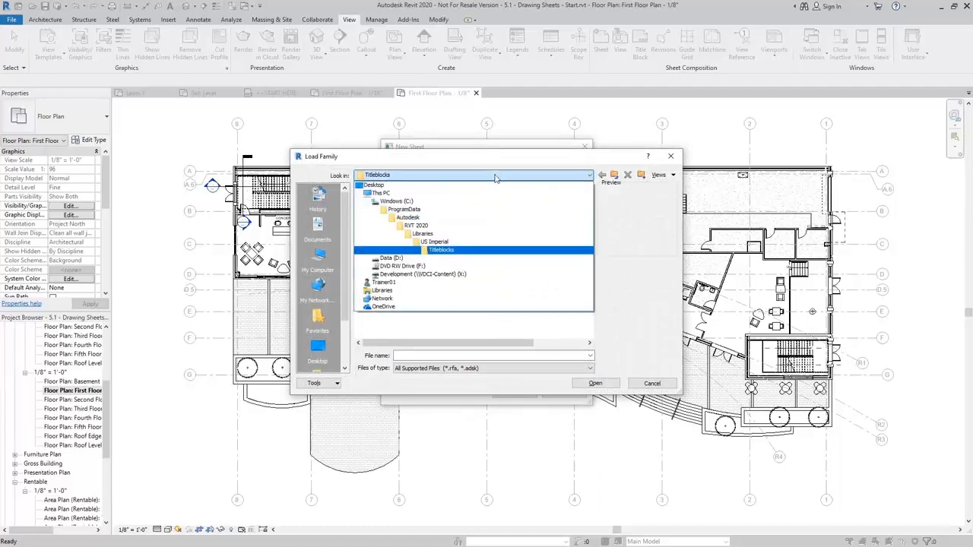
# Step: Load the E1 30 x 42 Horizontal.rfa titleblock from the Titleblocks library folder and create a new sheet with it
pyautogui.click(443, 251)
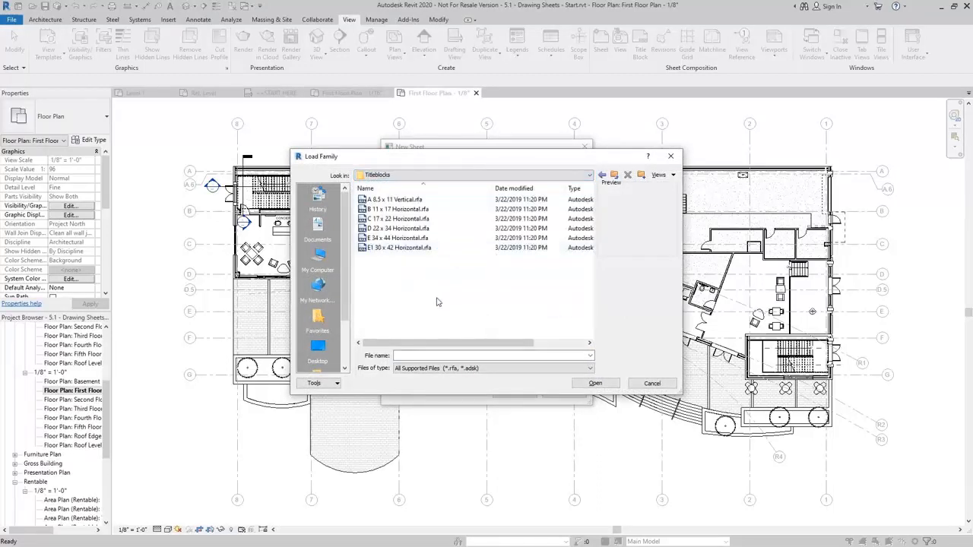
pyautogui.click(384, 249)
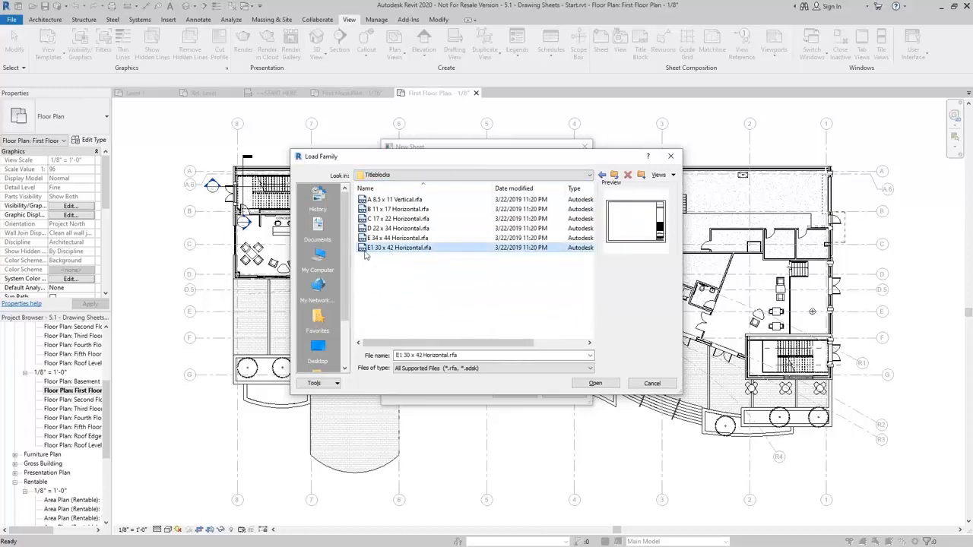
pyautogui.click(597, 384)
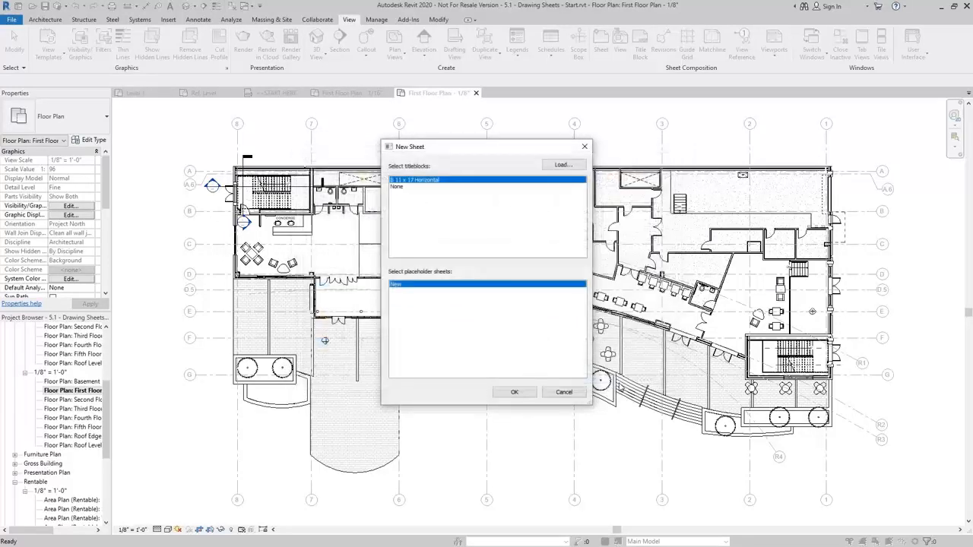
pyautogui.click(514, 392)
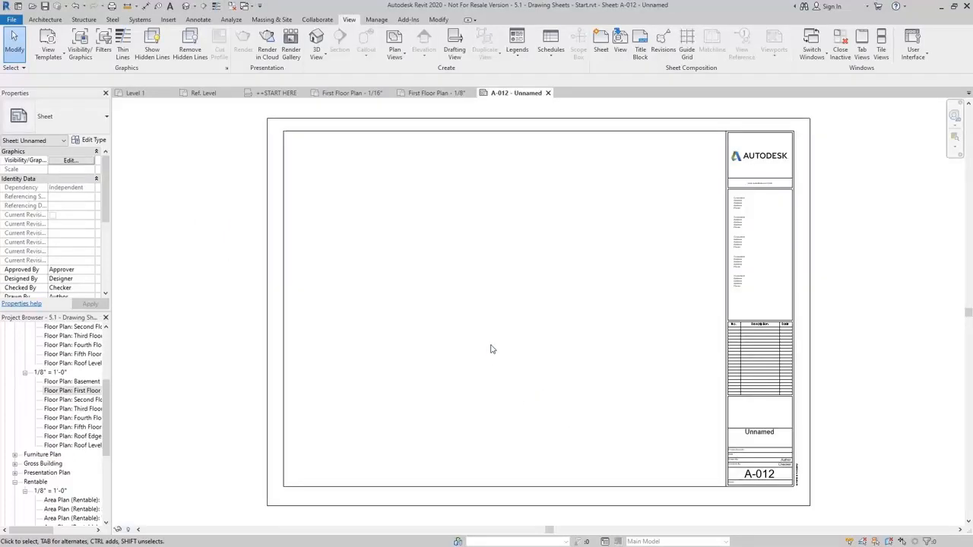
# Step: Place the First Floor Plan - 1/8" view in the upper part of the new sheet
pyautogui.click(89, 392)
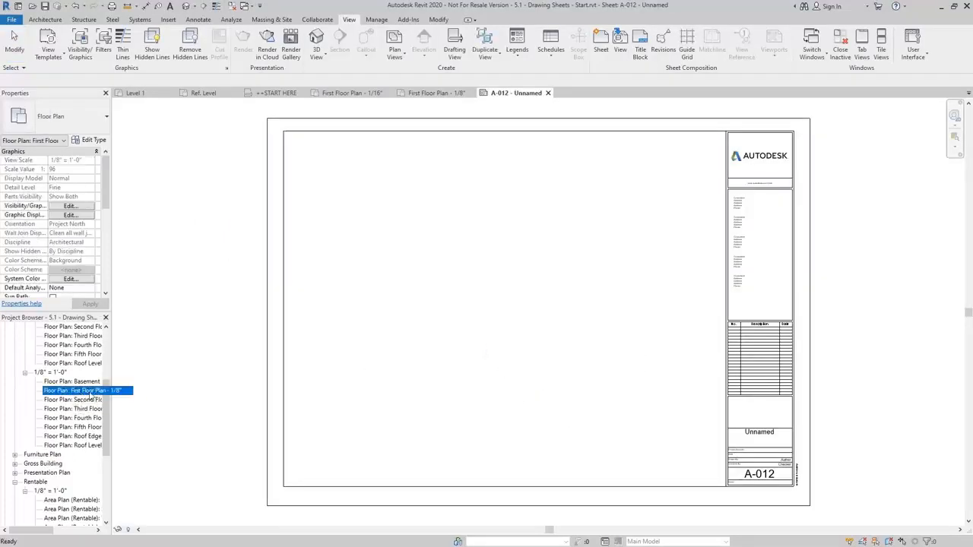
pyautogui.moveTo(107, 402); pyautogui.dragTo(112, 377)
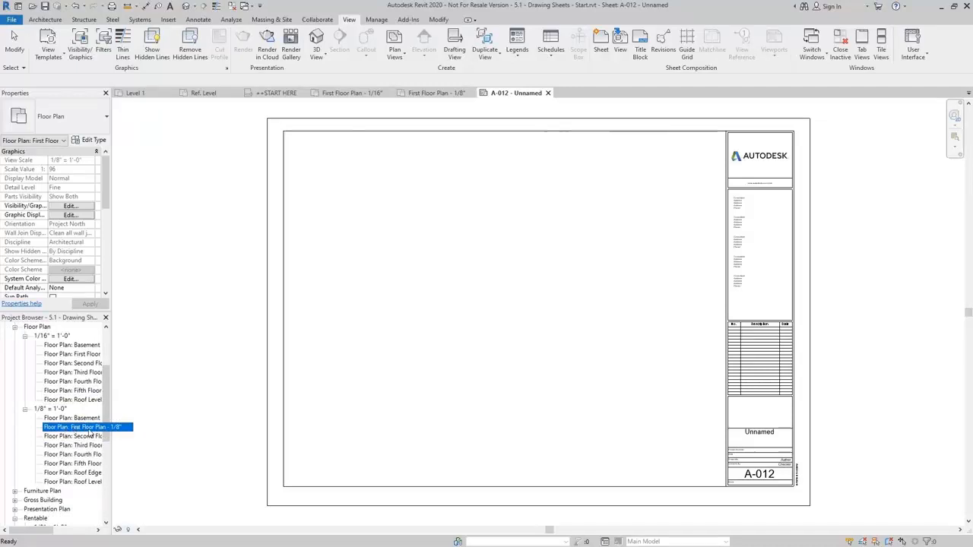
pyautogui.moveTo(66, 432); pyautogui.dragTo(299, 406)
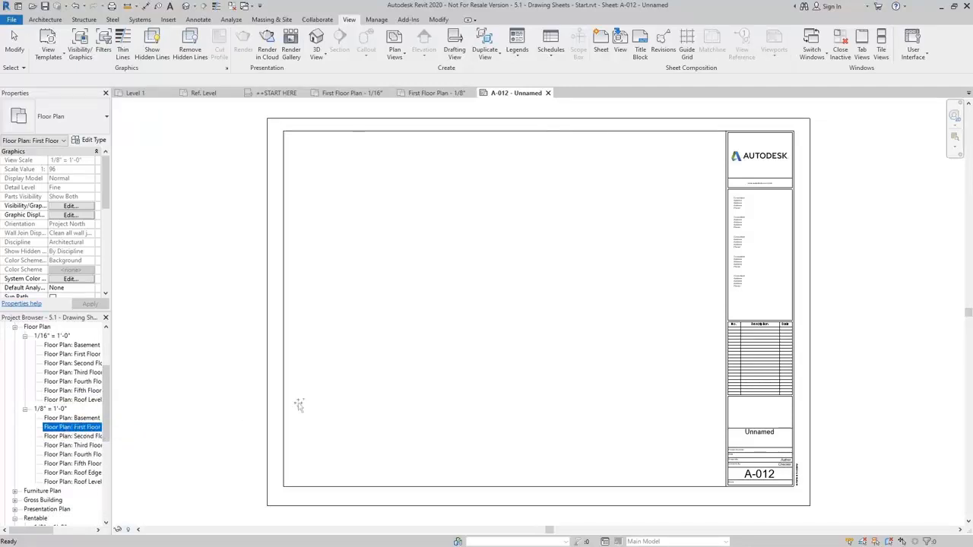
pyautogui.click(514, 259)
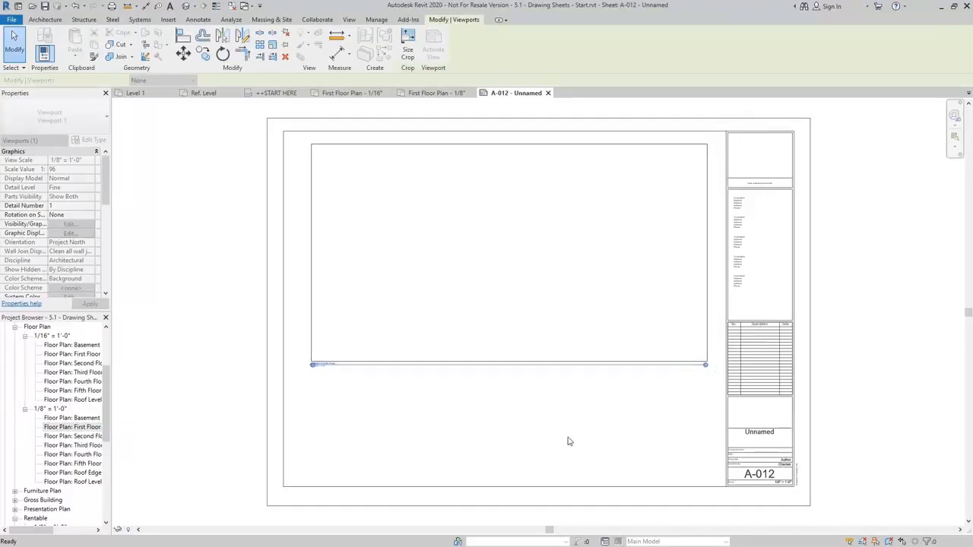
pyautogui.click(572, 438)
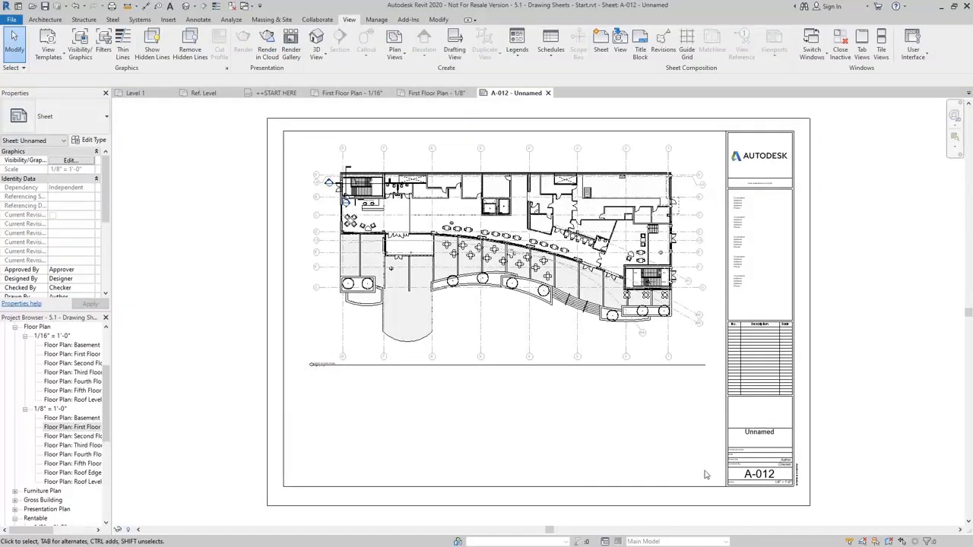
# Step: Change the sheet number in the title block to A-201
pyautogui.click(771, 477)
pyautogui.click(762, 473)
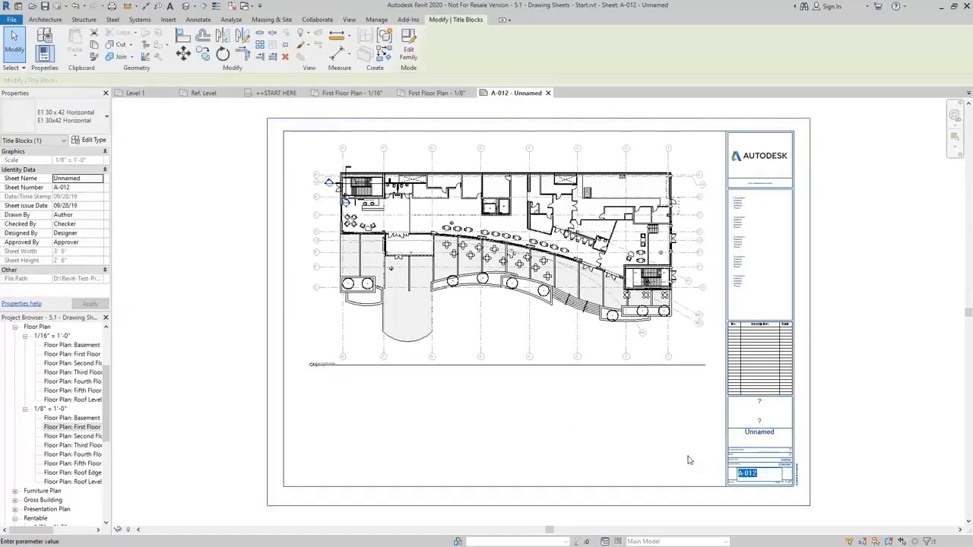
pyautogui.write('a-')
pyautogui.click(687, 460)
pyautogui.click(648, 411)
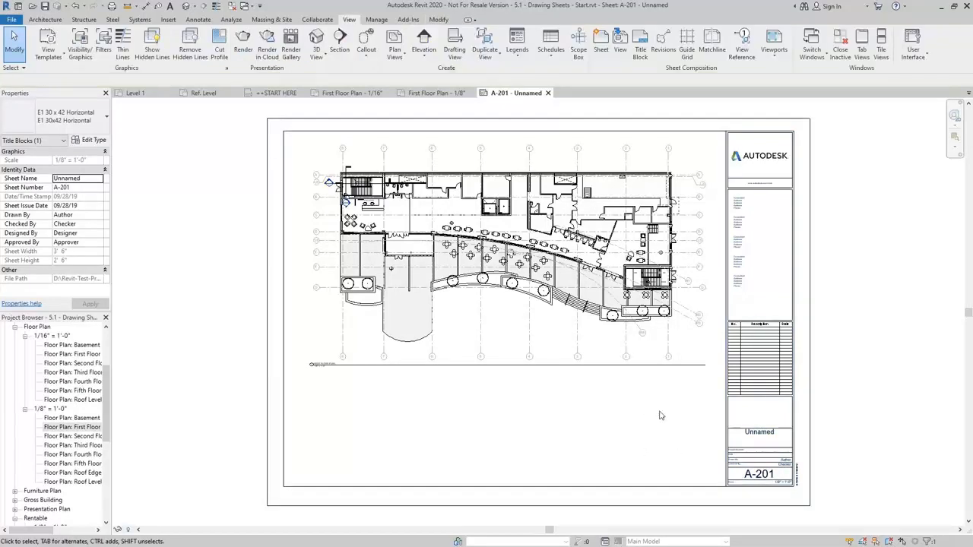
# Step: Rename sheet A-201 as FIRST FLOOR PLAN in its title block
pyautogui.click(798, 436)
pyautogui.click(775, 433)
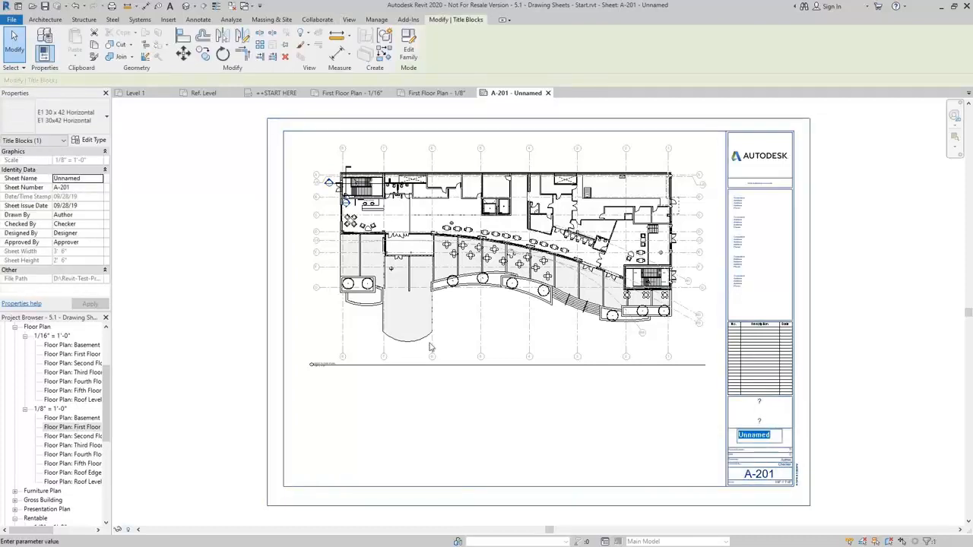
pyautogui.write('FlRST FLOOR PLAN')
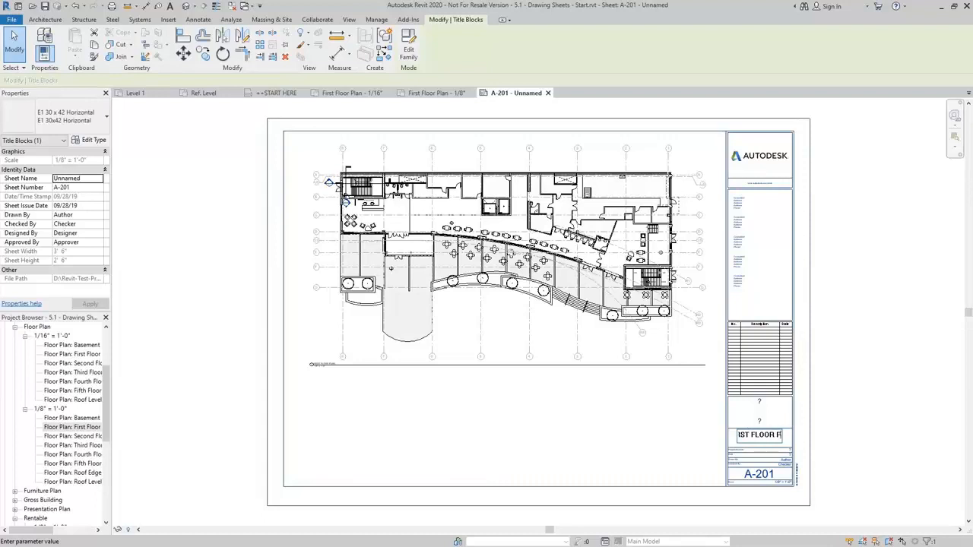
pyautogui.press('Return')
pyautogui.click(443, 449)
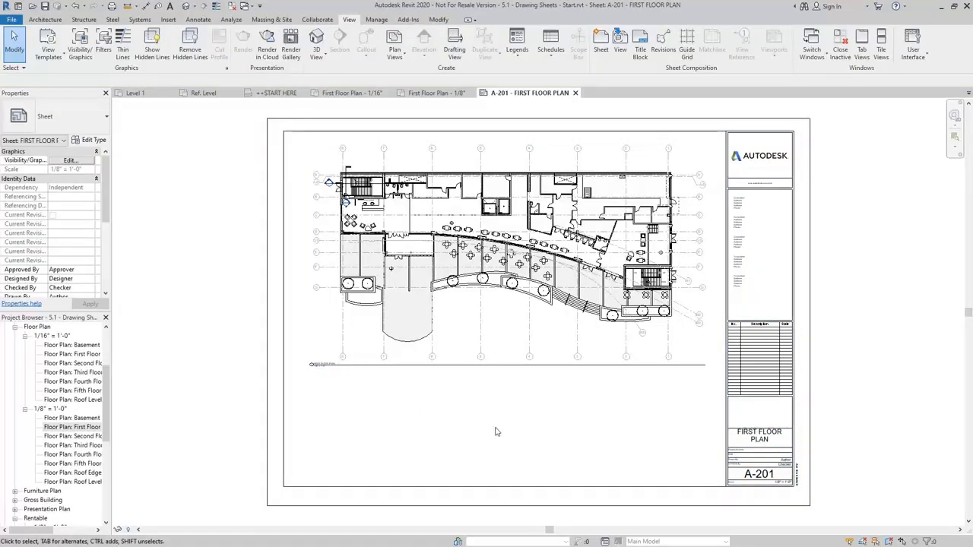
# Step: Create another new sheet with the E1 30 x 42 Horizontal titleblock
pyautogui.click(600, 44)
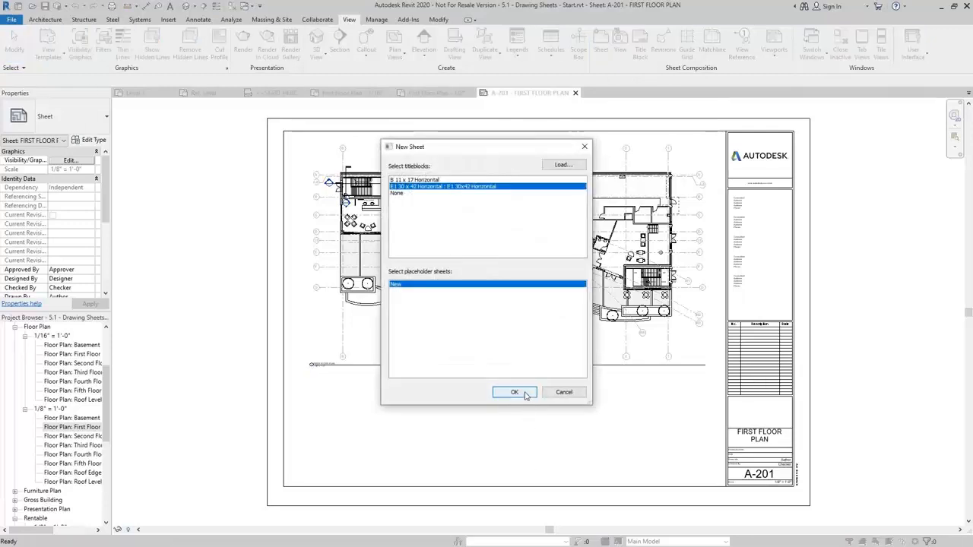
pyautogui.click(525, 394)
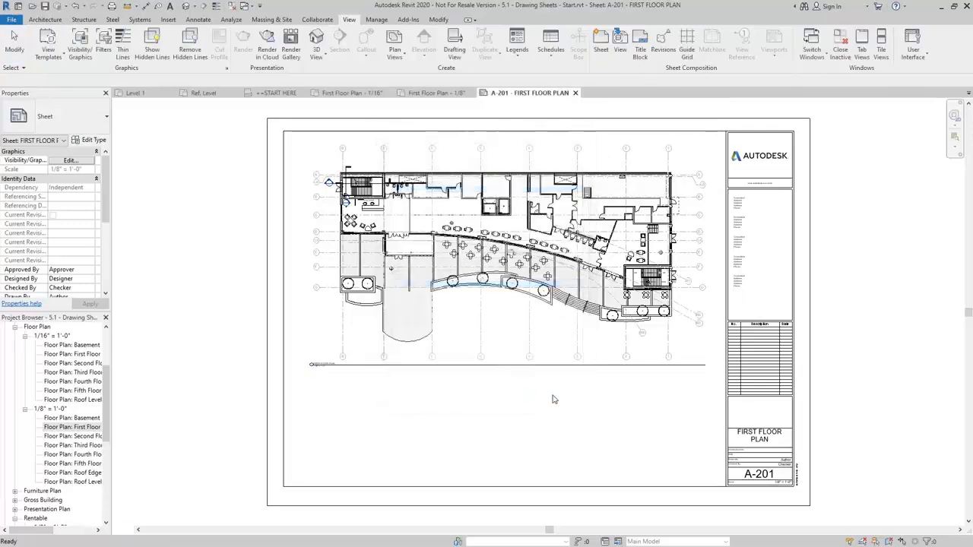
pyautogui.click(71, 437)
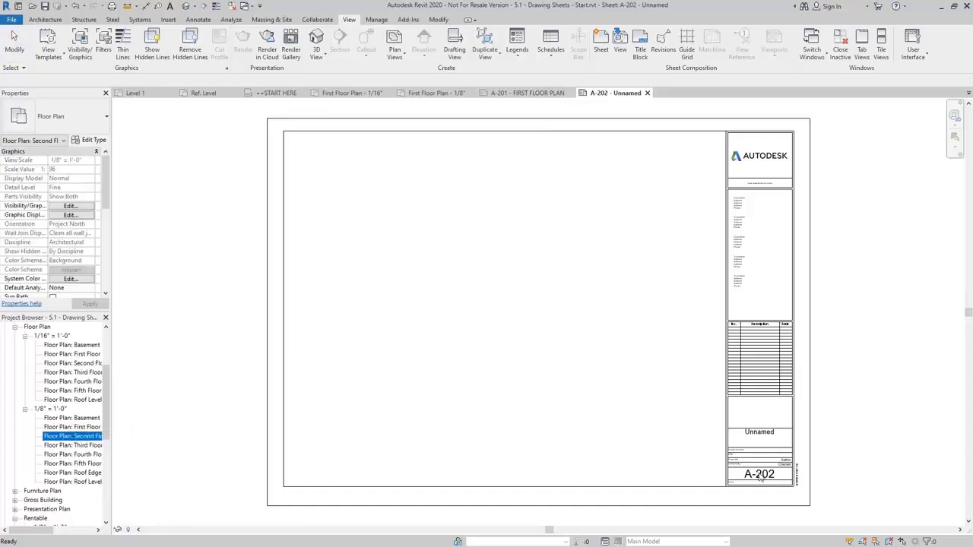
# Step: Rename sheet A-202 as SECOND FLOOR PLAN in its title block
pyautogui.click(758, 436)
pyautogui.click(754, 435)
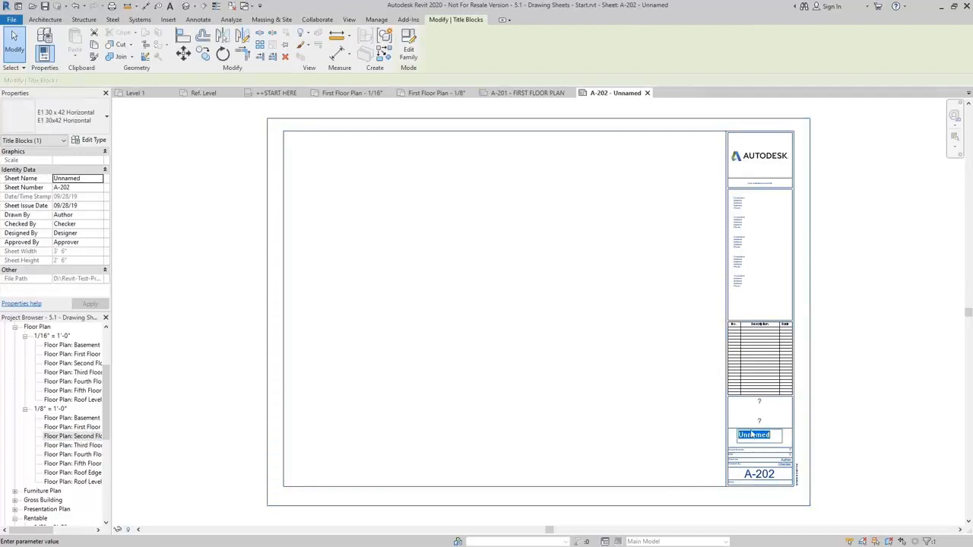
pyautogui.write('SE')
pyautogui.write('COND FLOOR PLAN')
pyautogui.click(467, 373)
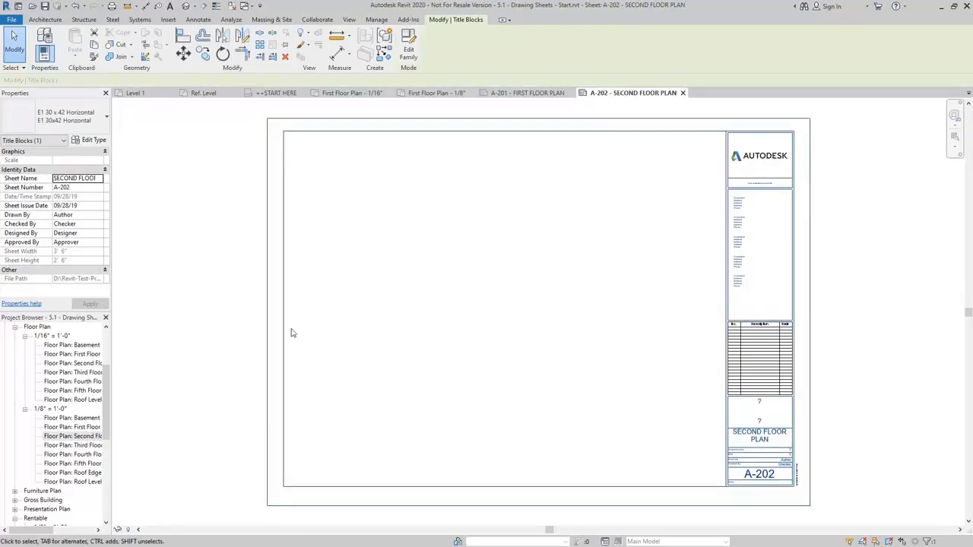
pyautogui.click(334, 333)
# Step: Place the 1/8" second floor plan view on sheet A-202
pyautogui.click(72, 436)
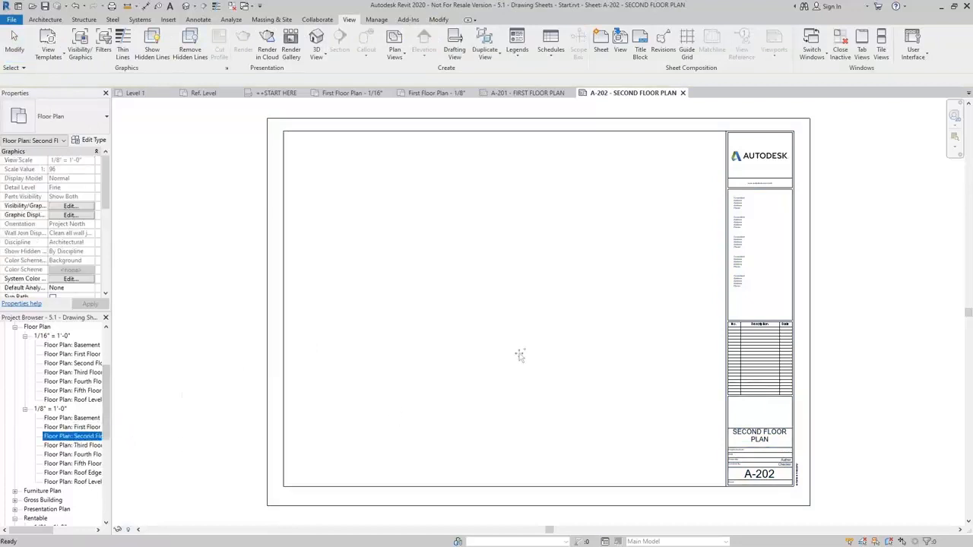
pyautogui.click(513, 292)
pyautogui.click(485, 431)
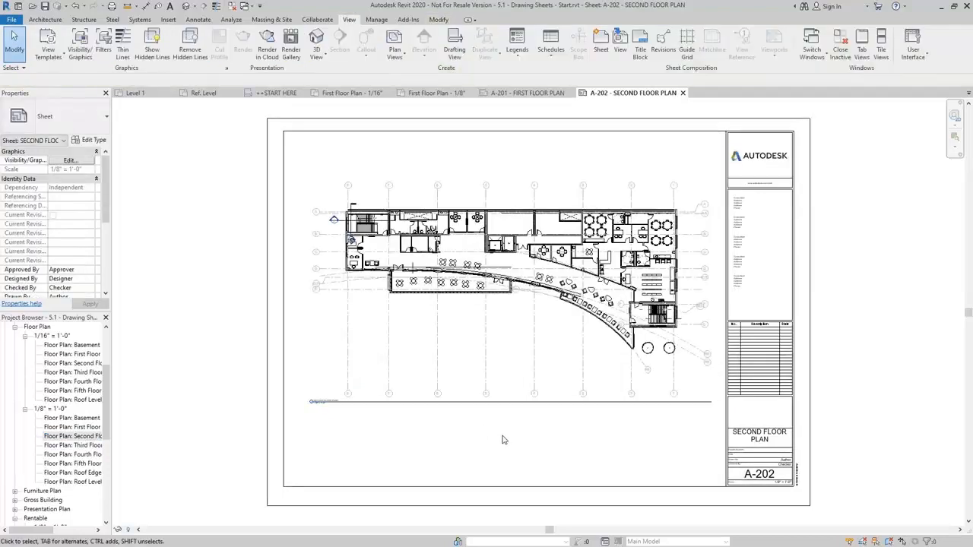
# Step: Compare the plan positions on sheets A-201 and A-202, and nudge the first floor viewport slightly left and up on A-201
pyautogui.click(518, 206)
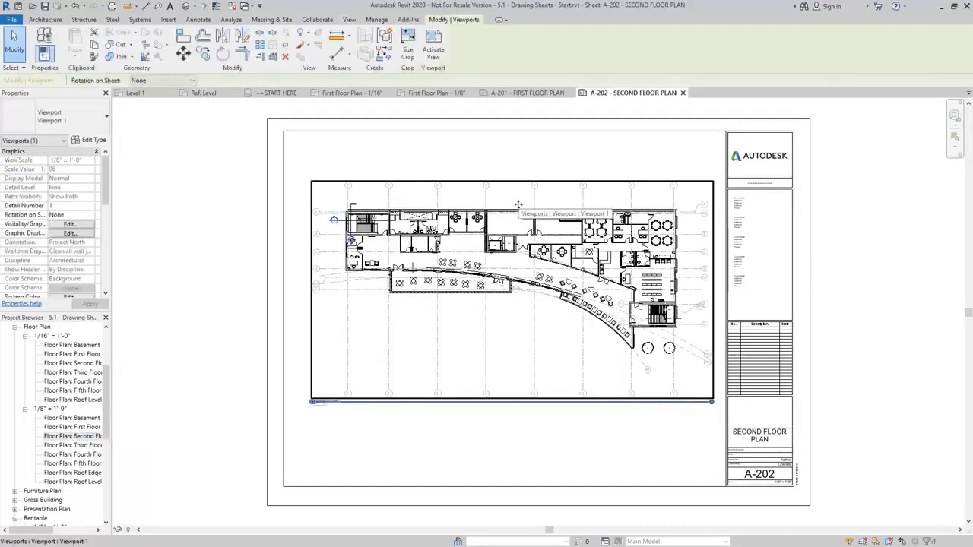
pyautogui.click(535, 93)
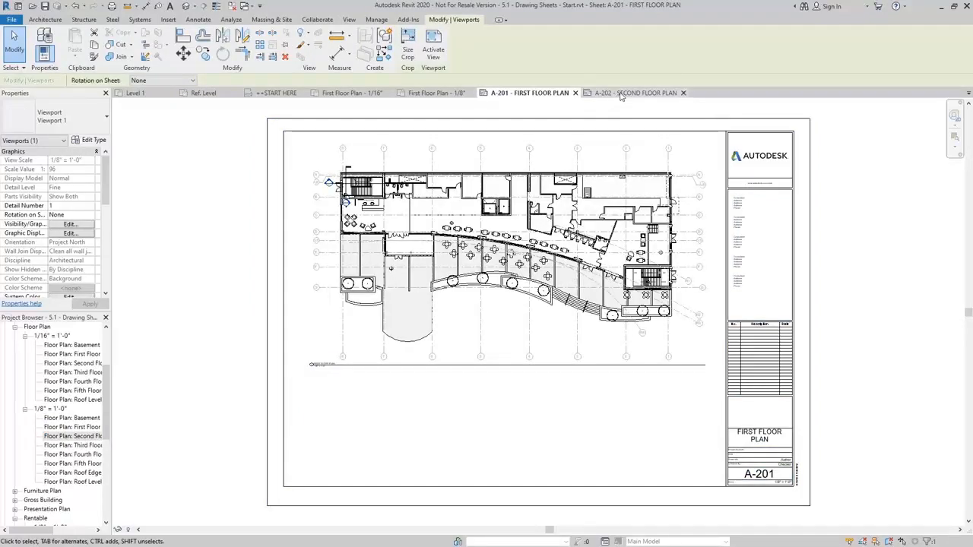
pyautogui.click(620, 94)
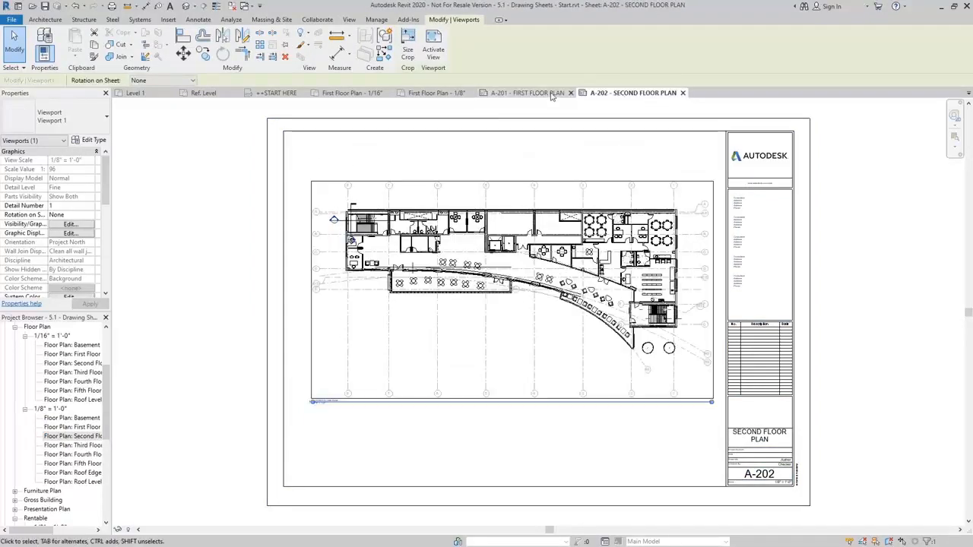
pyautogui.click(552, 94)
pyautogui.click(621, 93)
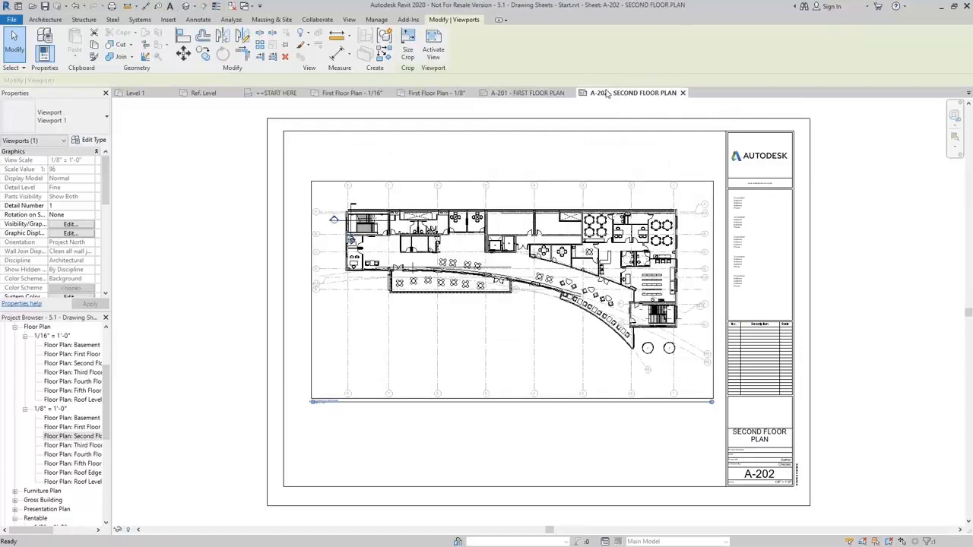
pyautogui.click(523, 92)
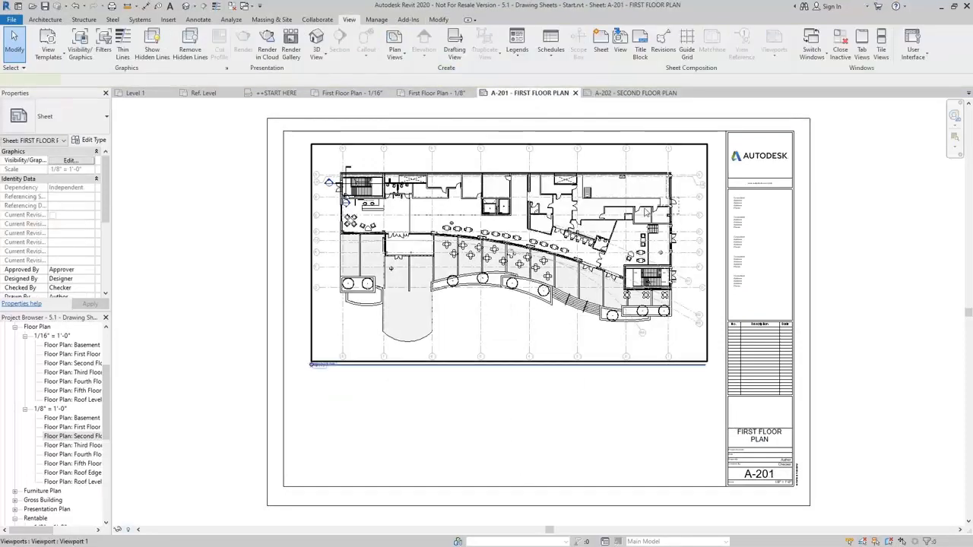
pyautogui.click(598, 360)
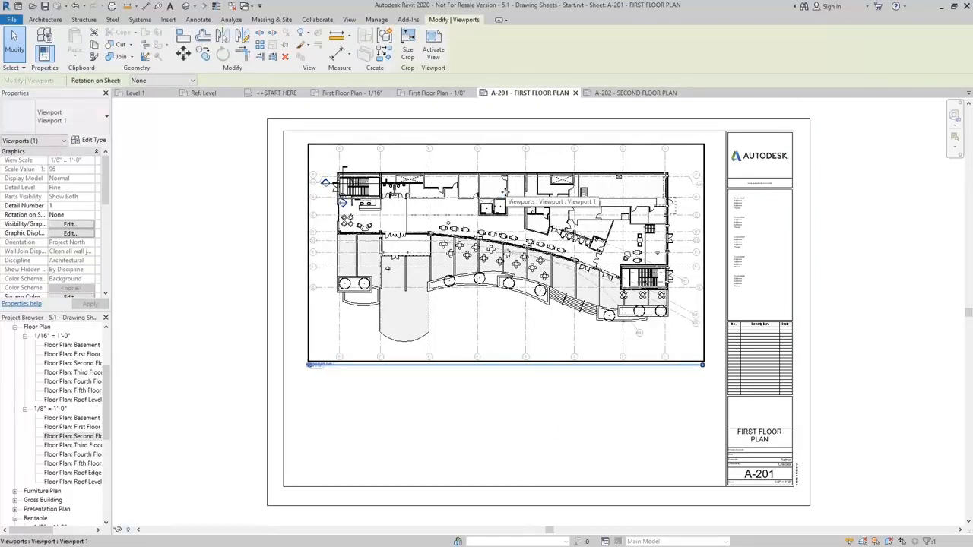
pyautogui.press('Left')
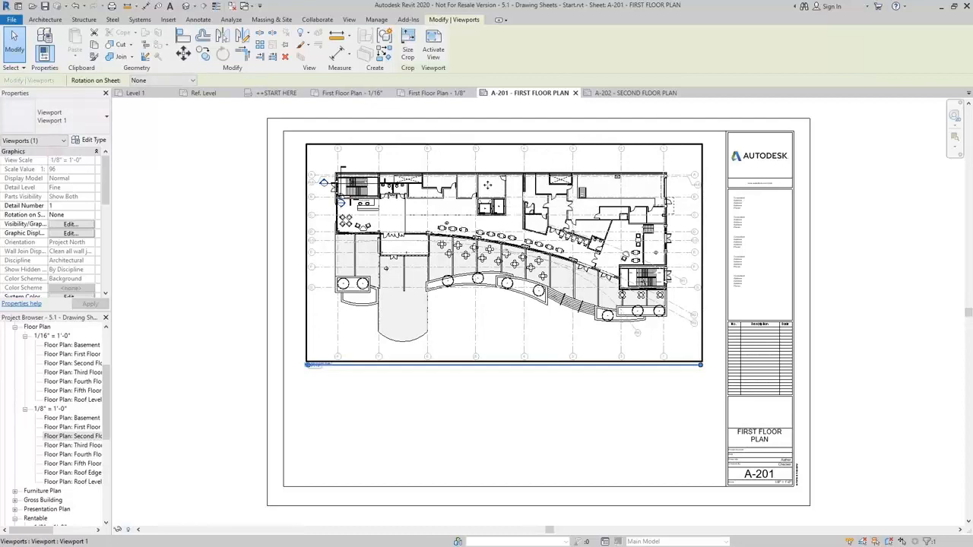
pyautogui.press('Up')
pyautogui.press('Up')
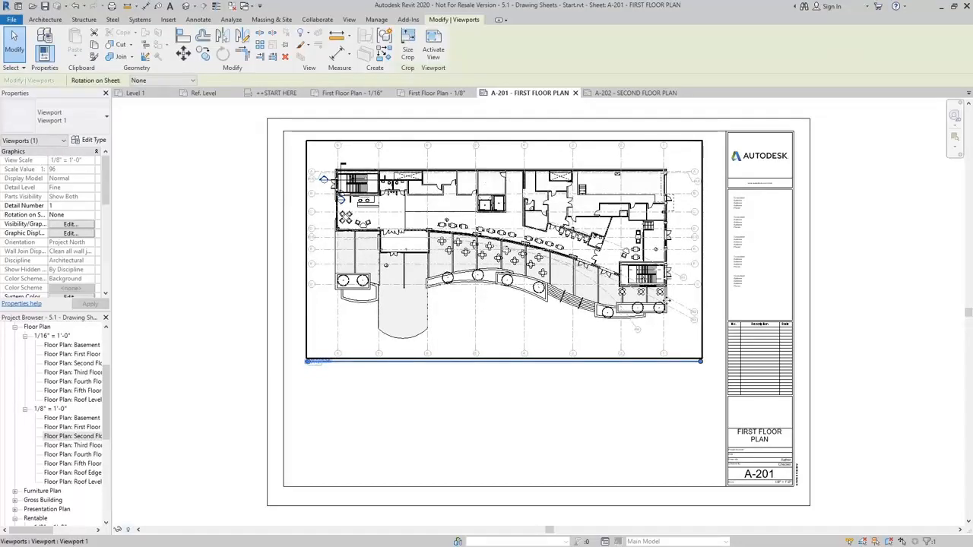
pyautogui.press('Escape')
# Step: Create a new guide grid named "oVERALL PLAN" on sheet A-201
pyautogui.scroll(1, 689, 171)
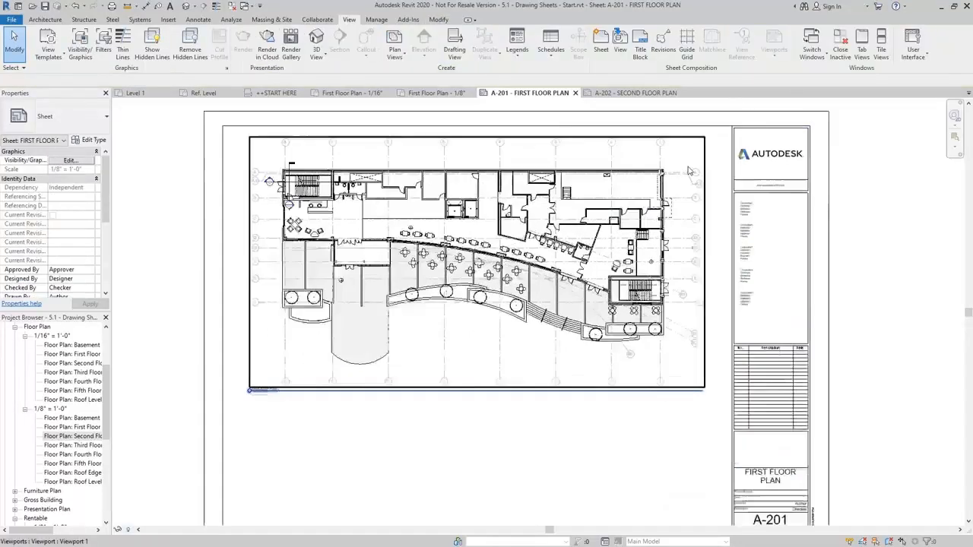
pyautogui.scroll(4, 688, 171)
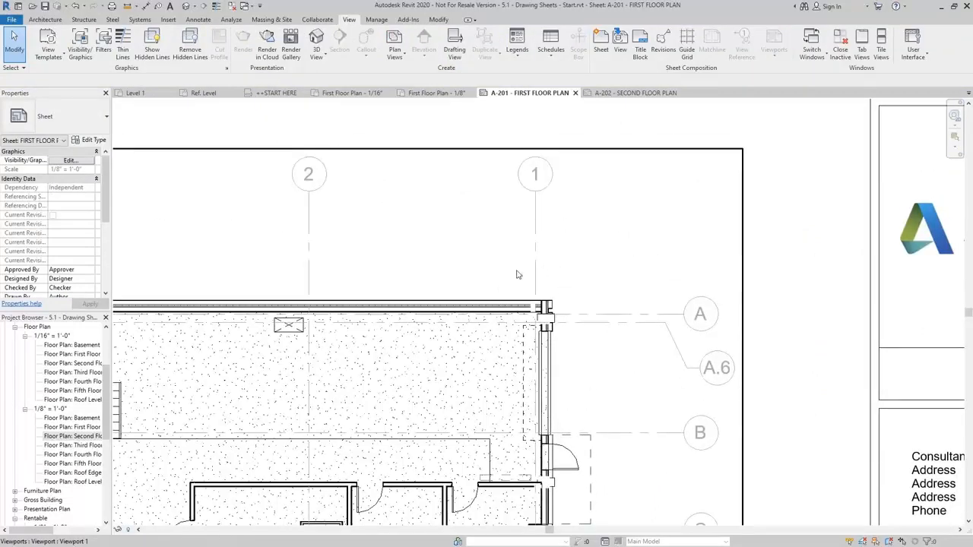
pyautogui.scroll(-3, 624, 255)
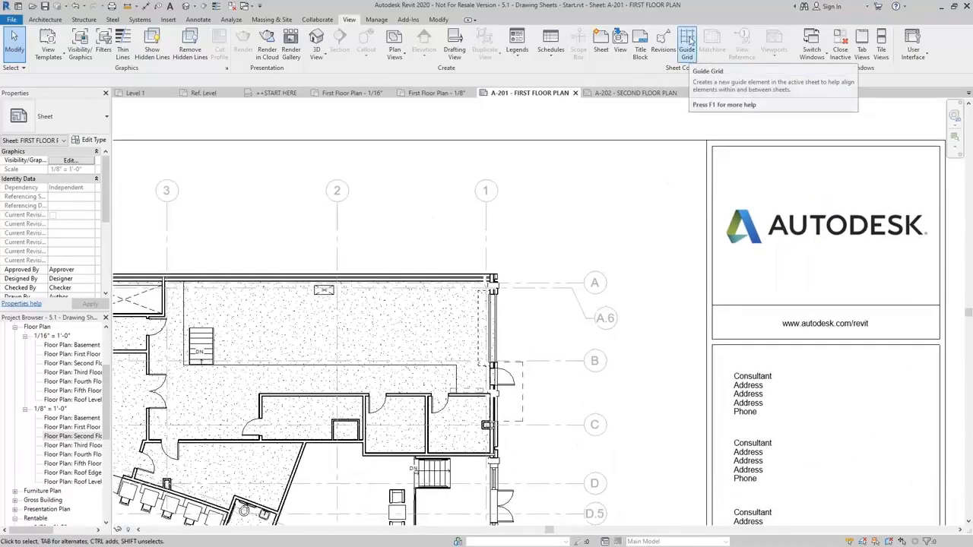
pyautogui.click(687, 52)
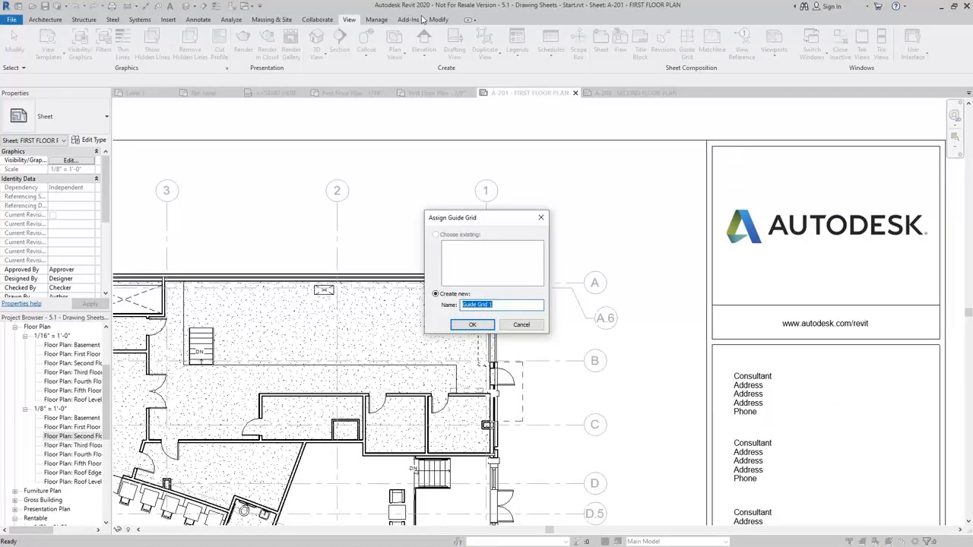
pyautogui.write('oVERALL PLAN')
pyautogui.press('Return')
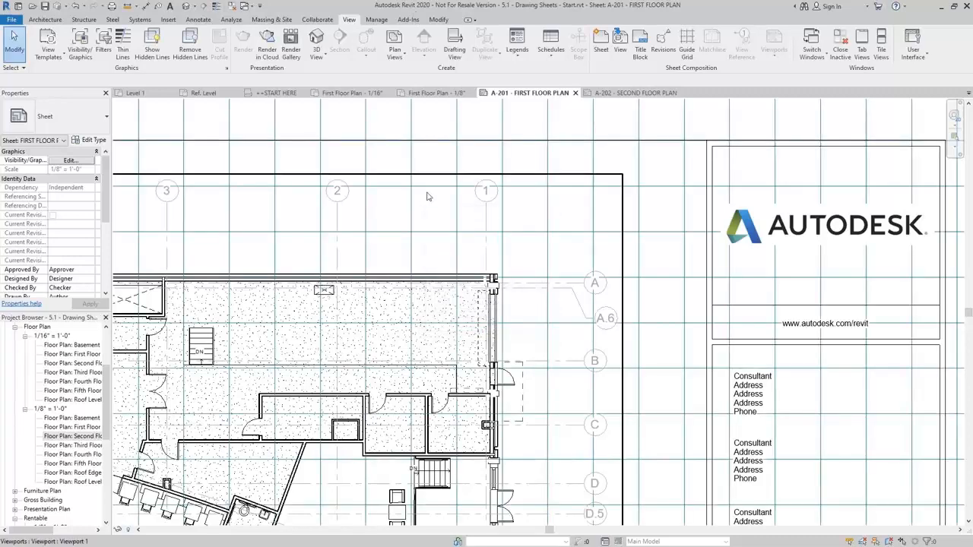
pyautogui.scroll(-5, 466, 214)
pyautogui.moveTo(508, 244); pyautogui.dragTo(721, 247, button='middle')
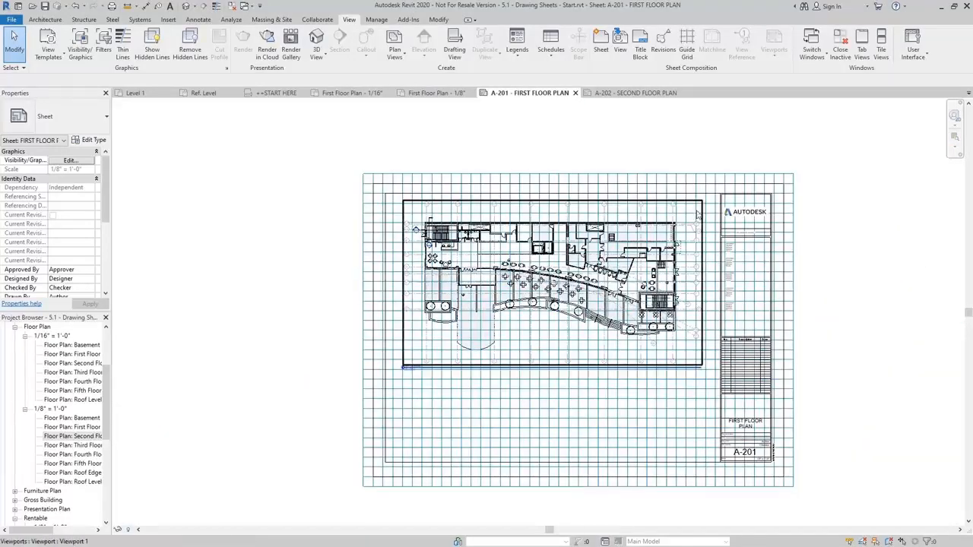
# Step: Shrink the guide grid on sheet A-201 to a small patch with a single interior crossing, beside the title block's logo
pyautogui.click(793, 207)
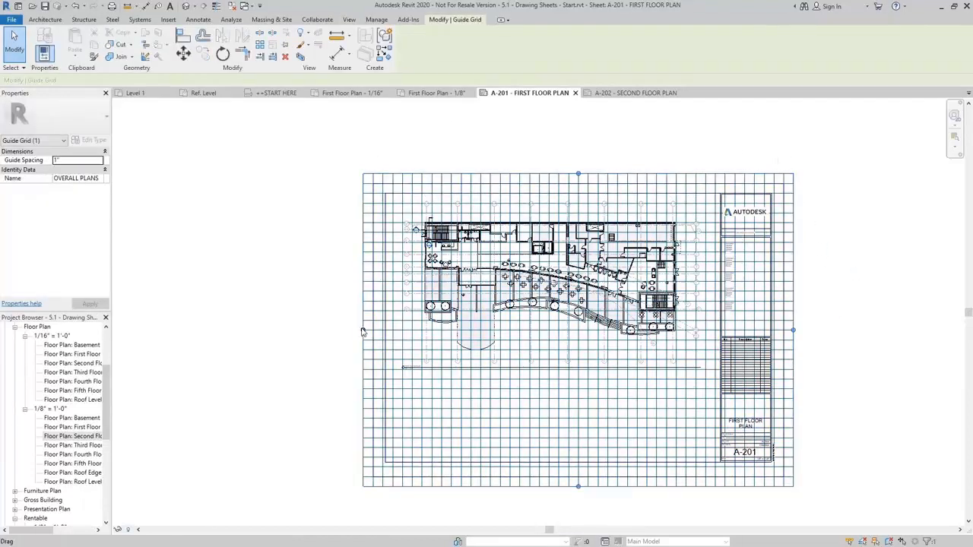
pyautogui.moveTo(698, 326); pyautogui.dragTo(708, 328)
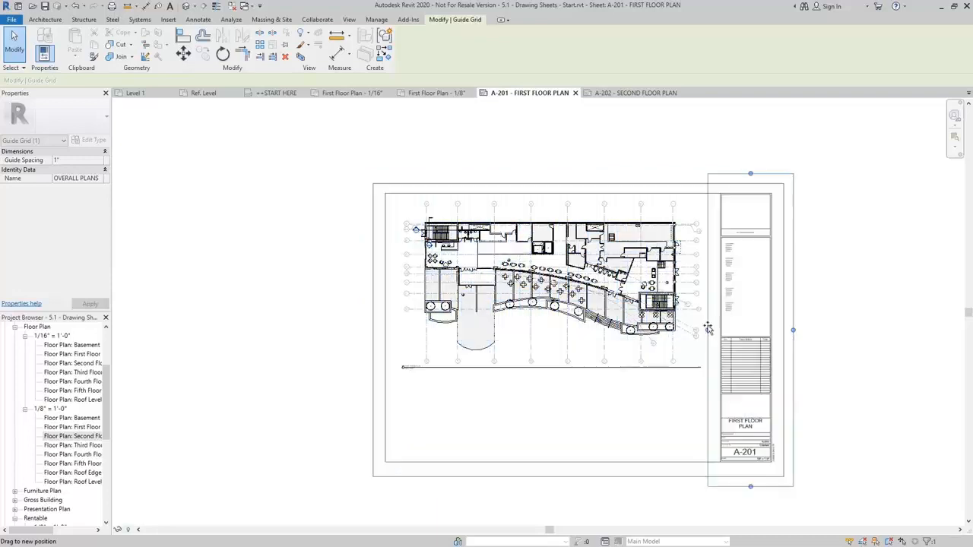
pyautogui.moveTo(751, 486); pyautogui.dragTo(752, 378)
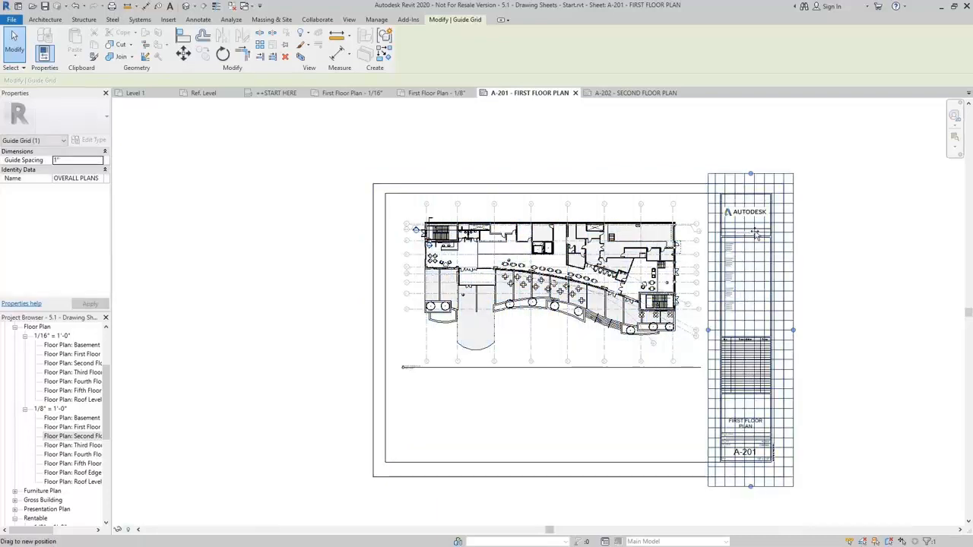
pyautogui.moveTo(757, 236); pyautogui.dragTo(722, 253)
pyautogui.scroll(3, 775, 163)
pyautogui.moveTo(717, 307); pyautogui.dragTo(720, 268)
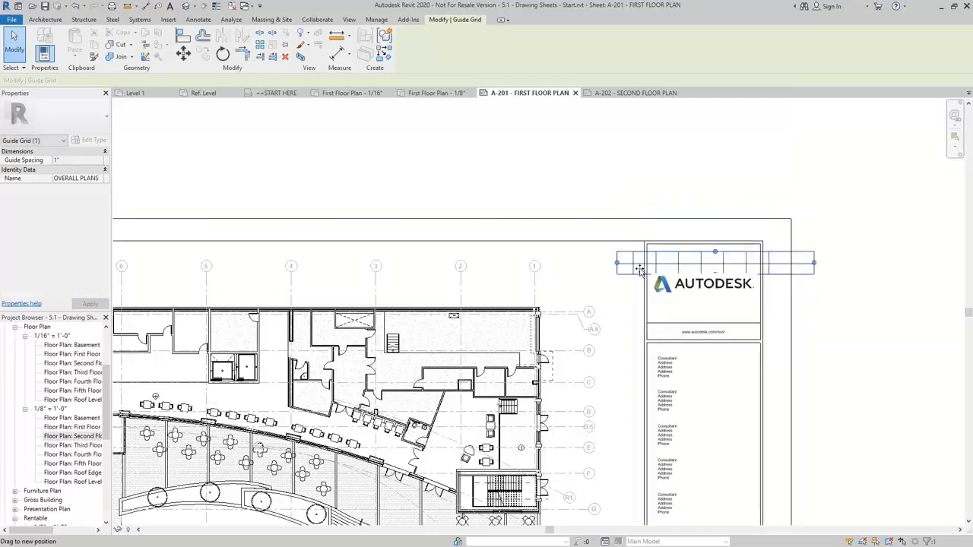
pyautogui.moveTo(640, 269); pyautogui.dragTo(647, 251)
pyautogui.scroll(4, 630, 263)
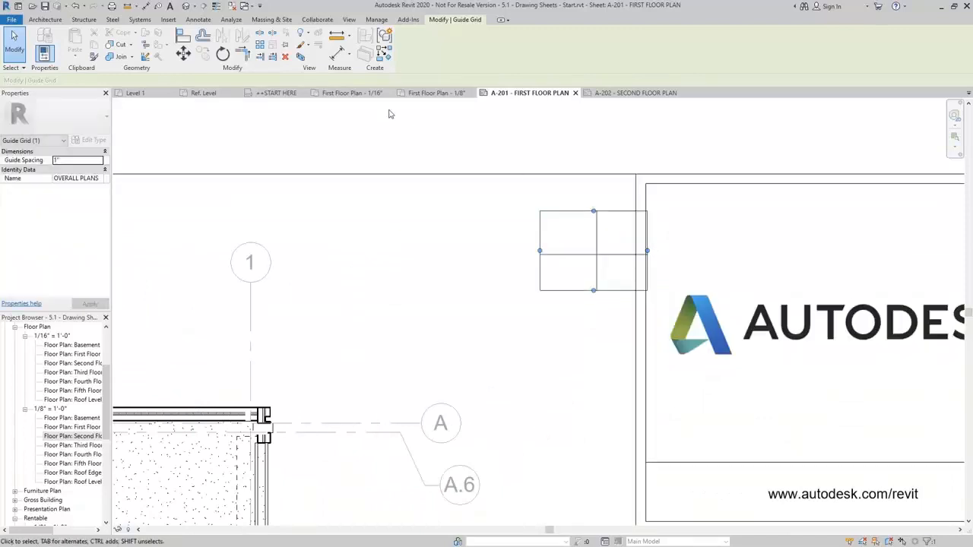
# Step: Move the guide grid from its interior crossing onto the intersection of column lines 1 and A on the first floor plan
pyautogui.click(184, 52)
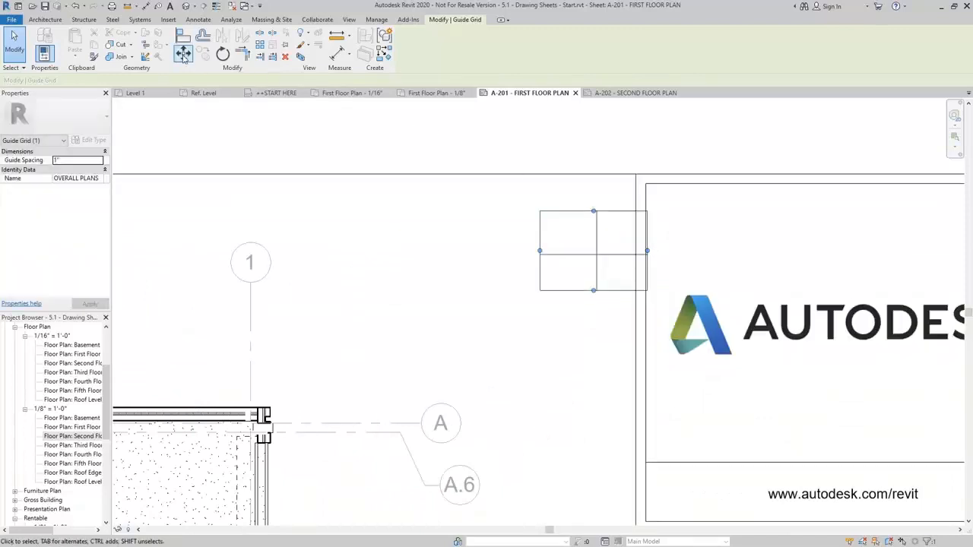
pyautogui.click(597, 256)
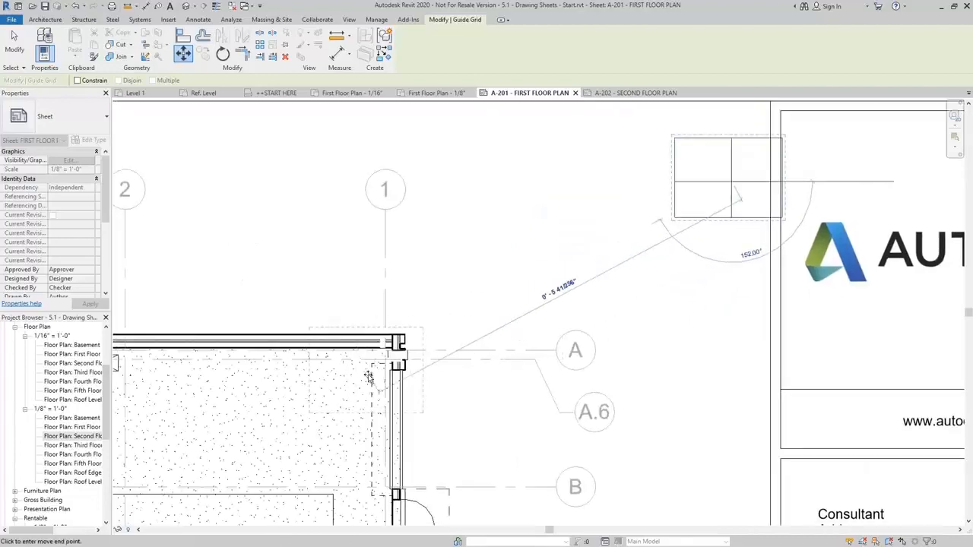
pyautogui.scroll(2, 368, 377)
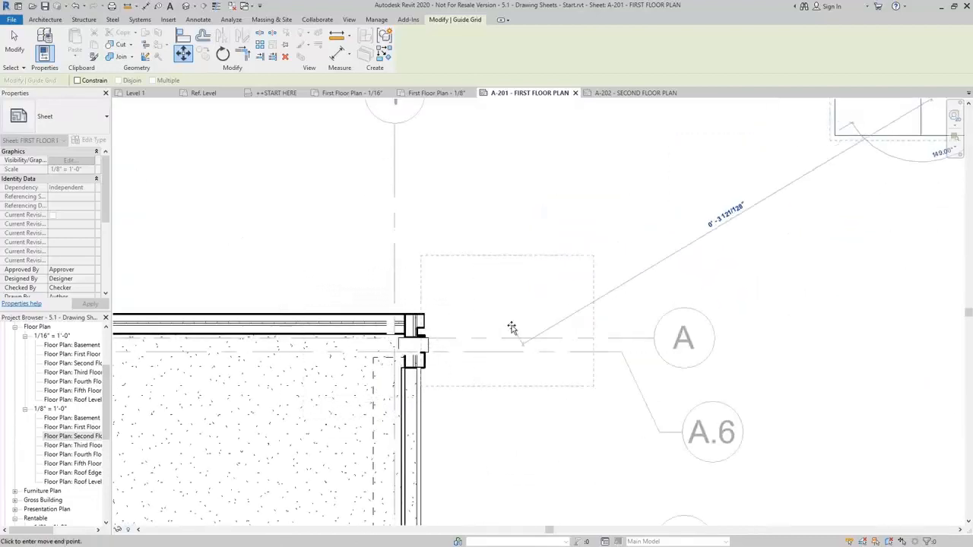
pyautogui.click(394, 341)
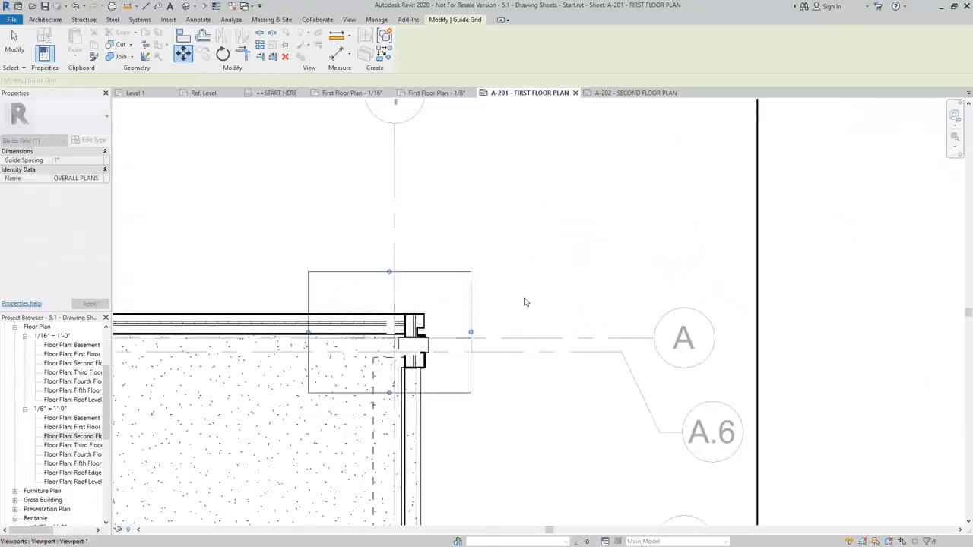
pyautogui.scroll(-3, 521, 300)
pyautogui.press('Escape')
pyautogui.scroll(-5, 671, 258)
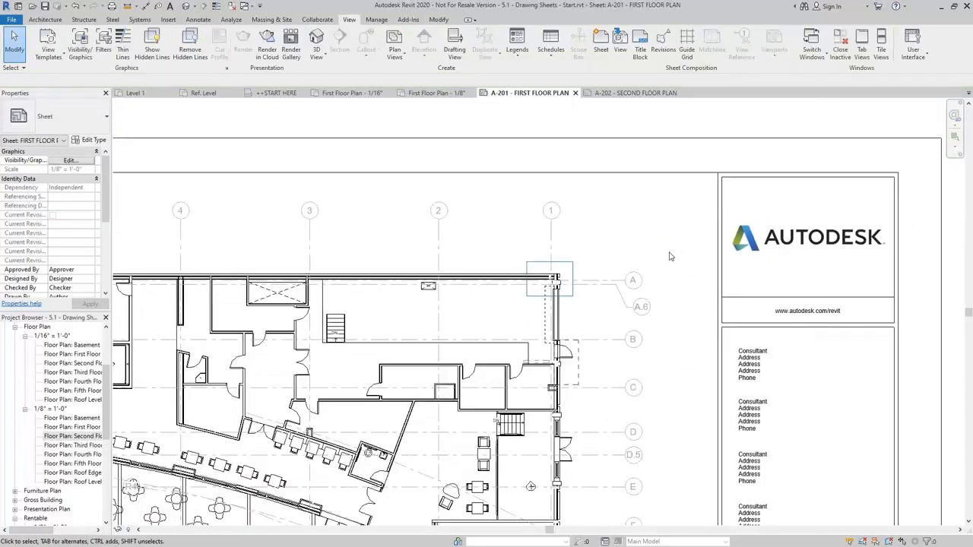
# Step: Assign the OVERALL PLANS guide grid to sheet A-202
pyautogui.click(648, 94)
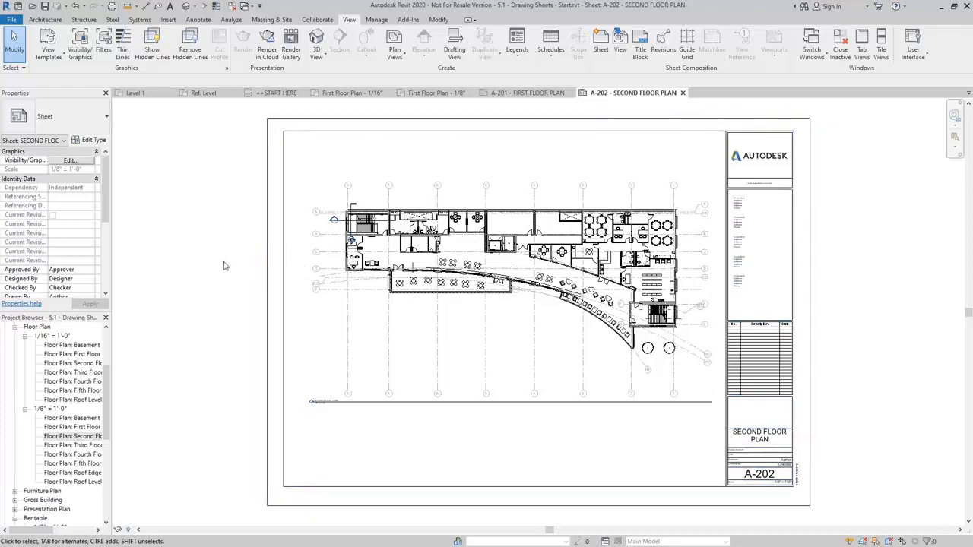
pyautogui.moveTo(108, 186); pyautogui.dragTo(117, 262)
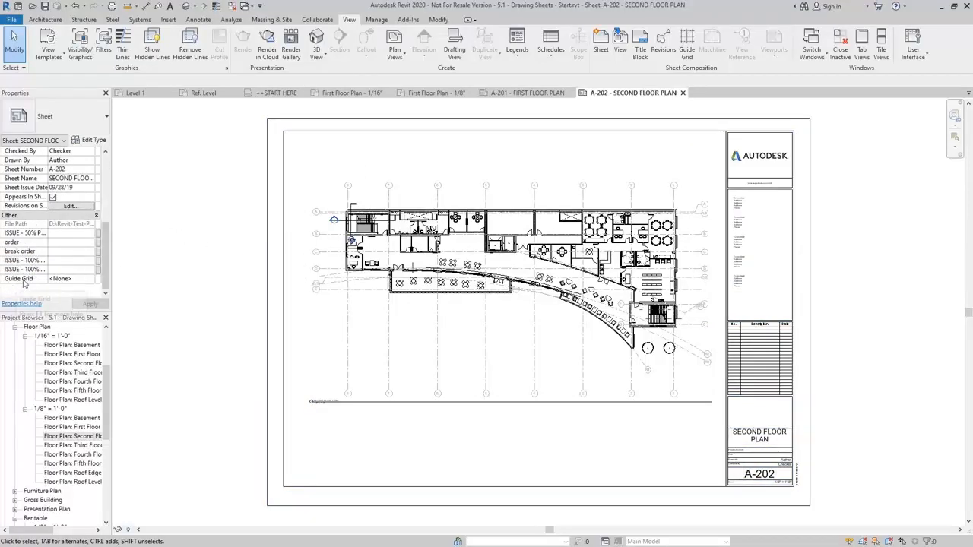
pyautogui.click(89, 280)
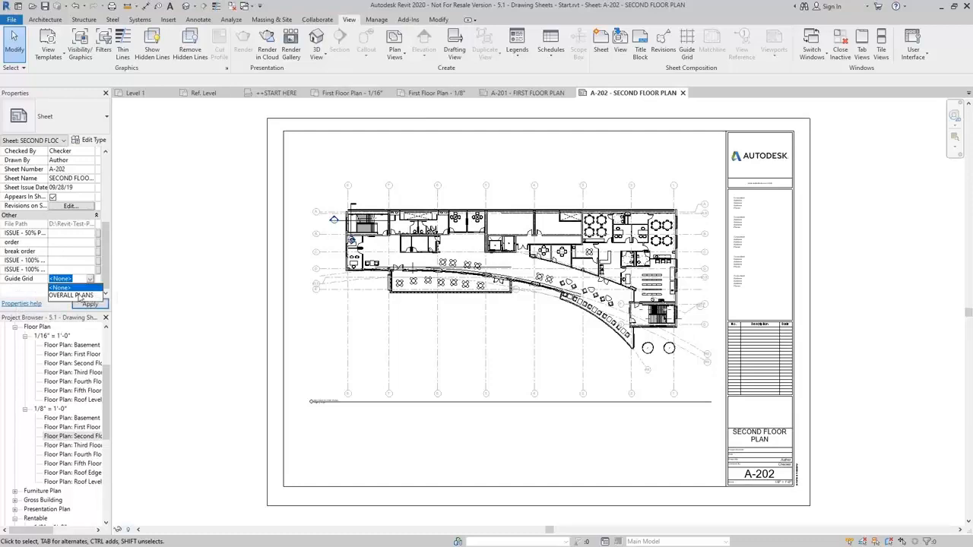
pyautogui.click(71, 295)
pyautogui.click(90, 304)
# Step: Move the second floor plan viewport on A-202 so the intersection of column lines 1 and A snaps to the guide grid's crossing
pyautogui.click(677, 268)
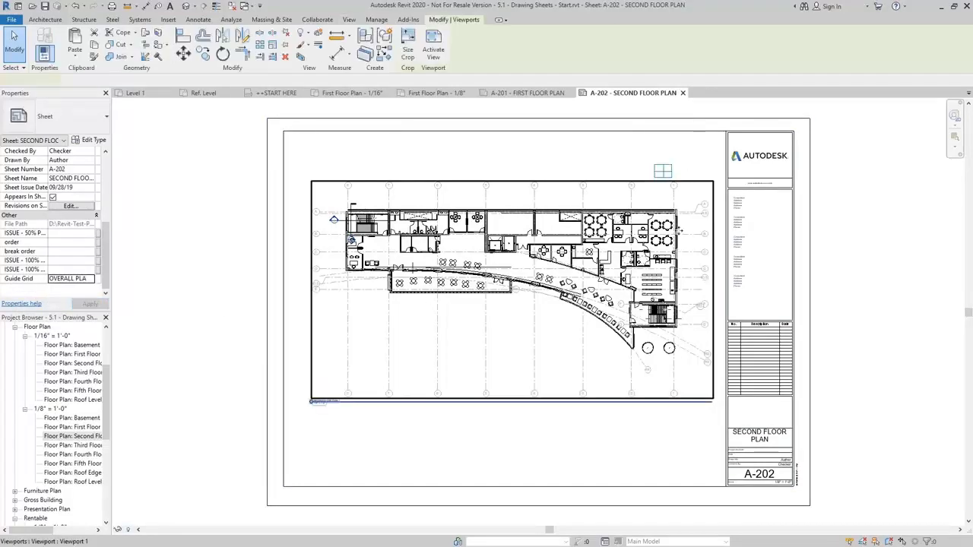
pyautogui.scroll(5, 699, 161)
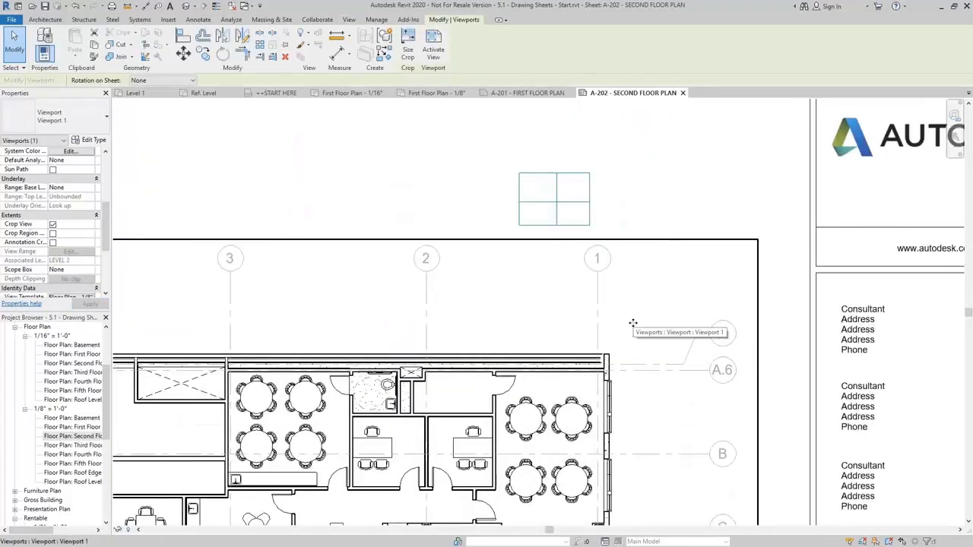
pyautogui.click(183, 53)
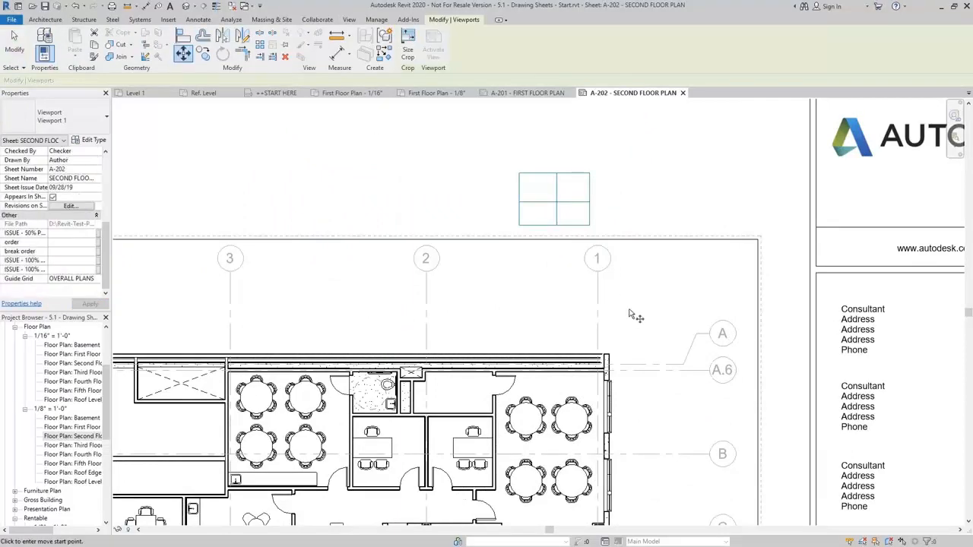
pyautogui.scroll(5, 624, 304)
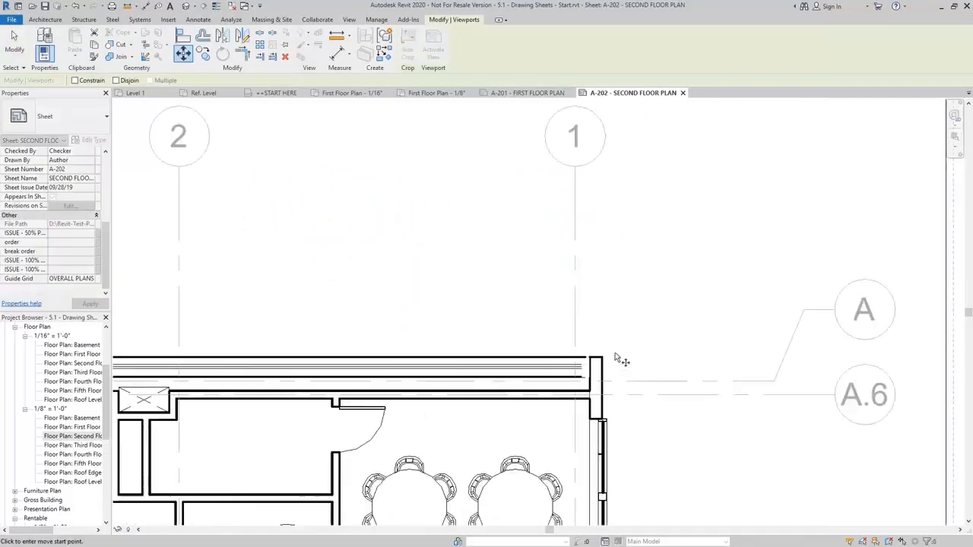
pyautogui.click(576, 393)
pyautogui.scroll(-3, 576, 341)
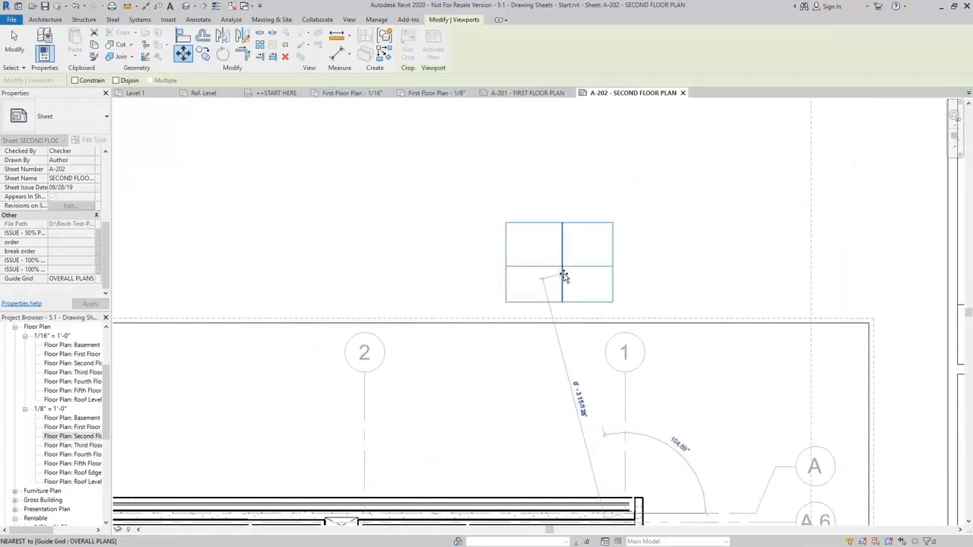
pyautogui.click(563, 271)
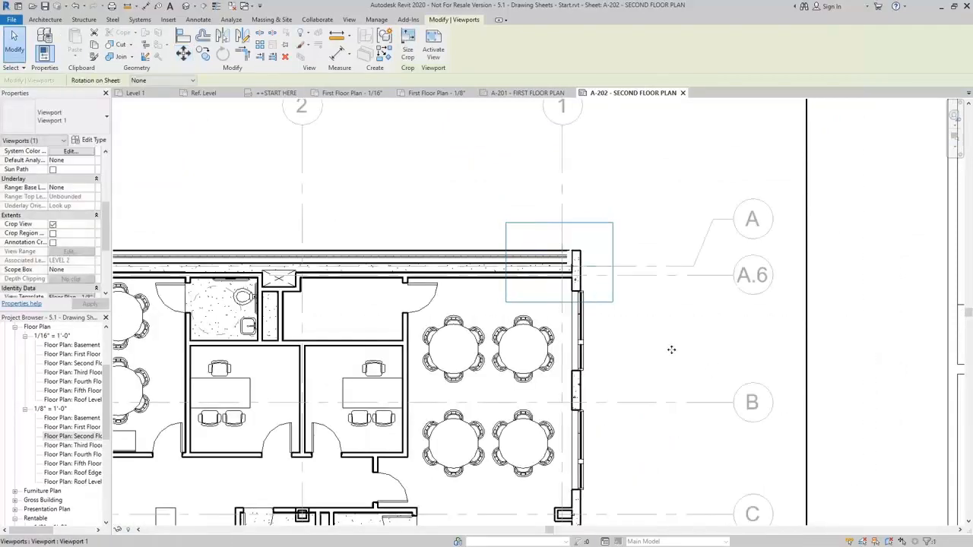
pyautogui.scroll(-10, 671, 350)
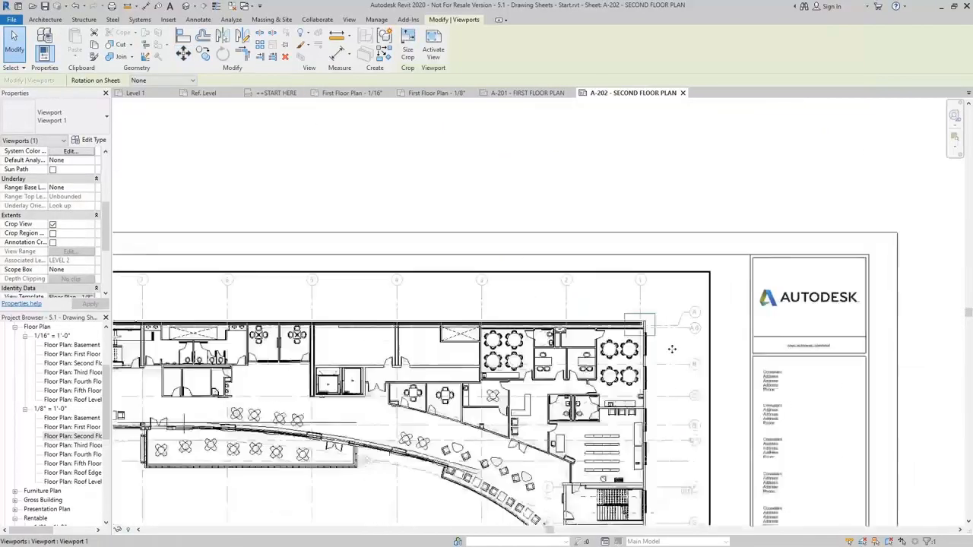
pyautogui.click(648, 168)
pyautogui.middleClick(647, 167)
pyautogui.middleClick(647, 167)
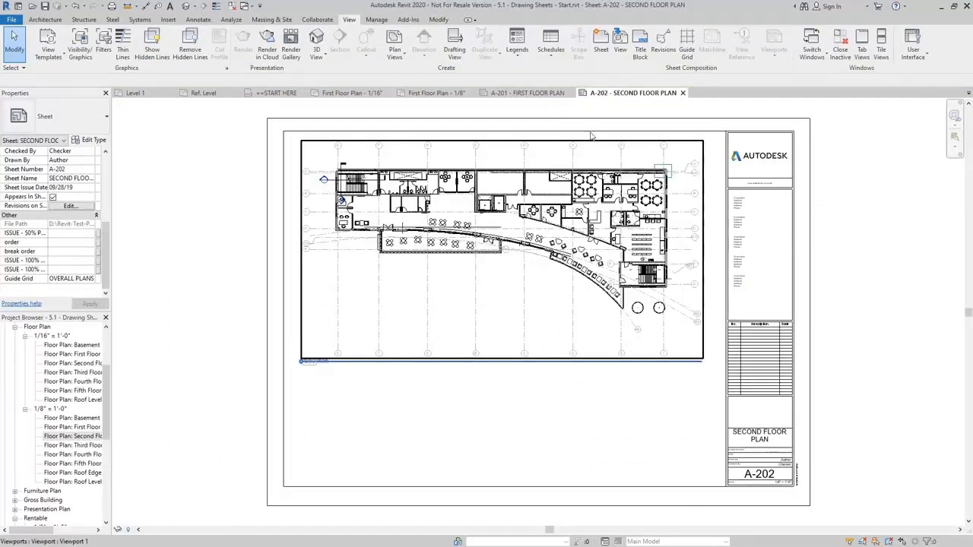
# Step: Switch between sheets A-201 and A-202 to compare the alignment of their floor plans
pyautogui.click(525, 93)
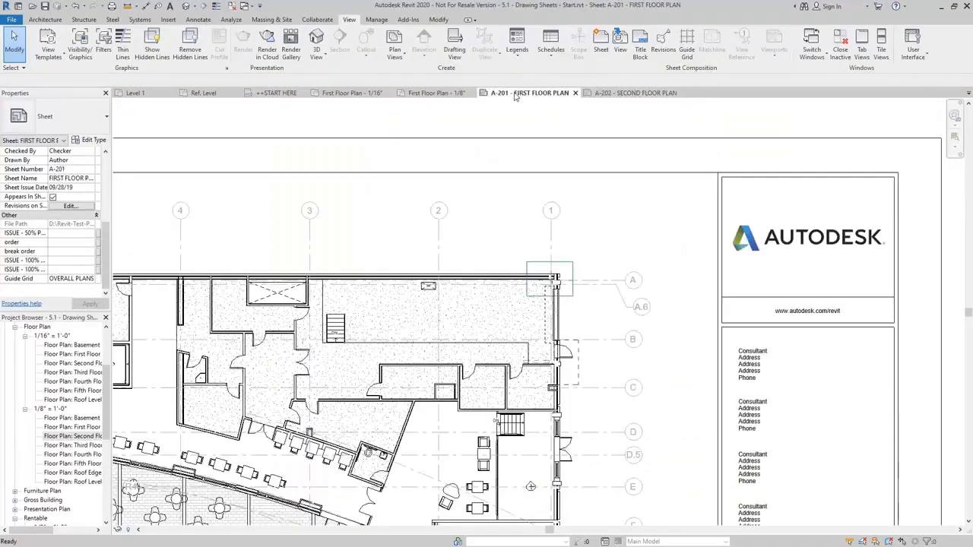
pyautogui.middleClick(610, 102)
pyautogui.middleClick(611, 101)
pyautogui.click(614, 95)
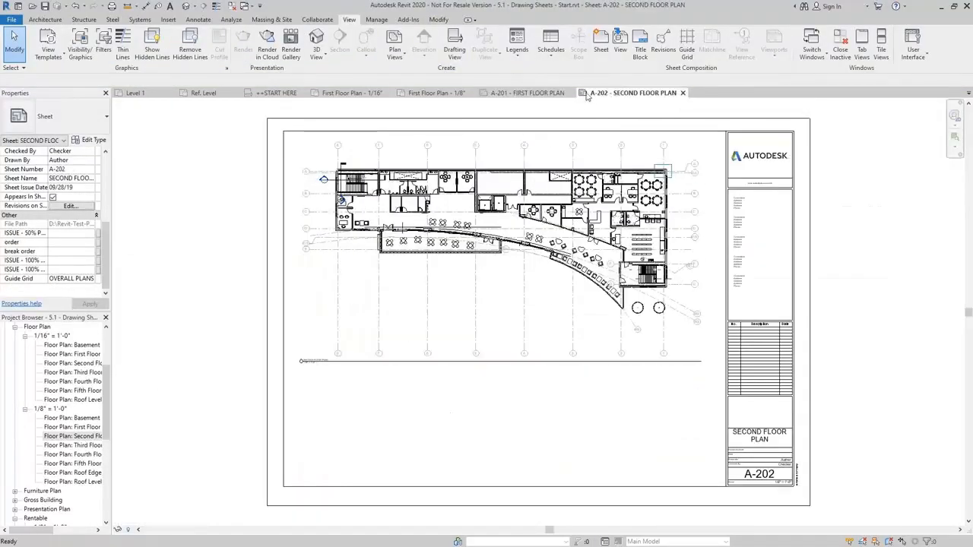
pyautogui.click(552, 99)
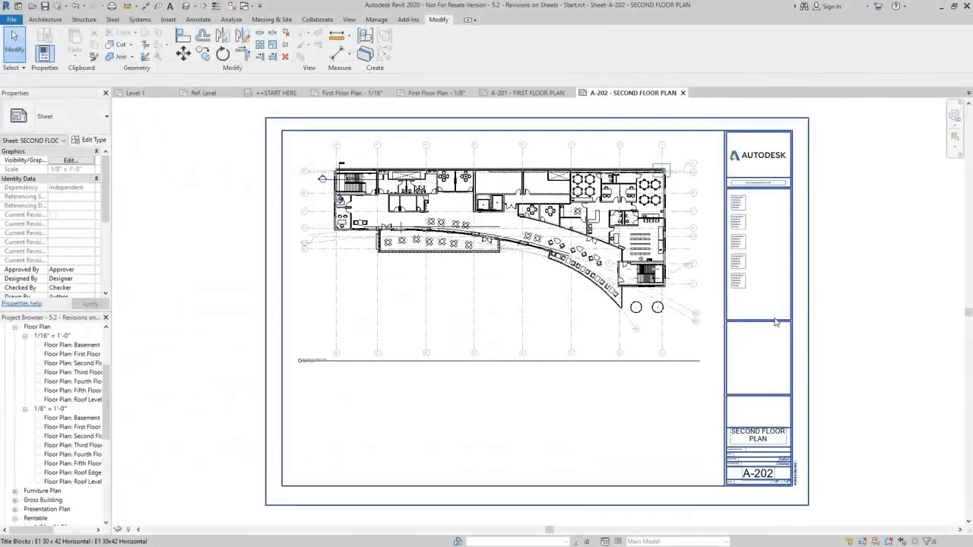
# Step: Open the title block family of sheet A-202 for editing and start a new revision schedule in it
pyautogui.click(725, 328)
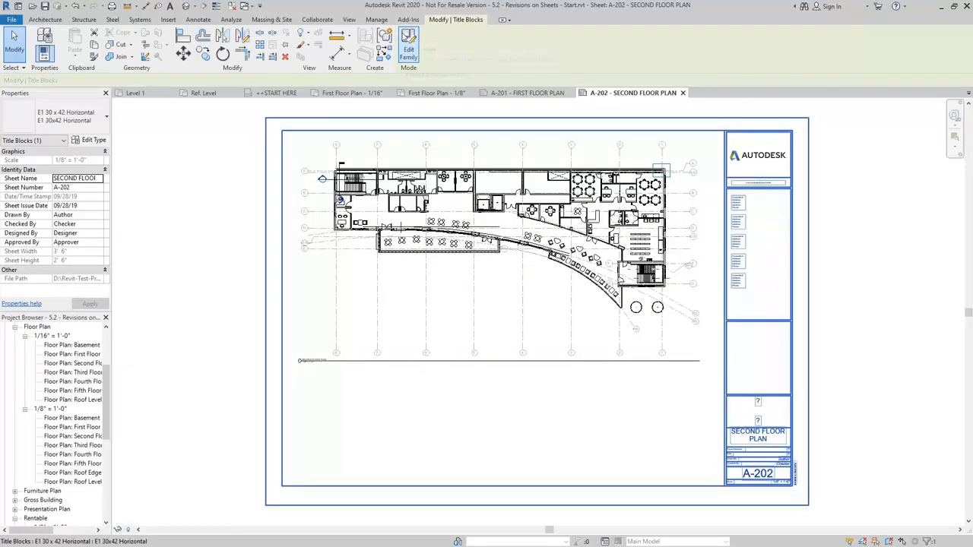
pyautogui.click(408, 47)
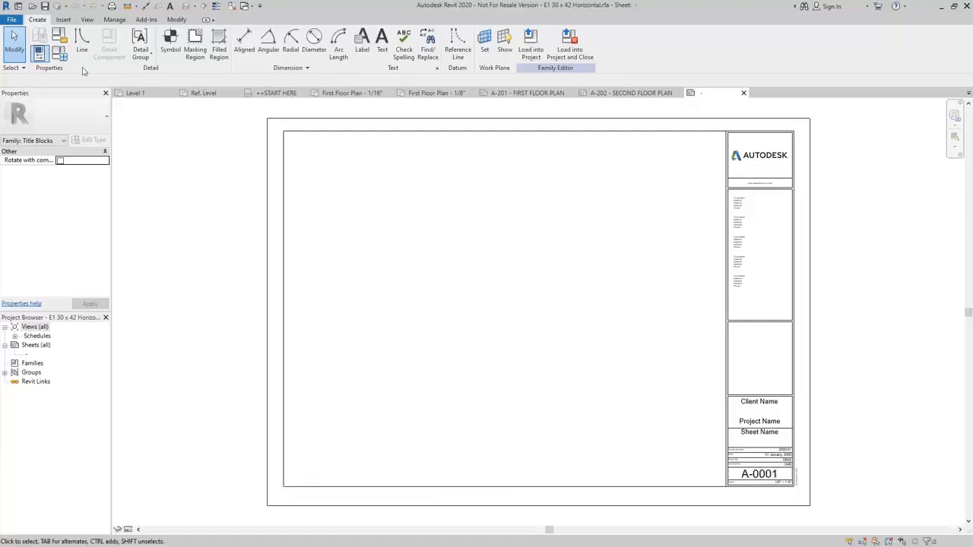
pyautogui.click(89, 20)
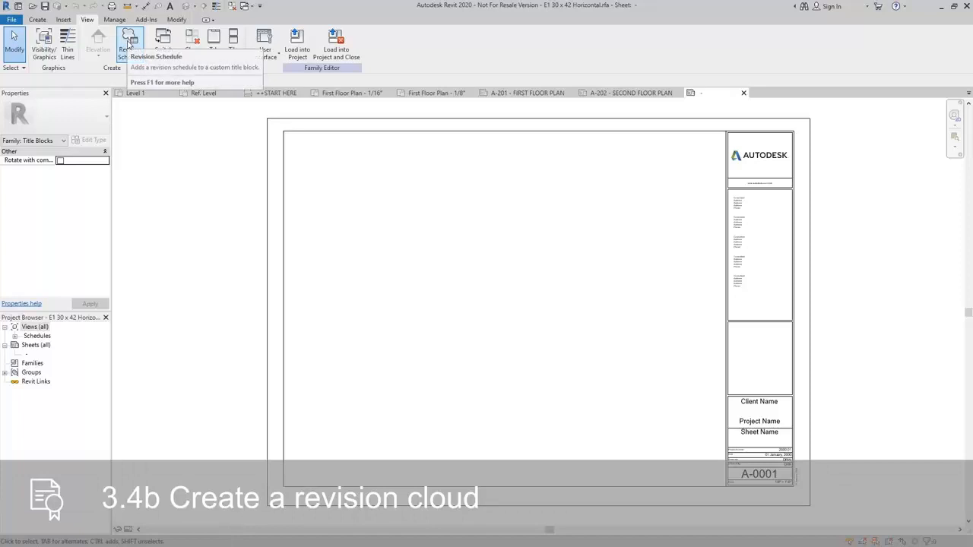
pyautogui.click(130, 47)
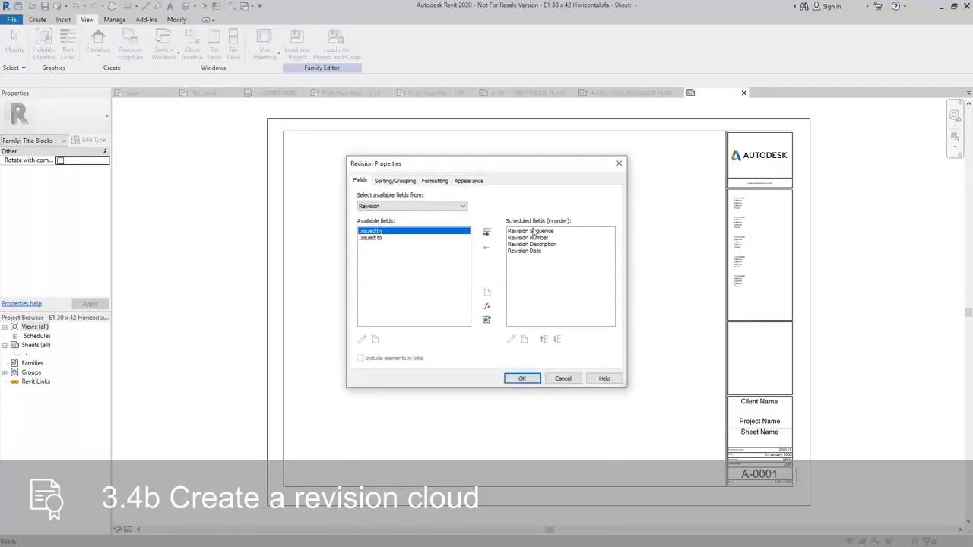
# Step: Remove Revision Sequence from the revision schedule's scheduled fields
pyautogui.click(540, 245)
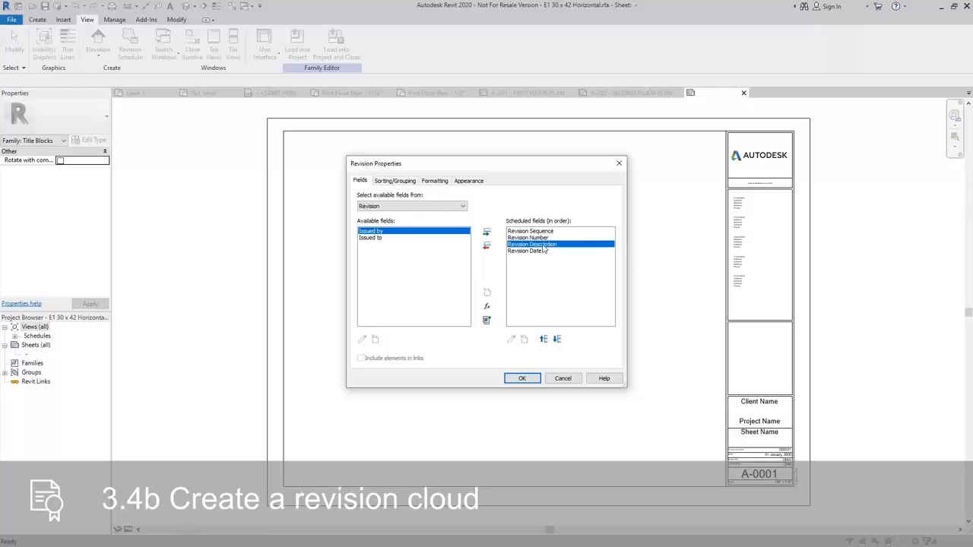
pyautogui.click(535, 251)
pyautogui.click(549, 232)
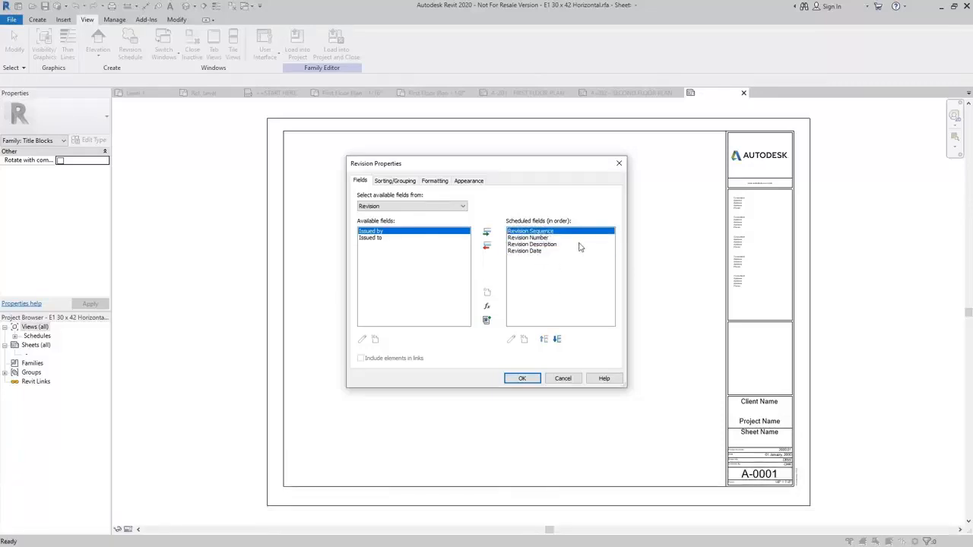
pyautogui.click(487, 245)
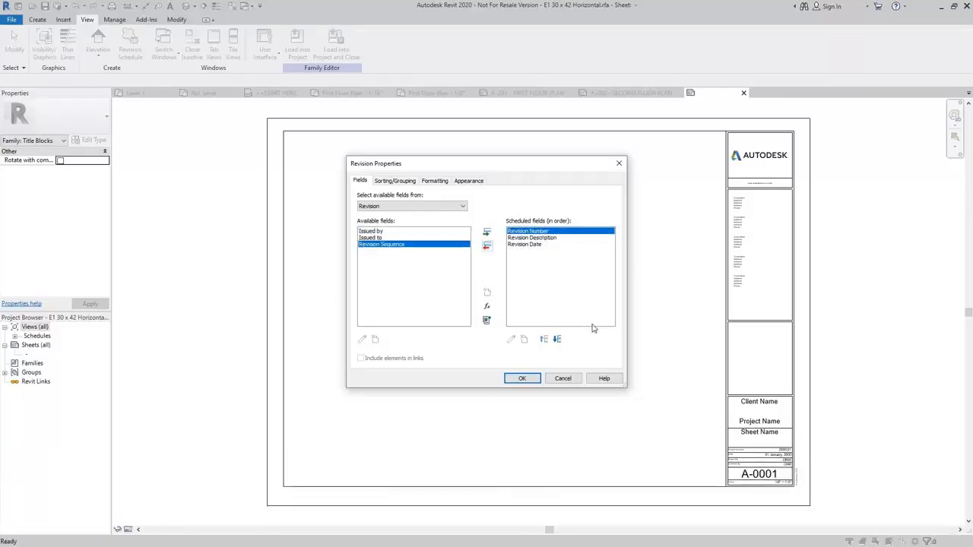
# Step: Sort the revision schedule by Revision Number in ascending order
pyautogui.click(395, 181)
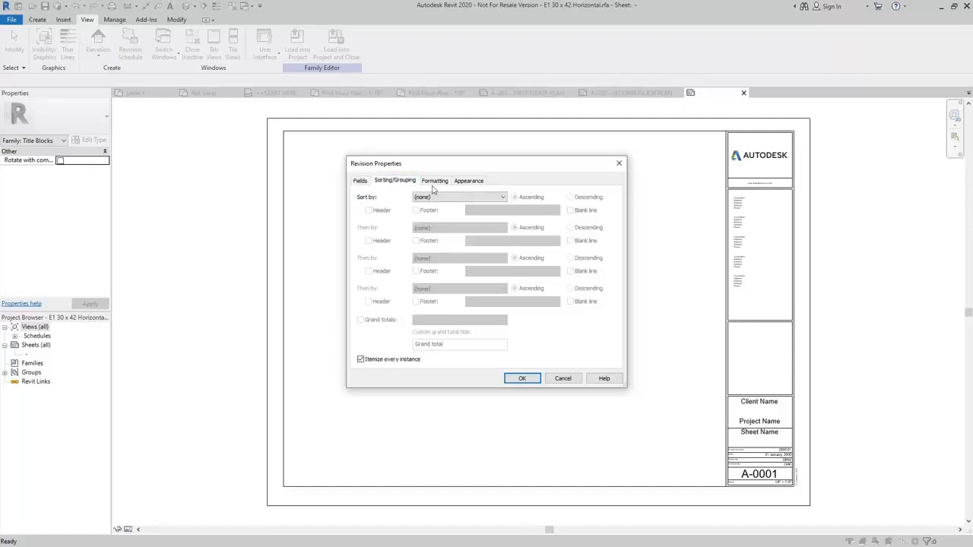
pyautogui.click(436, 198)
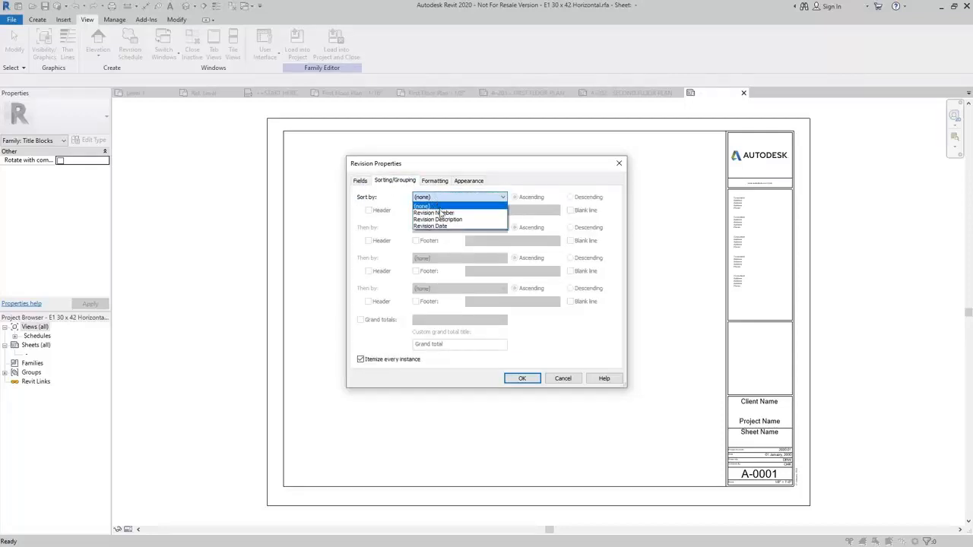
pyautogui.click(439, 213)
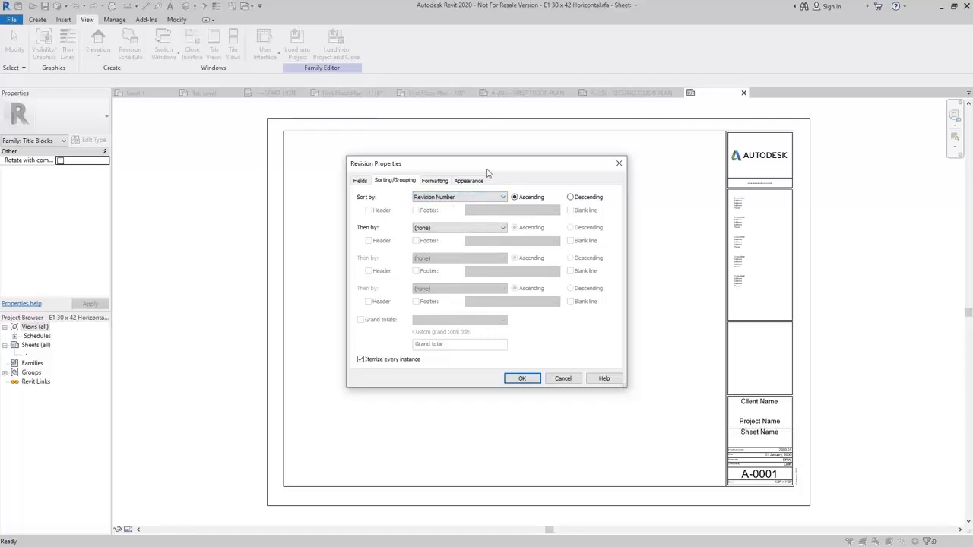
# Step: Set the revision schedule's height to User defined, turn off its title, and create the schedule
pyautogui.click(469, 181)
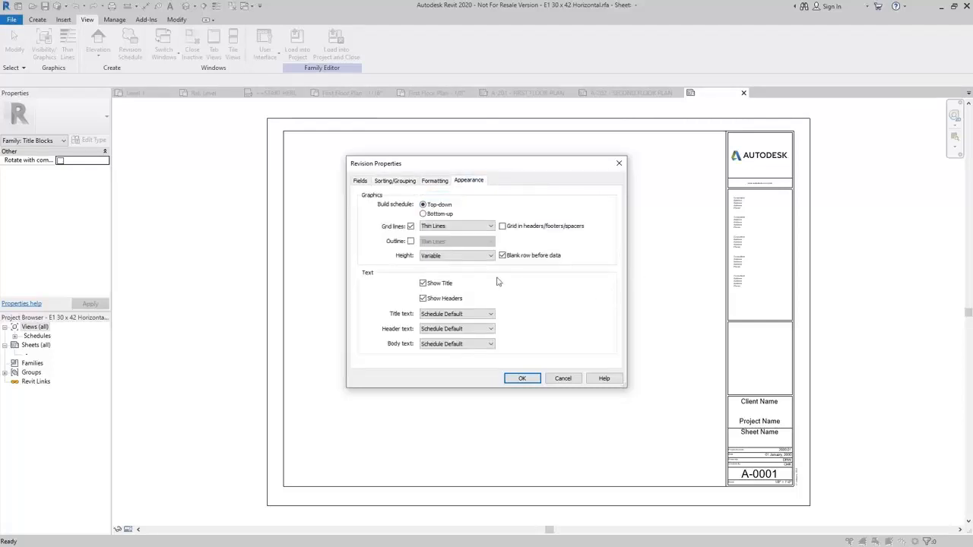
pyautogui.click(434, 257)
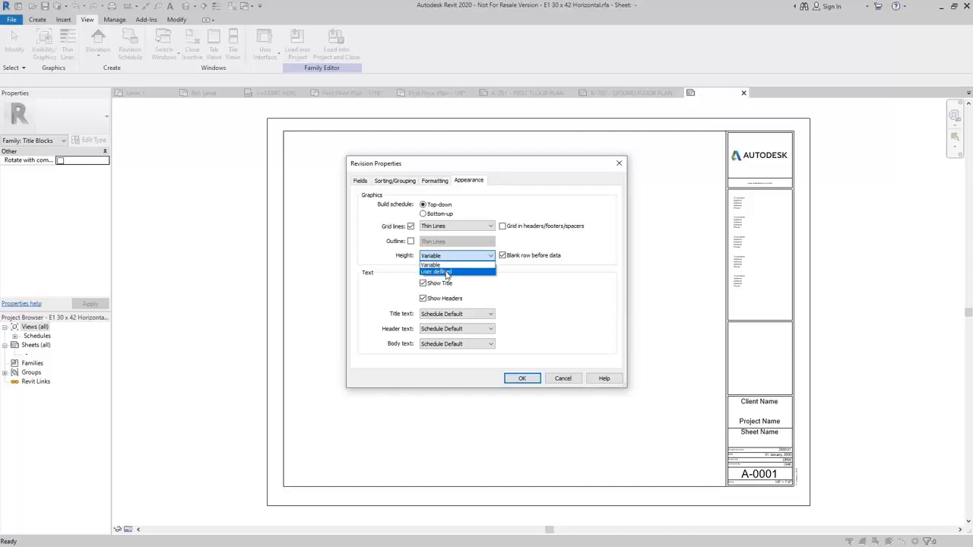
pyautogui.click(447, 273)
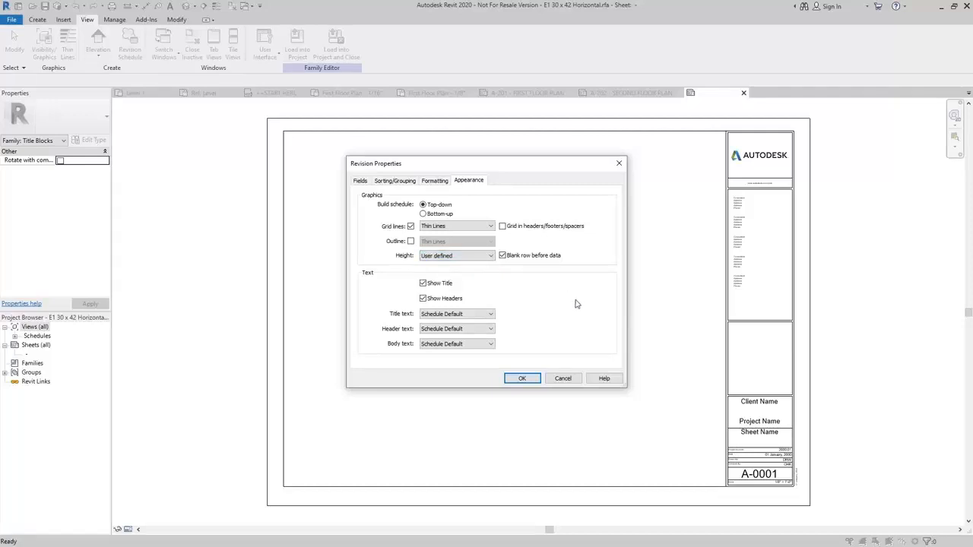
pyautogui.click(435, 285)
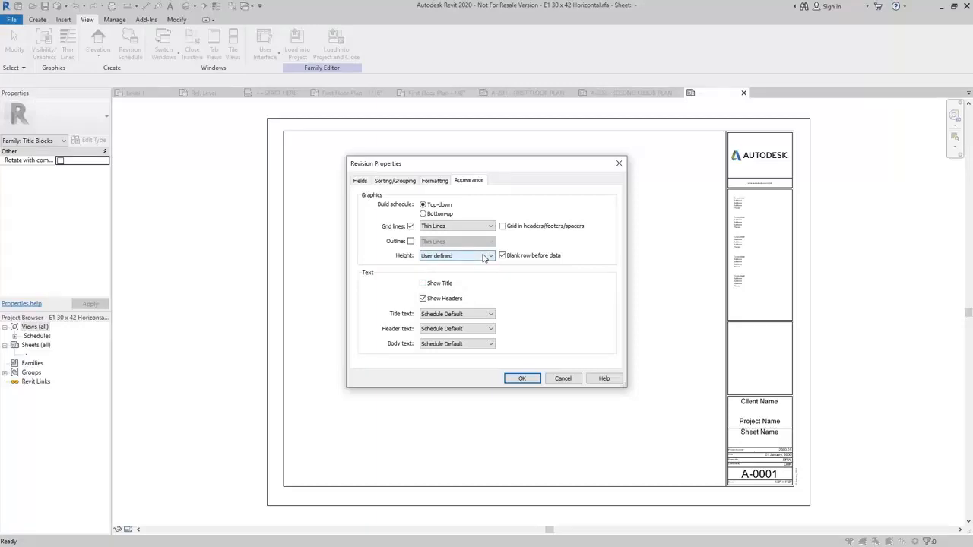
pyautogui.click(521, 378)
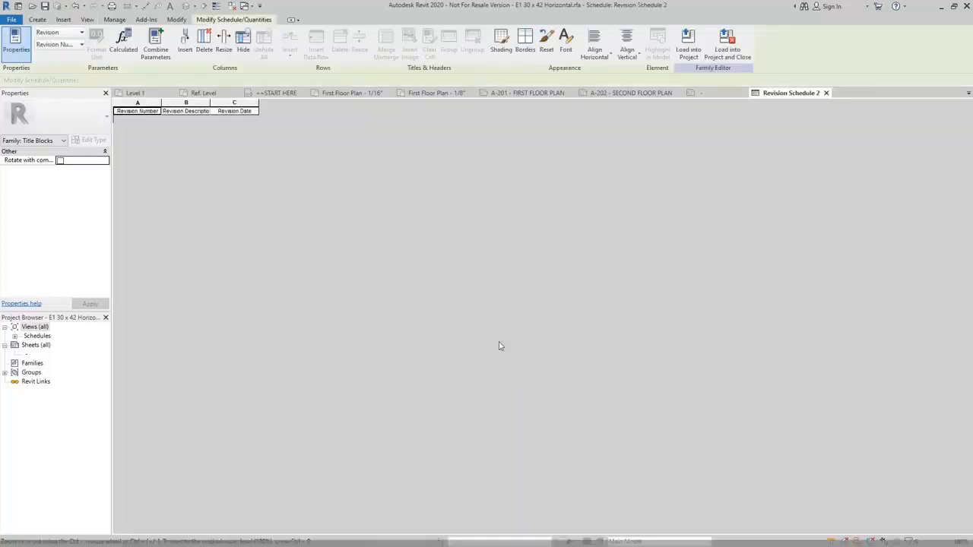
# Step: Rename the schedule's column headers to No., Description and Date
pyautogui.click(150, 112)
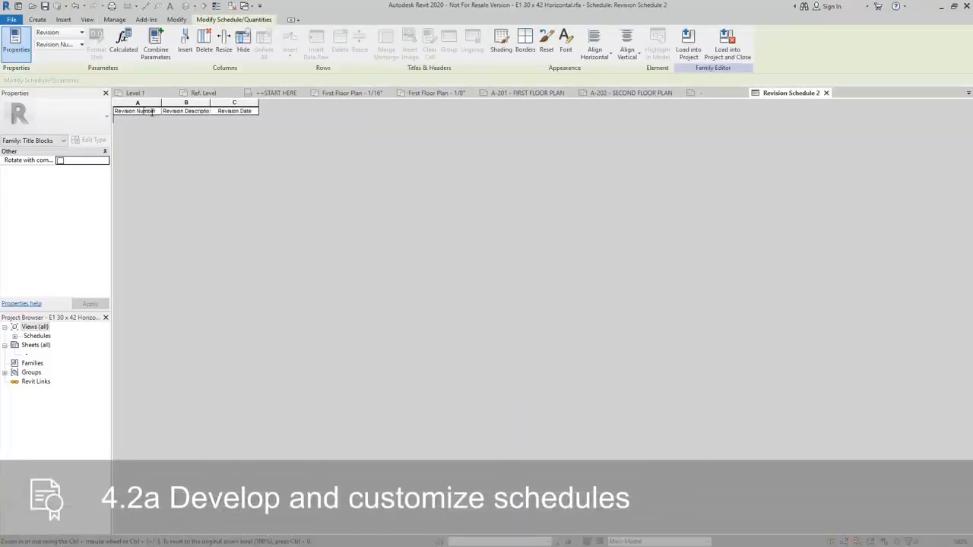
pyautogui.moveTo(158, 112); pyautogui.dragTo(109, 112)
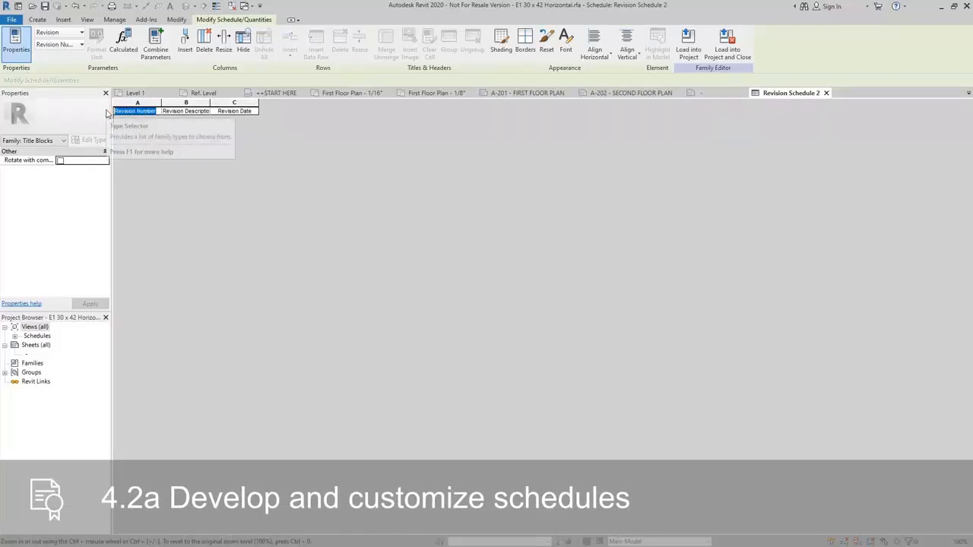
pyautogui.write('No')
pyautogui.press('Tab')
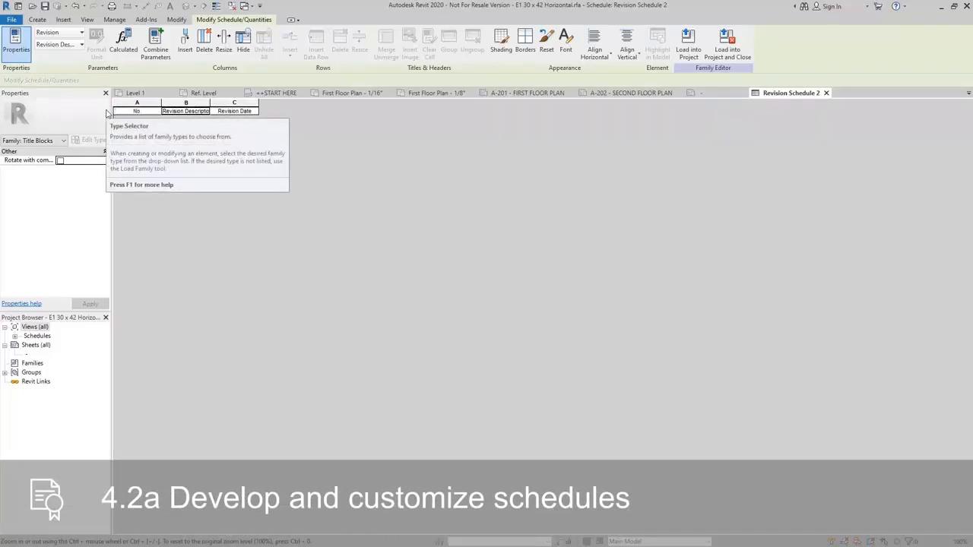
pyautogui.write('Description')
pyautogui.press('Tab')
pyautogui.write('Date')
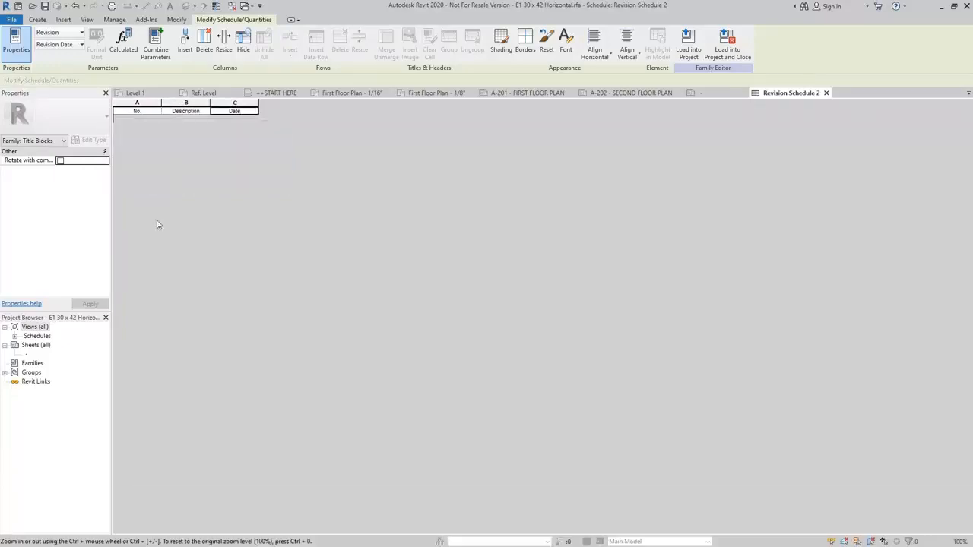
# Step: Close the schedule view and place Revision Schedule 2 in the empty title block box above Client Name
pyautogui.click(826, 92)
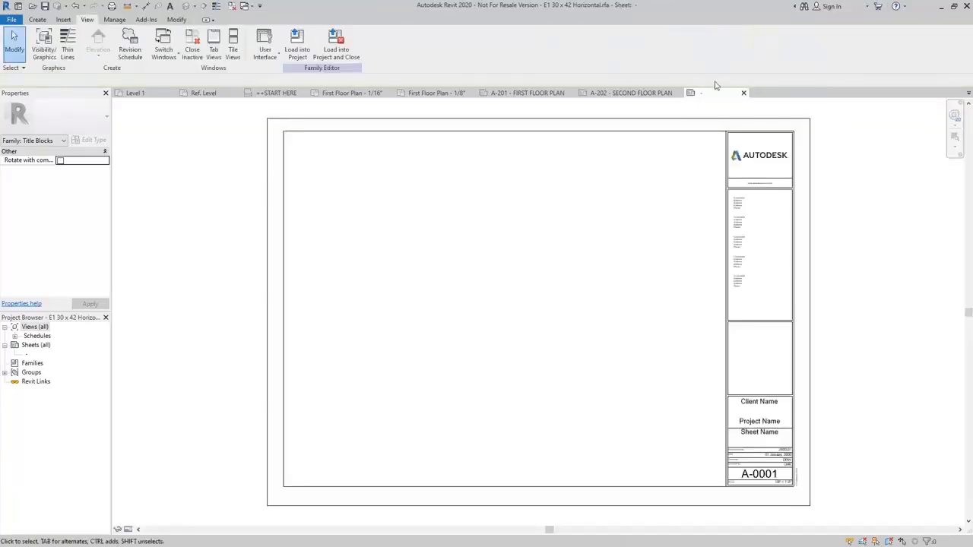
pyautogui.click(14, 336)
pyautogui.moveTo(59, 354); pyautogui.dragTo(751, 347)
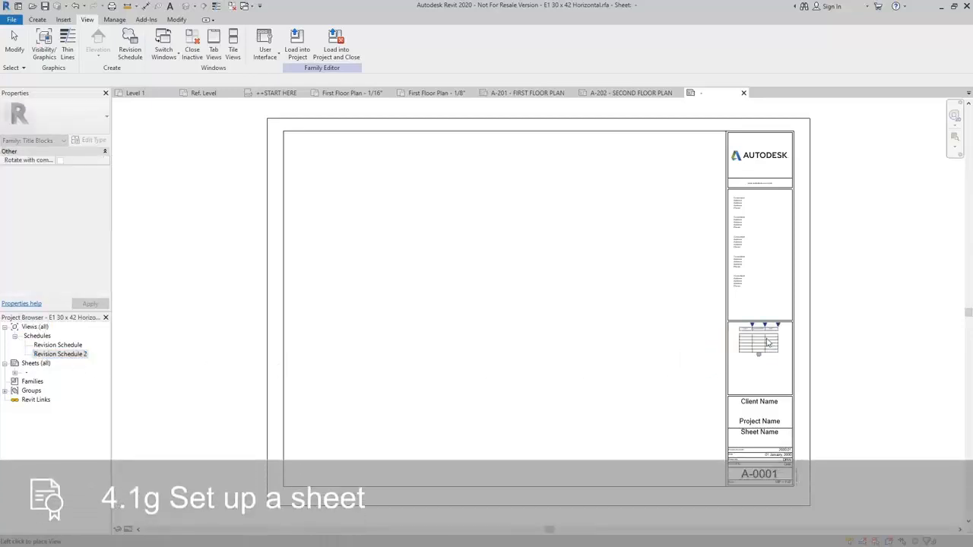
pyautogui.scroll(5, 766, 337)
pyautogui.scroll(4, 587, 315)
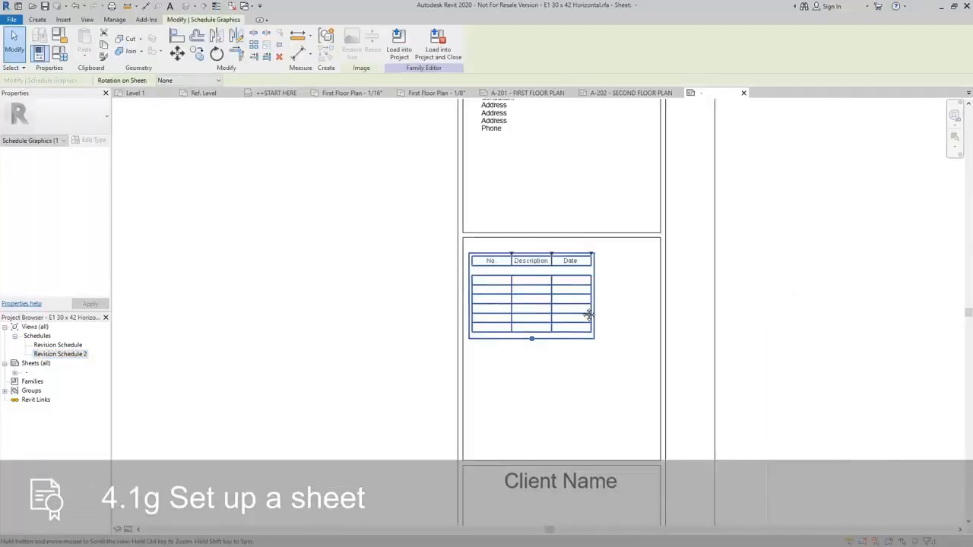
pyautogui.click(634, 289)
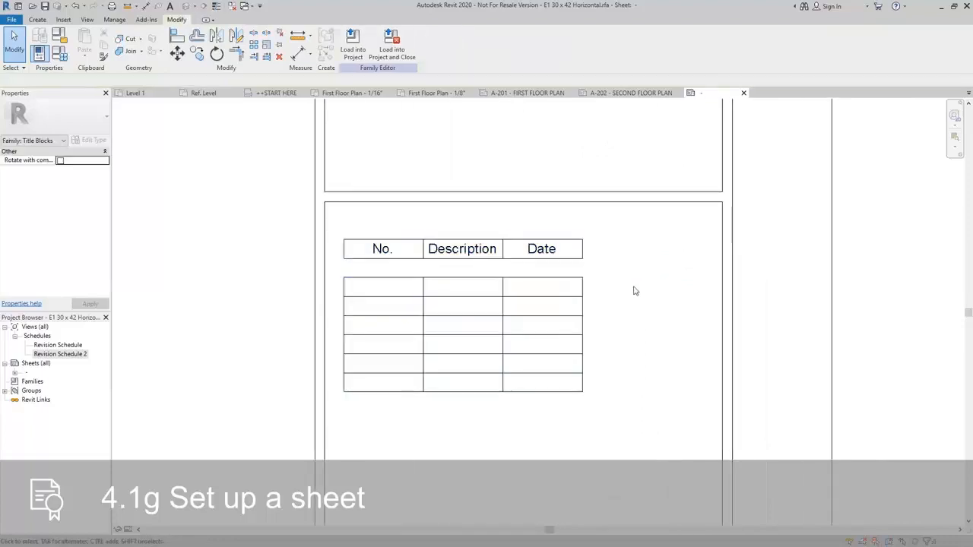
# Step: Move the placed revision schedule so its upper-left corner meets the upper-left corner of the title block box
pyautogui.click(506, 266)
pyautogui.moveTo(469, 252); pyautogui.dragTo(444, 220)
pyautogui.scroll(4, 330, 213)
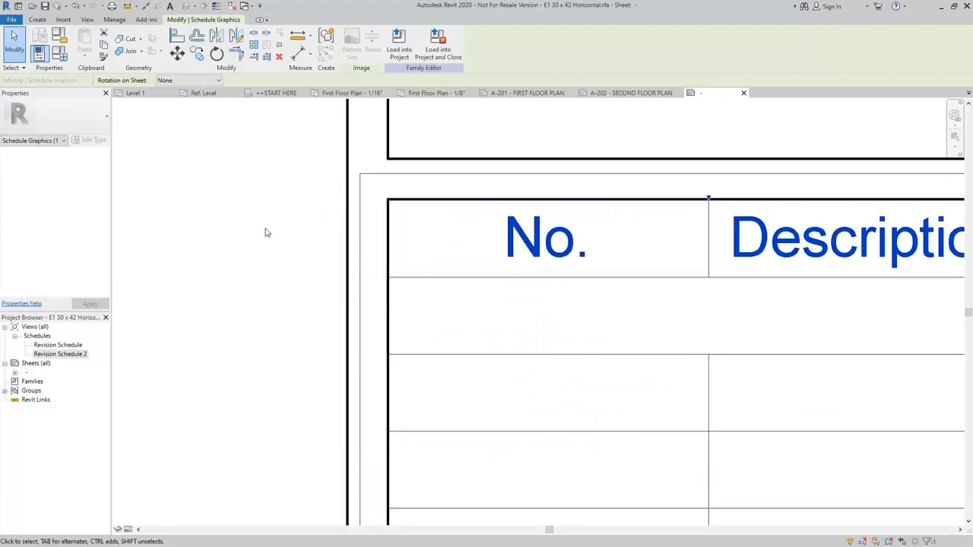
# Step: Narrow the schedule's No. column and widen the Description column to fill most of the box's width
pyautogui.scroll(-5, 413, 211)
pyautogui.moveTo(606, 247); pyautogui.dragTo(539, 265, button='middle')
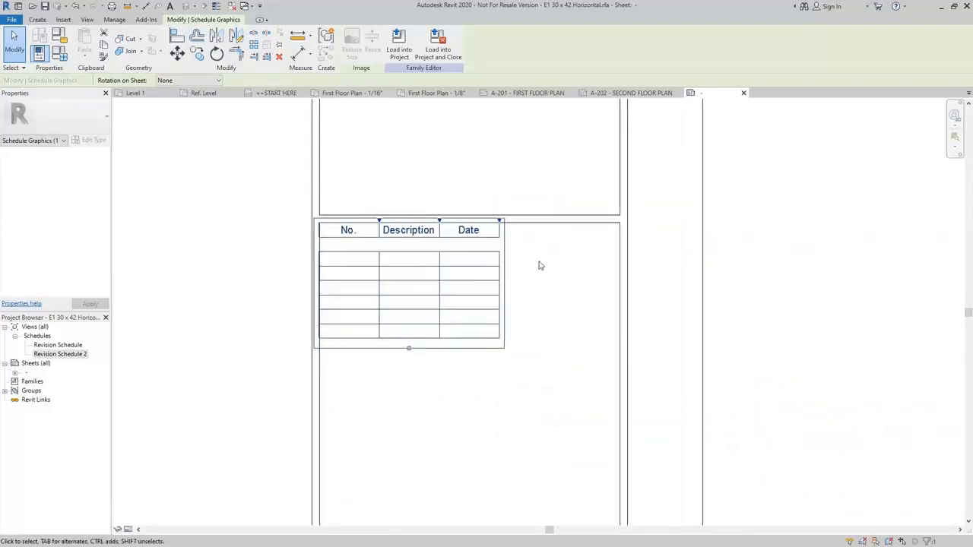
pyautogui.scroll(2, 539, 266)
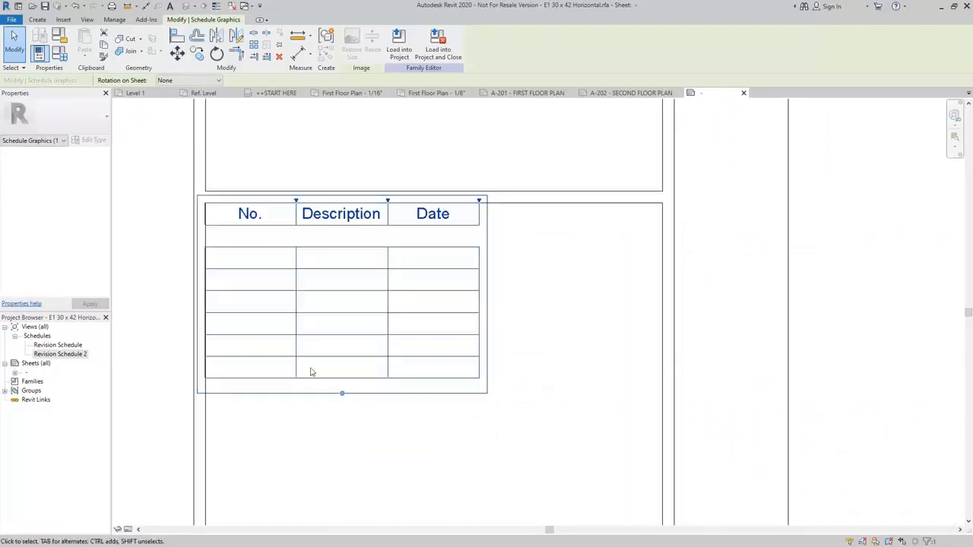
pyautogui.moveTo(297, 201); pyautogui.dragTo(263, 201)
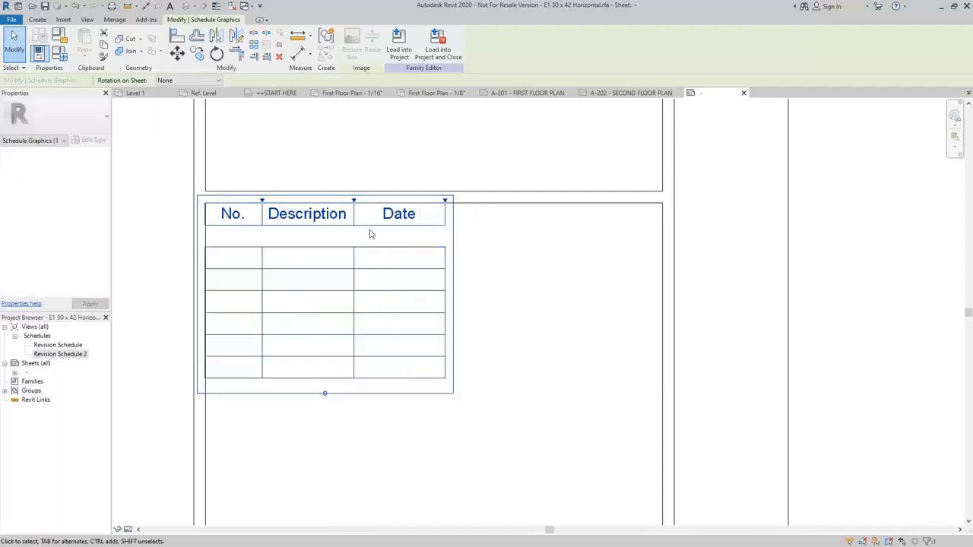
pyautogui.moveTo(353, 201); pyautogui.dragTo(554, 202)
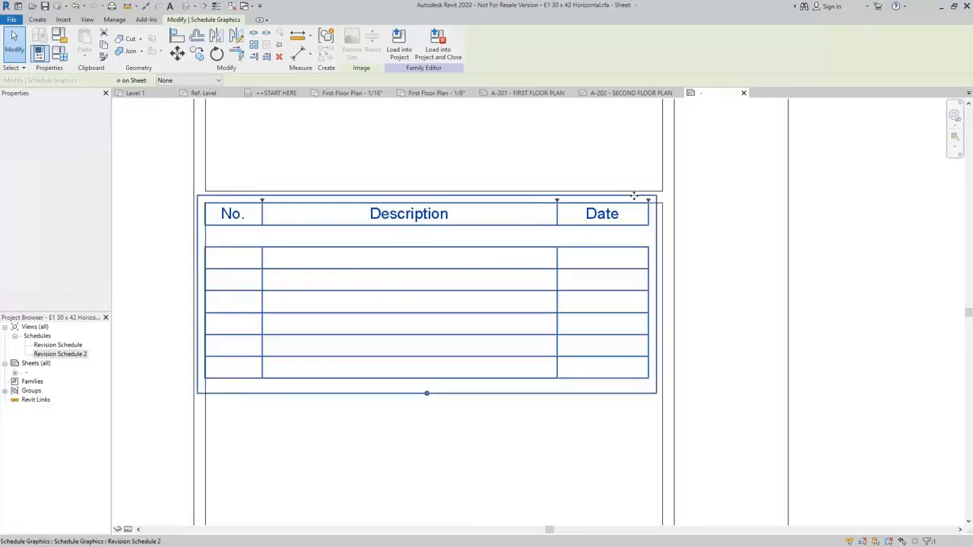
# Step: Widen the Date column so the schedule reaches the right edge of the title block box
pyautogui.moveTo(647, 201); pyautogui.dragTo(662, 212)
pyautogui.scroll(5, 661, 202)
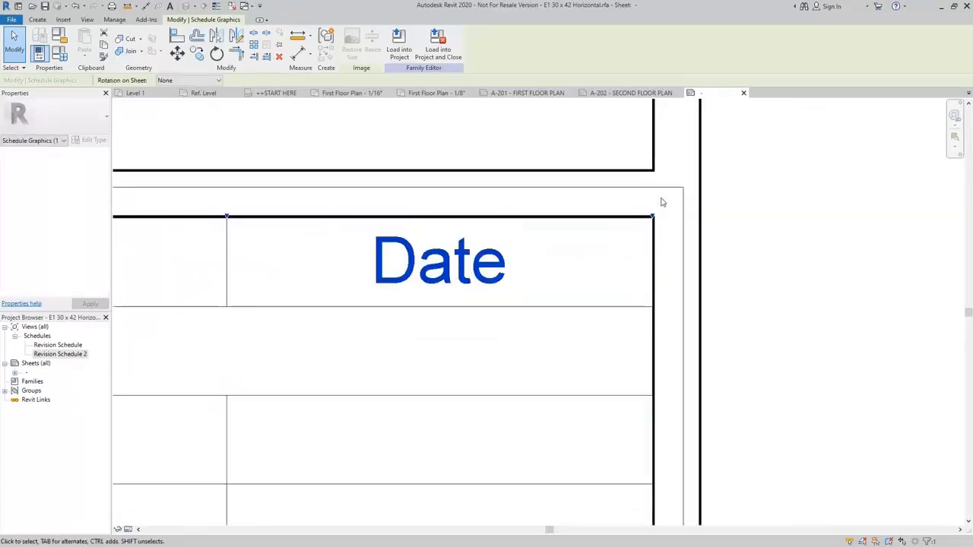
pyautogui.scroll(4, 652, 224)
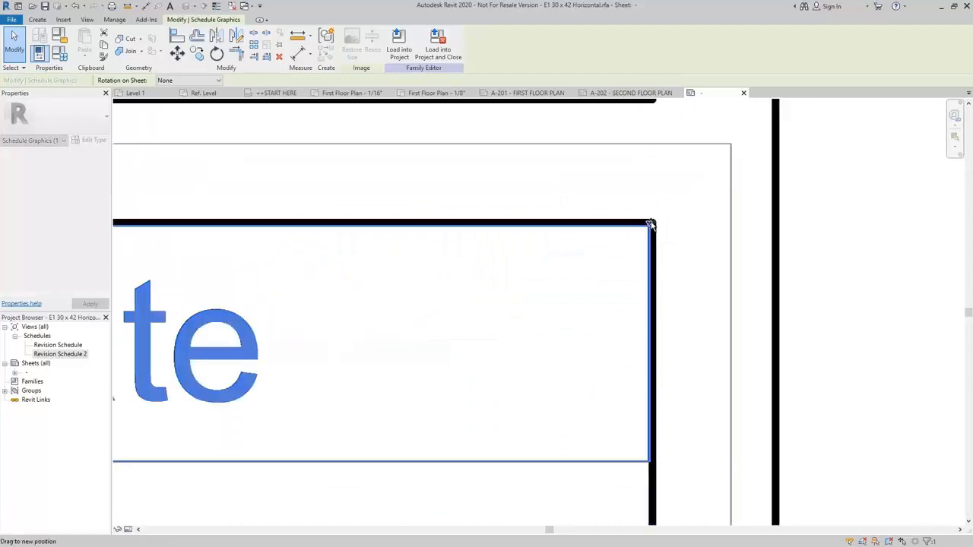
pyautogui.scroll(-6, 652, 224)
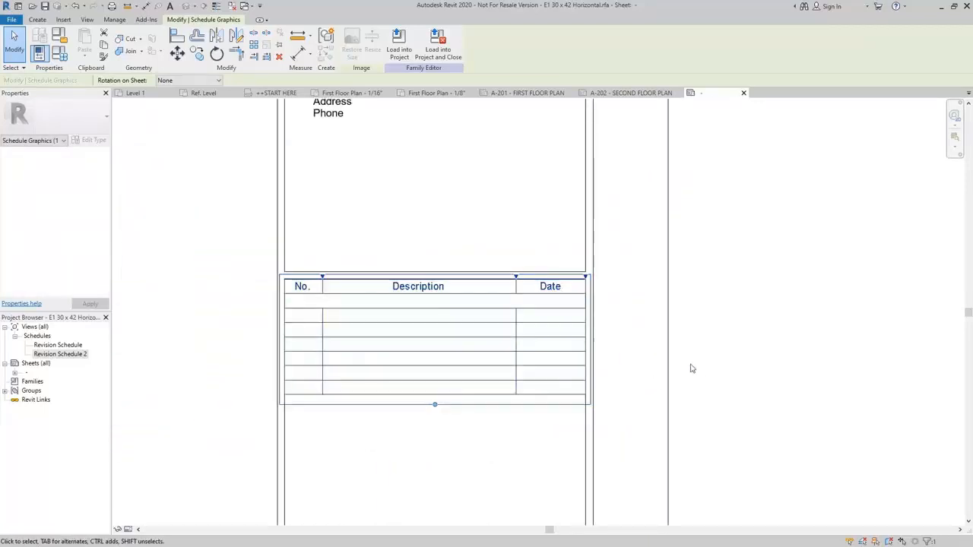
pyautogui.click(626, 338)
# Step: Fine-tune the schedule's position so its upper-left corner lies centred on the box's border lines
pyautogui.moveTo(628, 341); pyautogui.dragTo(750, 320, button='middle')
pyautogui.scroll(5, 380, 213)
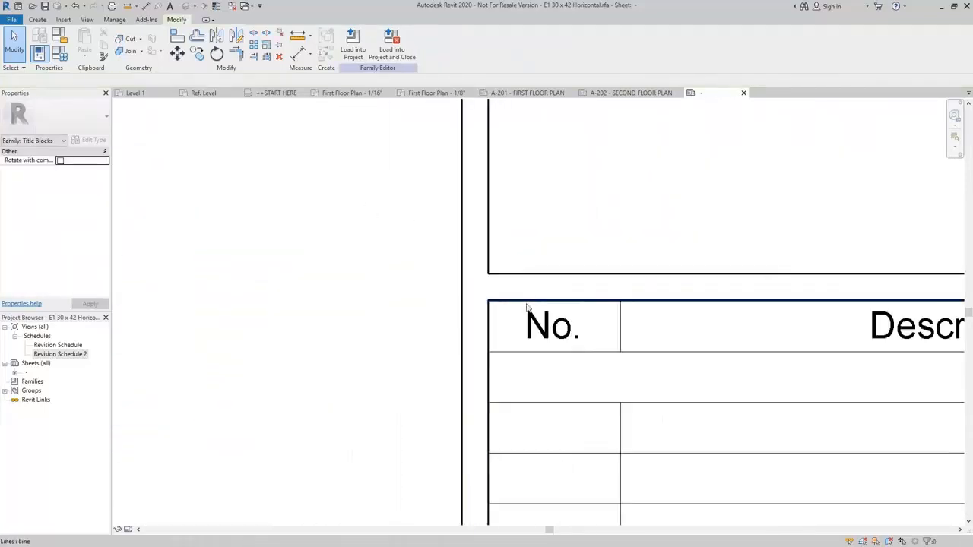
pyautogui.scroll(2, 521, 309)
pyautogui.click(517, 374)
pyautogui.scroll(2, 490, 321)
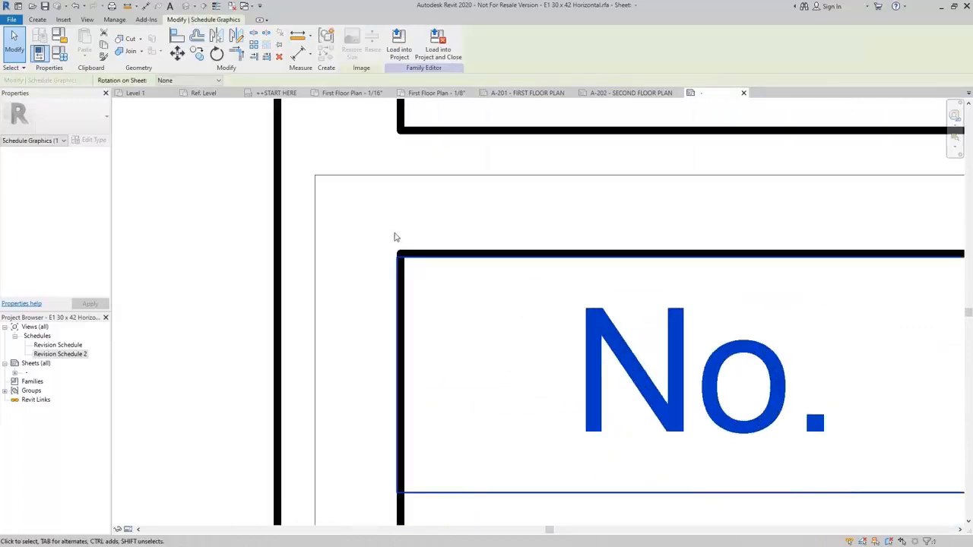
pyautogui.scroll(2, 395, 238)
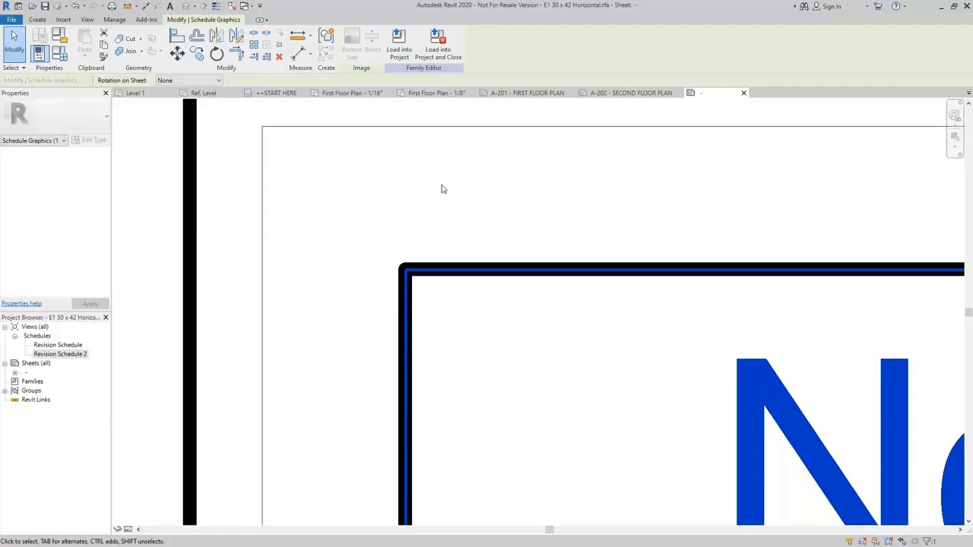
# Step: Readjust the Date column's outer edge to line up exactly with the box's right border
pyautogui.scroll(-7, 424, 204)
pyautogui.moveTo(914, 236); pyautogui.dragTo(157, 321, button='middle')
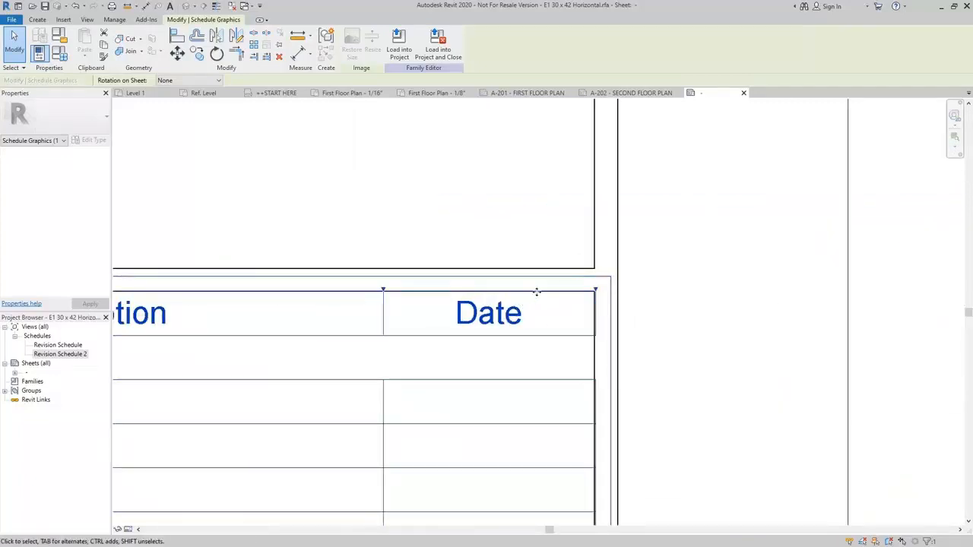
pyautogui.scroll(10, 536, 292)
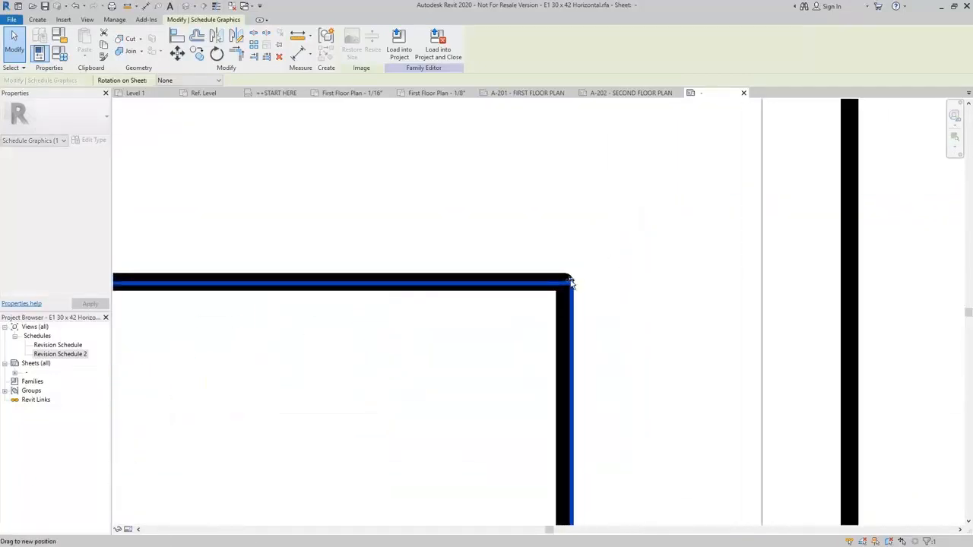
pyautogui.scroll(-4, 563, 267)
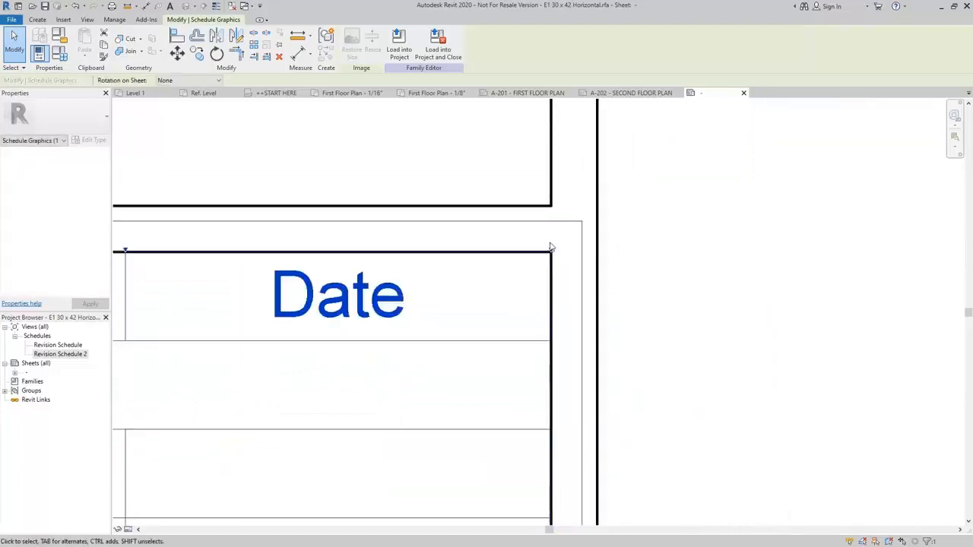
pyautogui.scroll(-5, 552, 248)
pyautogui.click(590, 295)
# Step: Extend the revision schedule's height down to the bottom of the box, just above Client Name
pyautogui.moveTo(596, 359); pyautogui.dragTo(676, 197, button='middle')
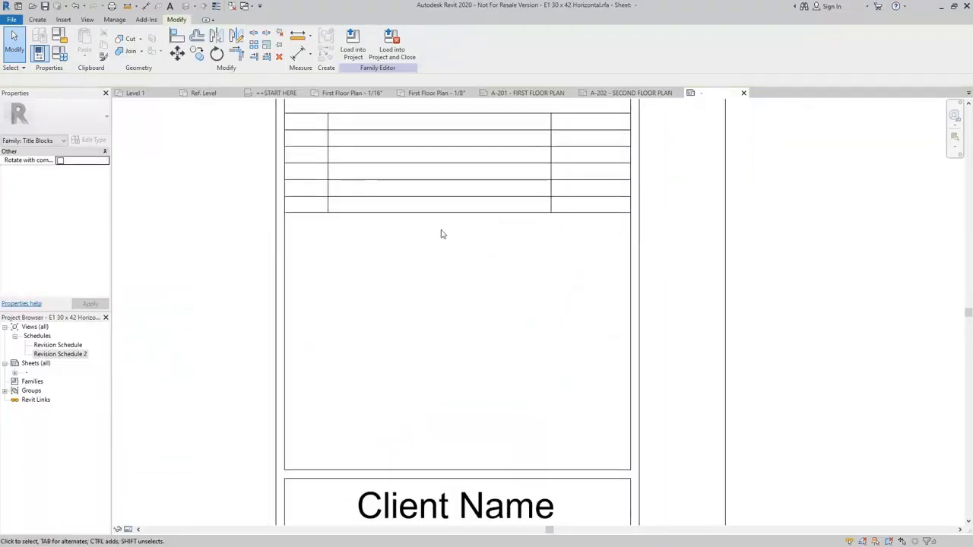
pyautogui.click(449, 213)
pyautogui.scroll(-2, 476, 284)
pyautogui.moveTo(479, 291); pyautogui.dragTo(479, 299, button='middle')
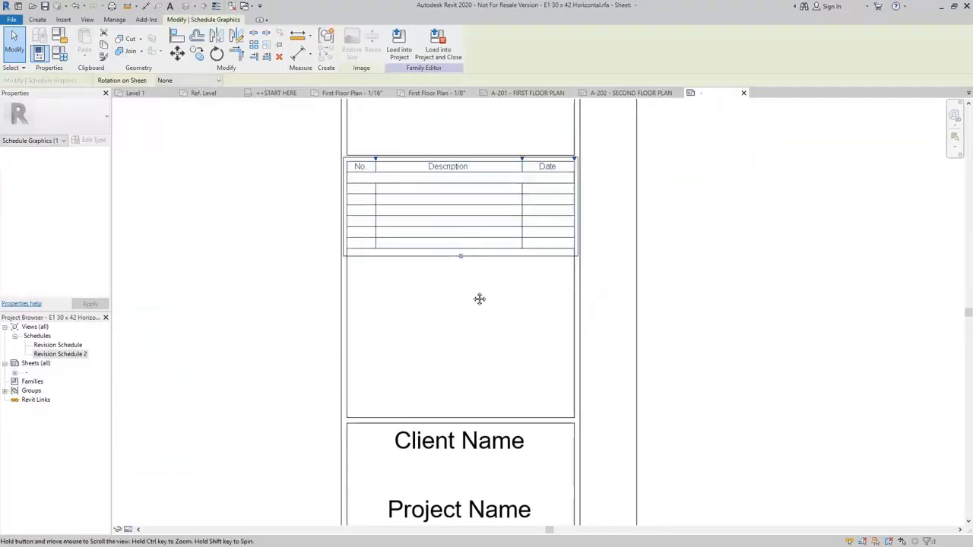
pyautogui.scroll(2, 479, 299)
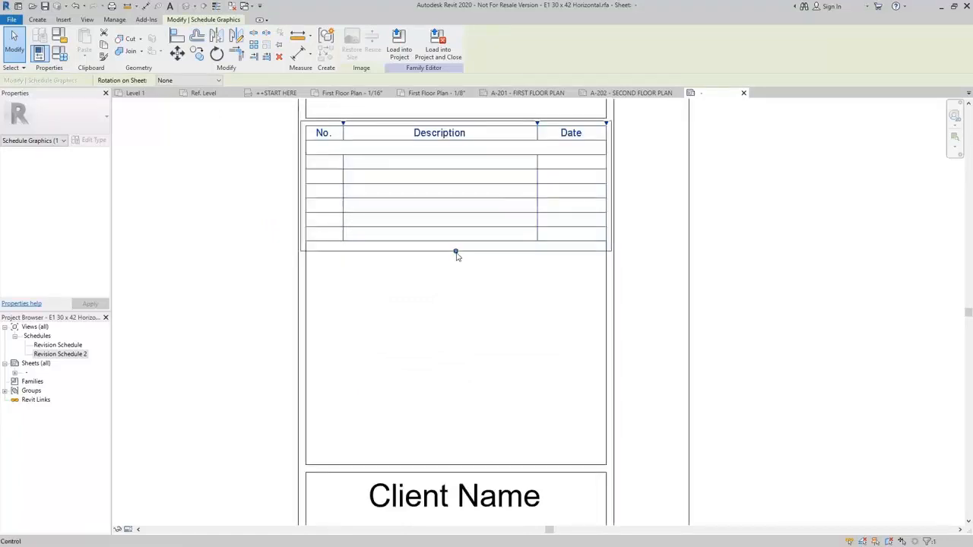
pyautogui.moveTo(455, 253); pyautogui.dragTo(474, 475)
pyautogui.click(656, 395)
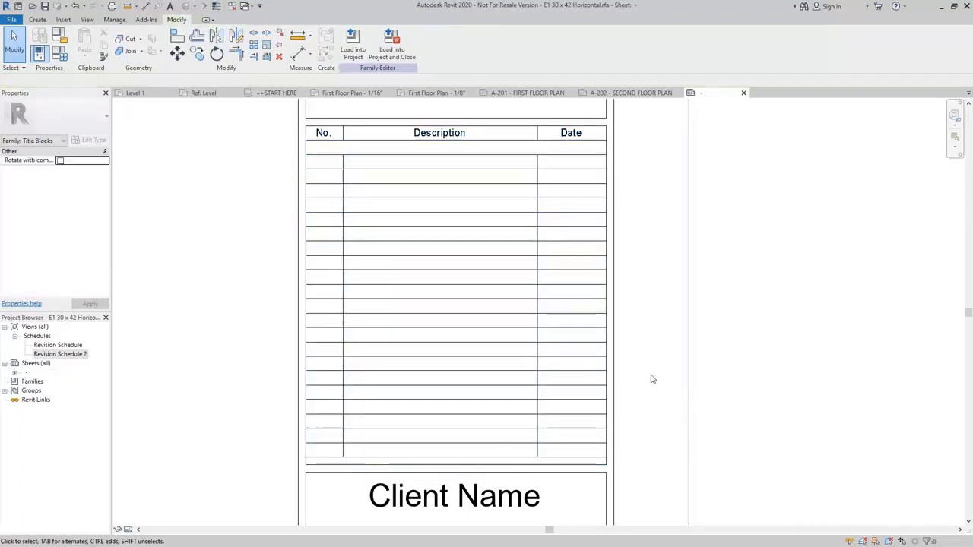
pyautogui.scroll(-1, 650, 376)
pyautogui.scroll(-1, 652, 377)
pyautogui.middleClick(370, 333)
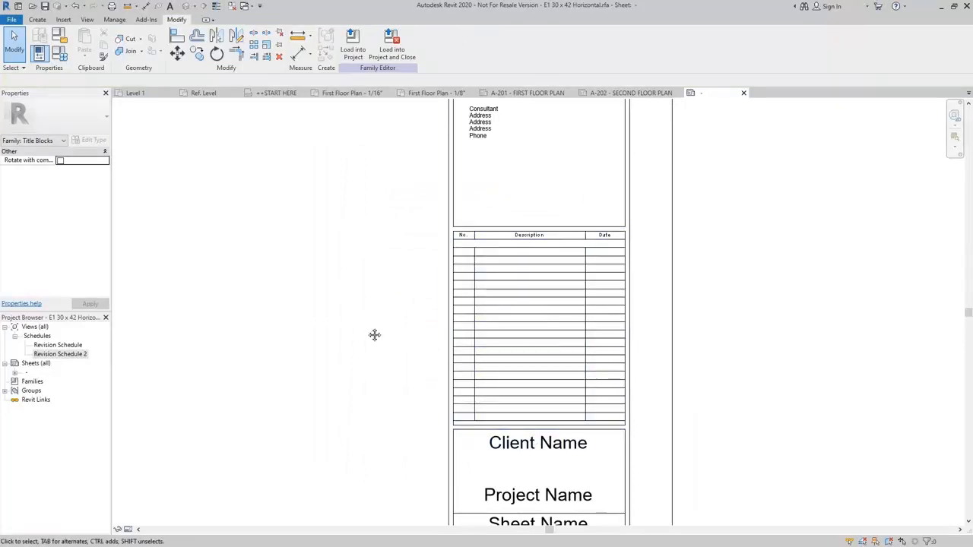
# Step: Load the edited title block family into the 5.2 - Revisions on Sheets - Start.rvt project, overwriting the existing version
pyautogui.middleClick(371, 332)
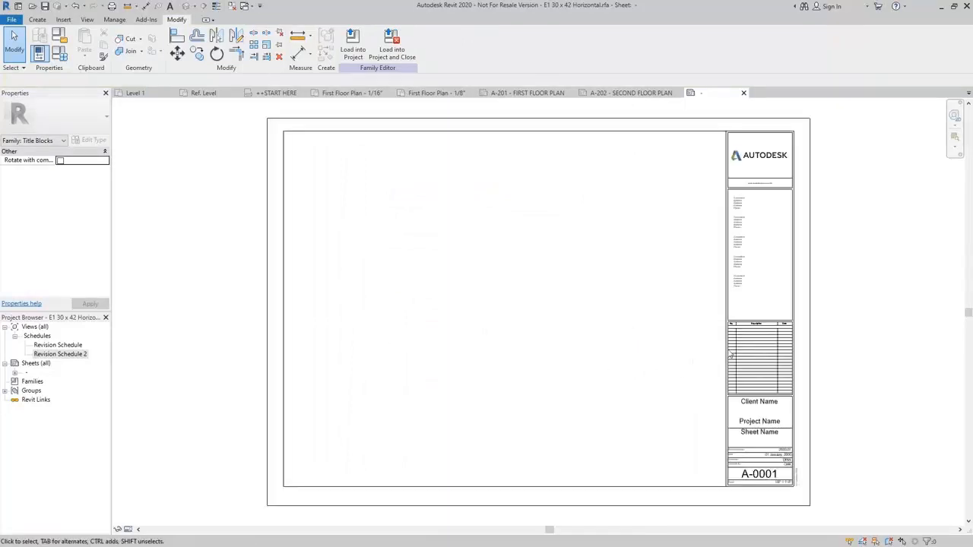
pyautogui.click(354, 45)
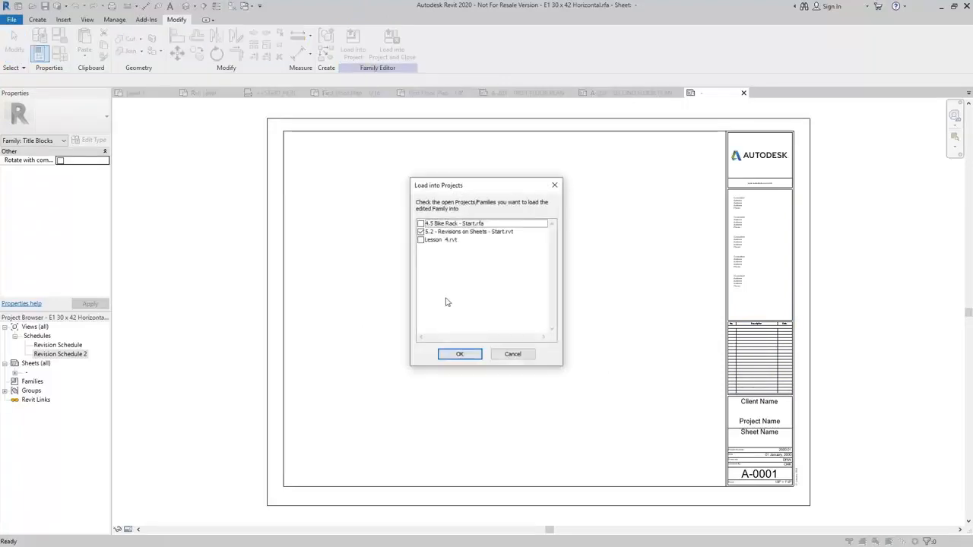
pyautogui.click(460, 355)
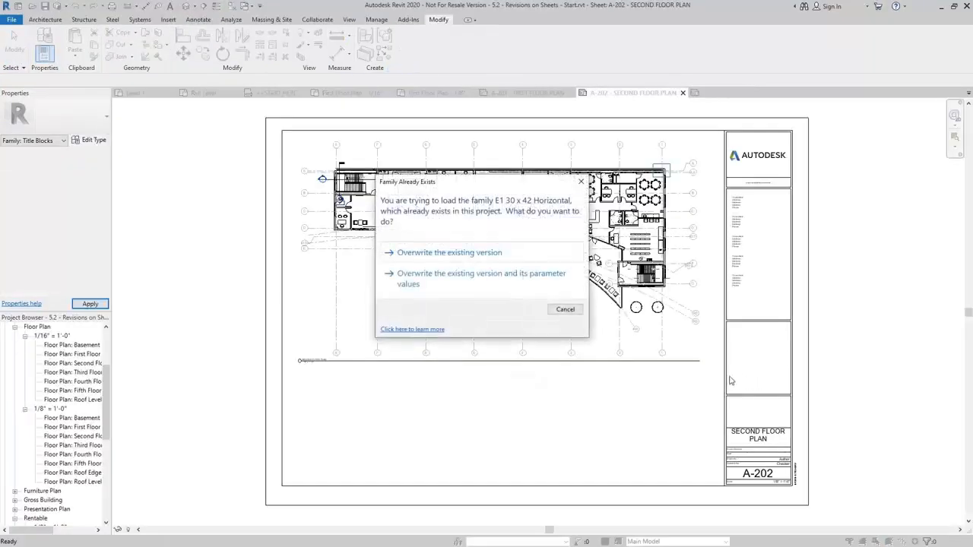
pyautogui.click(426, 254)
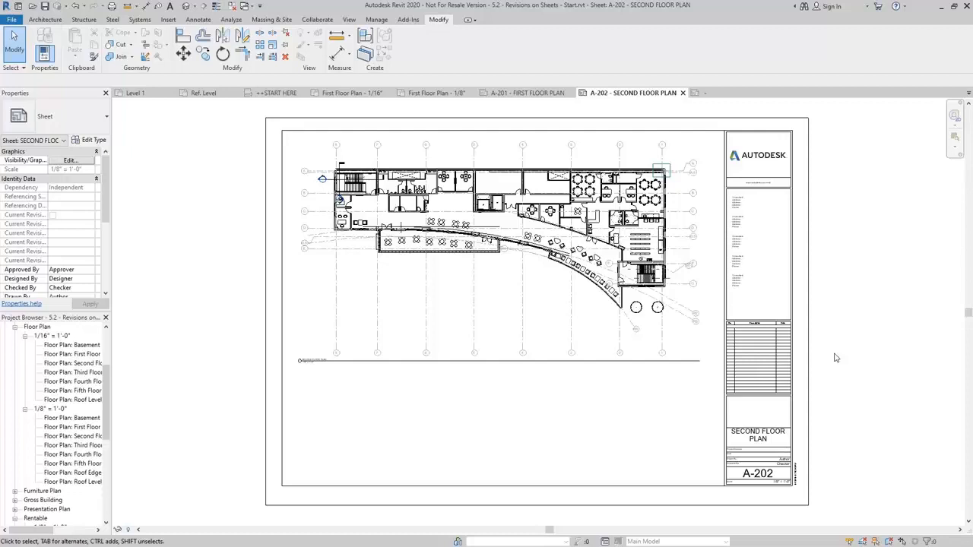
# Step: Add a second entry to the project's sheet revisions, dated 11/20/2019 and described as Revision 1
pyautogui.click(348, 20)
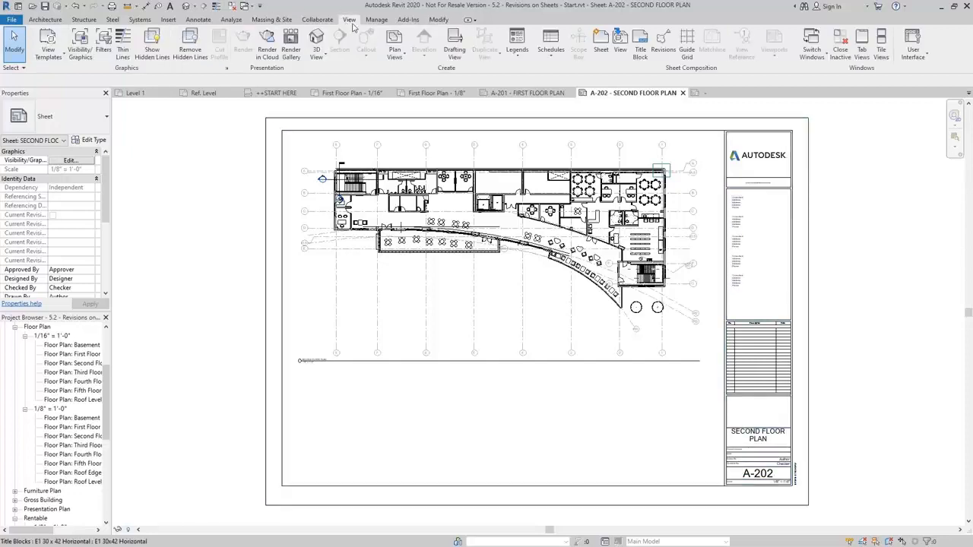
pyautogui.click(666, 48)
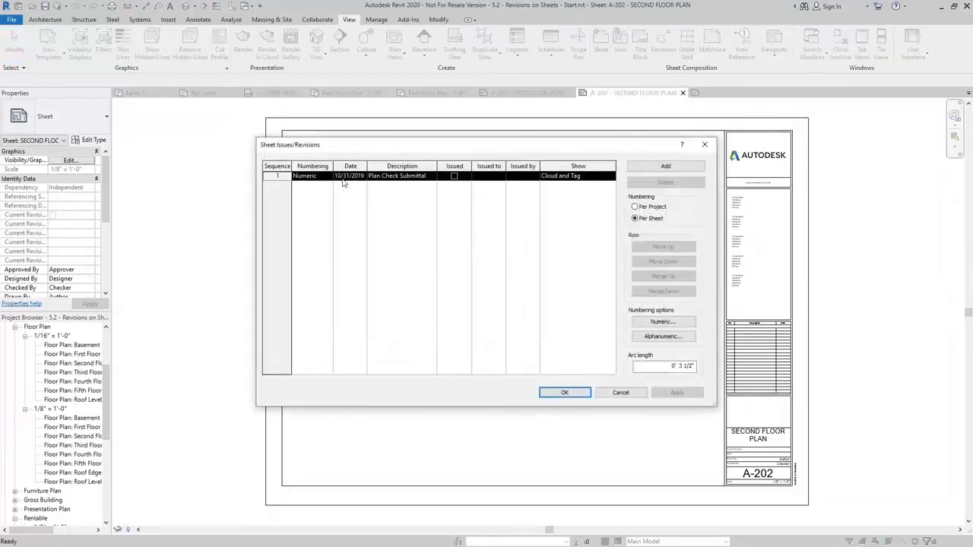
pyautogui.click(402, 176)
pyautogui.click(403, 176)
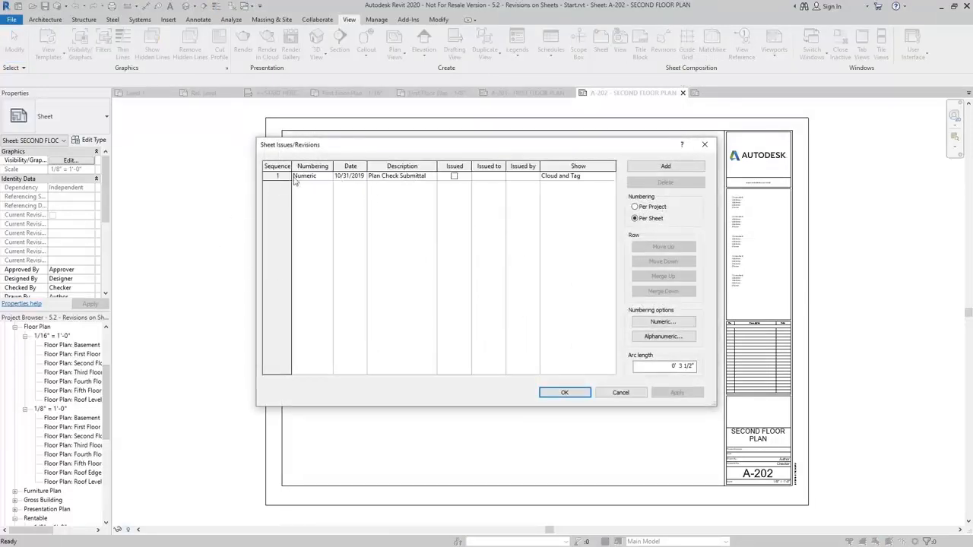
pyautogui.click(411, 197)
pyautogui.click(672, 167)
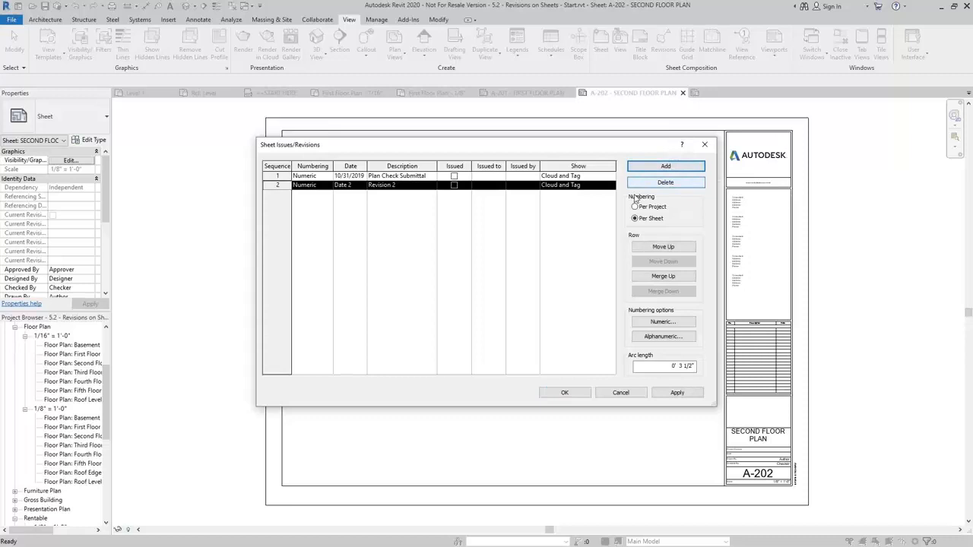
pyautogui.click(361, 187)
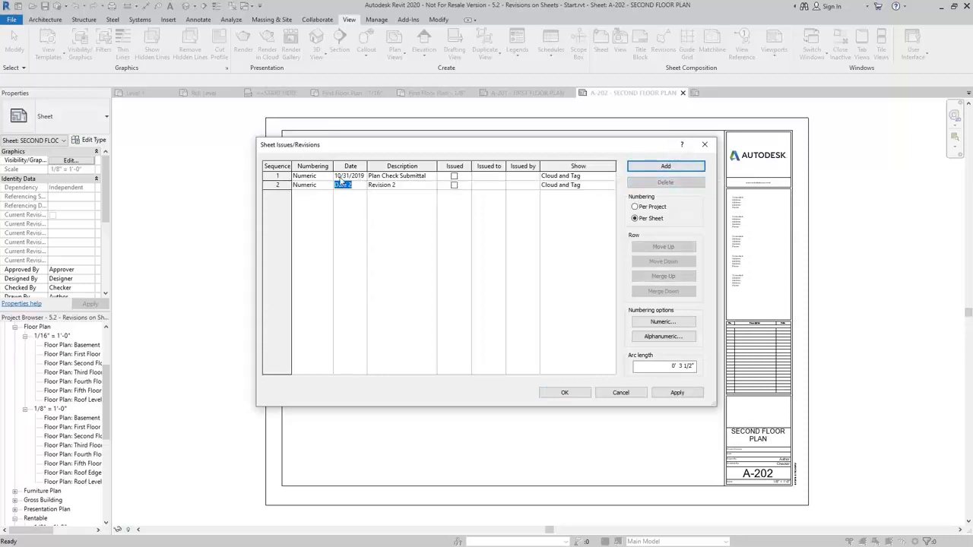
pyautogui.write('11/20/2019')
pyautogui.click(411, 208)
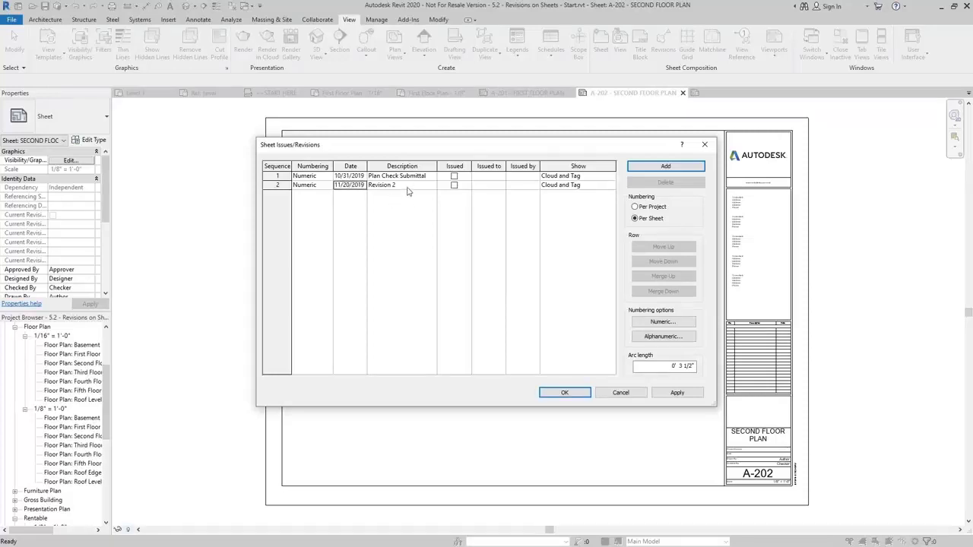
pyautogui.click(407, 184)
pyautogui.click(407, 183)
pyautogui.click(423, 266)
# Step: Set the numbering of both the Plan Check Submittal and Revision 1 entries to Alphanumeric
pyautogui.click(332, 178)
pyautogui.click(331, 178)
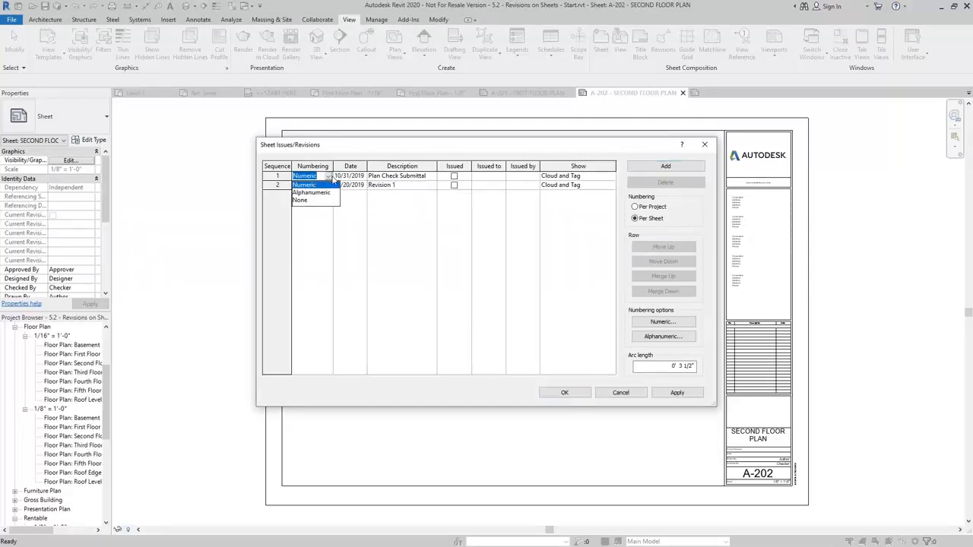
pyautogui.click(329, 189)
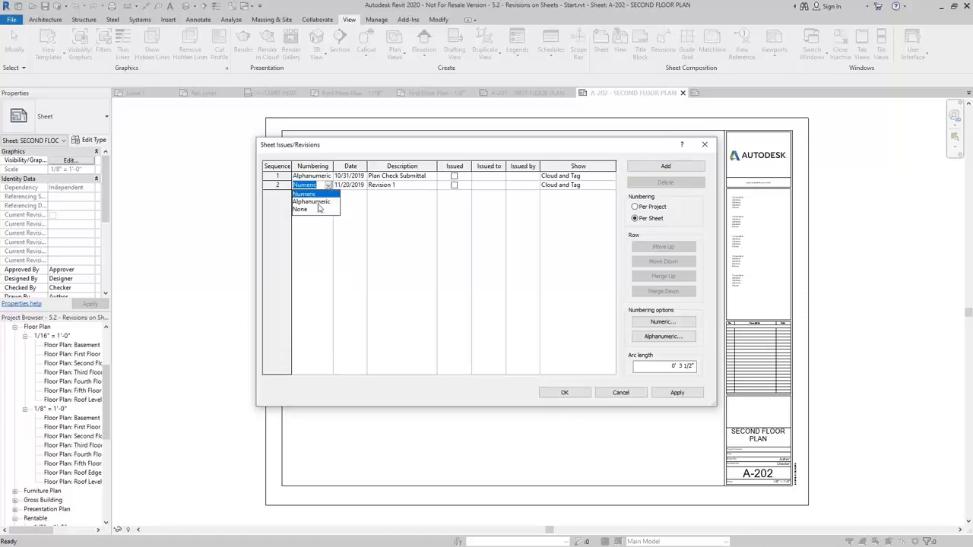
pyautogui.click(313, 199)
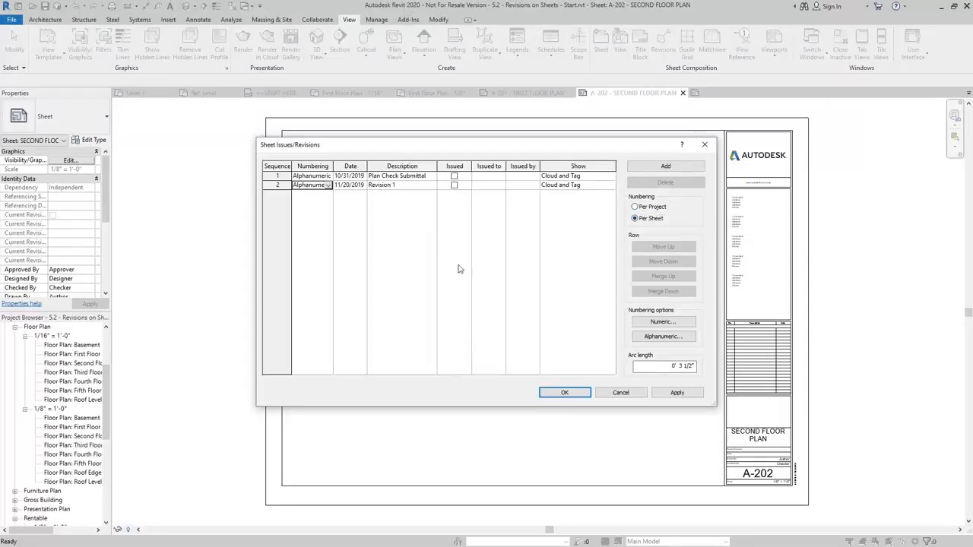
pyautogui.click(567, 393)
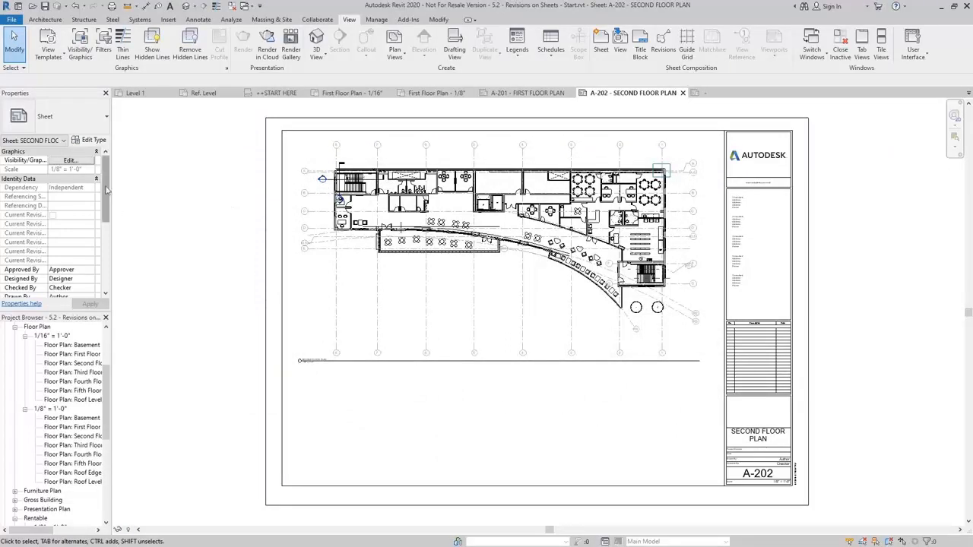
# Step: Show Seq. 1 - Plan Check Submittal in the revision schedule of the second floor plan sheet
pyautogui.scroll(-4, 35, 237)
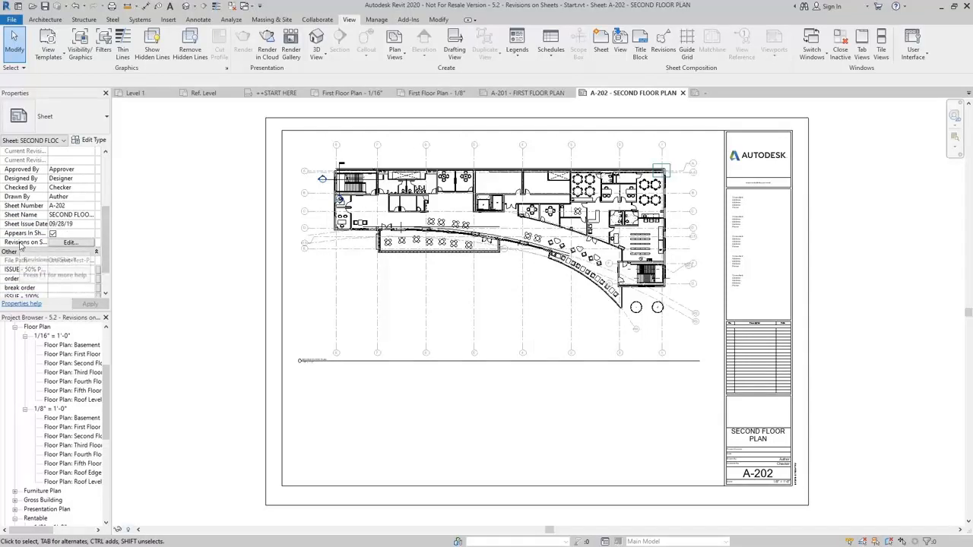
pyautogui.click(70, 242)
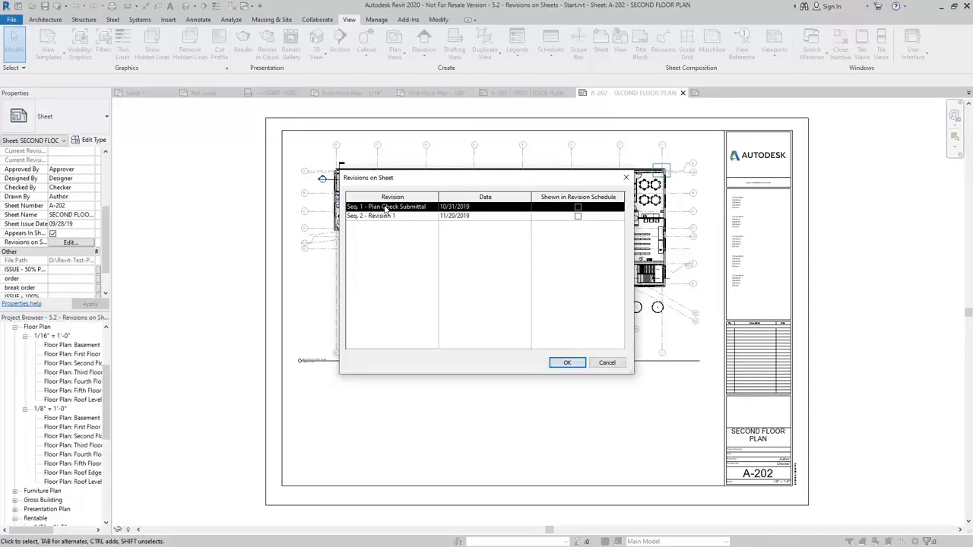
pyautogui.click(578, 208)
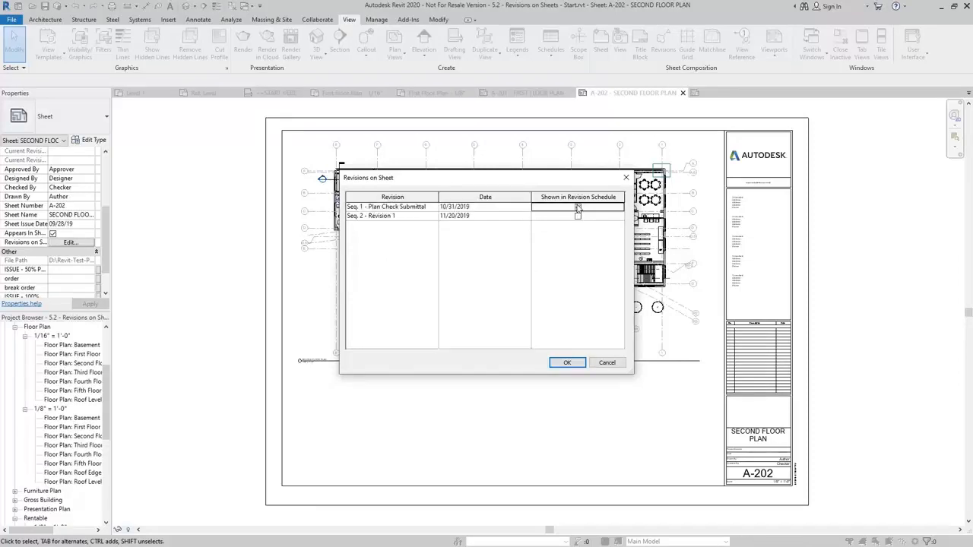
pyautogui.click(567, 362)
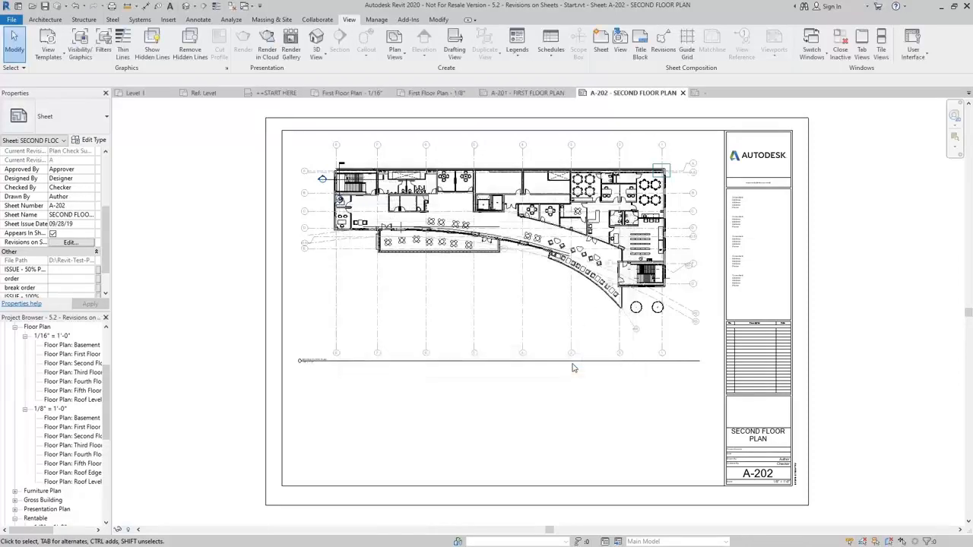
pyautogui.scroll(4, 805, 338)
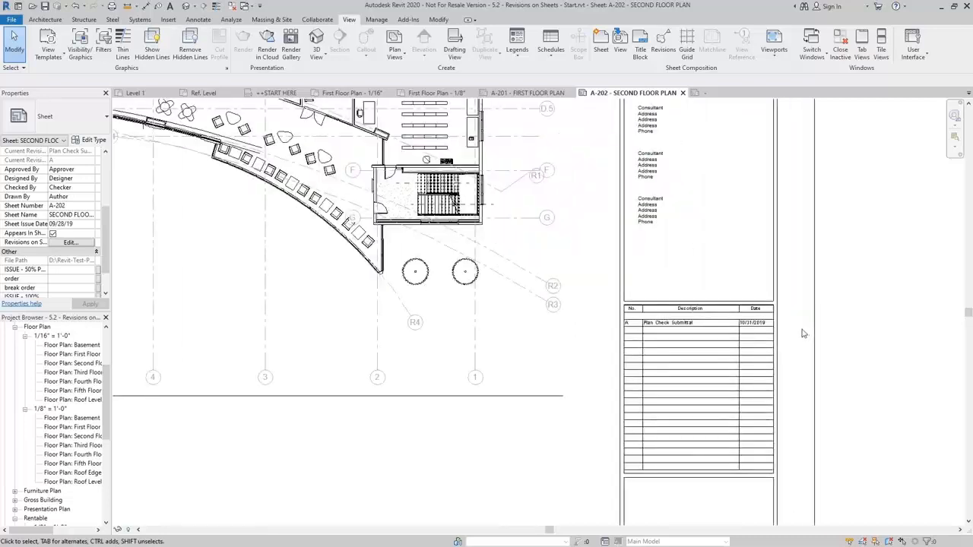
pyautogui.scroll(-1, 683, 335)
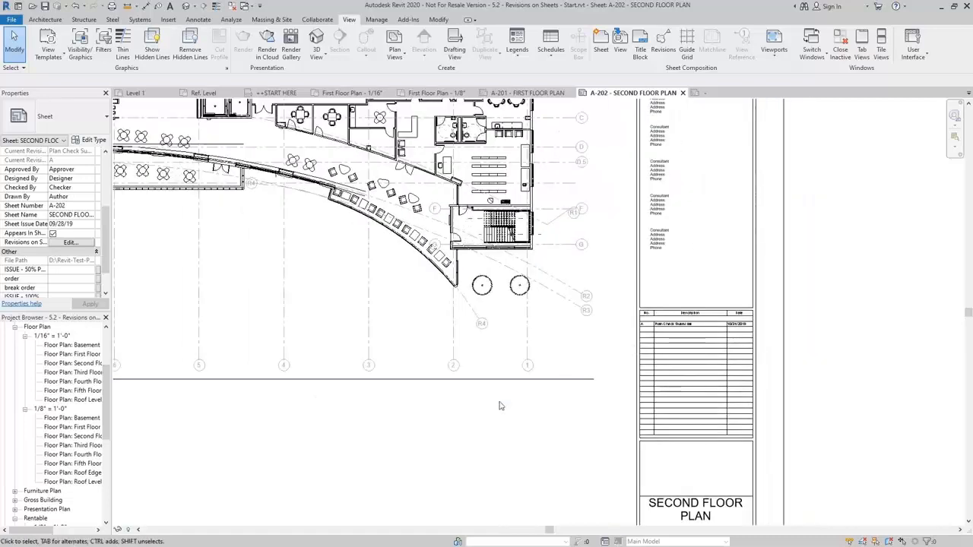
# Step: On sheet A-201 - FIRST FLOOR PLAN, sketch a rectangular revision cloud around the enclosed staircase near grids F, G and 1, assigned to Seq. 2 - Revision 1
pyautogui.click(528, 93)
pyautogui.scroll(5, 806, 362)
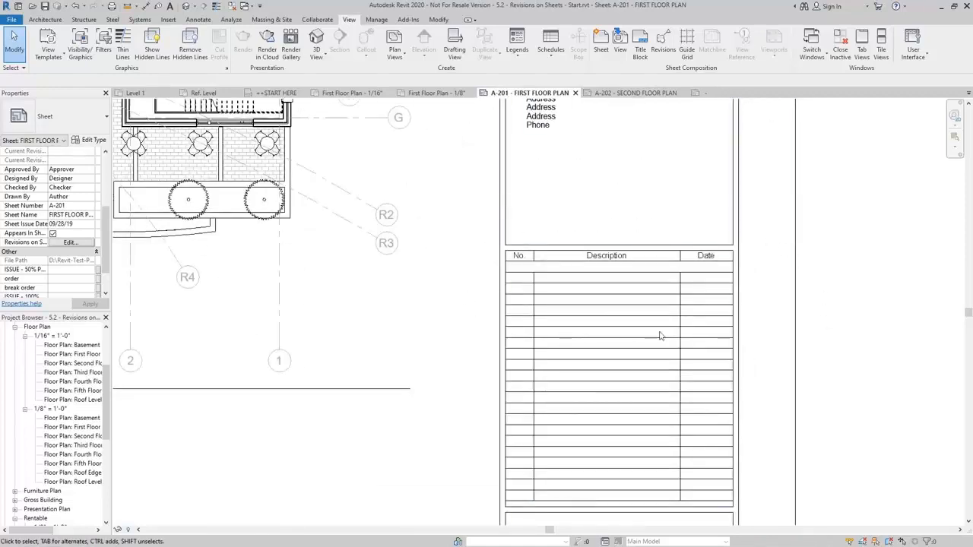
pyautogui.scroll(-4, 660, 335)
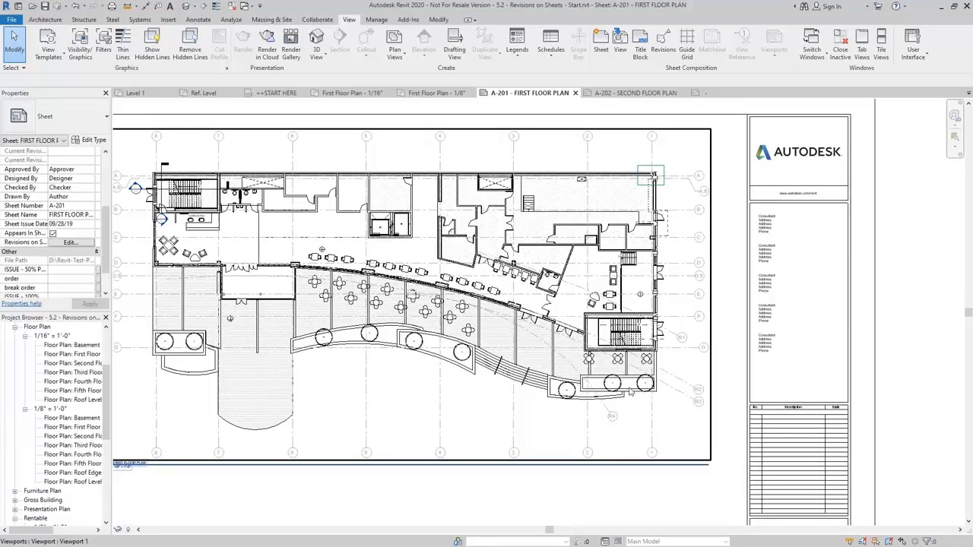
pyautogui.moveTo(534, 390); pyautogui.dragTo(461, 378, button='middle')
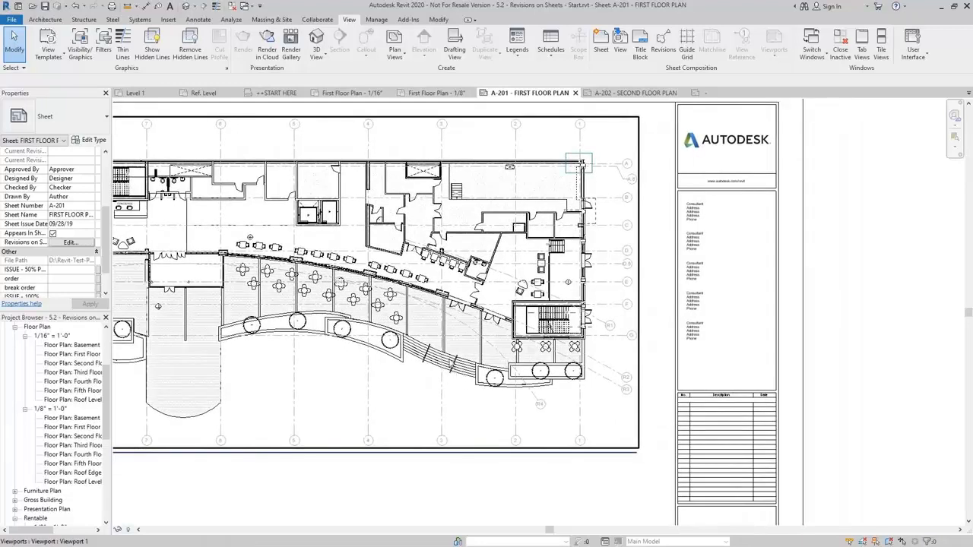
pyautogui.click(198, 20)
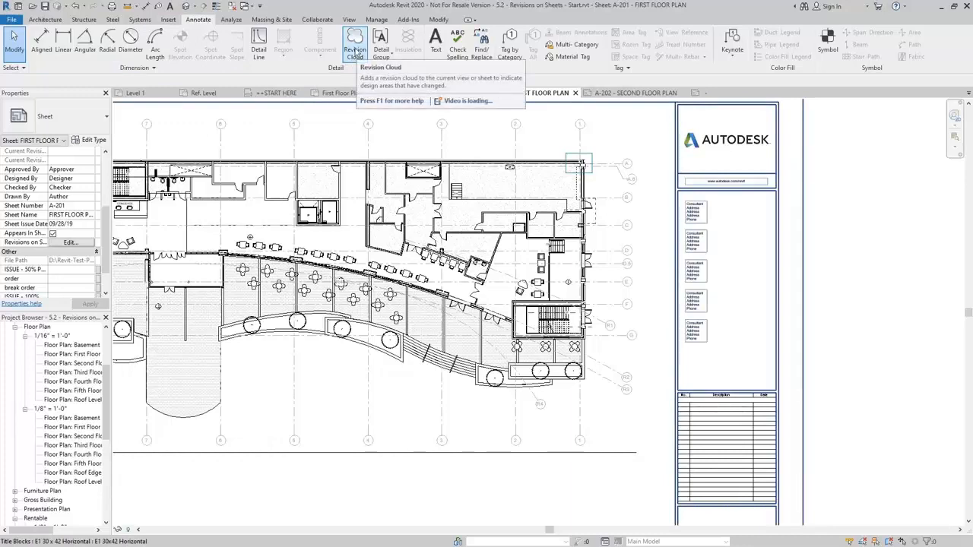
pyautogui.click(356, 49)
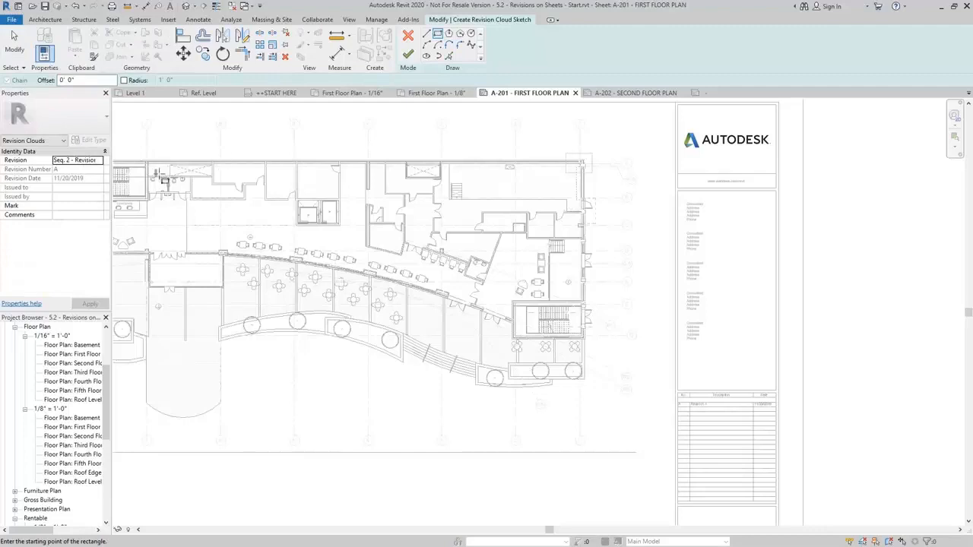
pyautogui.click(87, 160)
pyautogui.click(98, 160)
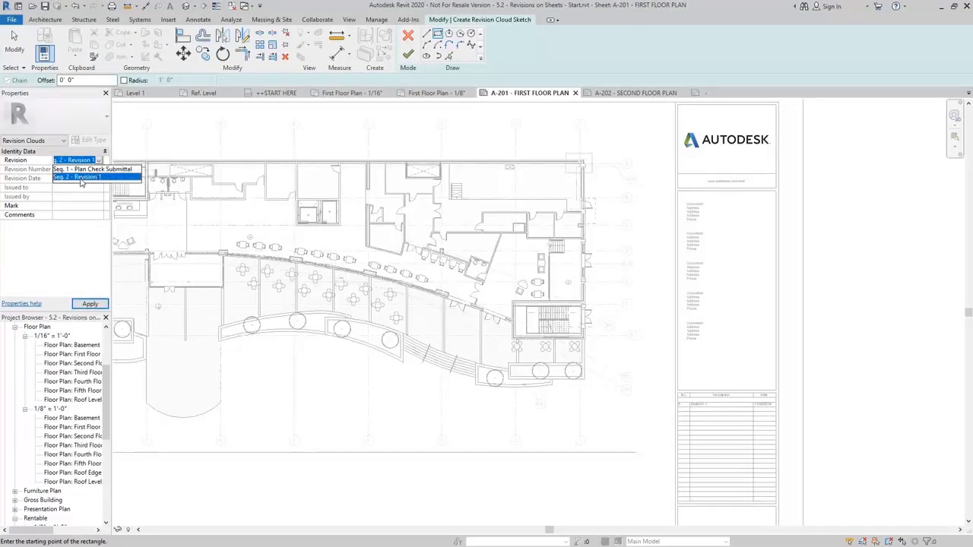
pyautogui.click(80, 178)
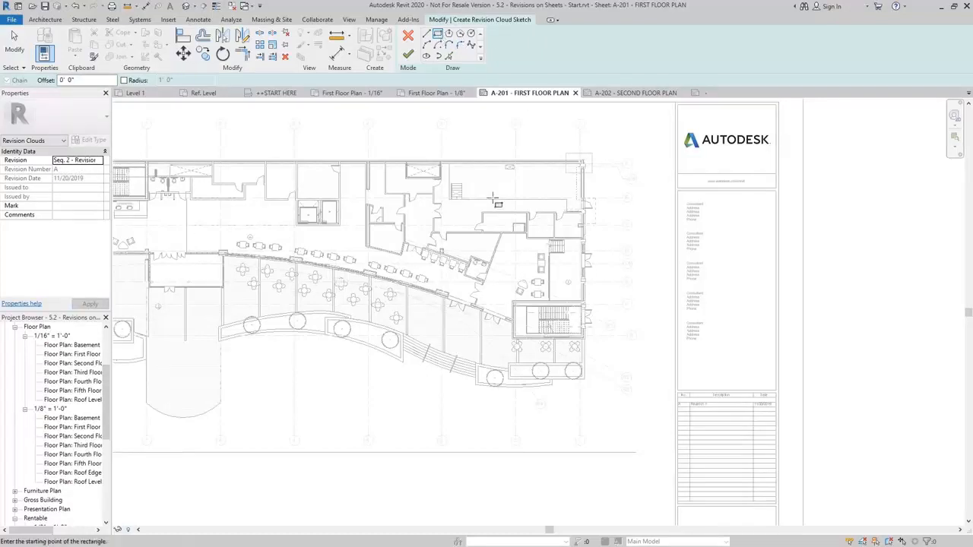
pyautogui.click(511, 282)
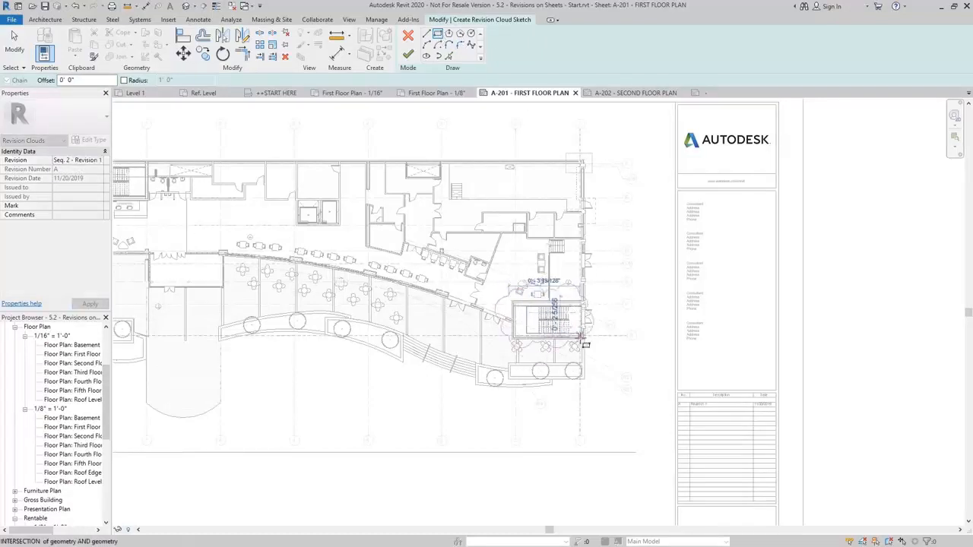
pyautogui.click(597, 346)
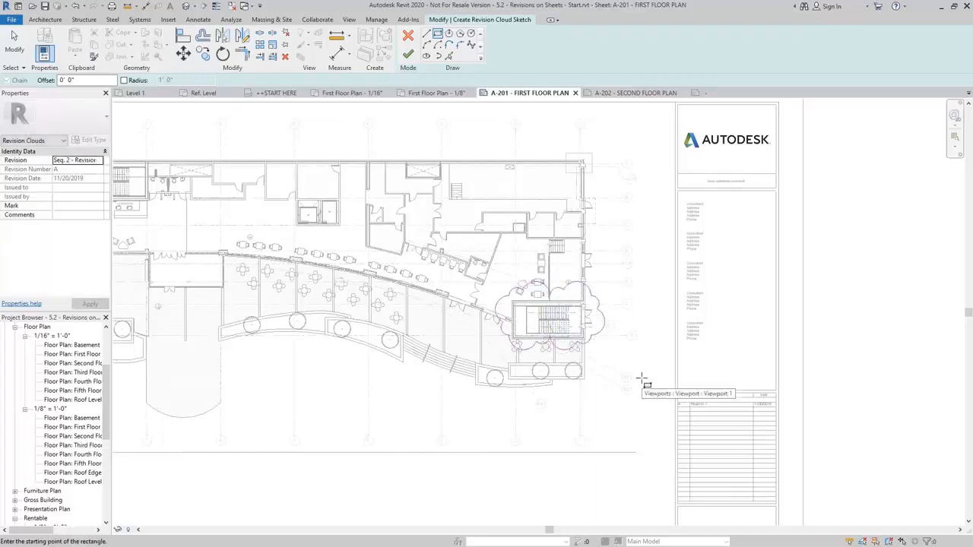
pyautogui.click(408, 54)
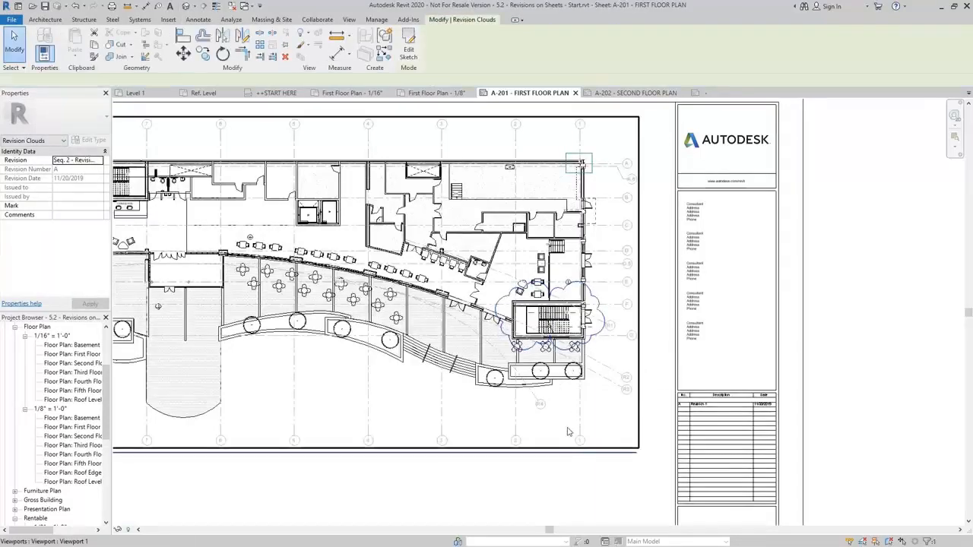
pyautogui.moveTo(574, 484); pyautogui.dragTo(504, 460, button='middle')
pyautogui.click(505, 459)
# Step: Start tagging the revision cloud around the staircase by category and agree to load a revision cloud tag
pyautogui.scroll(3, 545, 295)
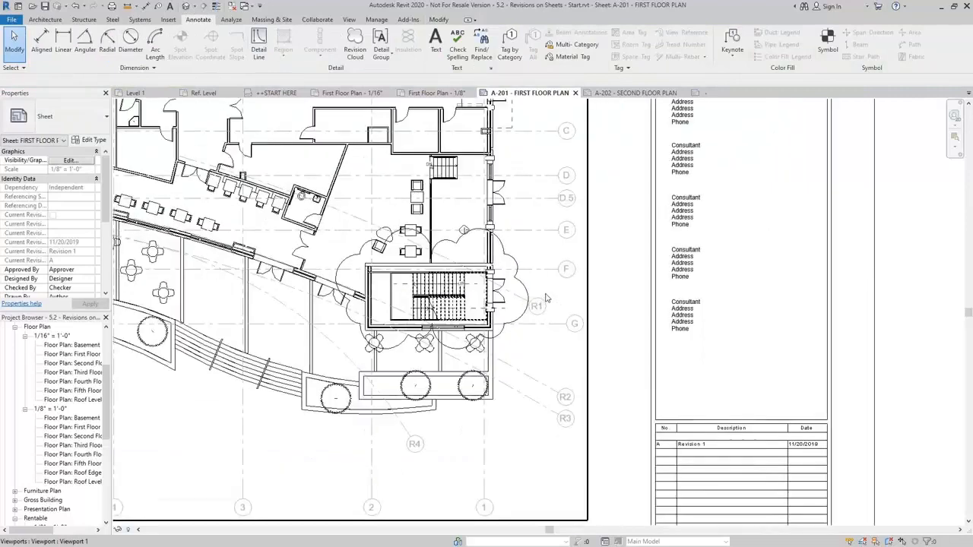
pyautogui.click(522, 285)
pyautogui.moveTo(728, 472); pyautogui.dragTo(594, 408, button='middle')
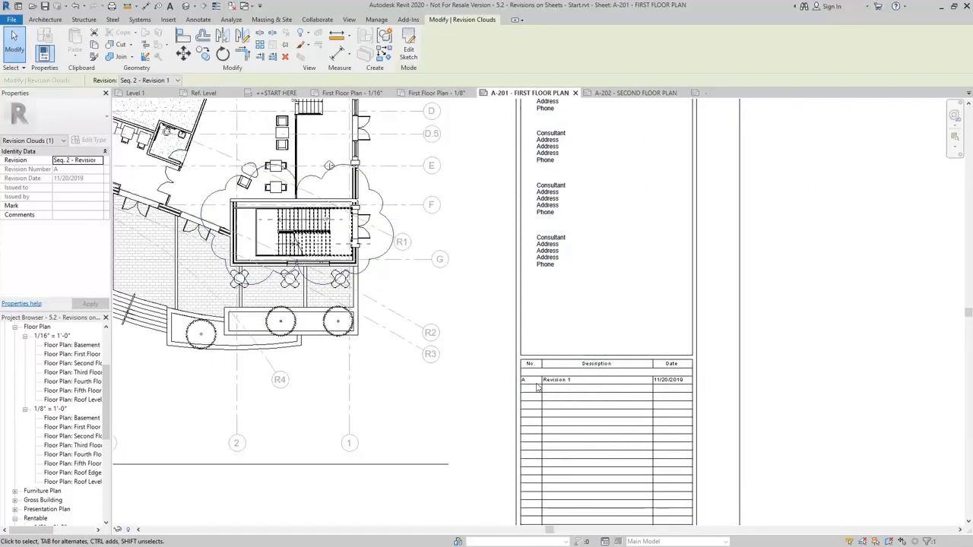
pyautogui.click(479, 315)
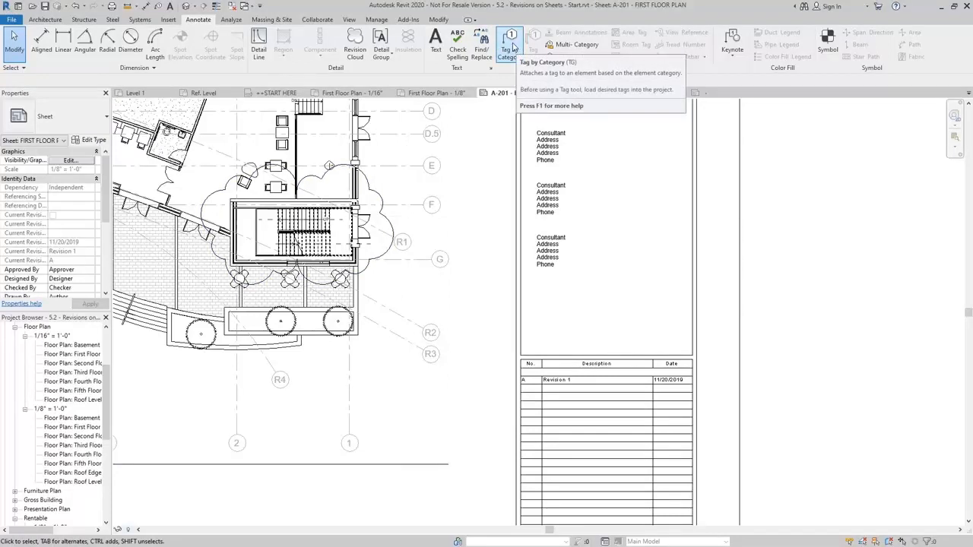
pyautogui.click(511, 44)
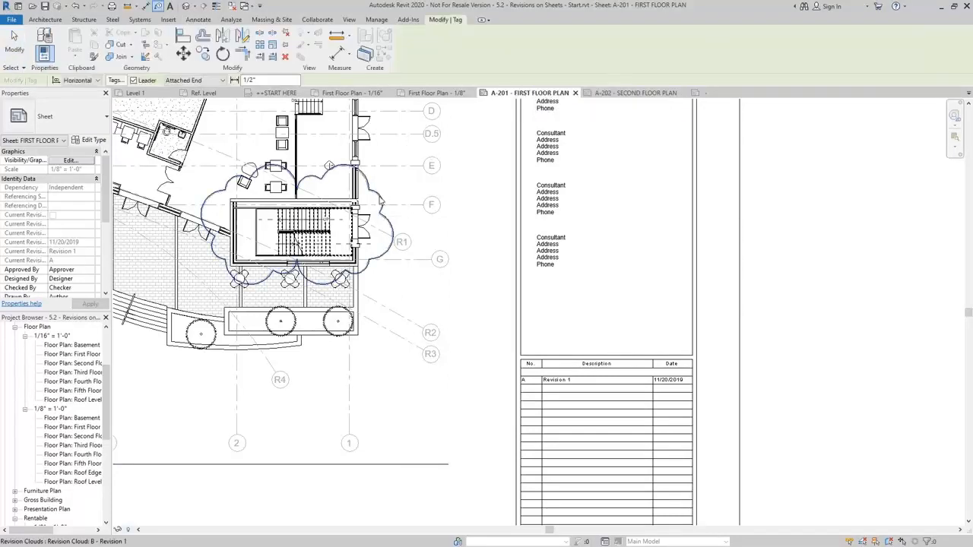
pyautogui.click(382, 200)
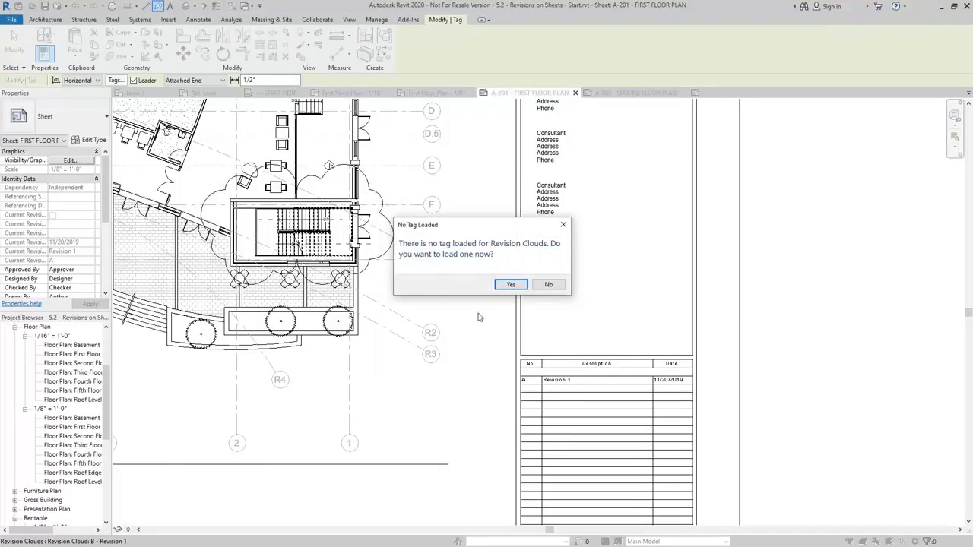
pyautogui.click(511, 285)
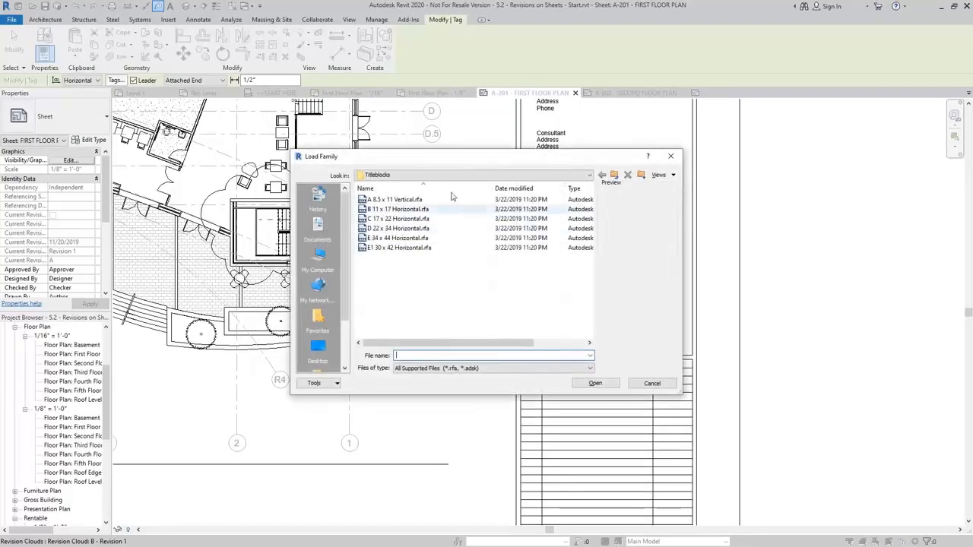
# Step: Load the Revision Tag.rfa family from the Annotations folder of the US Imperial library
pyautogui.click(441, 177)
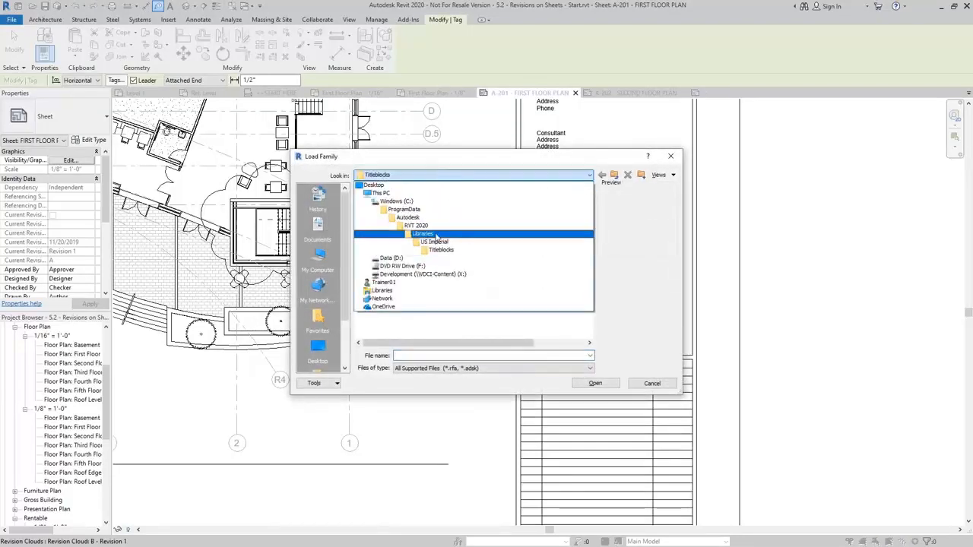
pyautogui.click(443, 242)
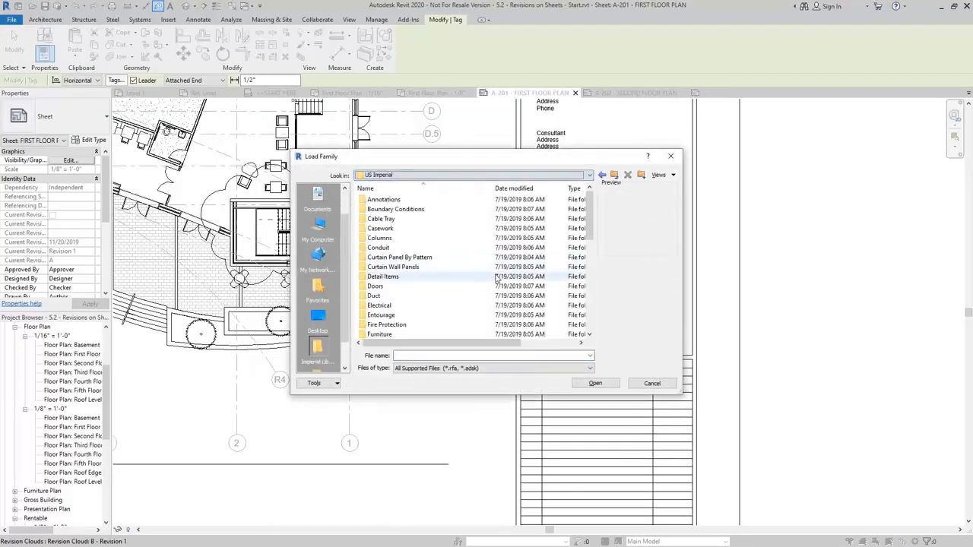
pyautogui.doubleClick(441, 200)
pyautogui.scroll(-12, 469, 254)
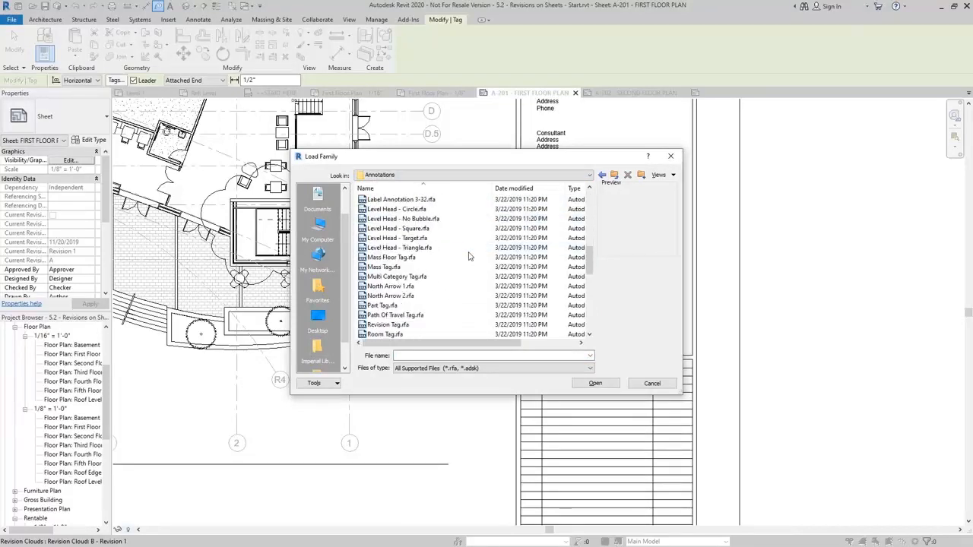
pyautogui.click(395, 268)
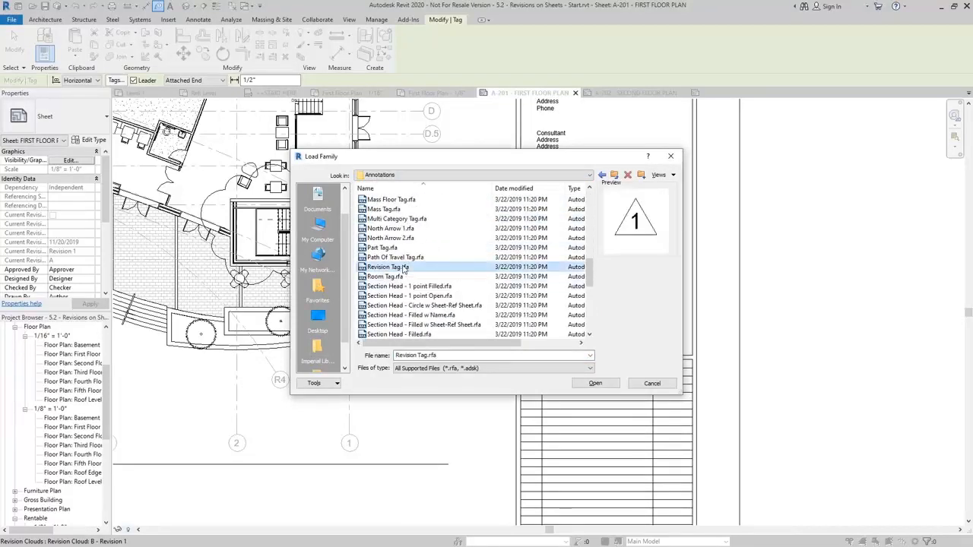
pyautogui.click(599, 384)
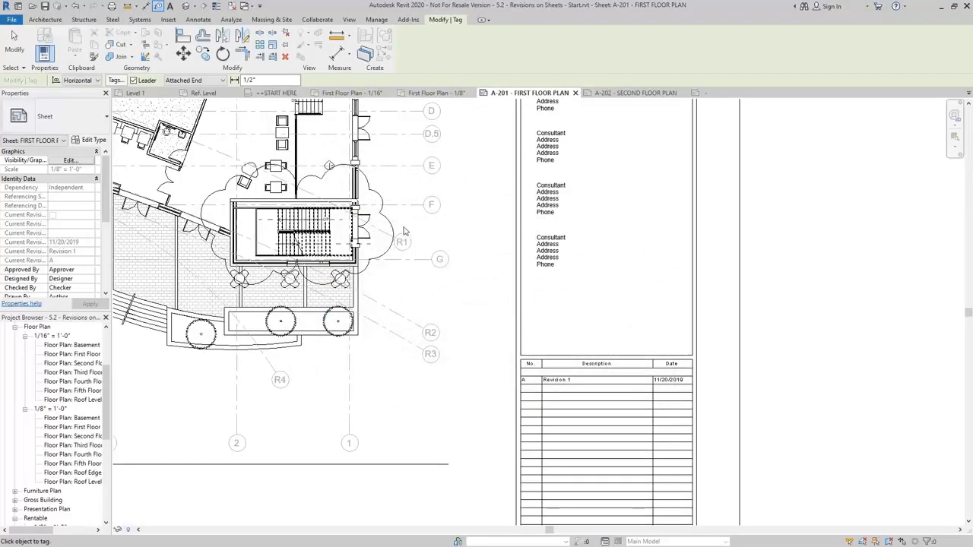
# Step: Tag the revision cloud with a leader, placing the tag just outside the cloud between grids F and G
pyautogui.click(388, 227)
pyautogui.scroll(5, 399, 218)
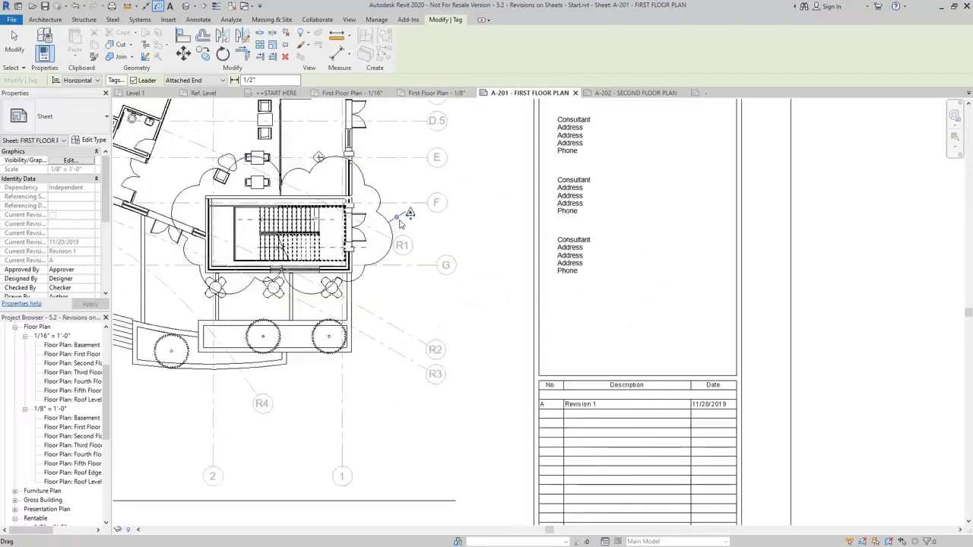
pyautogui.moveTo(435, 218); pyautogui.dragTo(454, 249)
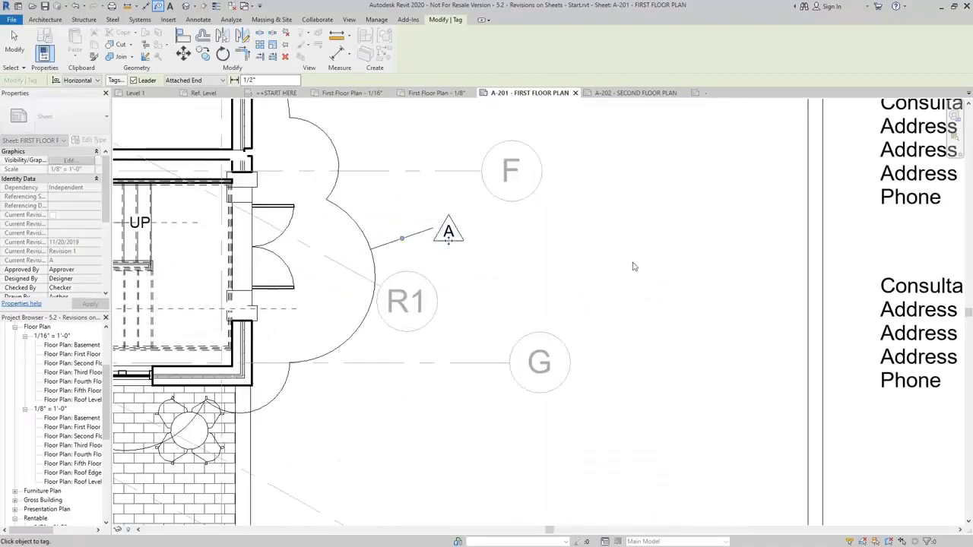
pyautogui.scroll(3, 454, 215)
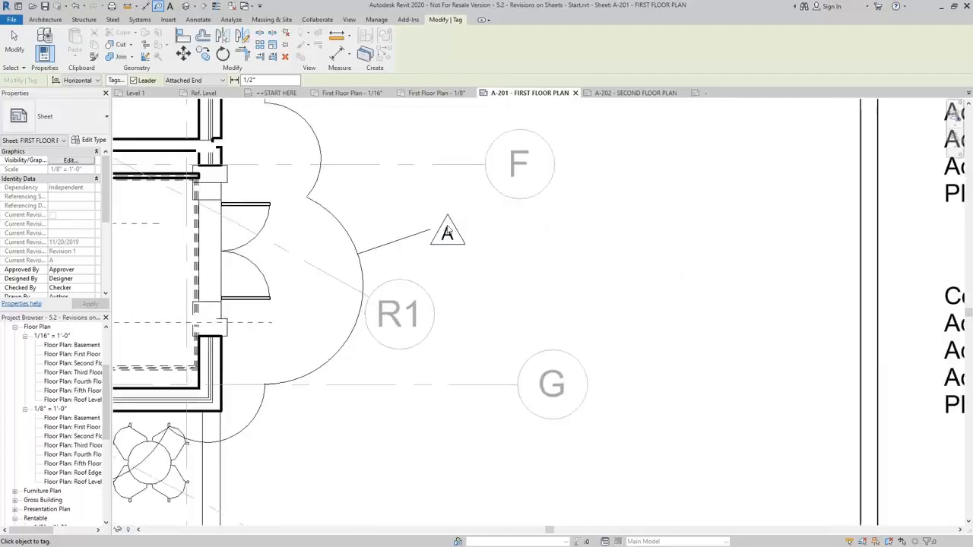
pyautogui.scroll(-5, 441, 225)
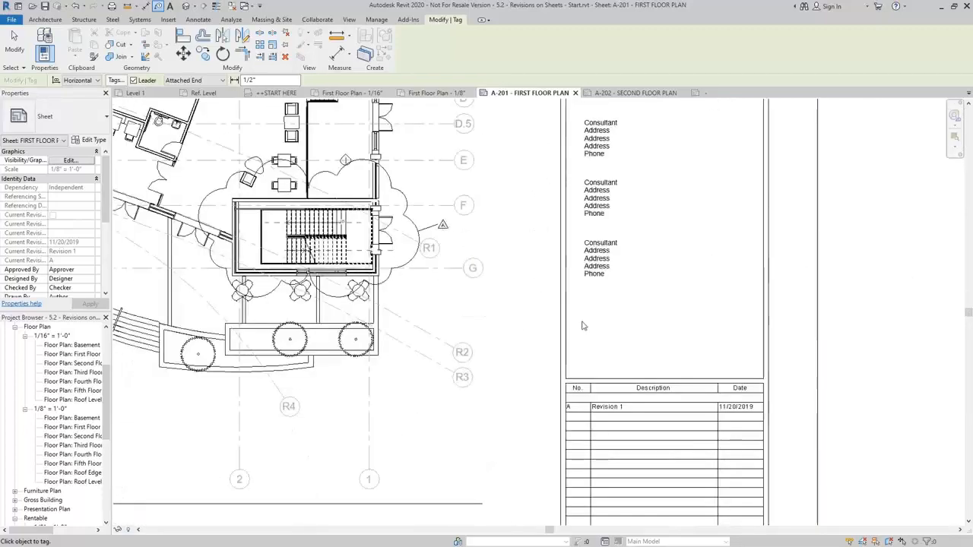
pyautogui.moveTo(580, 374); pyautogui.dragTo(415, 211, button='middle')
pyautogui.press('z')
pyautogui.press('f')
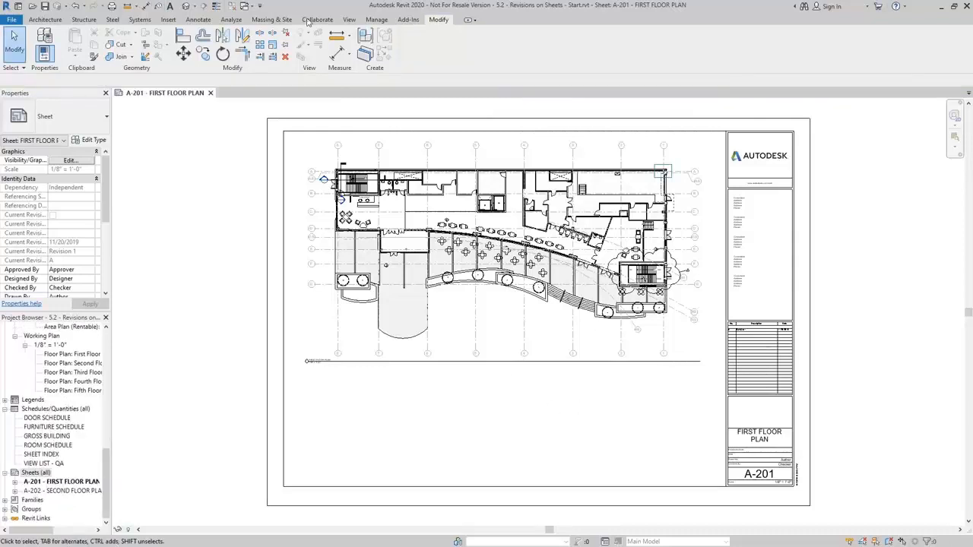
# Step: Create a sheet list schedule and add the Sheet Number and Sheet Name fields
pyautogui.click(350, 21)
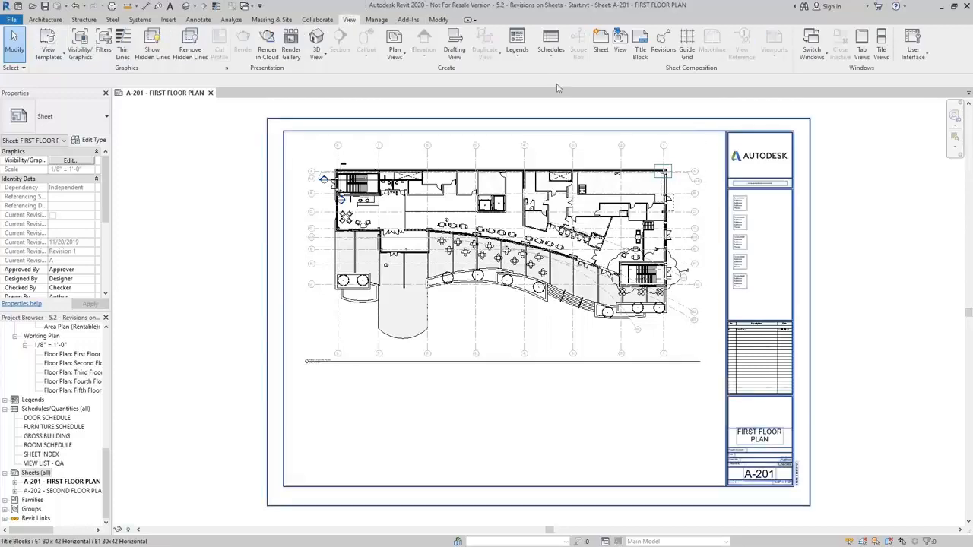
pyautogui.click(552, 64)
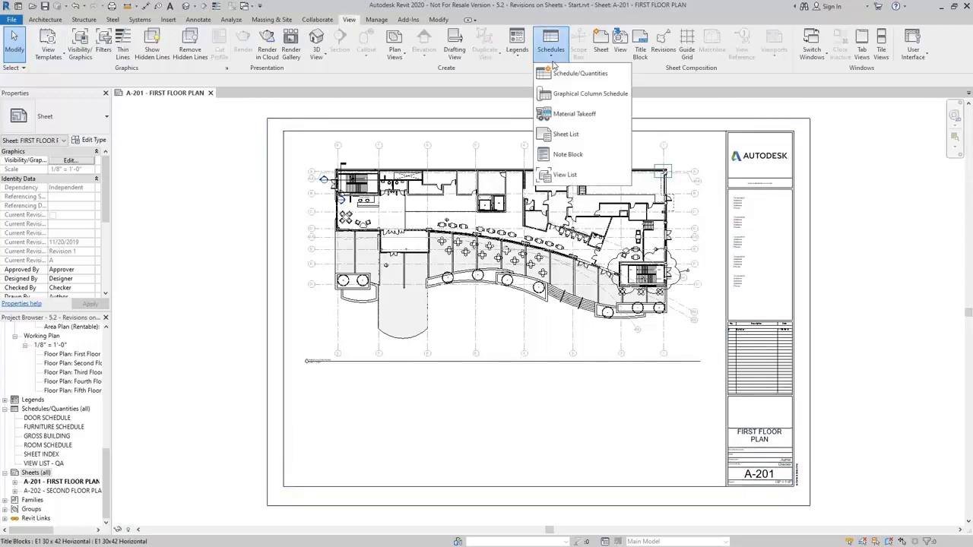
pyautogui.click(577, 137)
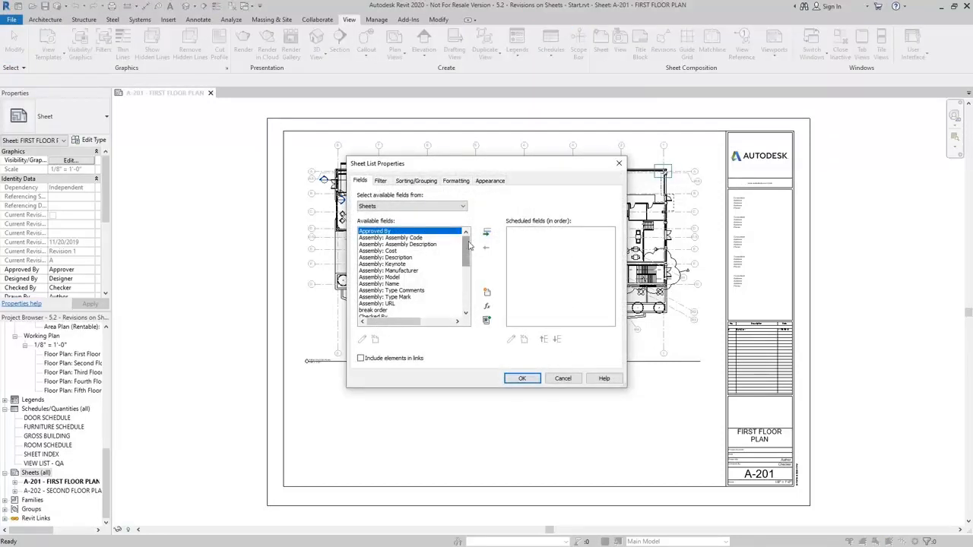
pyautogui.moveTo(466, 247); pyautogui.dragTo(477, 293)
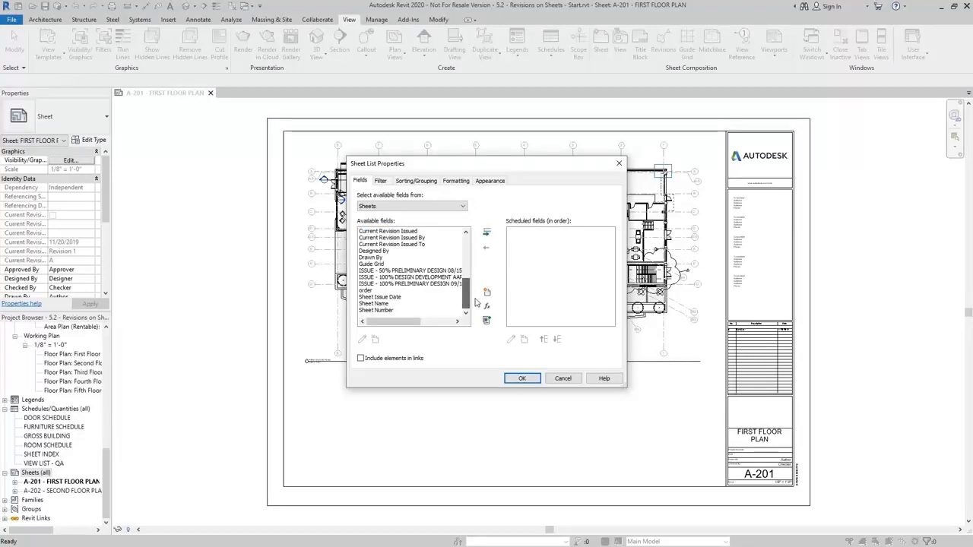
pyautogui.doubleClick(379, 311)
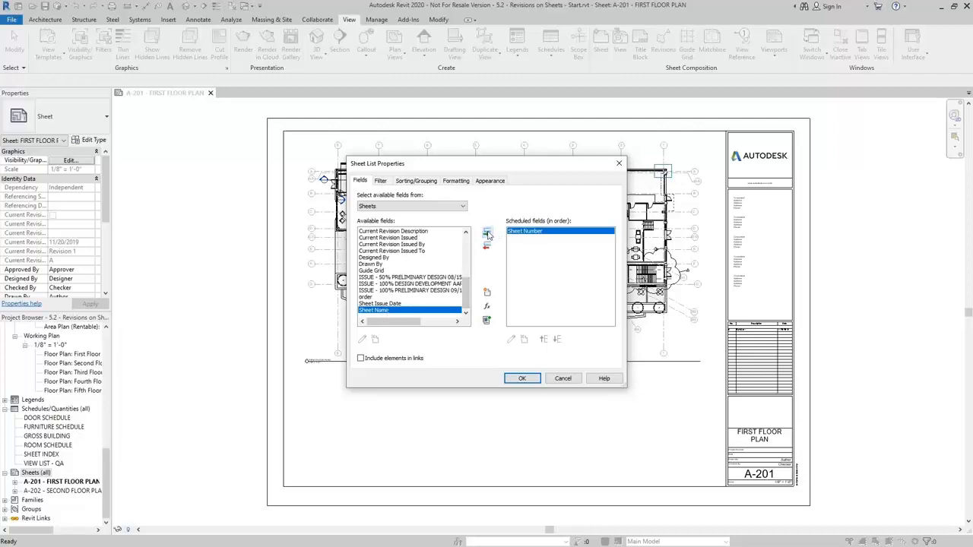
pyautogui.click(488, 234)
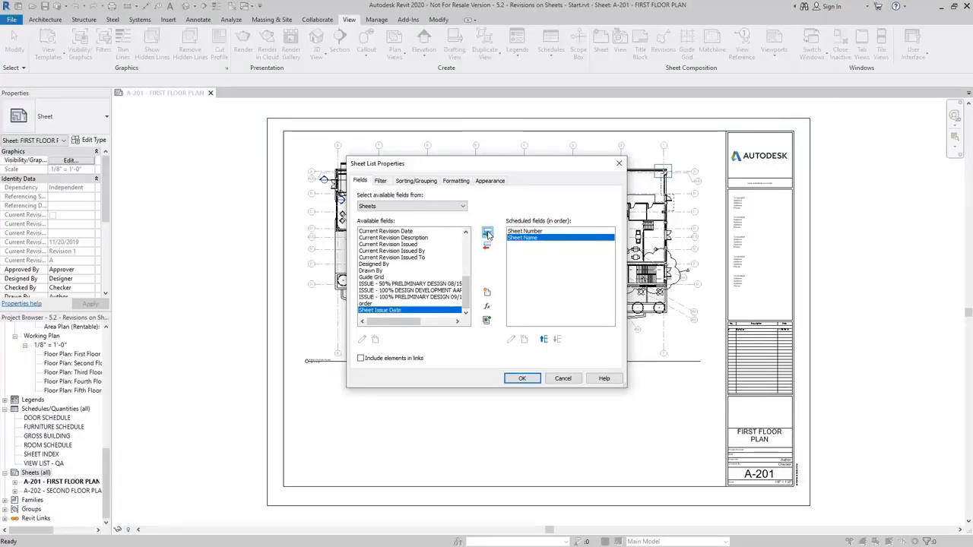
# Step: Add the Current Revision, Current Revision Description and Current Revision Date fields to the sheet list, in that order
pyautogui.click(401, 243)
pyautogui.click(420, 238)
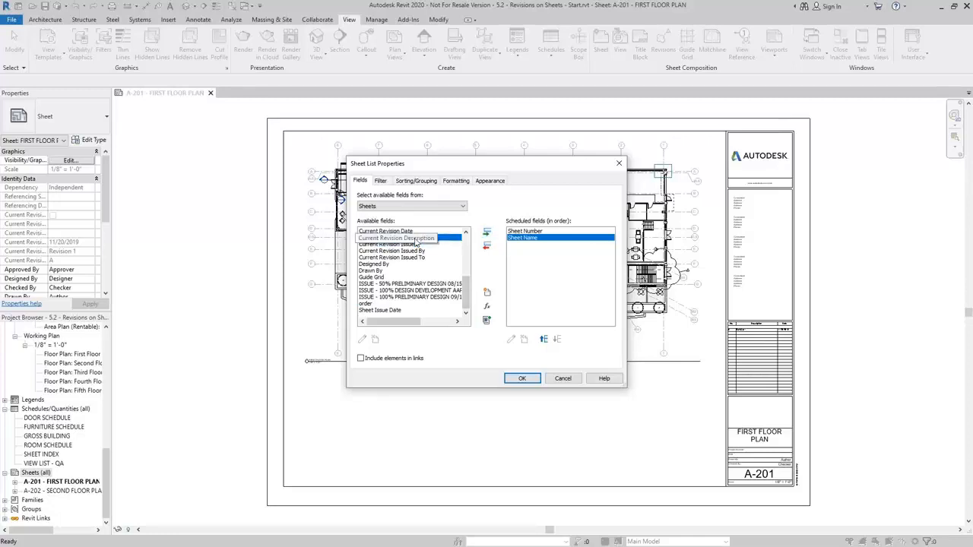
pyautogui.scroll(1, 423, 272)
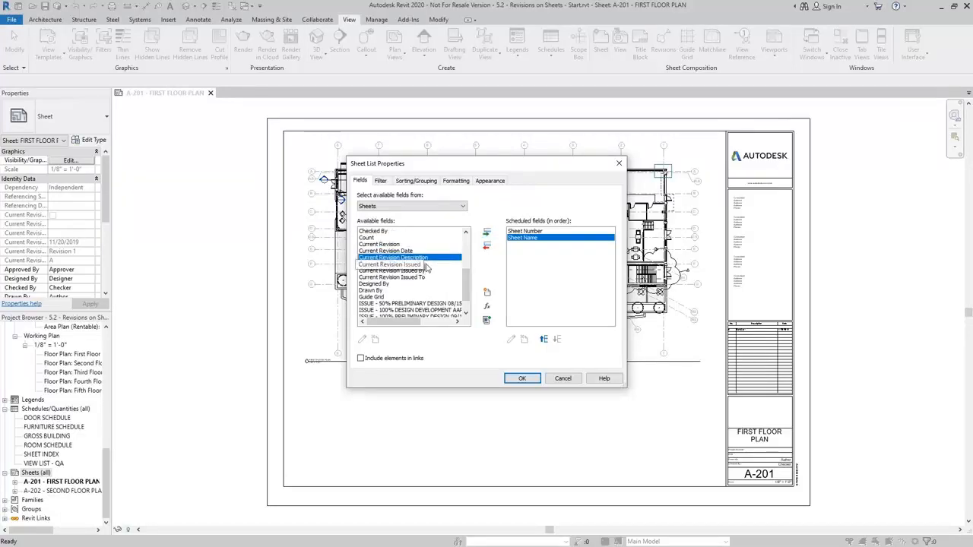
pyautogui.click(381, 245)
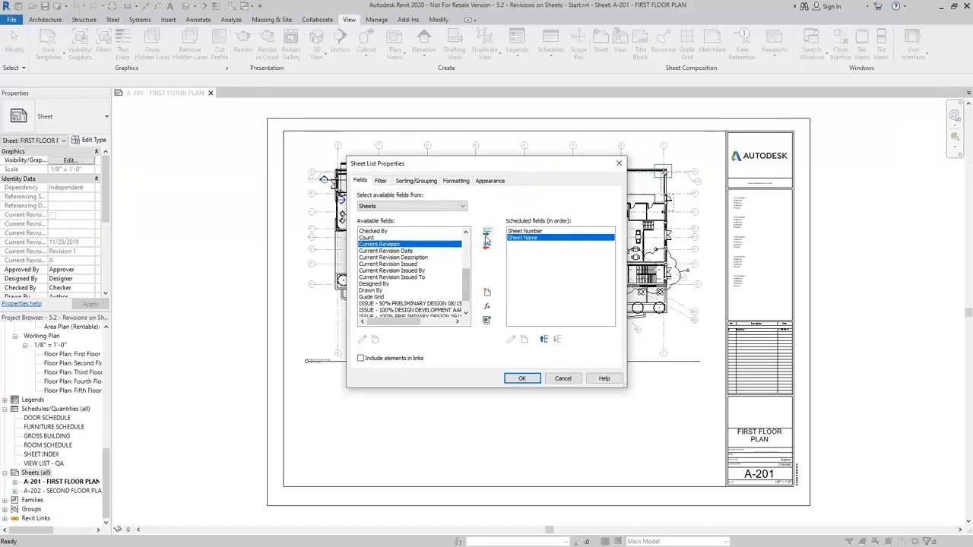
pyautogui.click(487, 232)
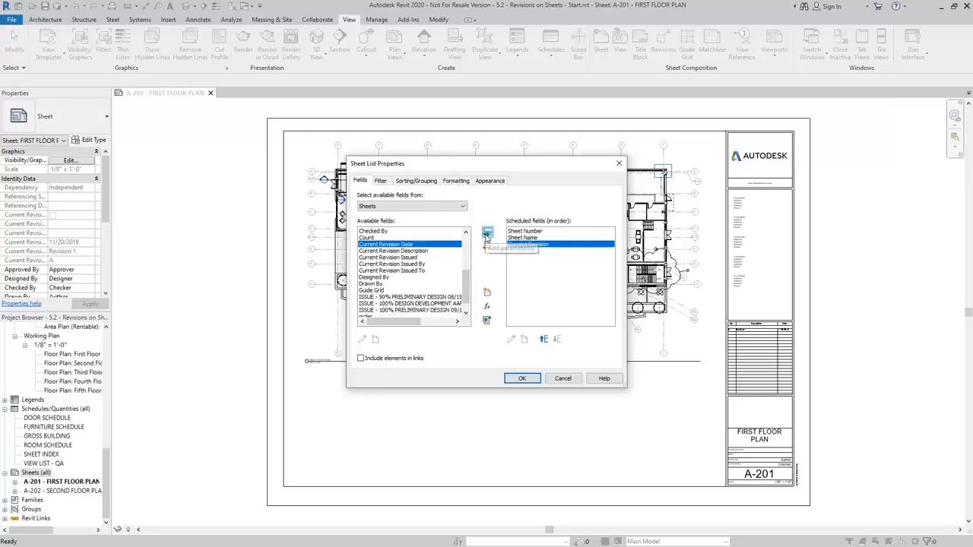
pyautogui.click(394, 251)
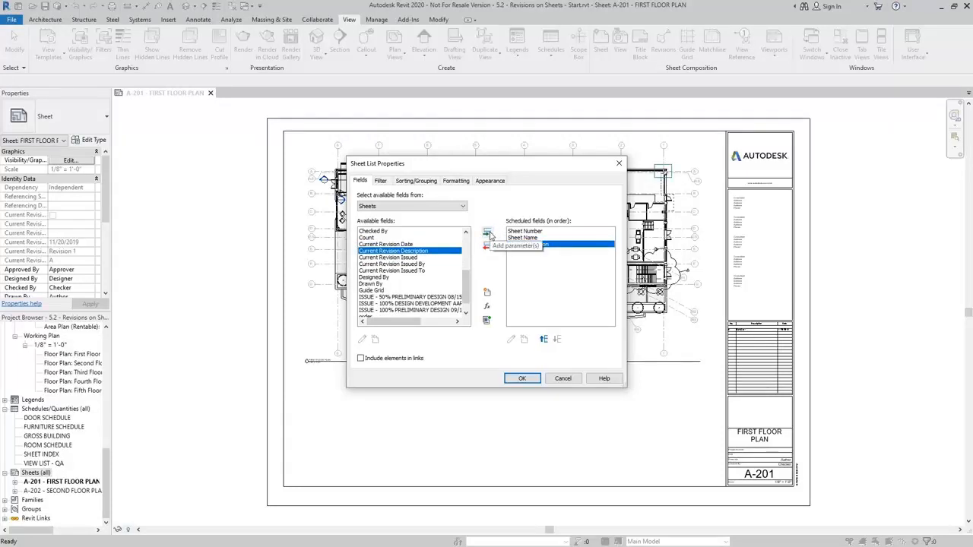
pyautogui.click(487, 234)
pyautogui.click(391, 245)
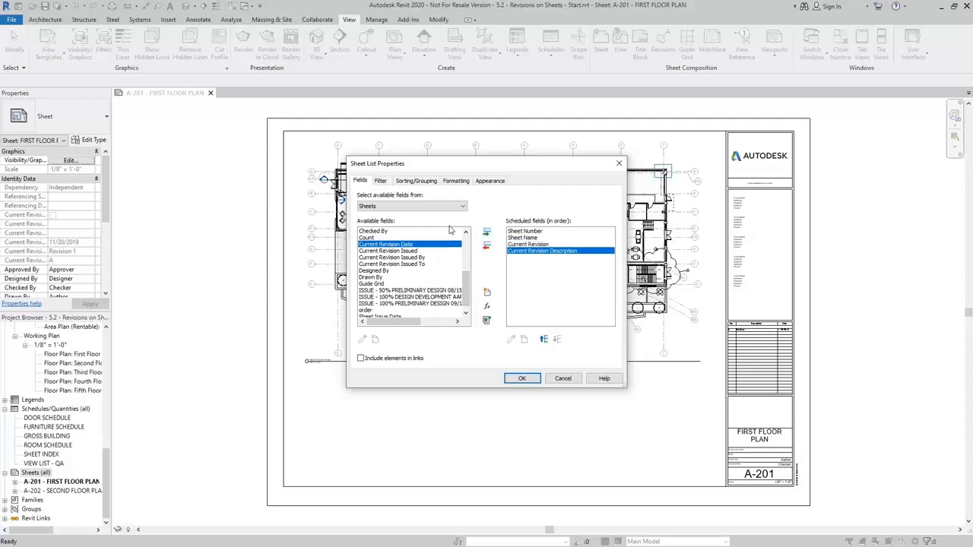
pyautogui.click(487, 233)
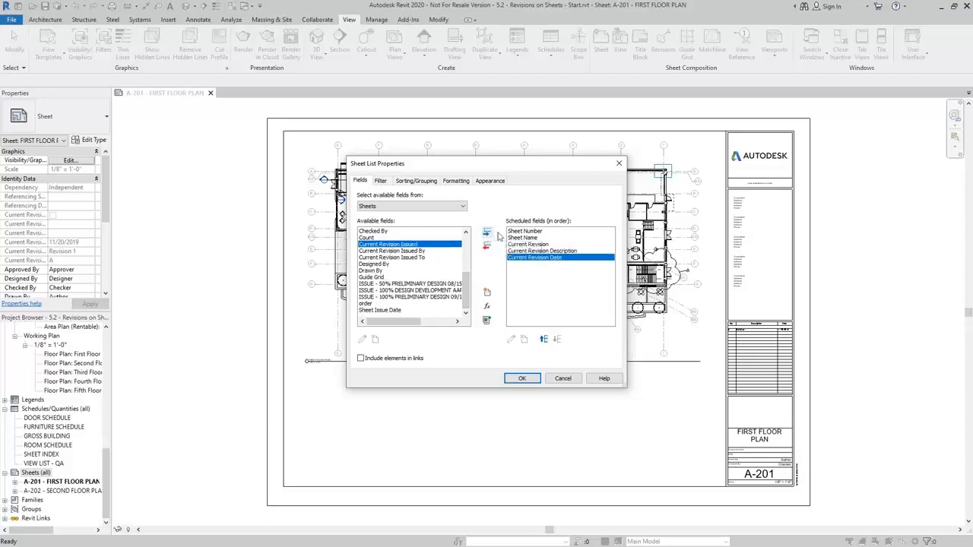
# Step: Sort the sheet list by Sheet Number in ascending order and generate the schedule
pyautogui.click(410, 181)
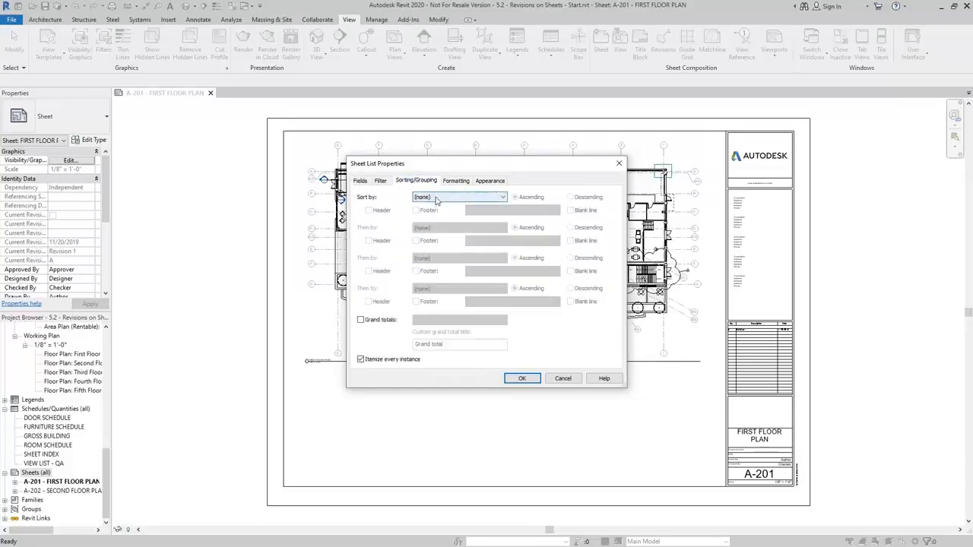
pyautogui.click(438, 198)
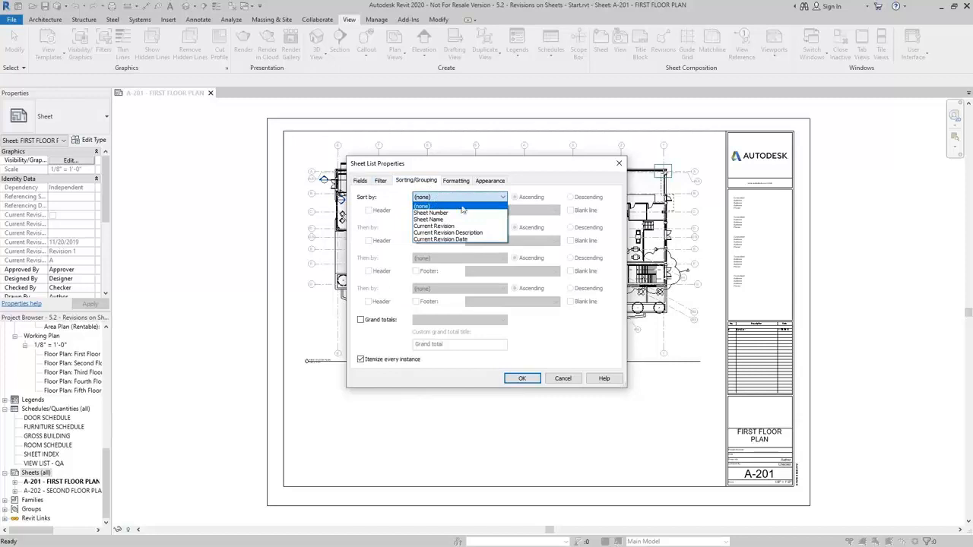
pyautogui.click(461, 213)
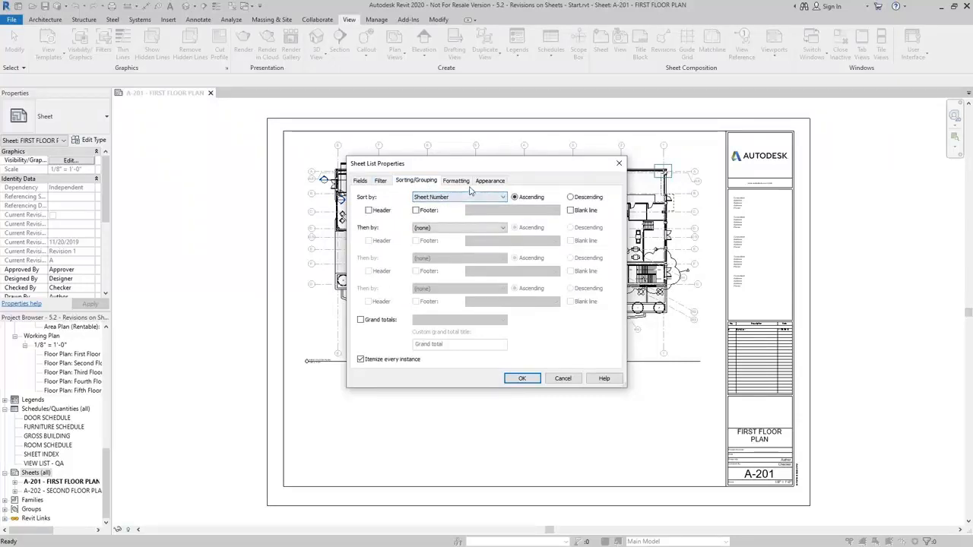
pyautogui.click(522, 378)
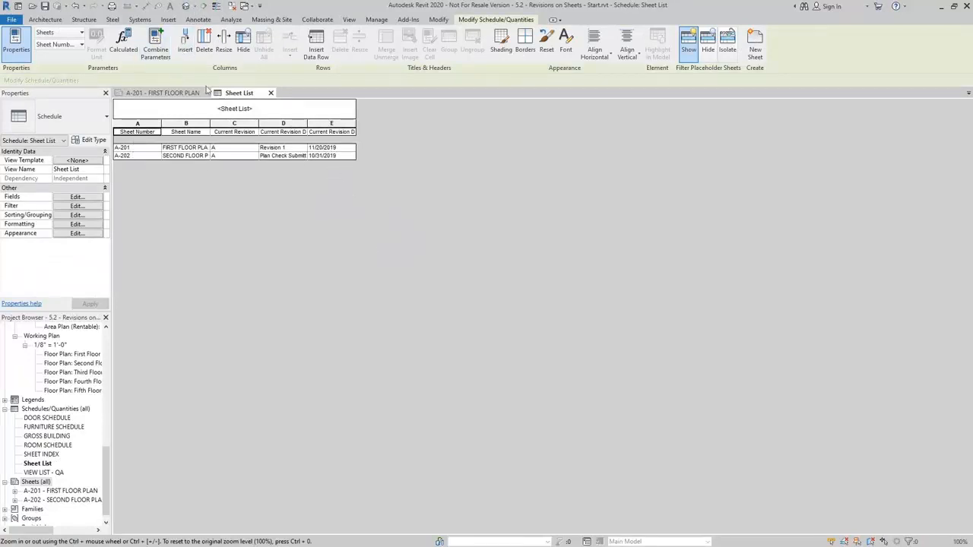
# Step: Close the sheet list view and place the Sheet List on sheet A-201 below the floor plan, near the title block
pyautogui.click(271, 93)
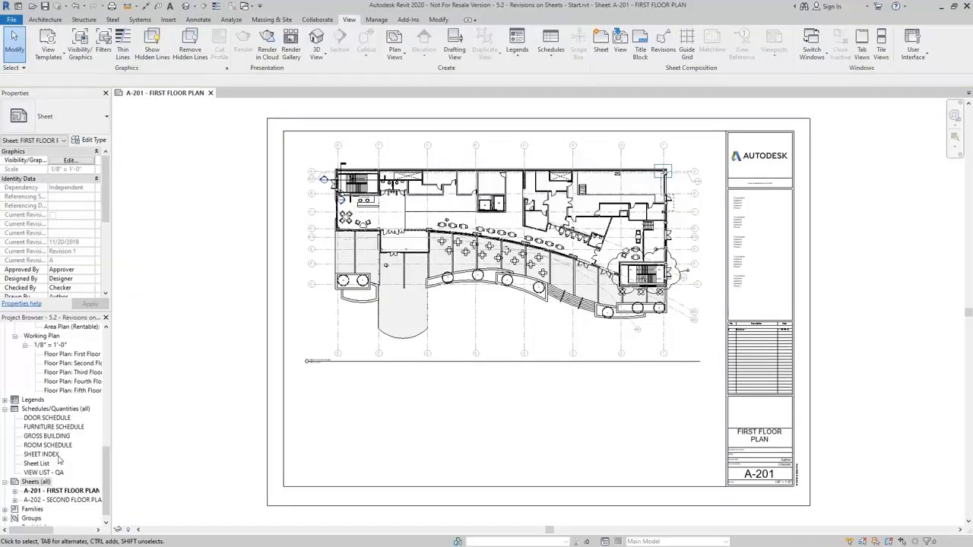
pyautogui.moveTo(37, 463); pyautogui.dragTo(655, 384)
pyautogui.click(656, 385)
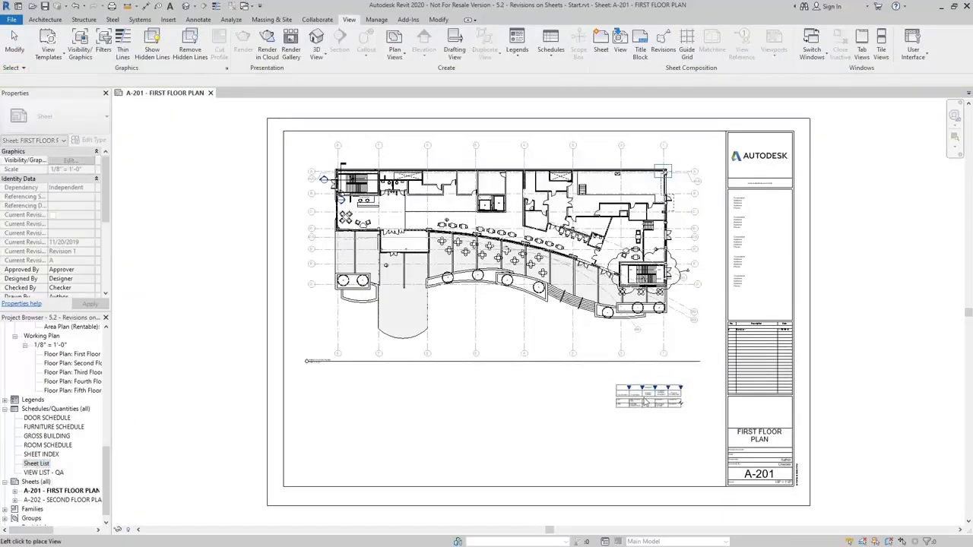
# Step: Widen the Current Revision Date, Current Revision Description and Sheet Name columns of the placed Sheet List so each row's text fits on one line
pyautogui.scroll(3, 711, 417)
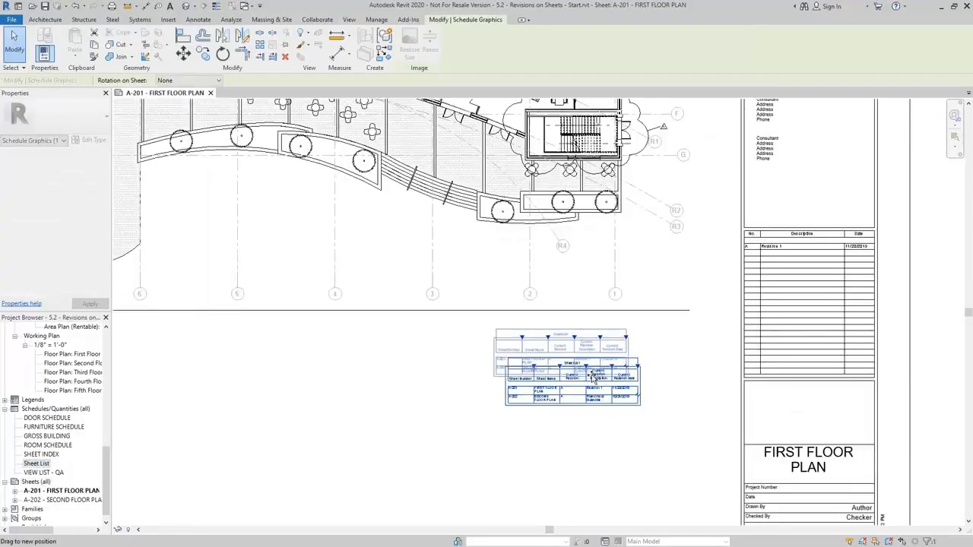
pyautogui.scroll(2, 635, 361)
pyautogui.moveTo(609, 320); pyautogui.dragTo(656, 326)
pyautogui.moveTo(554, 327); pyautogui.dragTo(588, 327)
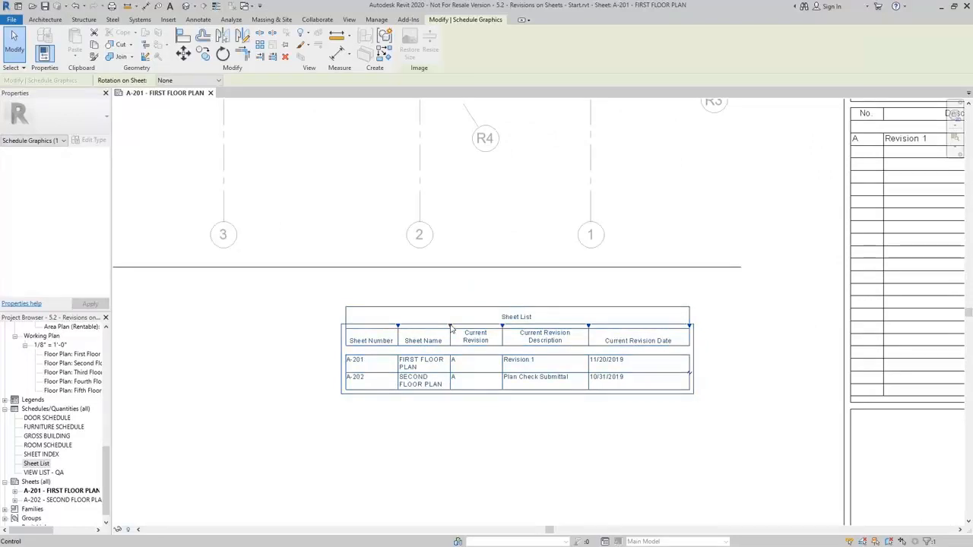
pyautogui.moveTo(449, 333); pyautogui.dragTo(484, 327)
pyautogui.click(529, 427)
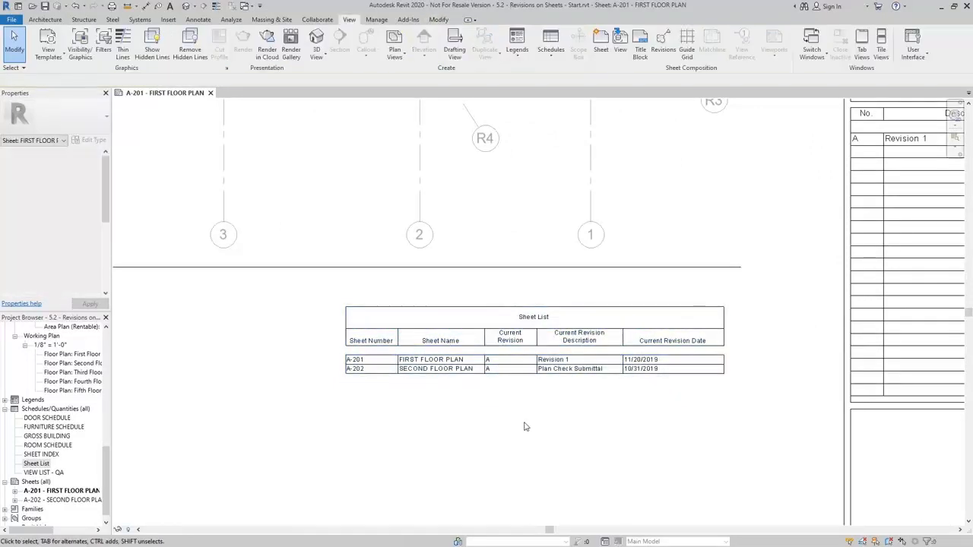
pyautogui.scroll(-2, 524, 426)
pyautogui.moveTo(524, 425); pyautogui.dragTo(673, 265, button='middle')
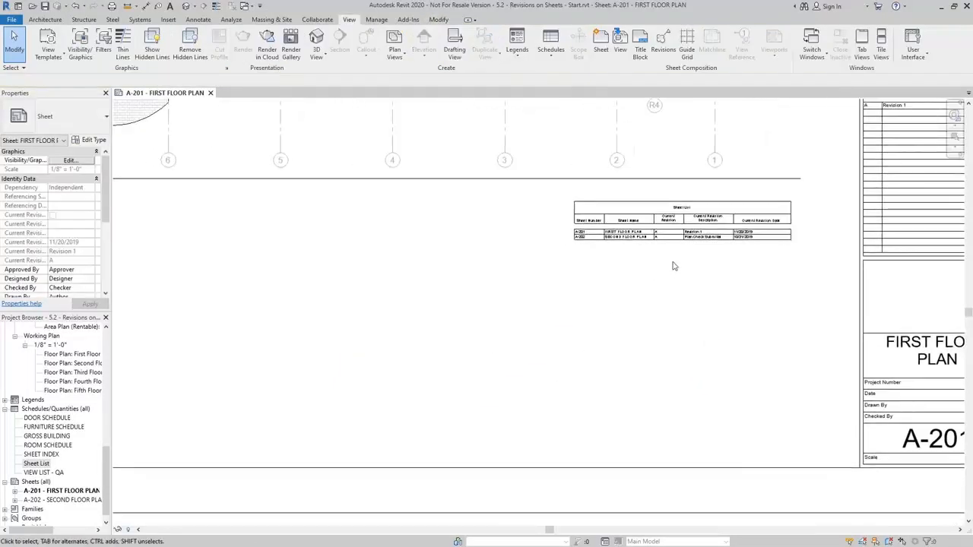
pyautogui.click(694, 241)
pyautogui.moveTo(759, 279); pyautogui.dragTo(656, 345, button='middle')
pyautogui.scroll(2, 670, 294)
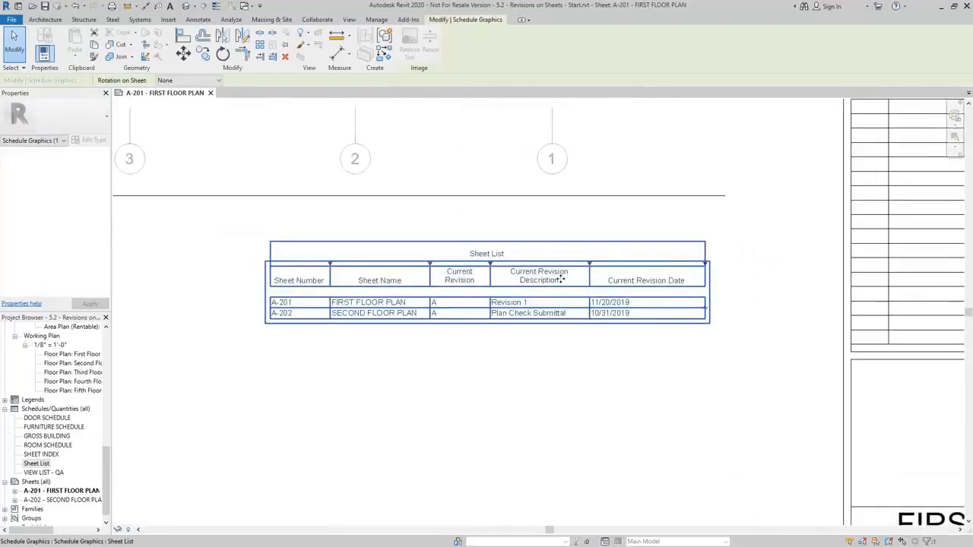
pyautogui.click(616, 431)
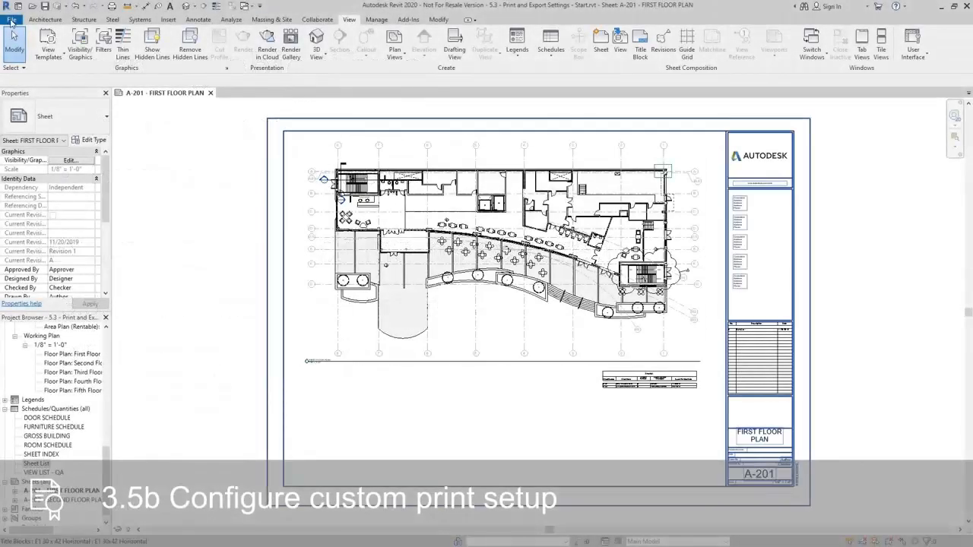
# Step: Start printing sheet A-201 and choose Adobe PDF as the printer
pyautogui.click(11, 21)
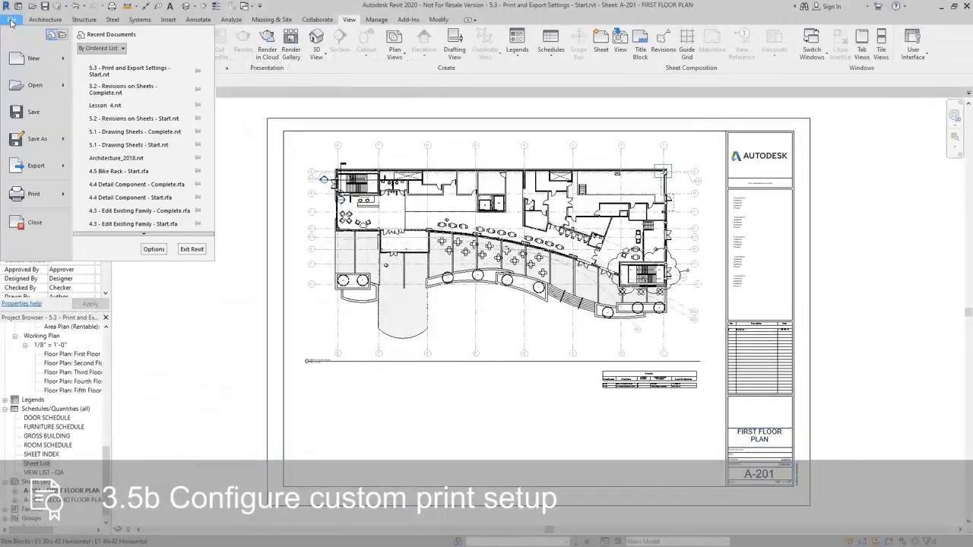
pyautogui.click(50, 200)
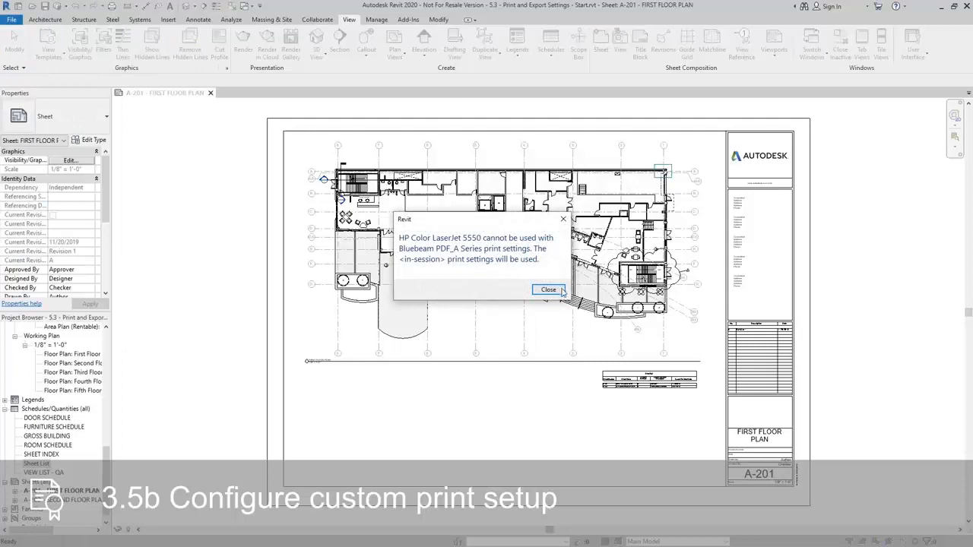
pyautogui.click(549, 289)
pyautogui.click(158, 59)
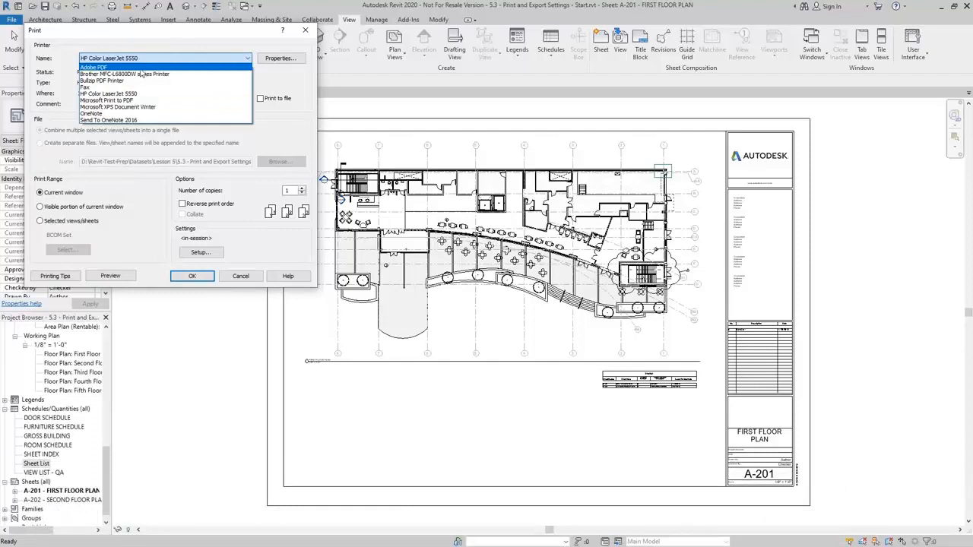
pyautogui.click(140, 67)
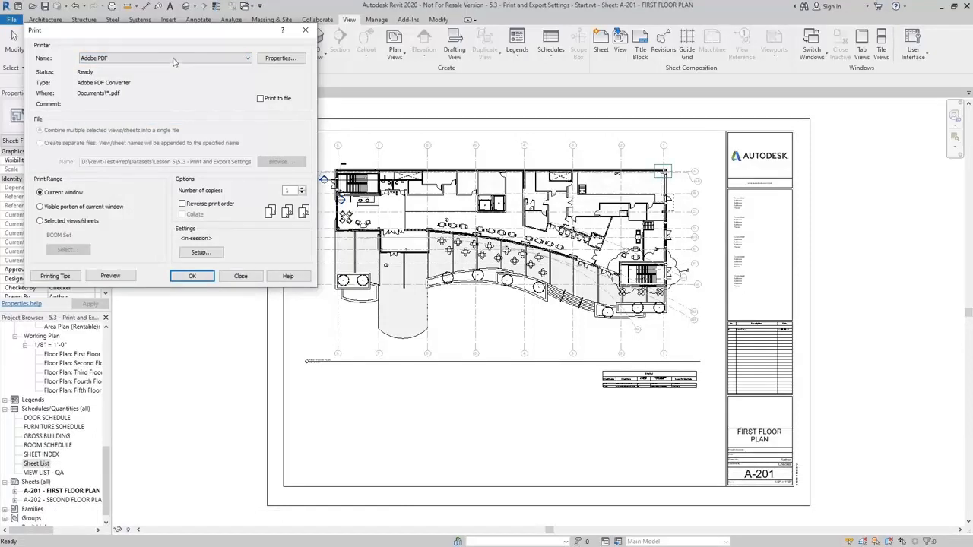
# Step: Configure the print setup with ARCH E1 paper and centered placement, and hide unreferenced view tags
pyautogui.click(200, 254)
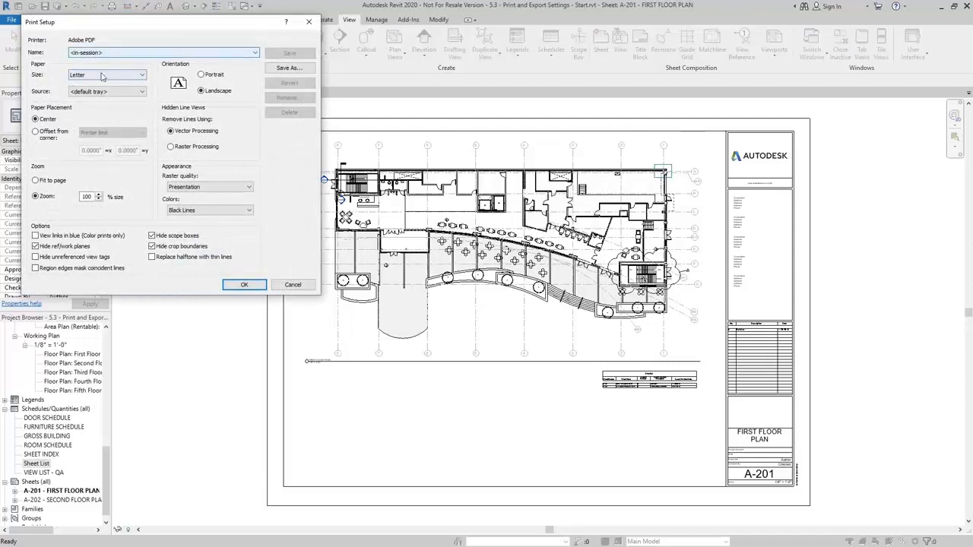
pyautogui.click(103, 75)
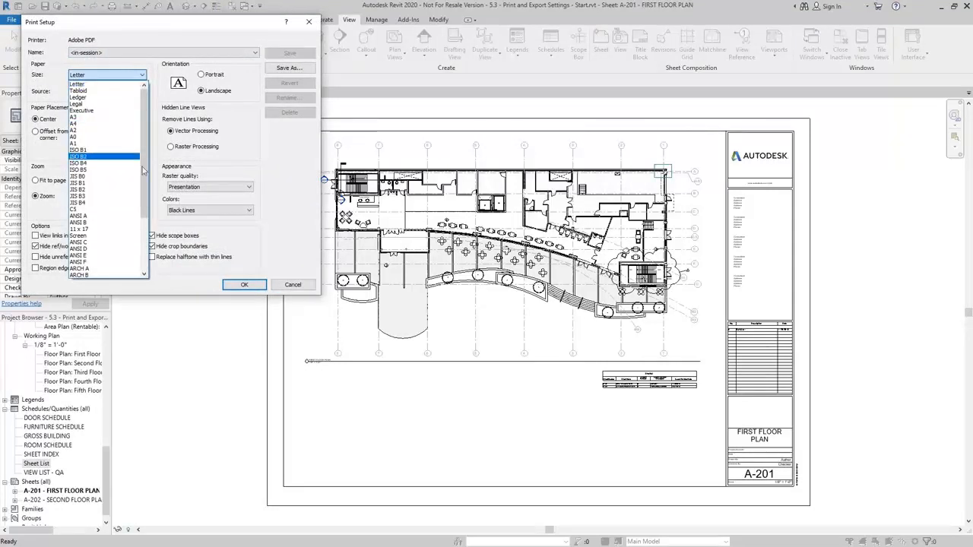
pyautogui.moveTo(144, 186); pyautogui.dragTo(149, 210)
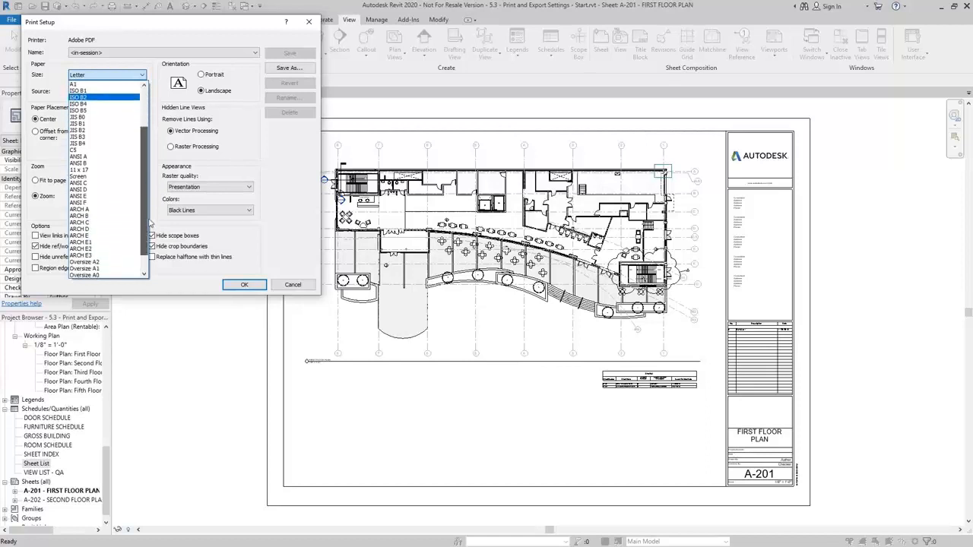
pyautogui.click(107, 243)
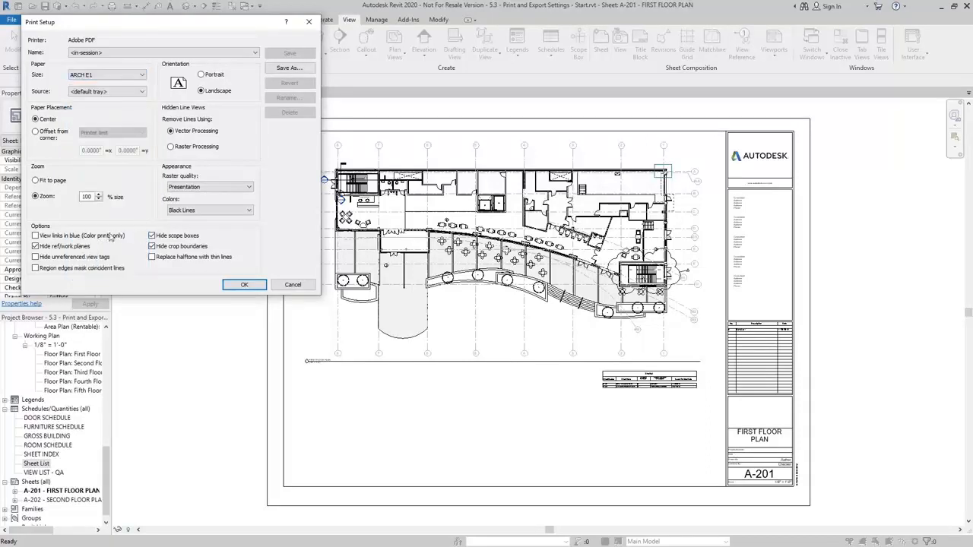
pyautogui.click(38, 132)
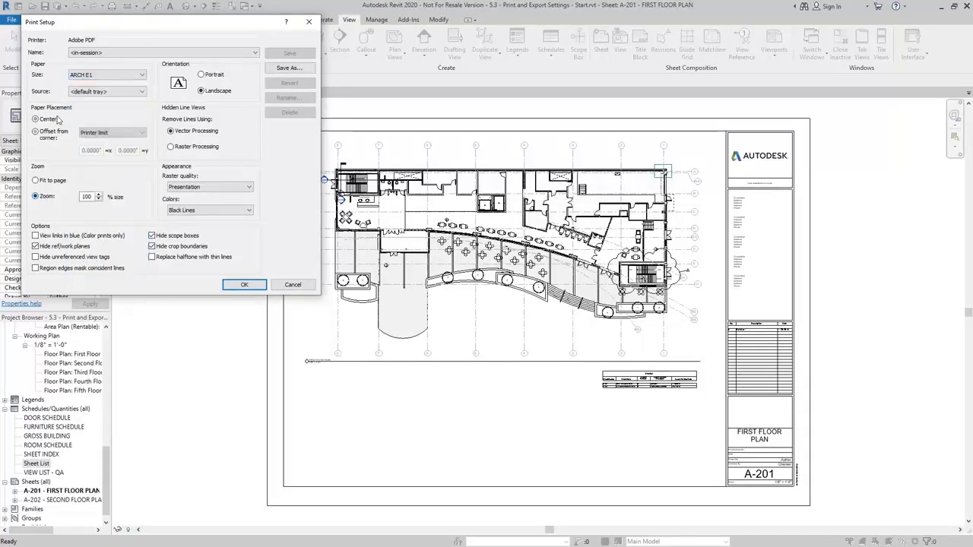
pyautogui.click(48, 120)
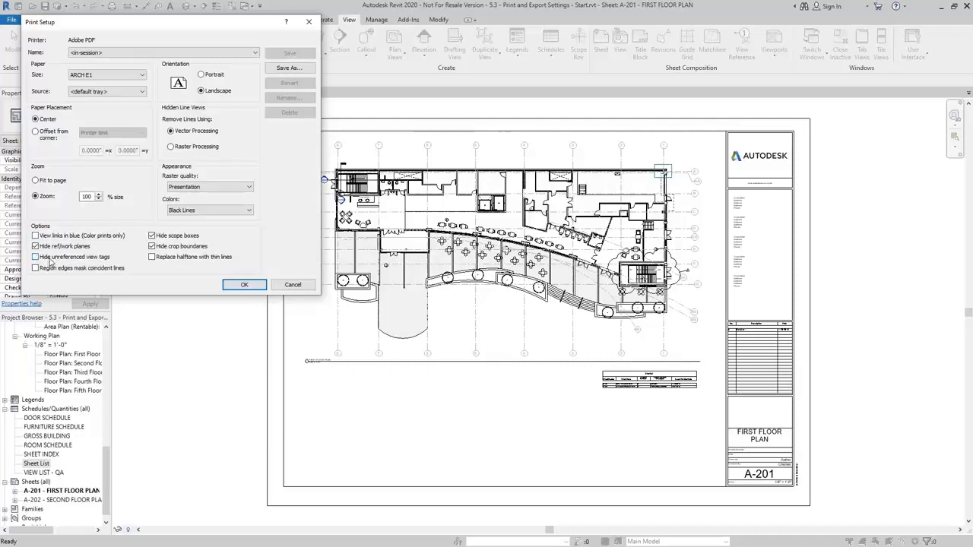
pyautogui.click(75, 259)
# Step: Save the print setup for future sessions as "30x42 PDF" and preview the printed sheet
pyautogui.click(245, 284)
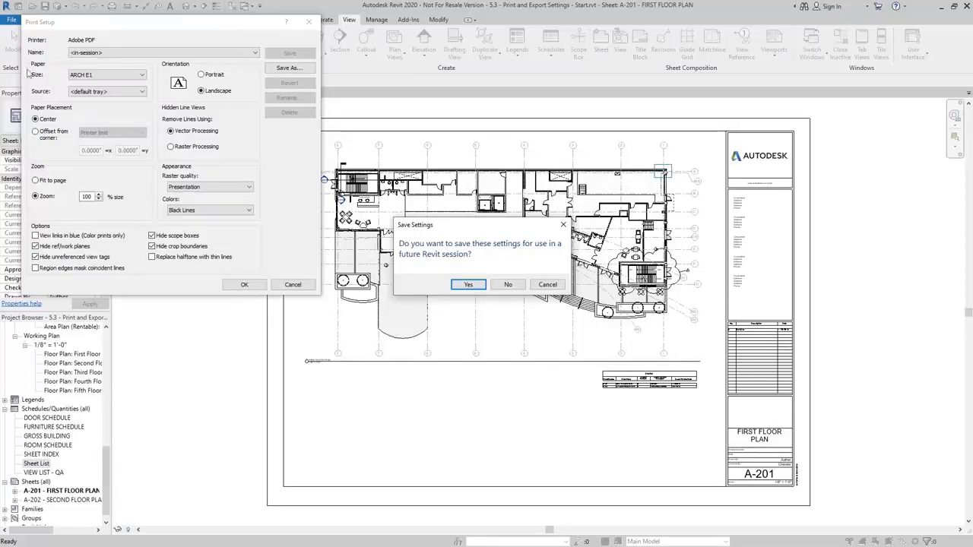
pyautogui.click(467, 285)
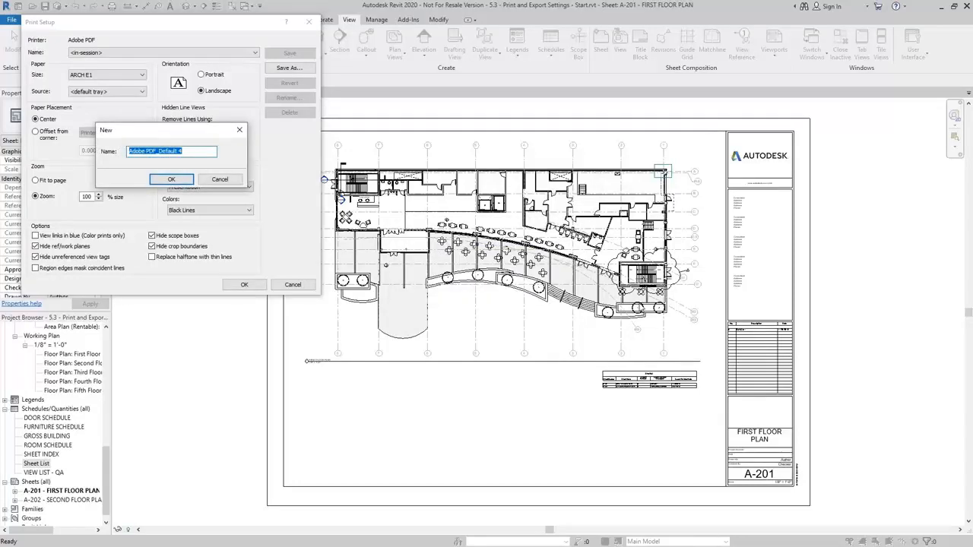
pyautogui.write('30x42 n')
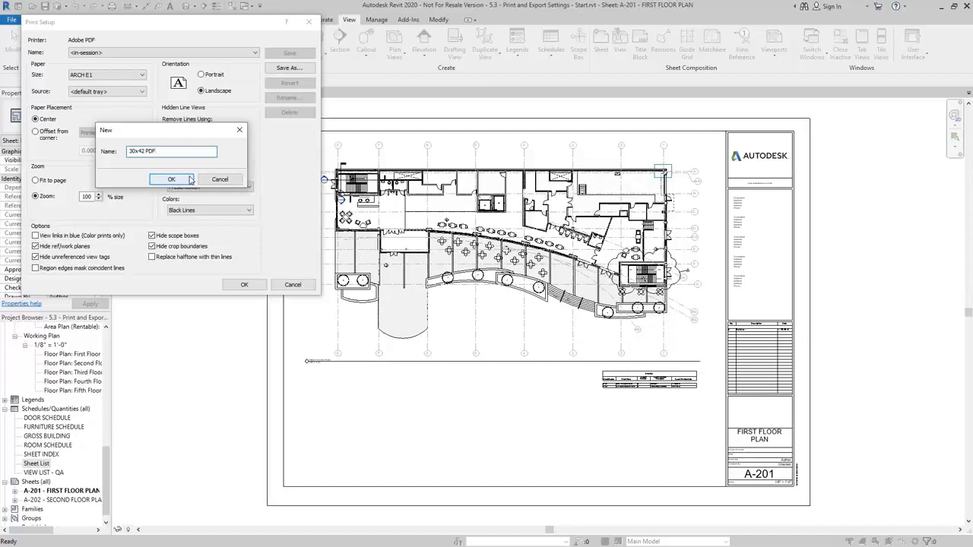
pyautogui.click(190, 180)
pyautogui.click(244, 284)
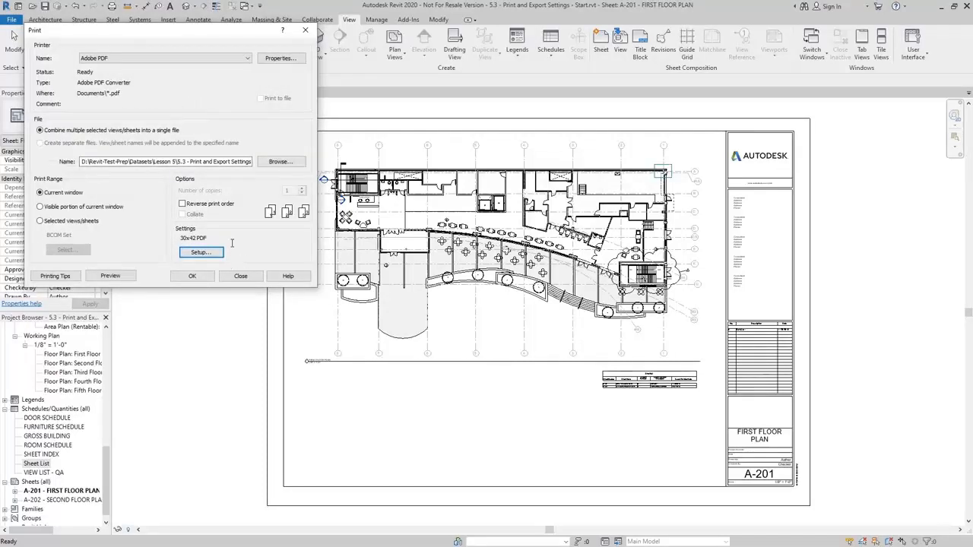
pyautogui.click(111, 276)
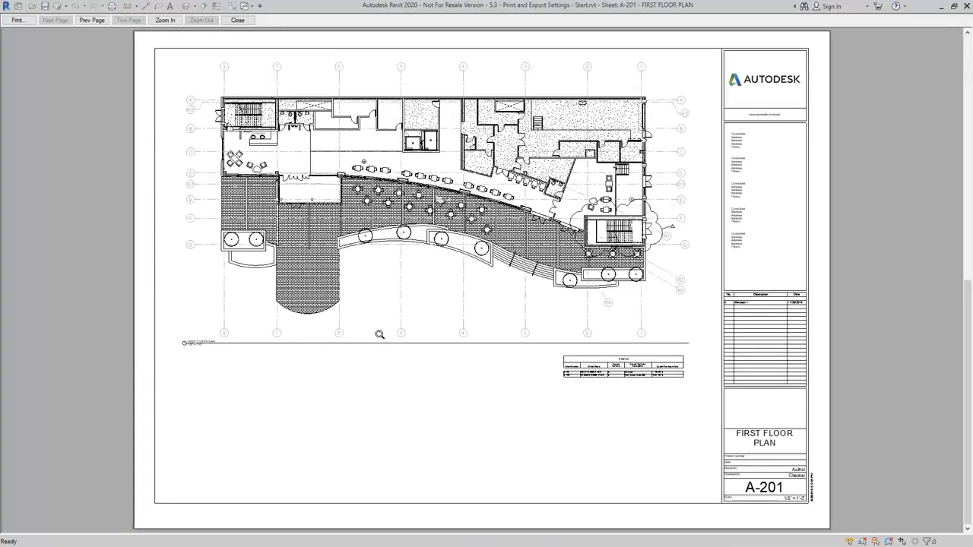
pyautogui.click(238, 19)
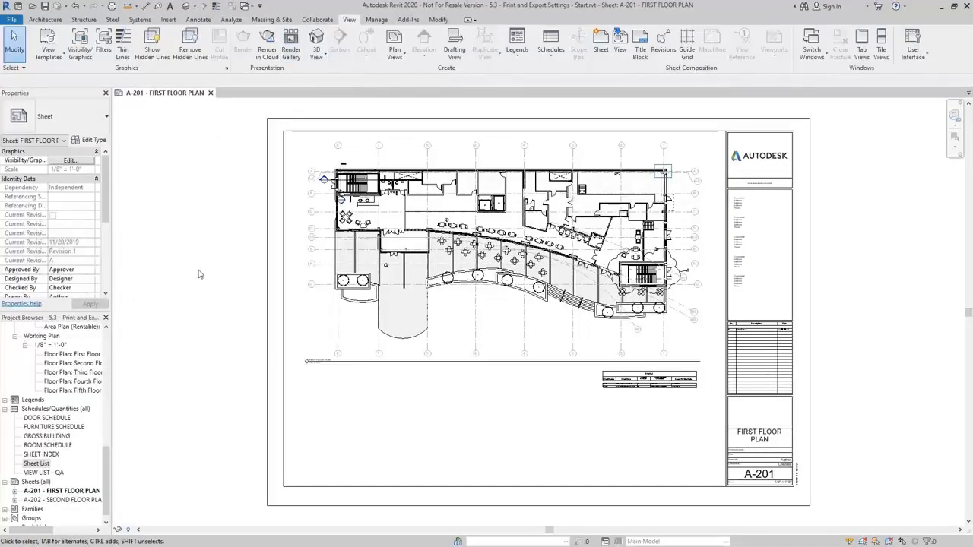
# Step: Reopen the print settings, set the range to selected views/sheets and combine them into a single file
pyautogui.click(11, 20)
pyautogui.click(30, 194)
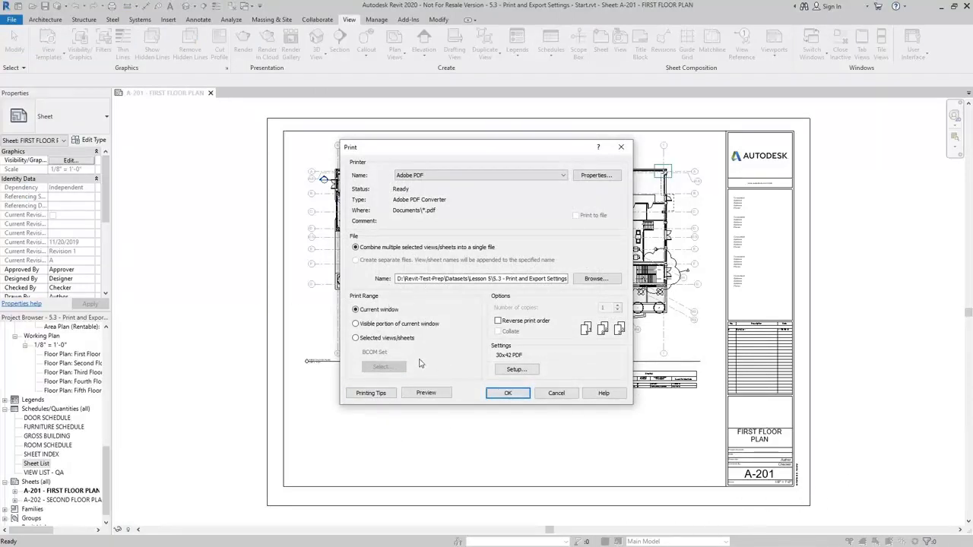
pyautogui.click(369, 340)
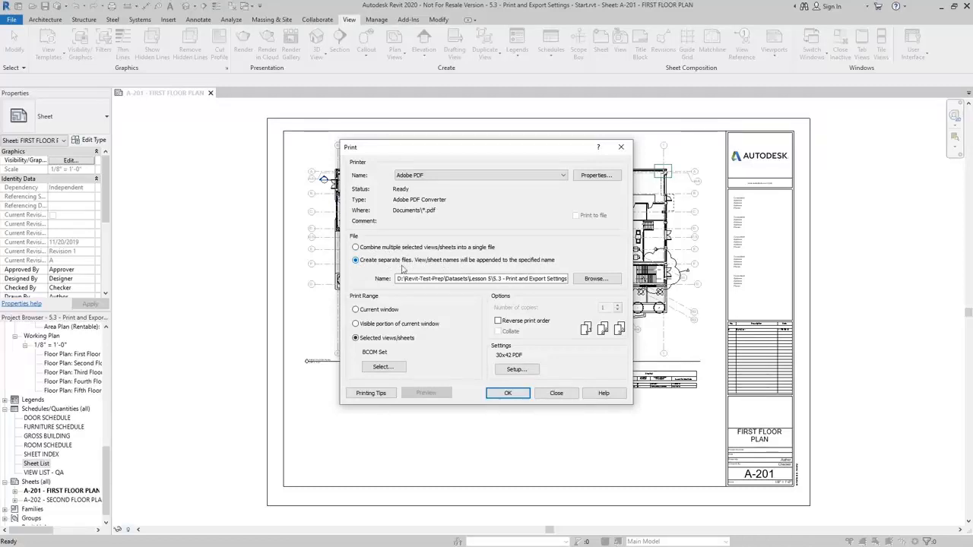
pyautogui.click(355, 248)
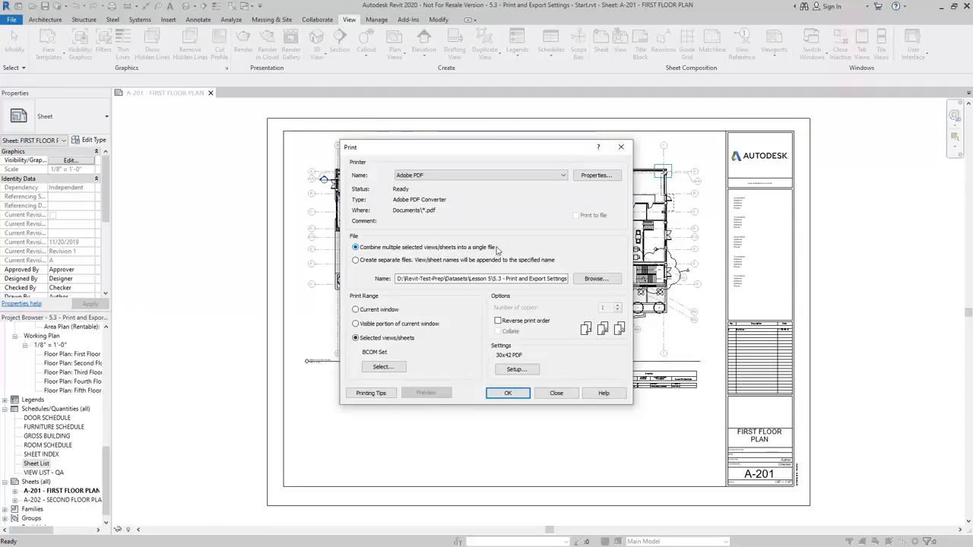
# Step: List only sheets in BCOM Set, include A-201 FIRST FLOOR PLAN and A-202 SECOND FLOOR PLAN, and print them
pyautogui.click(400, 368)
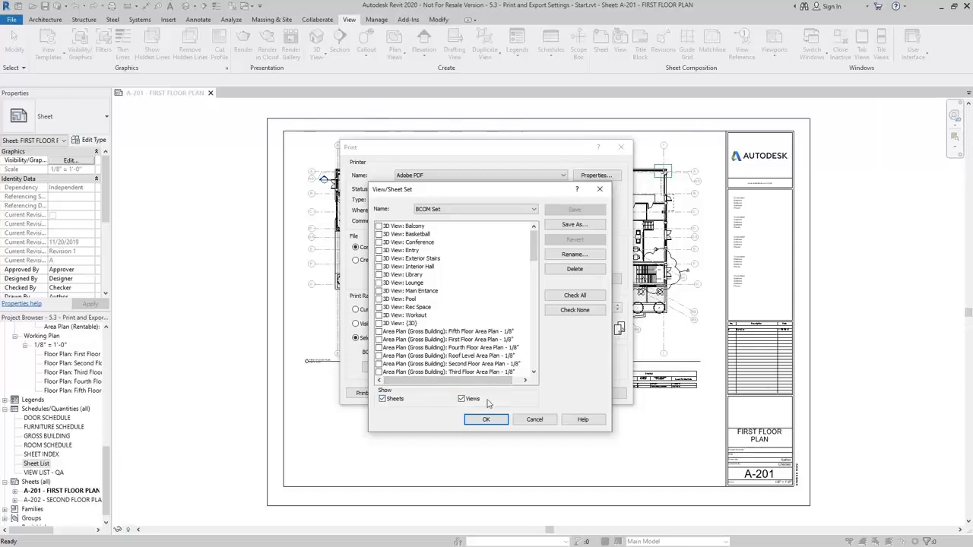
pyautogui.click(460, 399)
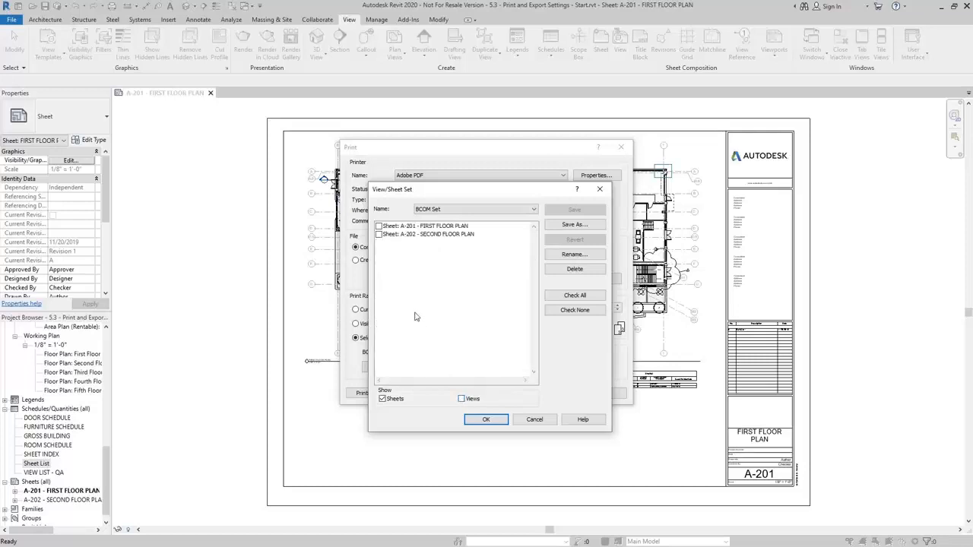
pyautogui.click(379, 225)
pyautogui.click(379, 235)
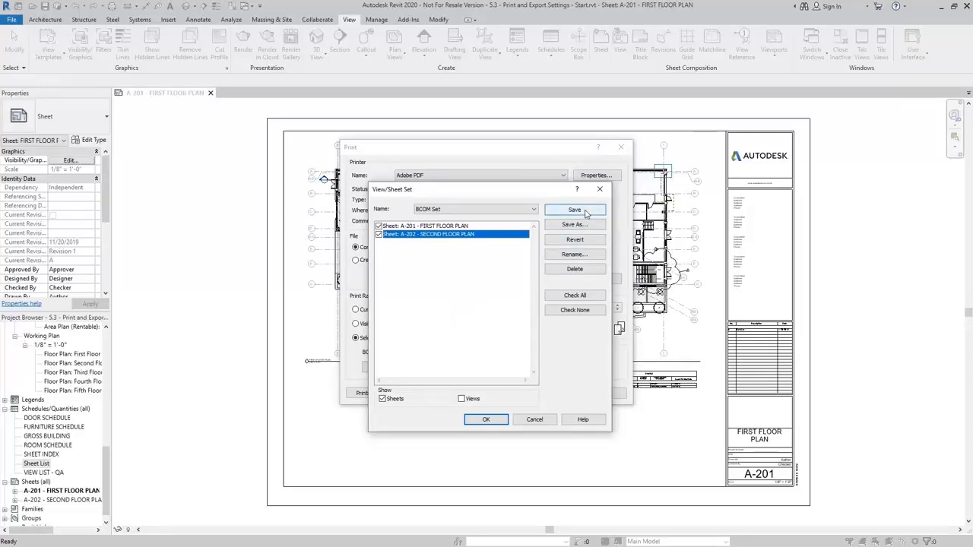
pyautogui.click(513, 211)
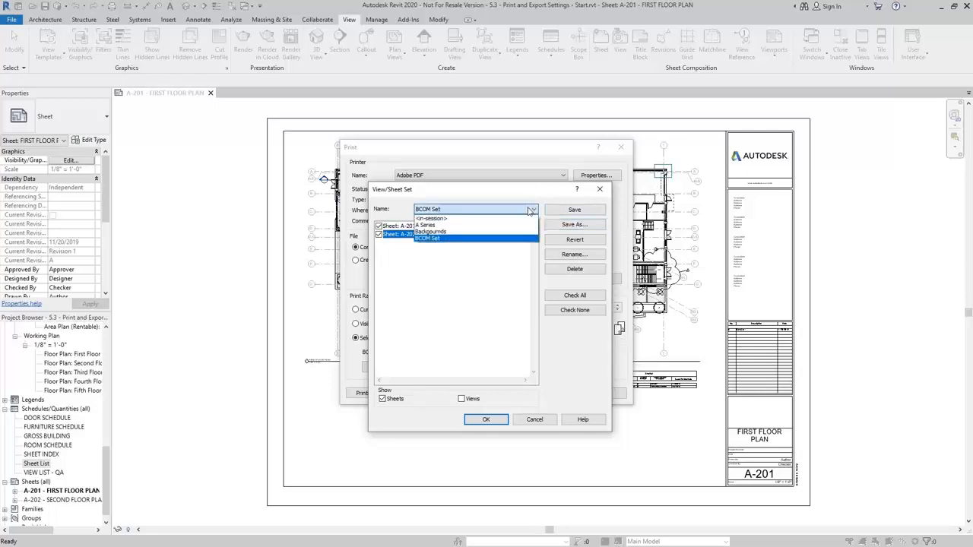
pyautogui.click(449, 238)
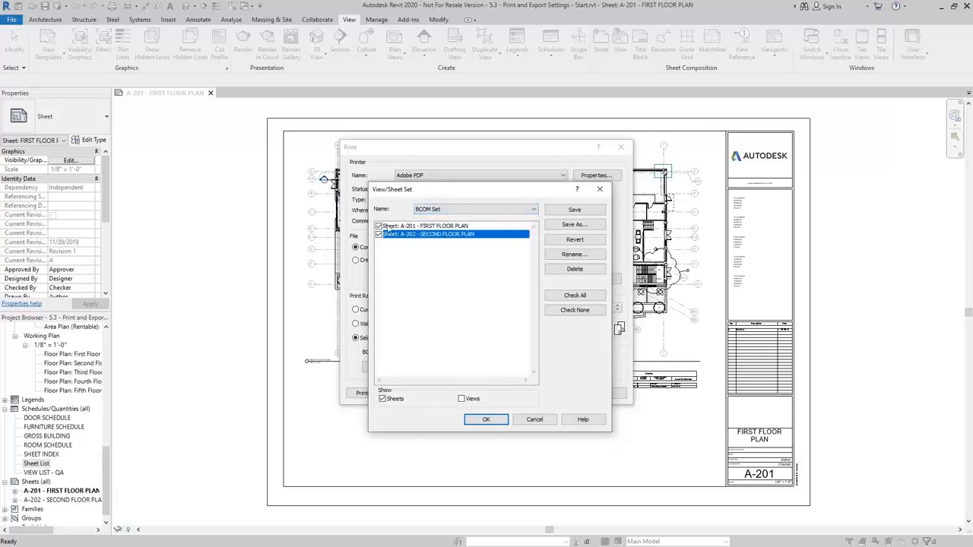
pyautogui.click(486, 422)
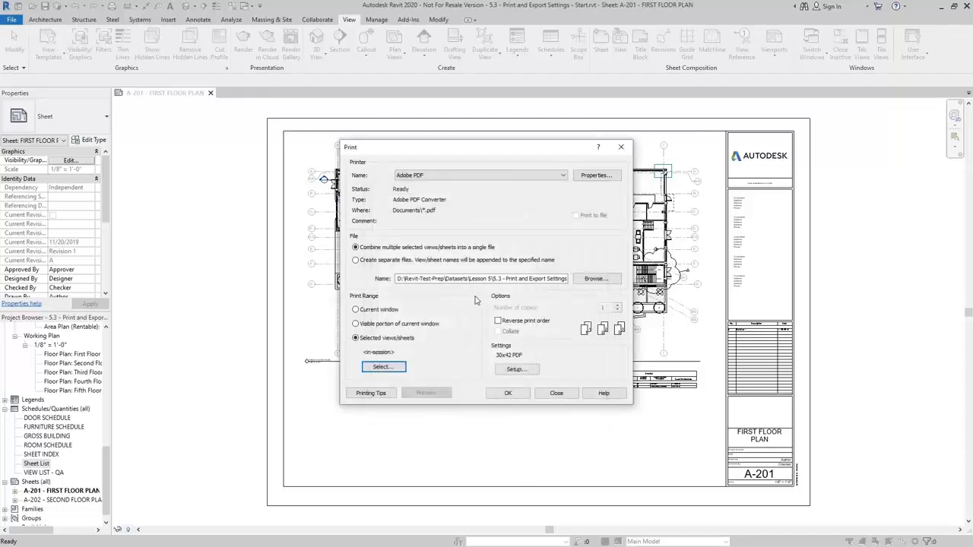
pyautogui.click(506, 394)
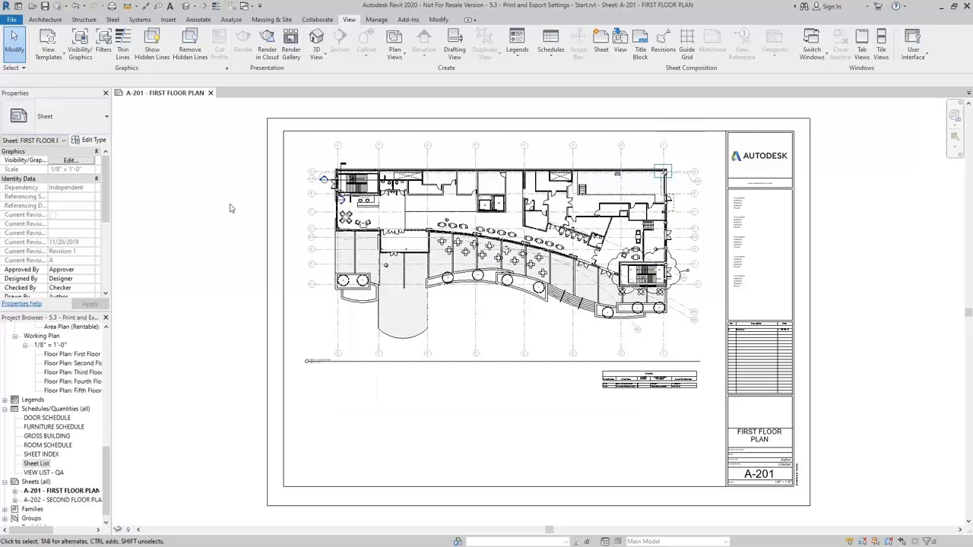
# Step: Start a DWG export of sheet A-201 FIRST FLOOR PLAN and open the selected export setup for modification
pyautogui.click(12, 20)
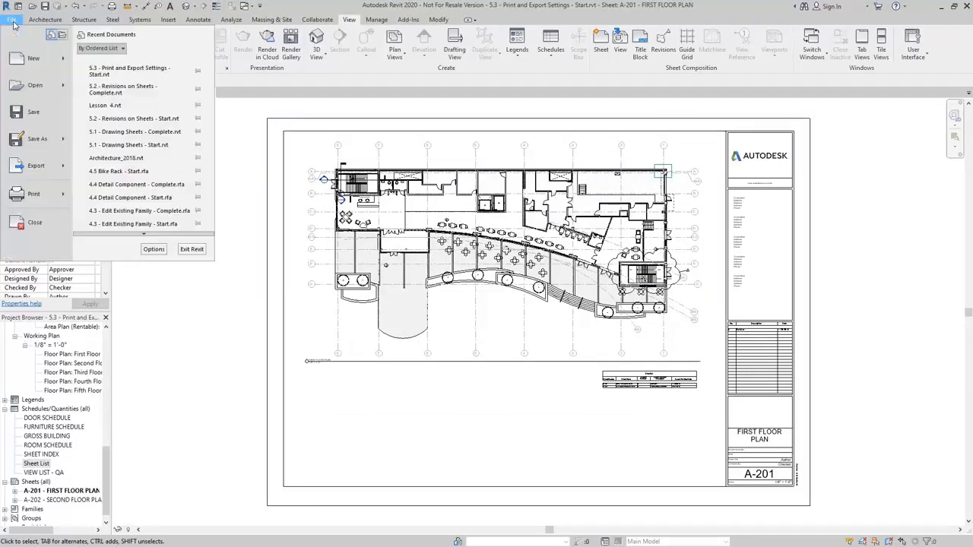
pyautogui.click(38, 165)
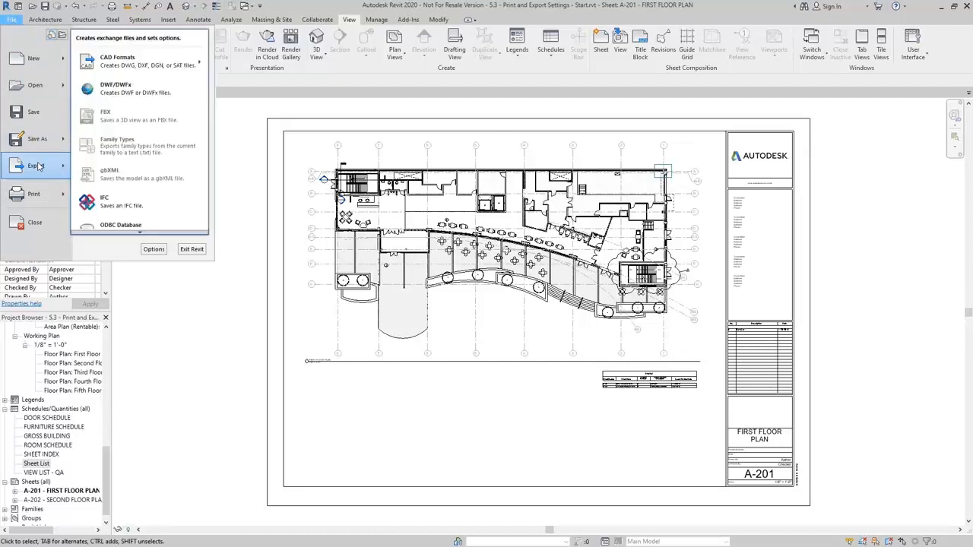
pyautogui.moveTo(189, 66)
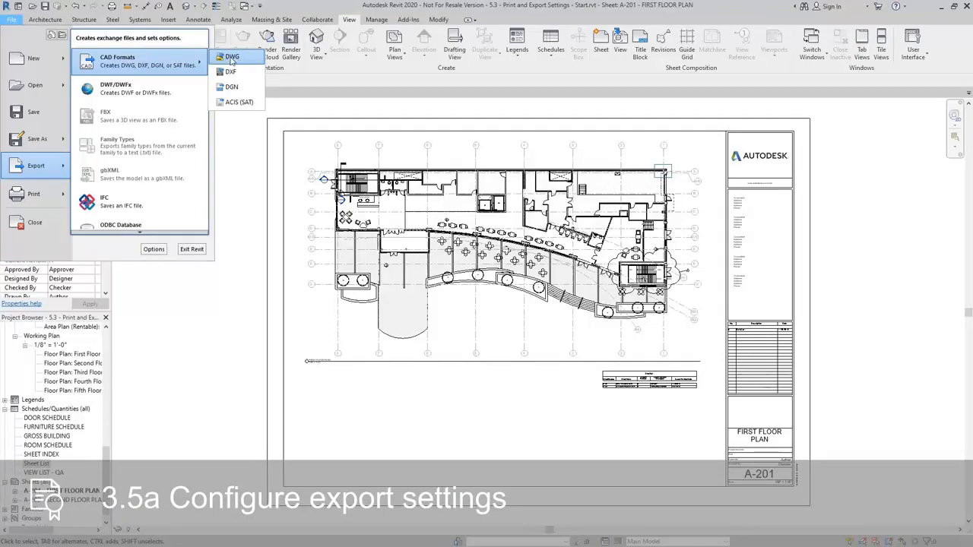
pyautogui.click(232, 61)
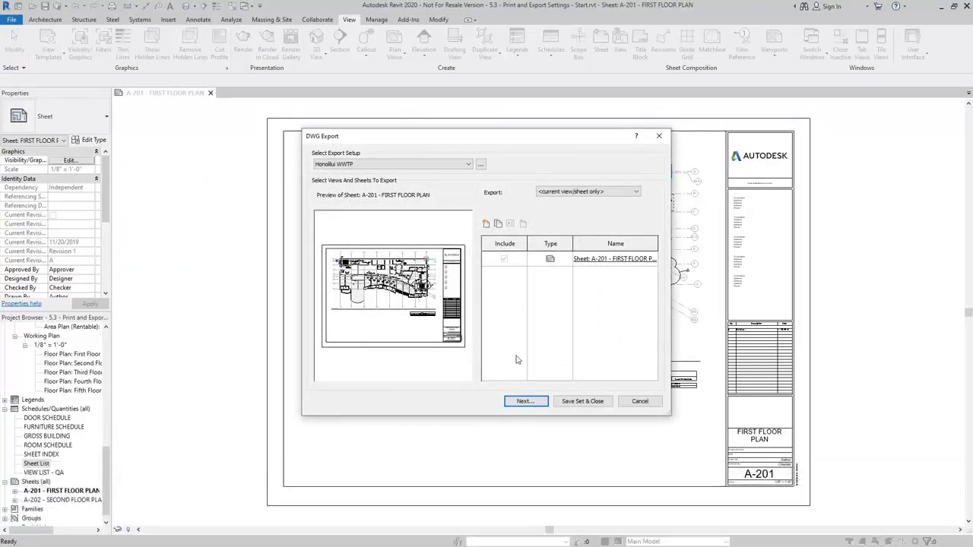
pyautogui.click(470, 166)
pyautogui.click(470, 165)
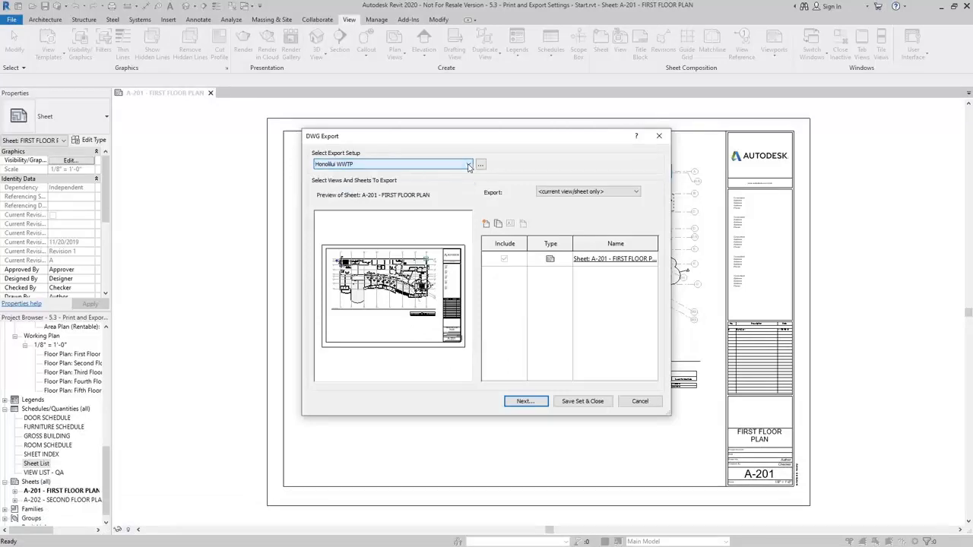
pyautogui.click(481, 164)
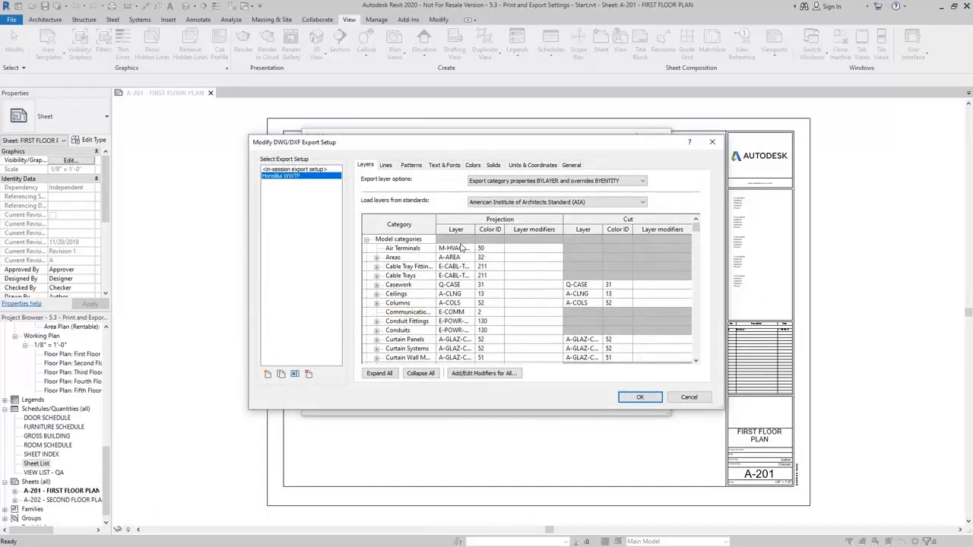
# Step: Review the category layer mapping and available layer standards, keeping American Institute of Architects Standard (AIA), and accept the export setup
pyautogui.scroll(-1, 491, 282)
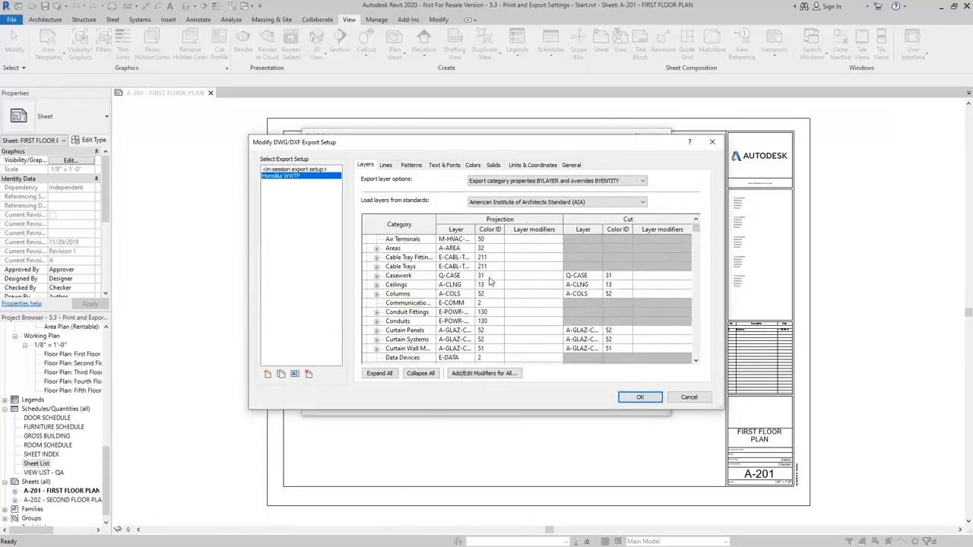
pyautogui.scroll(1, 491, 282)
pyautogui.scroll(-3, 419, 261)
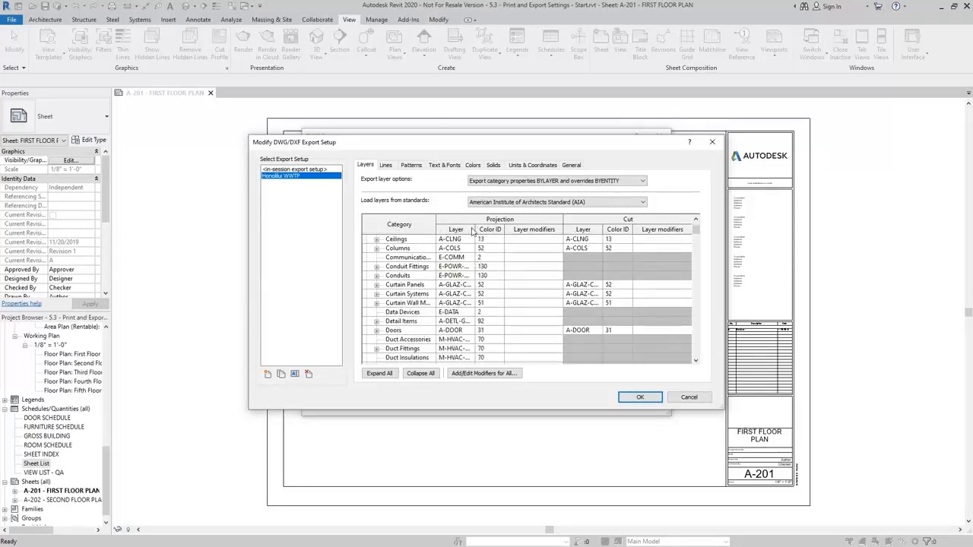
pyautogui.scroll(-6, 466, 268)
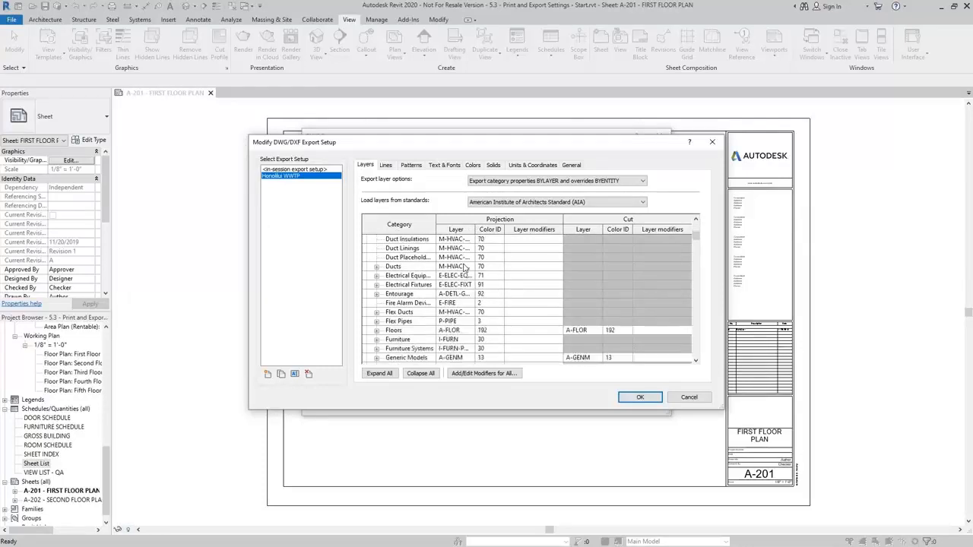
pyautogui.scroll(-2, 466, 267)
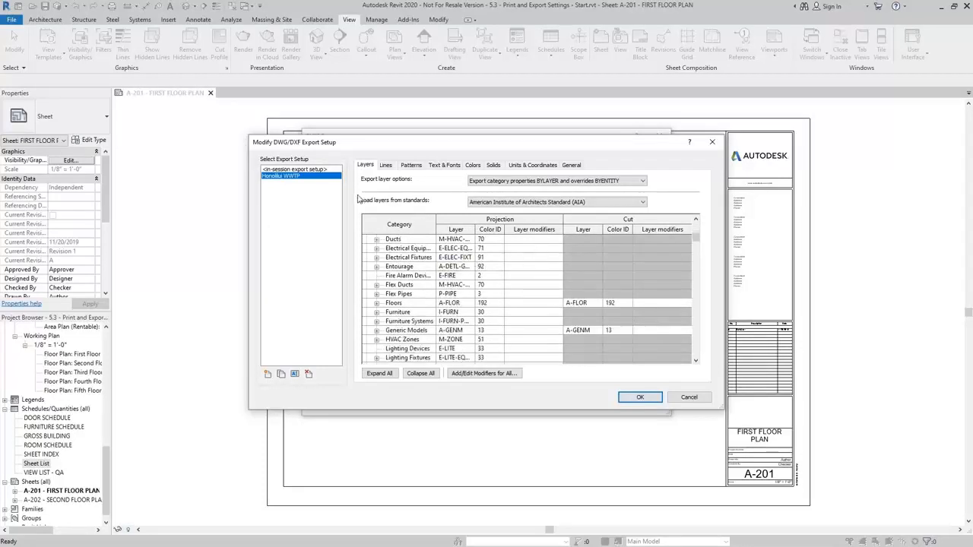
pyautogui.click(545, 202)
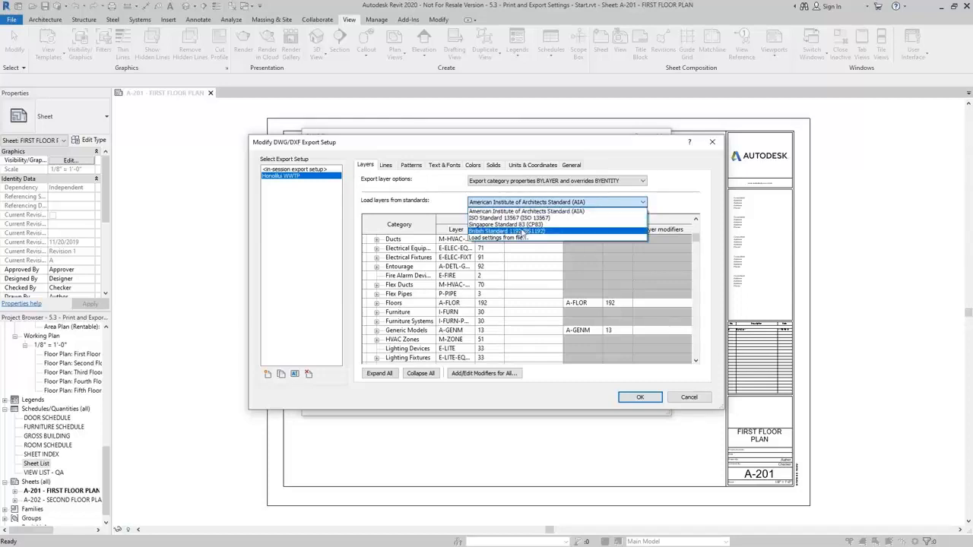
pyautogui.click(598, 202)
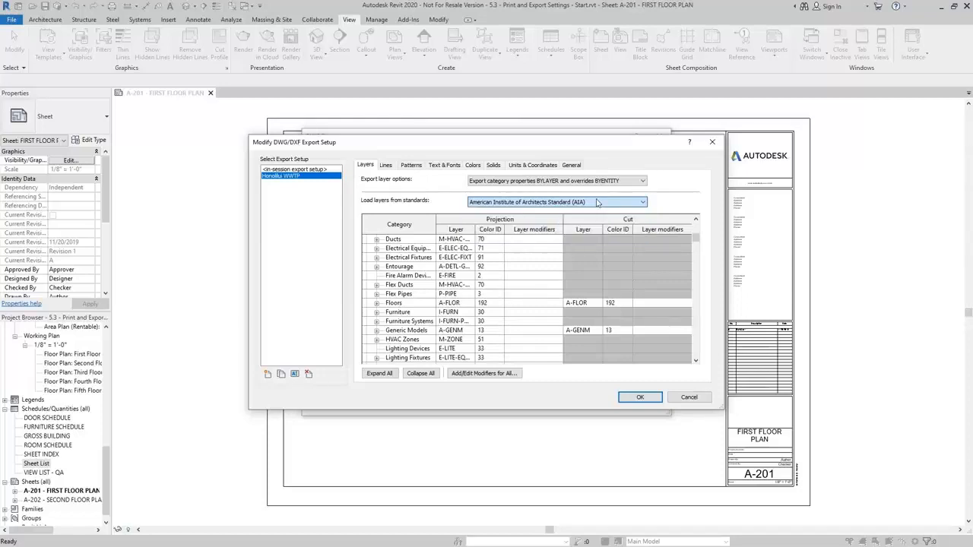
pyautogui.click(641, 397)
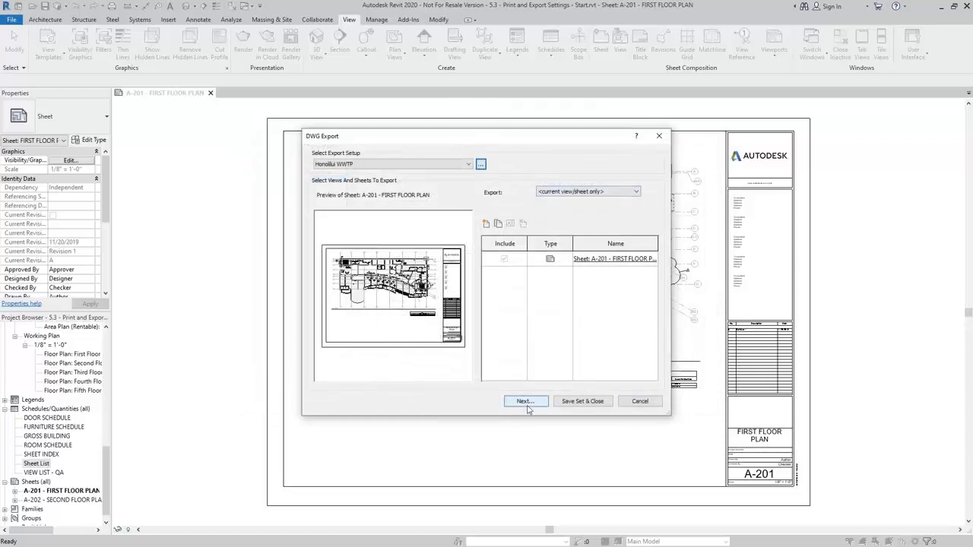
# Step: Set the export range to the in-session view/sheet set and list only the sheets in the set
pyautogui.click(637, 192)
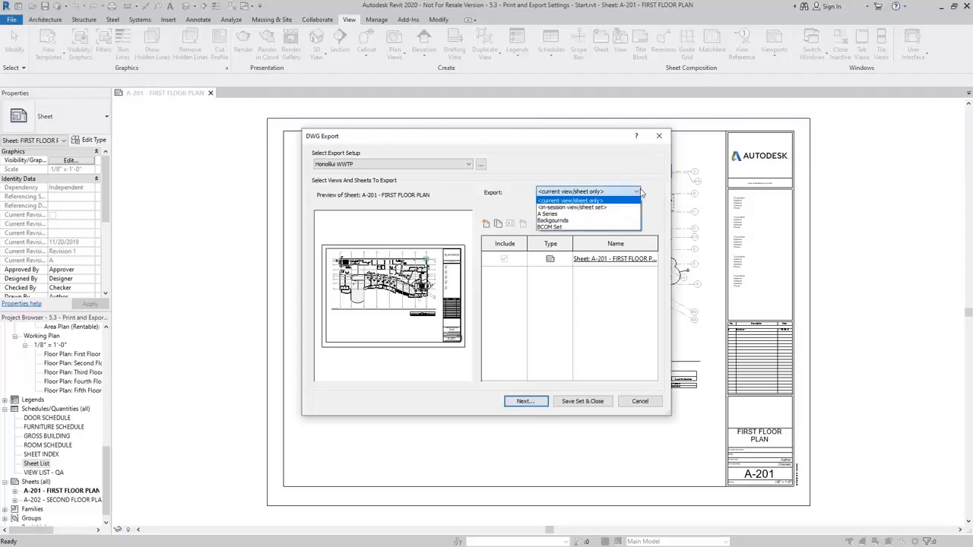
pyautogui.click(594, 208)
pyautogui.click(593, 202)
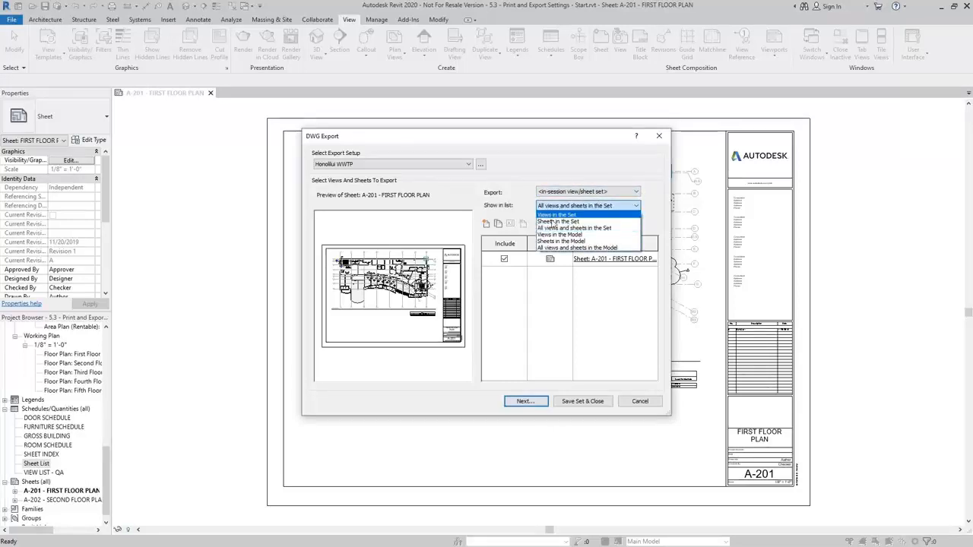
pyautogui.click(561, 226)
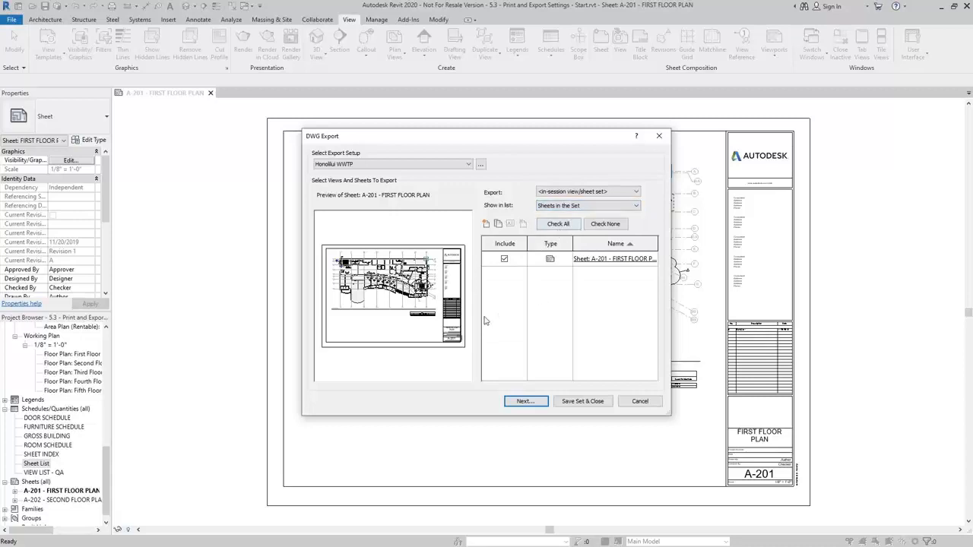
# Step: Browse the model views available for export, and return the in-session list to Sheets in the Set
pyautogui.click(618, 191)
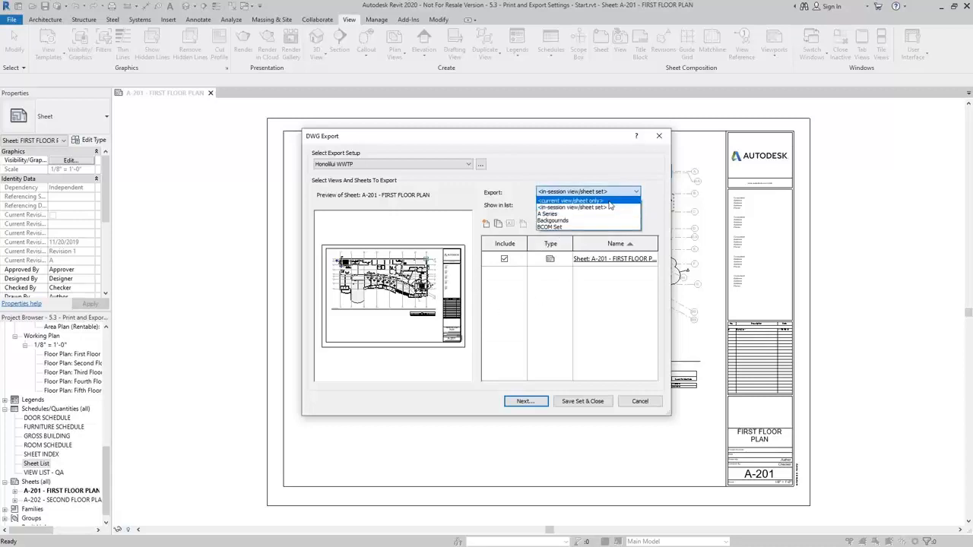
pyautogui.click(612, 201)
pyautogui.click(613, 192)
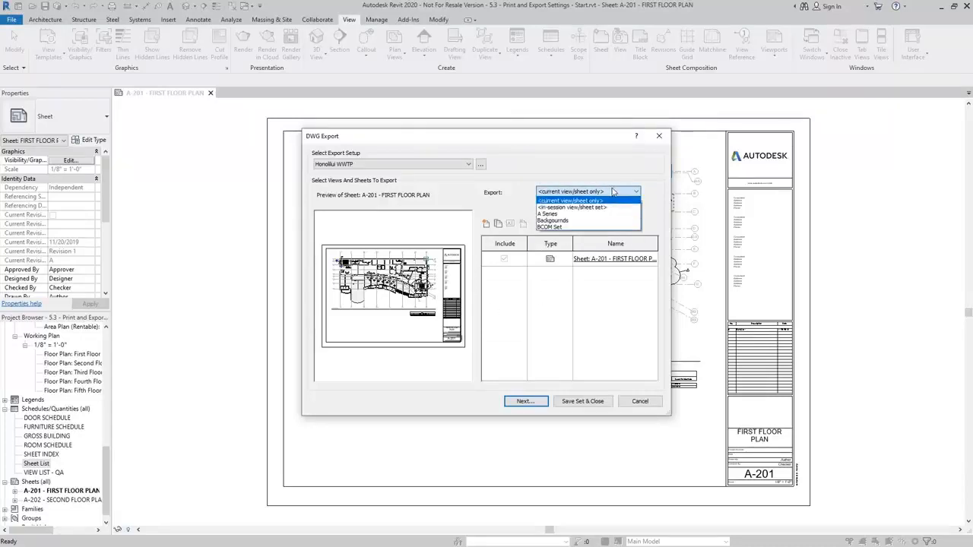
pyautogui.click(572, 208)
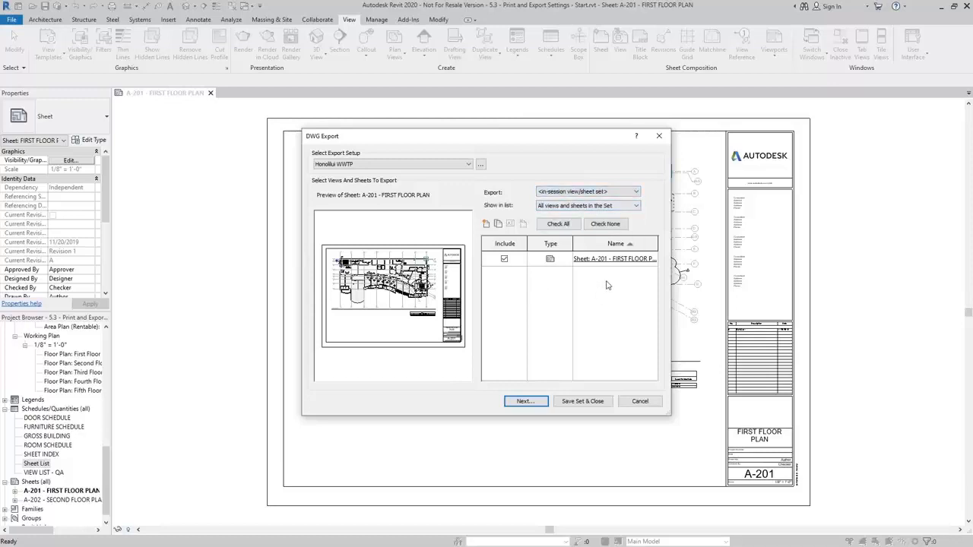
pyautogui.click(613, 206)
pyautogui.click(579, 236)
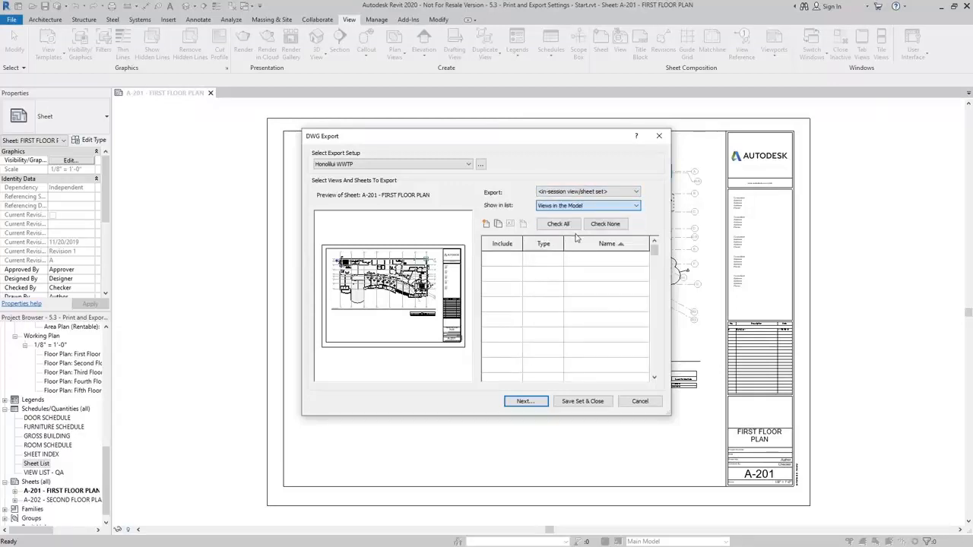
pyautogui.scroll(-10, 504, 273)
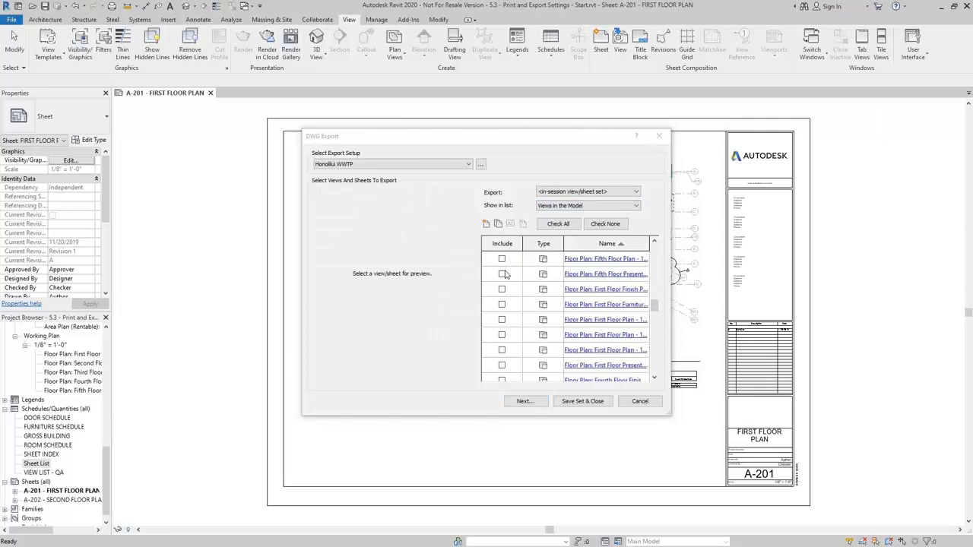
pyautogui.scroll(10, 504, 274)
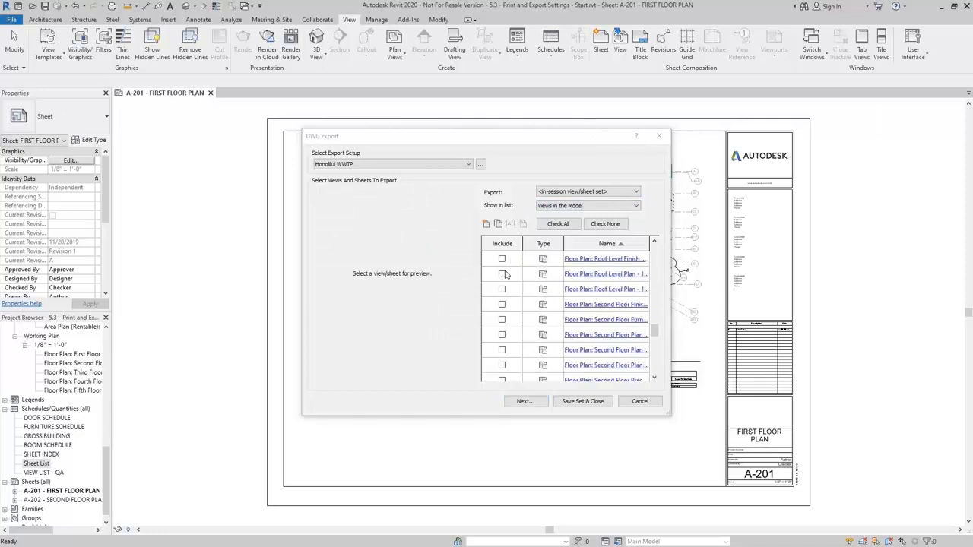
pyautogui.click(601, 205)
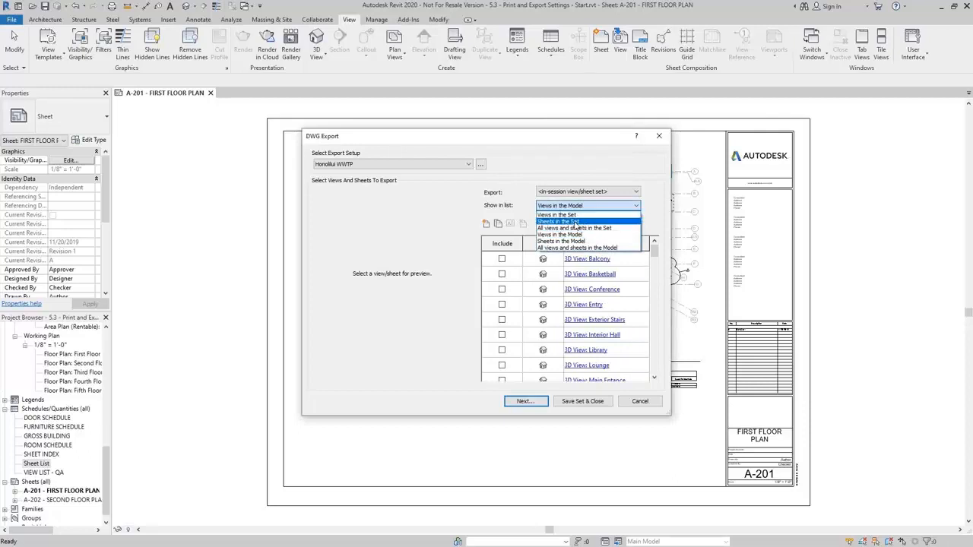
pyautogui.click(578, 222)
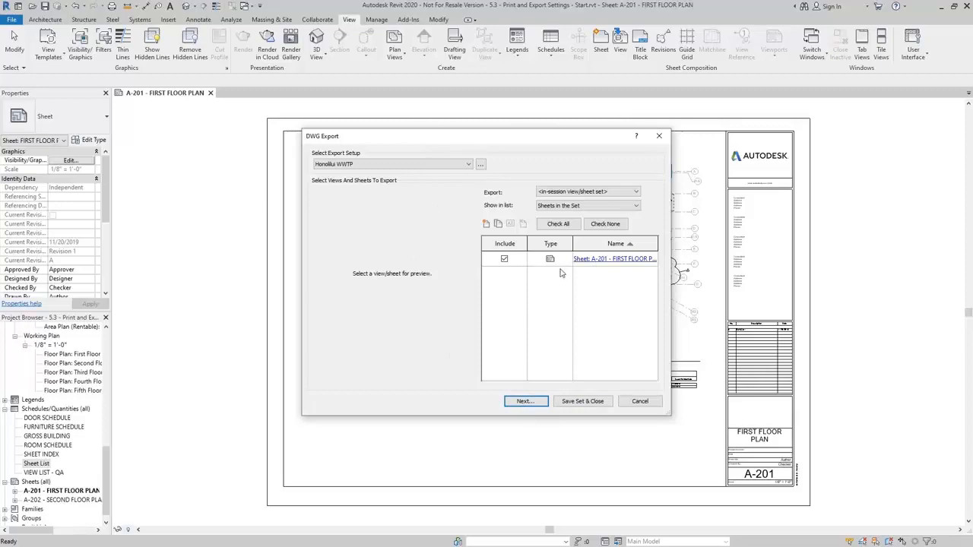
# Step: Proceed to saving the DWG files and turn off exporting views on sheets and links as external references
pyautogui.click(535, 402)
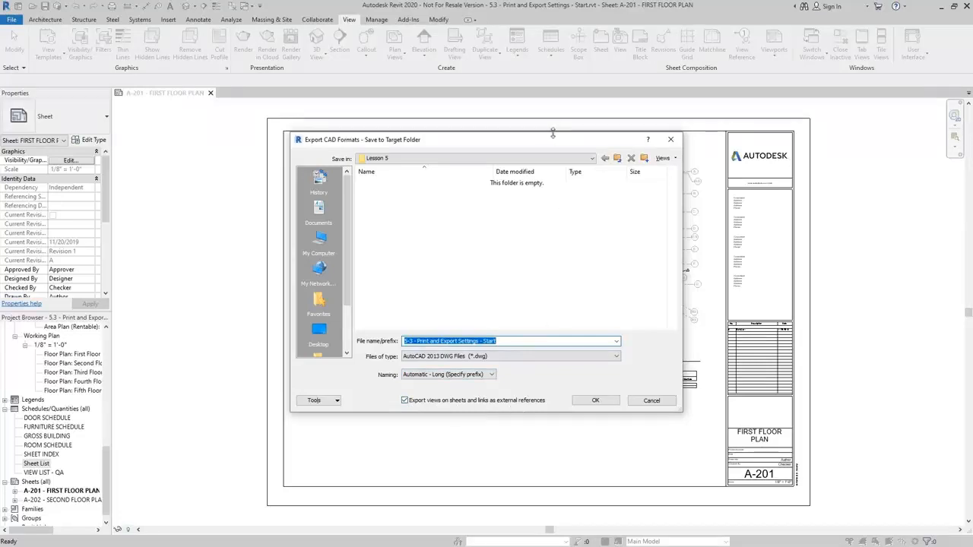
pyautogui.moveTo(560, 144); pyautogui.dragTo(174, 138)
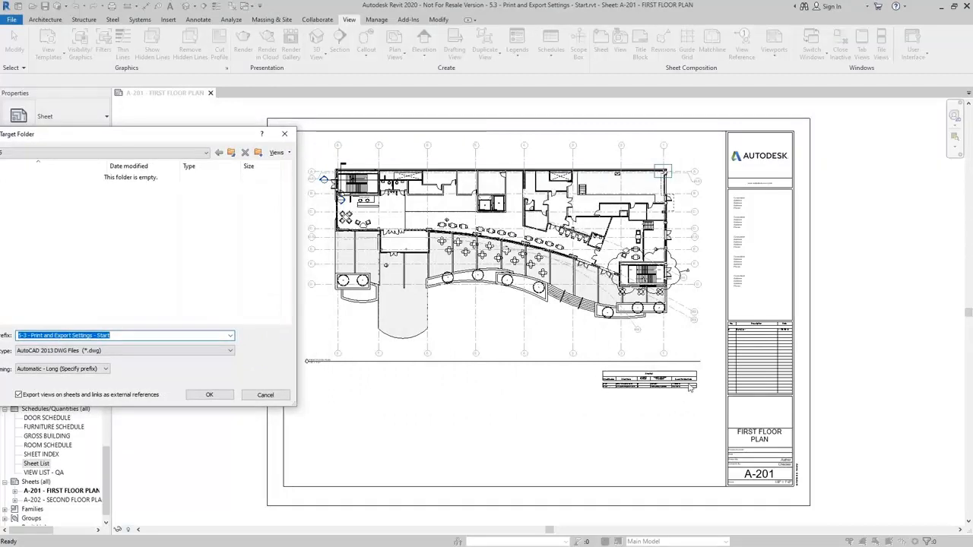
pyautogui.moveTo(209, 137); pyautogui.dragTo(434, 107)
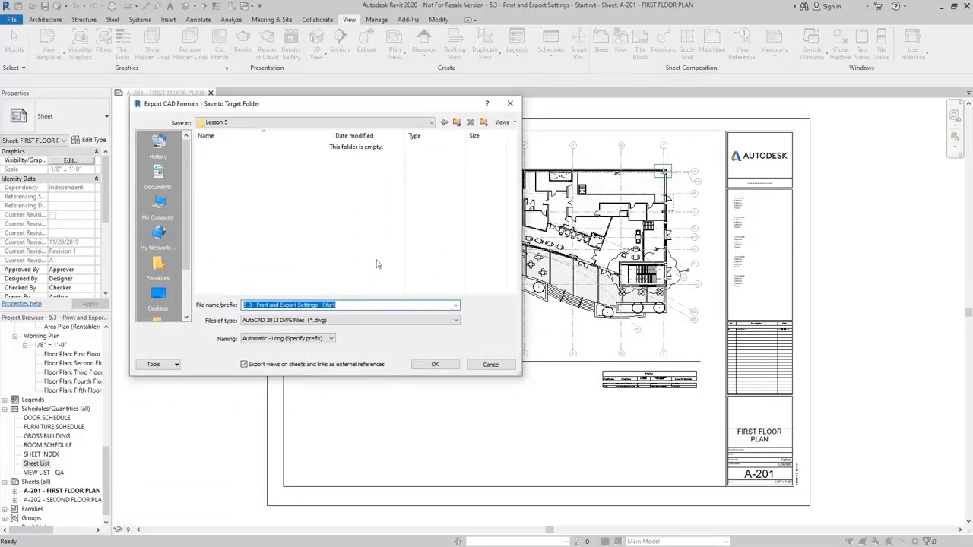
pyautogui.click(261, 366)
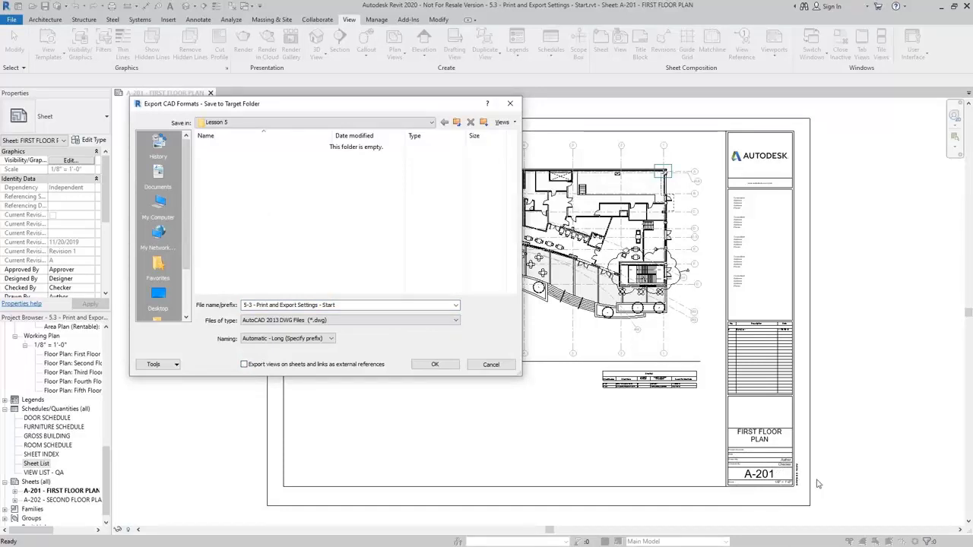
# Step: Keep the Automatic - Long (Specify prefix) naming and export the sheet as AutoCAD 2013 DWG into the Lesson 5 folder
pyautogui.click(279, 339)
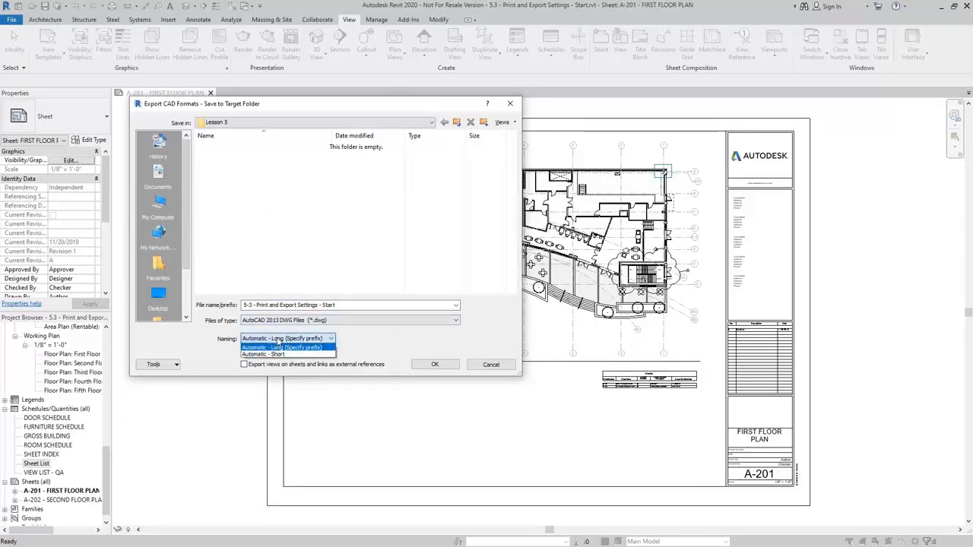
pyautogui.click(285, 340)
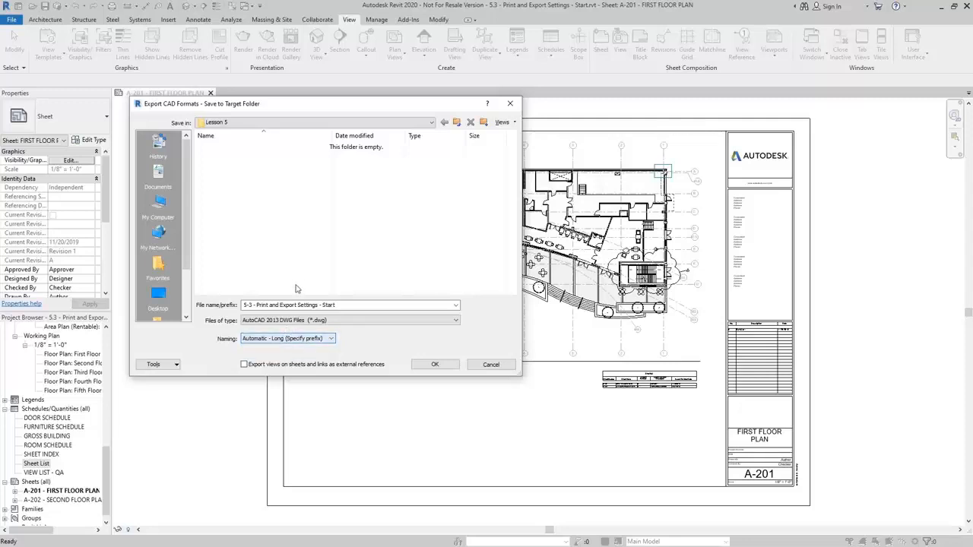
pyautogui.click(296, 306)
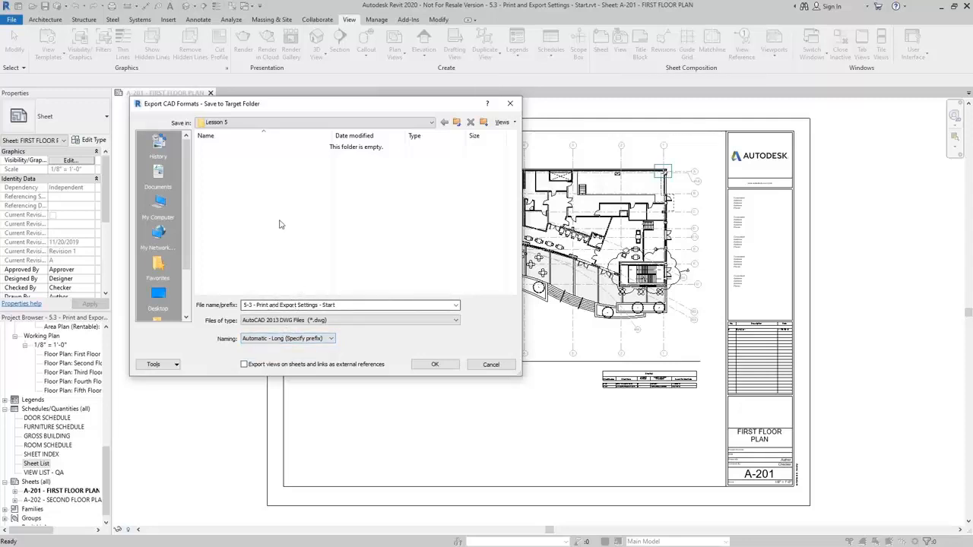
pyautogui.click(435, 365)
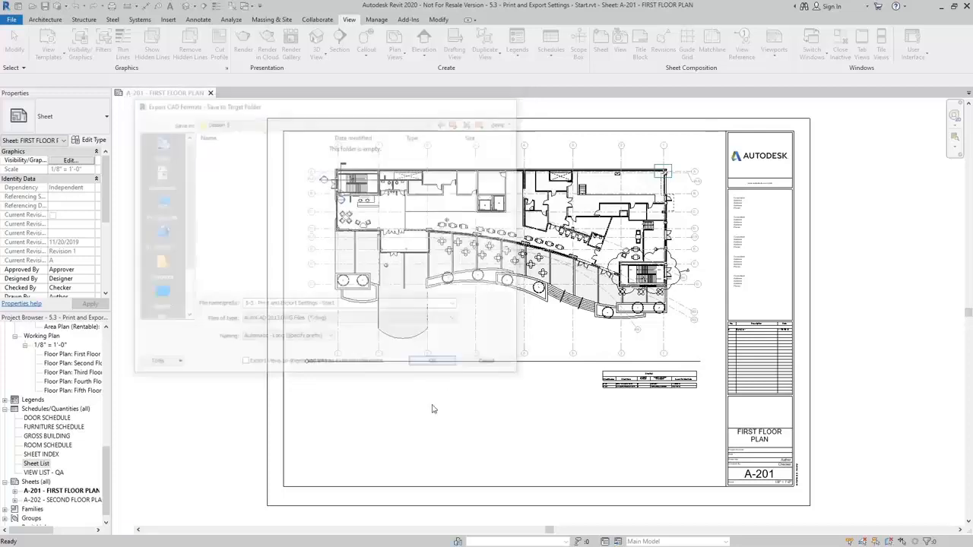
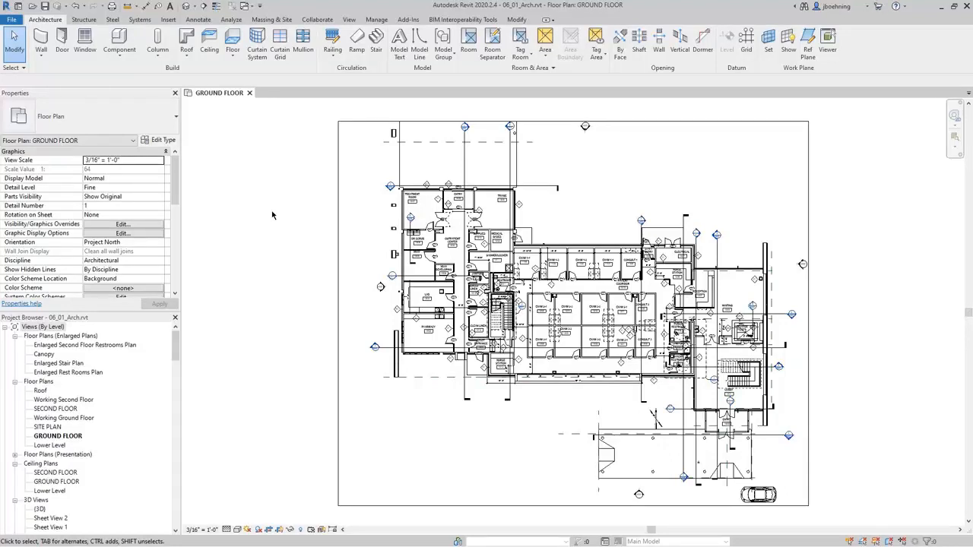
# Step: Enable collaboration for the model within your network and check which worksets can be made active
pyautogui.click(319, 25)
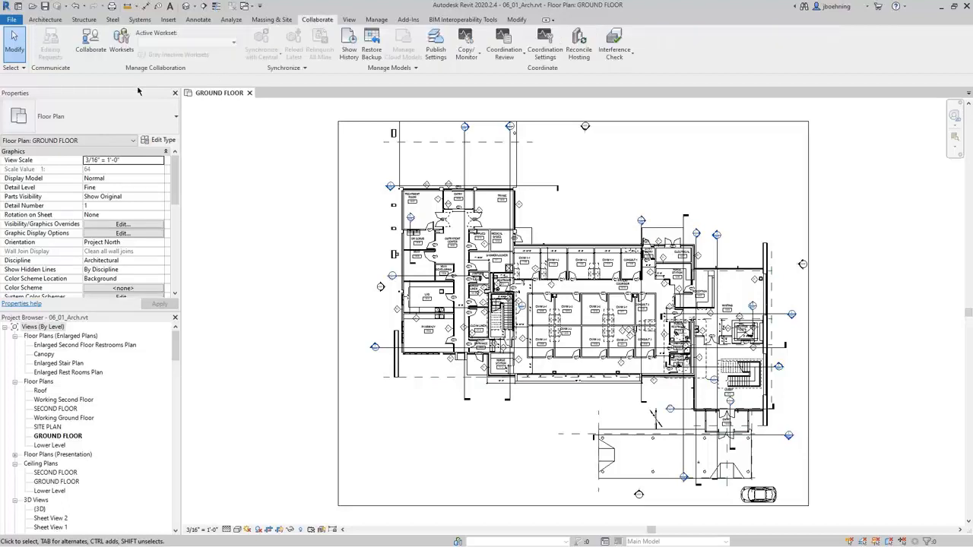
pyautogui.click(96, 60)
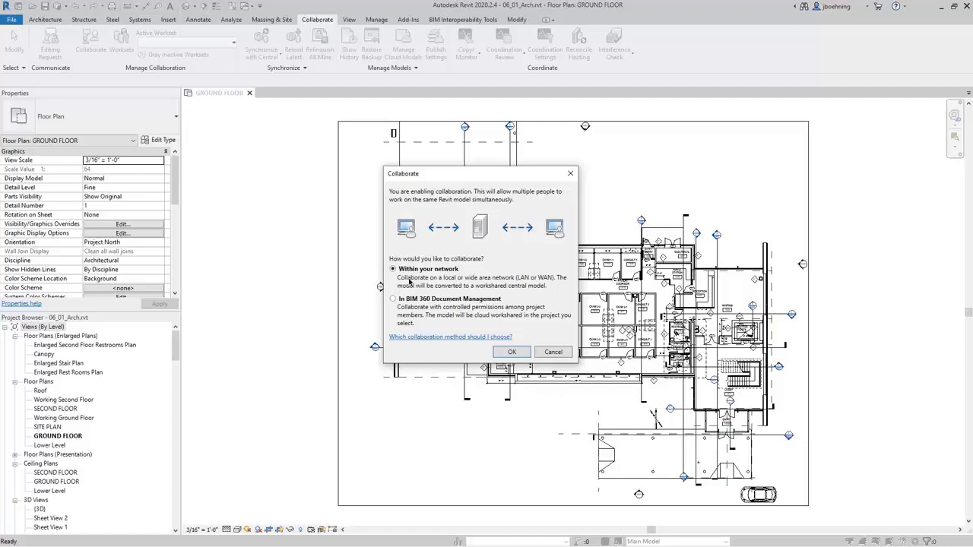
pyautogui.click(511, 352)
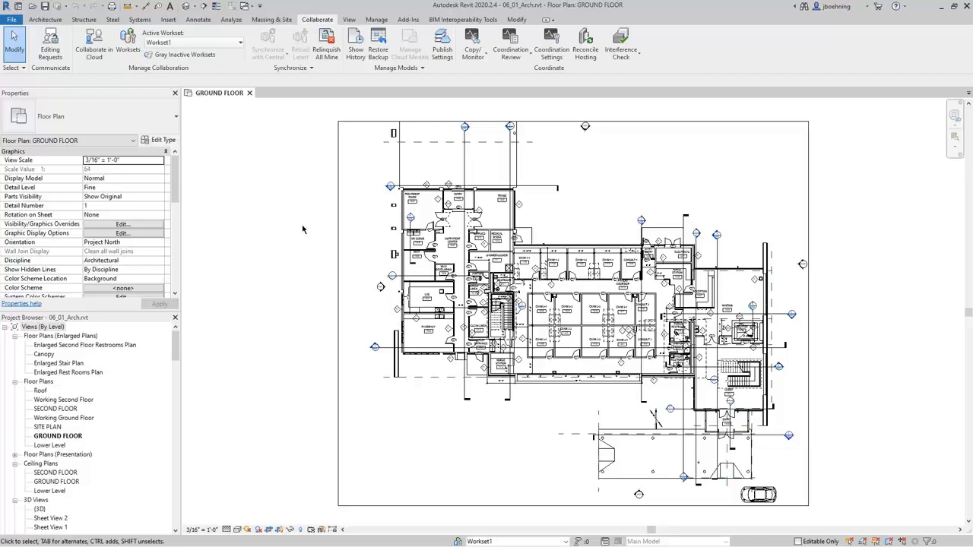
pyautogui.click(235, 47)
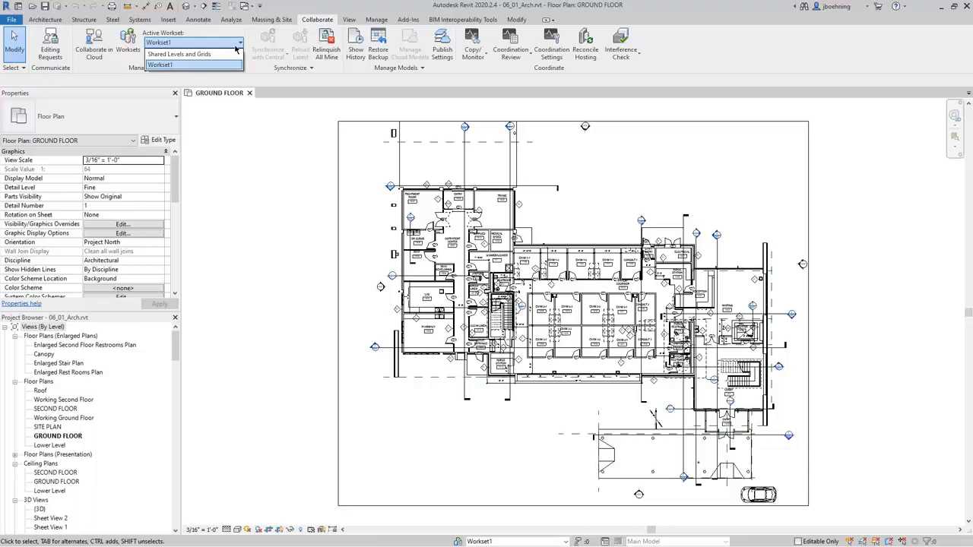
pyautogui.click(236, 48)
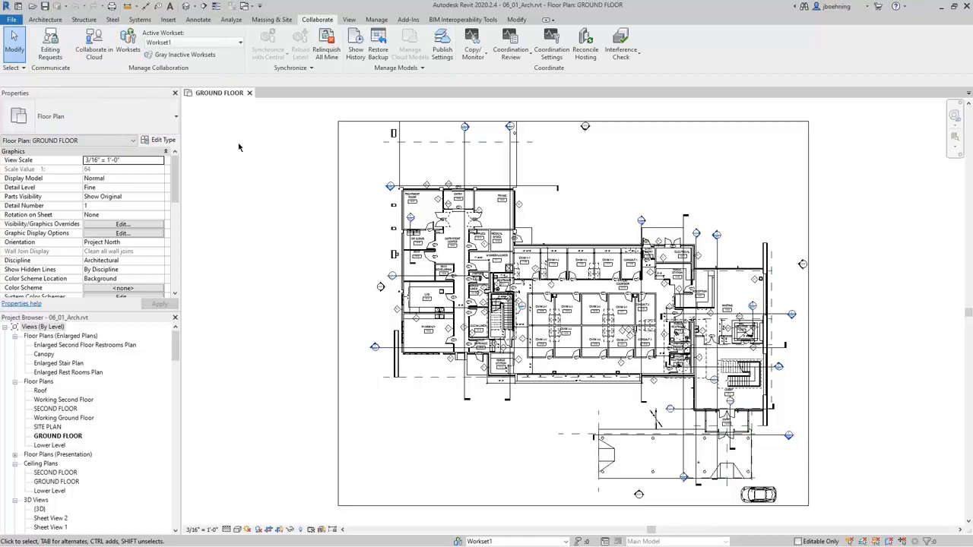
pyautogui.click(13, 21)
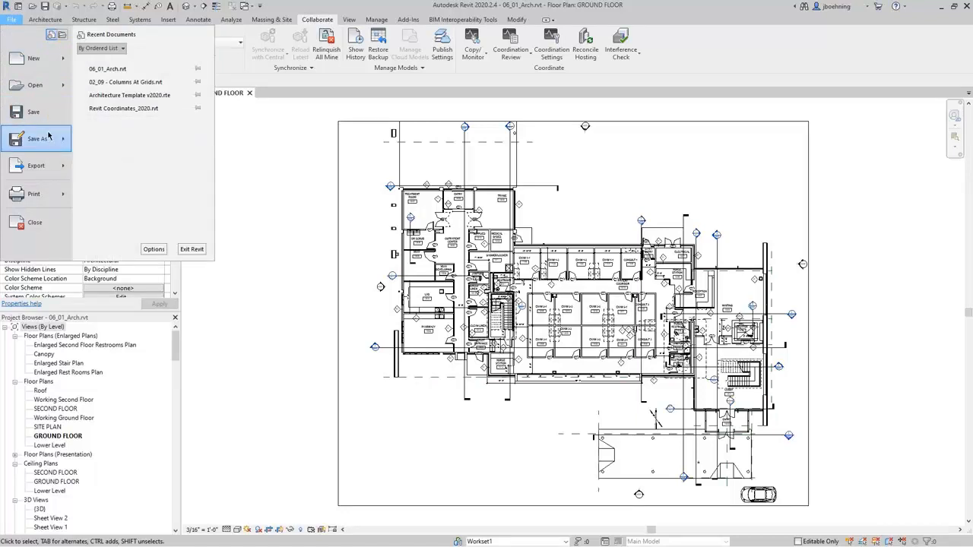
pyautogui.moveTo(48, 130)
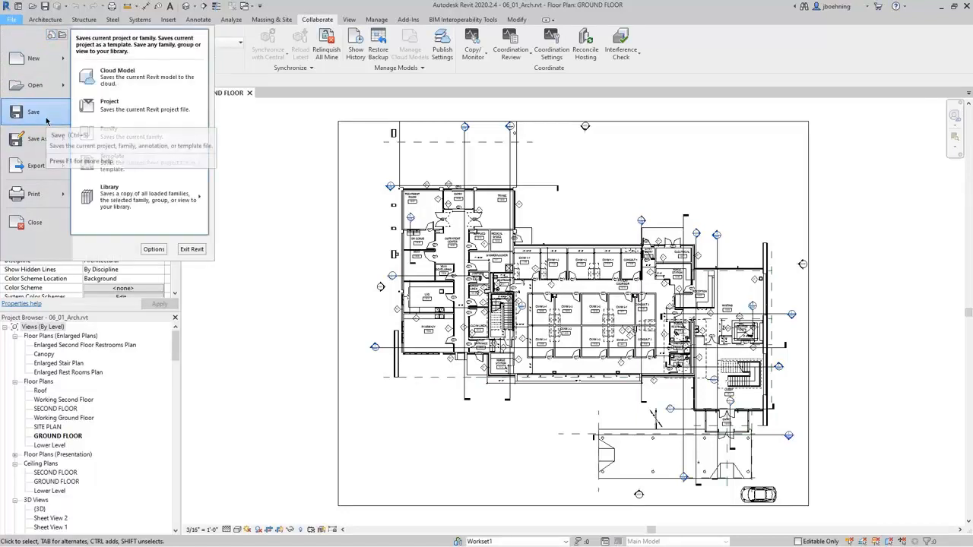
pyautogui.click(47, 116)
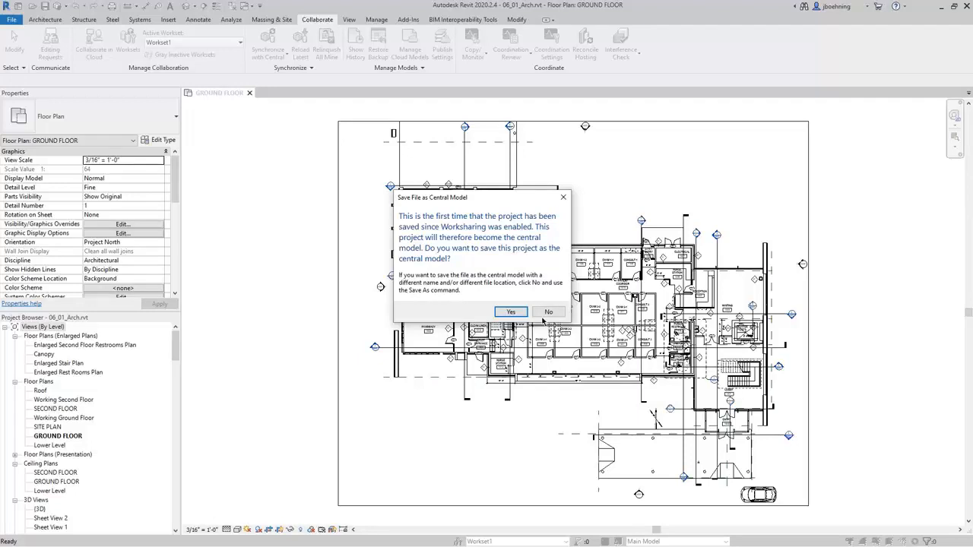
pyautogui.click(549, 312)
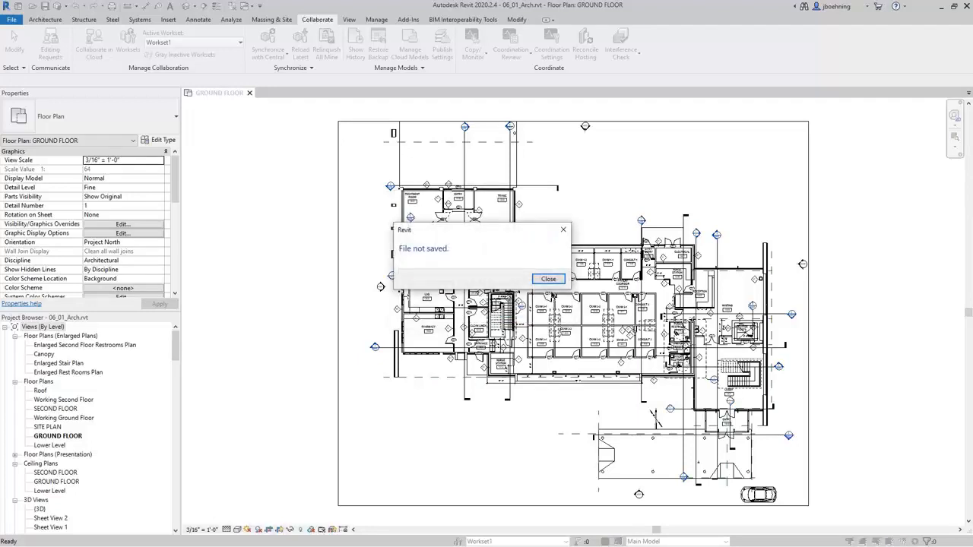
pyautogui.click(549, 280)
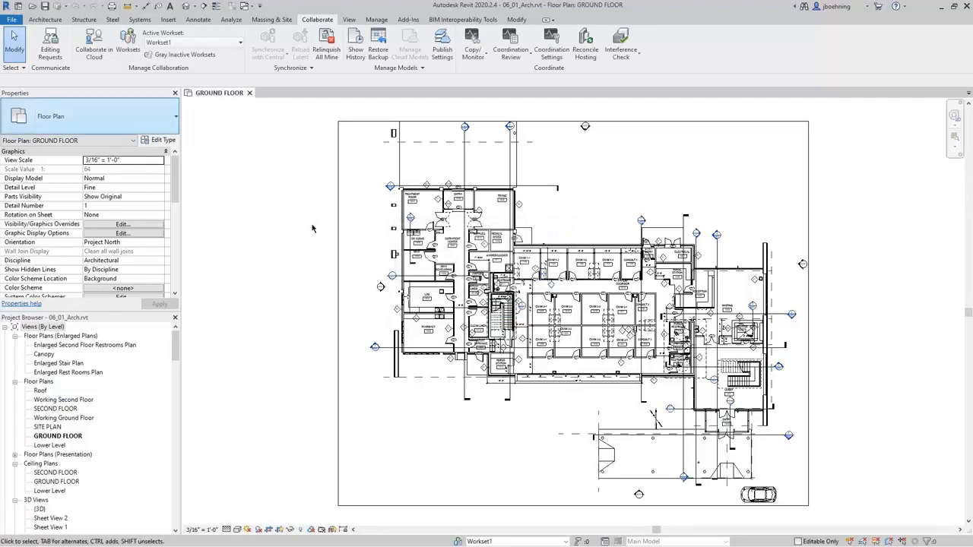
# Step: Save the project as the central model 06_01_Arch.rvt in the Datasets folder, accepting the existing file save options
pyautogui.click(11, 19)
pyautogui.moveTo(35, 141)
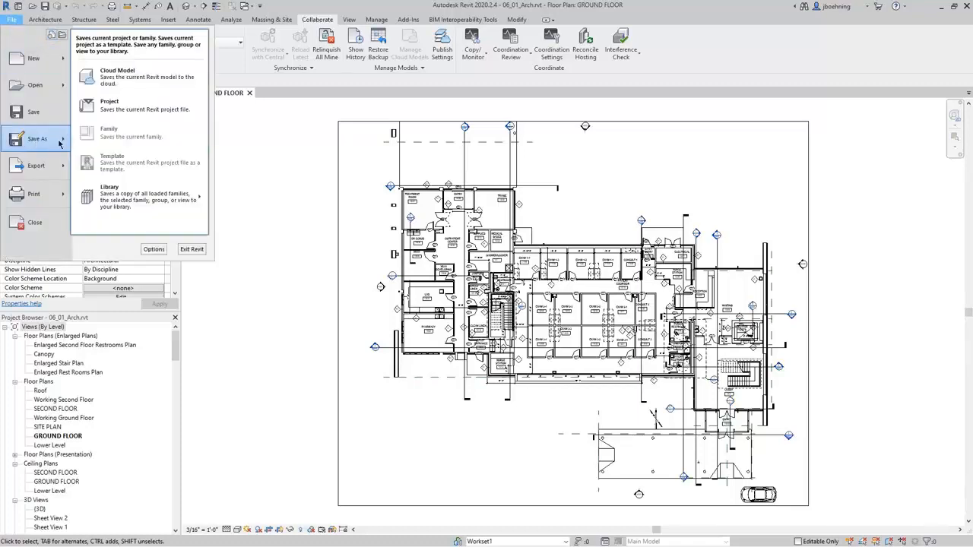
pyautogui.click(133, 110)
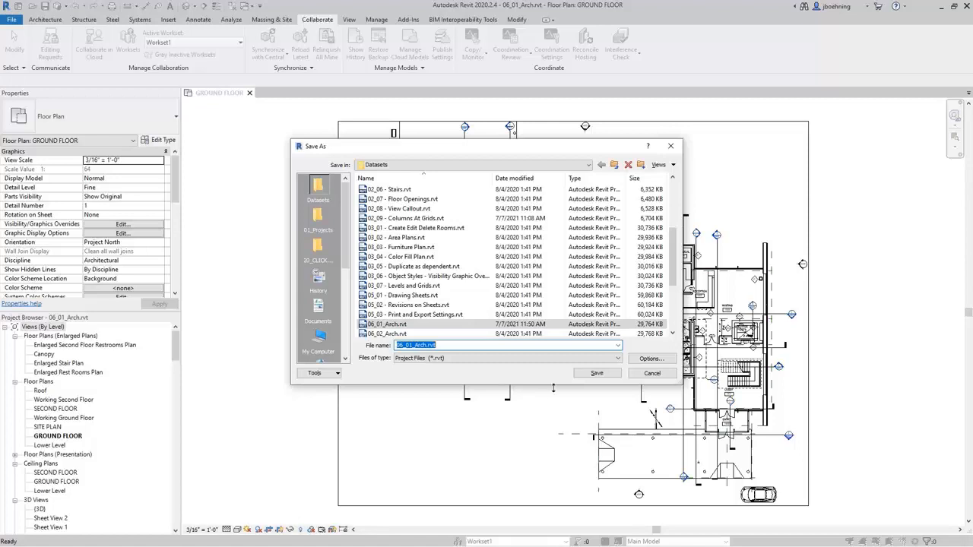
pyautogui.click(650, 359)
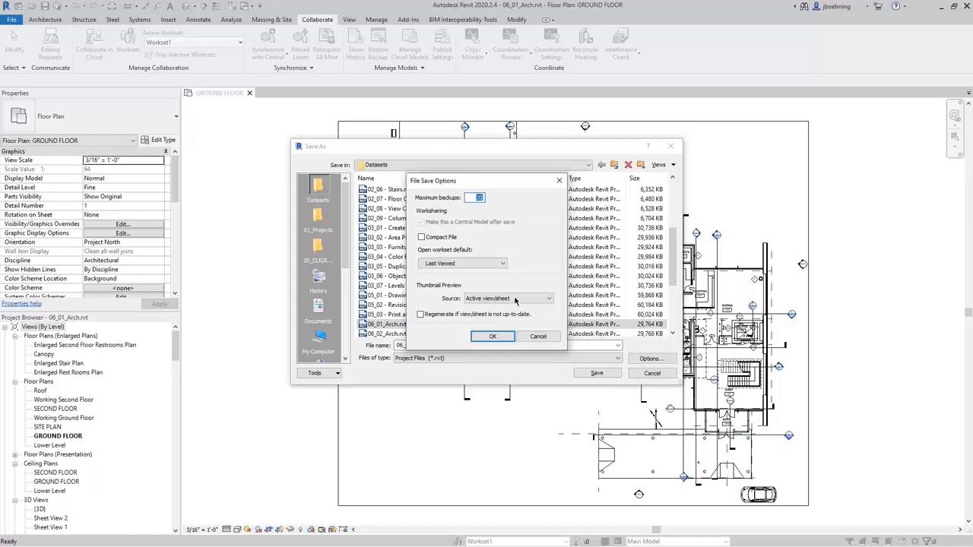
pyautogui.click(500, 337)
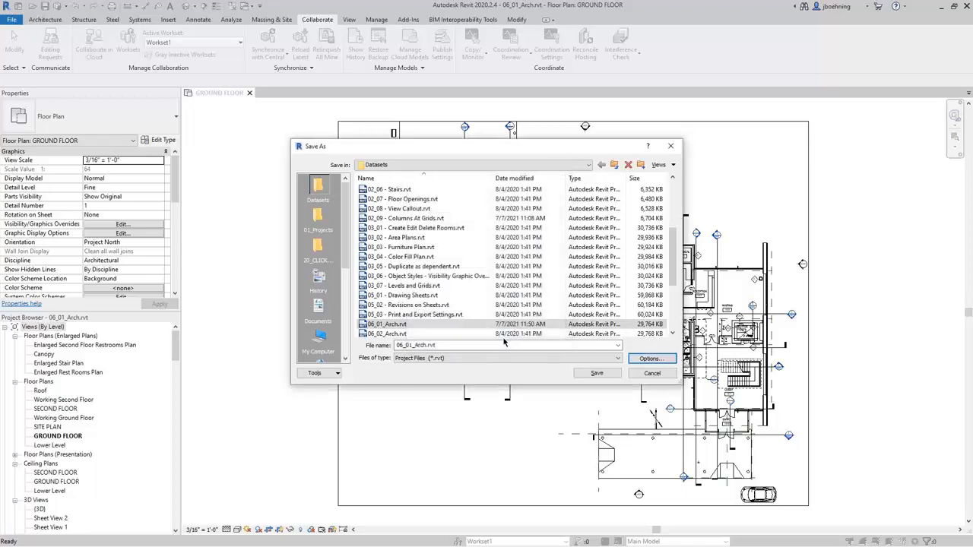
pyautogui.click(596, 373)
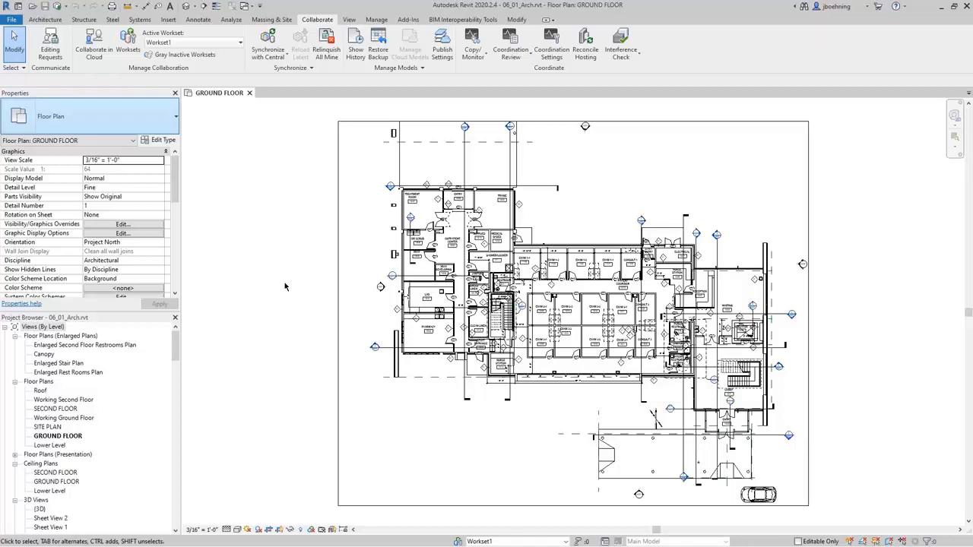
# Step: Close the central model and open 06_01_Arch.rvt from the Datasets folder as a new local copy
pyautogui.click(12, 19)
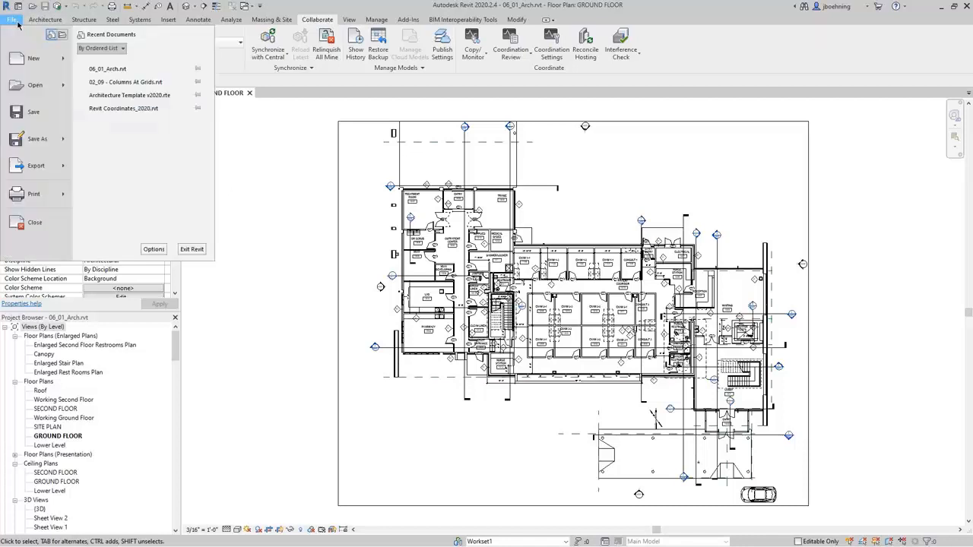
pyautogui.click(54, 222)
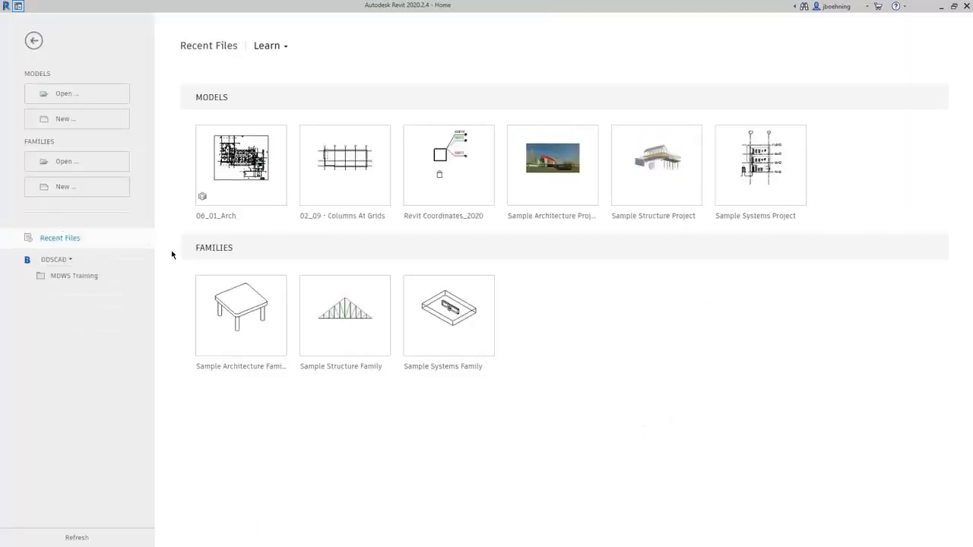
pyautogui.click(104, 101)
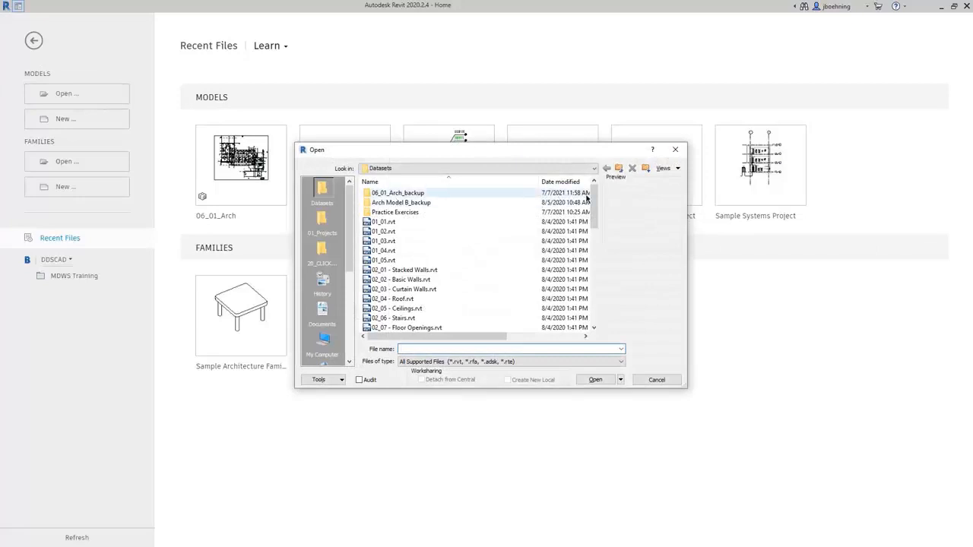
pyautogui.moveTo(595, 199); pyautogui.dragTo(598, 278)
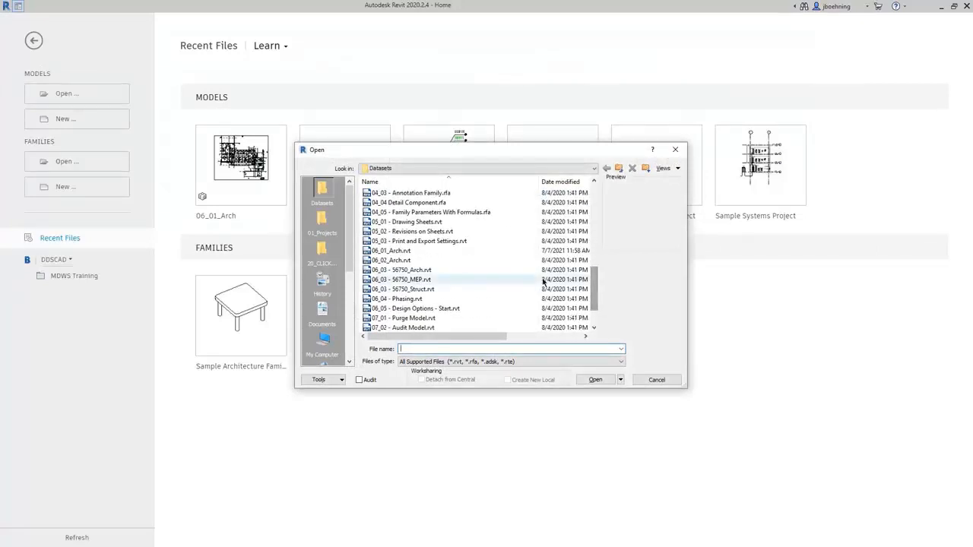
pyautogui.click(400, 252)
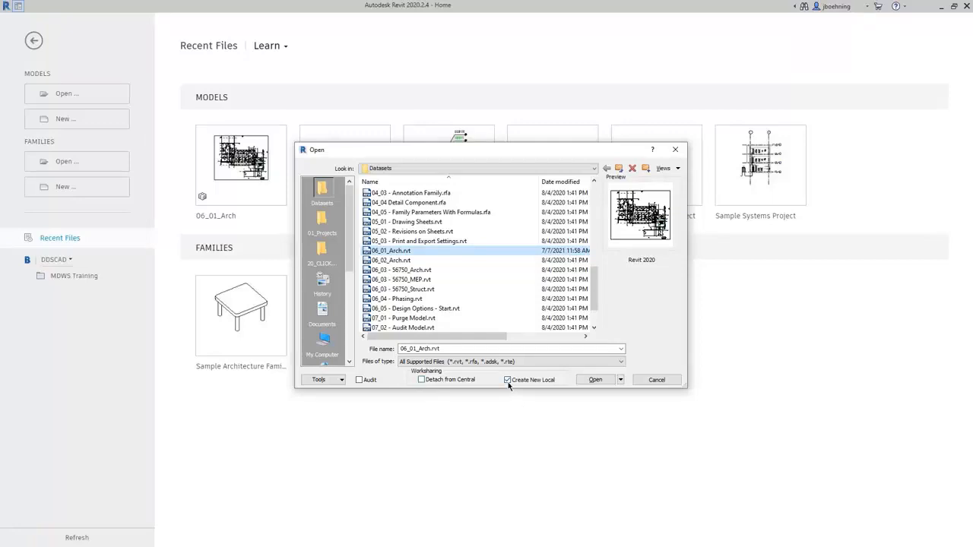
pyautogui.click(595, 380)
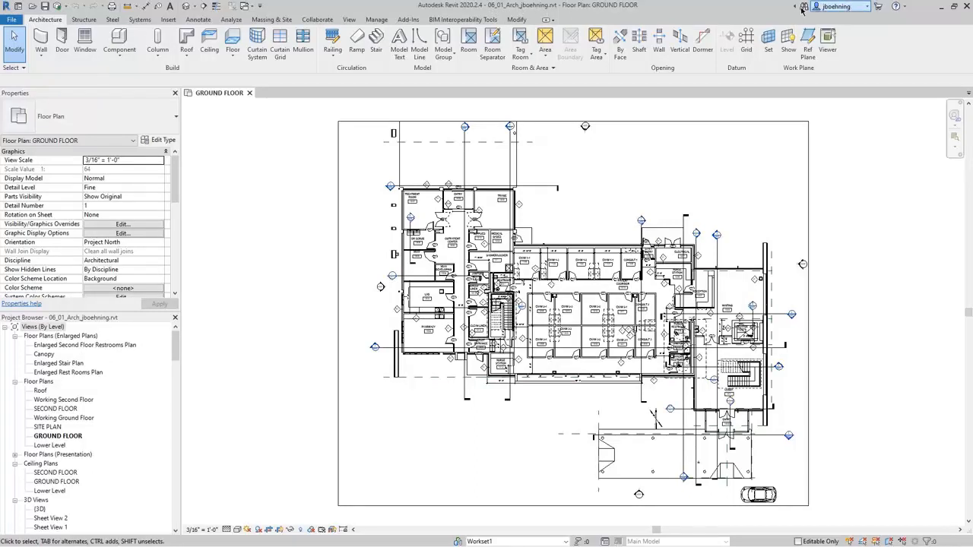
# Step: Check the default path for user files in the file location options, leaving the options without changes
pyautogui.click(13, 21)
pyautogui.click(150, 251)
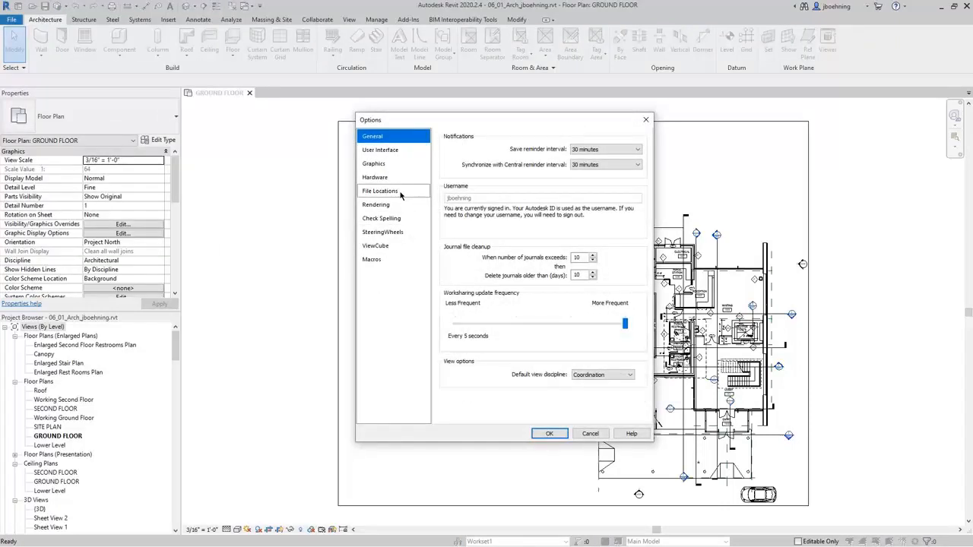
pyautogui.click(401, 194)
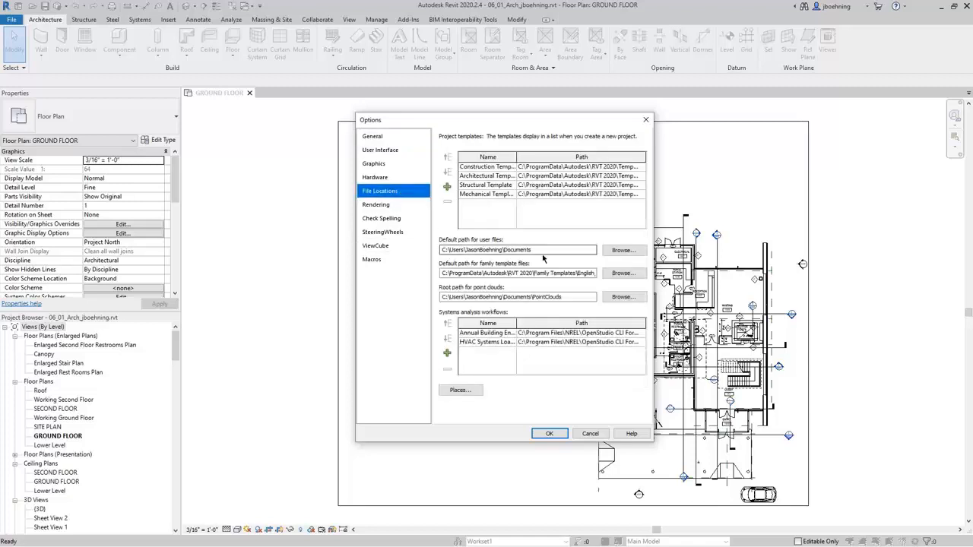
pyautogui.moveTo(535, 249); pyautogui.dragTo(436, 250)
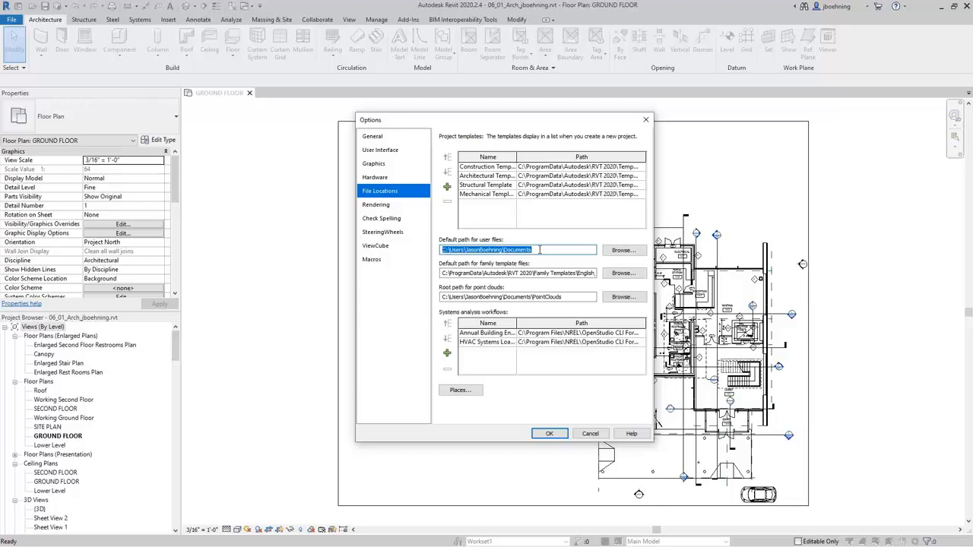
pyautogui.click(593, 435)
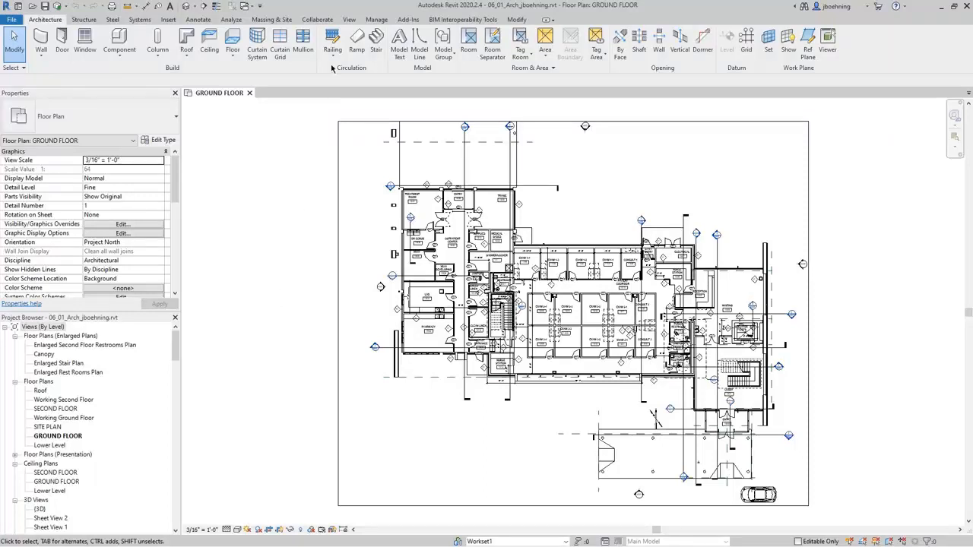
# Step: Create a new workset named Core and Shell that is visible in all views
pyautogui.click(323, 21)
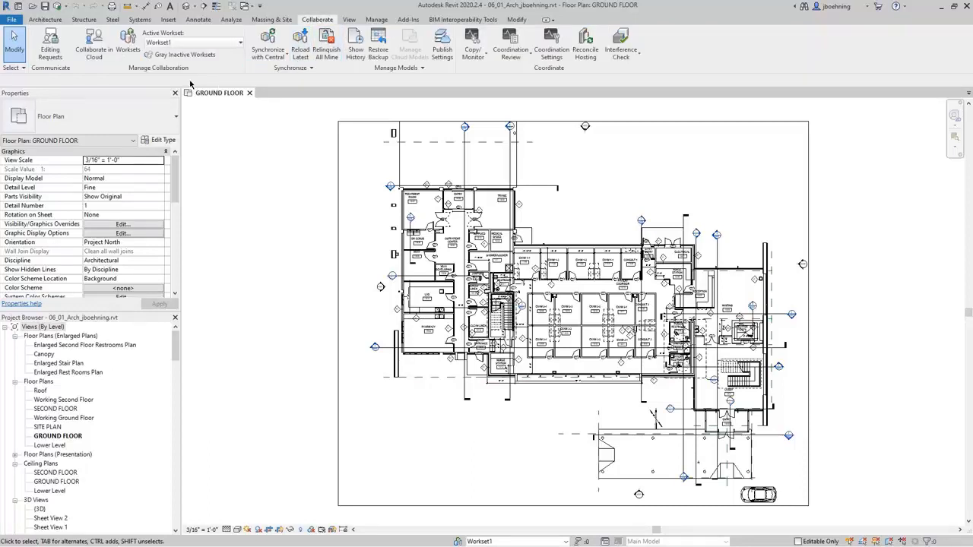
pyautogui.click(131, 53)
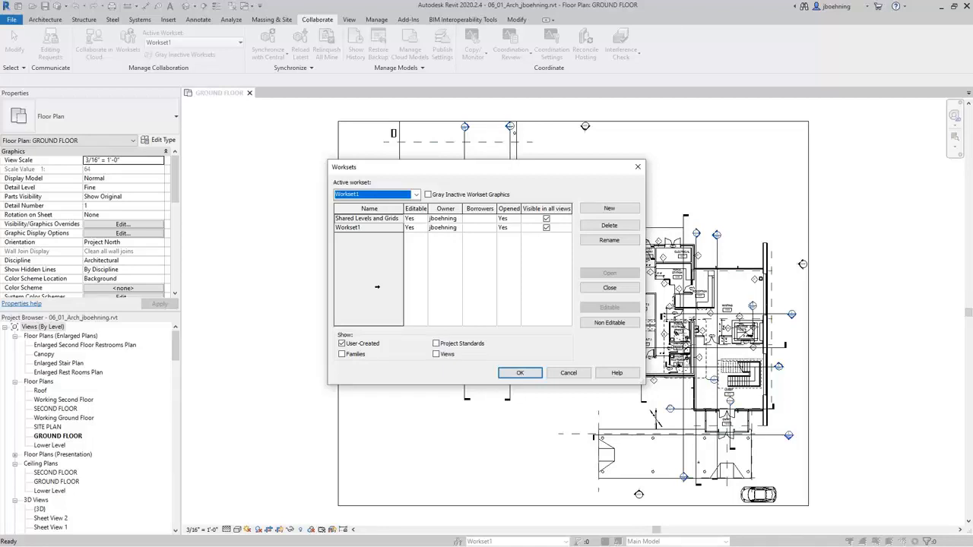
pyautogui.click(610, 212)
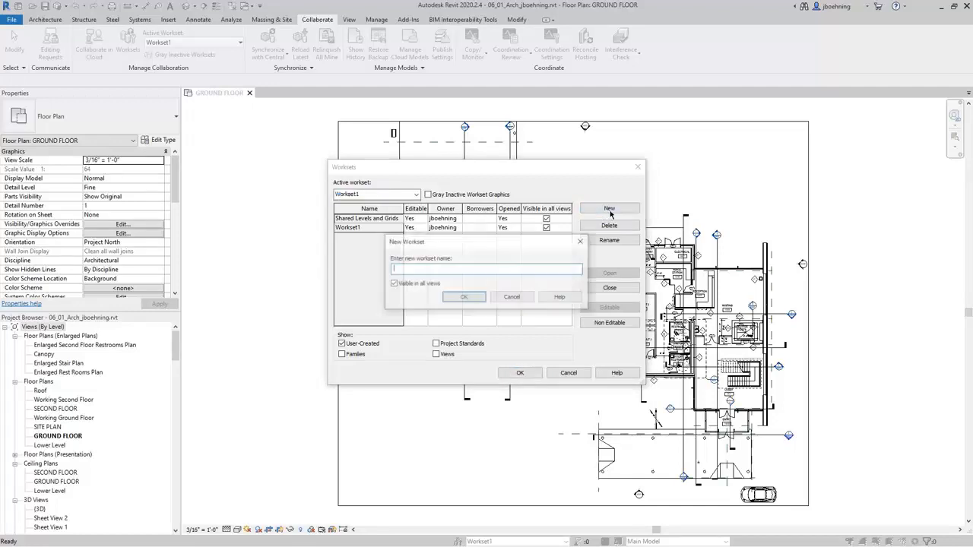
pyautogui.write('Co')
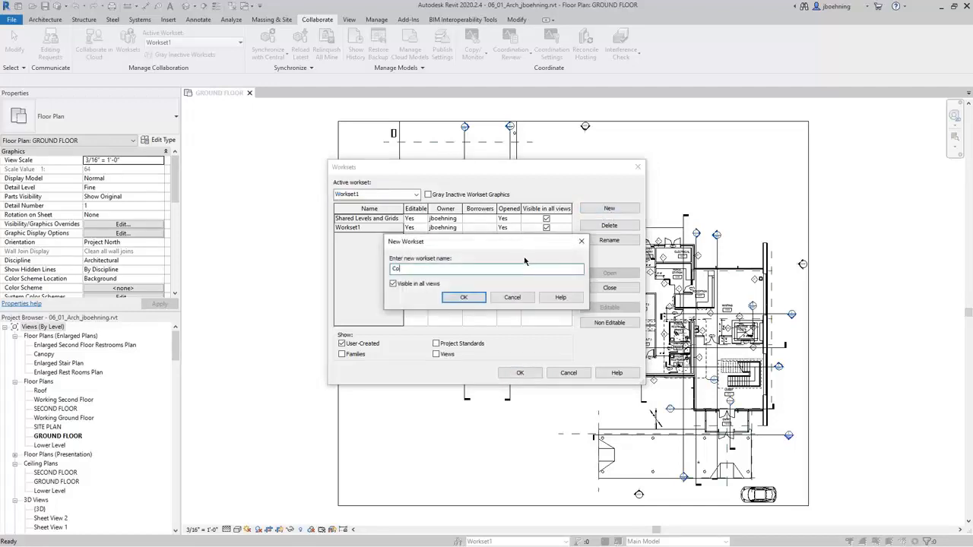
pyautogui.write('re and Shell')
pyautogui.click(461, 299)
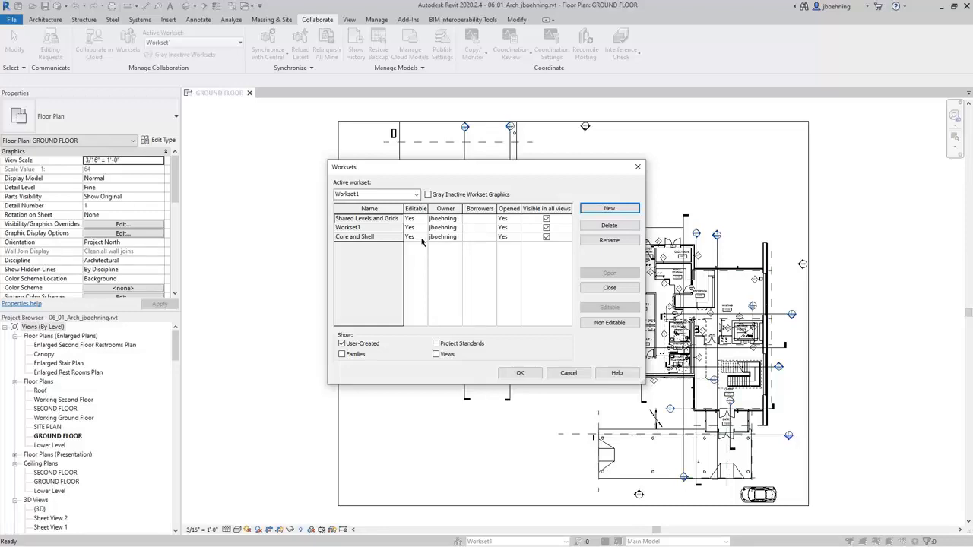
# Step: Try to make the Core and Shell workset non-editable
pyautogui.click(414, 241)
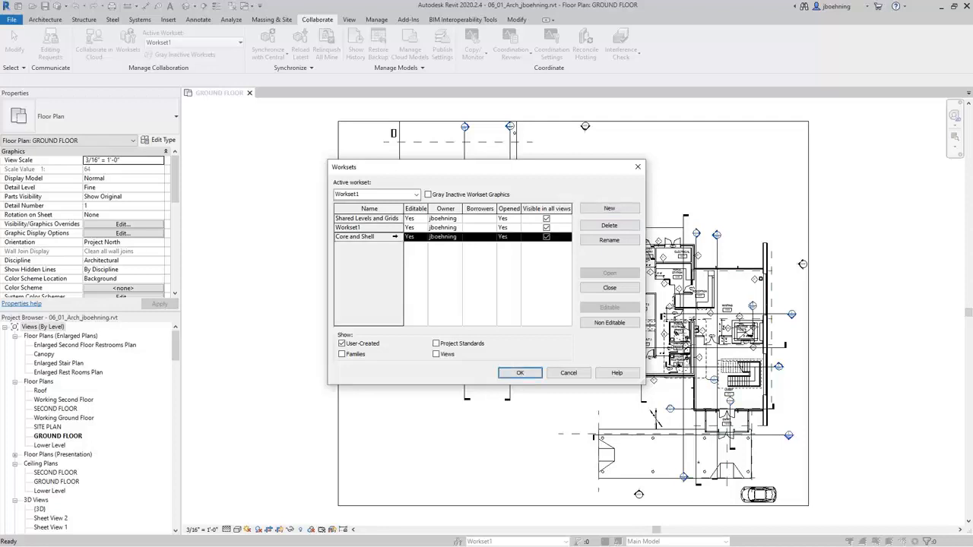
pyautogui.click(416, 237)
pyautogui.click(423, 238)
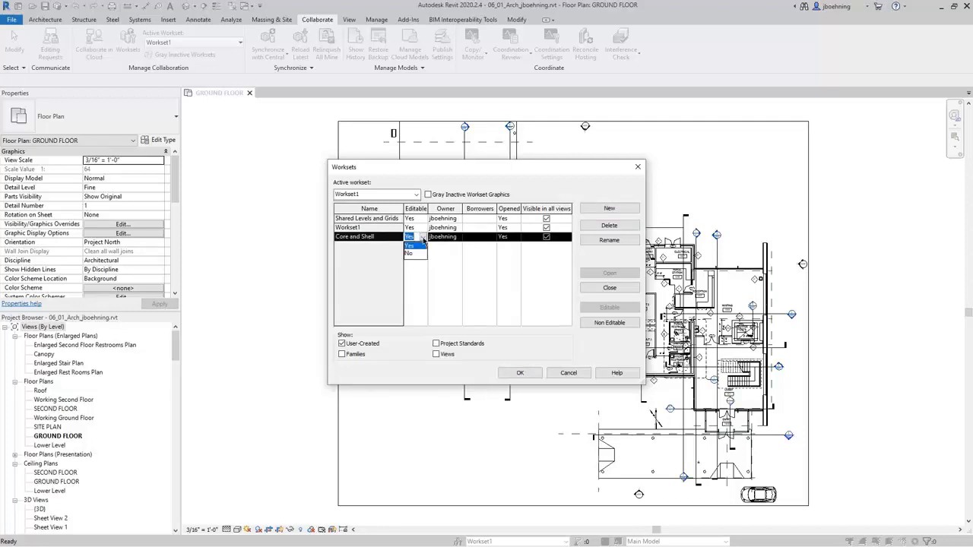
pyautogui.click(426, 242)
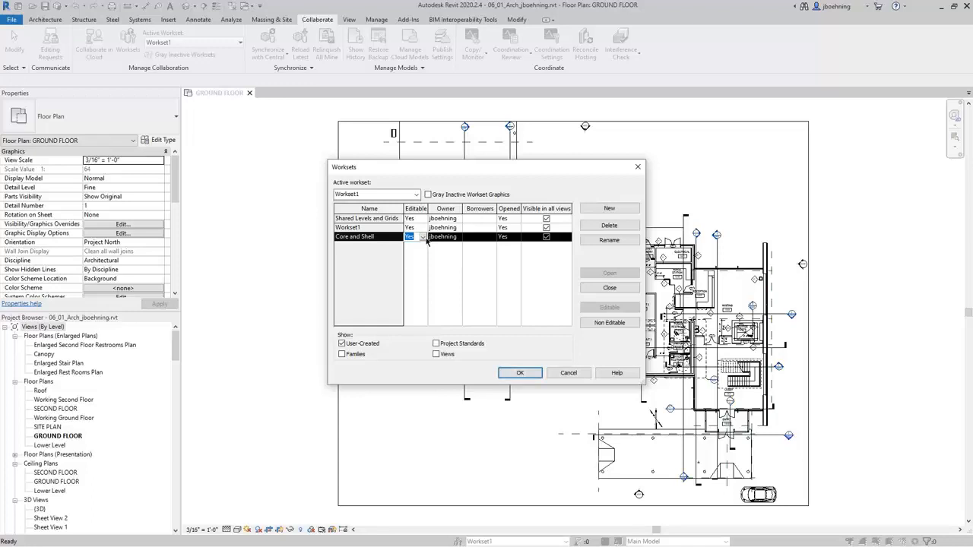
pyautogui.click(614, 325)
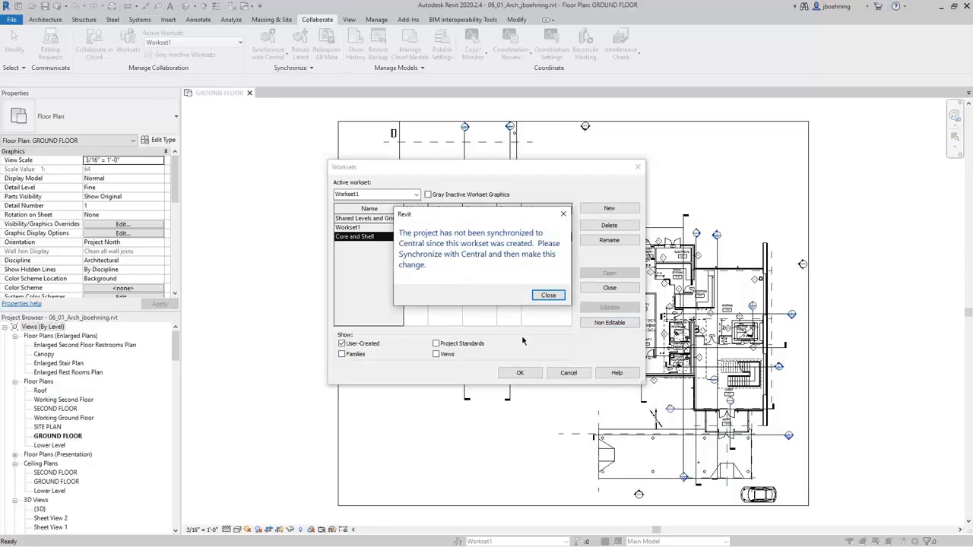
pyautogui.click(547, 296)
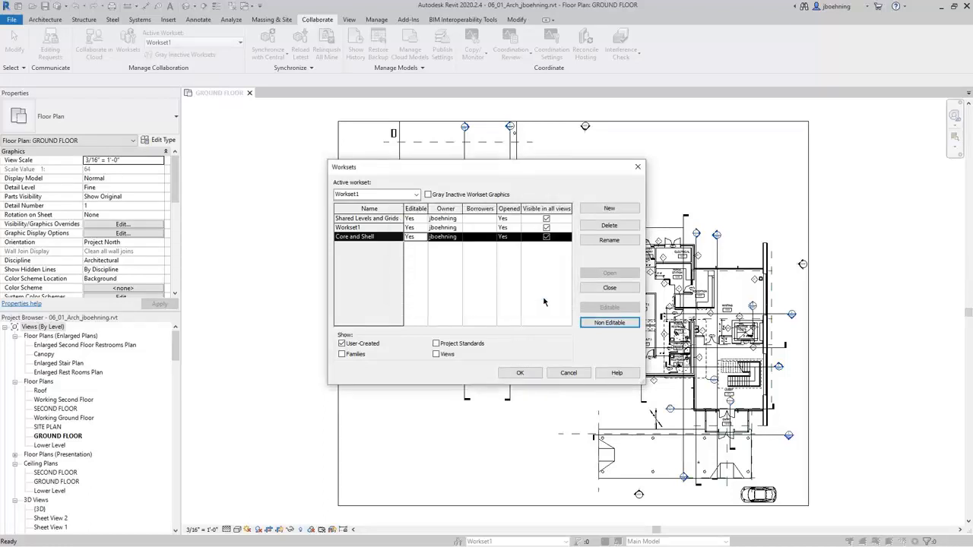
# Step: Make Core and Shell the active workset and synchronize with central, relinquishing the user-created worksets
pyautogui.click(528, 378)
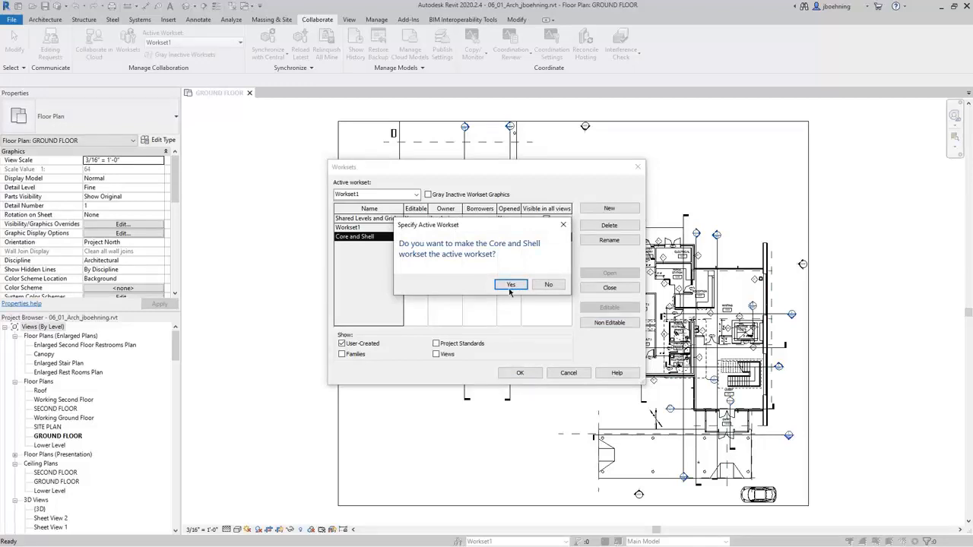
pyautogui.click(510, 285)
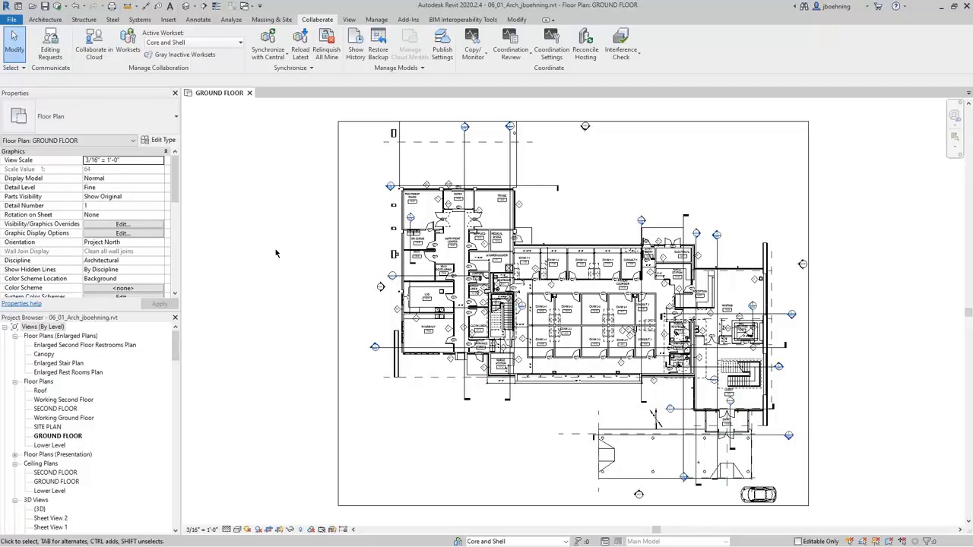
pyautogui.click(275, 42)
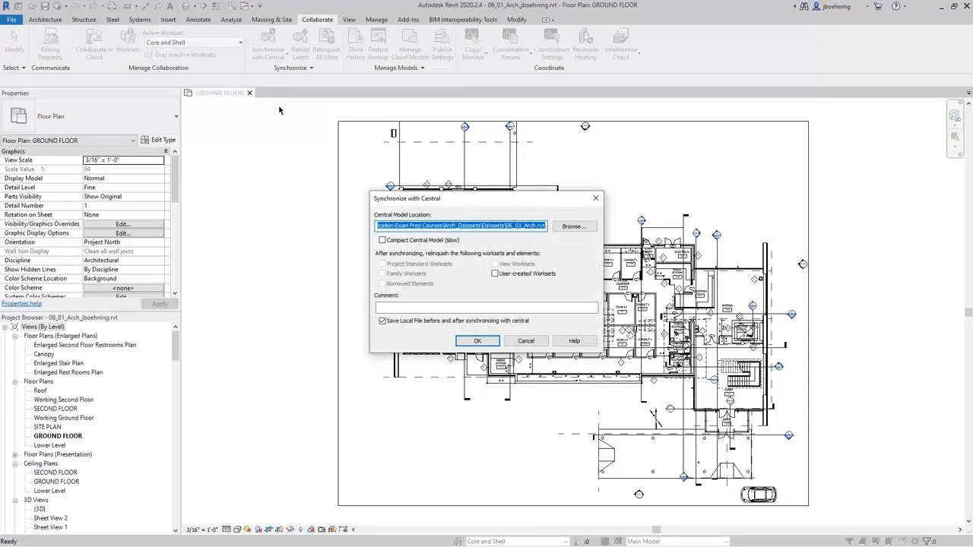
pyautogui.click(495, 275)
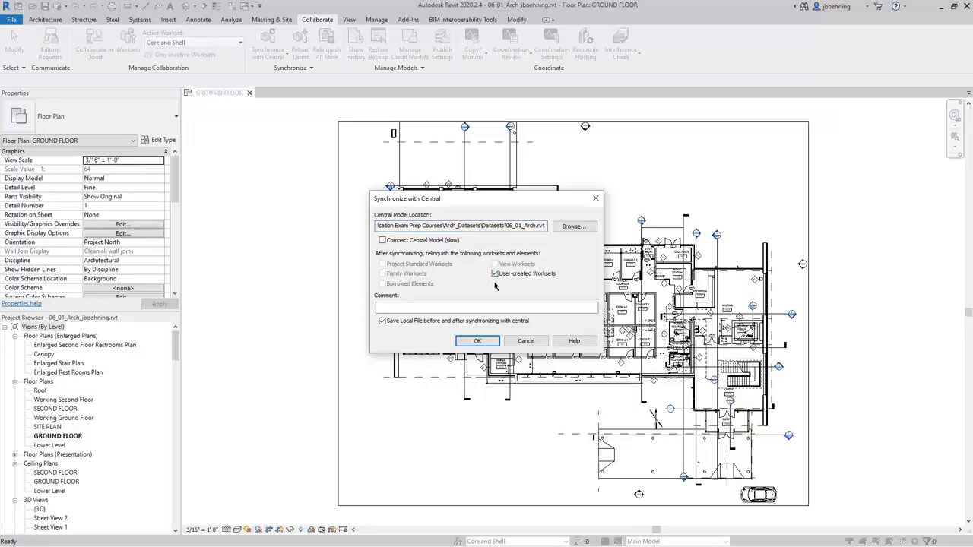
pyautogui.click(477, 341)
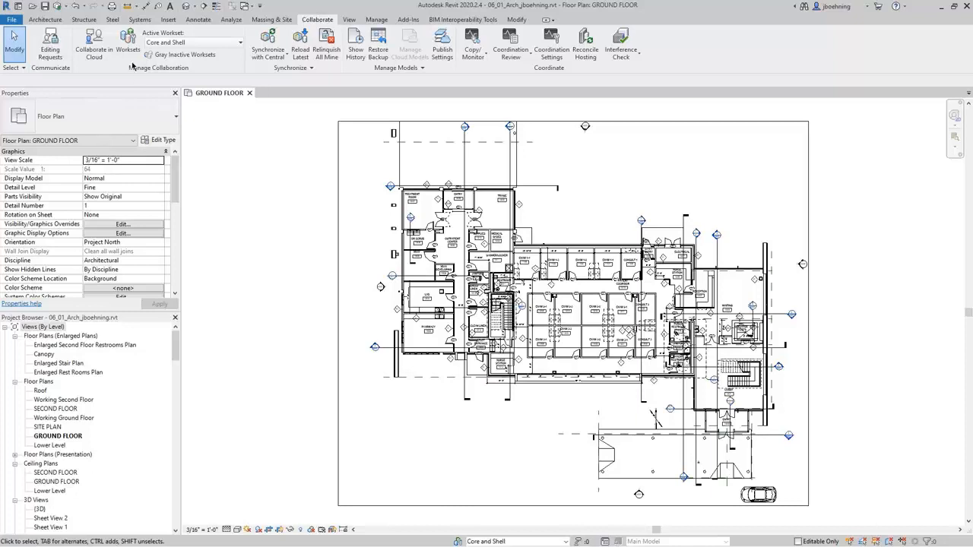
# Step: Create a new workset named Link - MEP that is visible in all views
pyautogui.click(127, 44)
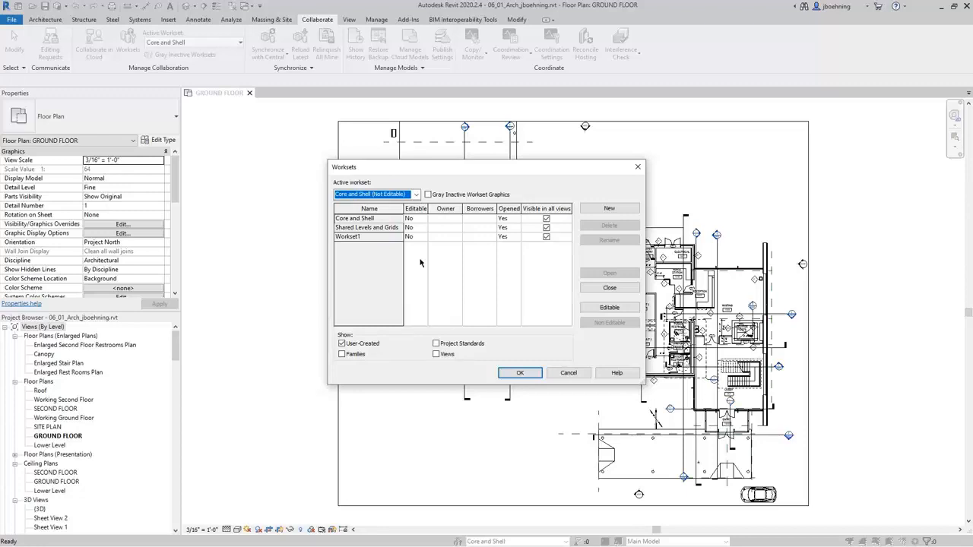
pyautogui.click(389, 238)
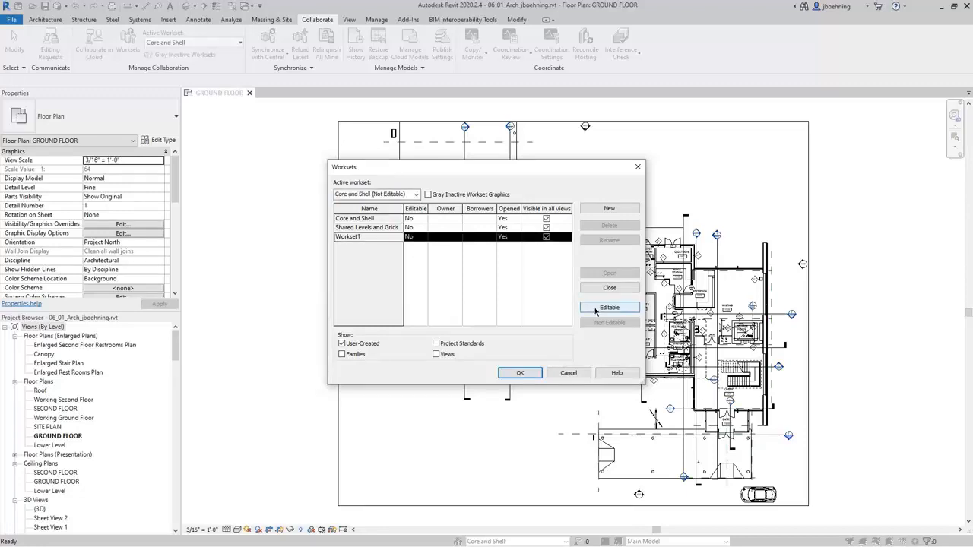
pyautogui.click(415, 238)
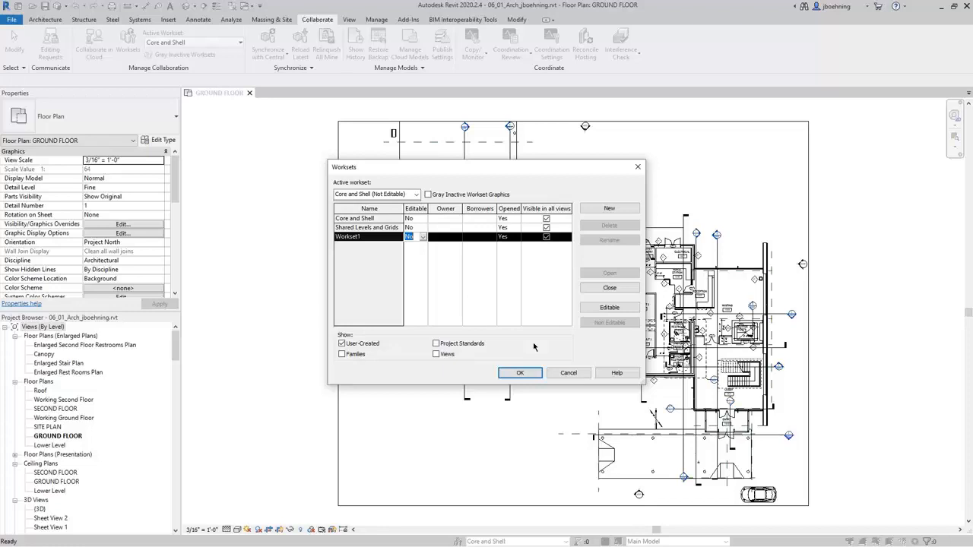
pyautogui.click(613, 210)
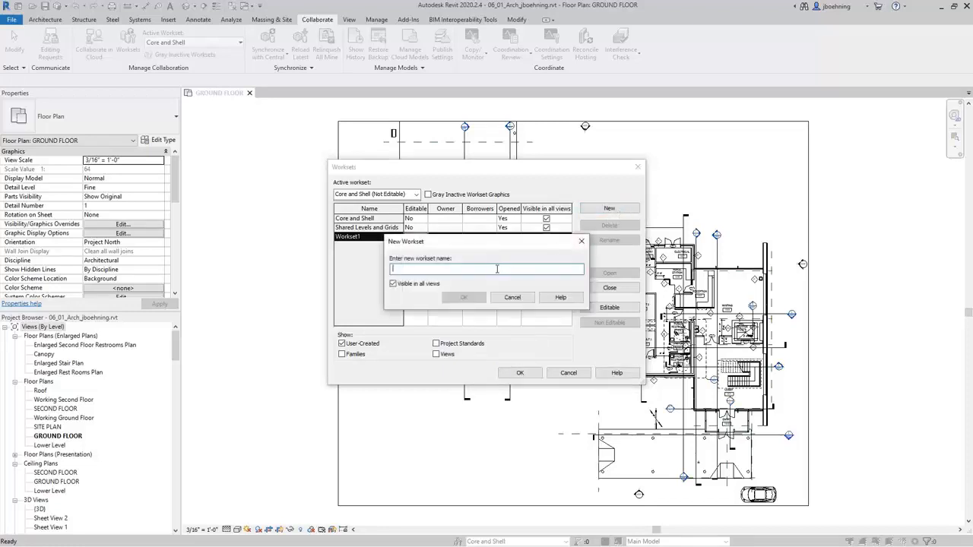
pyautogui.write('Li')
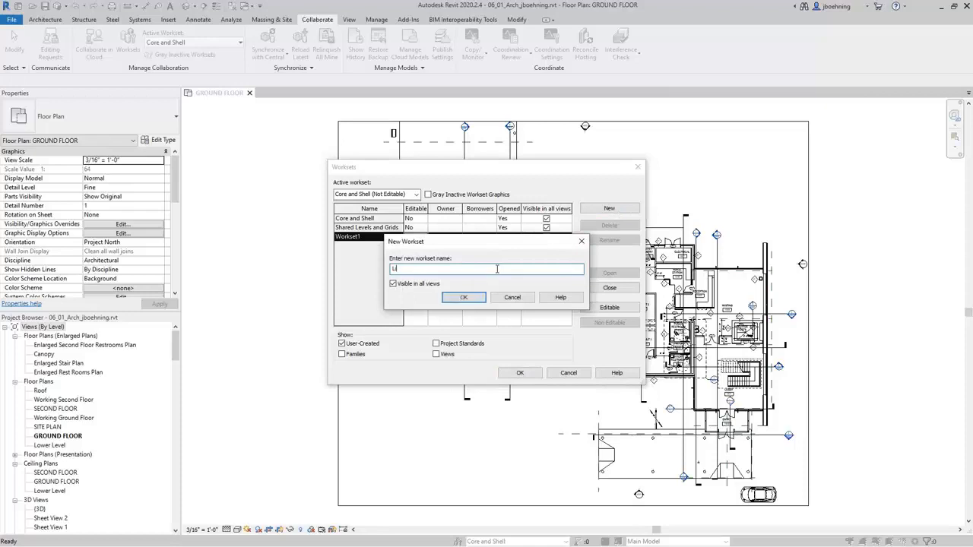
pyautogui.write('nk - MEP')
pyautogui.click(471, 298)
# Step: Create another workset named Link - Structural that is visible in all views
pyautogui.click(602, 211)
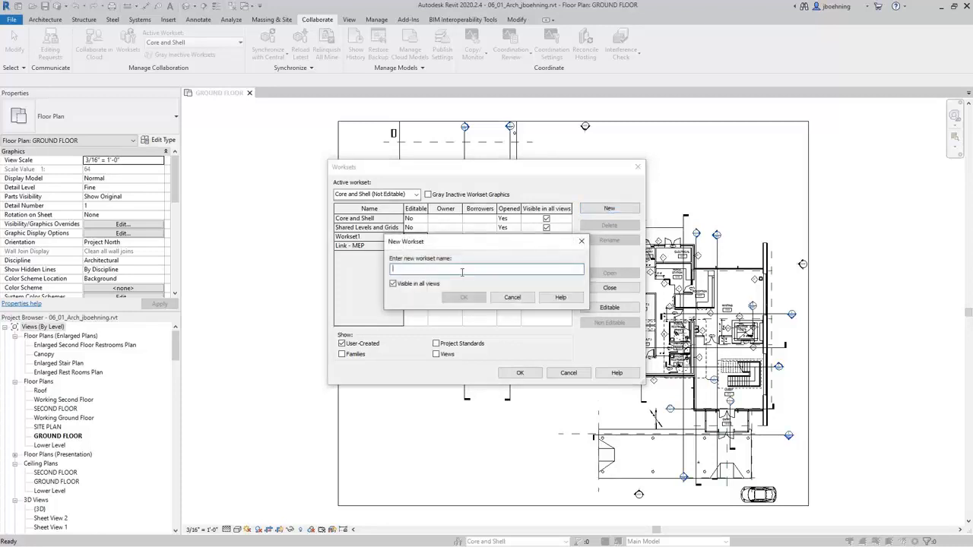
pyautogui.write('Link -')
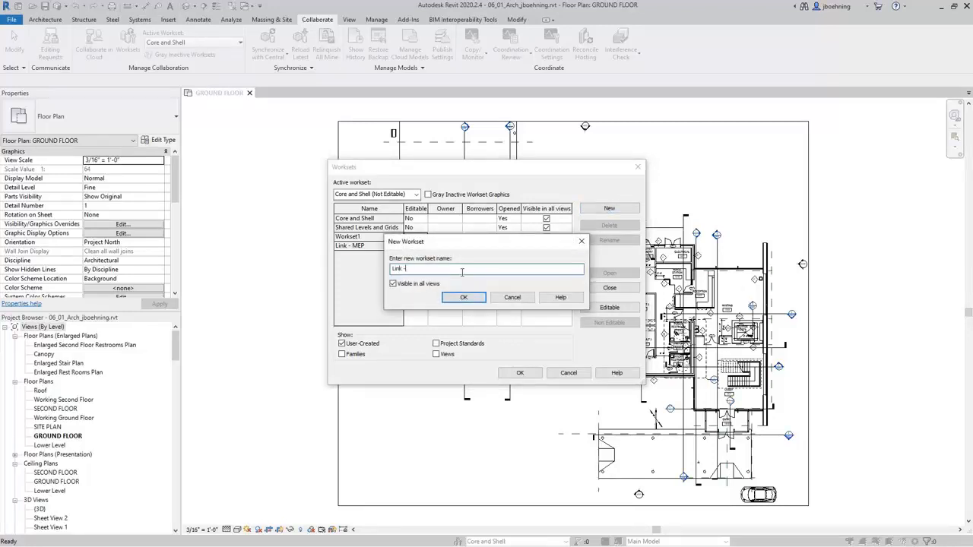
pyautogui.write(' Structural')
pyautogui.click(463, 297)
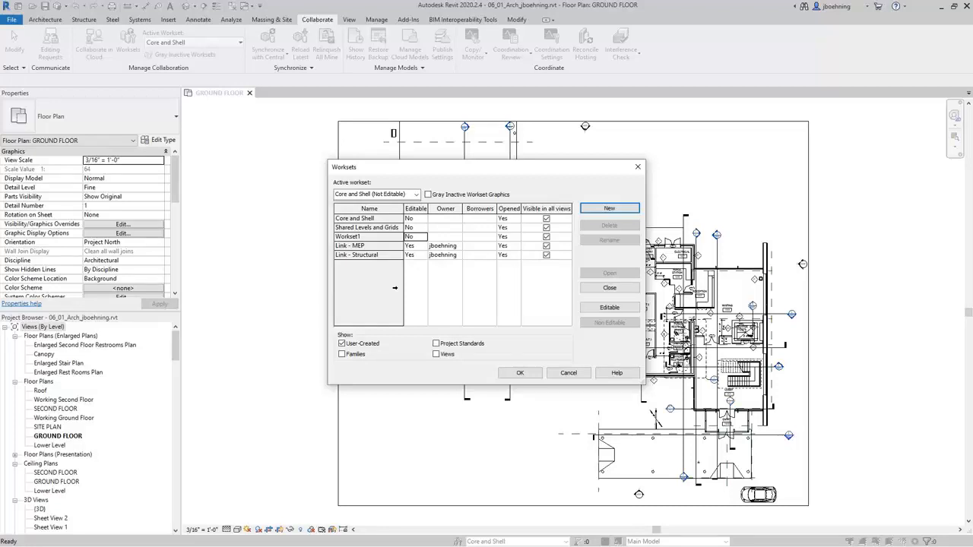
# Step: Close and reopen the Link - Structural workset, and accept the worksets without making it the active one
pyautogui.click(368, 256)
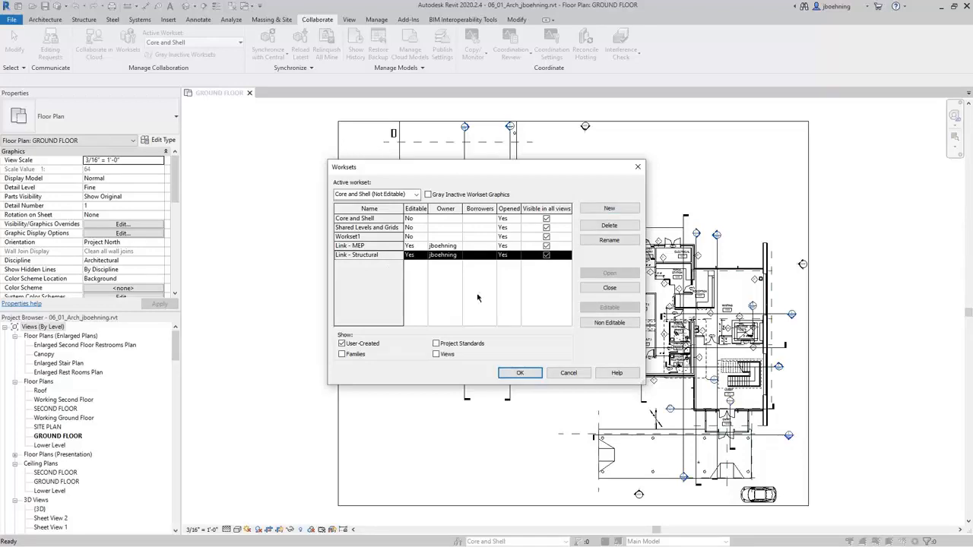
pyautogui.click(616, 290)
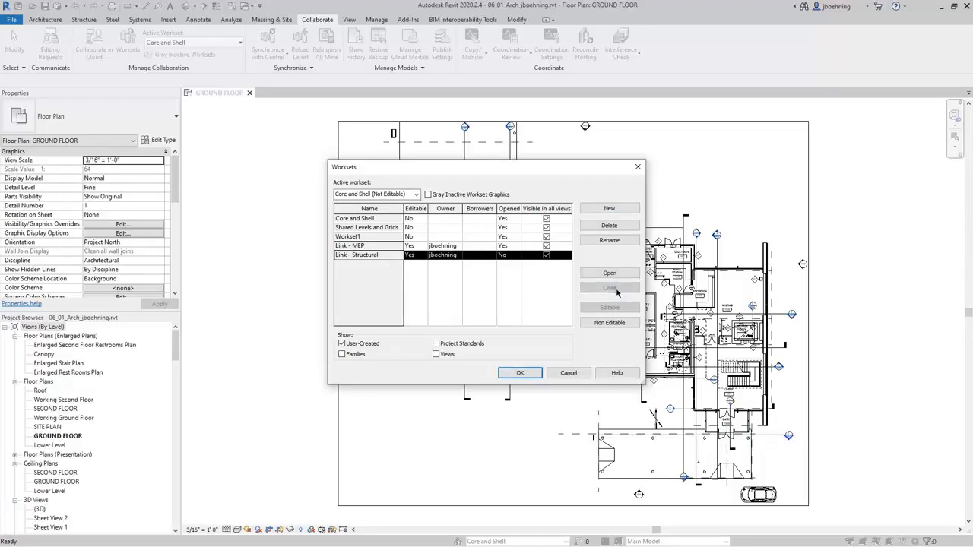
pyautogui.click(625, 274)
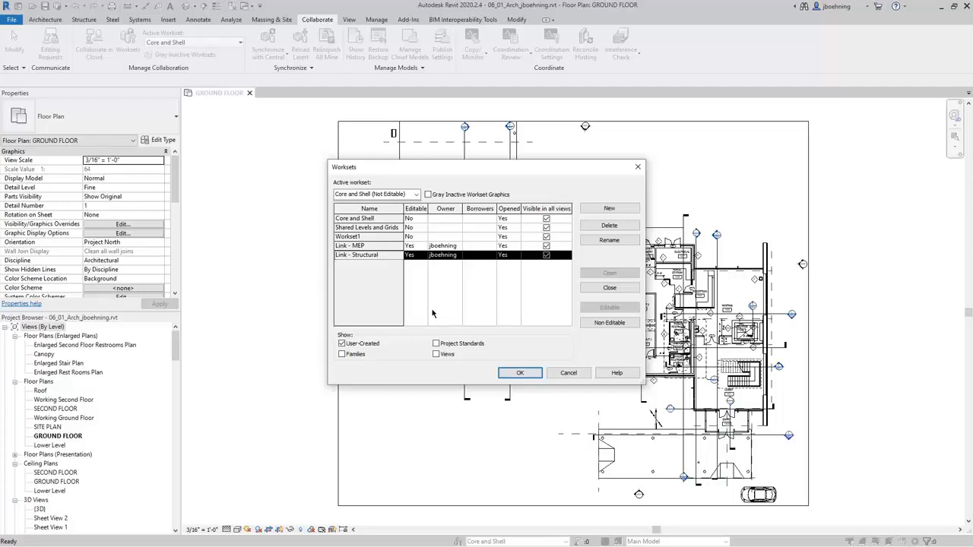
pyautogui.click(522, 373)
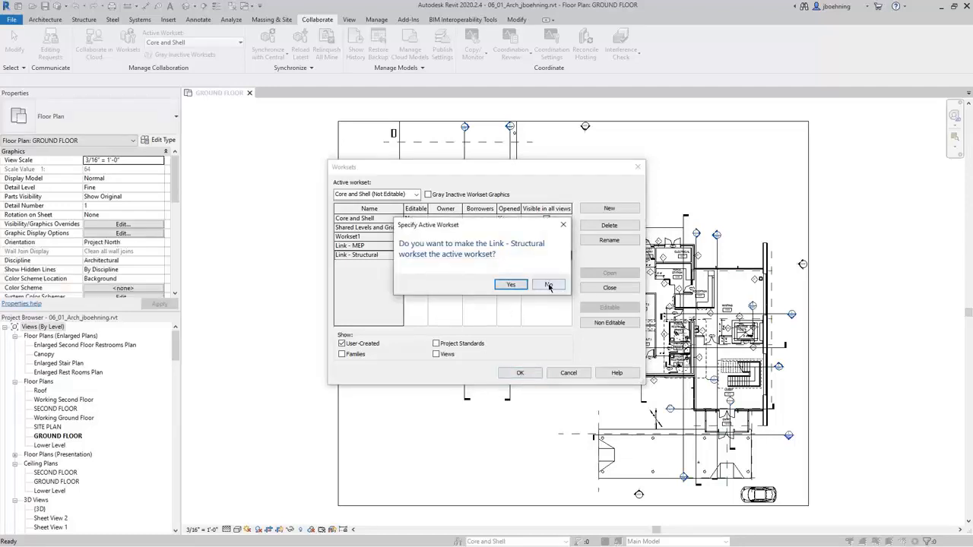
pyautogui.click(549, 287)
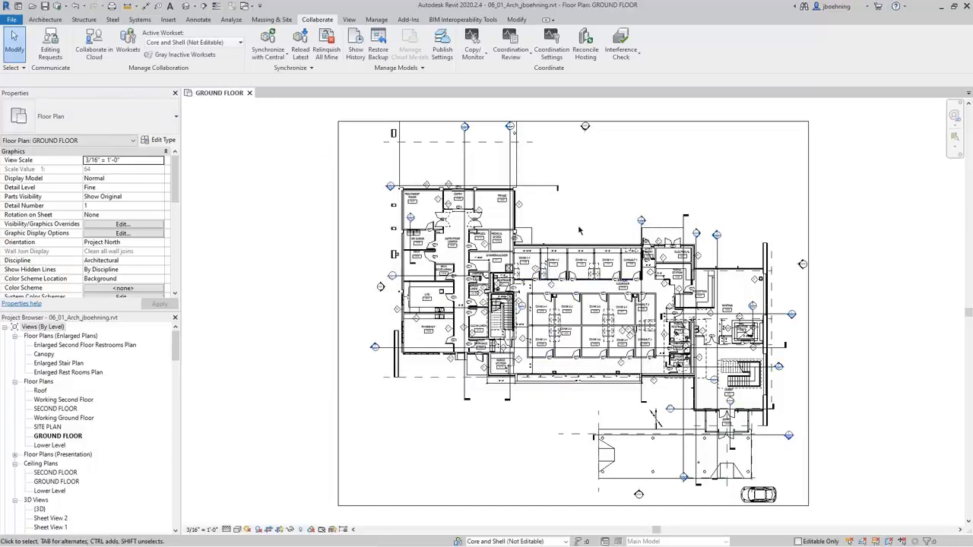
# Step: Assign the long exterior wall above exam rooms 1101 to 1104 to the Core and Shell workset
pyautogui.scroll(5, 579, 229)
pyautogui.scroll(2, 579, 230)
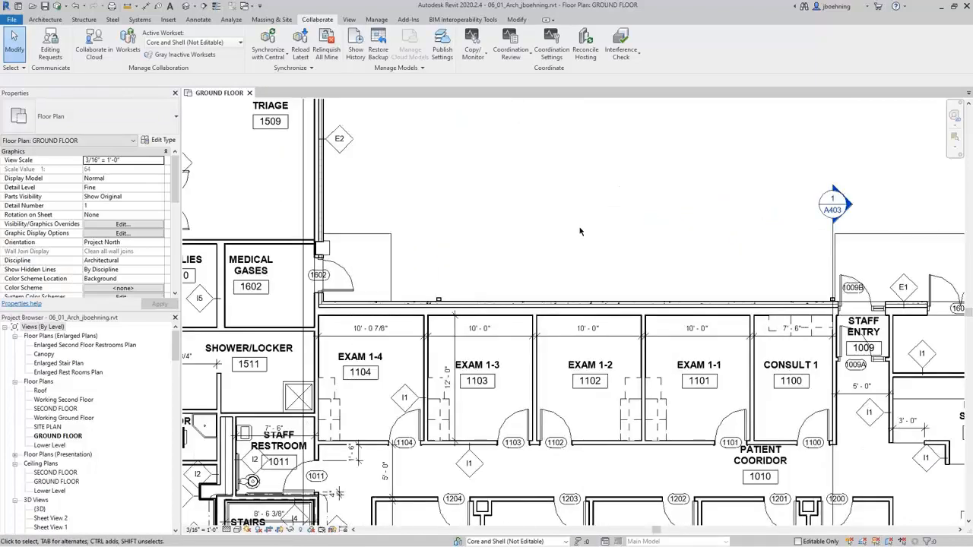
pyautogui.click(593, 304)
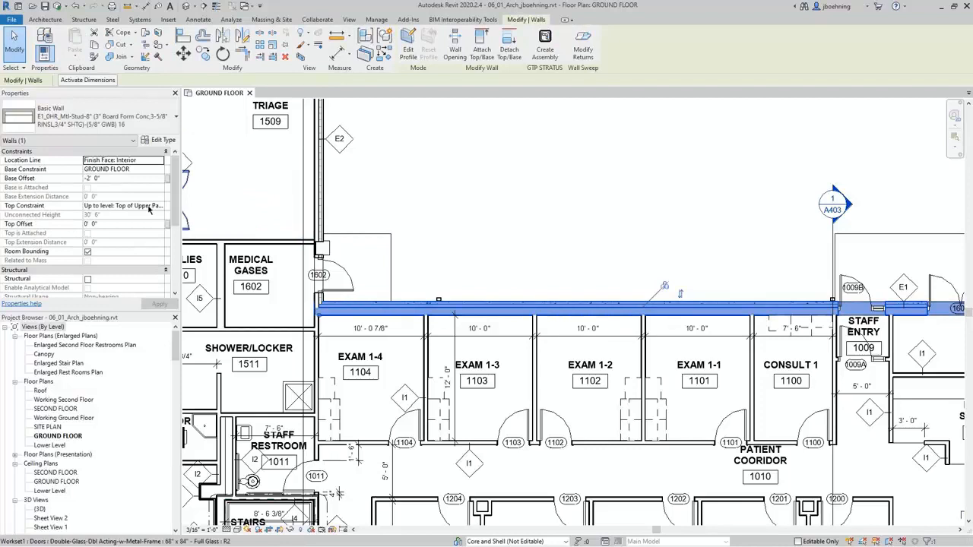
pyautogui.scroll(-1, 146, 211)
pyautogui.scroll(-5, 146, 210)
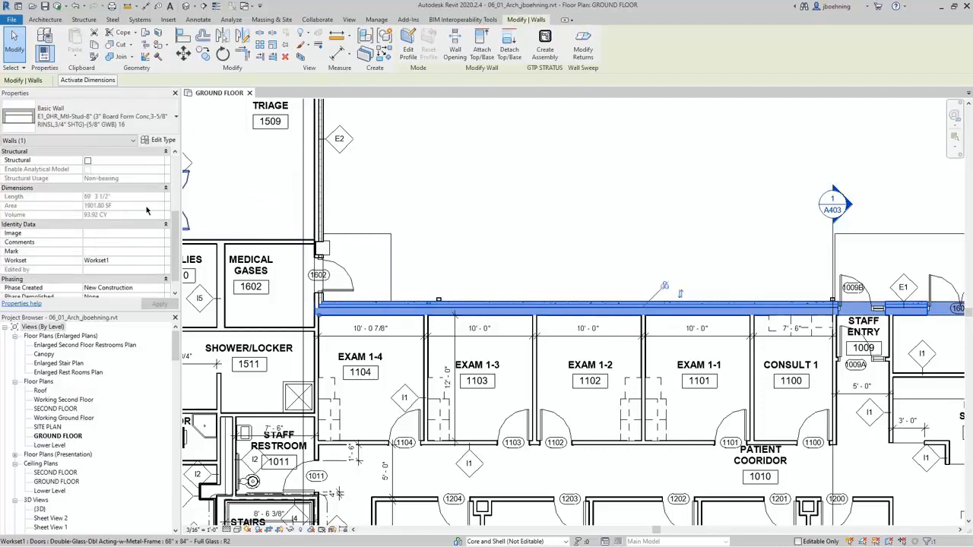
pyautogui.click(127, 262)
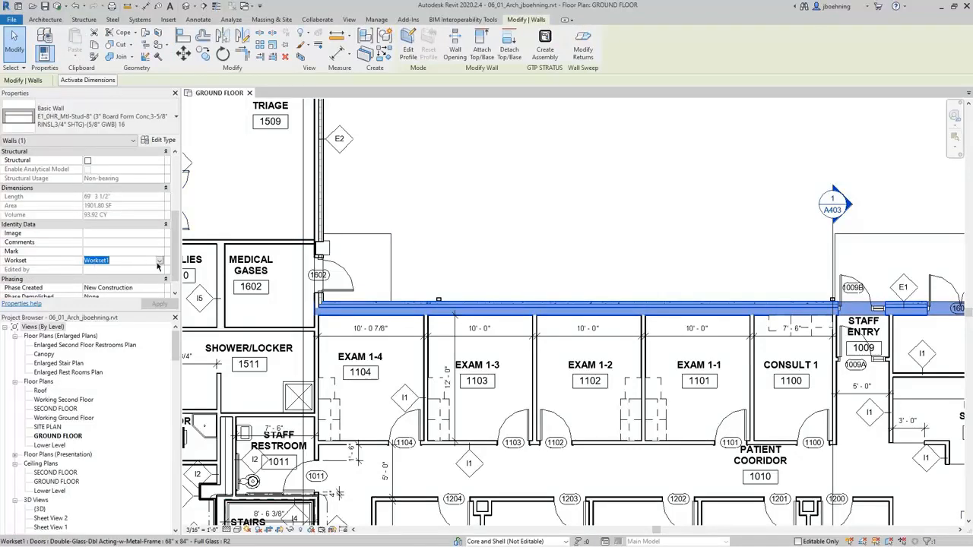
pyautogui.click(159, 261)
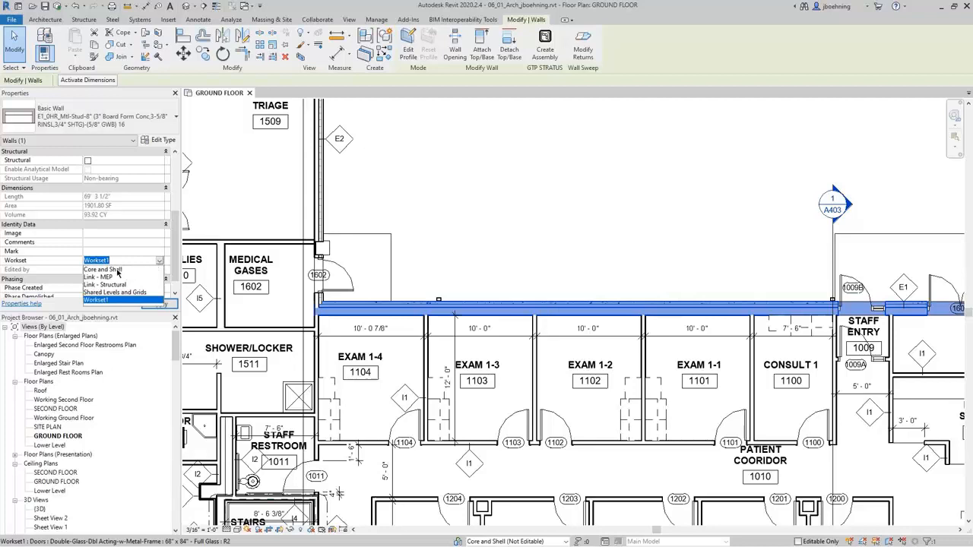
pyautogui.click(114, 270)
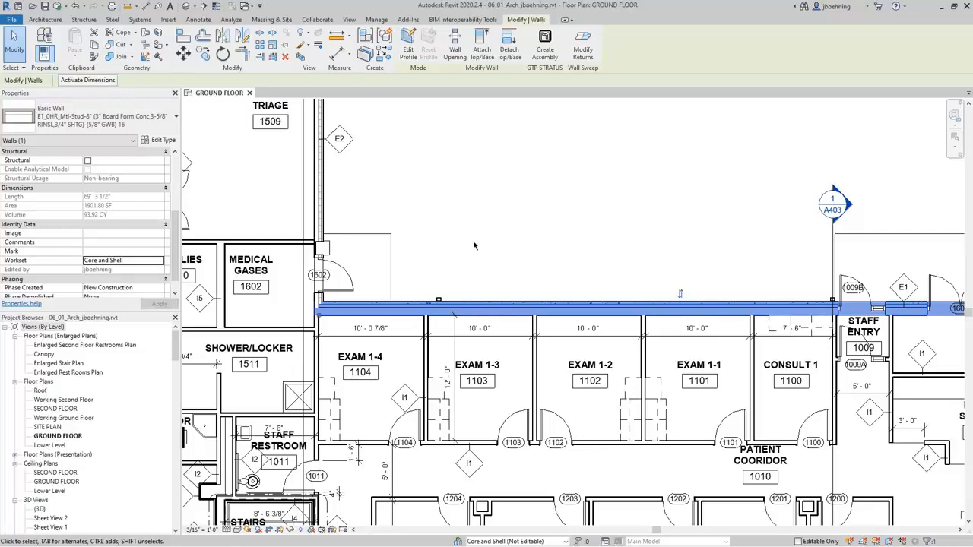
pyautogui.click(475, 246)
# Step: Assign the exterior wall beside the Triage room 1509 to the Core and Shell workset
pyautogui.scroll(-3, 474, 246)
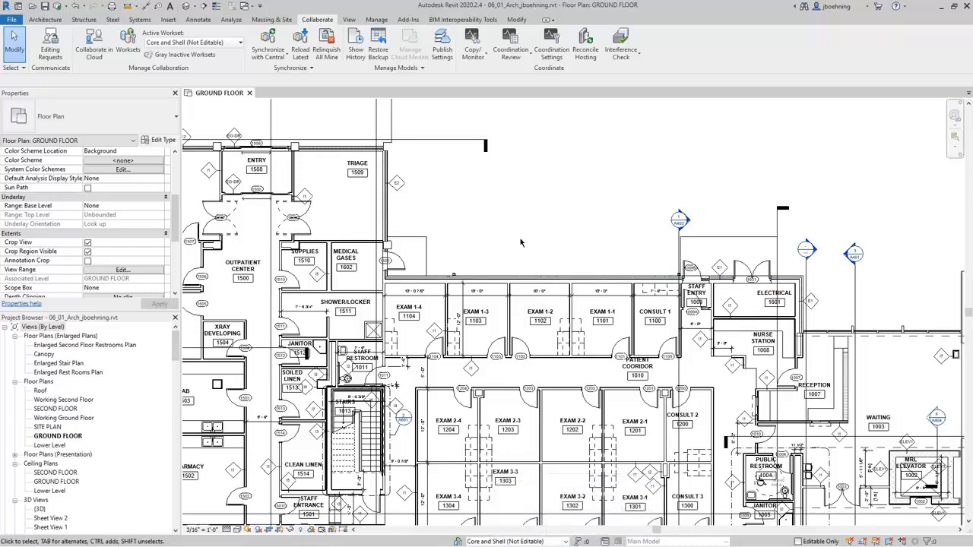
pyautogui.click(391, 222)
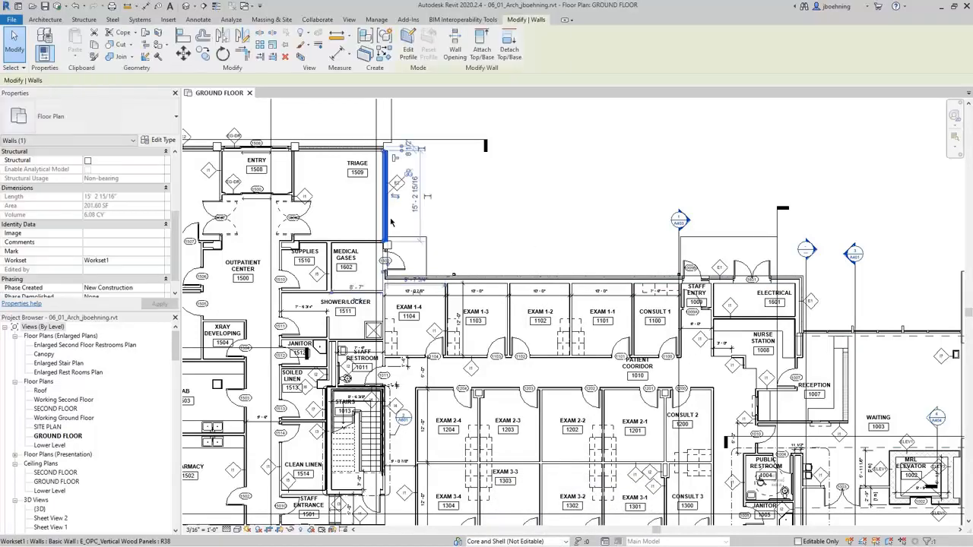
pyautogui.click(153, 263)
pyautogui.click(159, 261)
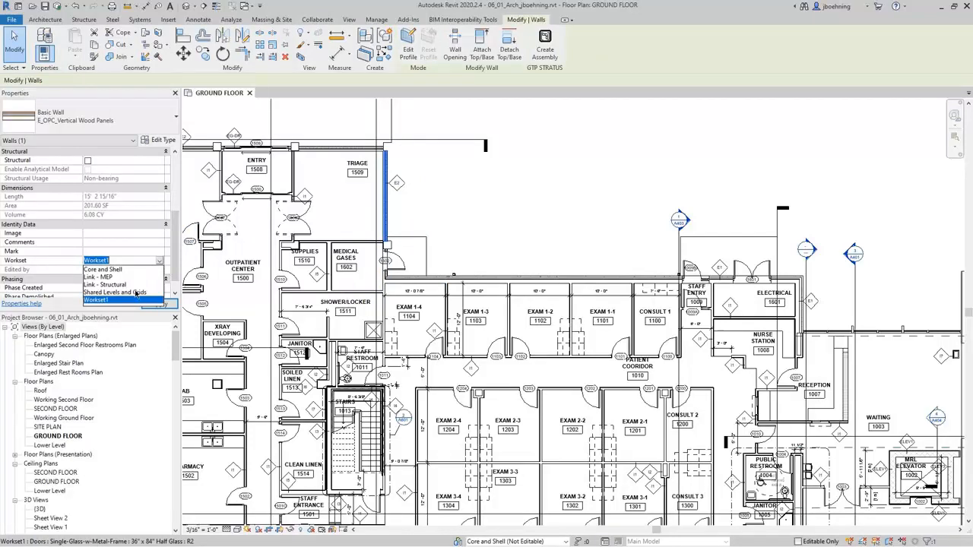
pyautogui.click(117, 271)
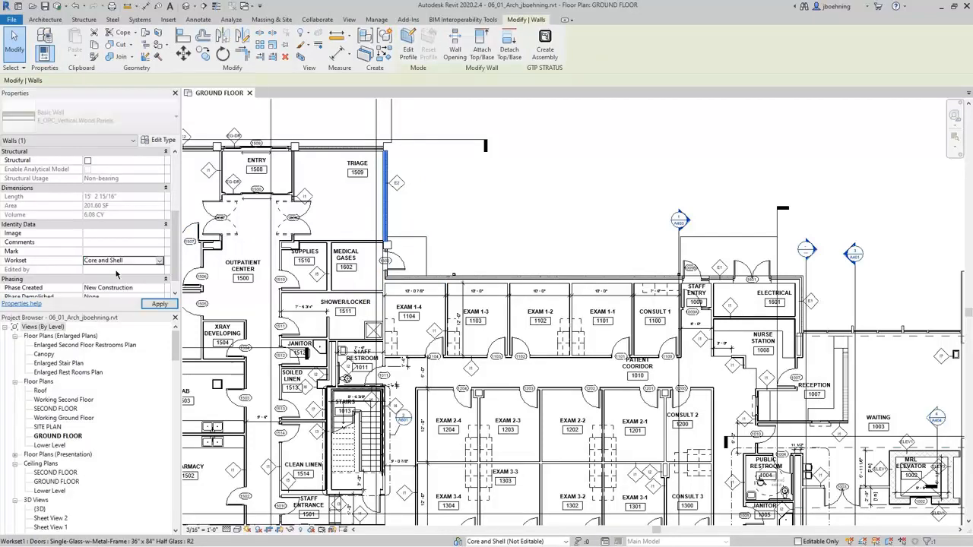
pyautogui.click(574, 246)
# Step: Turn on the Worksets worksharing display for the ground floor plan and inspect the reassigned walls' colour coding
pyautogui.scroll(-2, 559, 242)
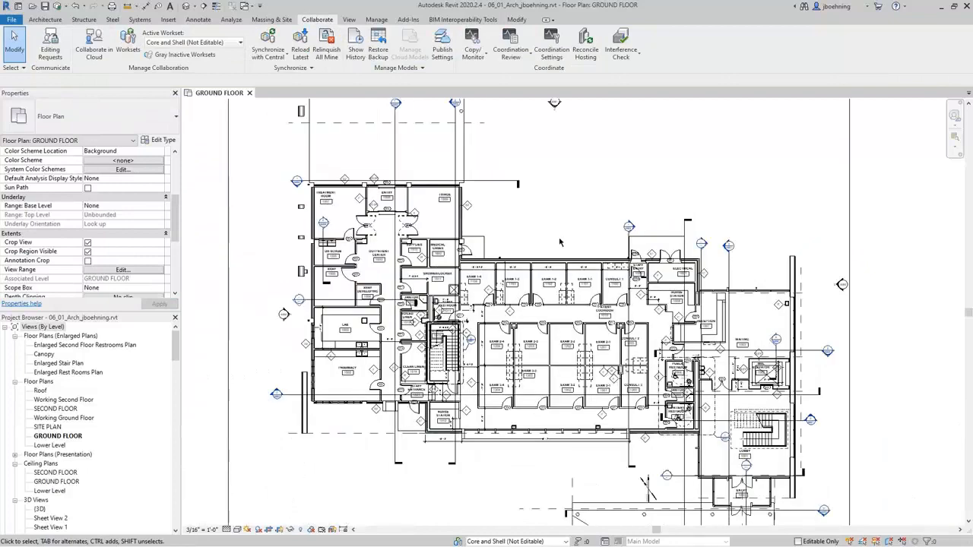
pyautogui.click(311, 531)
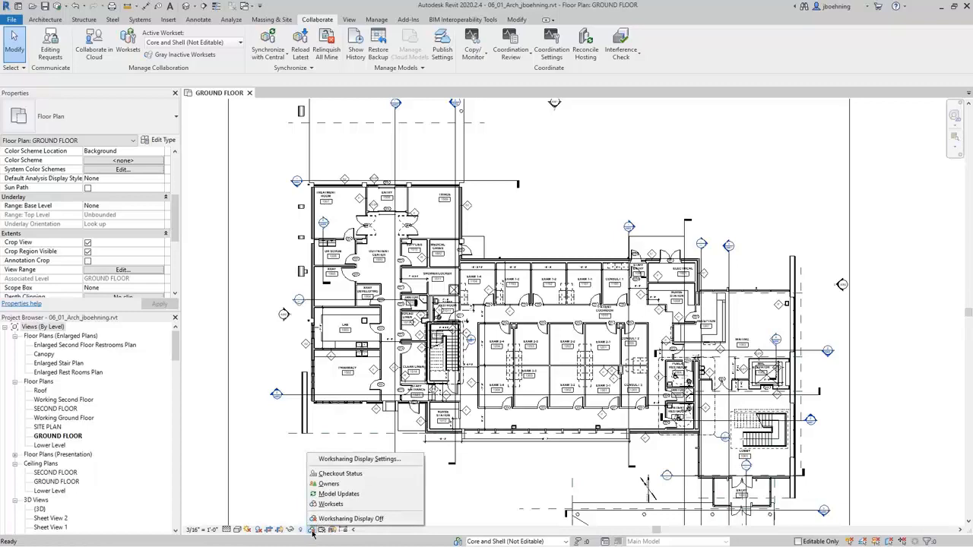
pyautogui.click(365, 505)
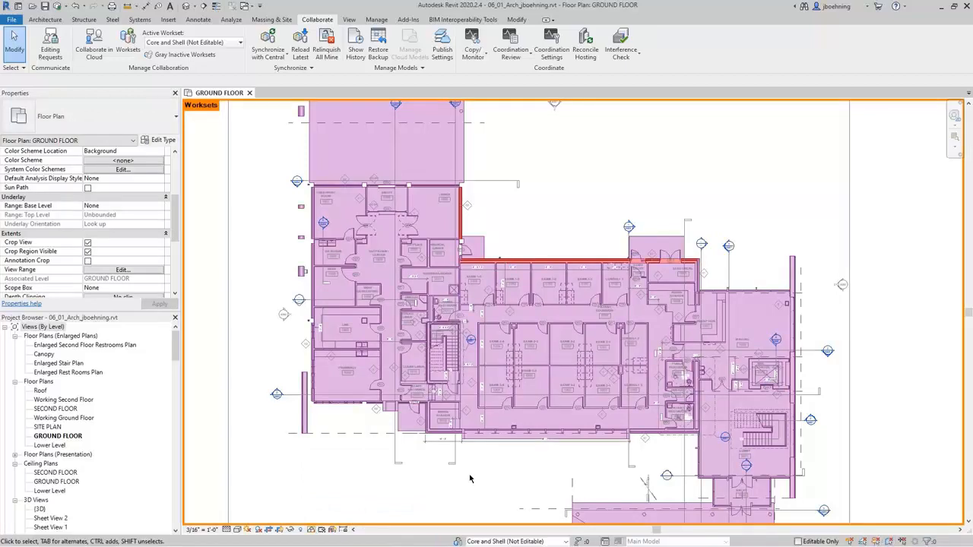
pyautogui.scroll(5, 499, 230)
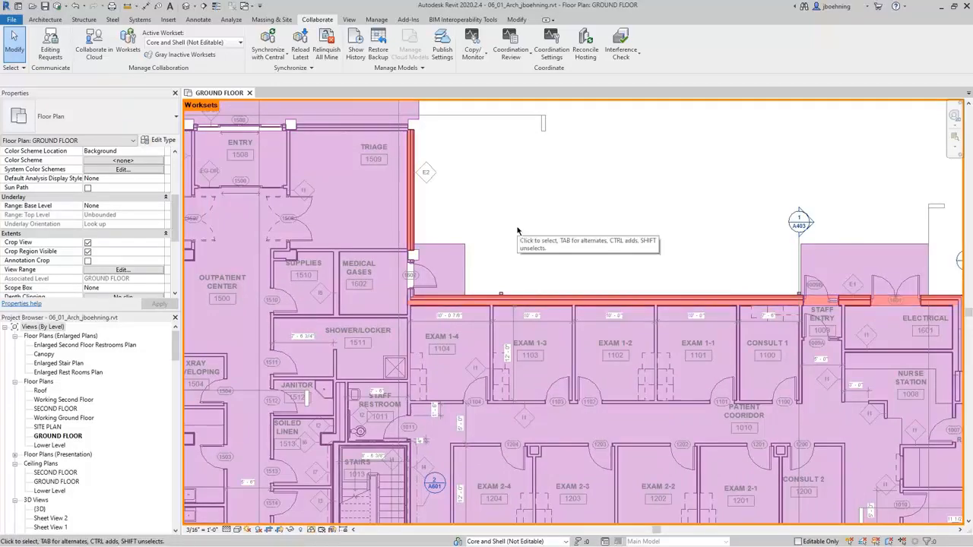
pyautogui.scroll(-5, 573, 233)
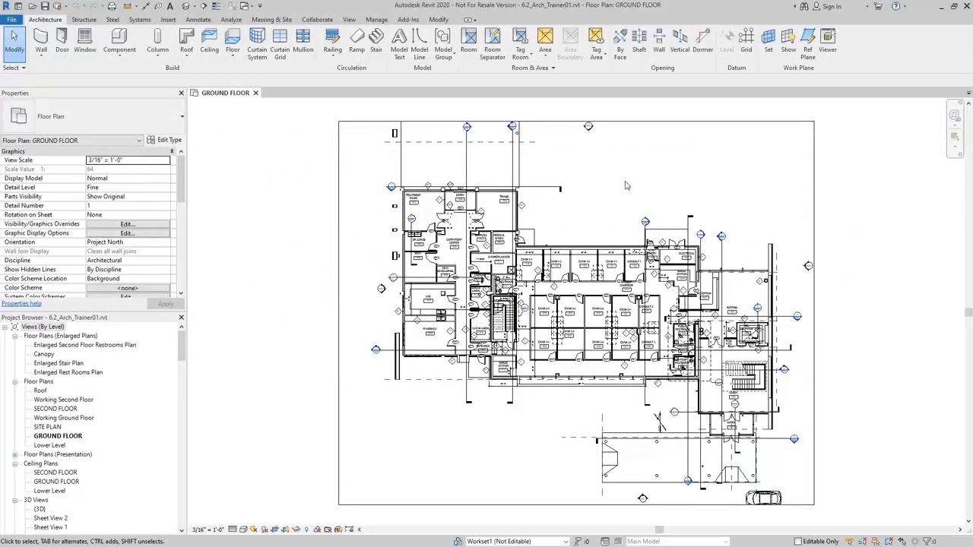
# Step: Link the Revit model 56750_Struct.rvt into the project with Auto - Origin to Origin positioning and dismiss the nested links notice
pyautogui.click(168, 20)
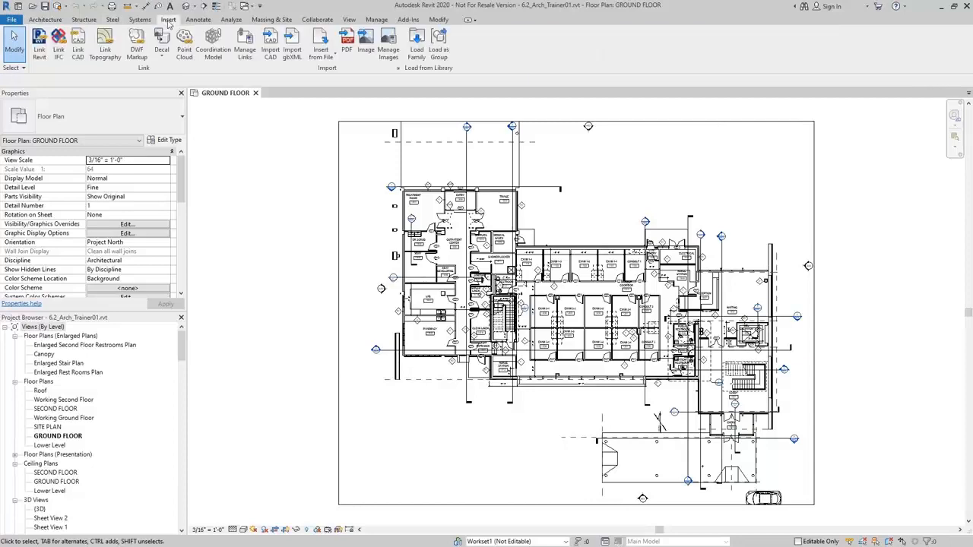
pyautogui.click(39, 44)
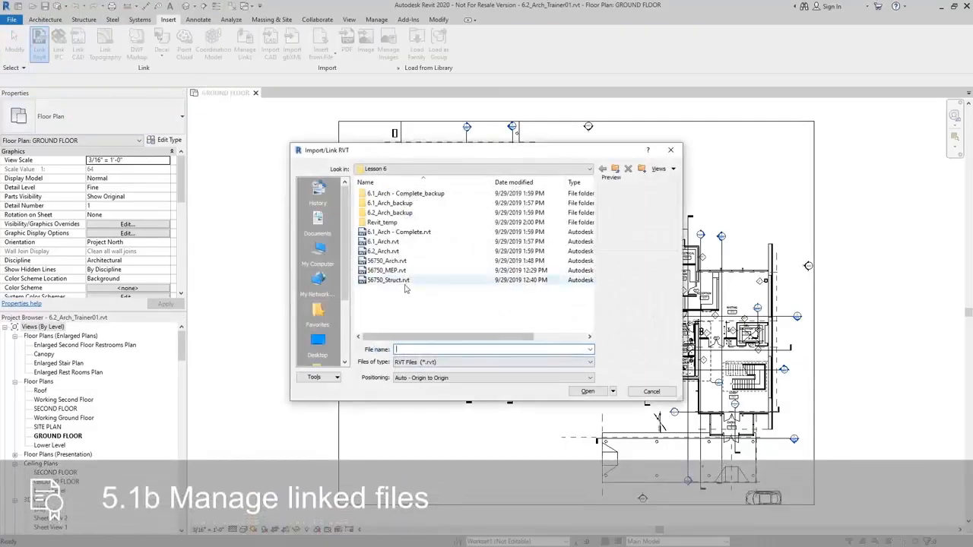
pyautogui.click(403, 280)
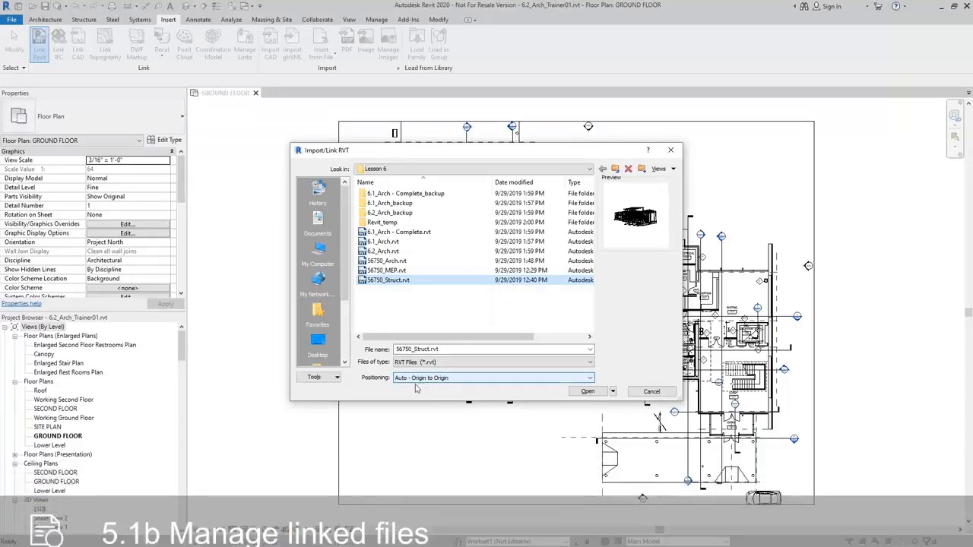
pyautogui.click(588, 392)
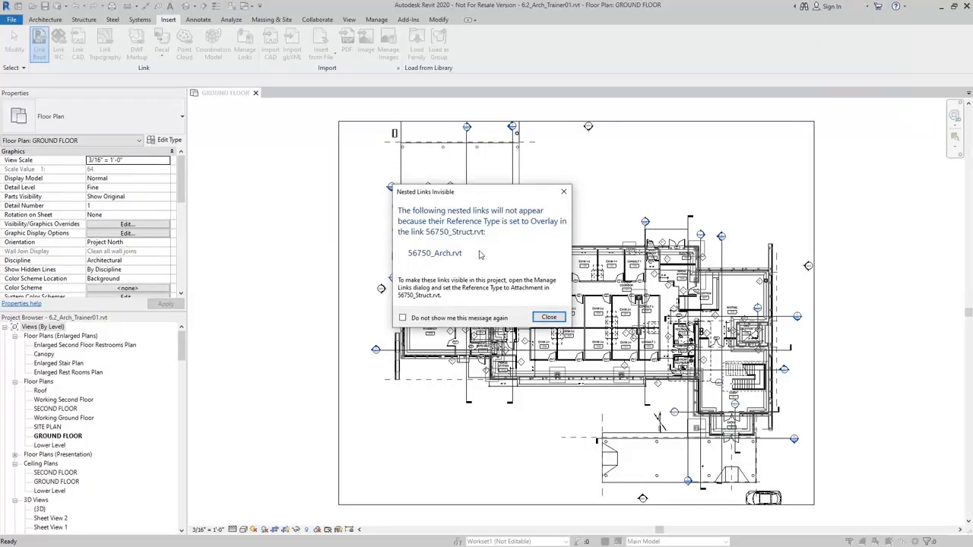
pyautogui.click(549, 318)
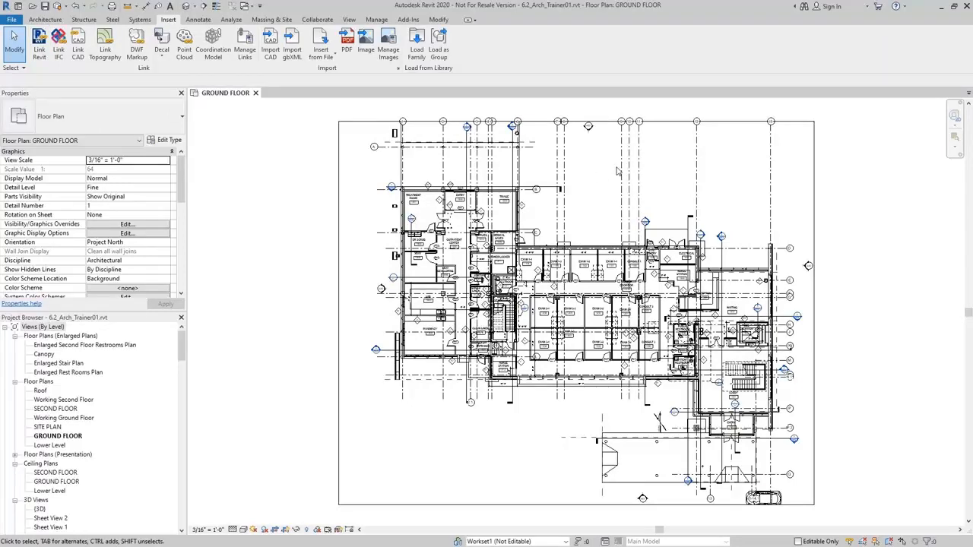
# Step: Assign the linked 56750_Struct.rvt model to the Link - Structural workset
pyautogui.click(566, 144)
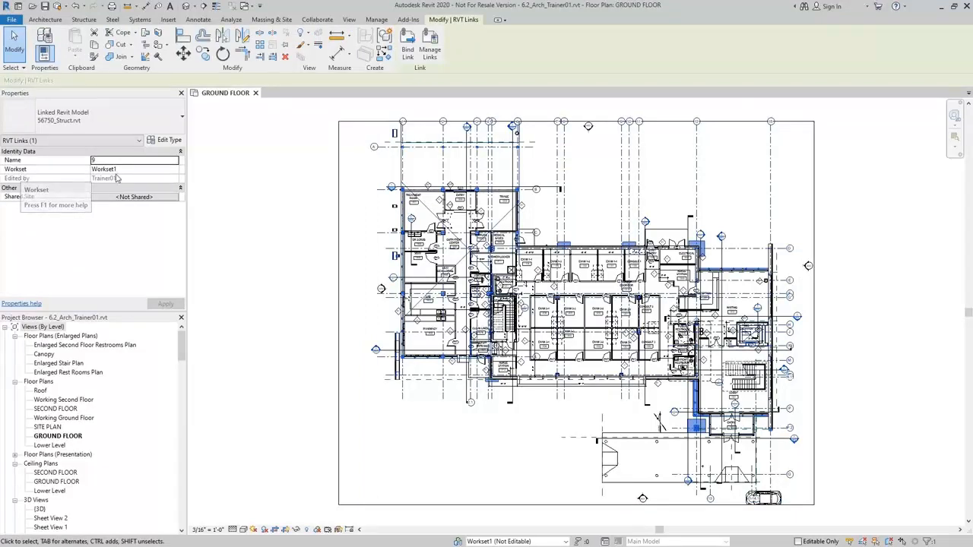
pyautogui.click(156, 169)
pyautogui.click(175, 172)
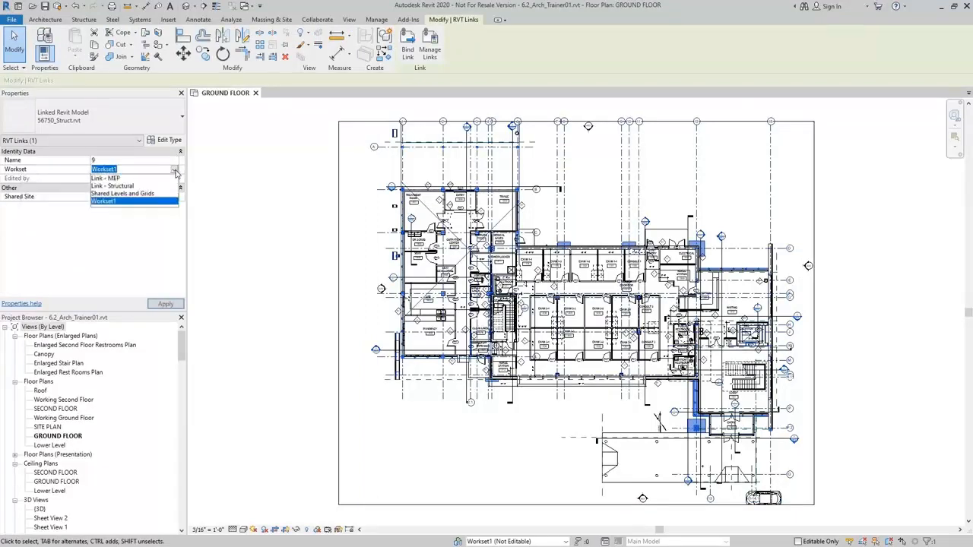
pyautogui.click(120, 186)
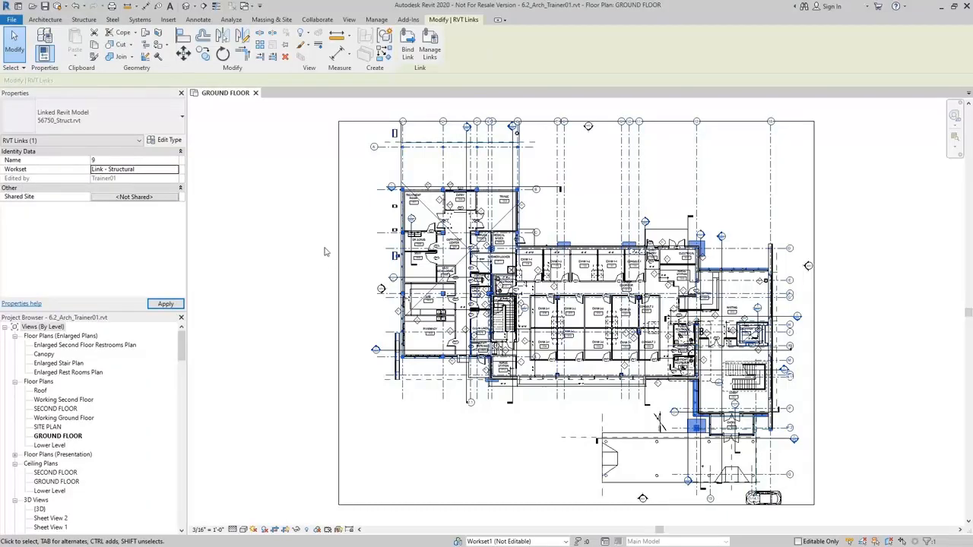
pyautogui.click(323, 247)
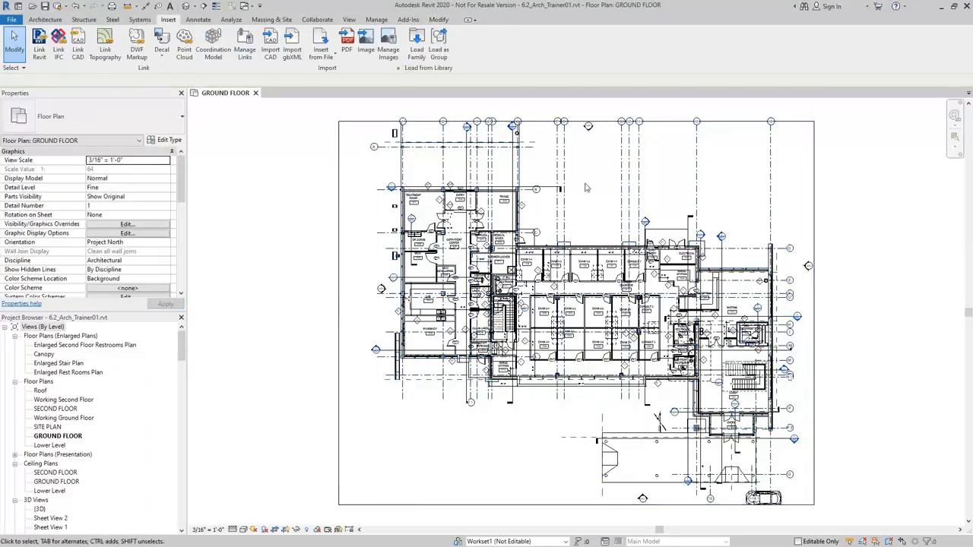
# Step: Check the workset of the exterior wall above the exam rooms and that of the linked structural model
pyautogui.moveTo(586, 188); pyautogui.dragTo(573, 195, button='middle')
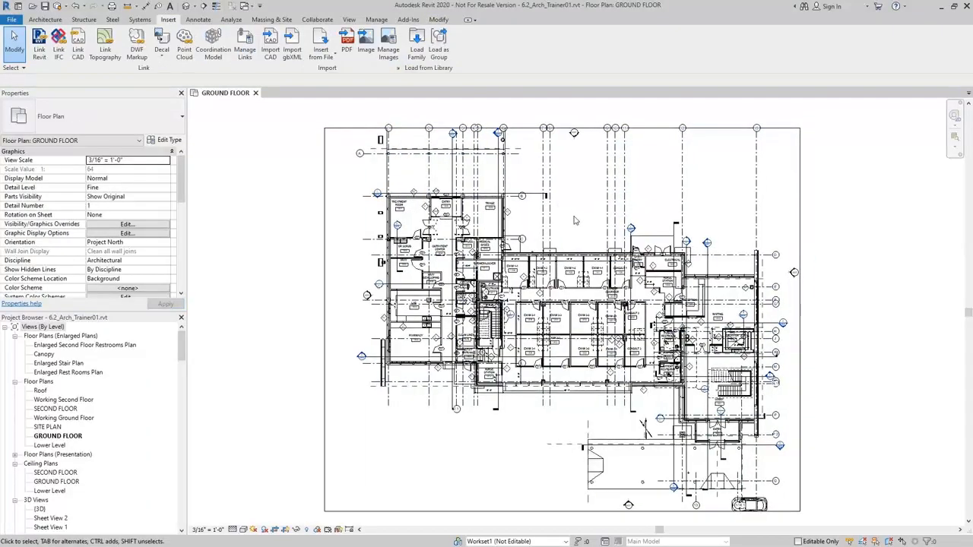
pyautogui.scroll(3, 568, 221)
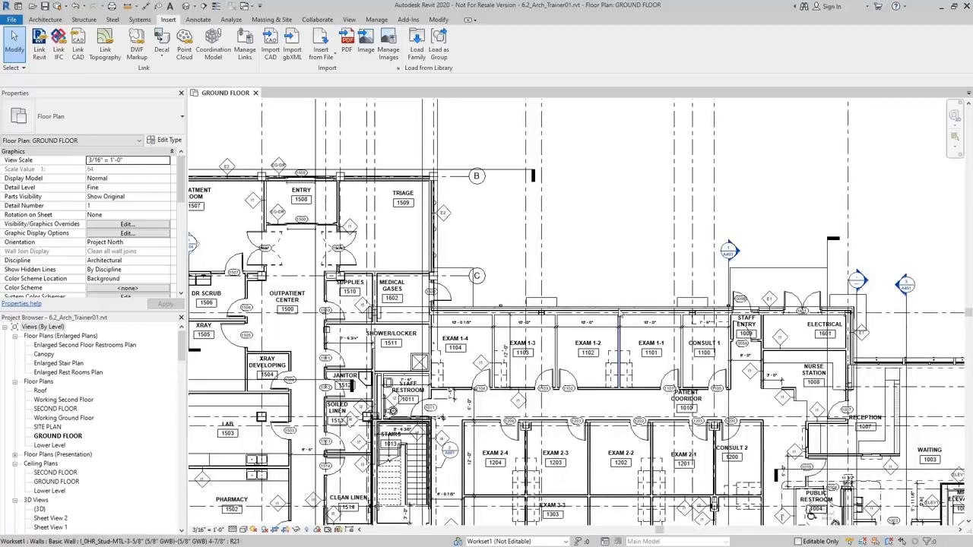
pyautogui.click(620, 310)
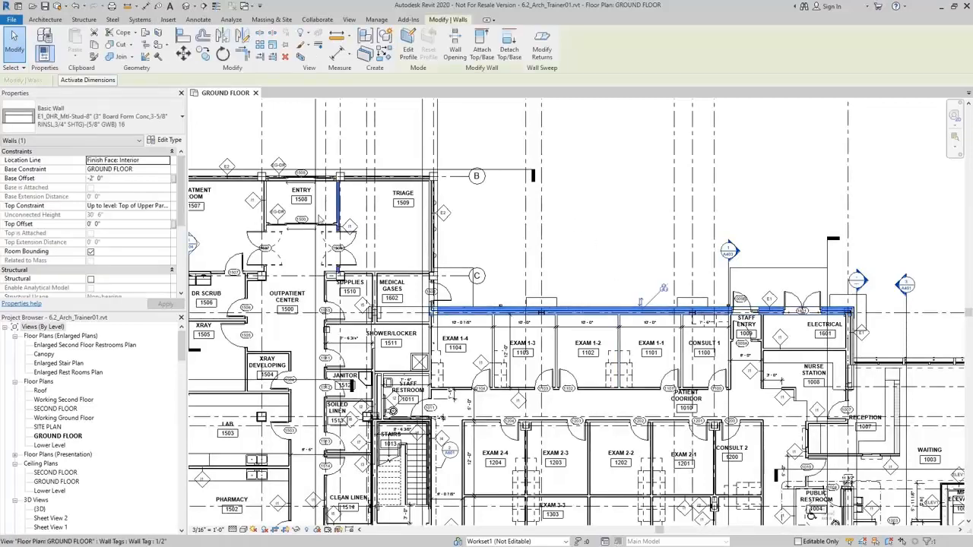
pyautogui.scroll(-5, 102, 244)
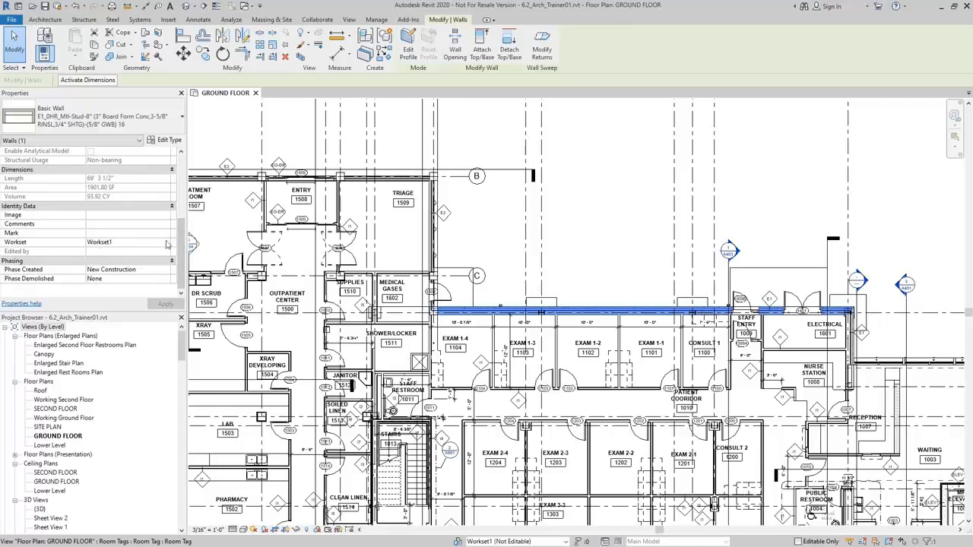
pyautogui.click(541, 233)
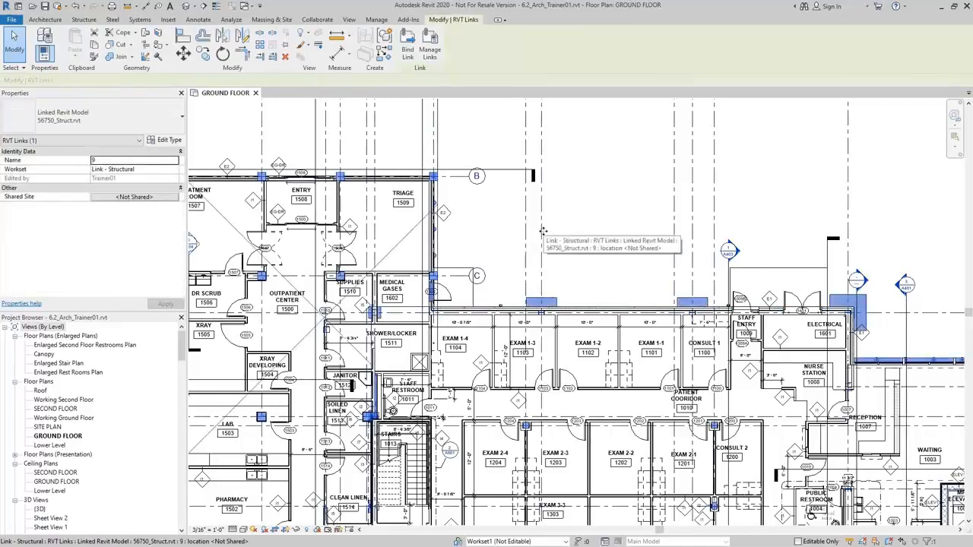
pyautogui.click(606, 260)
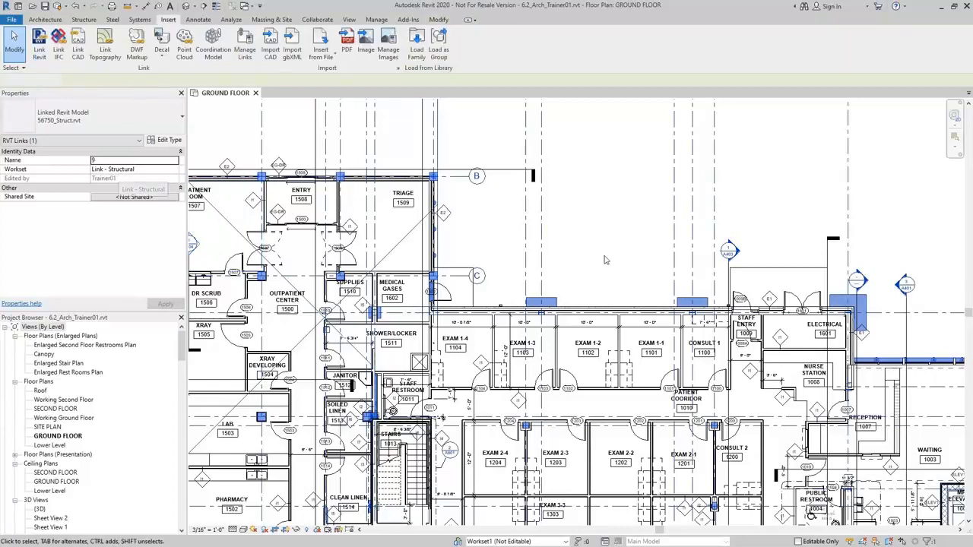
pyautogui.scroll(-2, 607, 258)
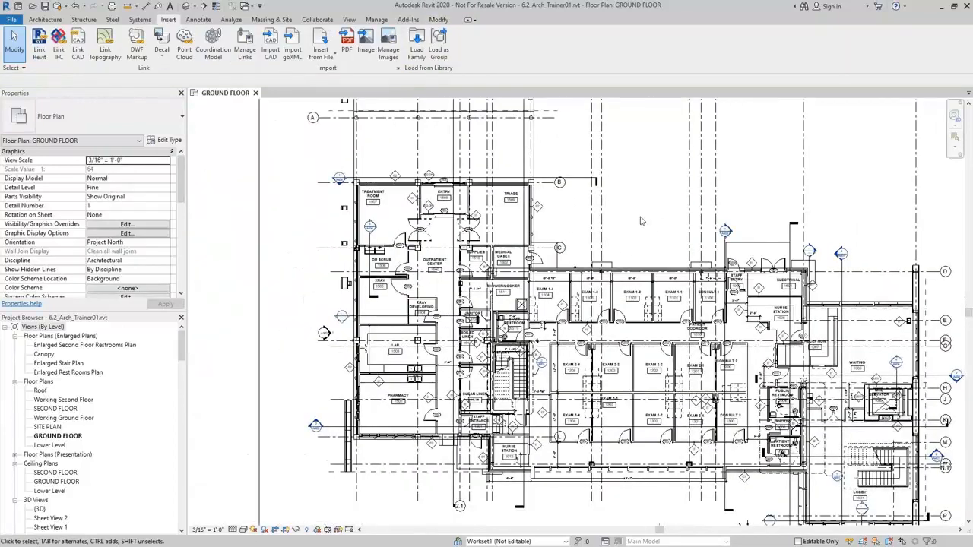
# Step: Turn on the Worksets worksharing display for the ground floor plan and inspect its colour coding
pyautogui.click(318, 532)
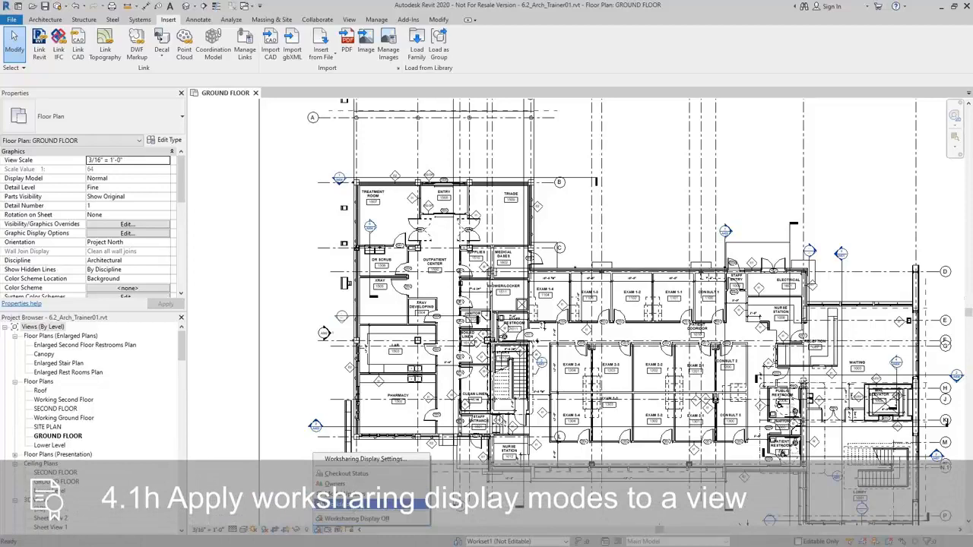
pyautogui.click(395, 505)
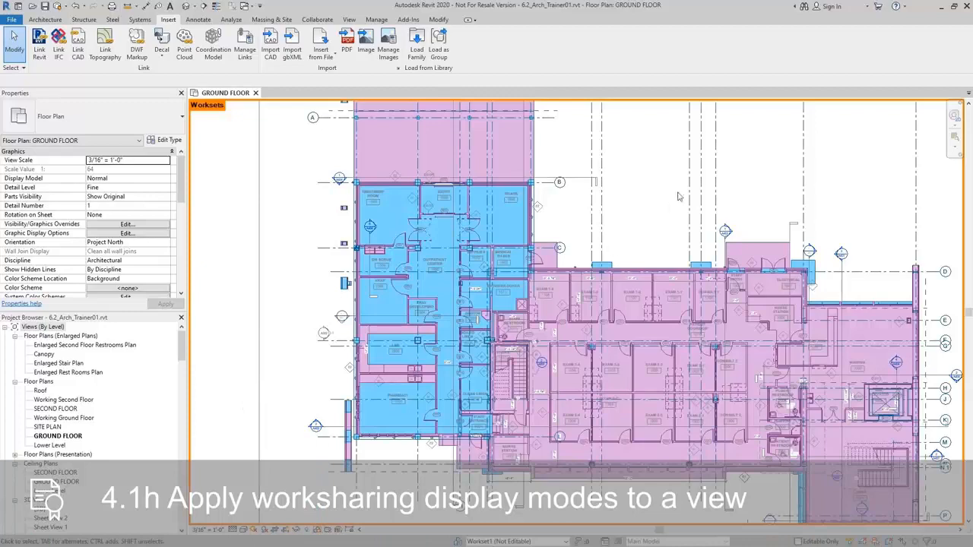
pyautogui.moveTo(644, 170); pyautogui.dragTo(581, 285, button='middle')
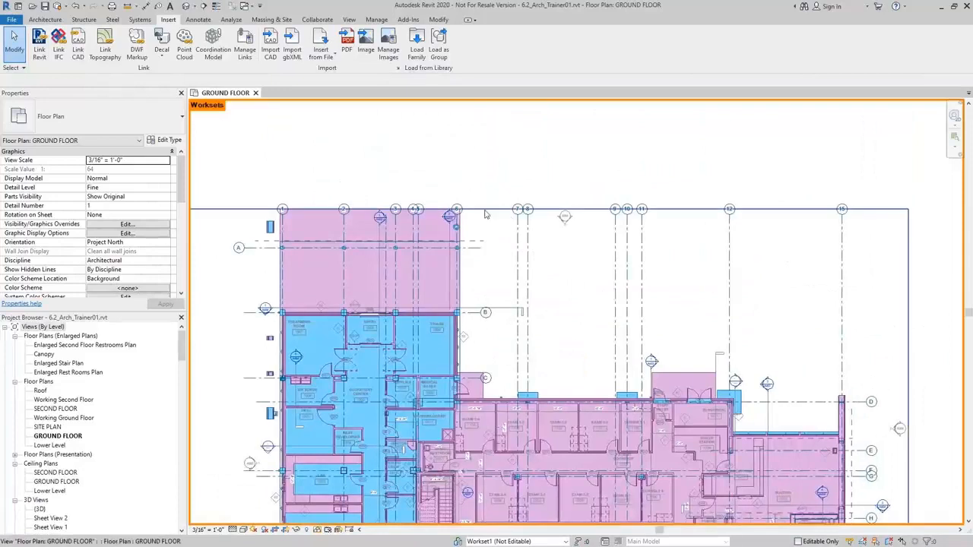
# Step: In the worksharing display settings, turn off Show Color for the Shared Levels and Grids, Link - MEP and Workset1 worksets
pyautogui.click(317, 530)
pyautogui.click(386, 461)
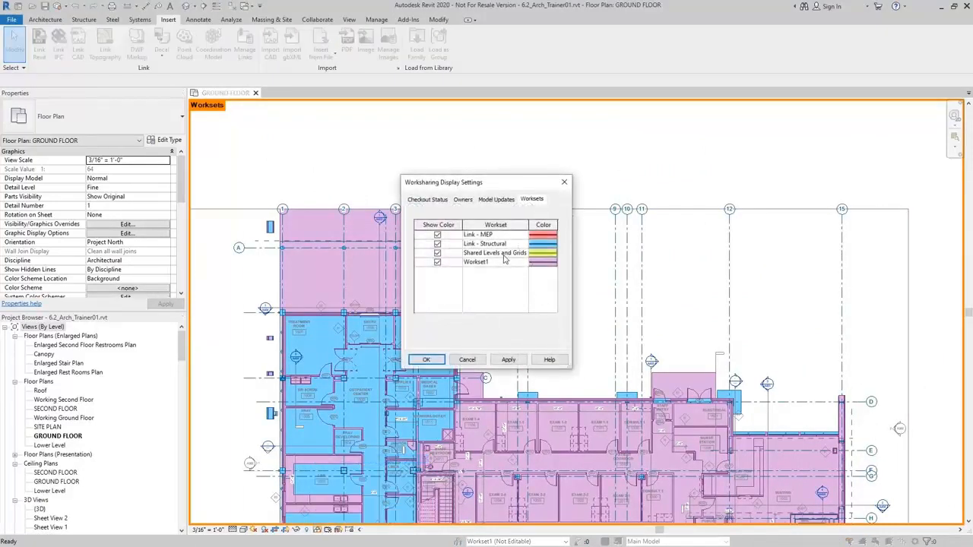
pyautogui.click(437, 254)
pyautogui.click(438, 263)
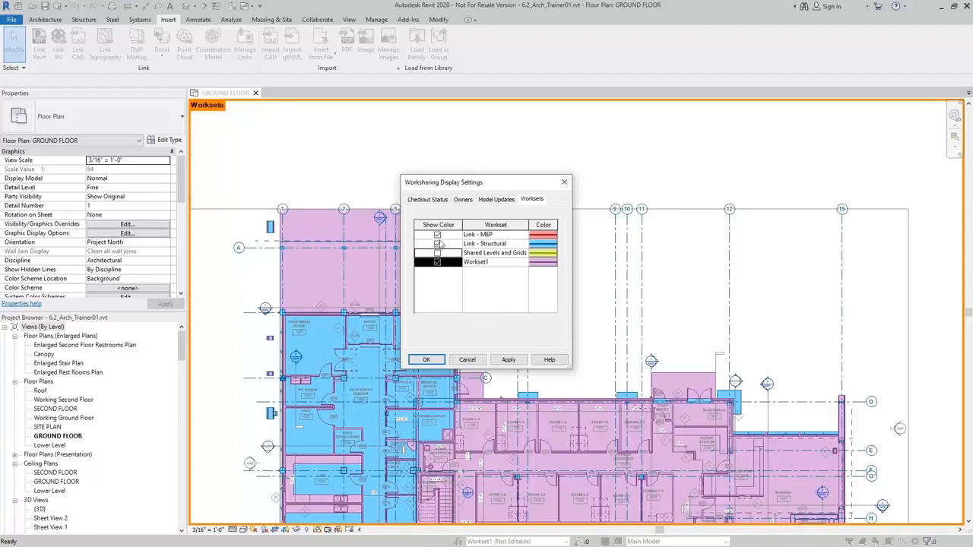
pyautogui.click(438, 234)
pyautogui.click(437, 262)
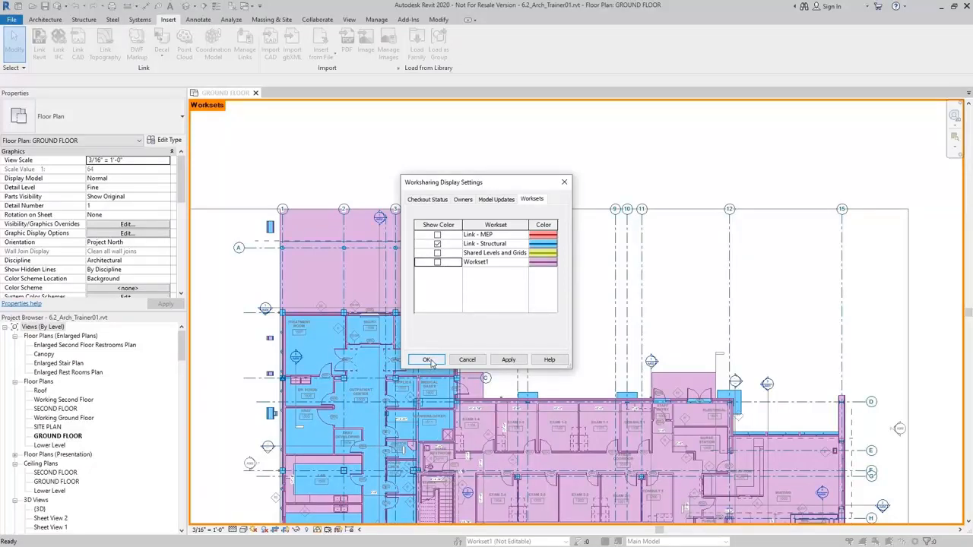
pyautogui.click(429, 360)
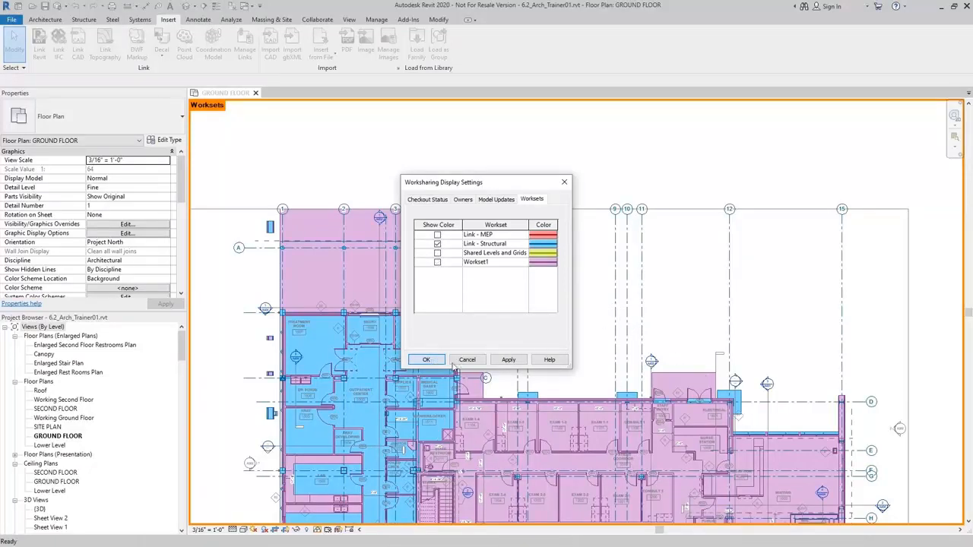
# Step: Inspect the Link - Structural colouring across the ground floor plan, and turn the worksharing display off
pyautogui.moveTo(579, 299); pyautogui.dragTo(645, 248, button='middle')
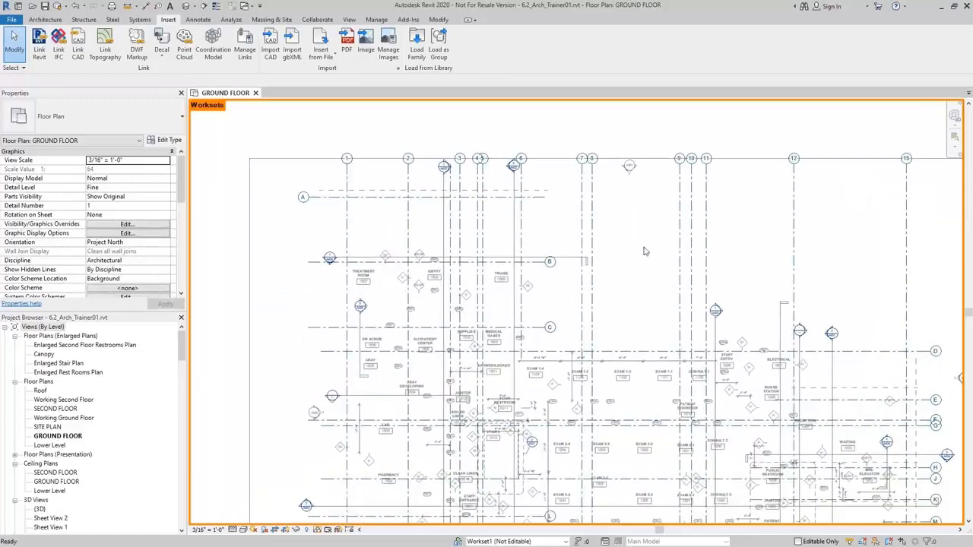
pyautogui.click(621, 305)
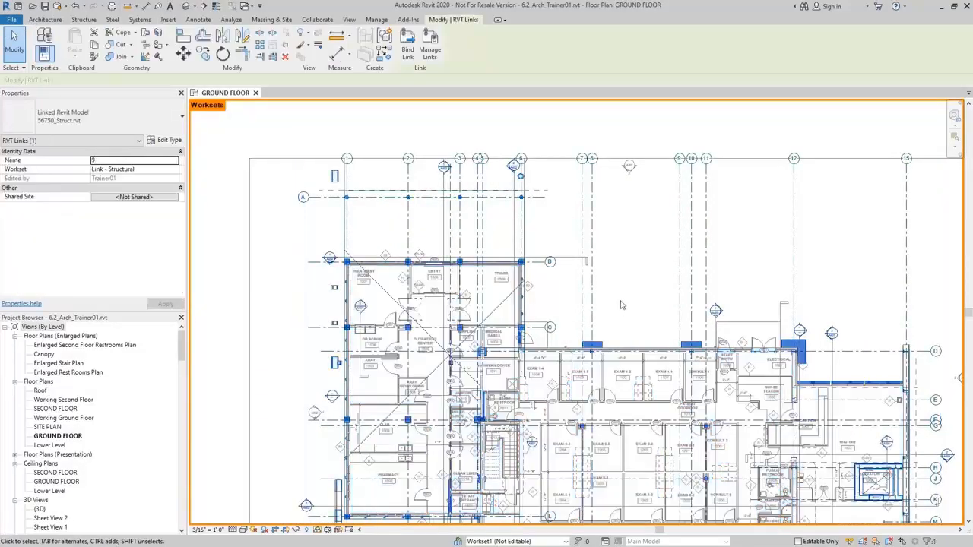
pyautogui.press('Escape')
pyautogui.moveTo(532, 412); pyautogui.dragTo(558, 273, button='middle')
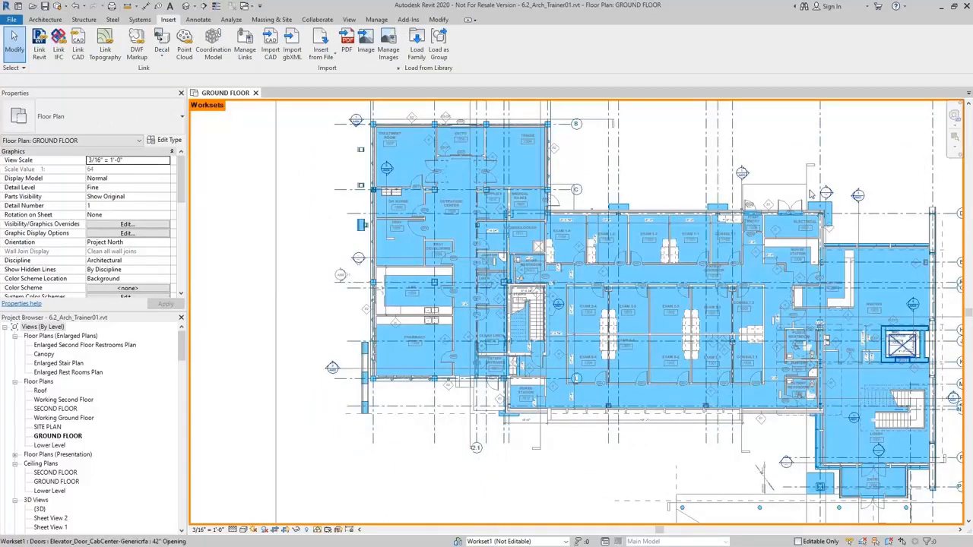
pyautogui.moveTo(645, 186); pyautogui.dragTo(660, 246, button='middle')
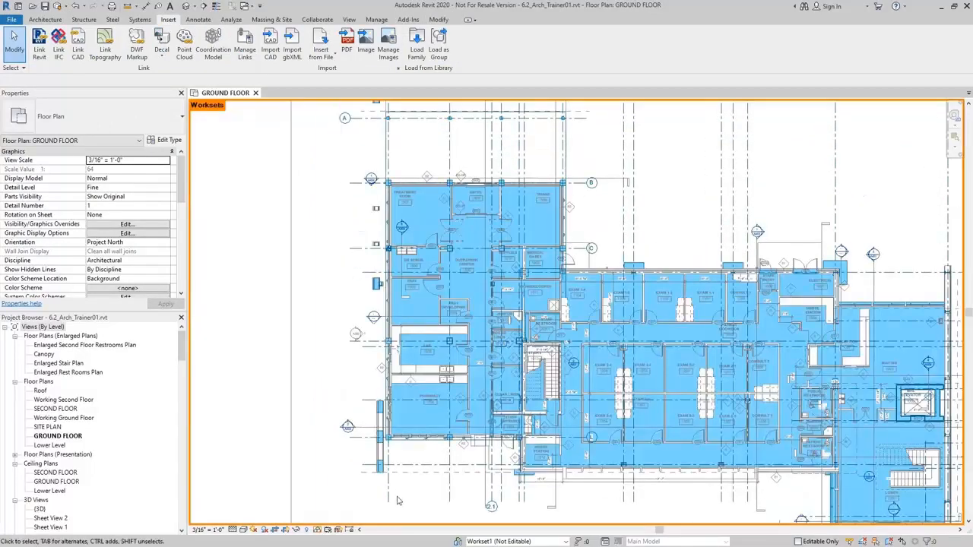
pyautogui.click(318, 531)
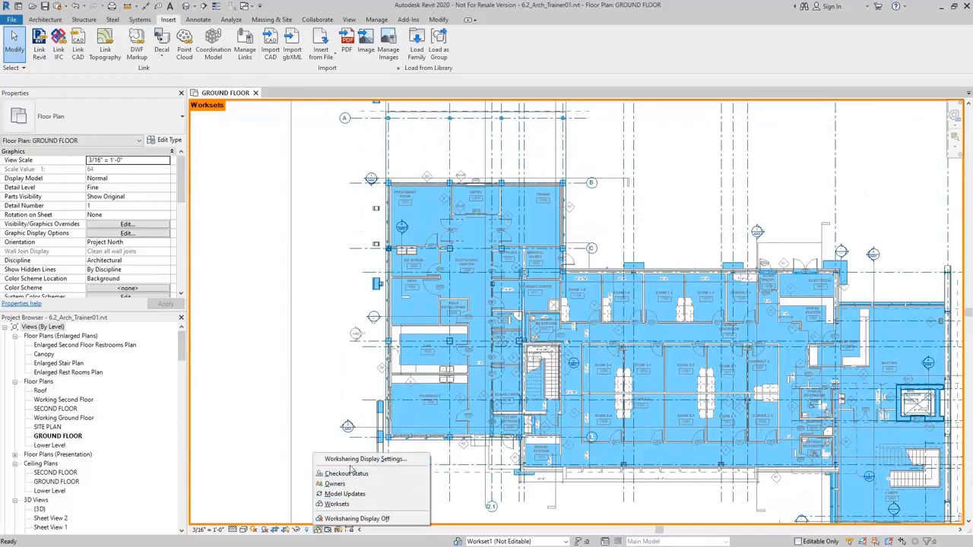
pyautogui.click(361, 520)
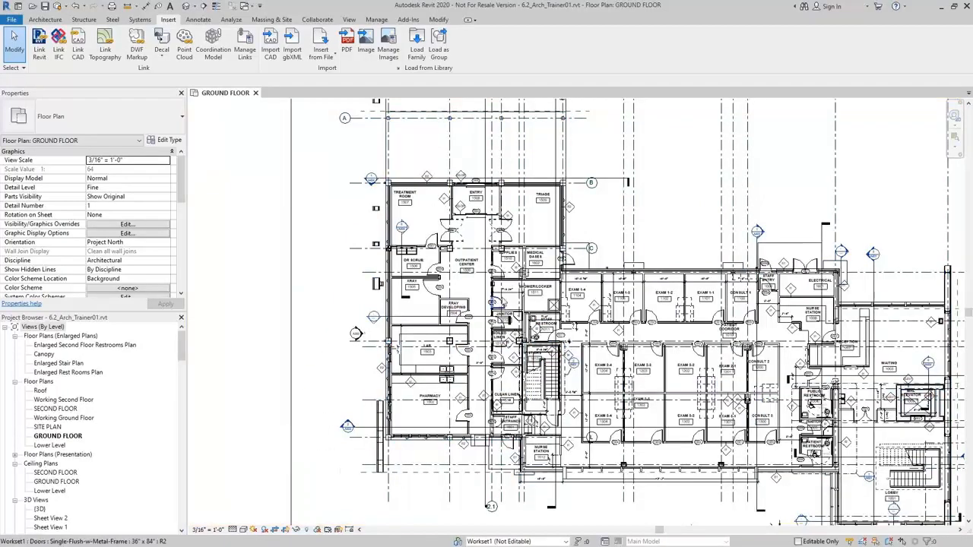
# Step: Start a Copy/Monitor session on the linked 56750_Struct.rvt model in the ground floor plan
pyautogui.moveTo(682, 218); pyautogui.dragTo(649, 334, button='middle')
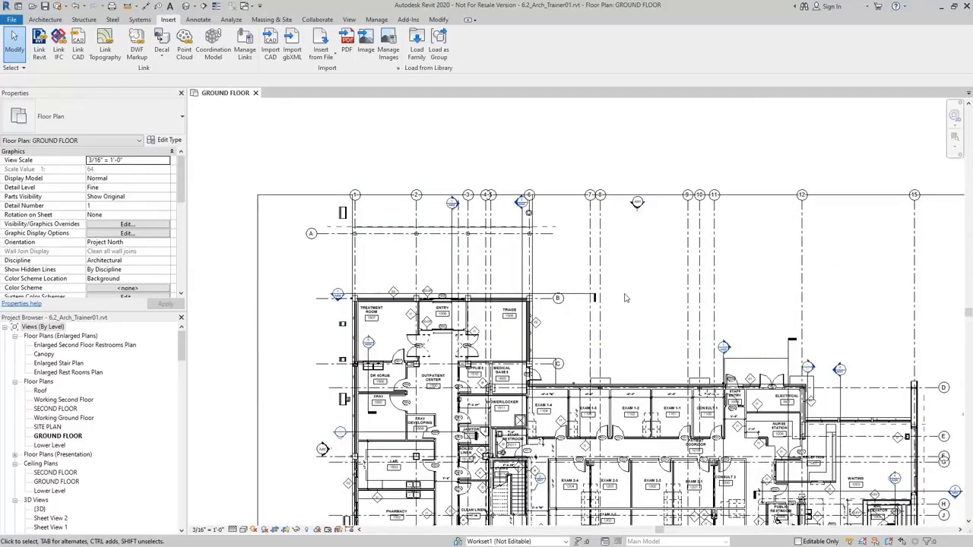
pyautogui.click(592, 217)
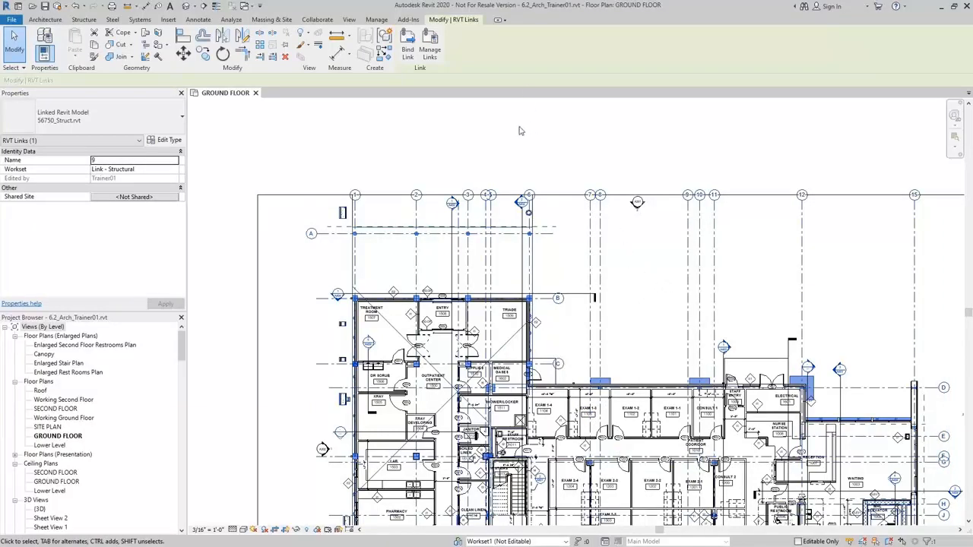
pyautogui.click(318, 19)
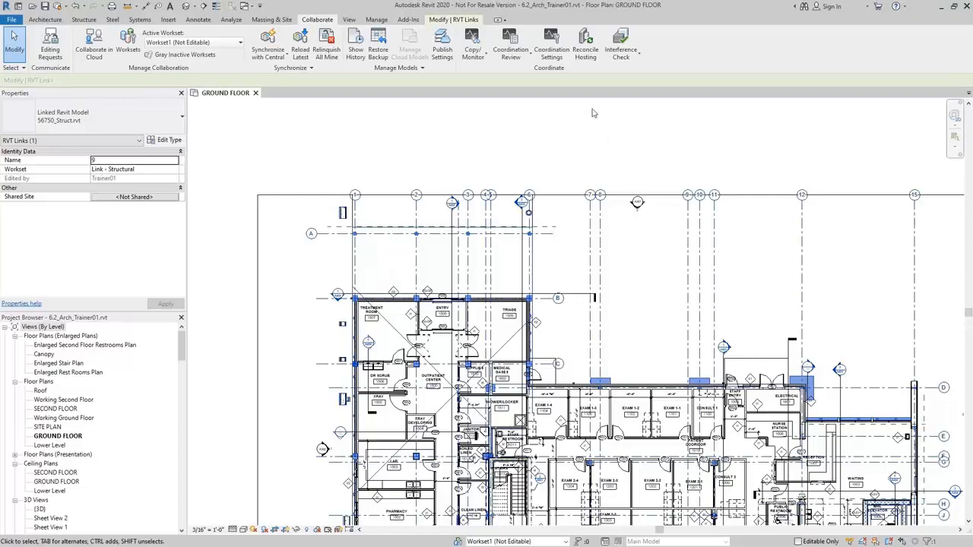
pyautogui.click(473, 44)
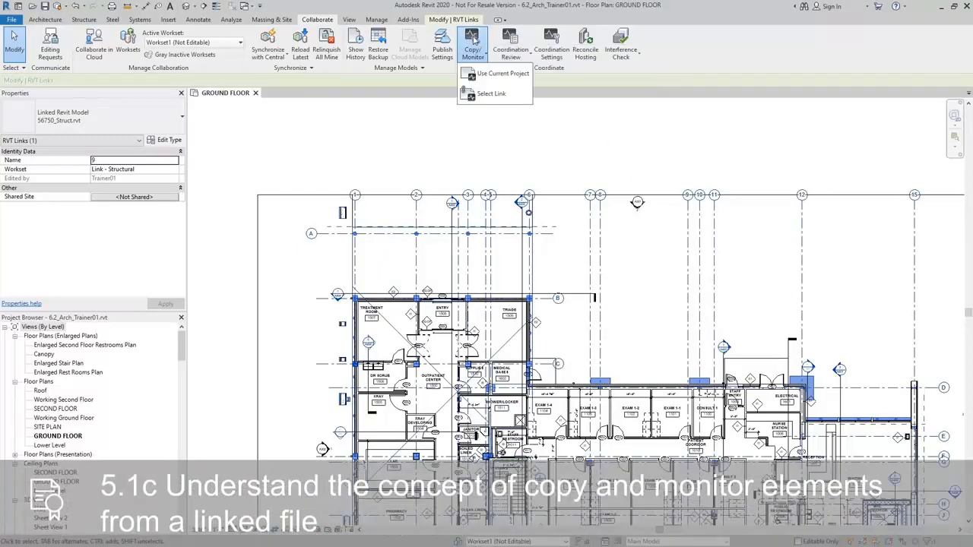
pyautogui.click(487, 94)
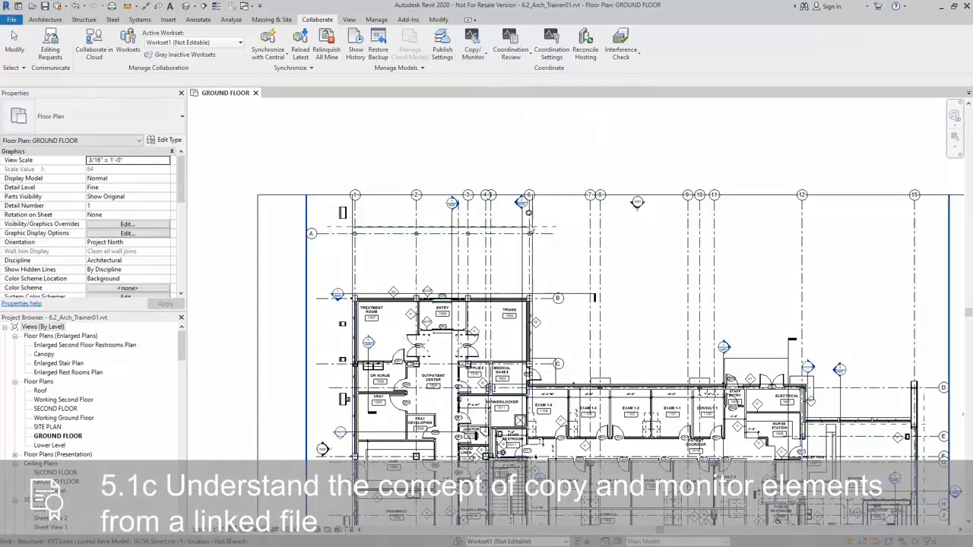
pyautogui.click(590, 229)
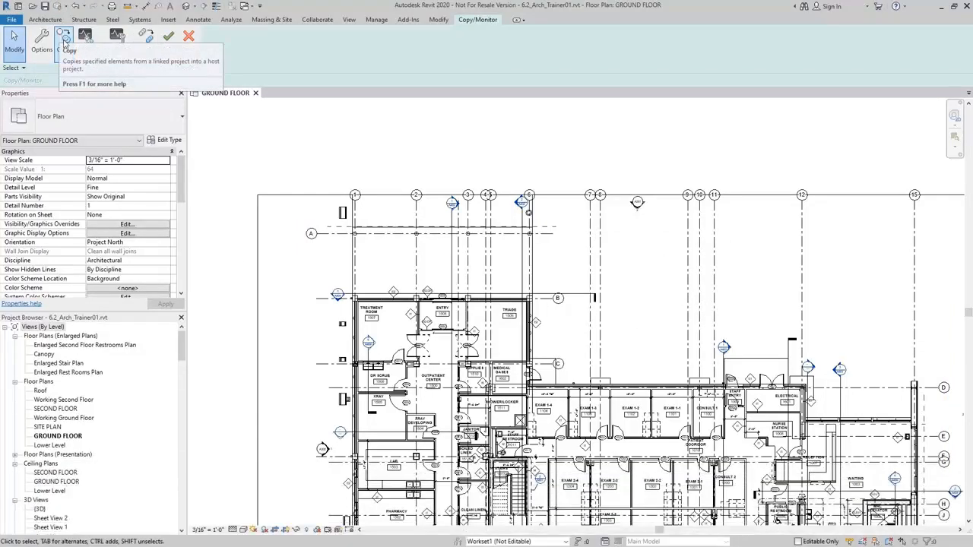
# Step: Copy grid line B from the linked structural model into the host model and finish the Copy/Monitor session
pyautogui.click(64, 42)
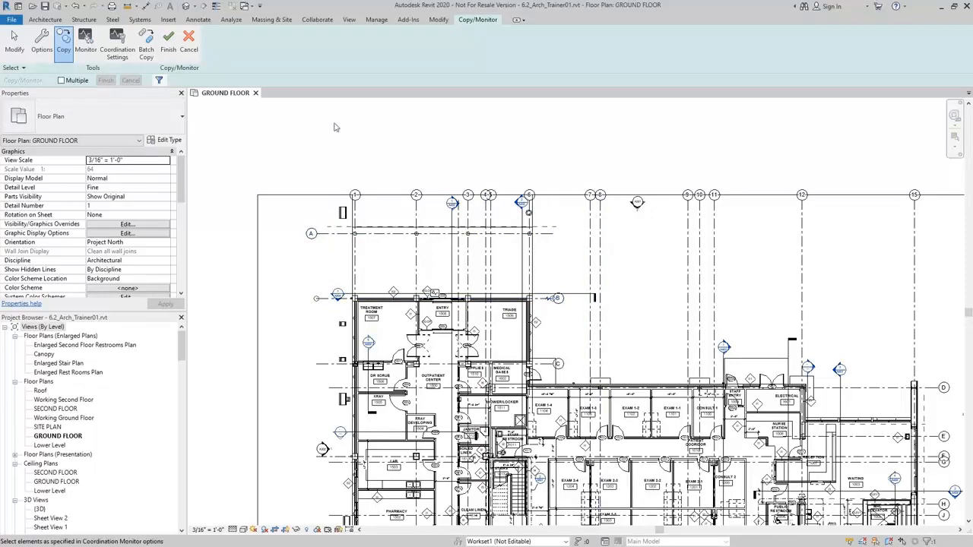
pyautogui.click(169, 38)
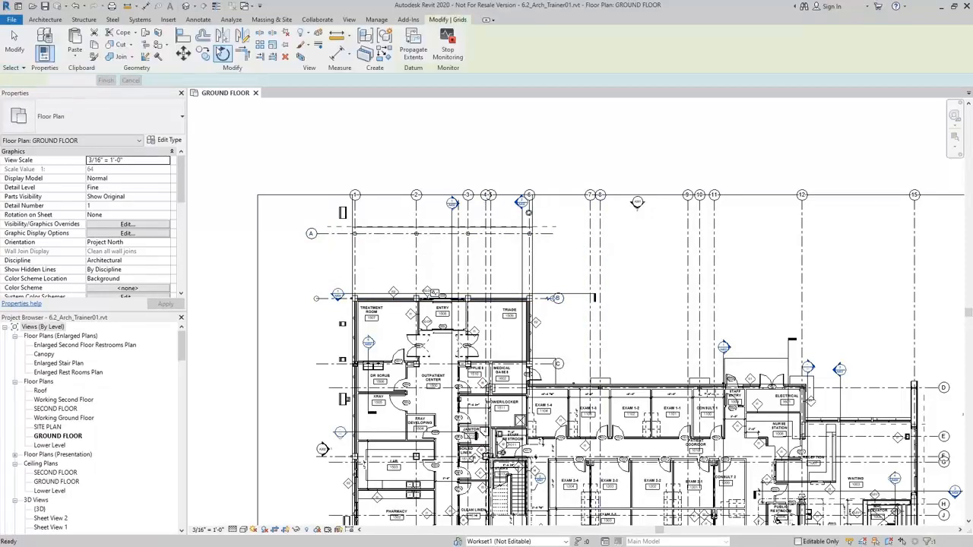
pyautogui.click(278, 260)
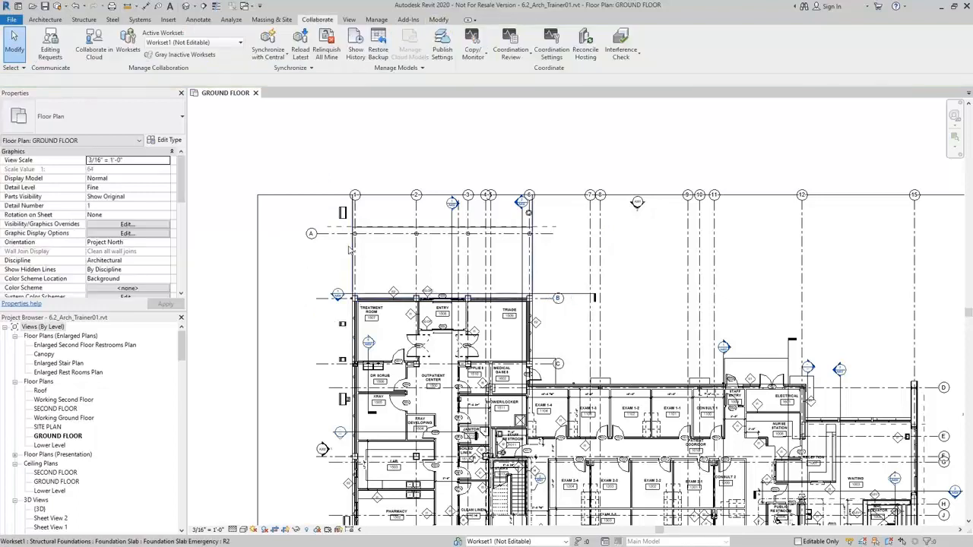
# Step: Select grid lines A, 1 and 2 and the structural link in turn to examine which elements are copied and monitored
pyautogui.click(318, 234)
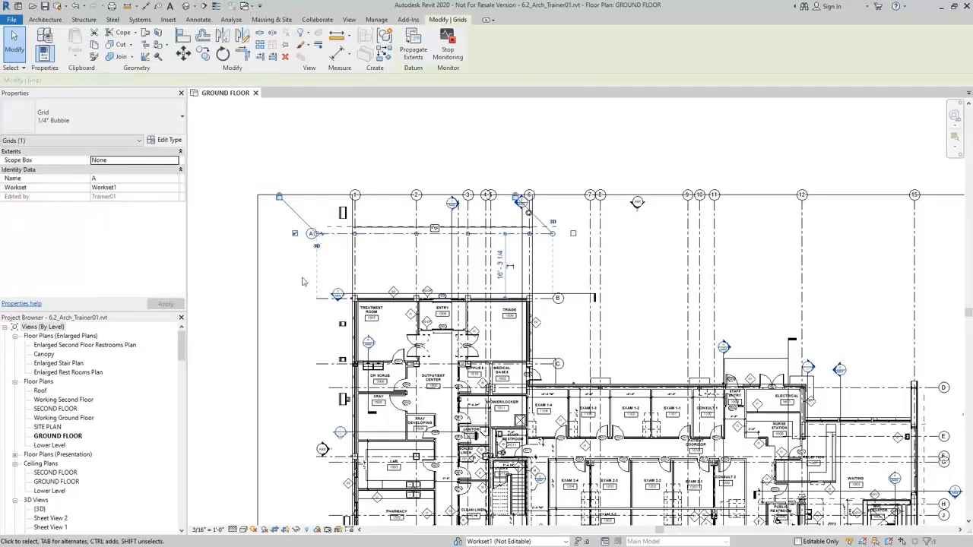
pyautogui.click(324, 369)
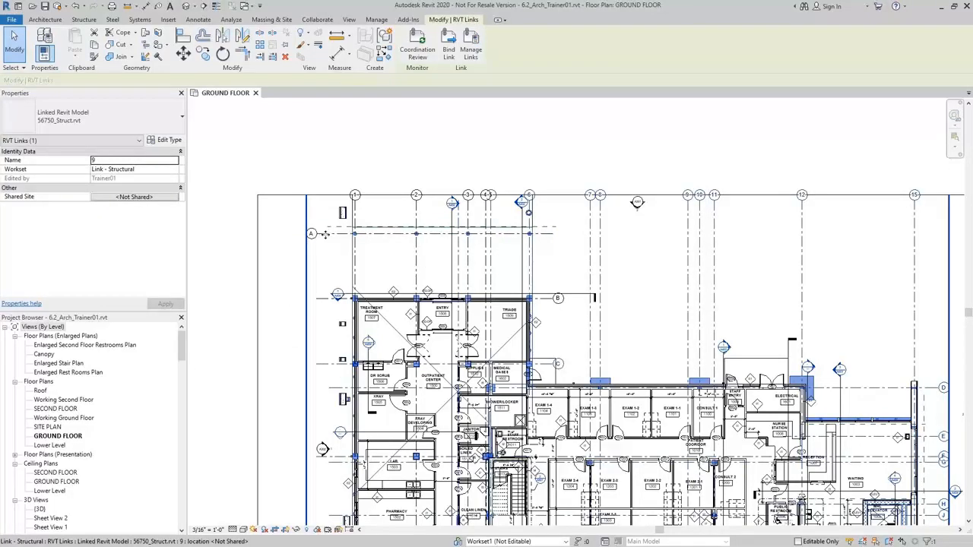
pyautogui.click(268, 269)
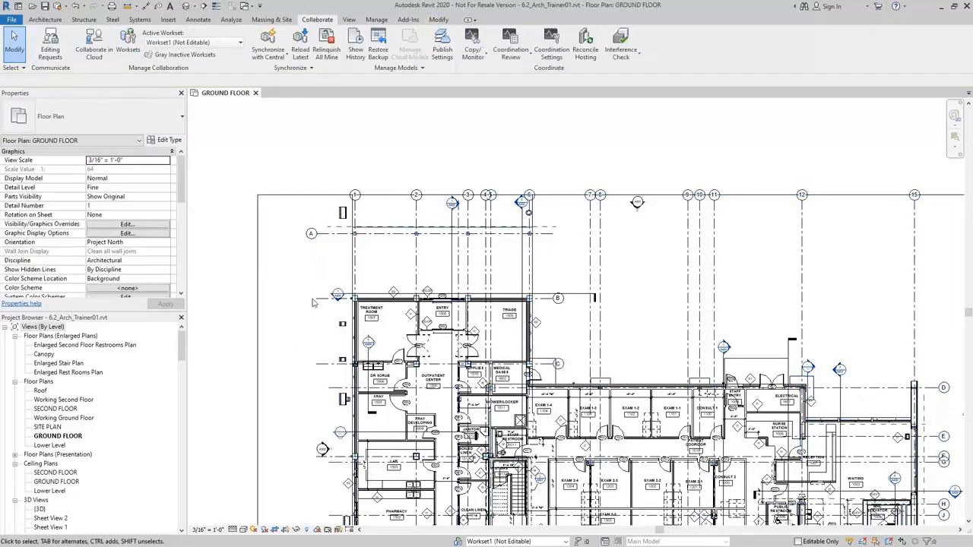
pyautogui.click(329, 366)
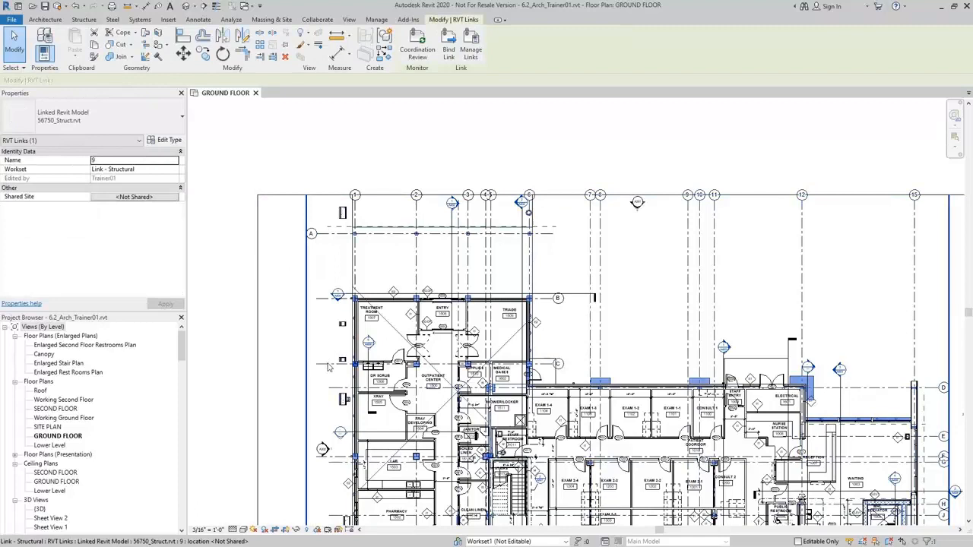
pyautogui.click(290, 295)
pyautogui.click(329, 238)
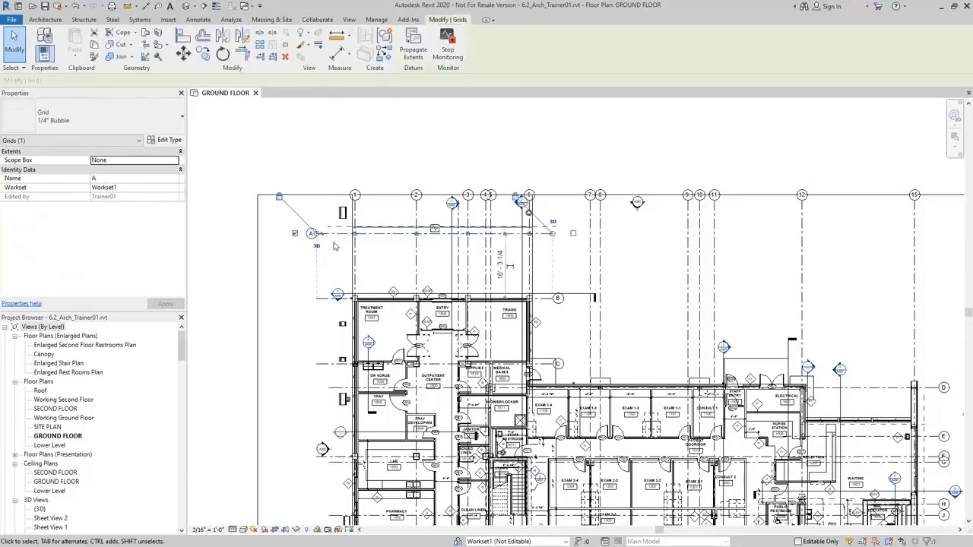
pyautogui.click(355, 249)
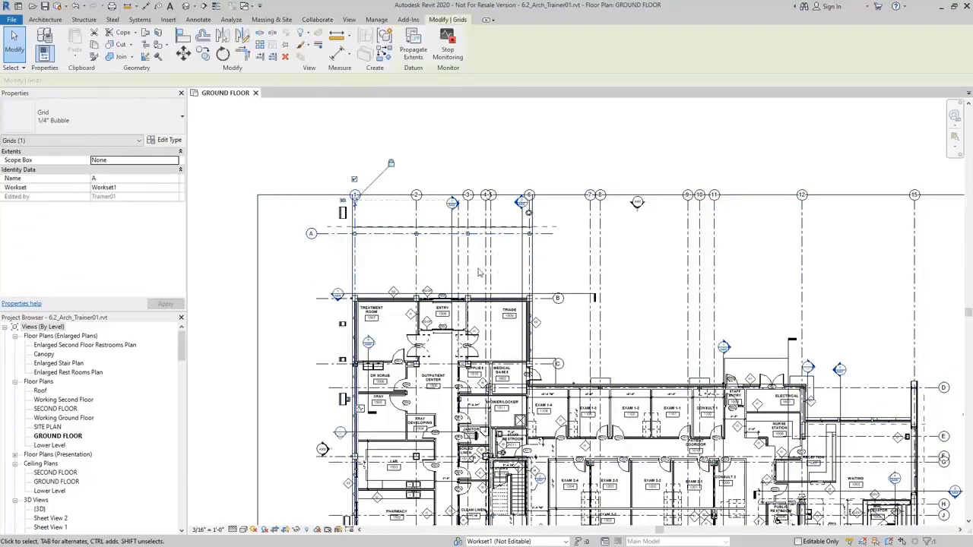
pyautogui.click(416, 257)
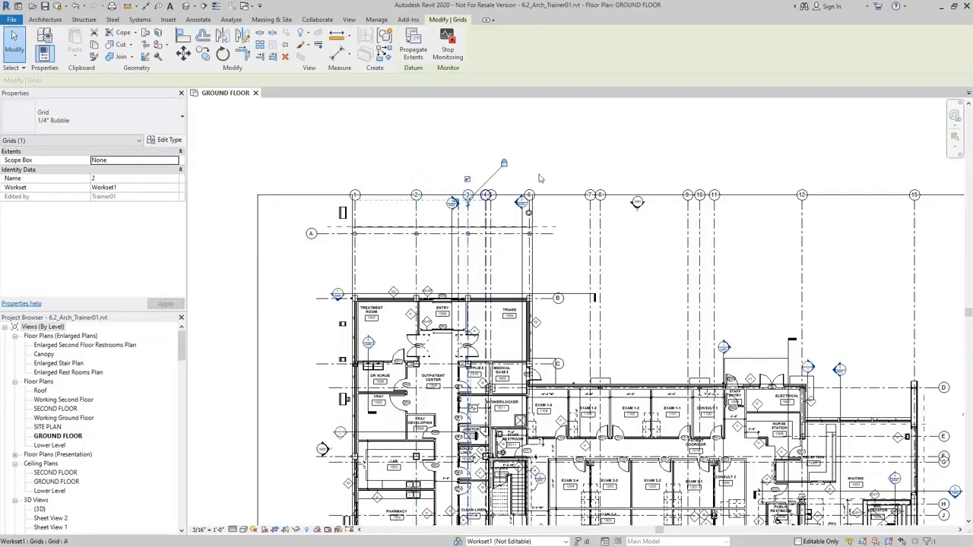
pyautogui.click(500, 161)
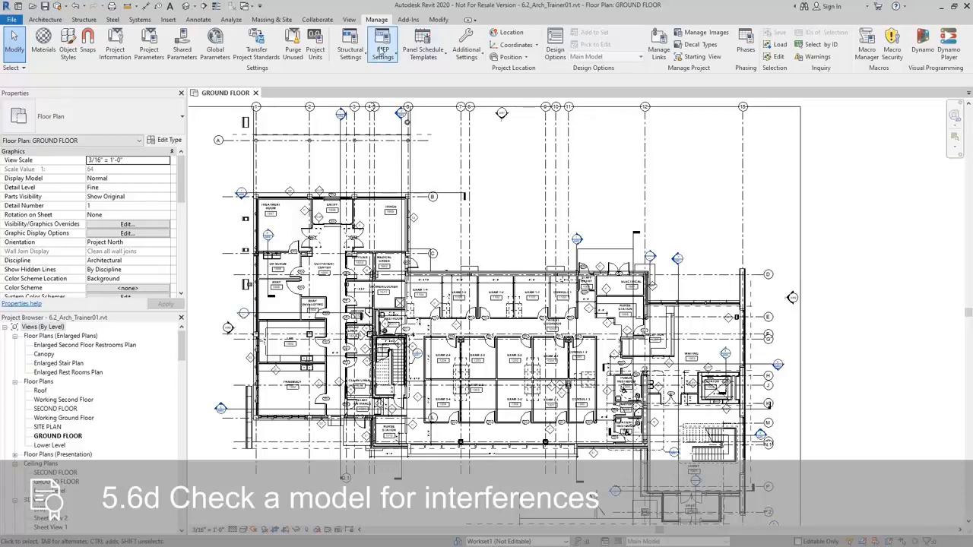
# Step: Link the 56750_MEP.rvt model into the project with Auto - Origin to Origin positioning, dismissing the nested links notice
pyautogui.click(168, 20)
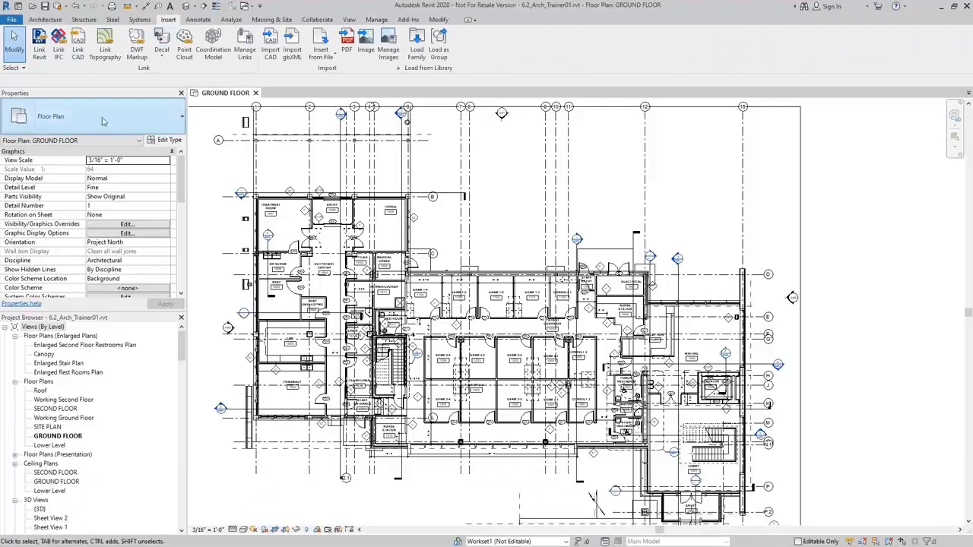
pyautogui.click(39, 51)
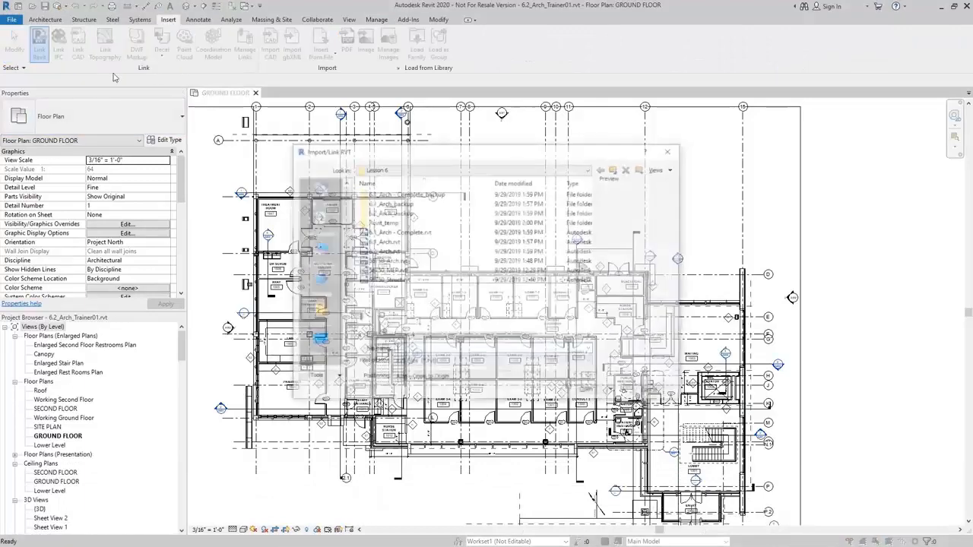
pyautogui.click(384, 271)
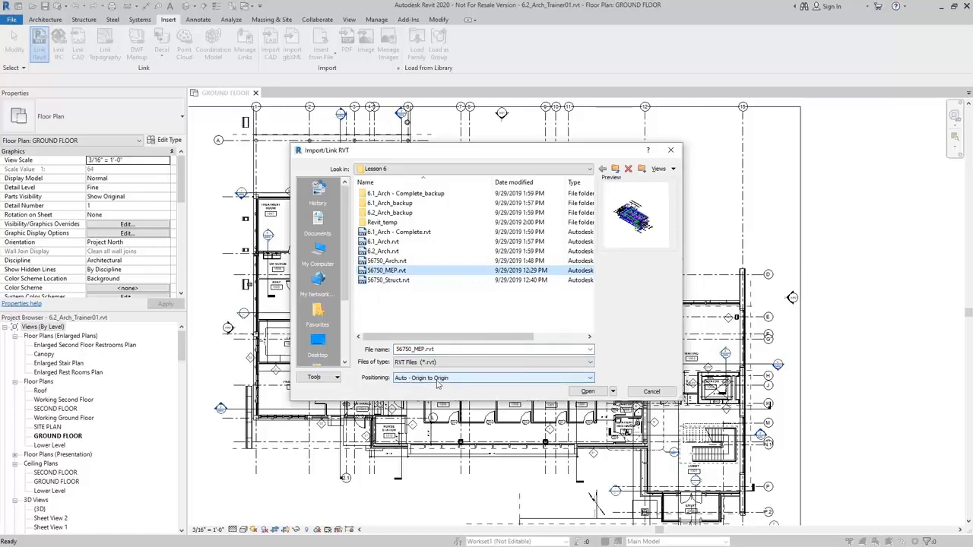
pyautogui.click(589, 392)
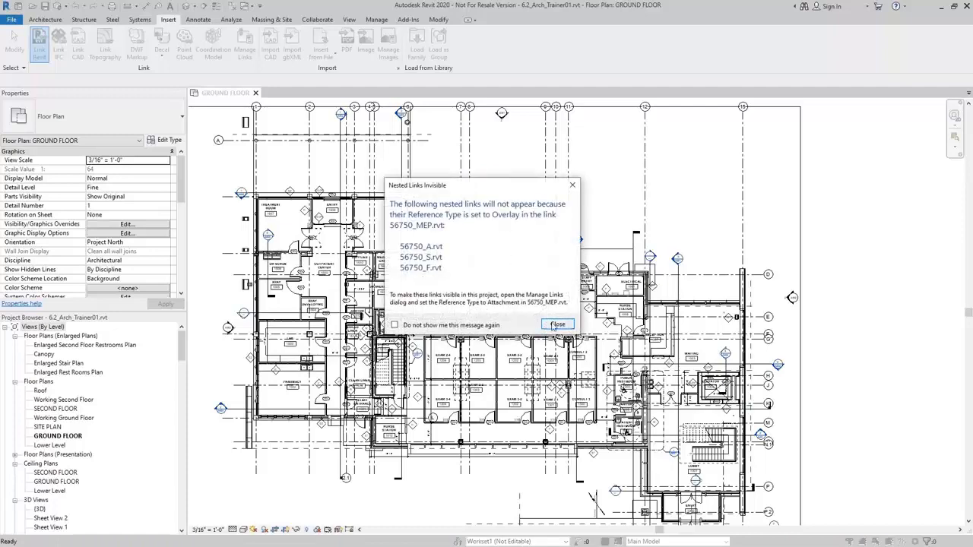
pyautogui.click(557, 325)
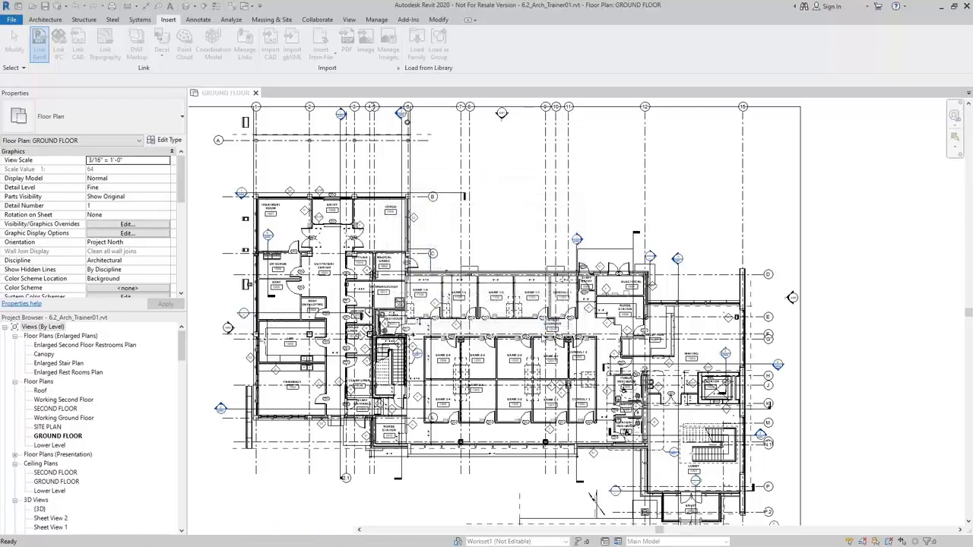
# Step: Start an interference check and review which models can be chosen as the two category sources
pyautogui.click(316, 20)
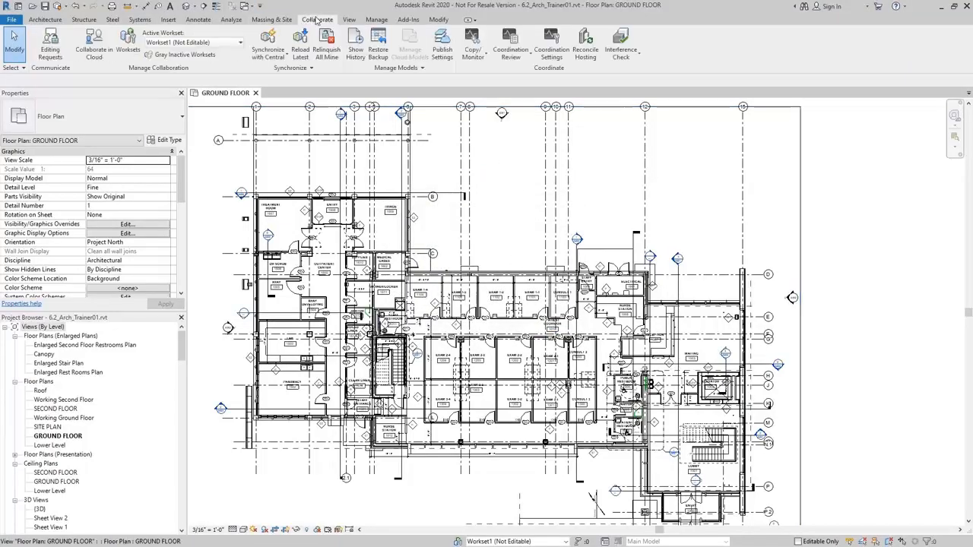
pyautogui.click(624, 58)
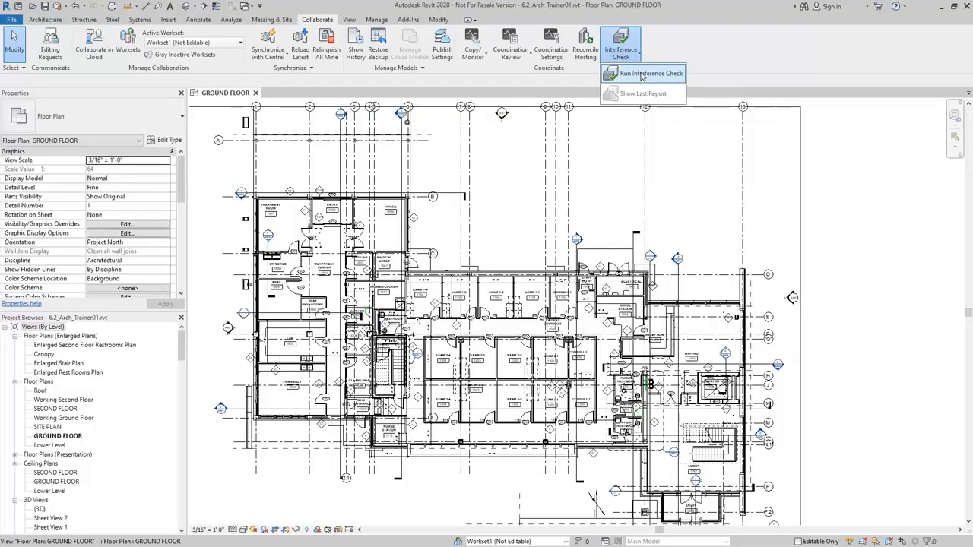
pyautogui.click(647, 73)
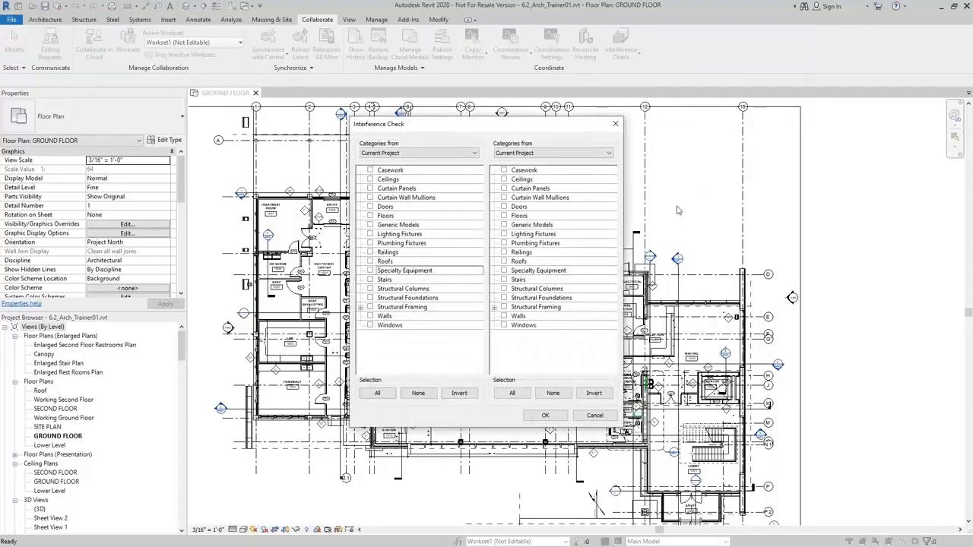
pyautogui.click(445, 155)
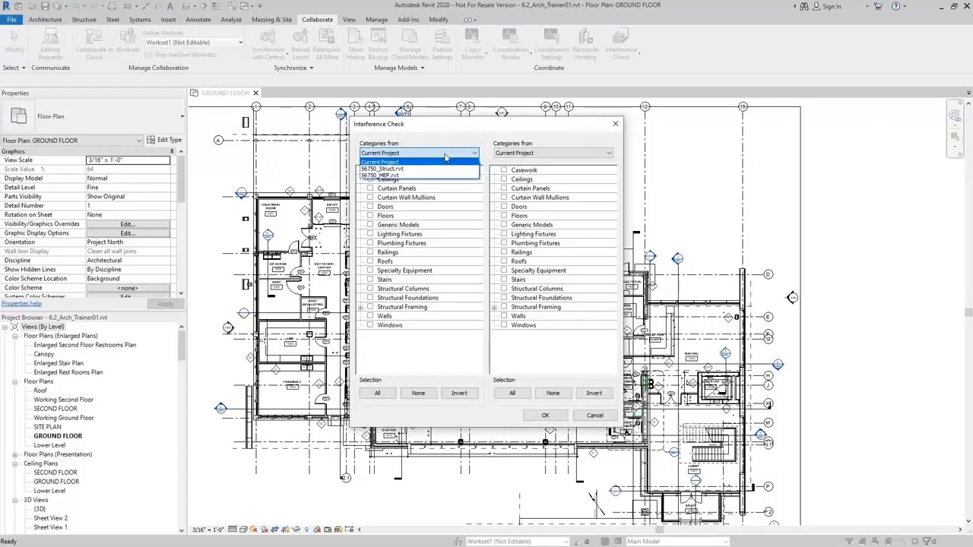
pyautogui.click(446, 156)
pyautogui.click(563, 154)
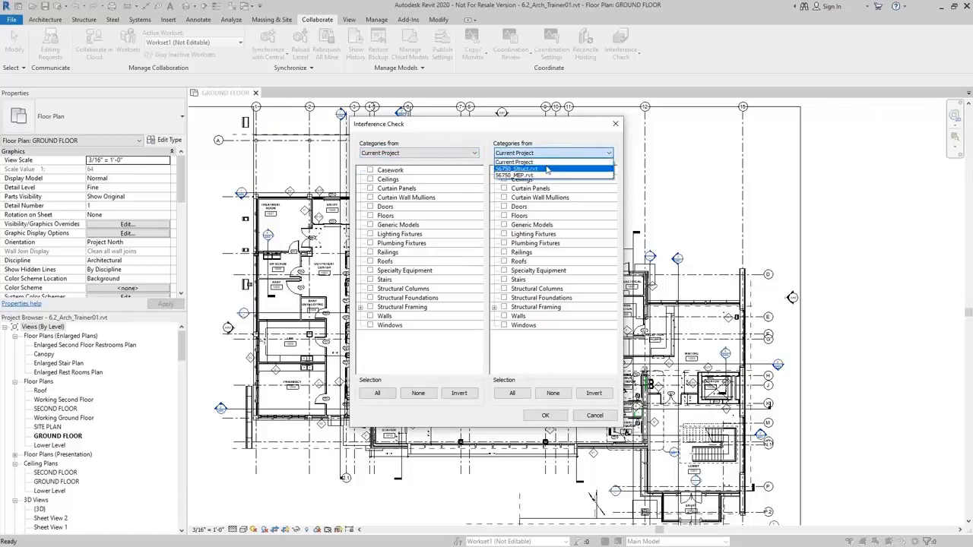
pyautogui.click(536, 153)
# Step: Set the first category source of the interference check to 56750_Struct.rvt and keep Current Project as the second source
pyautogui.click(410, 156)
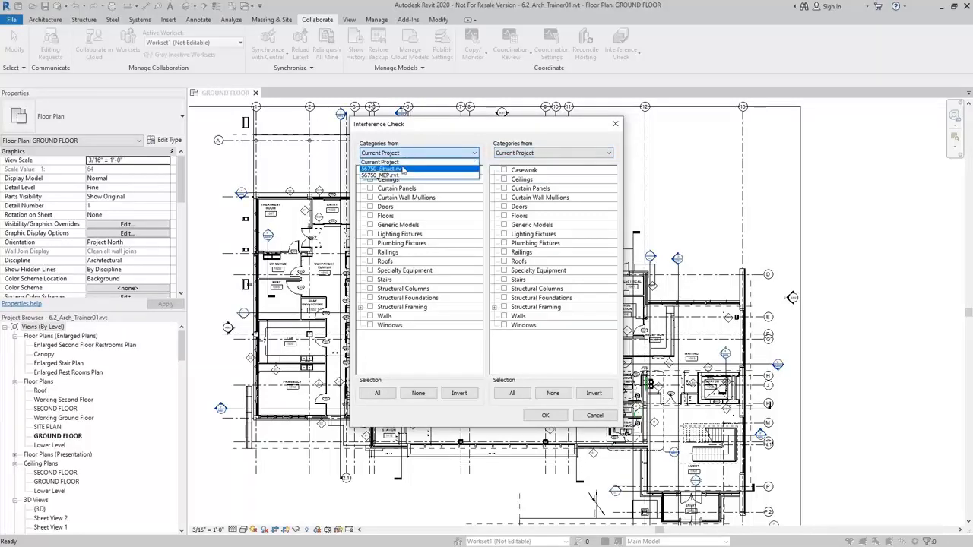
pyautogui.click(403, 169)
pyautogui.click(535, 154)
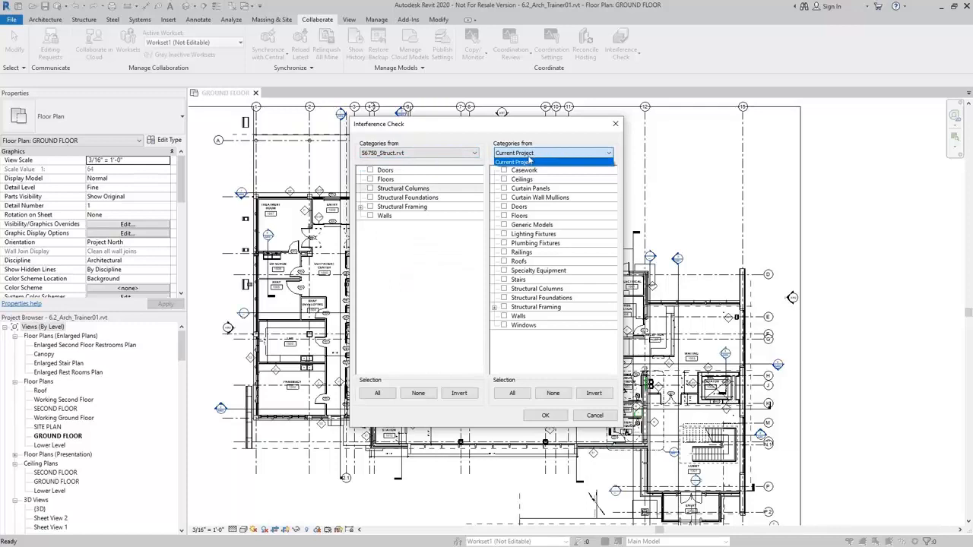
pyautogui.click(534, 154)
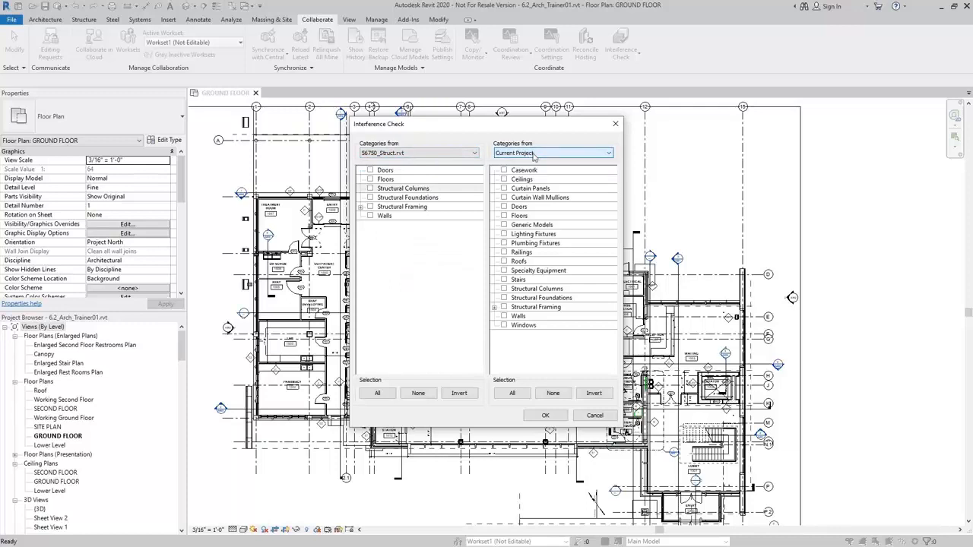
# Step: Set the interference check to compare categories from 56750_MEP.rvt with categories from the Current Project
pyautogui.click(433, 155)
pyautogui.click(400, 178)
pyautogui.click(544, 156)
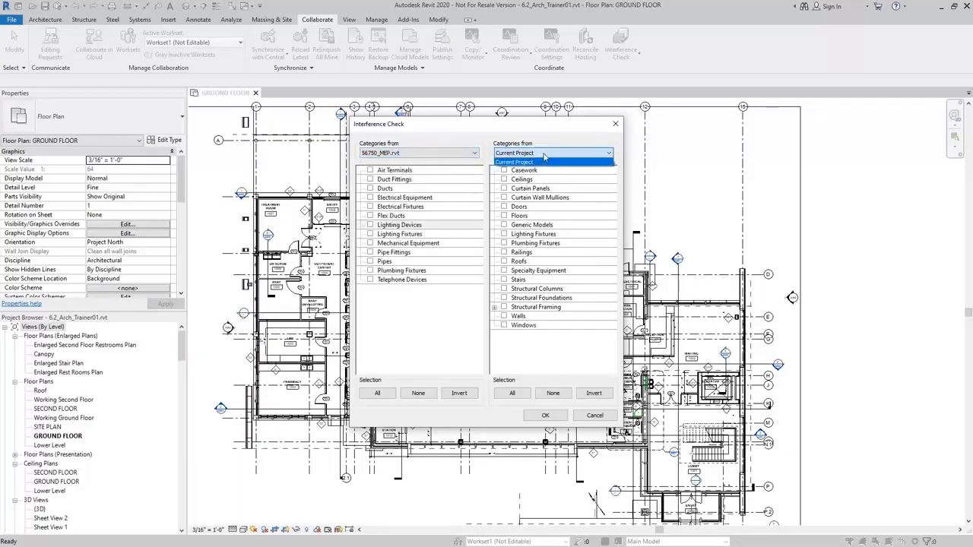
pyautogui.click(544, 155)
pyautogui.click(417, 155)
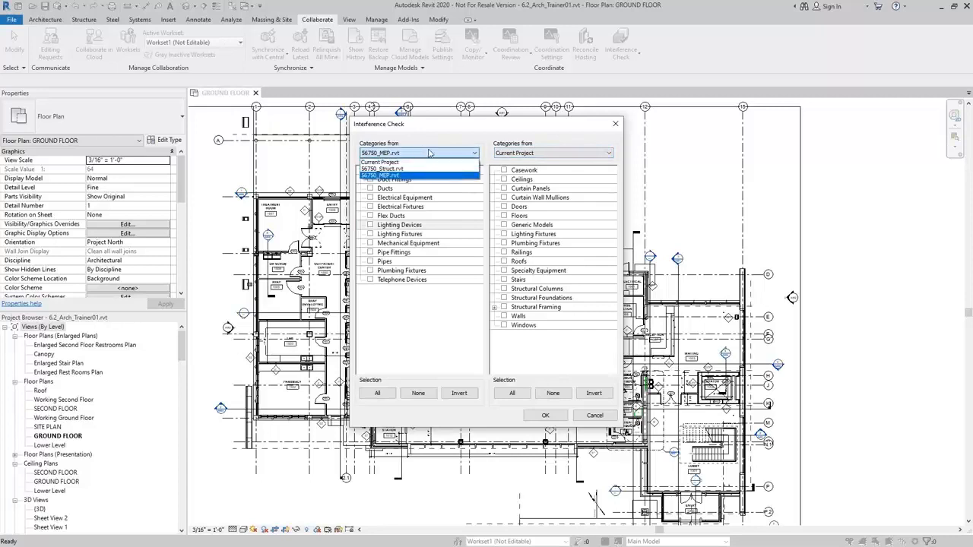
pyautogui.click(426, 175)
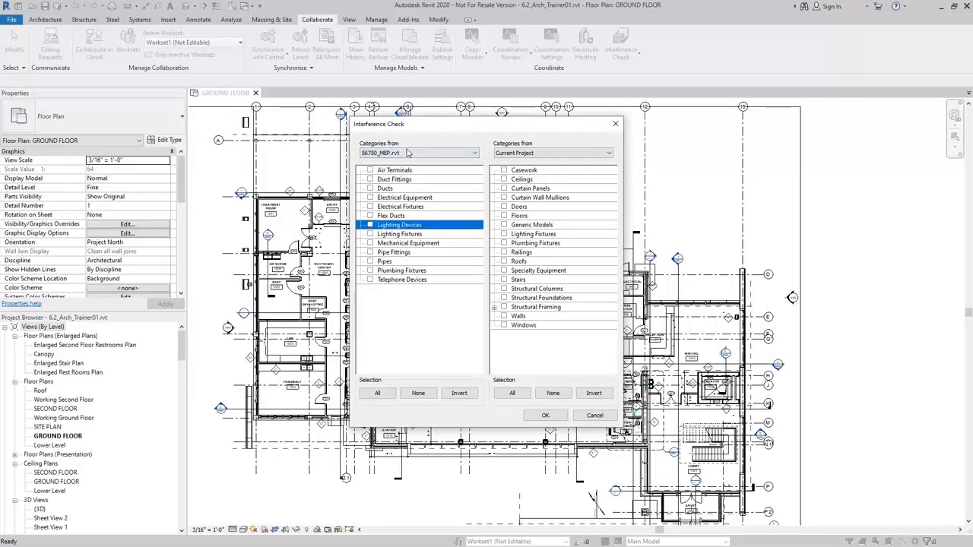
pyautogui.click(408, 153)
pyautogui.click(408, 176)
# Step: Run the interference check of the MEP model's Pipes and Ducts against the current project's Walls and Floors
pyautogui.click(503, 316)
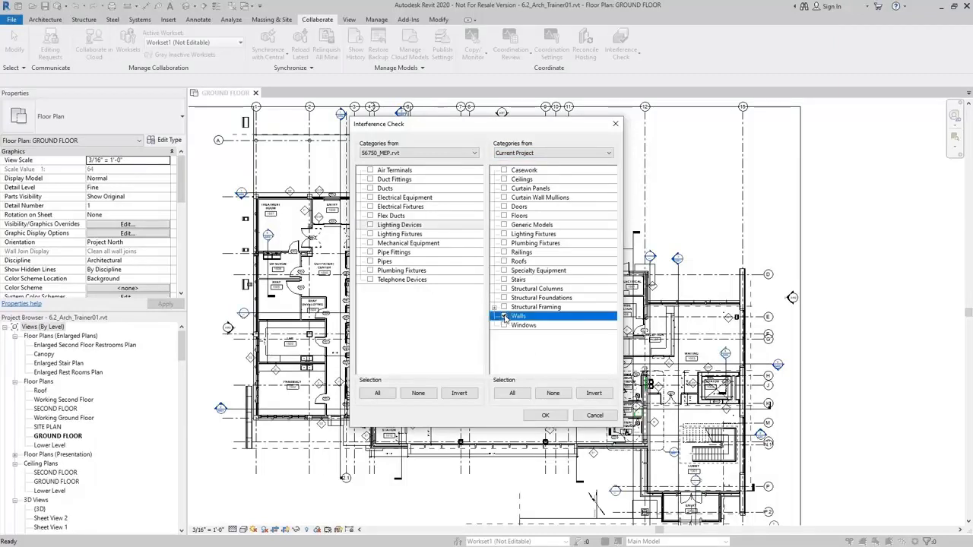
pyautogui.click(503, 216)
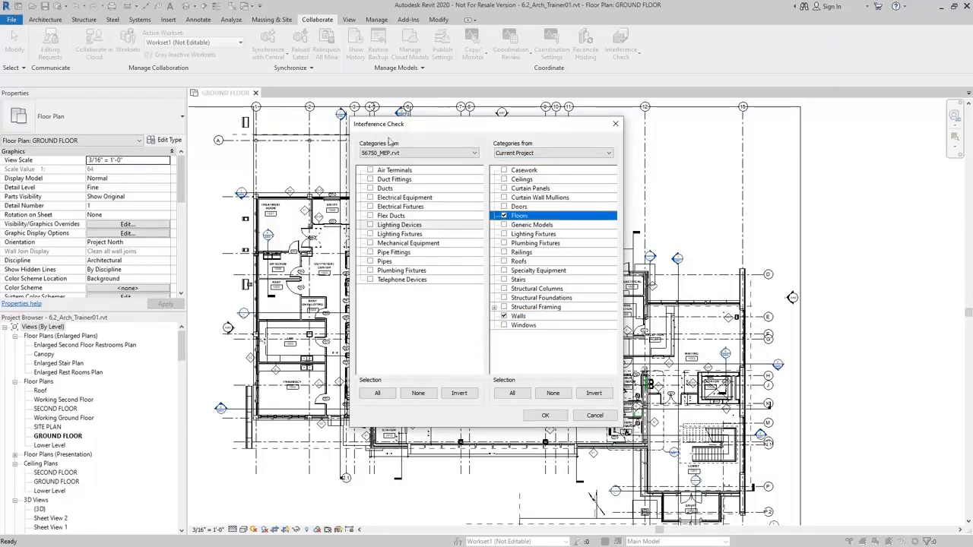
pyautogui.click(371, 261)
pyautogui.click(370, 188)
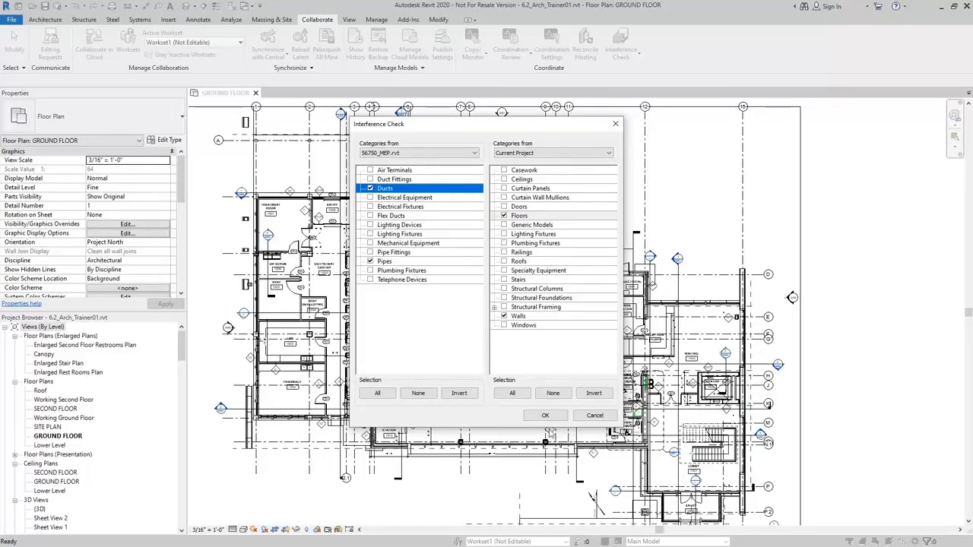
pyautogui.click(546, 416)
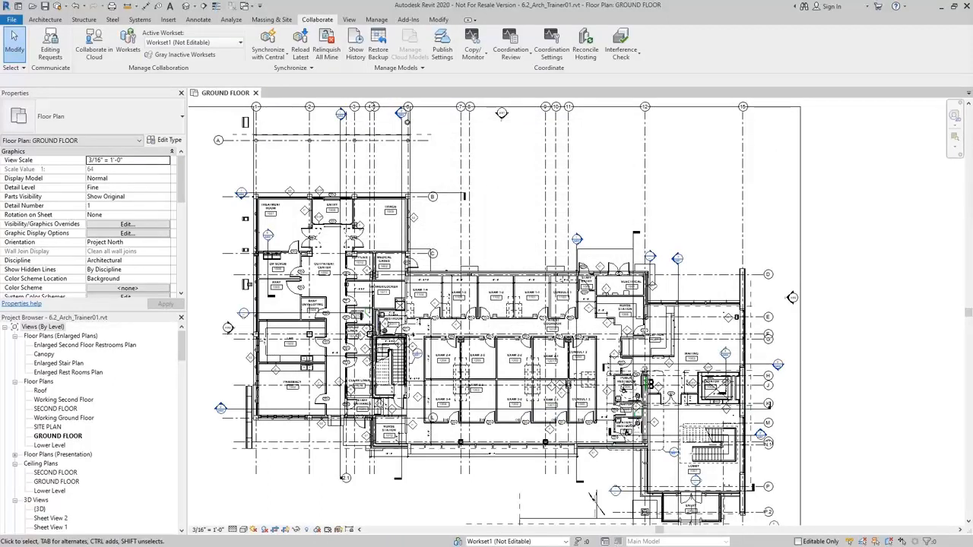
# Step: Examine the duct and floor elements involved in the two duct clashes grouped under Floors in the interference report
pyautogui.moveTo(972, 19); pyautogui.dragTo(689, 72)
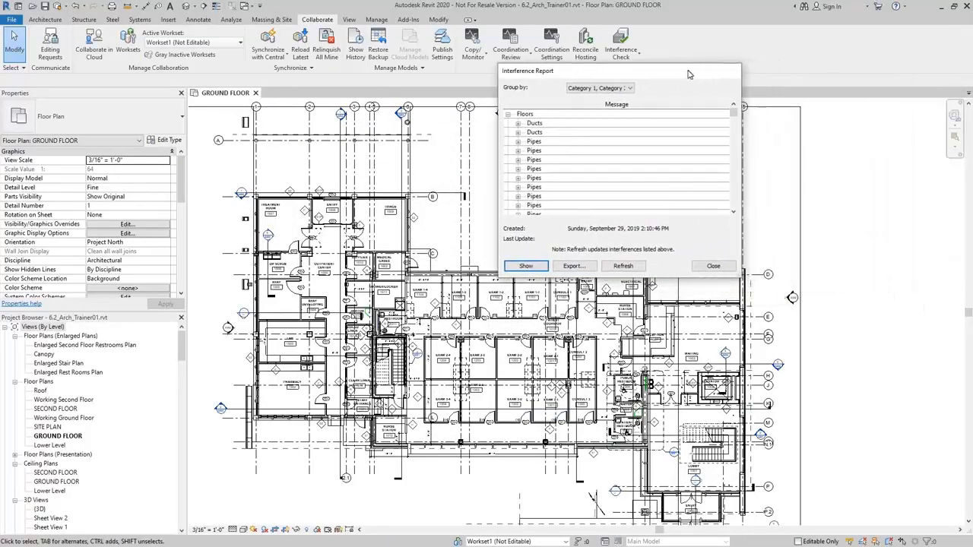
pyautogui.click(518, 124)
pyautogui.click(562, 137)
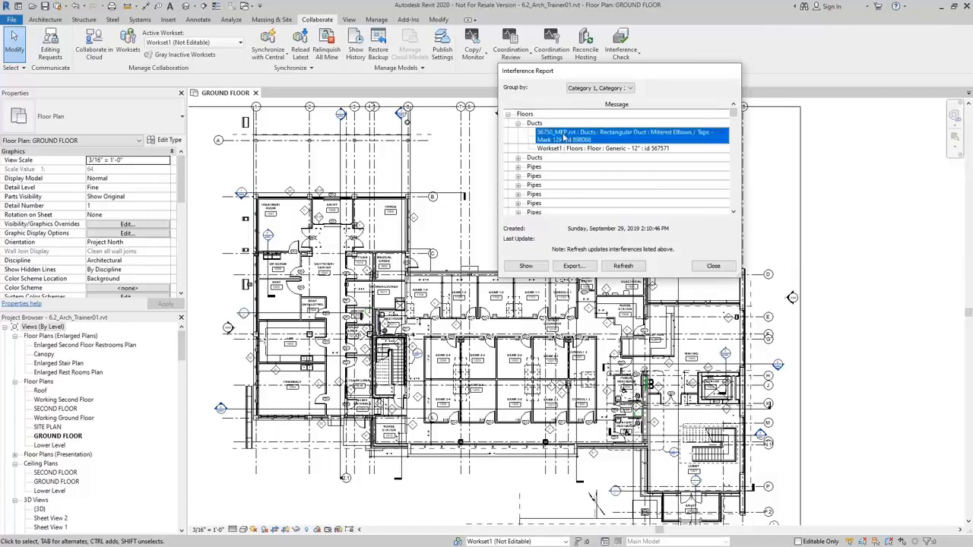
pyautogui.click(564, 149)
pyautogui.click(566, 137)
pyautogui.click(518, 157)
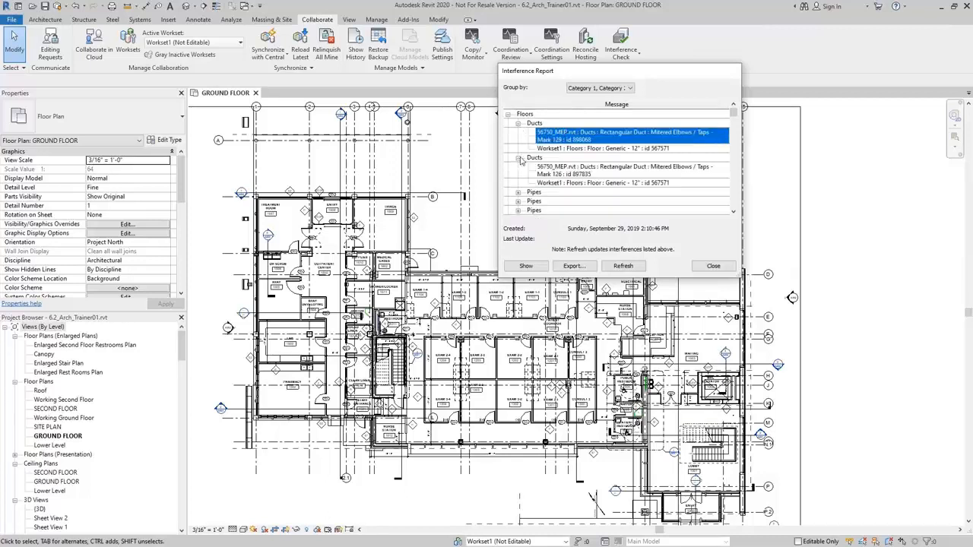
pyautogui.click(573, 169)
pyautogui.click(576, 184)
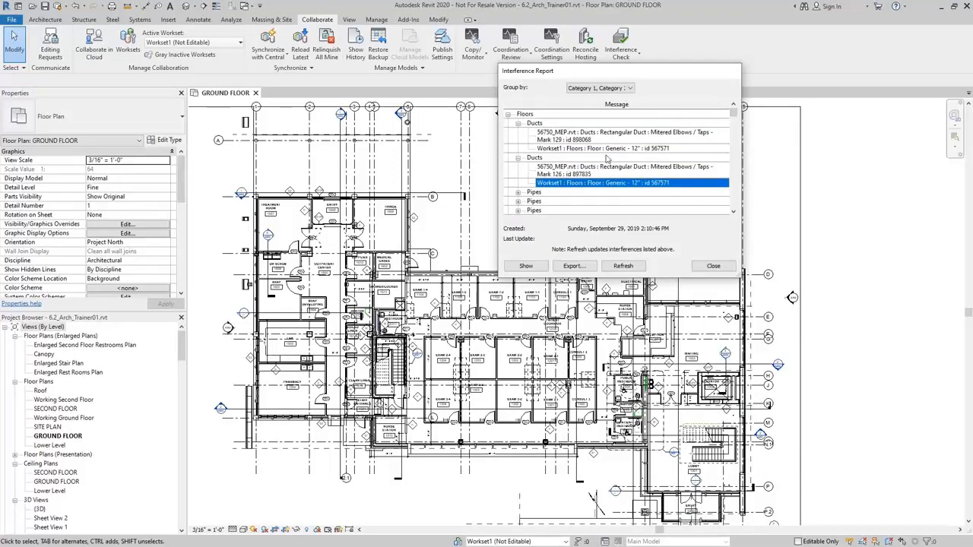
# Step: Show the clashing rectangular duct with Mark 129 from the interference report in the ground floor plan
pyautogui.click(577, 139)
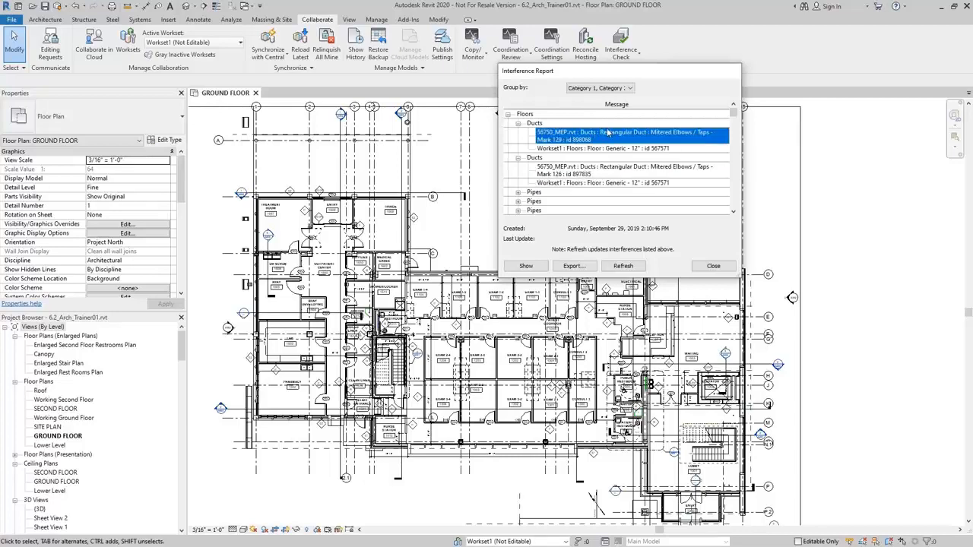
pyautogui.click(526, 267)
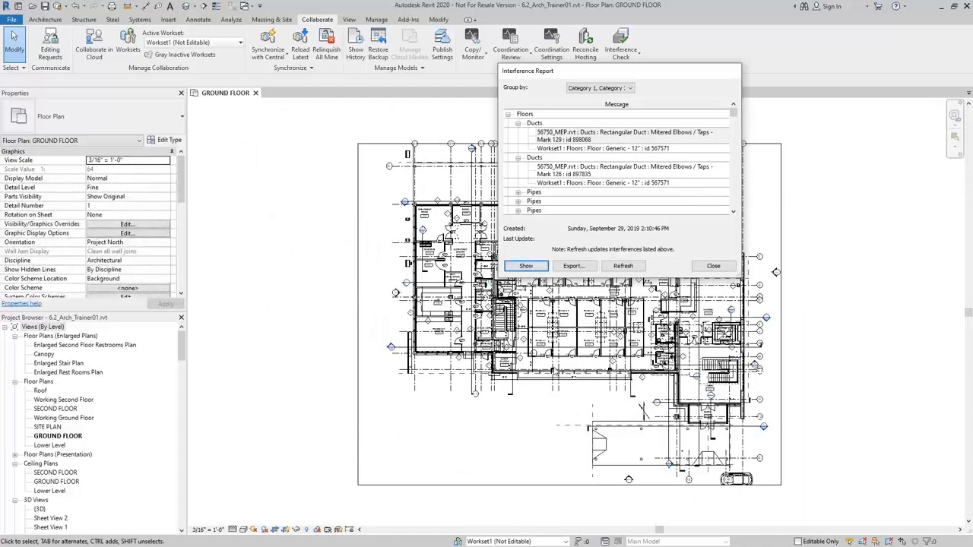
pyautogui.moveTo(620, 336); pyautogui.dragTo(475, 369, button='middle')
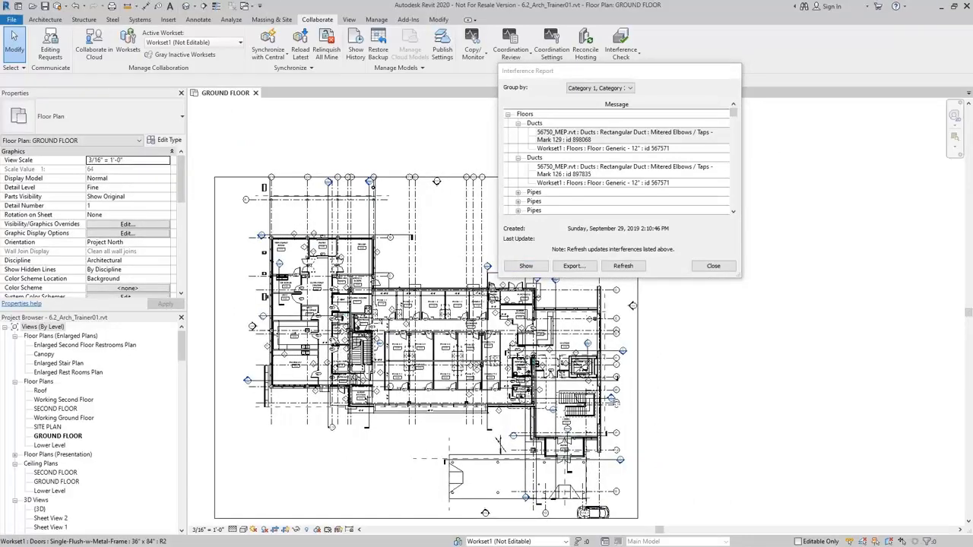
pyautogui.scroll(3, 324, 333)
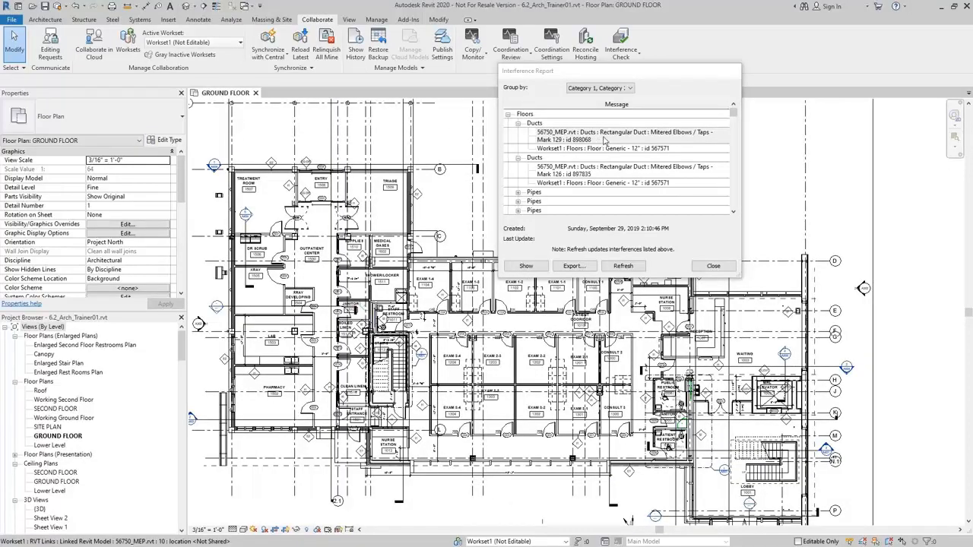
pyautogui.click(563, 172)
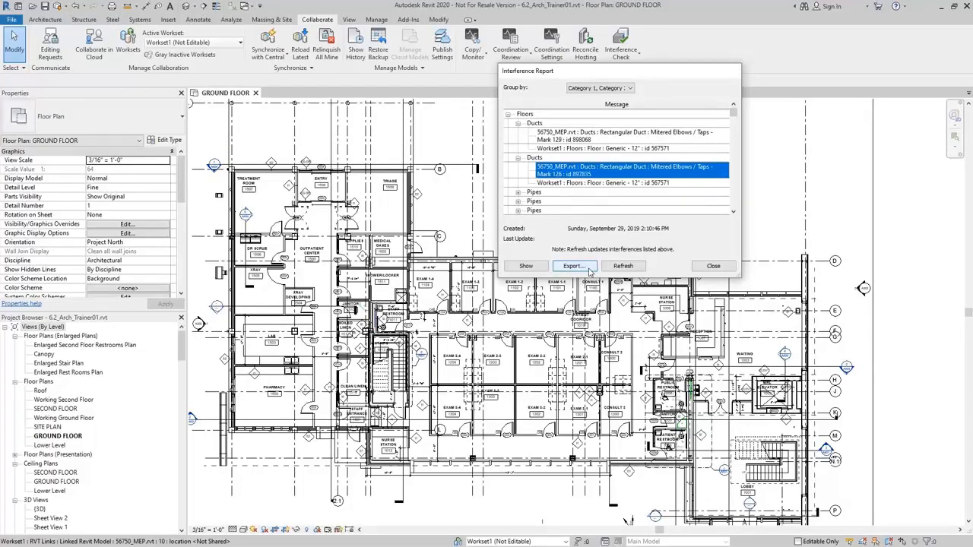
pyautogui.click(572, 266)
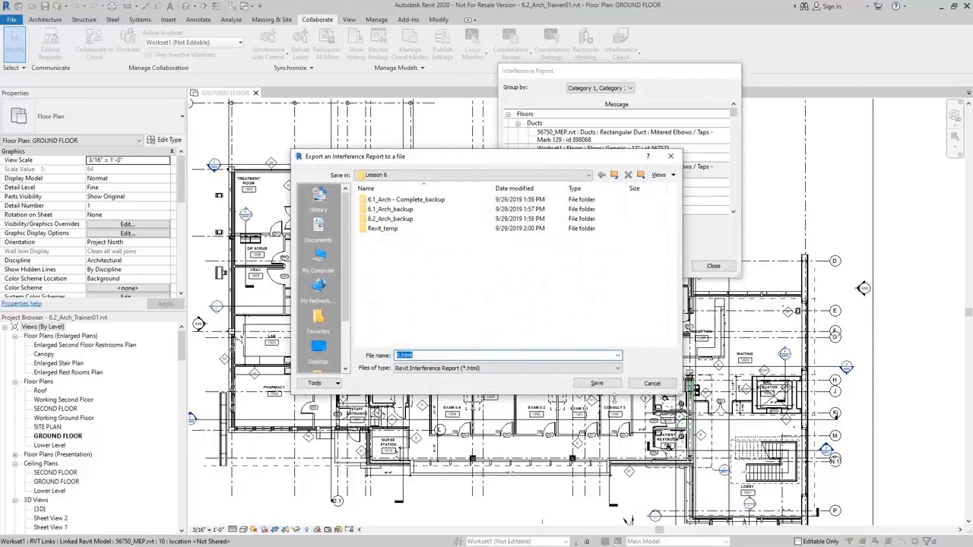
pyautogui.click(652, 383)
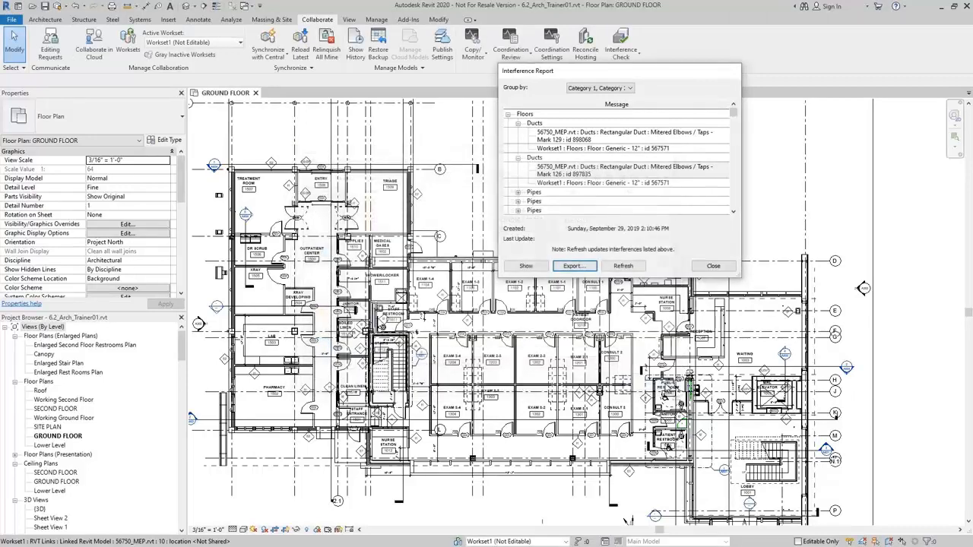
# Step: Group the interference report by Category 2, Category 1 and examine the first three floor clashes under Pipes
pyautogui.click(612, 88)
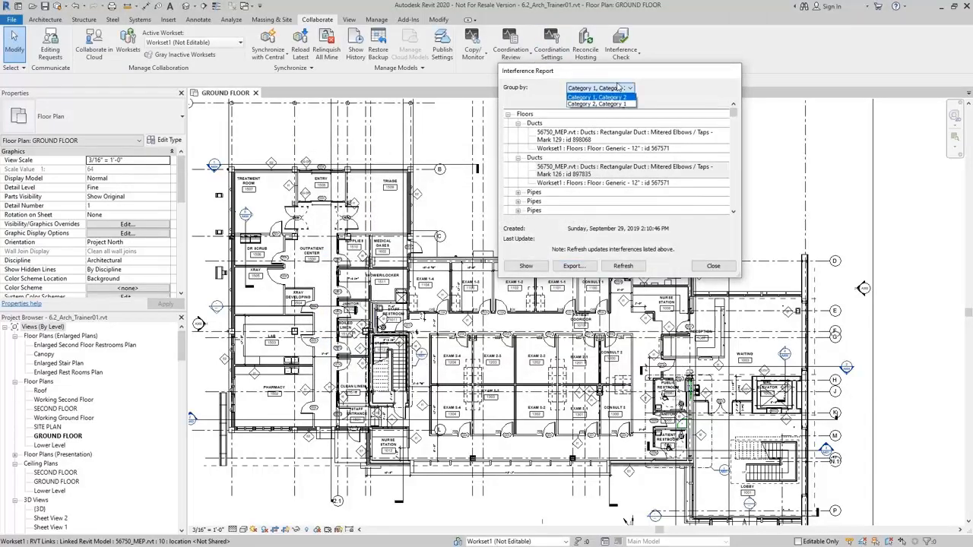
pyautogui.click(612, 105)
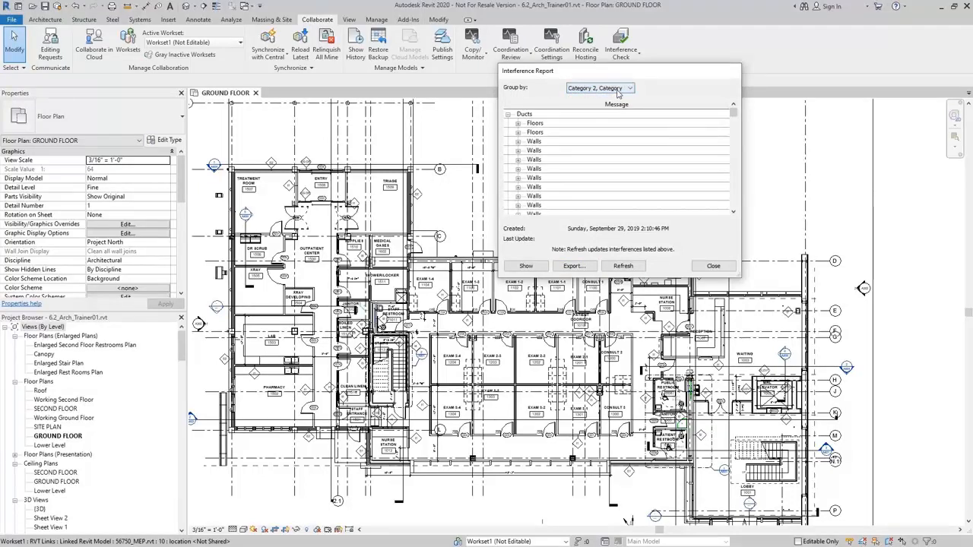
pyautogui.click(508, 114)
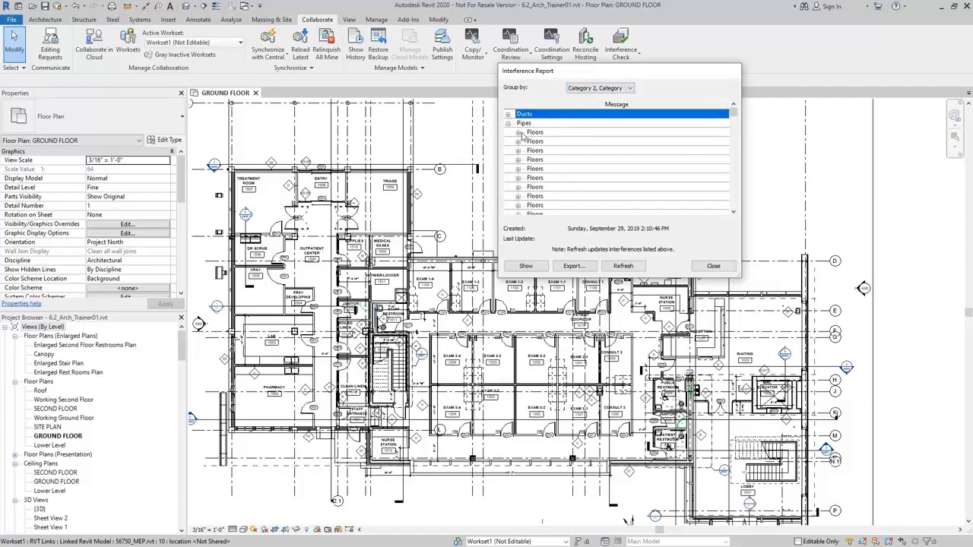
pyautogui.click(517, 132)
pyautogui.click(525, 124)
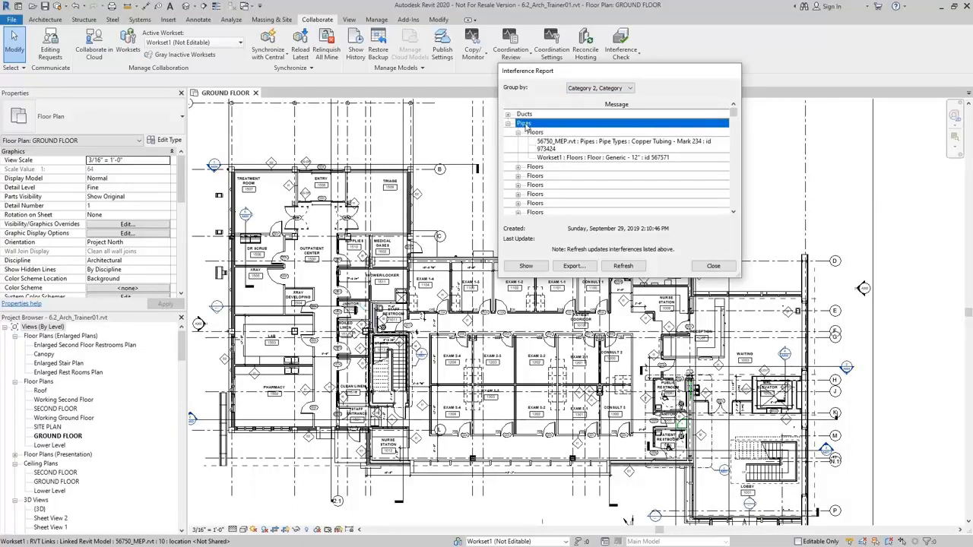
pyautogui.click(528, 167)
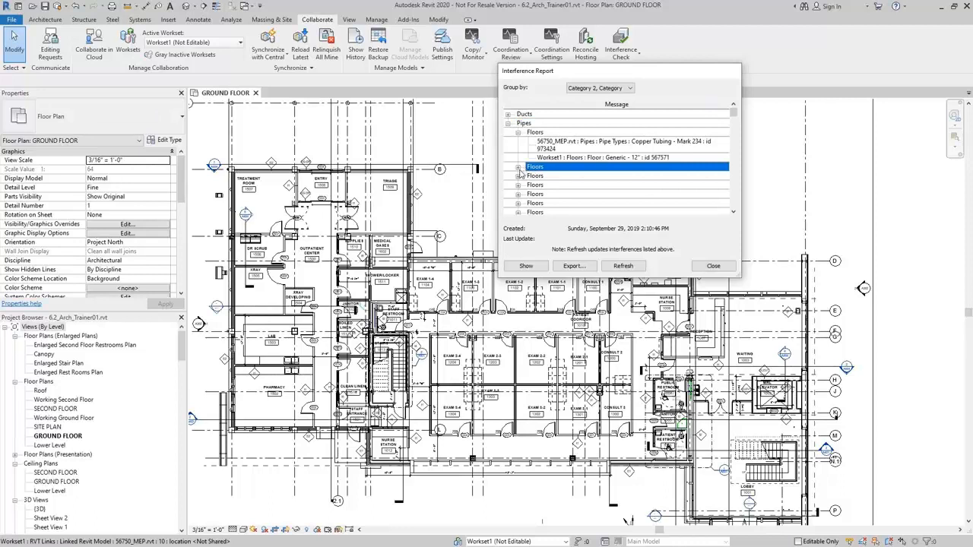
pyautogui.click(518, 167)
pyautogui.click(518, 201)
# Step: Compare the report grouped by Category 1, Category 2 with the Category 2, Category 1 grouping
pyautogui.click(598, 88)
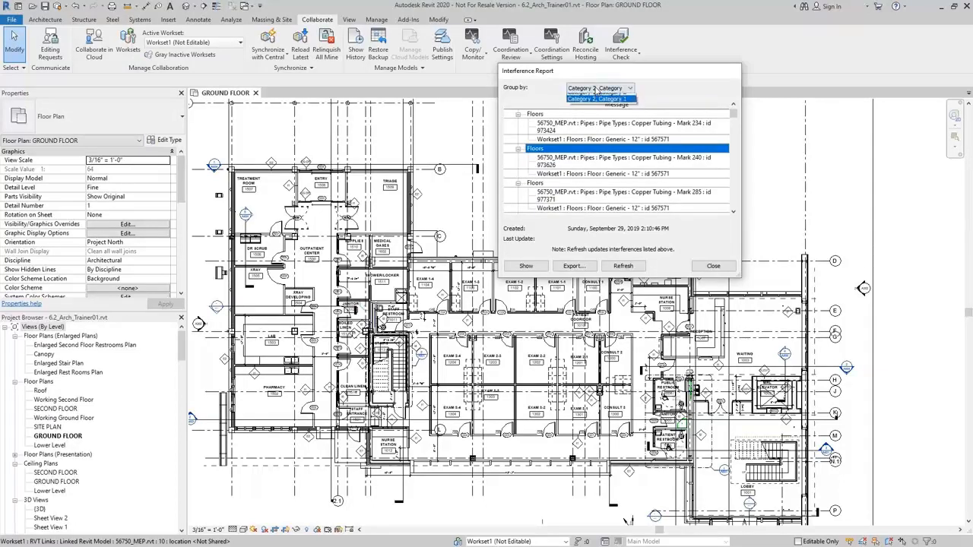
pyautogui.click(617, 98)
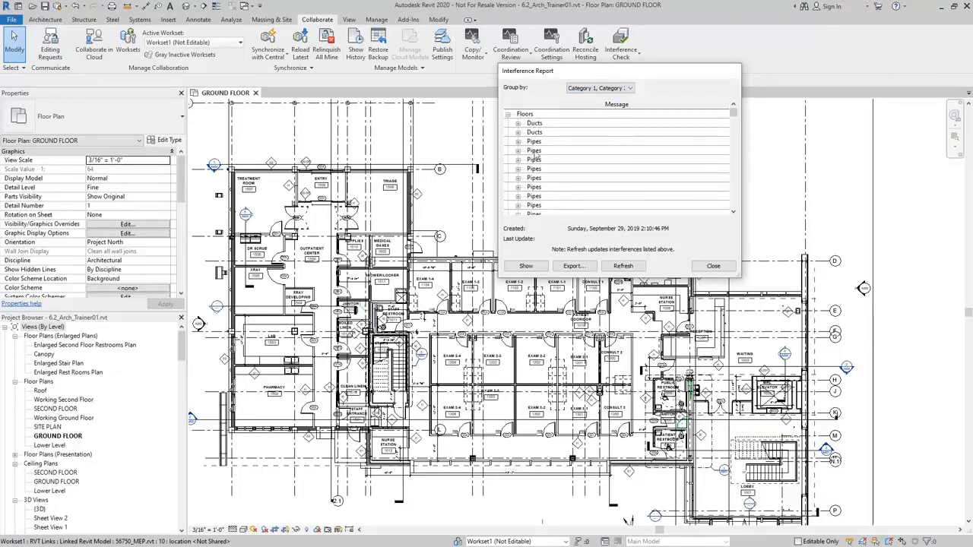
pyautogui.click(585, 89)
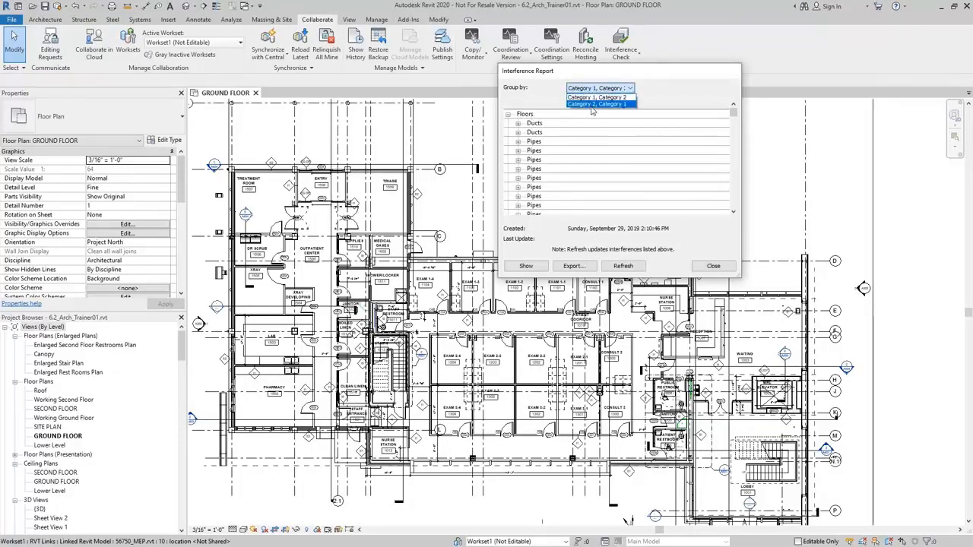
pyautogui.click(594, 108)
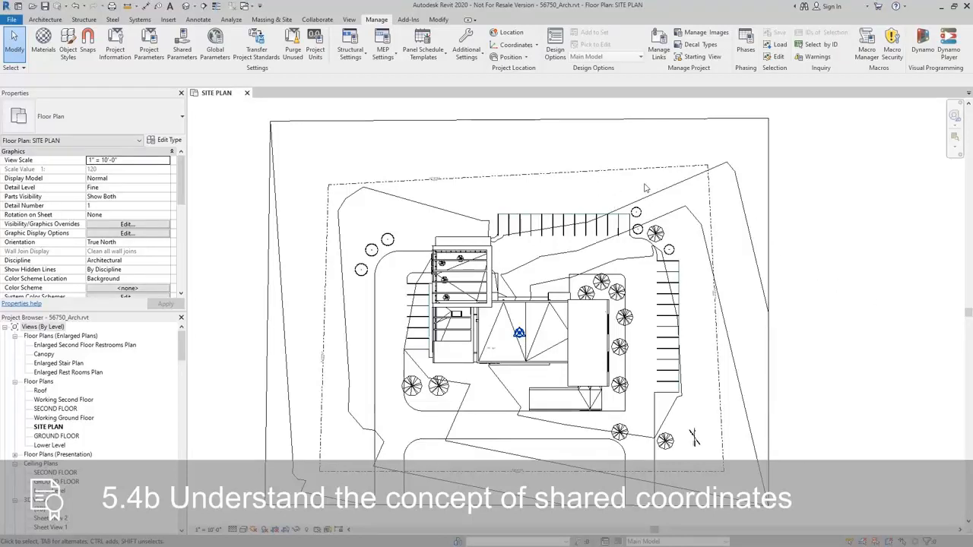
# Step: Link the CAD file 6.3 - Site Topo.dwg into the site plan with Auto - Center to Center positioning at GROUND FLOOR
pyautogui.click(168, 20)
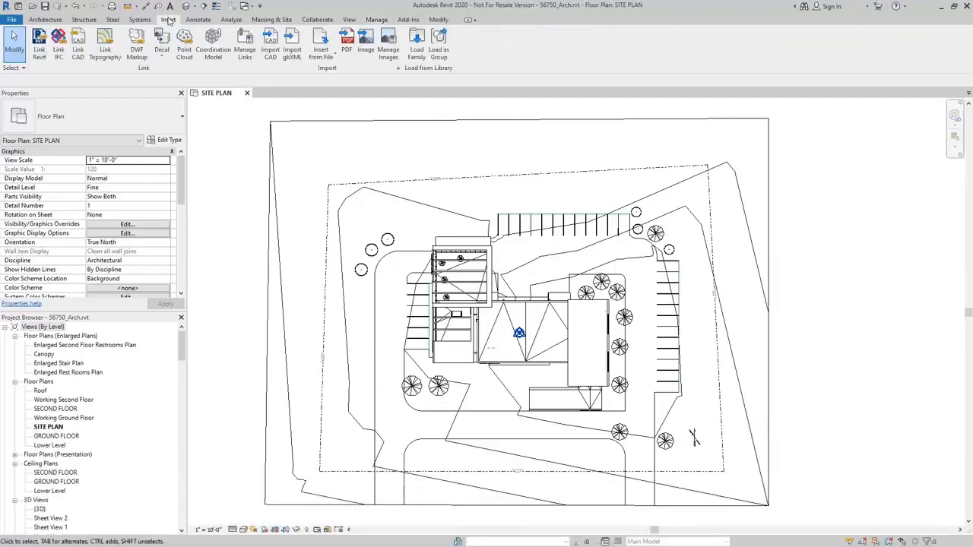
pyautogui.click(80, 44)
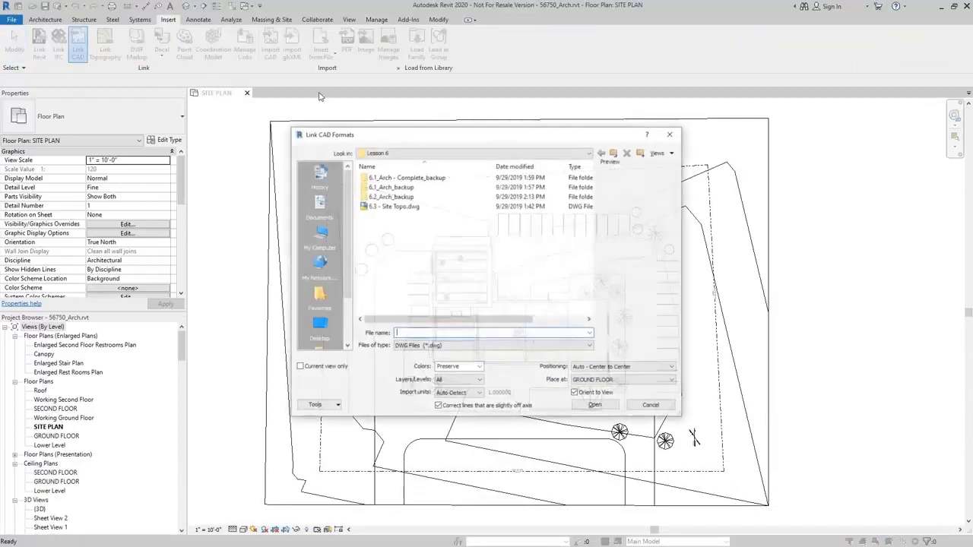
pyautogui.click(409, 207)
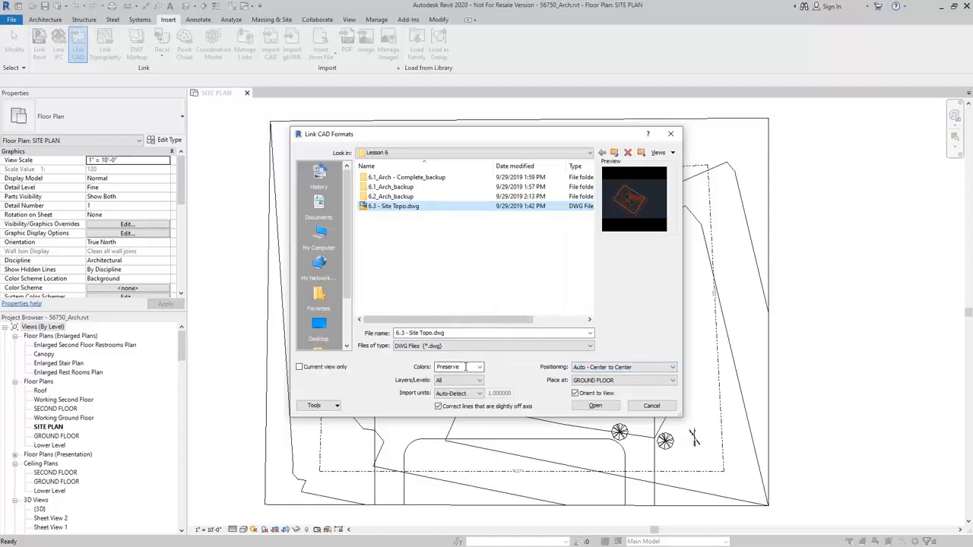
pyautogui.click(594, 406)
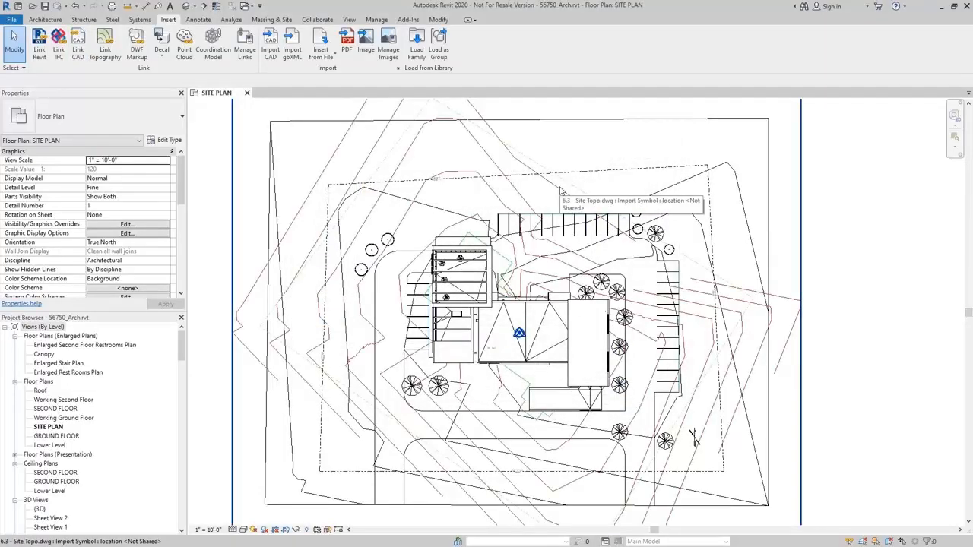
pyautogui.press('Escape')
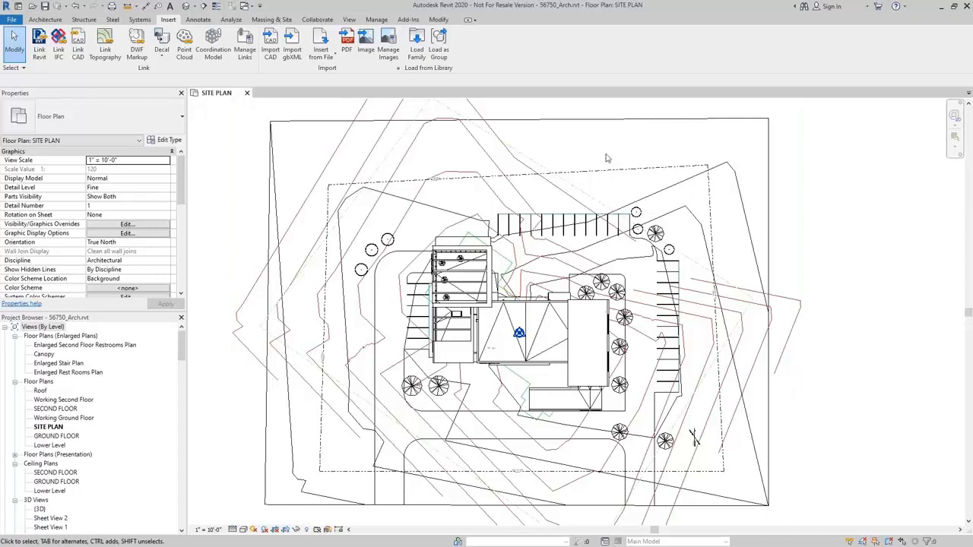
# Step: Acquire the shared coordinates from the linked 6.3 - Site Topo.dwg in the site plan
pyautogui.click(377, 19)
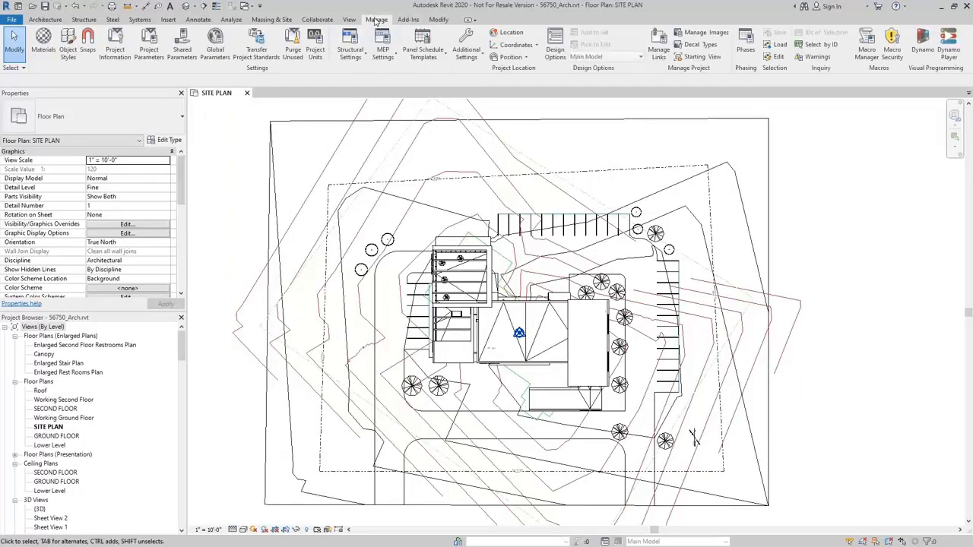
pyautogui.click(535, 46)
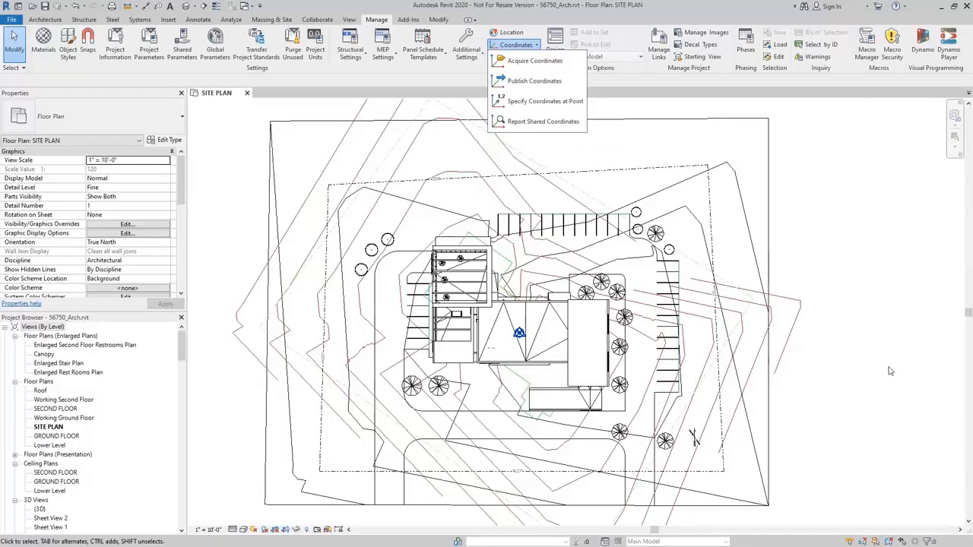
pyautogui.click(526, 62)
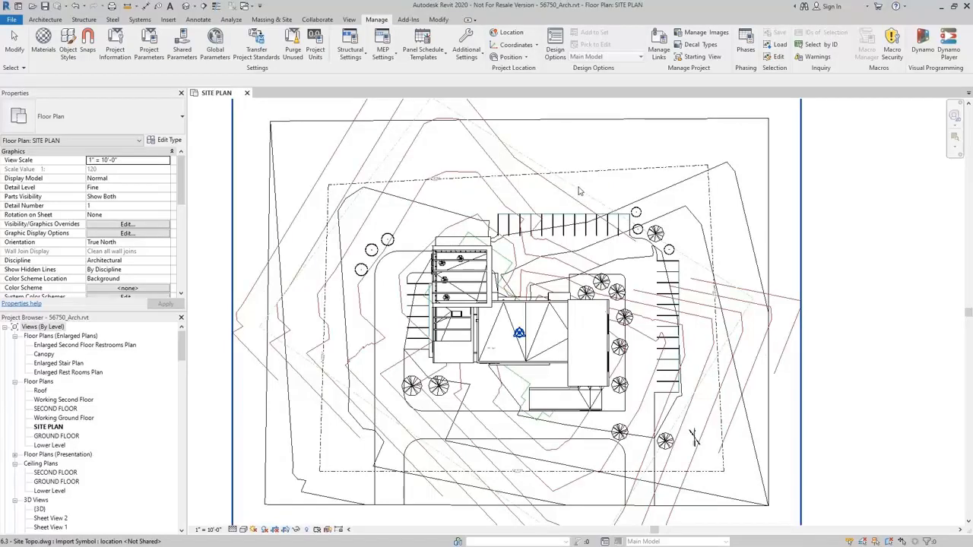
pyautogui.click(587, 193)
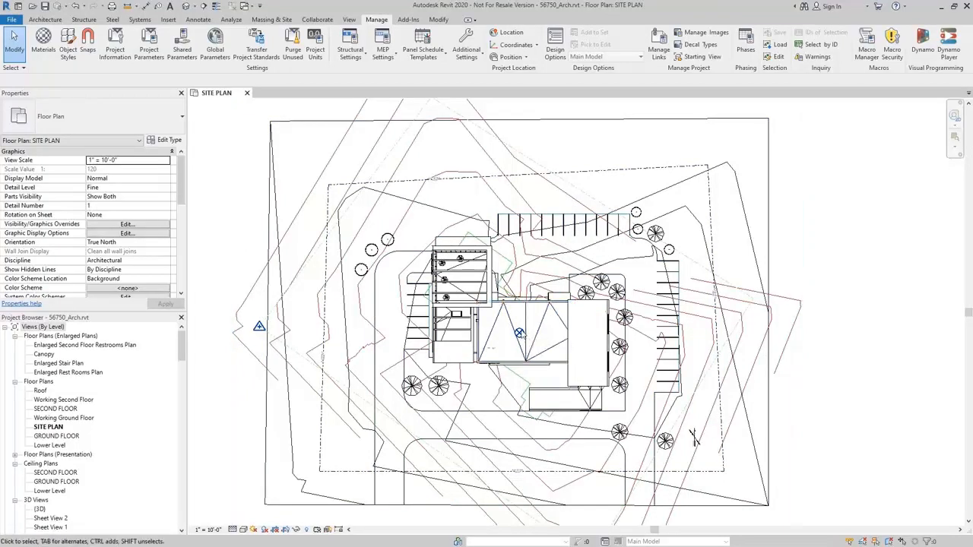
# Step: Check that the site plan is oriented to True North and set the project base point's Angle to True North to 35°
pyautogui.click(519, 333)
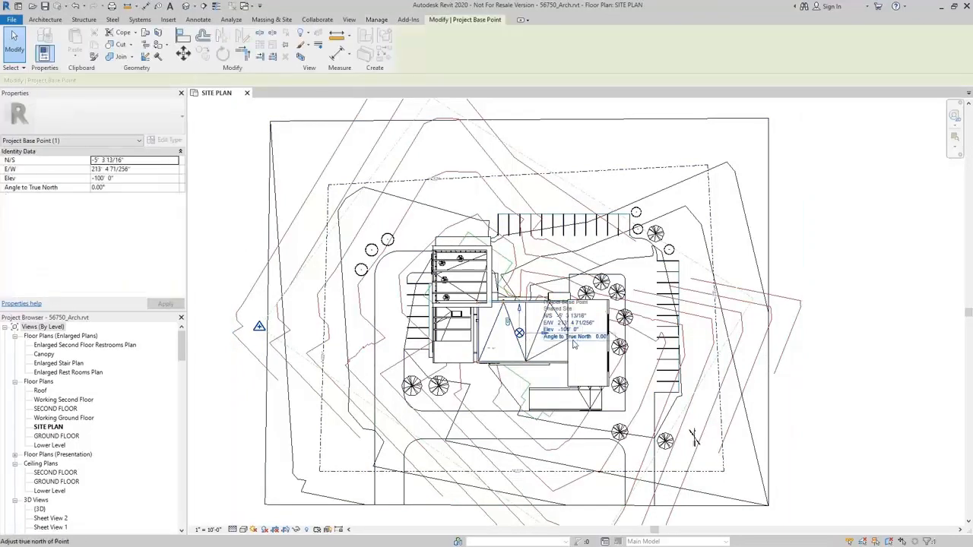
pyautogui.press('Escape')
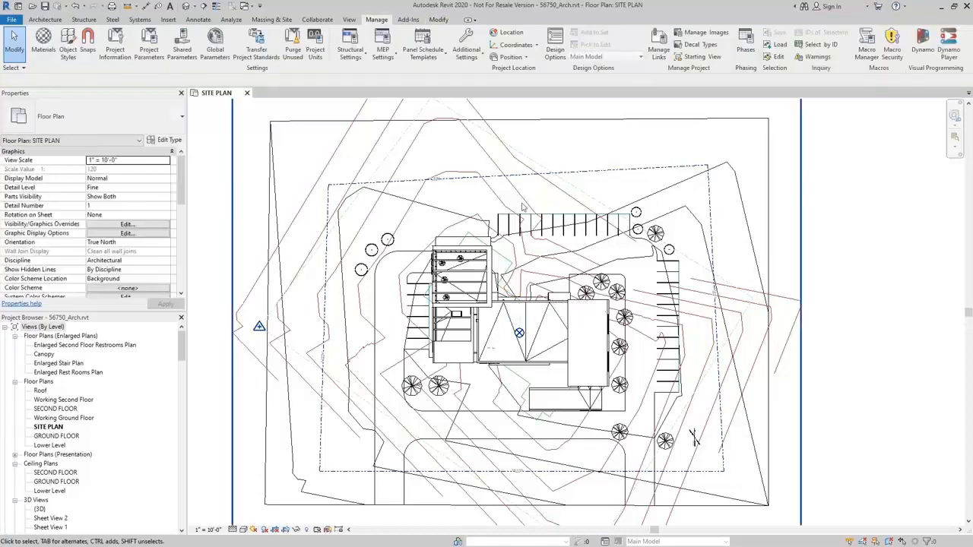
pyautogui.click(119, 243)
pyautogui.click(166, 244)
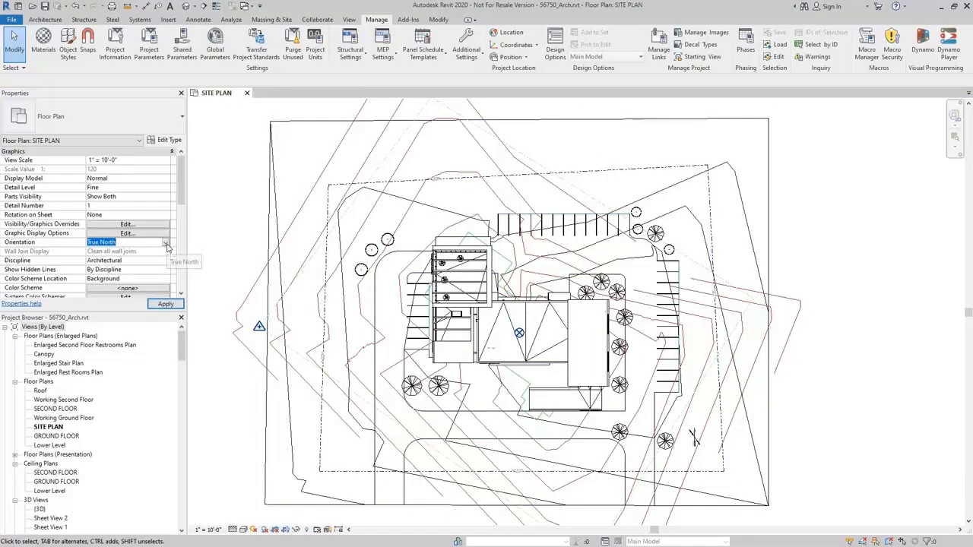
pyautogui.click(518, 332)
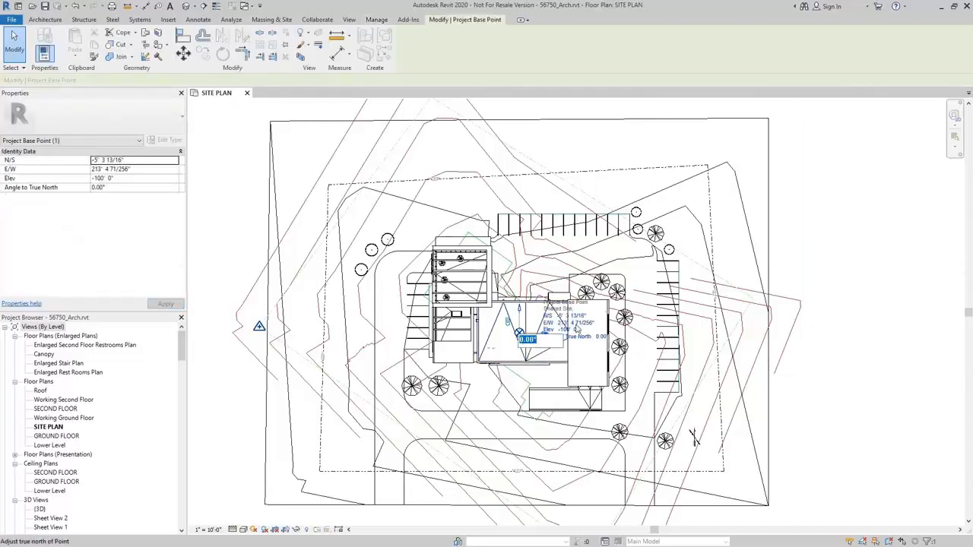
pyautogui.press('Return')
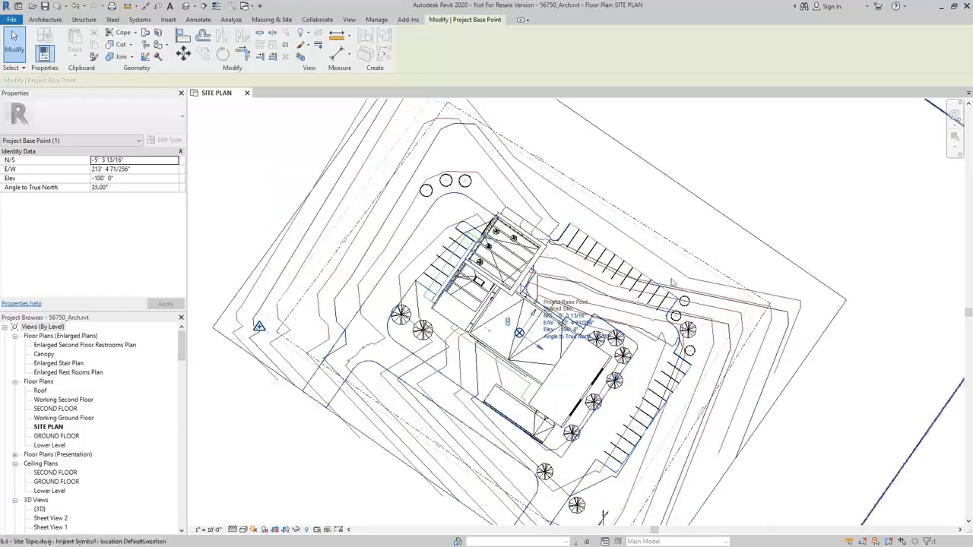
# Step: Move the survey point onto the nearby west corner of the dashed property line
pyautogui.moveTo(334, 321); pyautogui.dragTo(427, 290, button='middle')
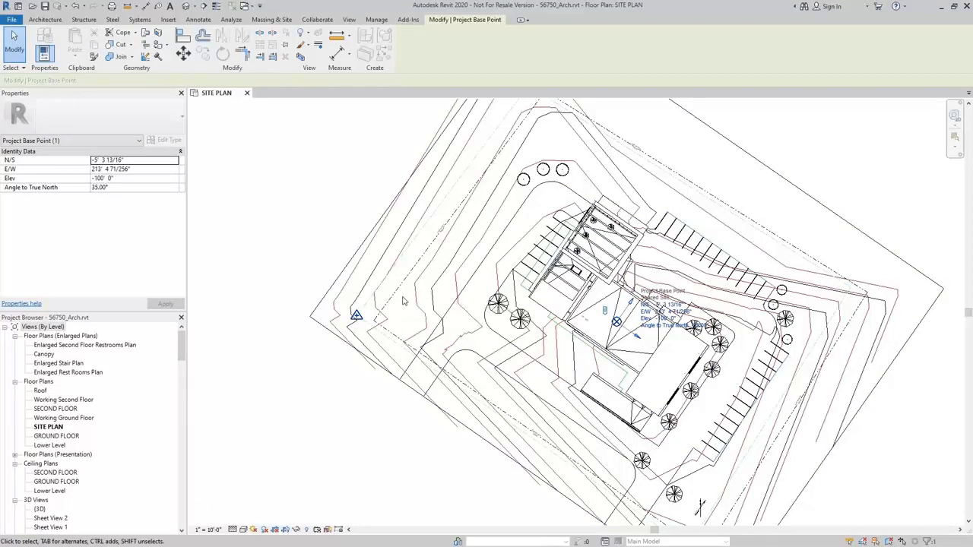
pyautogui.scroll(3, 384, 325)
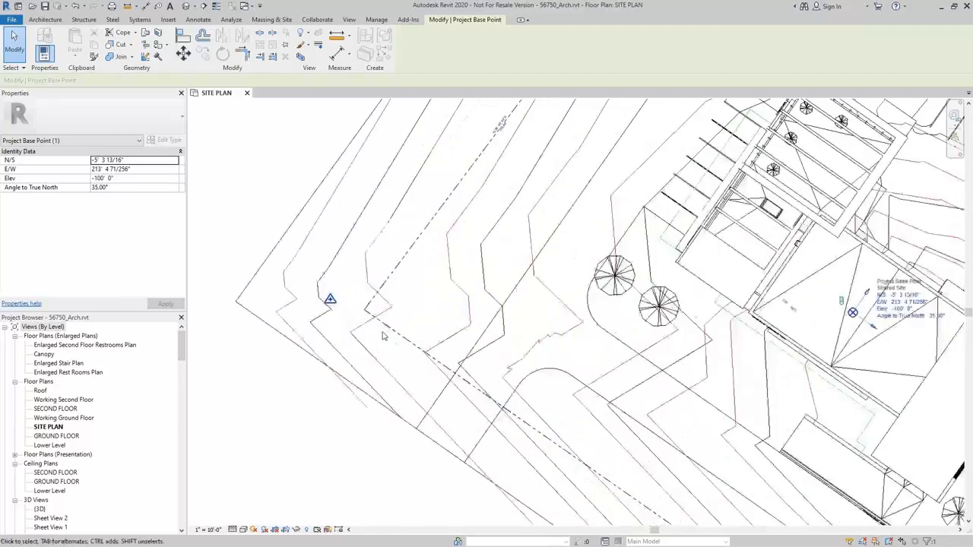
pyautogui.click(330, 298)
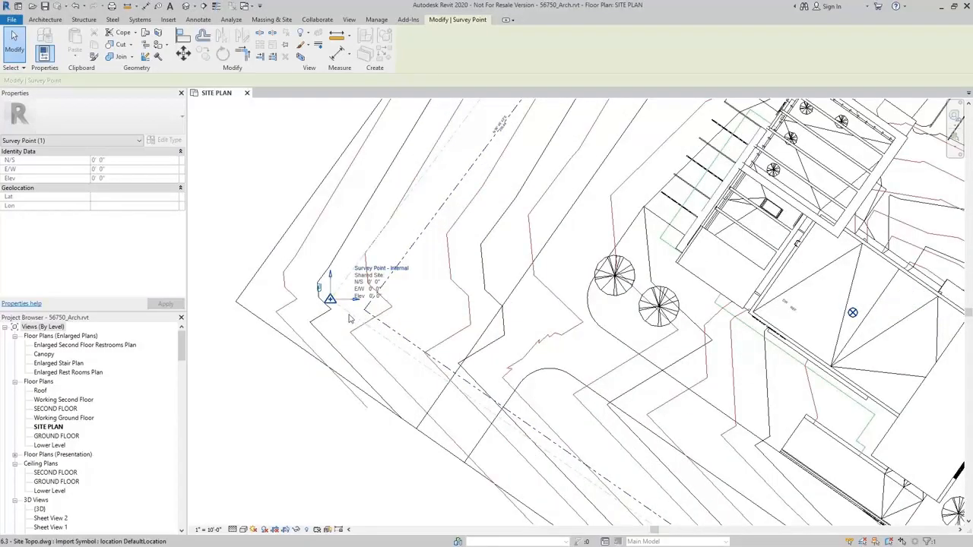
pyautogui.scroll(2, 350, 318)
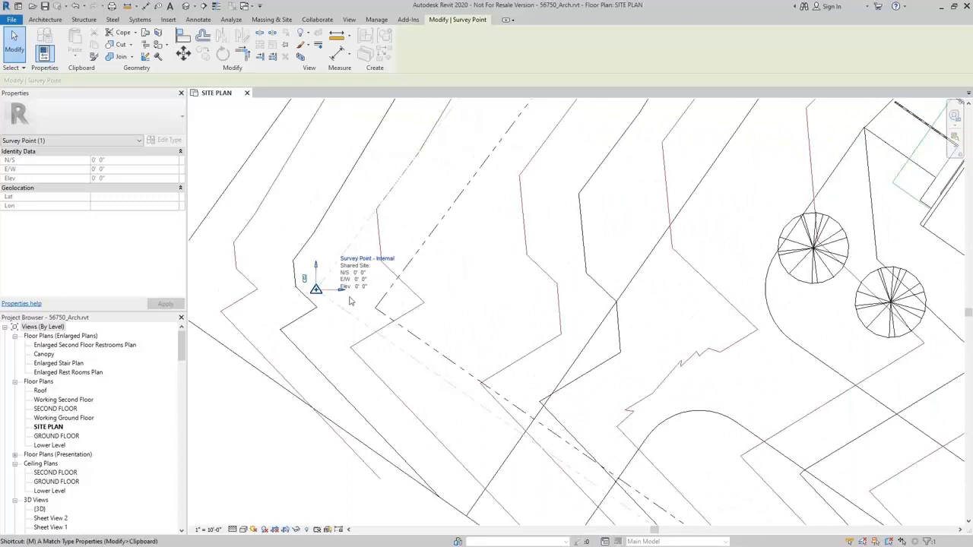
pyautogui.press('m')
pyautogui.press('v')
pyautogui.click(316, 288)
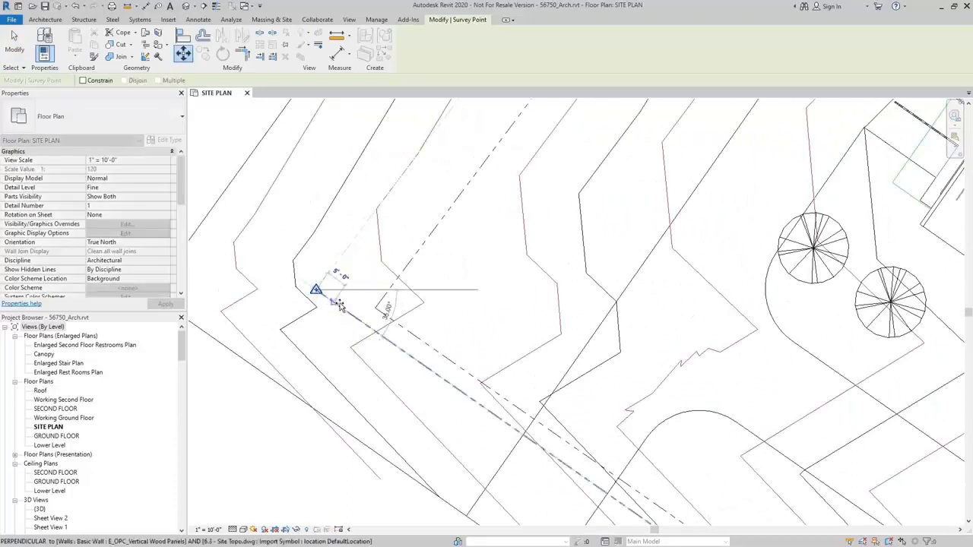
pyautogui.click(375, 307)
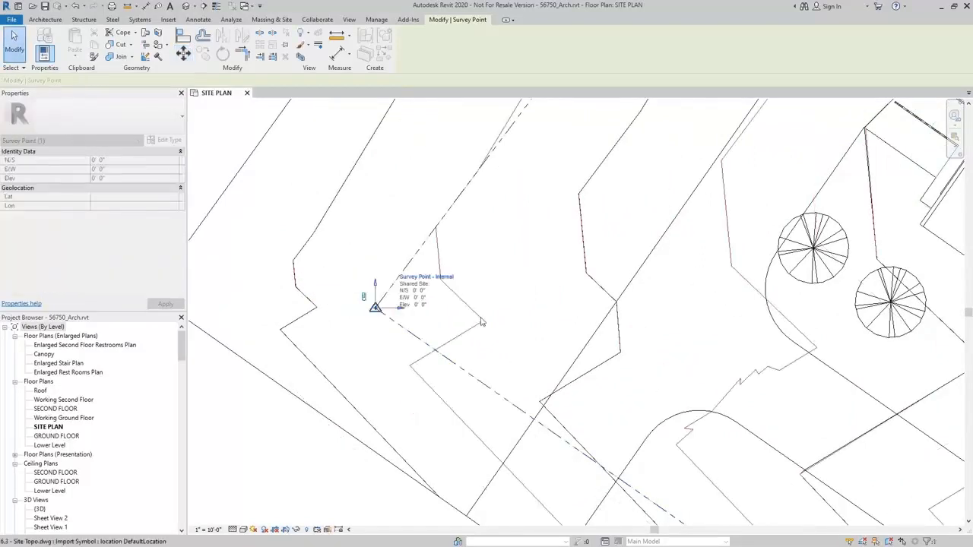
# Step: Move the project base point to the exterior wall corner on the building's west side, near the DW and REF labels
pyautogui.scroll(-6, 487, 311)
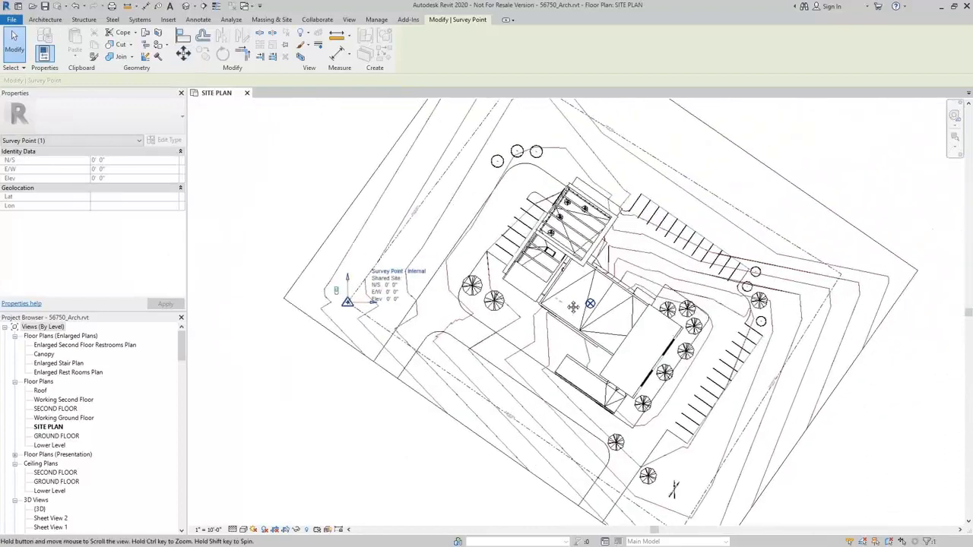
pyautogui.scroll(3, 532, 285)
pyautogui.moveTo(414, 320); pyautogui.dragTo(443, 319, button='middle')
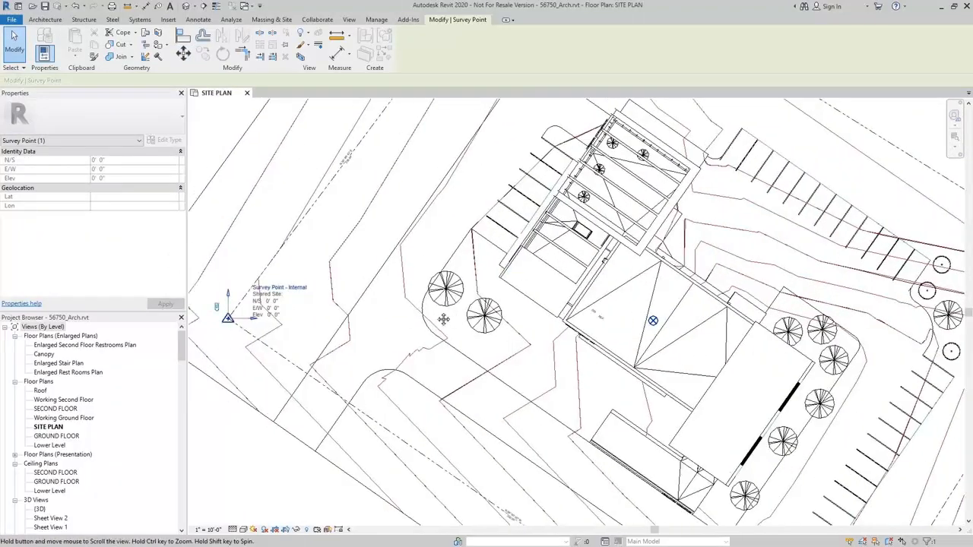
pyautogui.click(653, 322)
pyautogui.scroll(1, 653, 320)
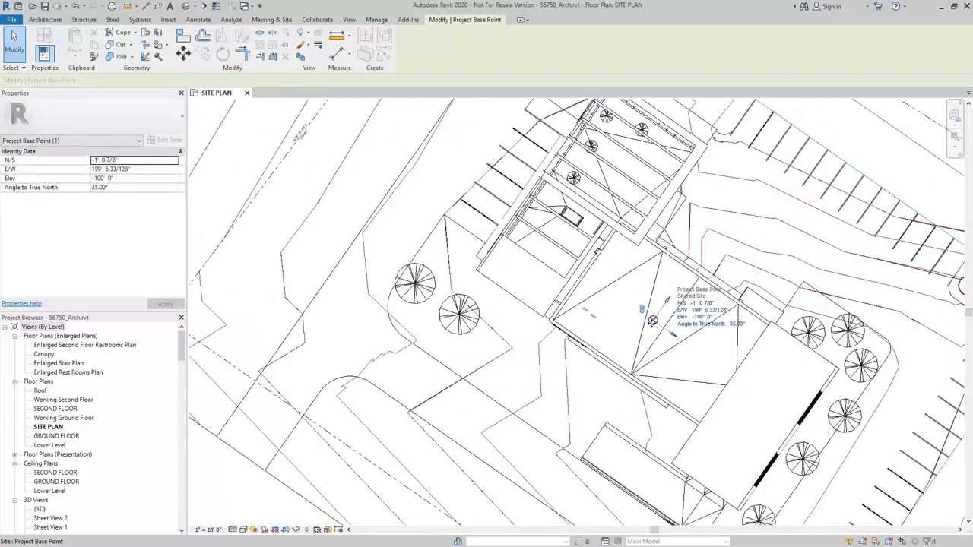
pyautogui.moveTo(650, 323); pyautogui.dragTo(589, 337, button='middle')
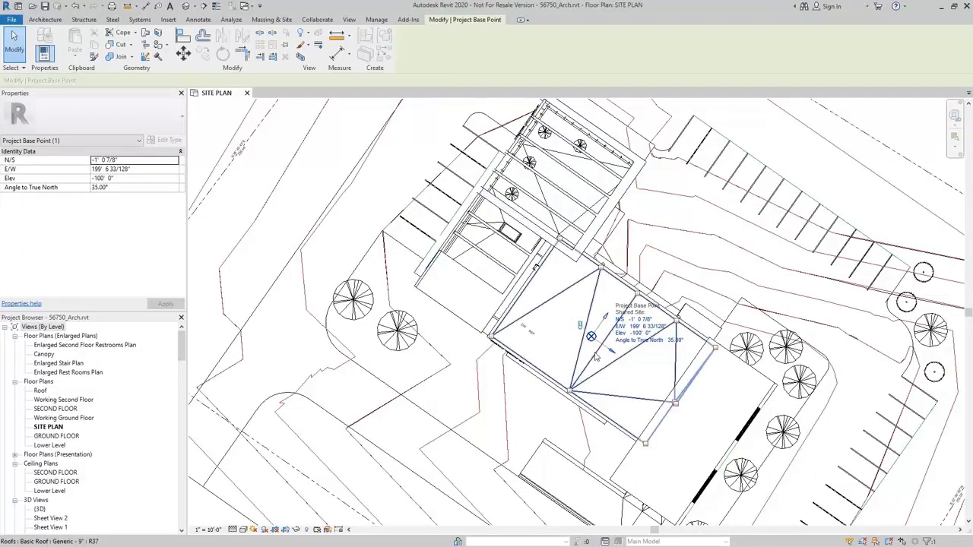
pyautogui.moveTo(566, 343); pyautogui.dragTo(777, 335, button='middle')
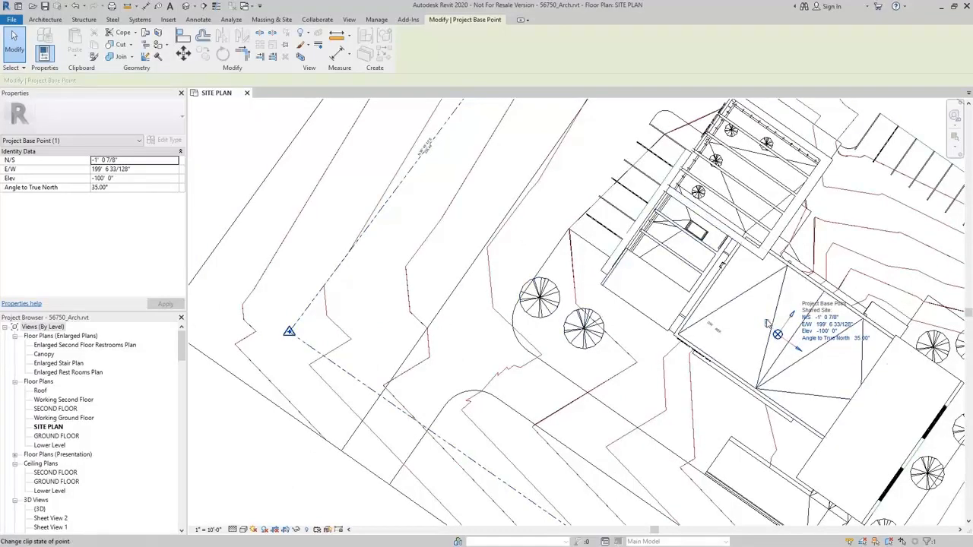
pyautogui.press('m')
pyautogui.press('v')
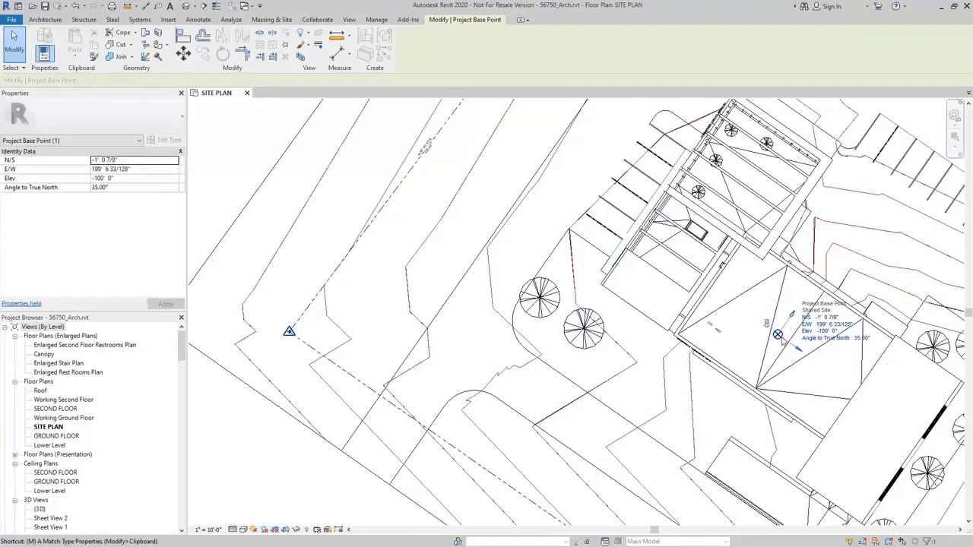
pyautogui.scroll(3, 778, 333)
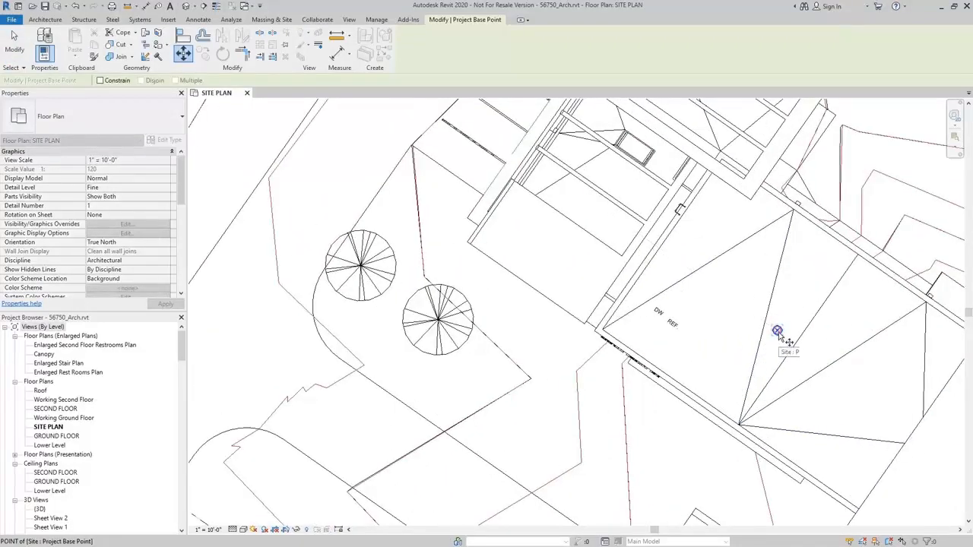
pyautogui.click(777, 333)
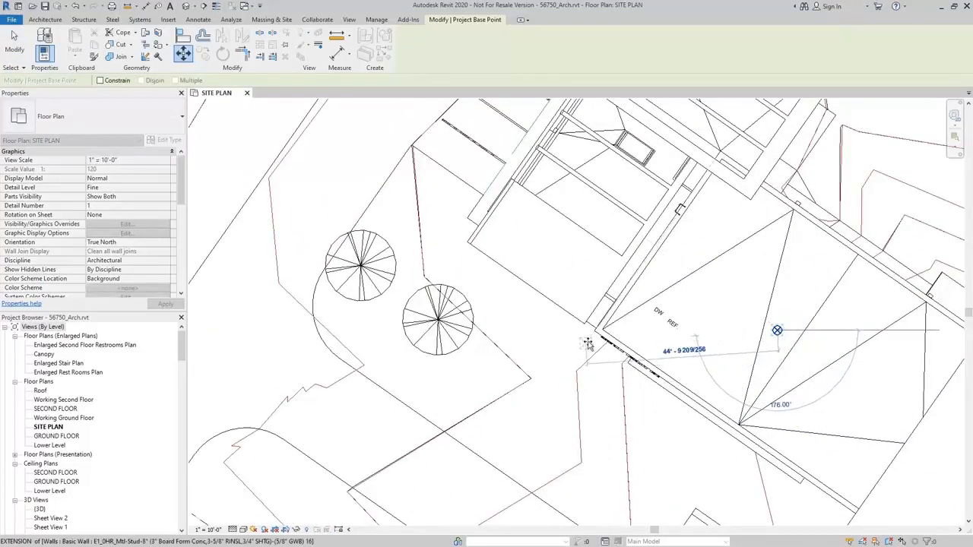
pyautogui.scroll(3, 594, 332)
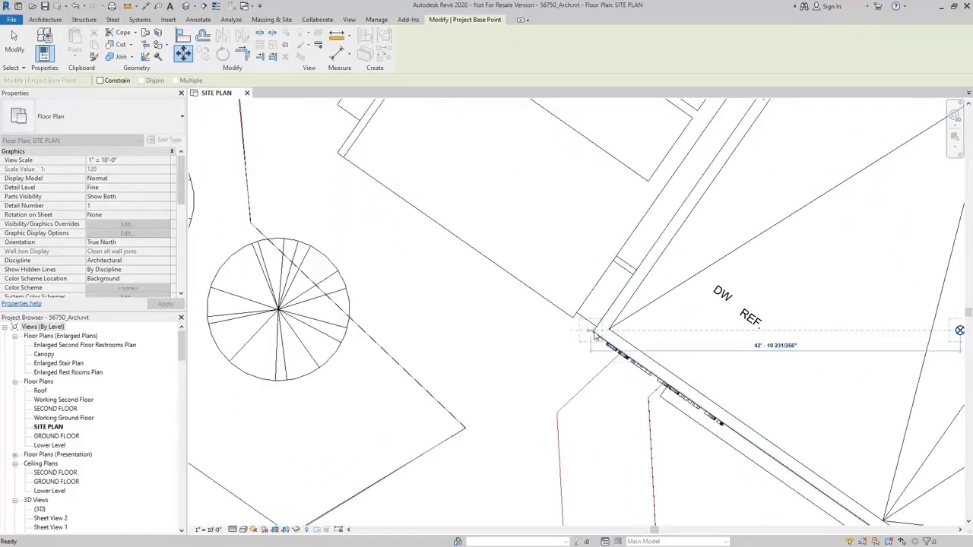
pyautogui.click(593, 332)
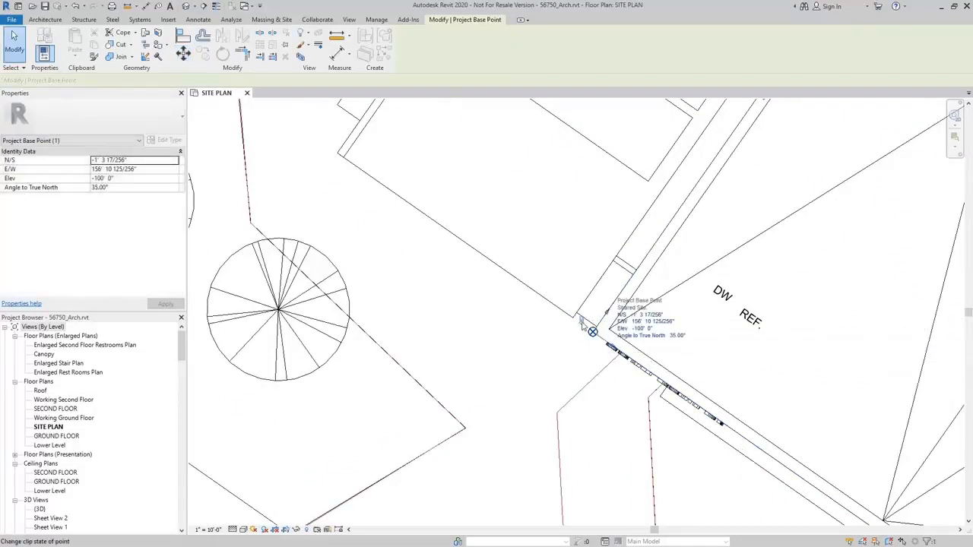
pyautogui.scroll(-3, 512, 386)
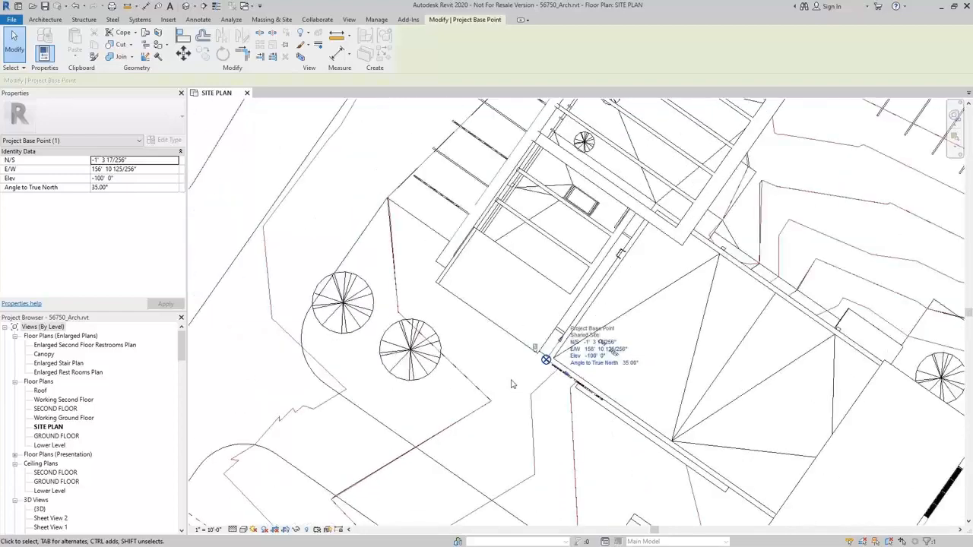
pyautogui.click(512, 384)
pyautogui.scroll(-3, 513, 384)
pyautogui.moveTo(500, 386); pyautogui.dragTo(498, 329, button='middle')
pyautogui.scroll(-1, 497, 368)
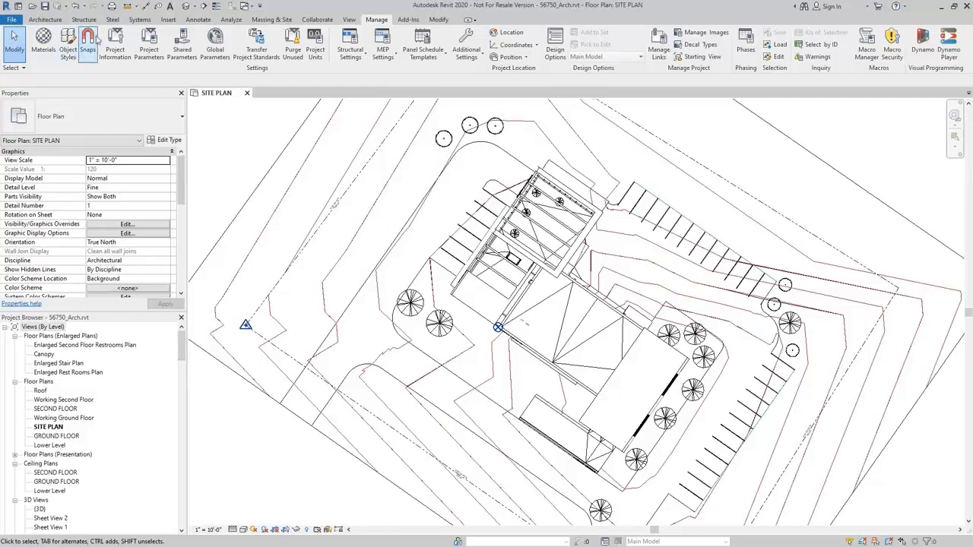
# Step: Link the Revit model 56750_Struct.rvt into the site plan with Auto - Origin to Origin positioning and inspect its placement over the building
pyautogui.click(168, 20)
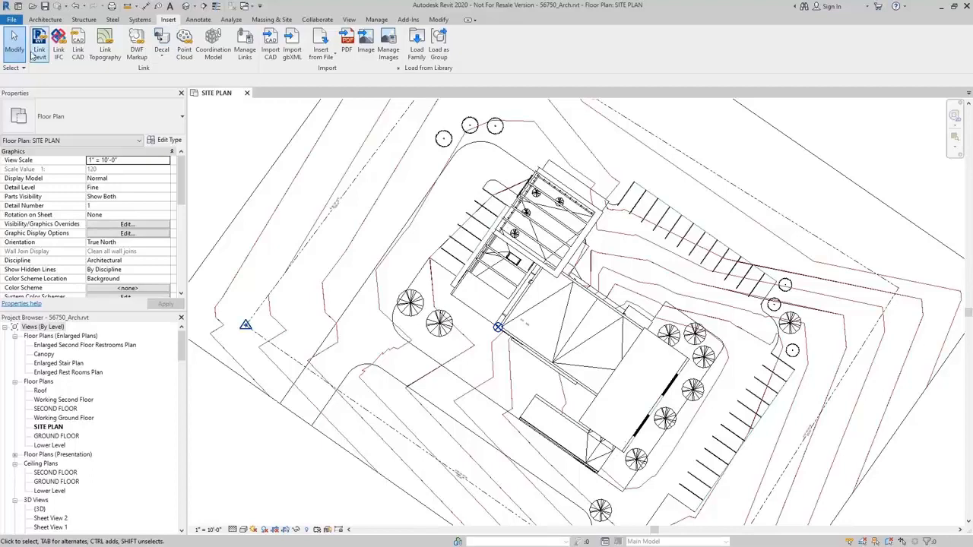
pyautogui.click(39, 44)
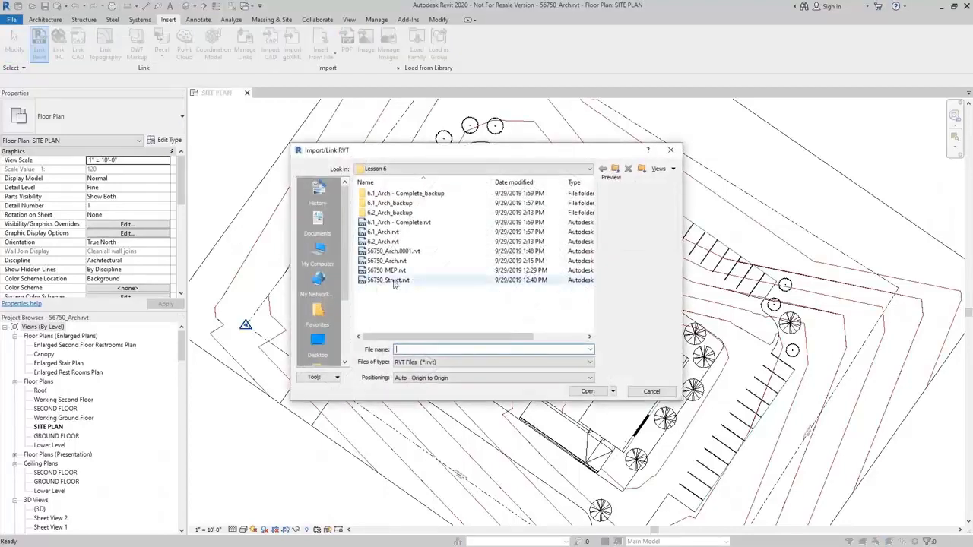
pyautogui.click(401, 281)
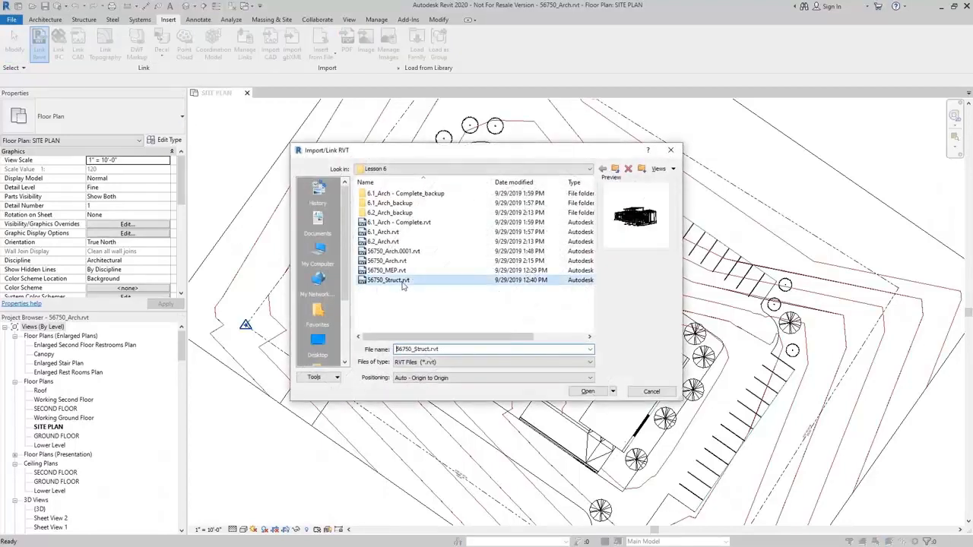
pyautogui.click(597, 392)
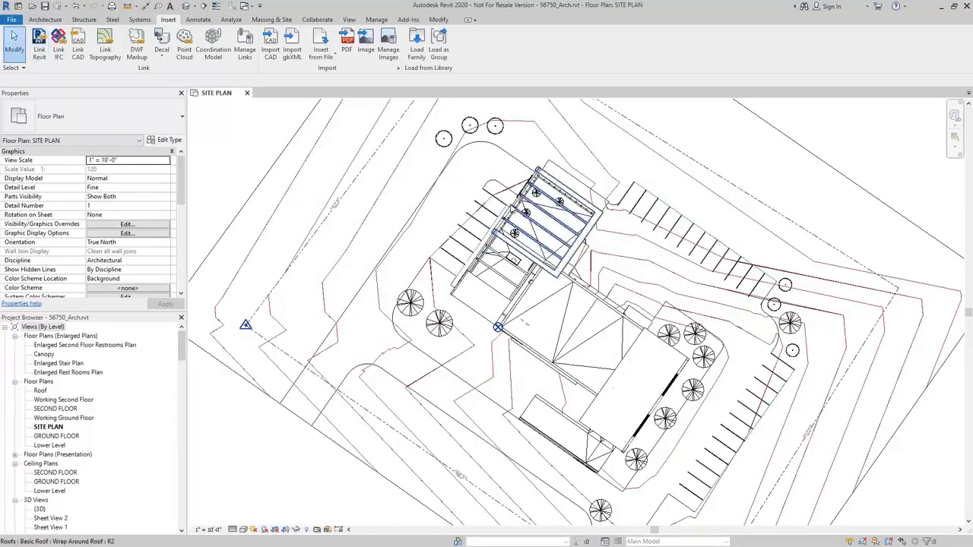
pyautogui.scroll(3, 513, 213)
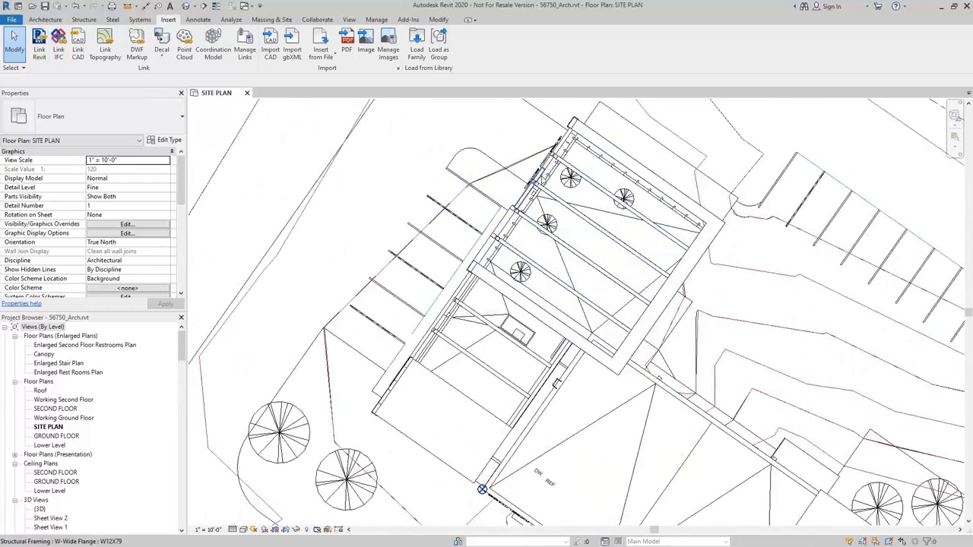
pyautogui.scroll(-2, 546, 176)
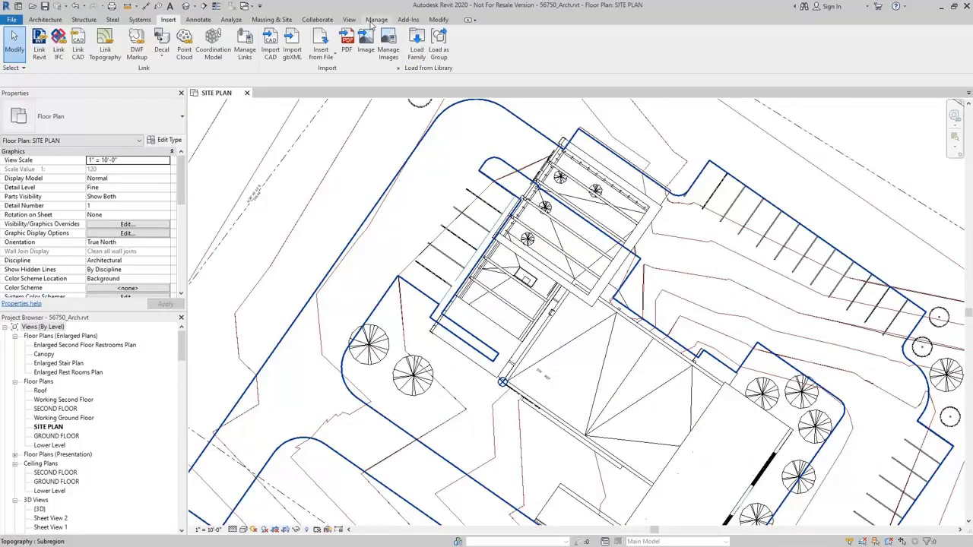
# Step: Publish the project's shared coordinates to the Internal position of the linked structural model 56750_Struct.rvt
pyautogui.click(377, 20)
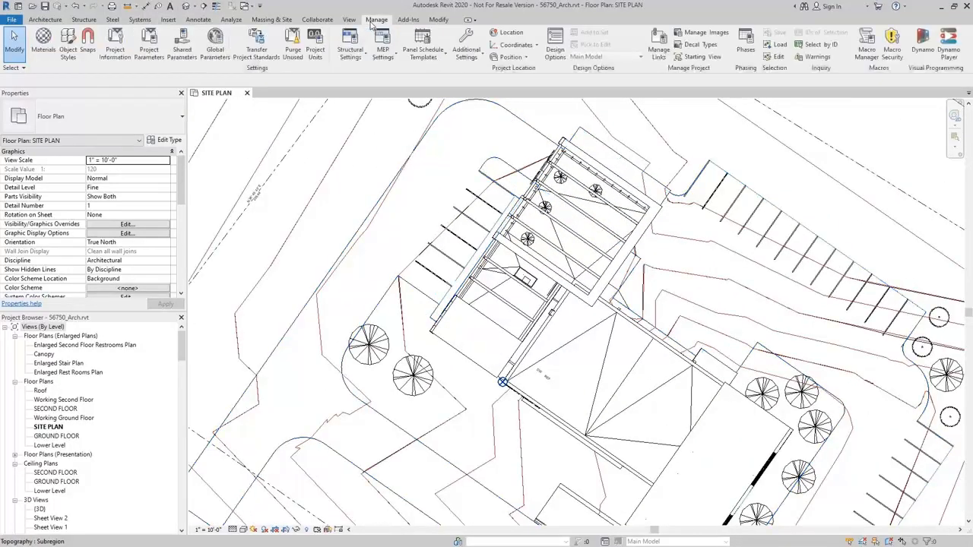
pyautogui.click(517, 45)
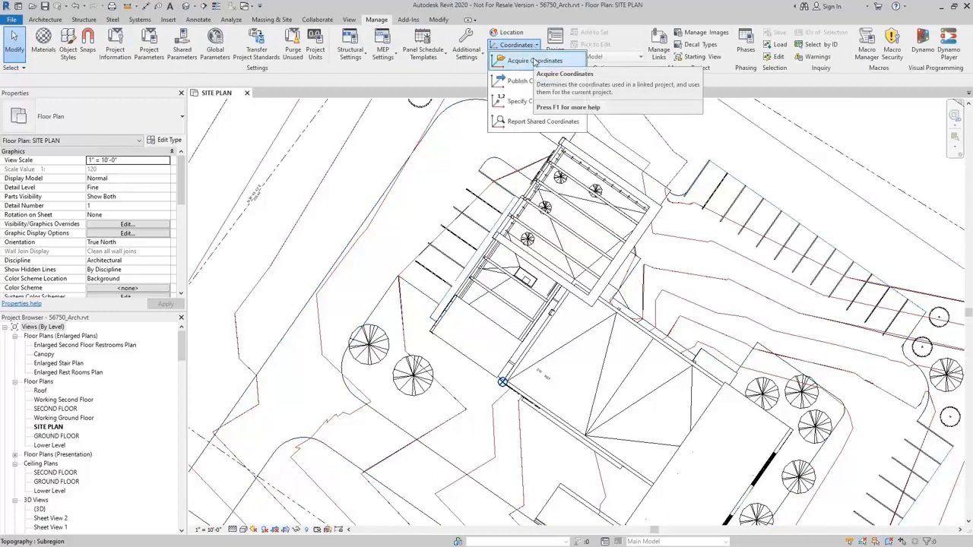
pyautogui.click(525, 81)
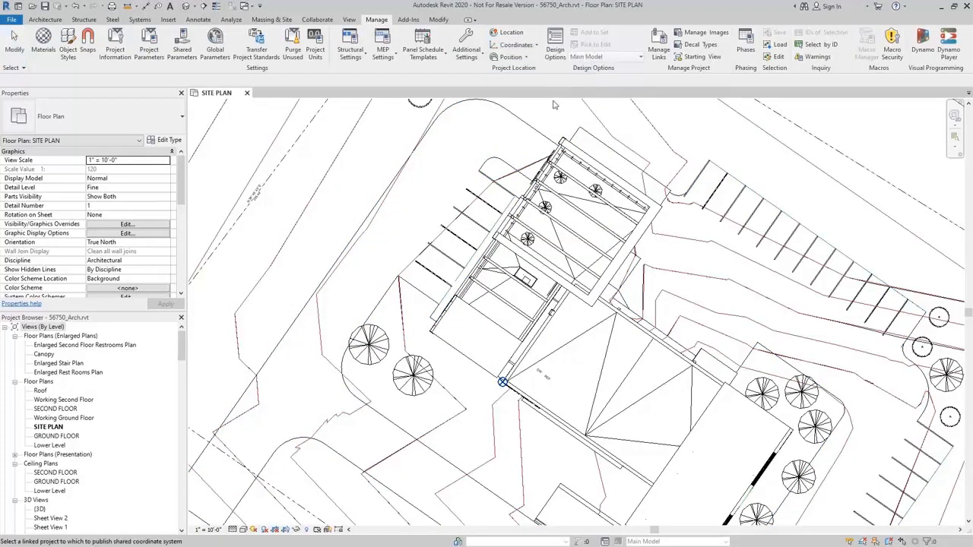
pyautogui.click(593, 188)
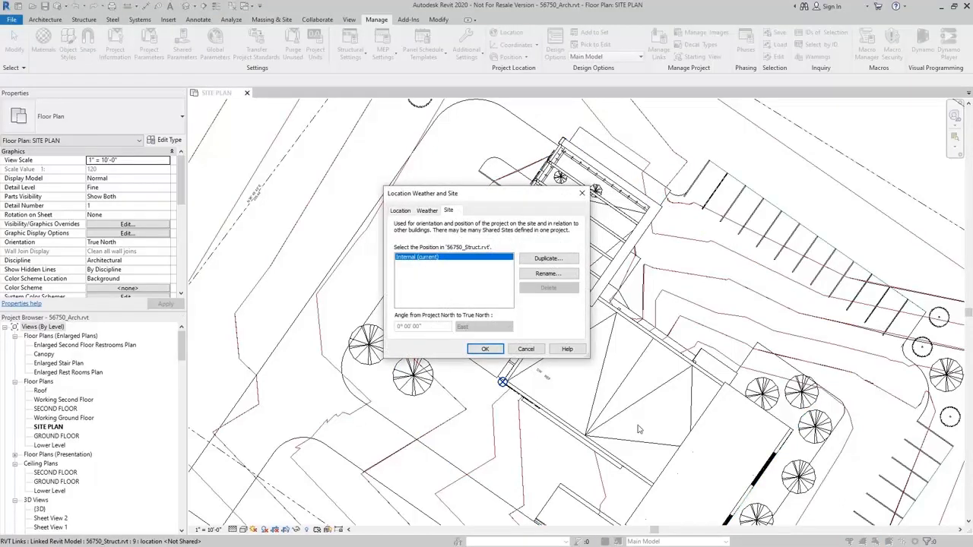
pyautogui.click(494, 350)
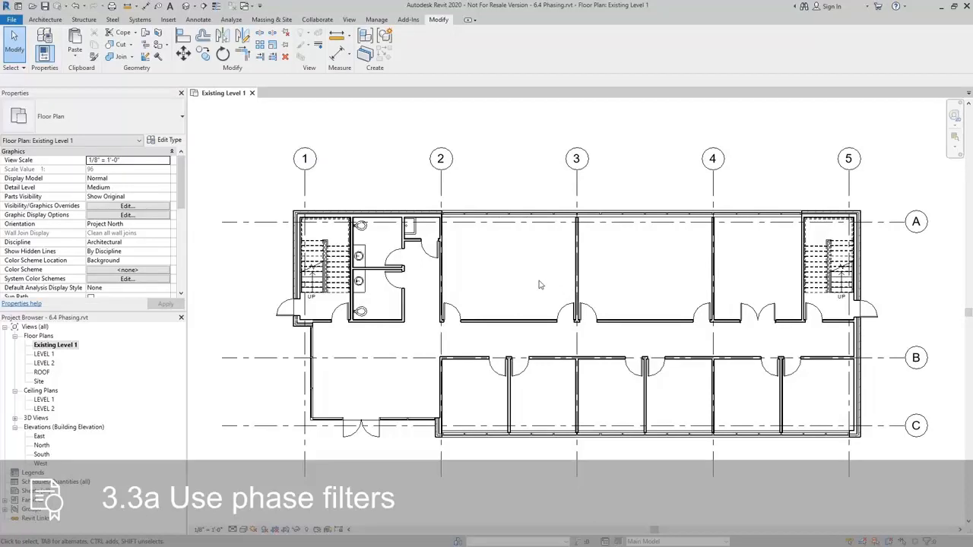
# Step: Duplicate the Existing Level 1 floor plan view without detailing in the 6.4 Phasing project
pyautogui.rightClick(66, 348)
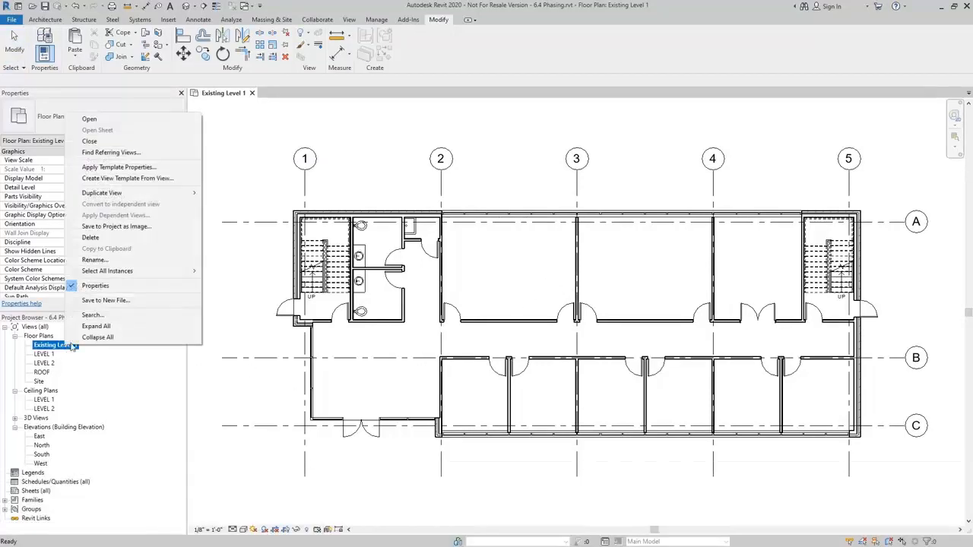
pyautogui.moveTo(144, 197)
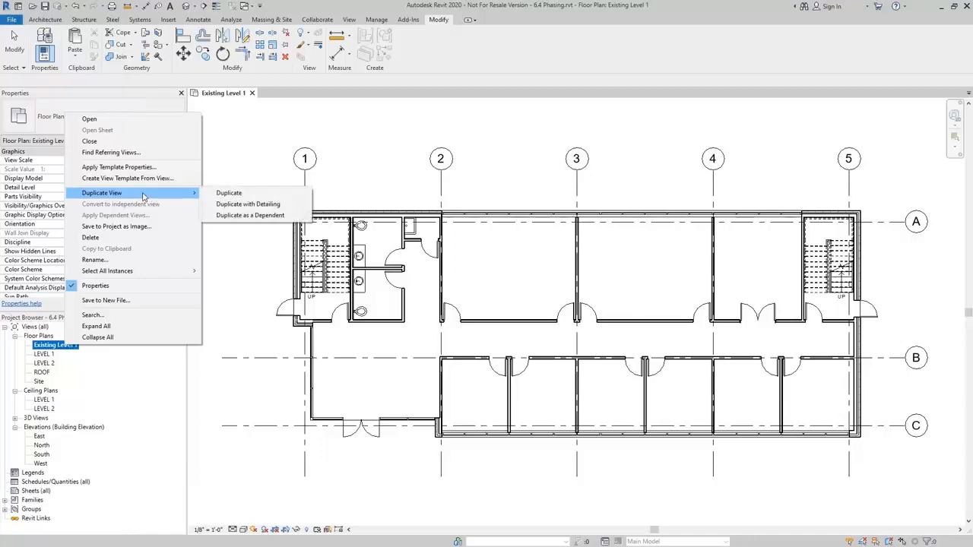
pyautogui.click(219, 194)
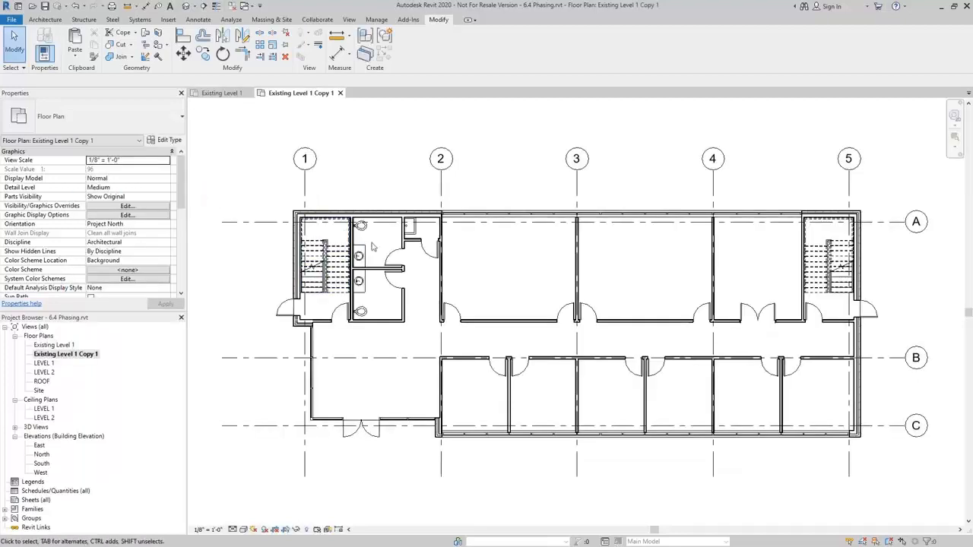
# Step: Rename the duplicated floor plan view as Demo Level 1
pyautogui.rightClick(63, 354)
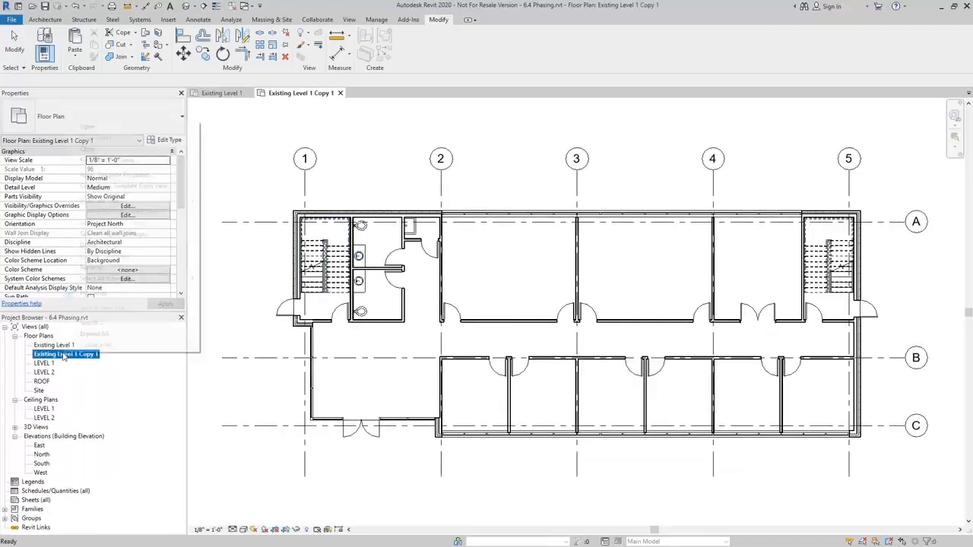
pyautogui.click(114, 268)
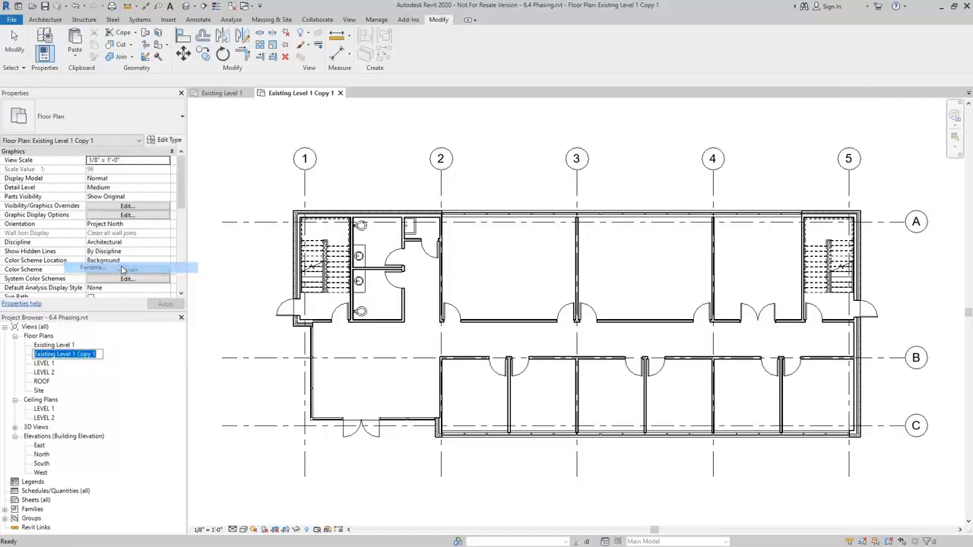
pyautogui.moveTo(55, 354); pyautogui.dragTo(15, 341)
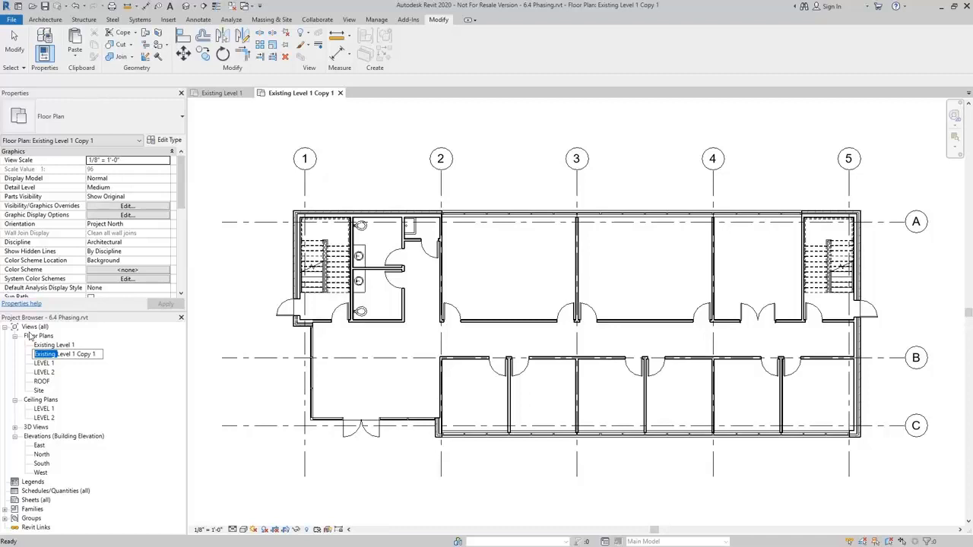
pyautogui.write('Demo')
pyautogui.press('Delete')
pyautogui.write('L')
pyautogui.press('BackSpace')
pyautogui.press('BackSpace')
pyautogui.press('BackSpace')
pyautogui.press('Return')
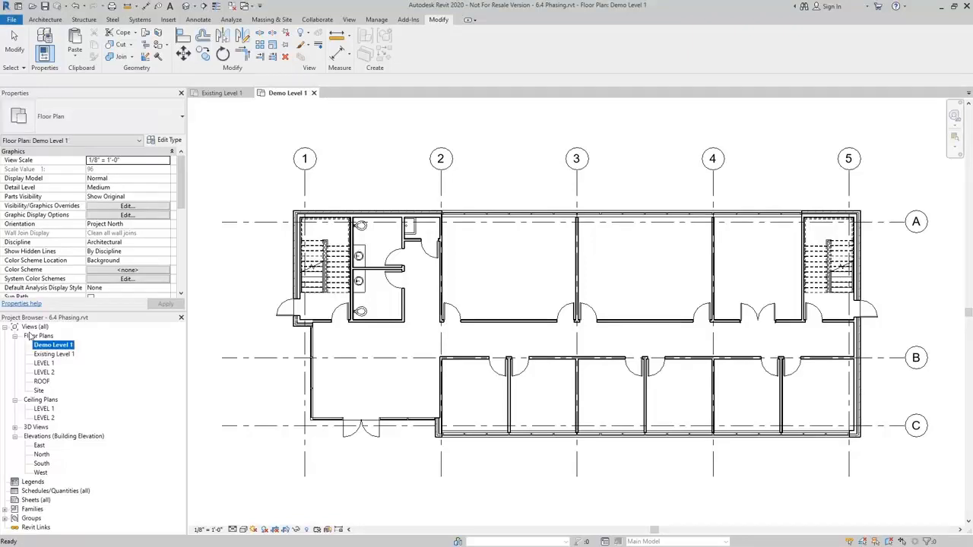
pyautogui.click(650, 300)
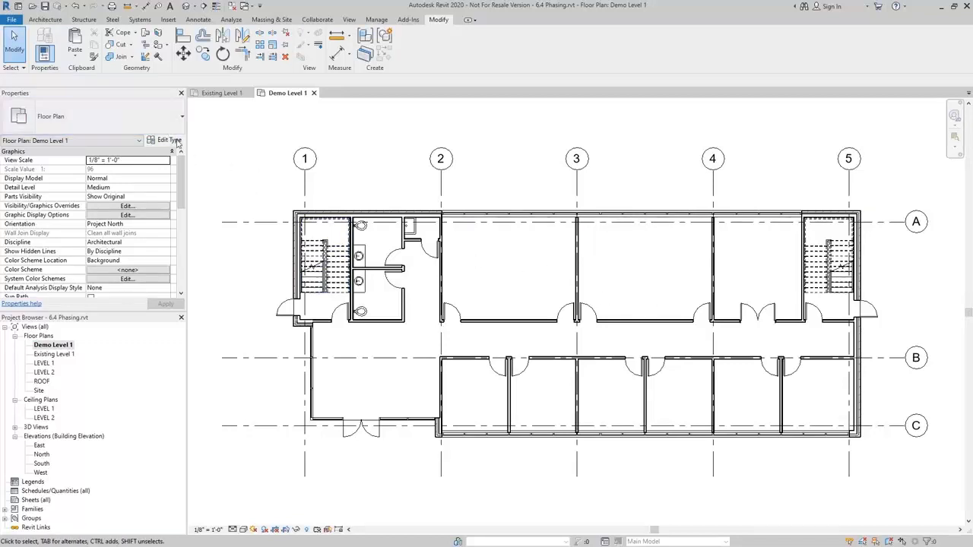
# Step: Set the Demo Level 1 view's Phase Filter to Show Previous + Demo
pyautogui.moveTo(182, 167); pyautogui.dragTo(175, 252)
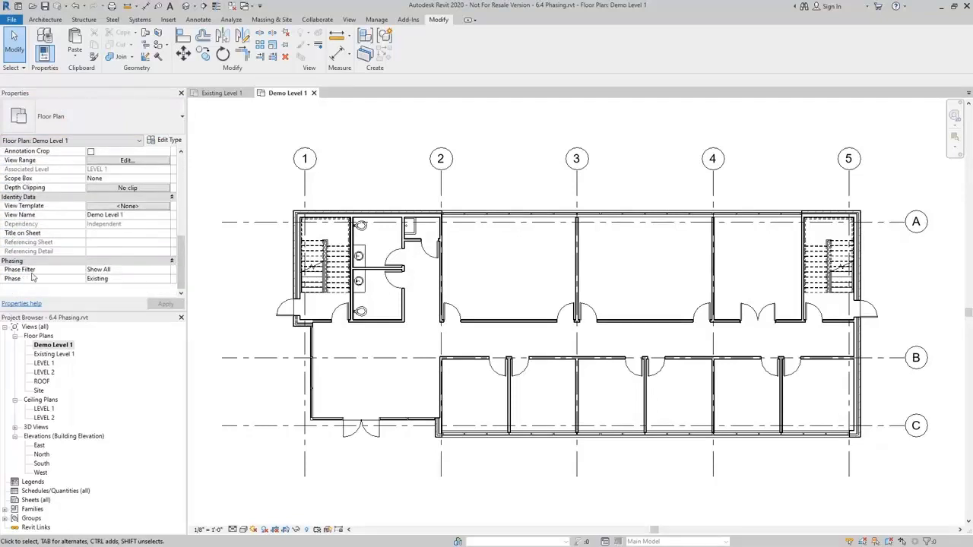
pyautogui.click(166, 269)
pyautogui.click(165, 269)
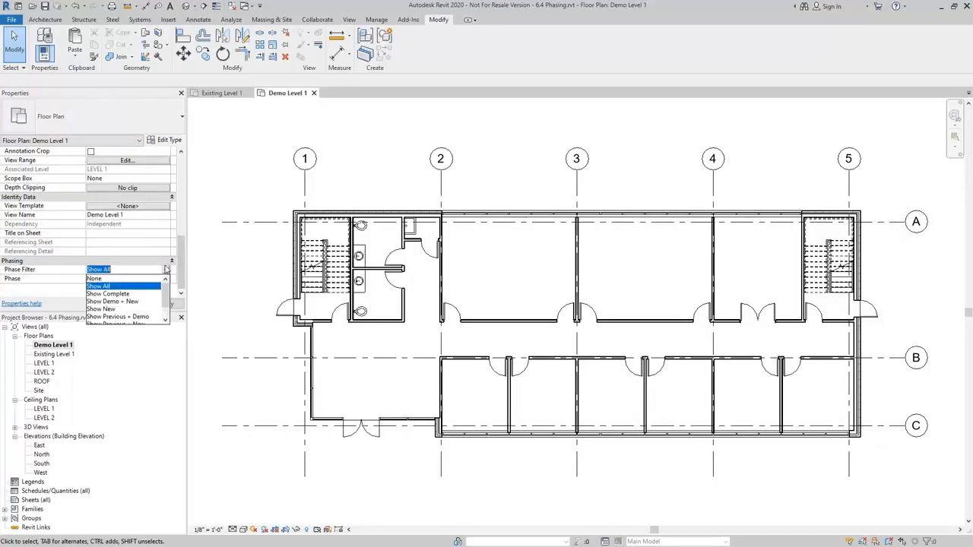
pyautogui.scroll(-1, 162, 295)
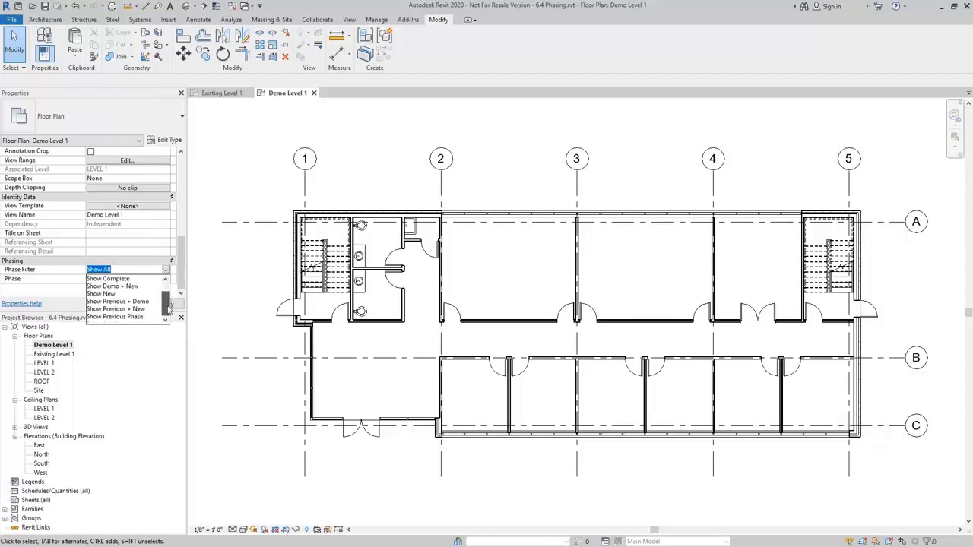
pyautogui.click(144, 304)
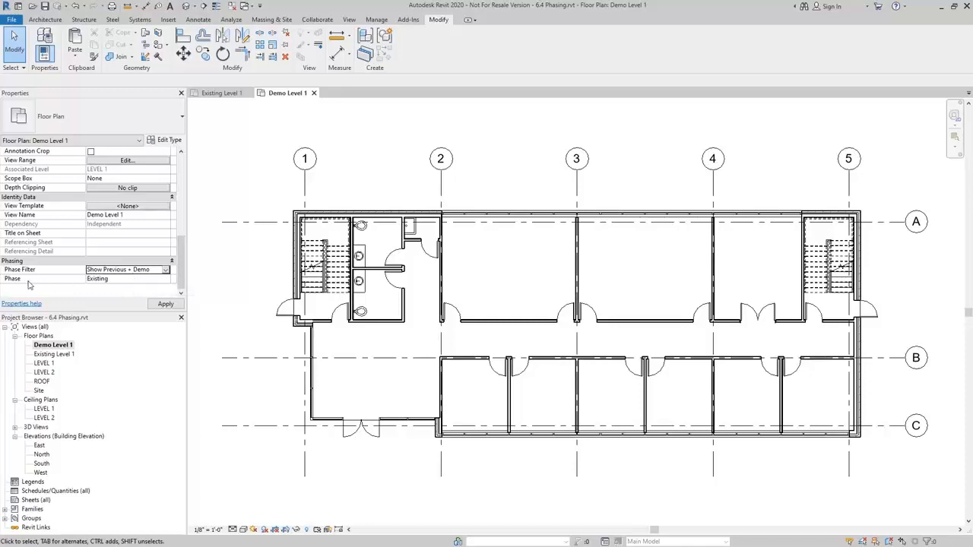
# Step: Set the Demo Level 1 view's Phase to New Construction and apply the phasing settings
pyautogui.click(135, 278)
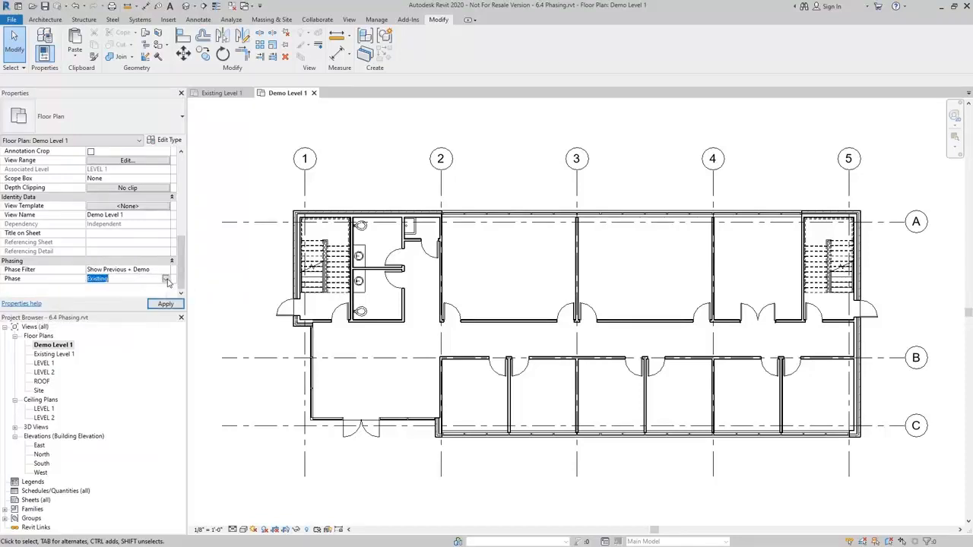
pyautogui.click(167, 280)
pyautogui.click(115, 296)
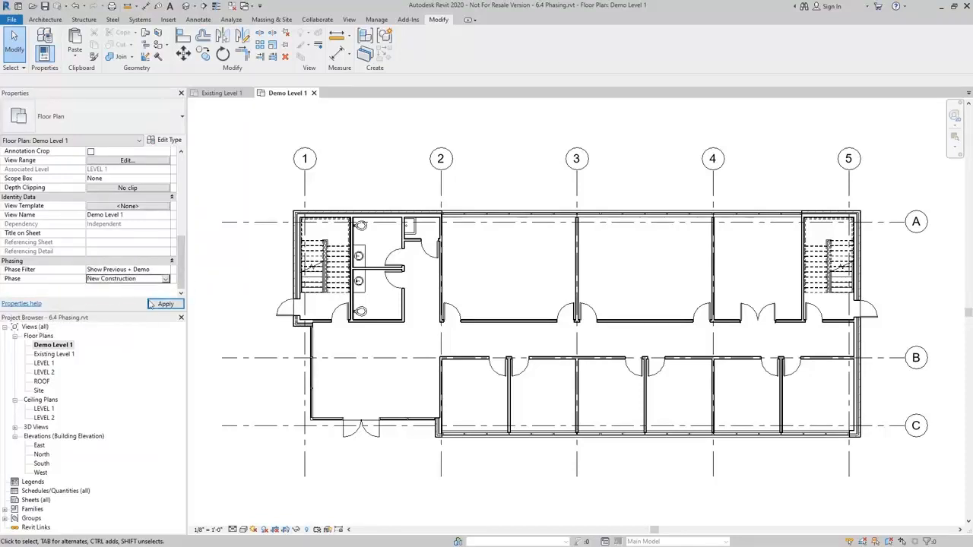
pyautogui.click(165, 304)
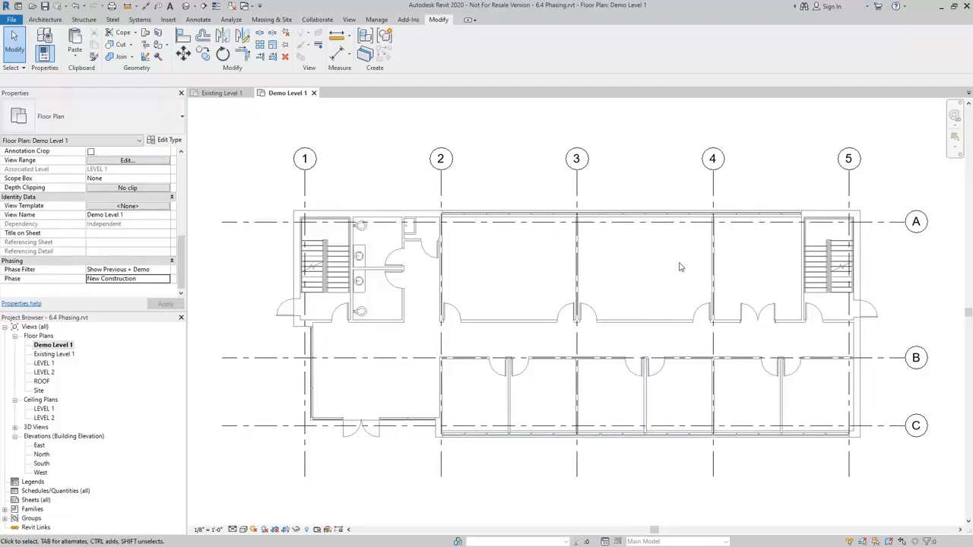
# Step: Set Phase Demolished to New Construction for the interior partition wall on grid 3 between grids A and B
pyautogui.moveTo(670, 267); pyautogui.dragTo(641, 267, button='middle')
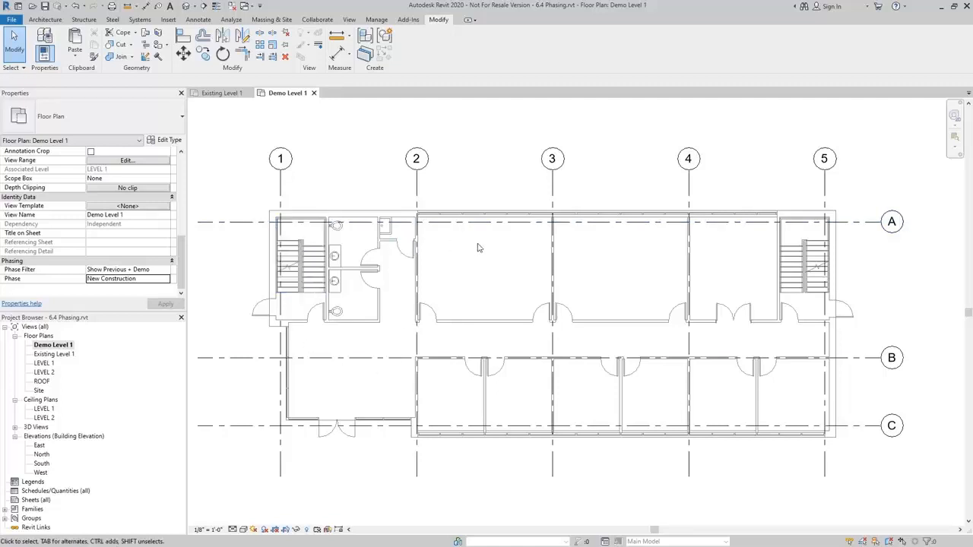
pyautogui.moveTo(479, 247); pyautogui.dragTo(458, 252, button='middle')
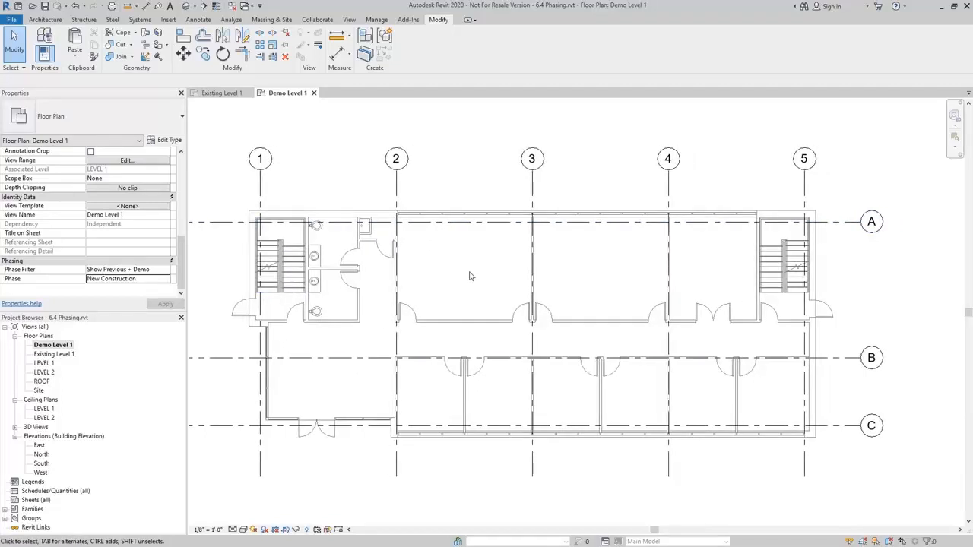
pyautogui.scroll(3, 475, 276)
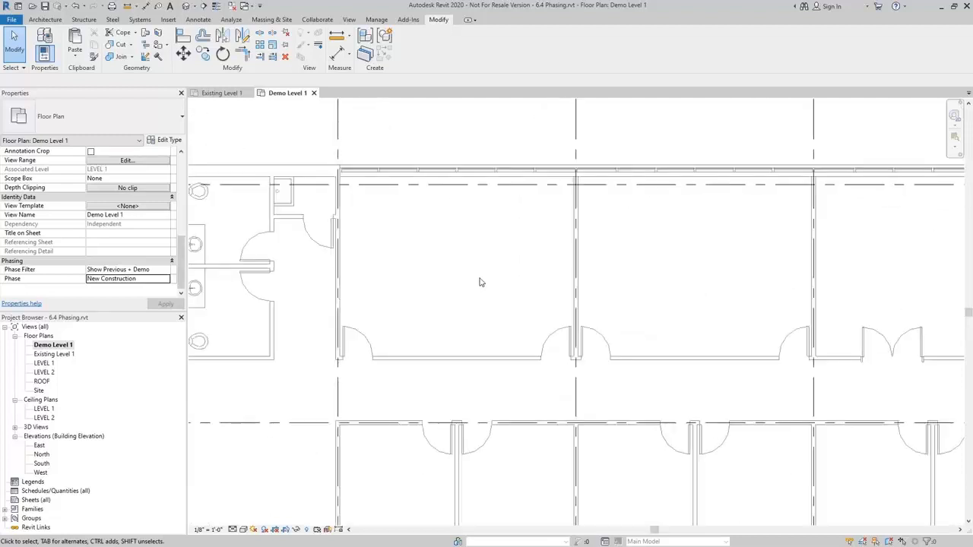
pyautogui.click(575, 289)
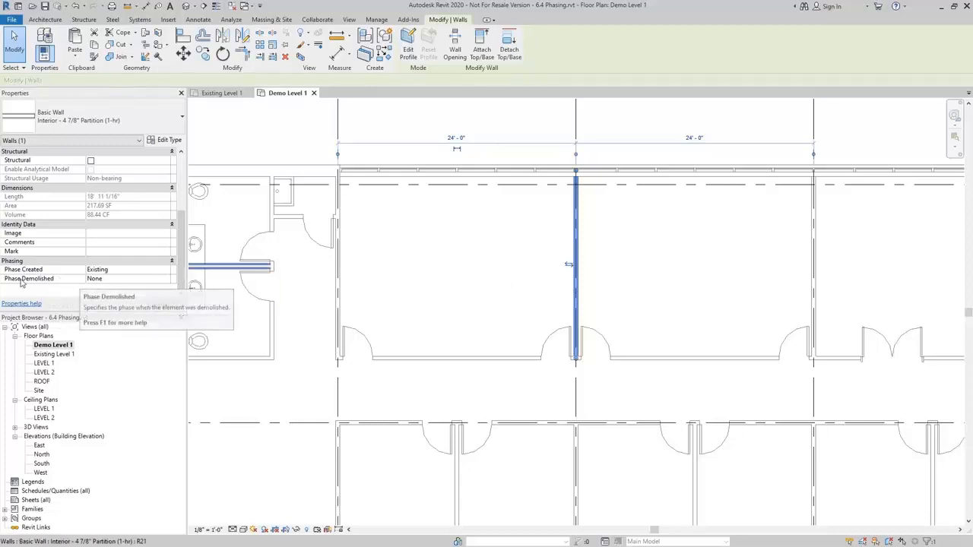
pyautogui.click(167, 280)
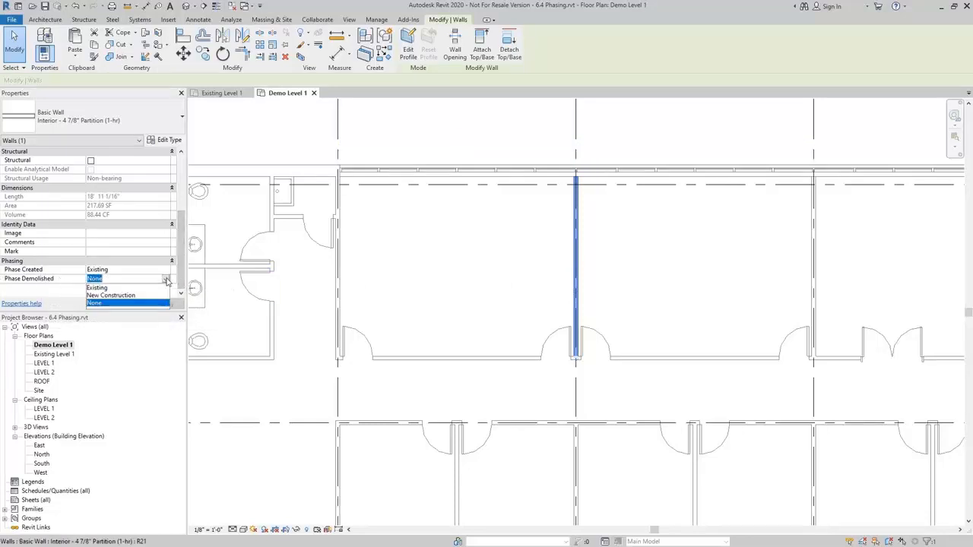
pyautogui.click(115, 295)
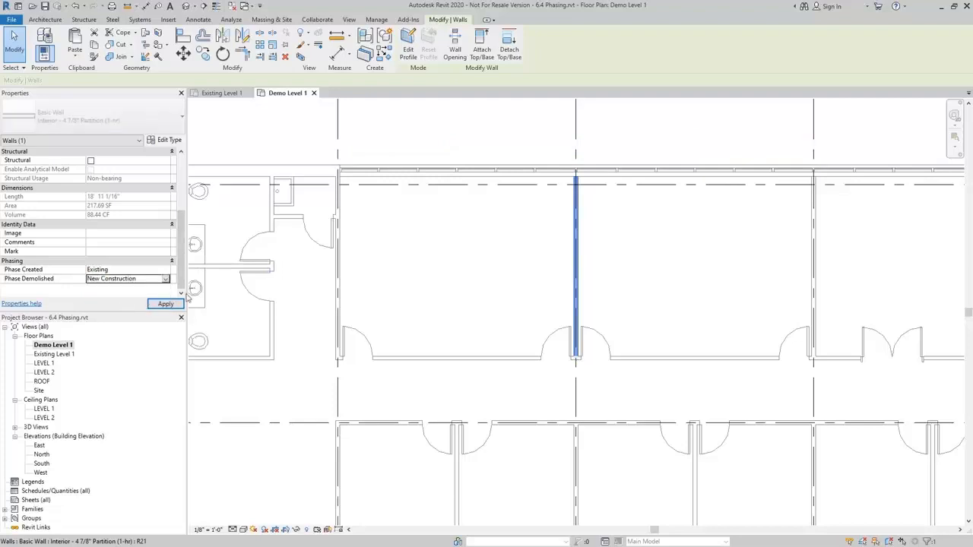
pyautogui.click(663, 256)
# Step: Split the partition wall on grid 2, without deleting the inner segment, beside the small room's door near grid A
pyautogui.scroll(-1, 595, 262)
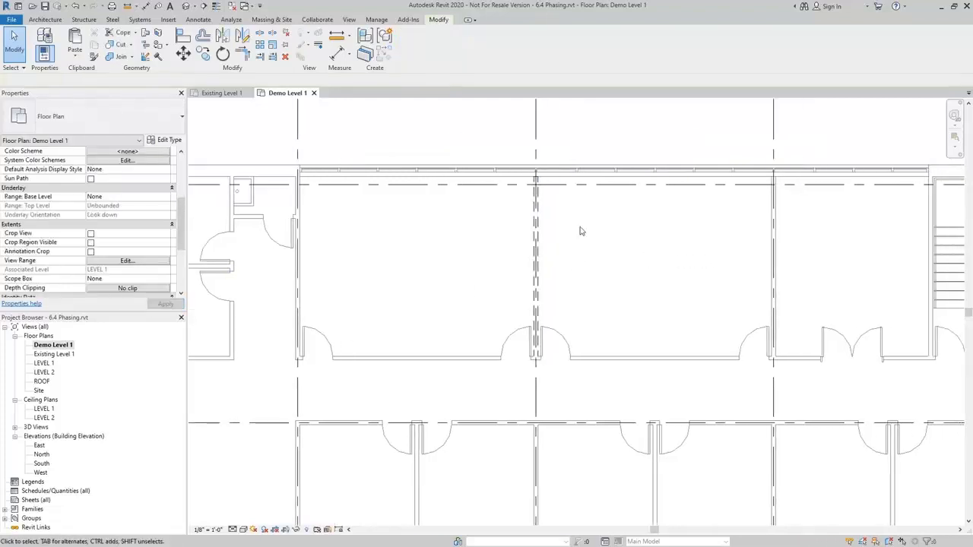
pyautogui.scroll(2, 583, 228)
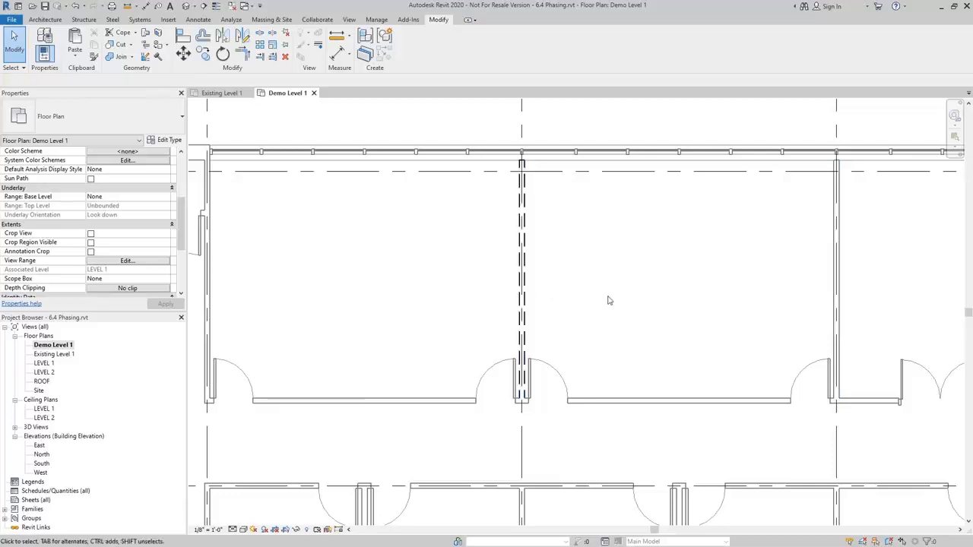
pyautogui.moveTo(628, 306); pyautogui.dragTo(769, 316, button='middle')
pyautogui.scroll(1, 441, 222)
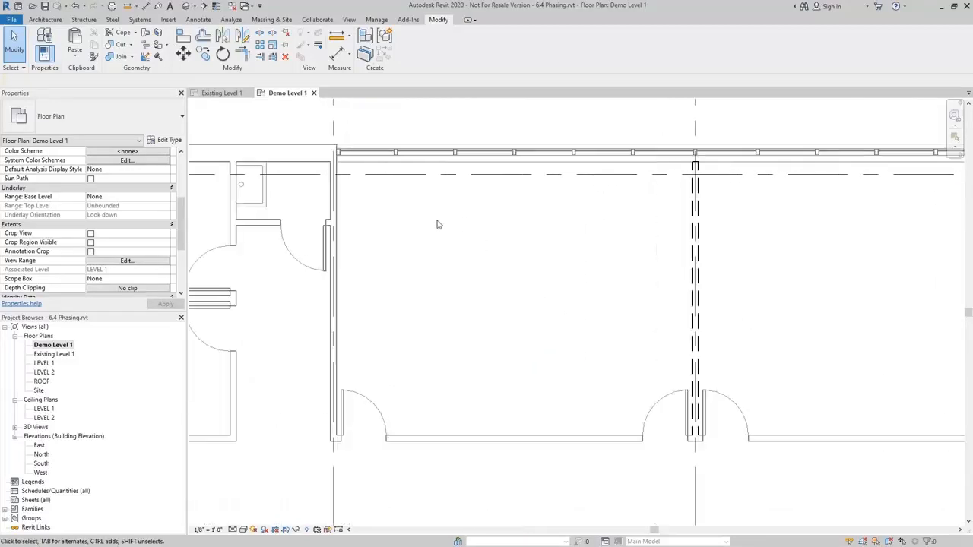
pyautogui.click(259, 36)
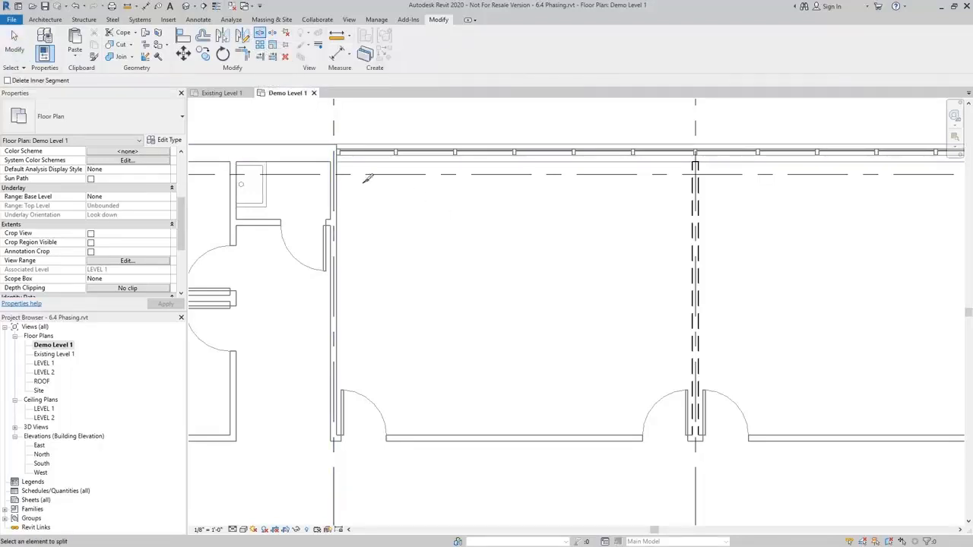
pyautogui.scroll(2, 352, 219)
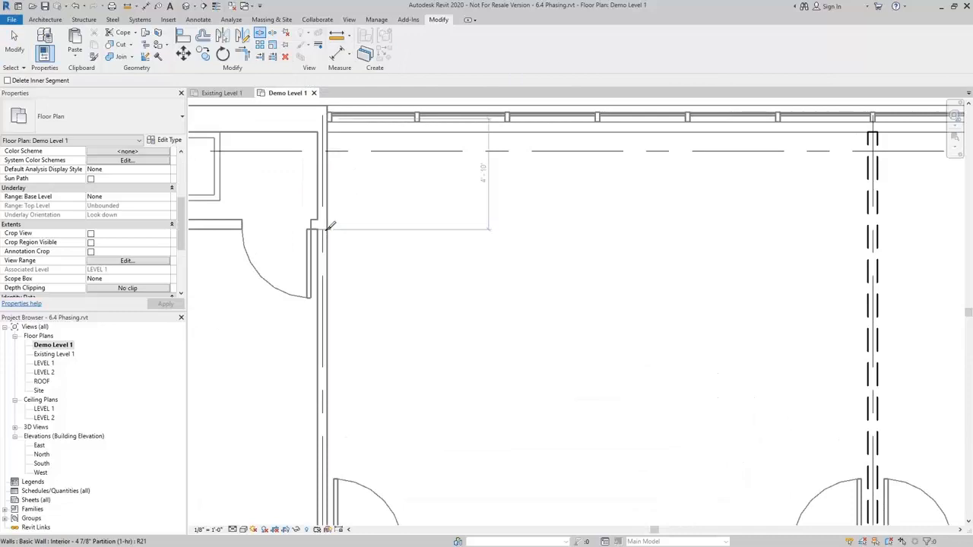
pyautogui.click(326, 228)
pyautogui.scroll(-3, 419, 222)
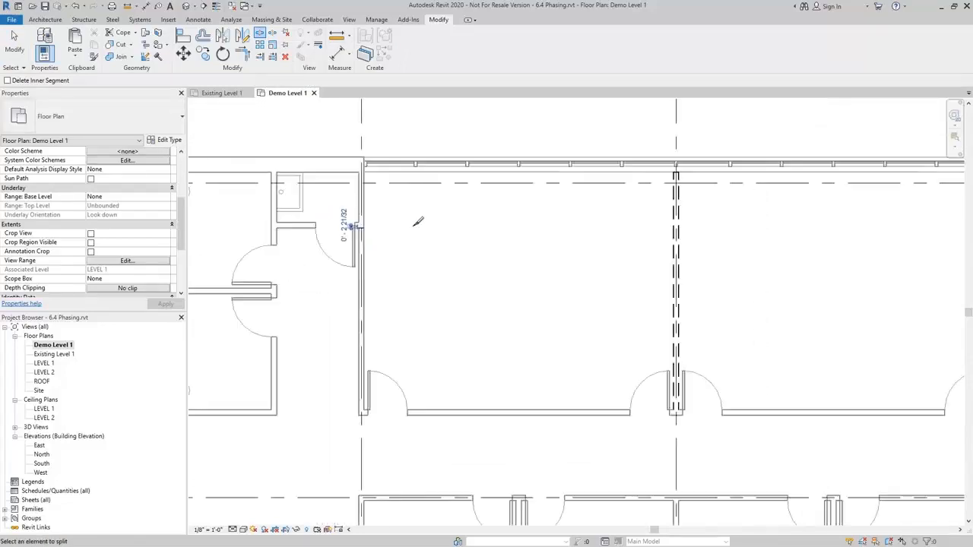
# Step: Split the corridor wall at the face of the stair partition near grid 5, between the double door and the stair door
pyautogui.moveTo(841, 295); pyautogui.dragTo(355, 275, button='middle')
pyautogui.scroll(4, 524, 342)
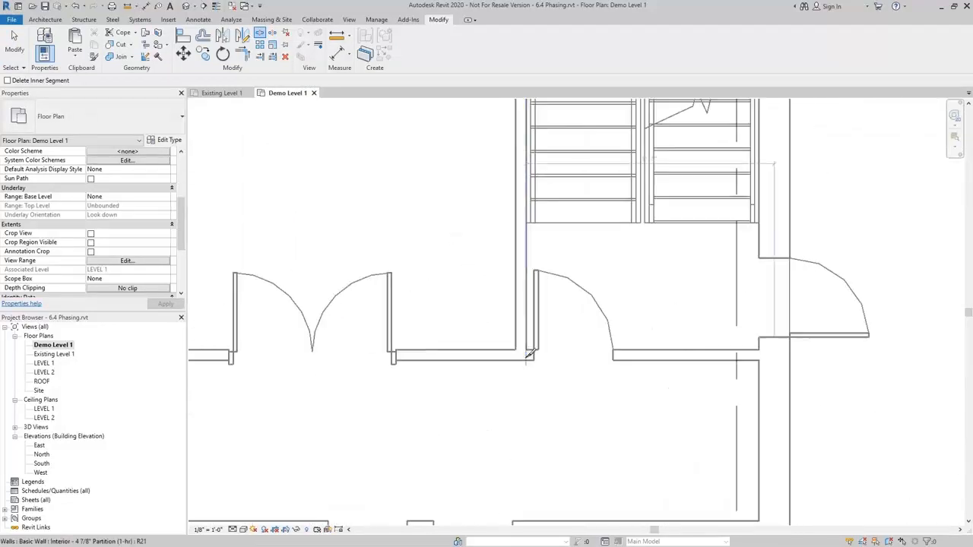
pyautogui.scroll(3, 520, 352)
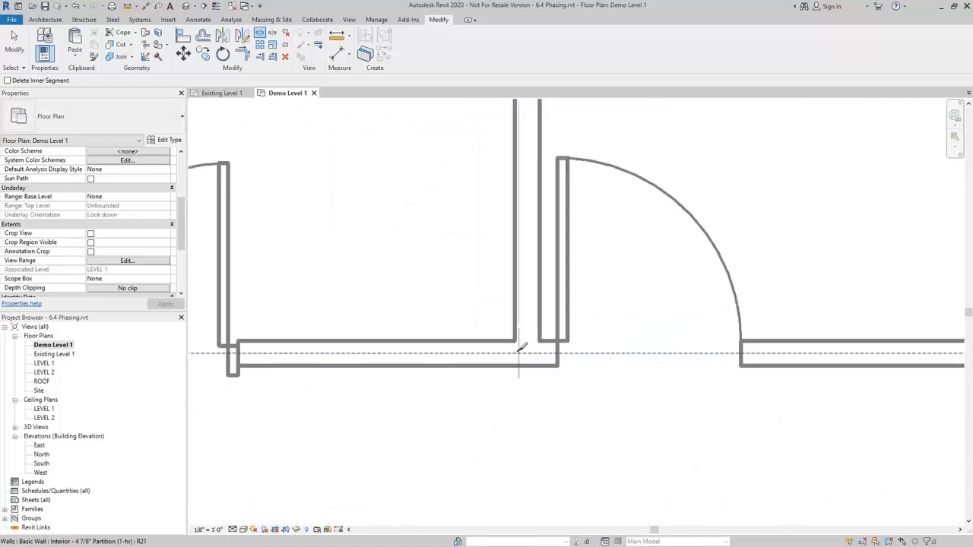
pyautogui.scroll(2, 520, 348)
pyautogui.click(514, 338)
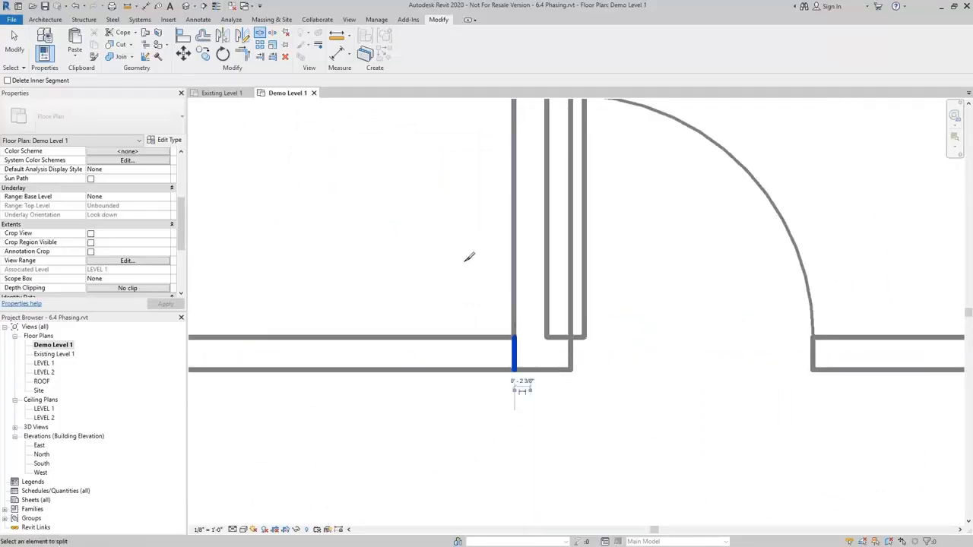
# Step: Demolish the split partition wall on grid 2, the corridor wall with its doors up to the stair partition, and the partition wall on grid 4
pyautogui.scroll(-4, 467, 256)
pyautogui.scroll(-5, 725, 265)
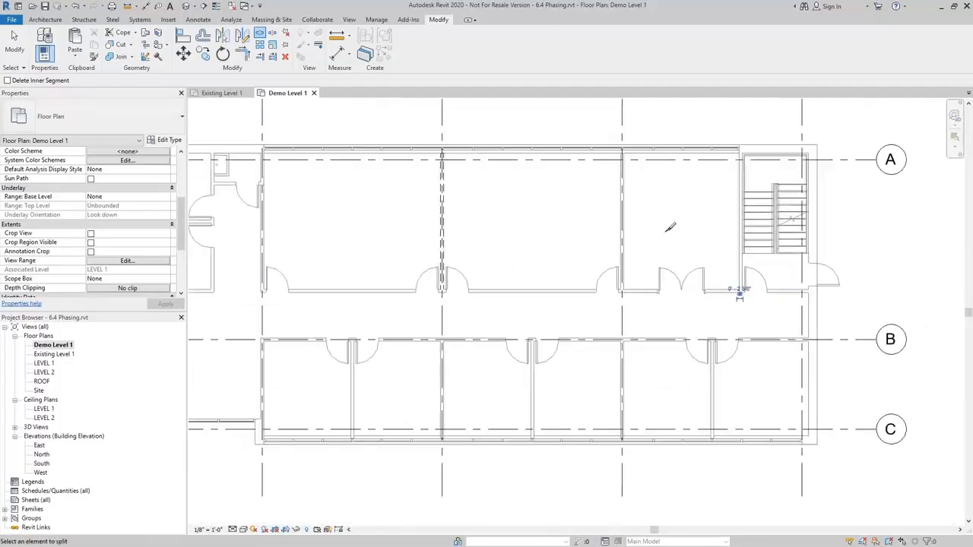
pyautogui.press('Escape')
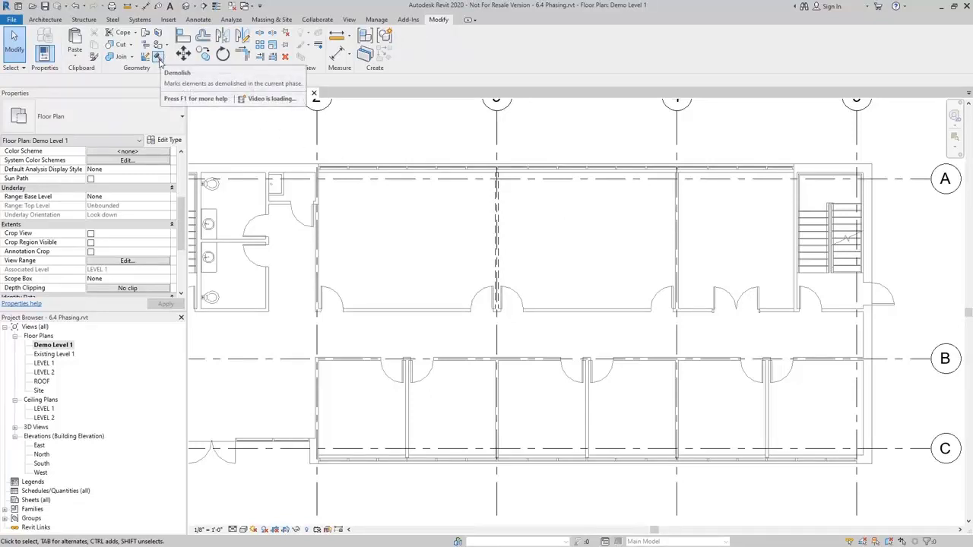
pyautogui.click(159, 58)
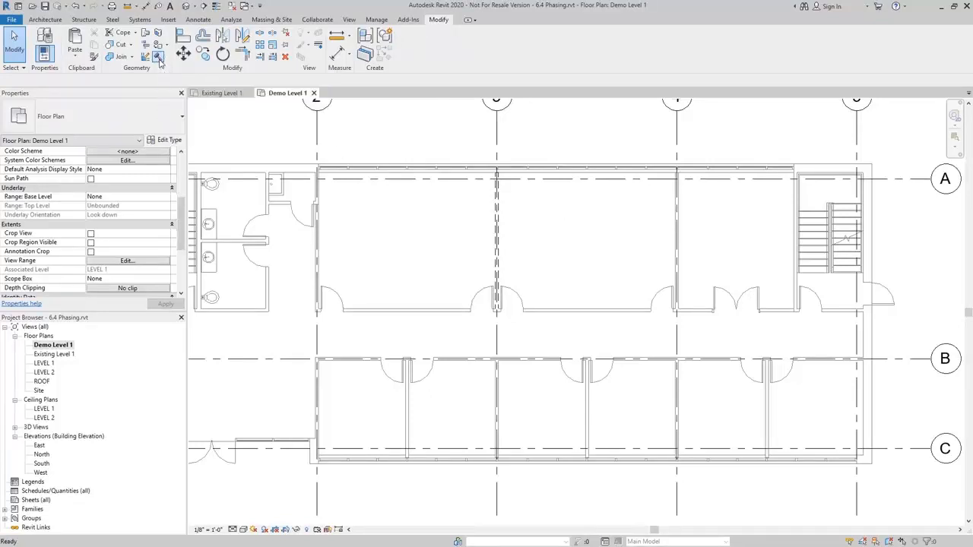
pyautogui.click(317, 247)
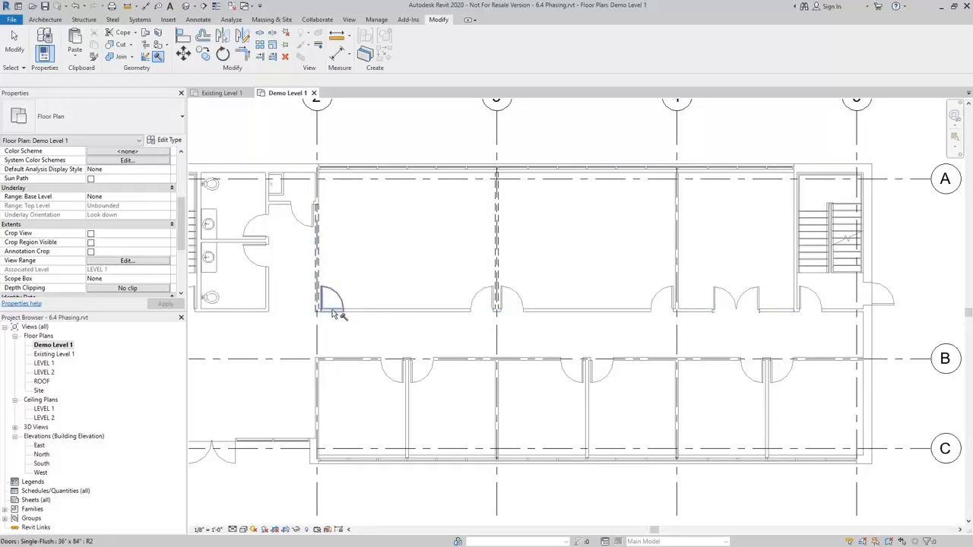
pyautogui.click(781, 310)
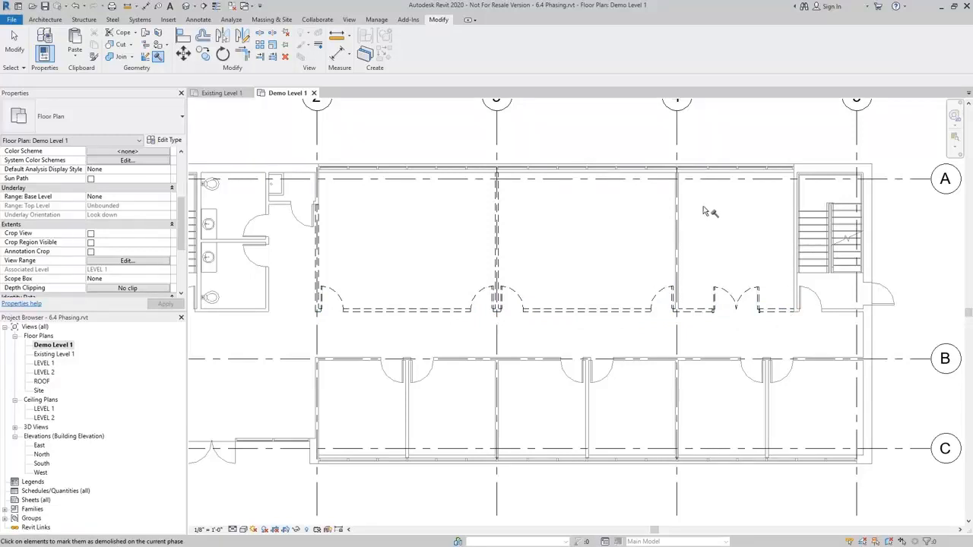
pyautogui.click(680, 211)
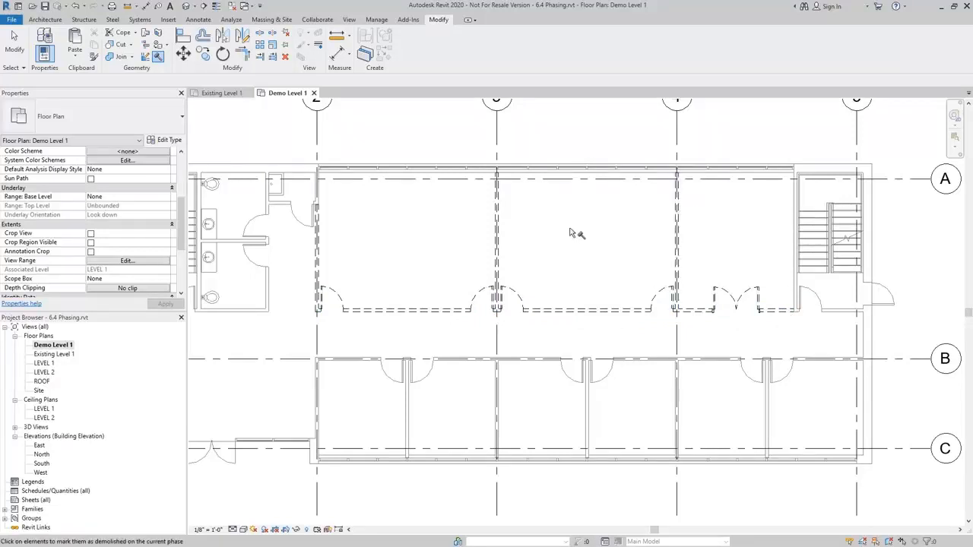
pyautogui.moveTo(578, 228); pyautogui.dragTo(623, 243, button='middle')
pyautogui.rightClick(615, 241)
pyautogui.click(620, 245)
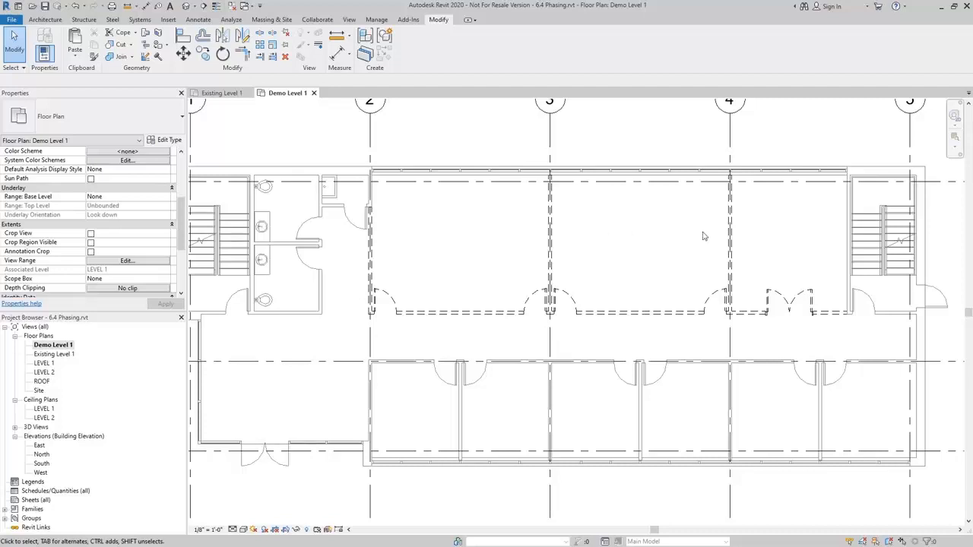
# Step: Open the project's Phasing settings and review the project phases and the Show Previous + Demo phase filter
pyautogui.click(369, 20)
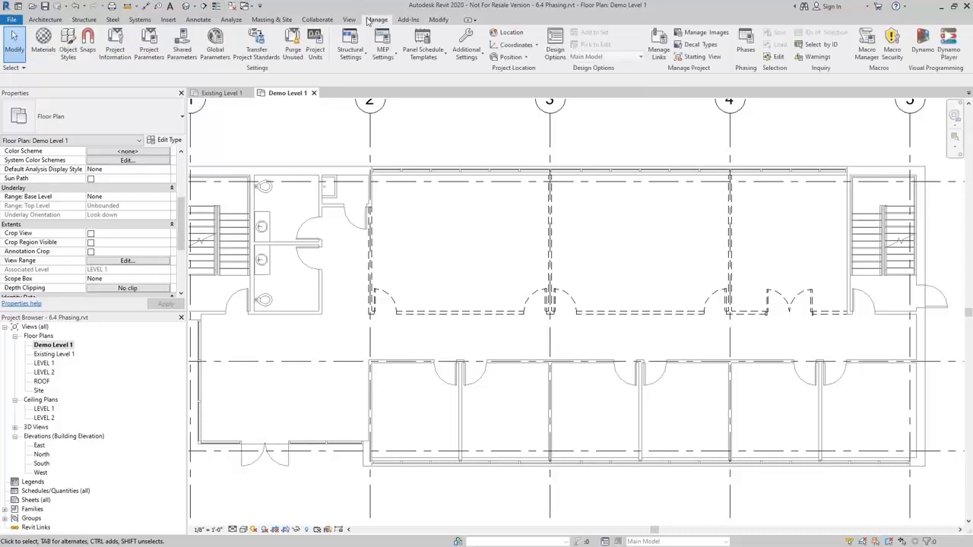
pyautogui.click(747, 38)
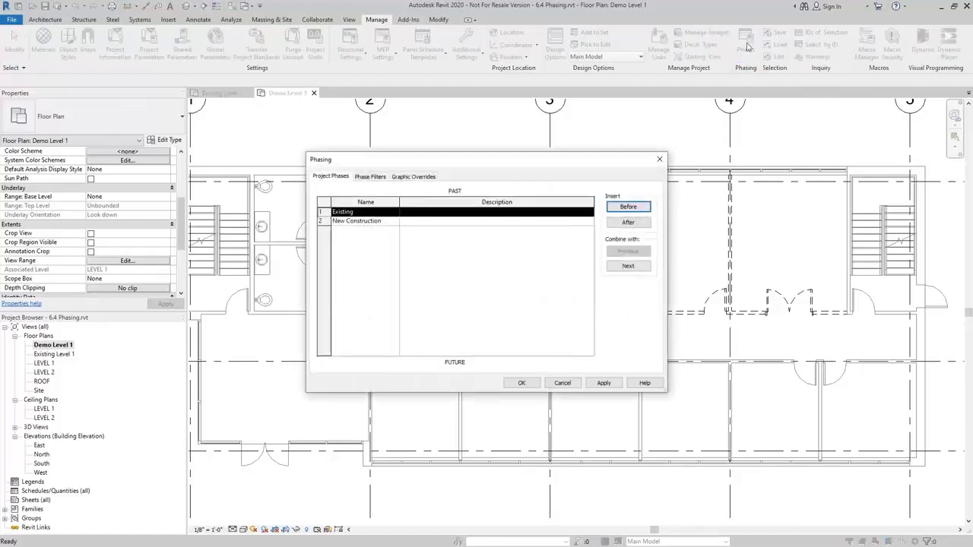
pyautogui.click(324, 221)
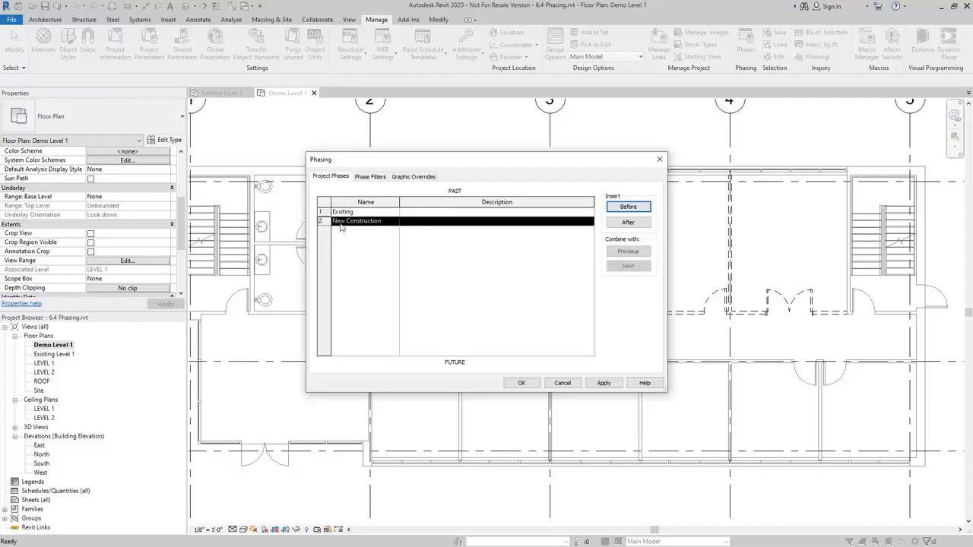
pyautogui.click(376, 177)
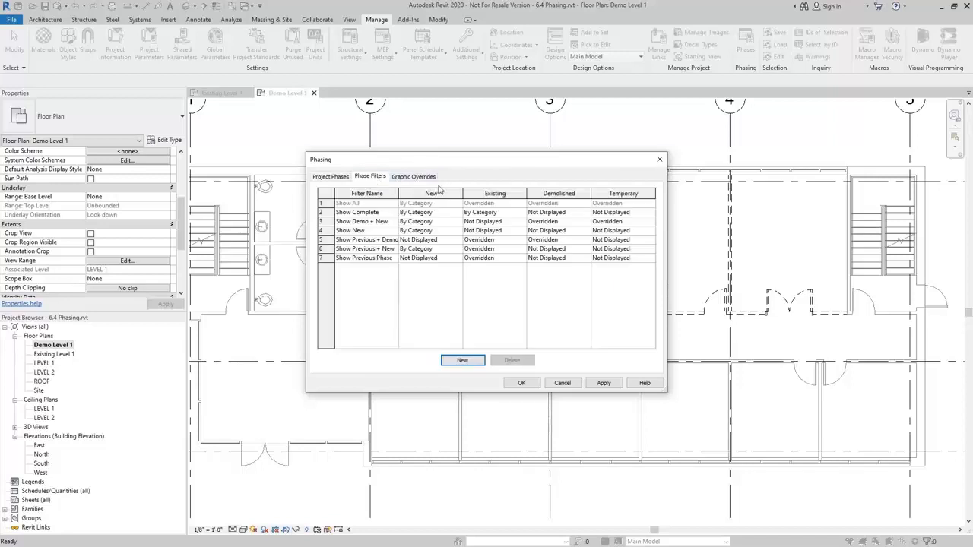
pyautogui.click(320, 239)
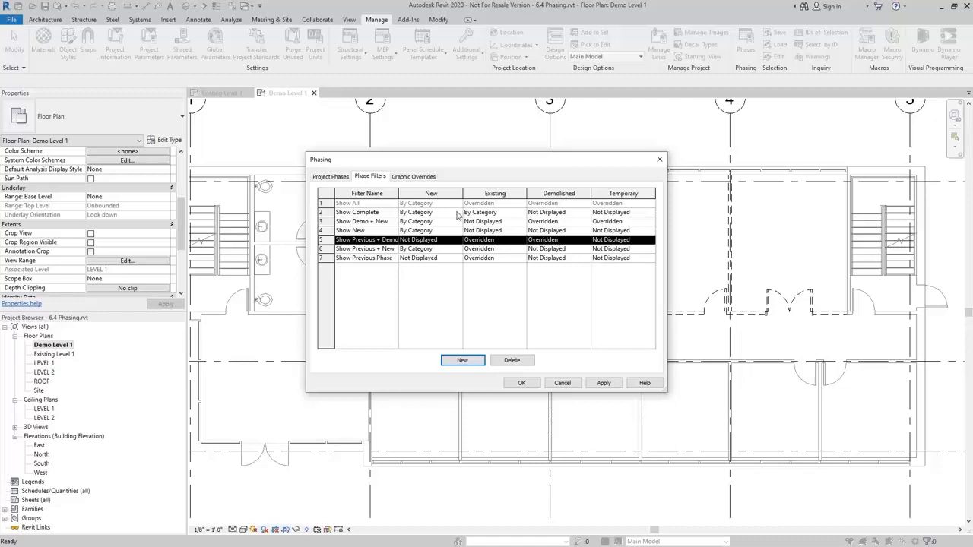
# Step: Override the Existing phase status's cut pattern with a visible solid fill foreground in gray RGB 192-192-192
pyautogui.click(410, 177)
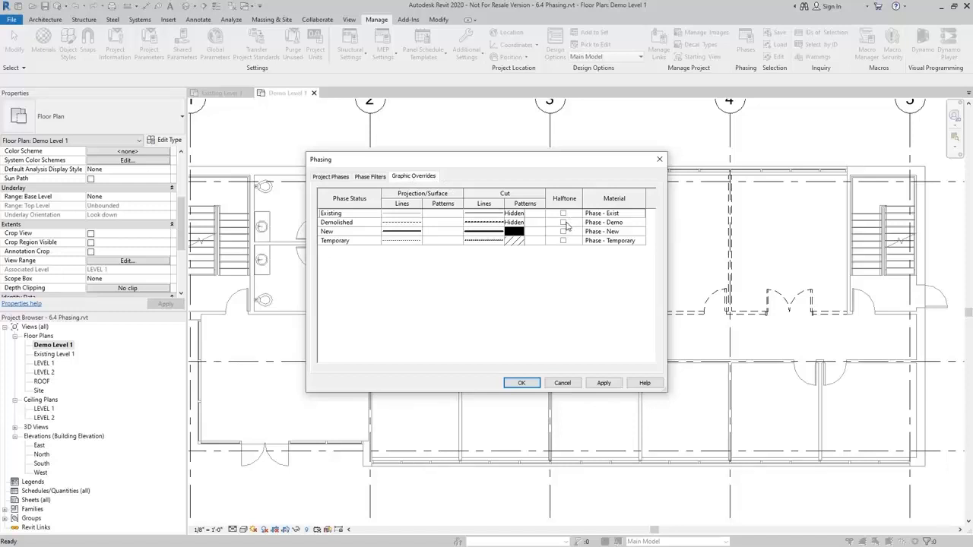
pyautogui.click(333, 214)
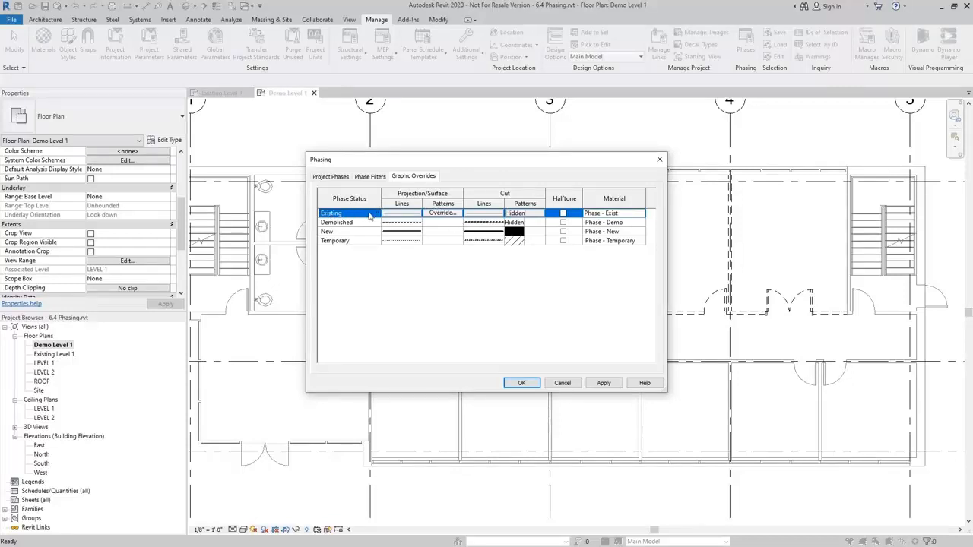
pyautogui.click(519, 215)
pyautogui.click(519, 215)
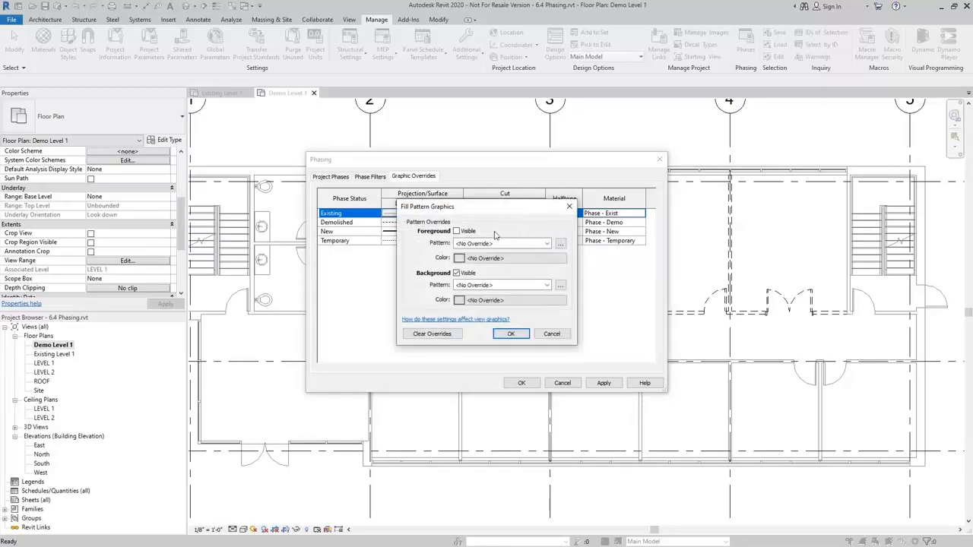
pyautogui.click(456, 231)
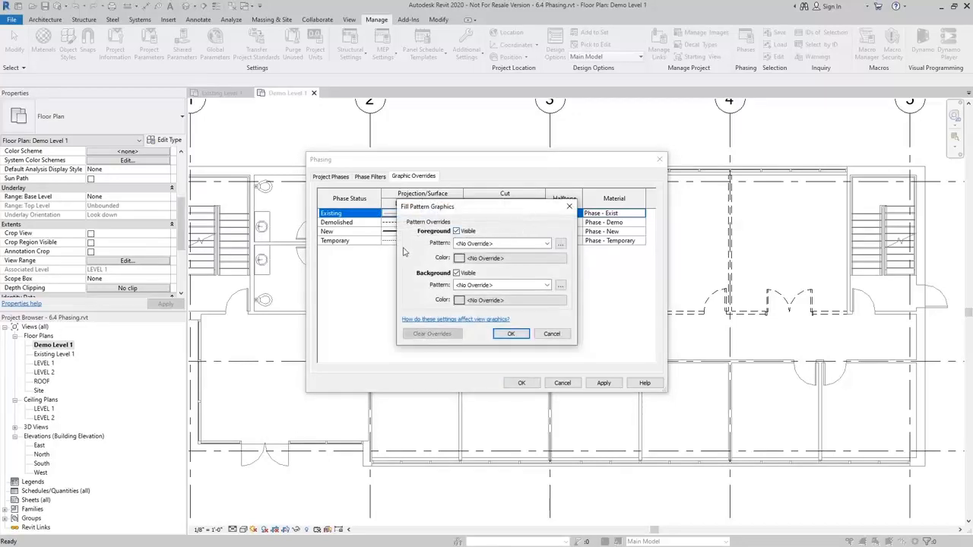
pyautogui.click(546, 243)
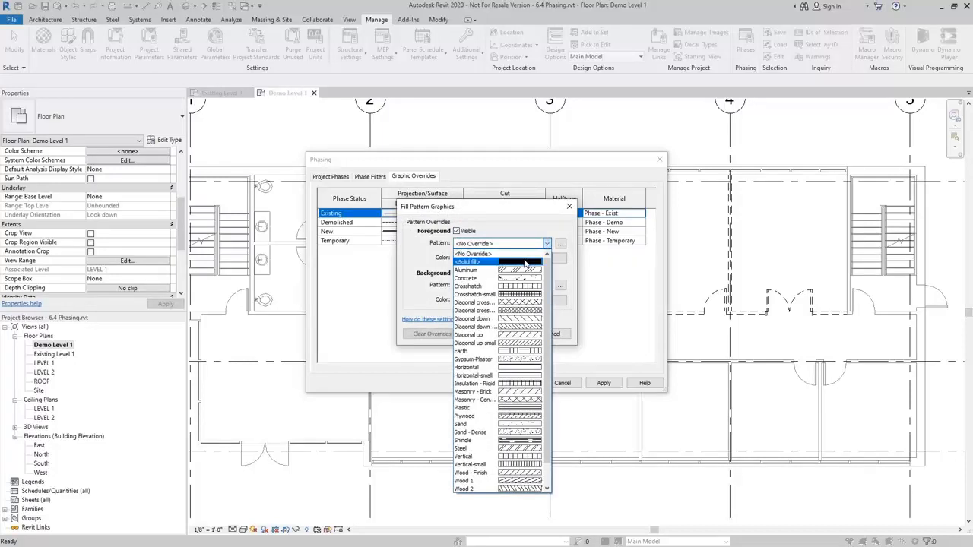
pyautogui.click(524, 262)
pyautogui.click(483, 257)
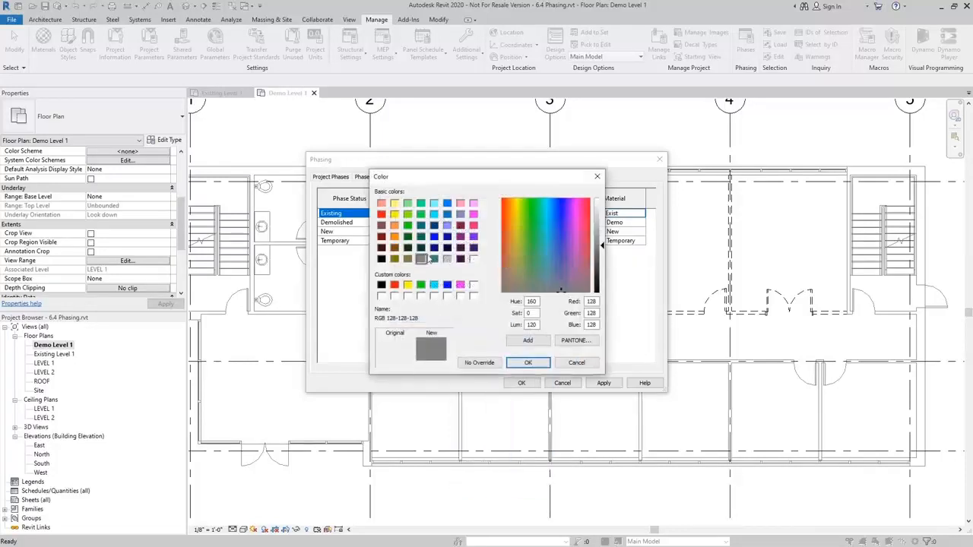
pyautogui.click(448, 259)
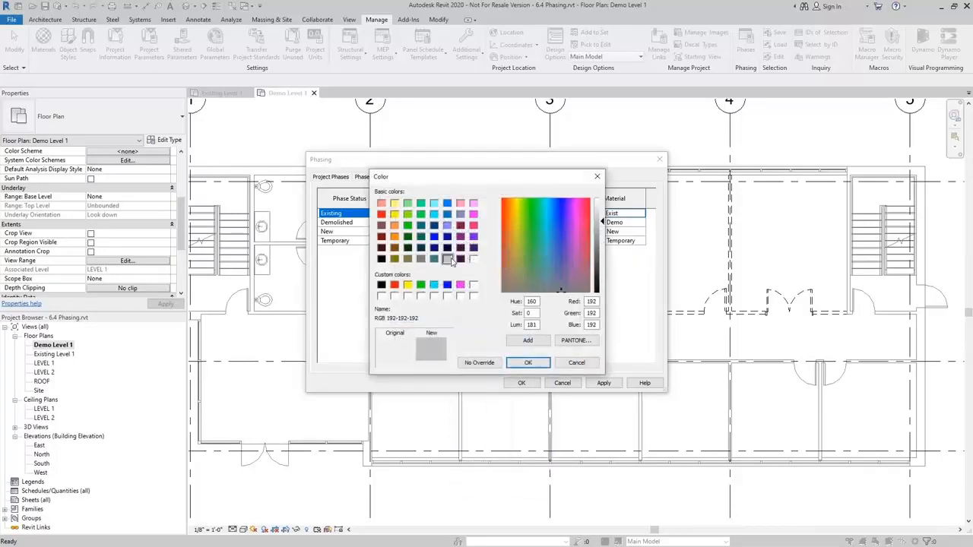
pyautogui.click(529, 363)
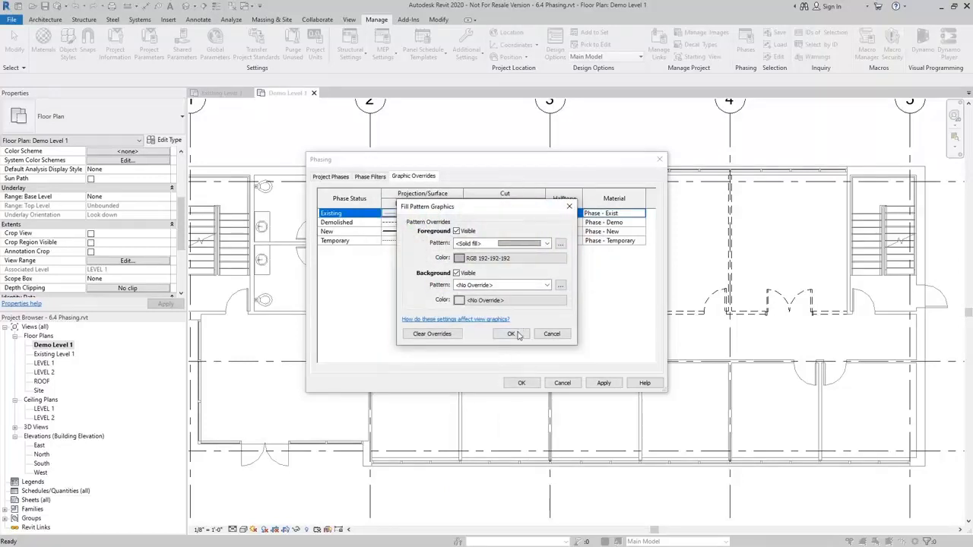
pyautogui.click(515, 334)
# Step: Set the cut line weight of the Demolished phase status to 5, recheck the phase filters and accept the phasing settings
pyautogui.click(357, 224)
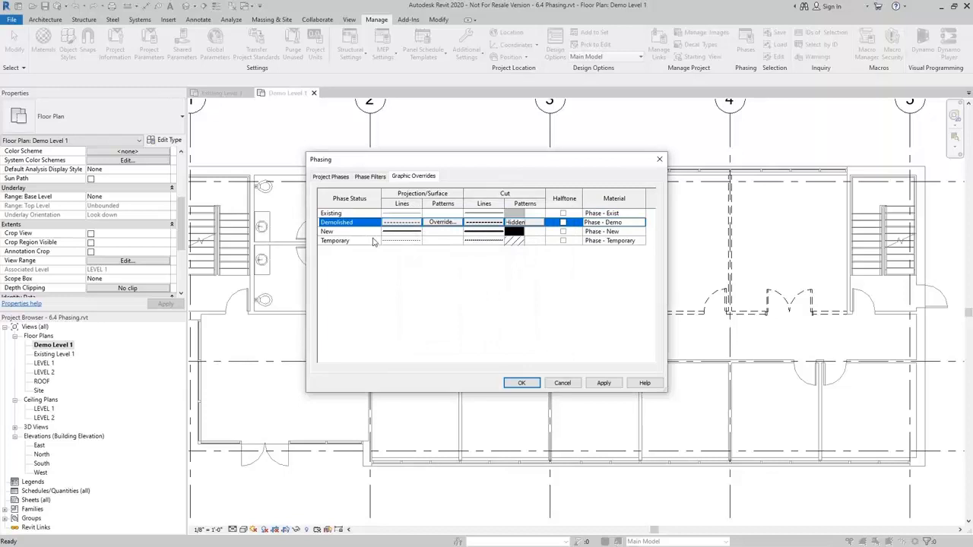
pyautogui.click(498, 222)
pyautogui.click(490, 288)
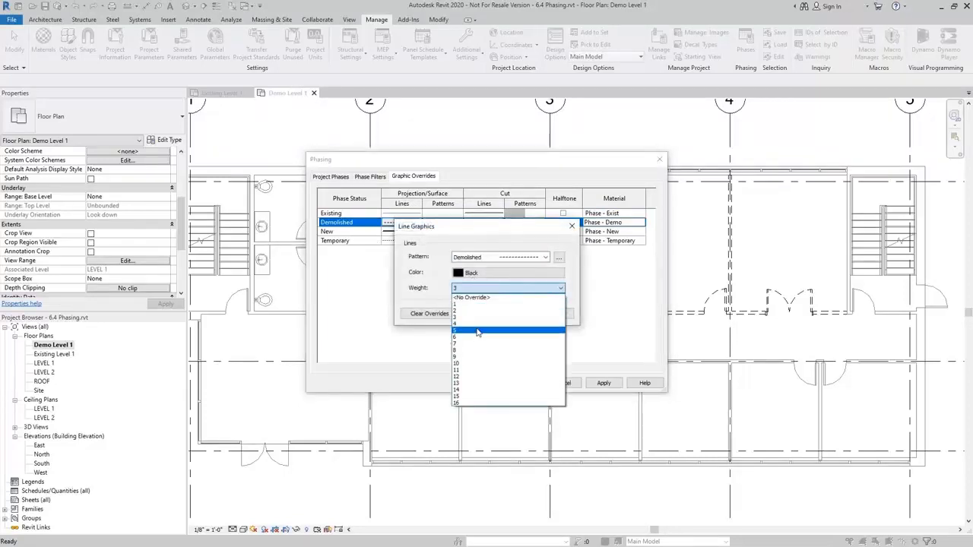
pyautogui.click(477, 332)
pyautogui.click(513, 314)
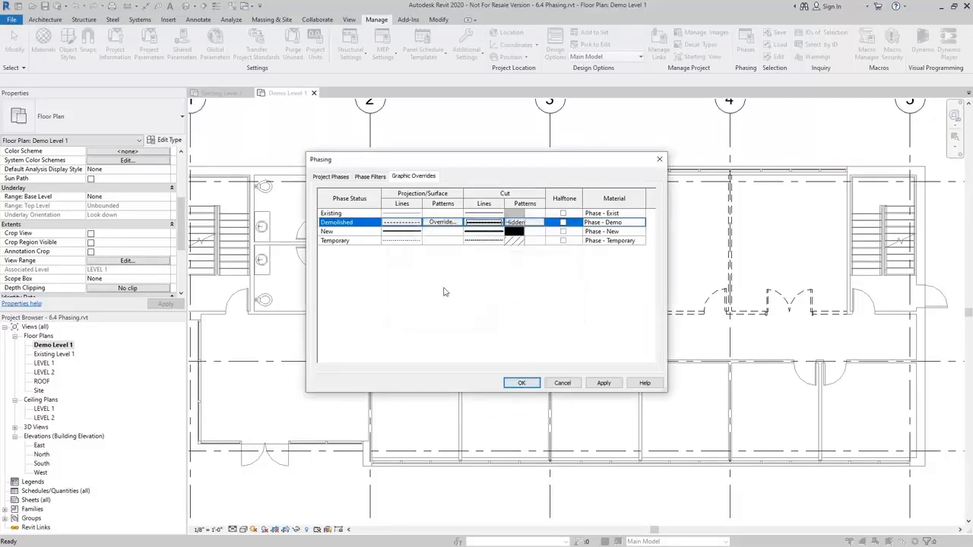
pyautogui.click(374, 177)
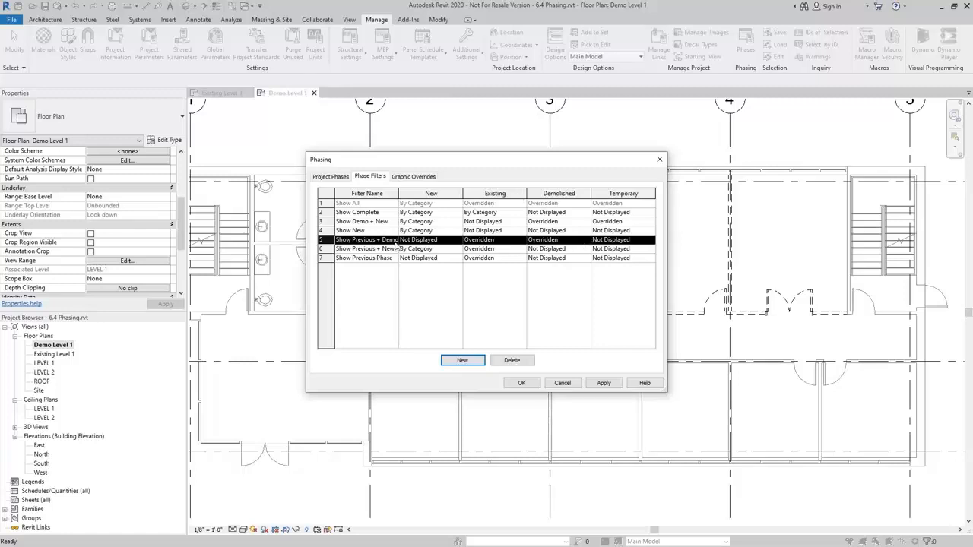
pyautogui.click(522, 383)
pyautogui.moveTo(703, 205); pyautogui.dragTo(580, 211, button='middle')
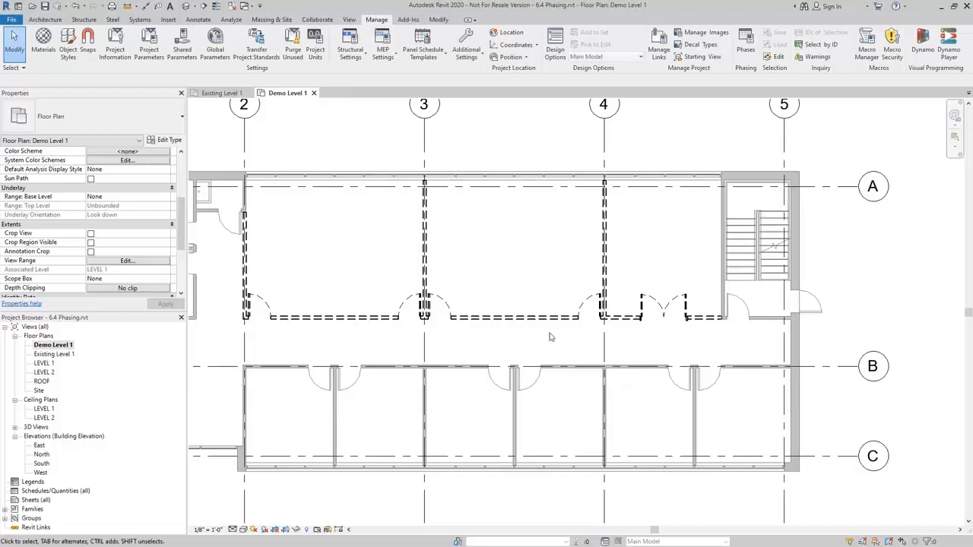
pyautogui.scroll(4, 525, 335)
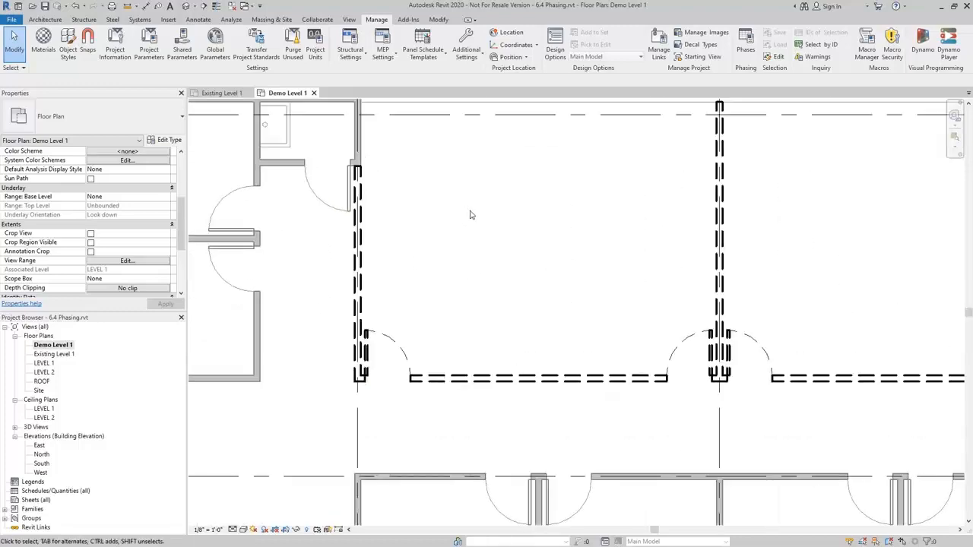
pyautogui.scroll(-2, 470, 254)
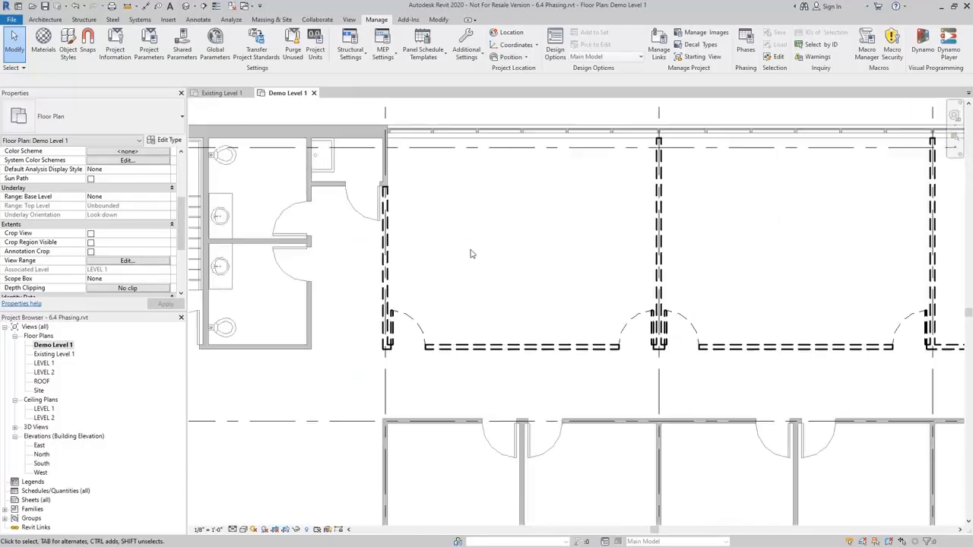
pyautogui.scroll(-2, 524, 256)
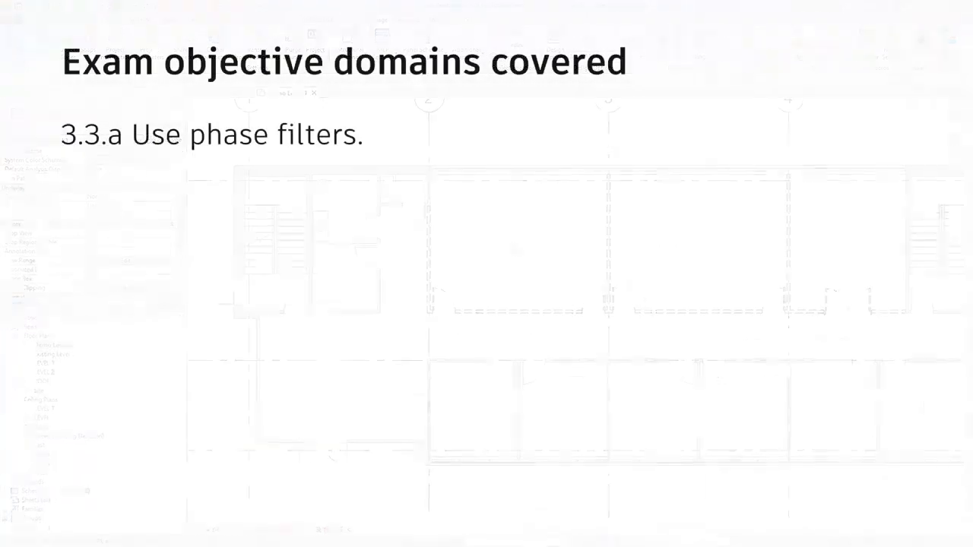
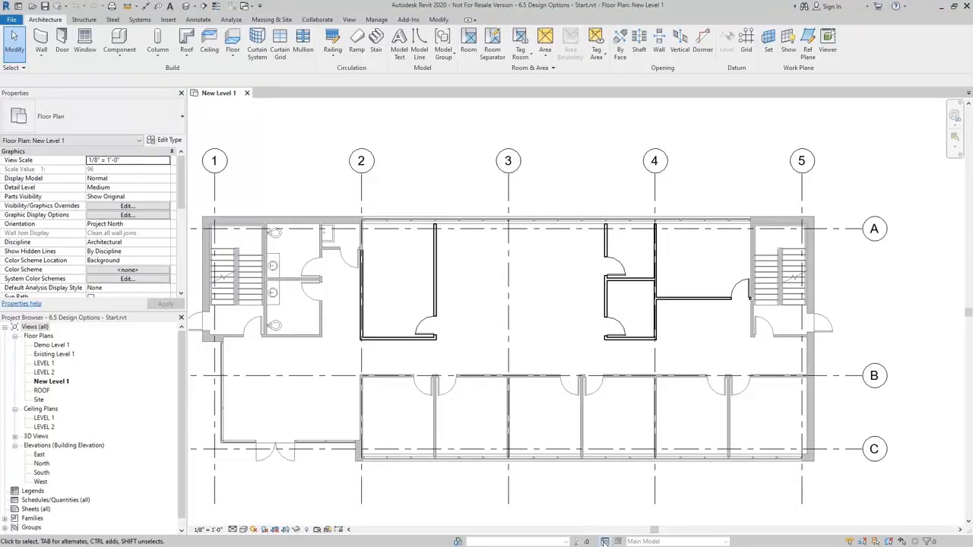
# Step: Create a new design option set for the New Level 1 project and start editing its primary option
pyautogui.click(604, 542)
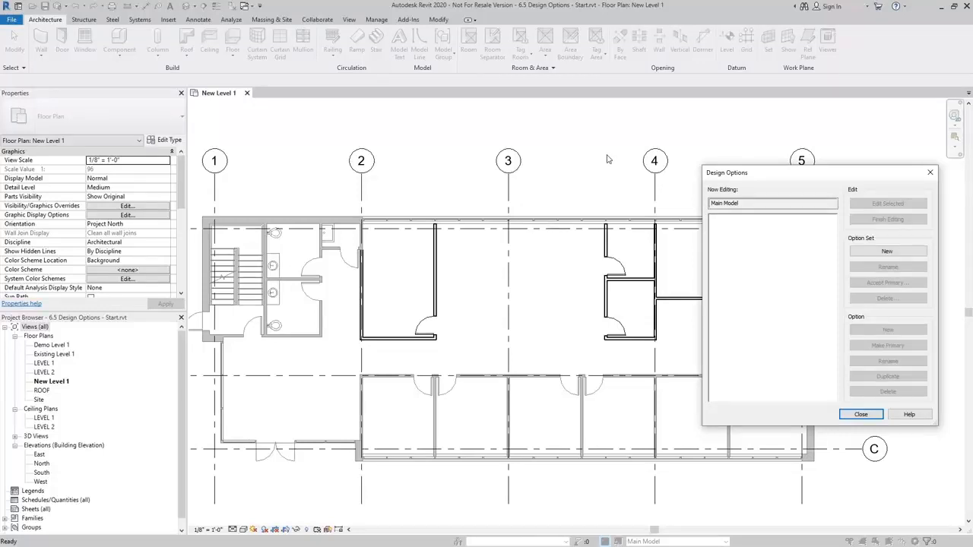
pyautogui.click(870, 254)
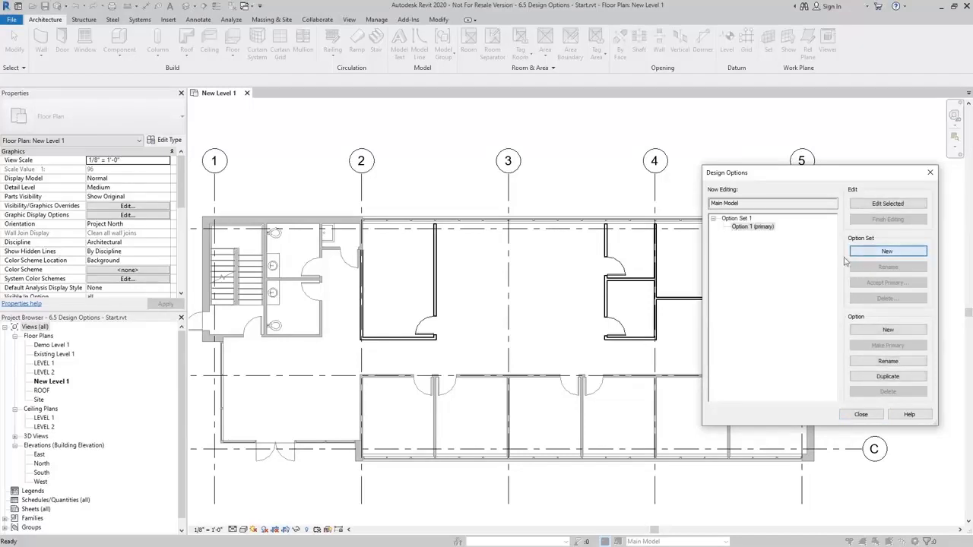
pyautogui.click(757, 228)
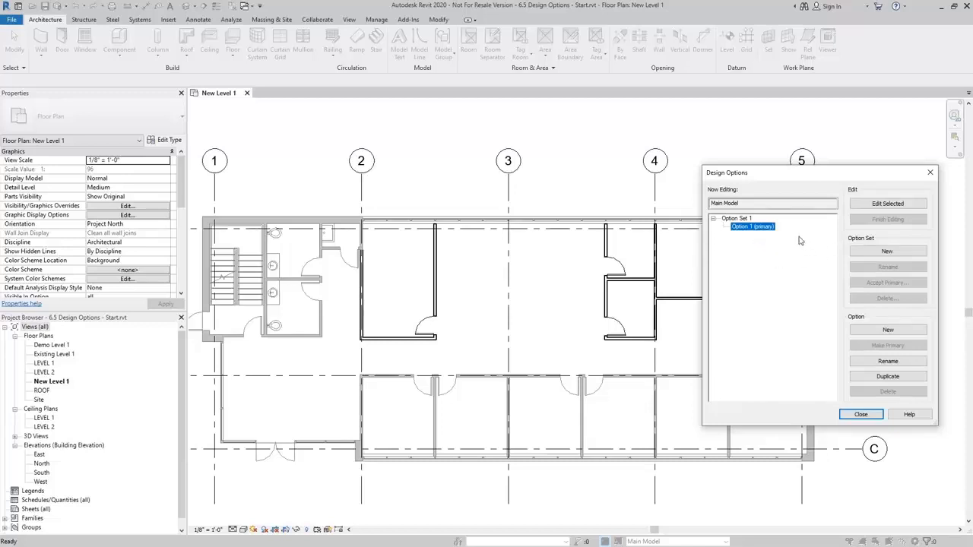
pyautogui.click(882, 204)
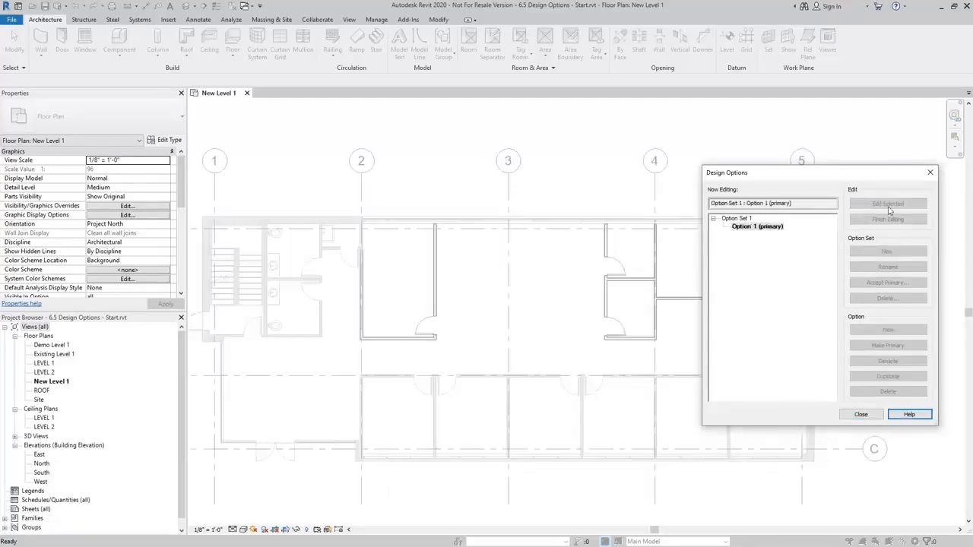
pyautogui.click(862, 415)
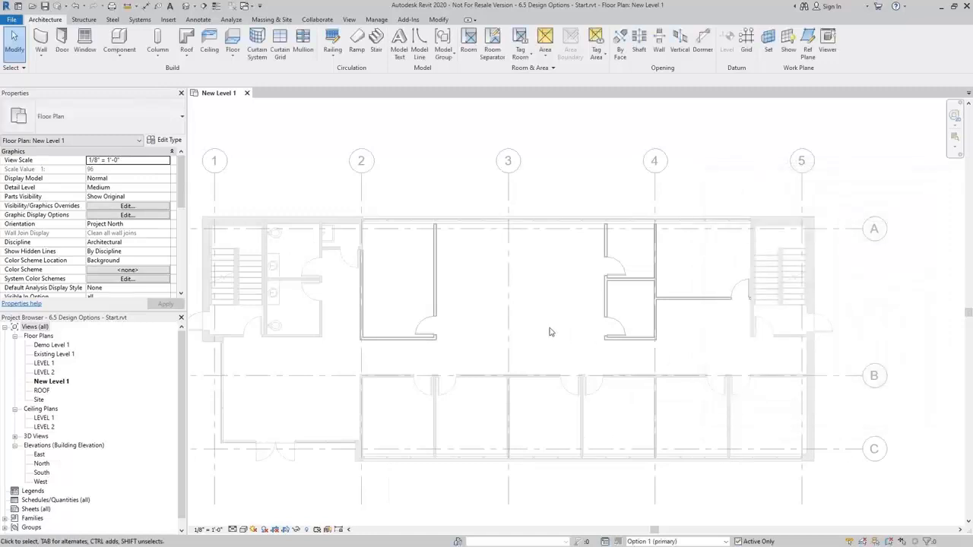
pyautogui.moveTo(546, 326); pyautogui.dragTo(531, 319, button='middle')
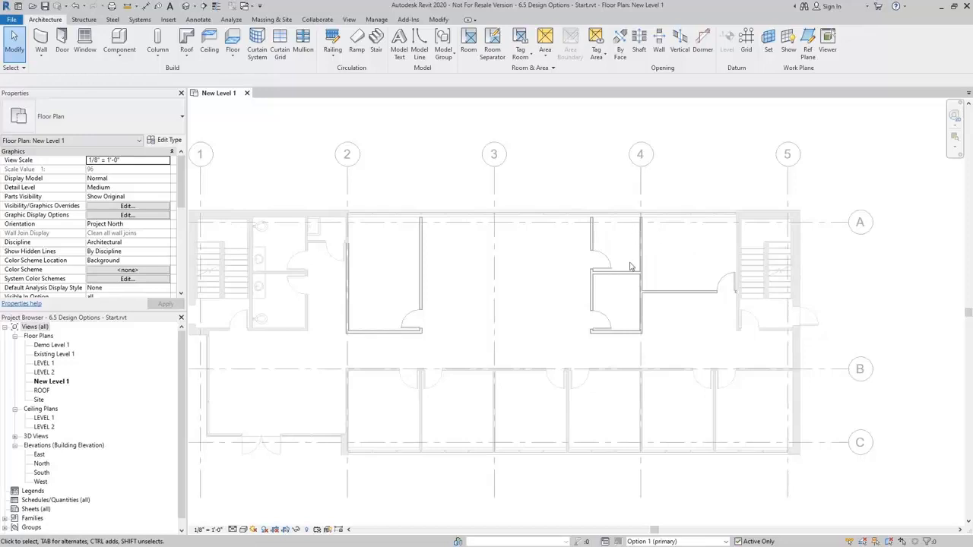
# Step: Turn off the Active Only restriction so main-model walls can be selected while Option 1 is being edited
pyautogui.scroll(-2, 501, 317)
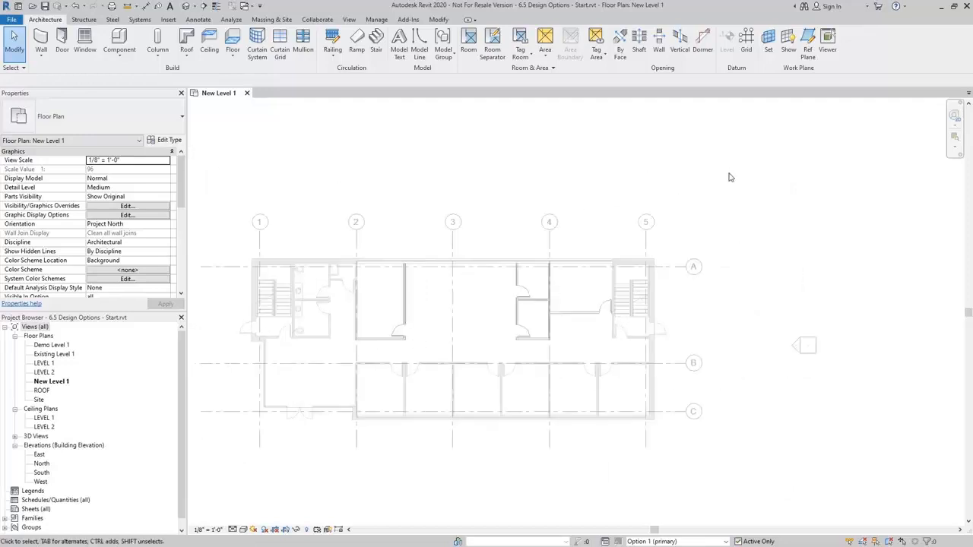
pyautogui.scroll(4, 498, 322)
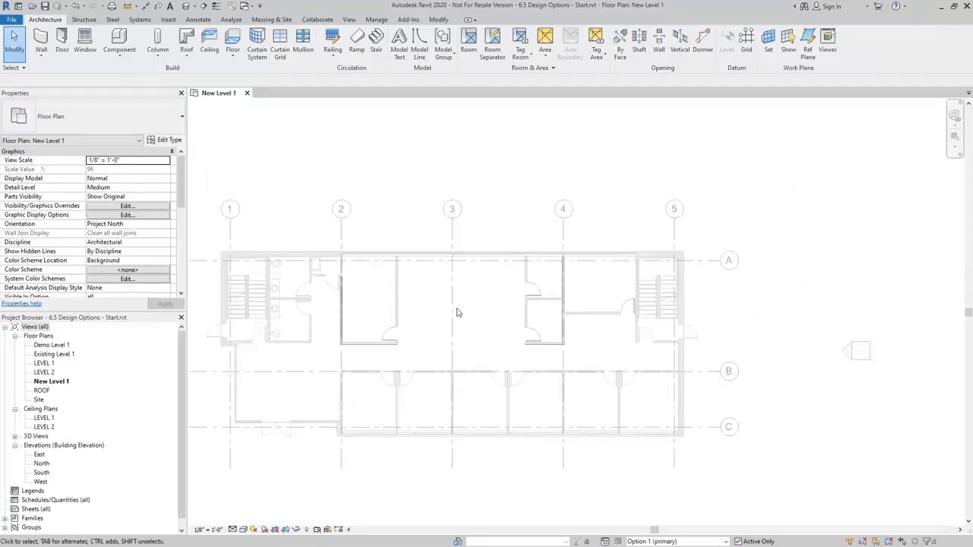
pyautogui.moveTo(456, 310); pyautogui.dragTo(513, 303, button='middle')
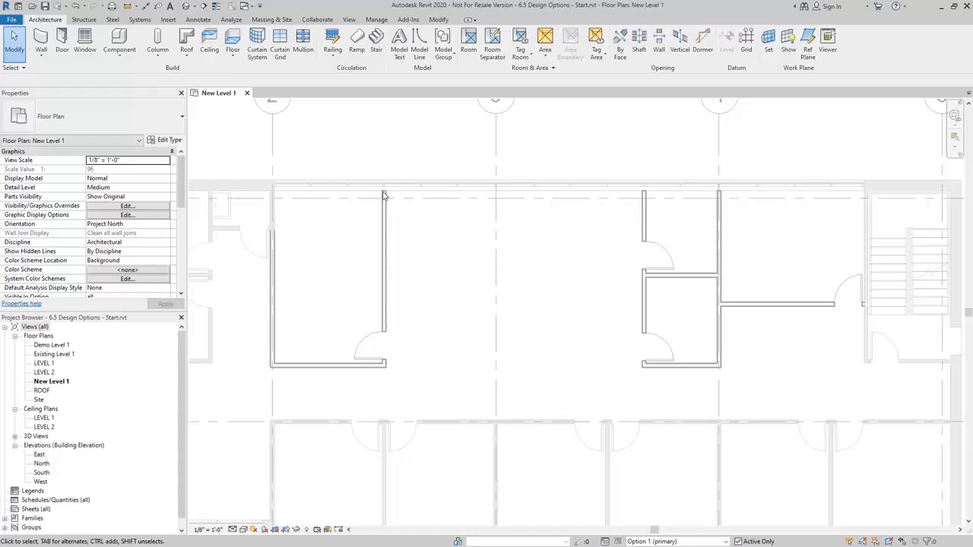
pyautogui.click(738, 541)
pyautogui.click(644, 293)
pyautogui.press('Escape')
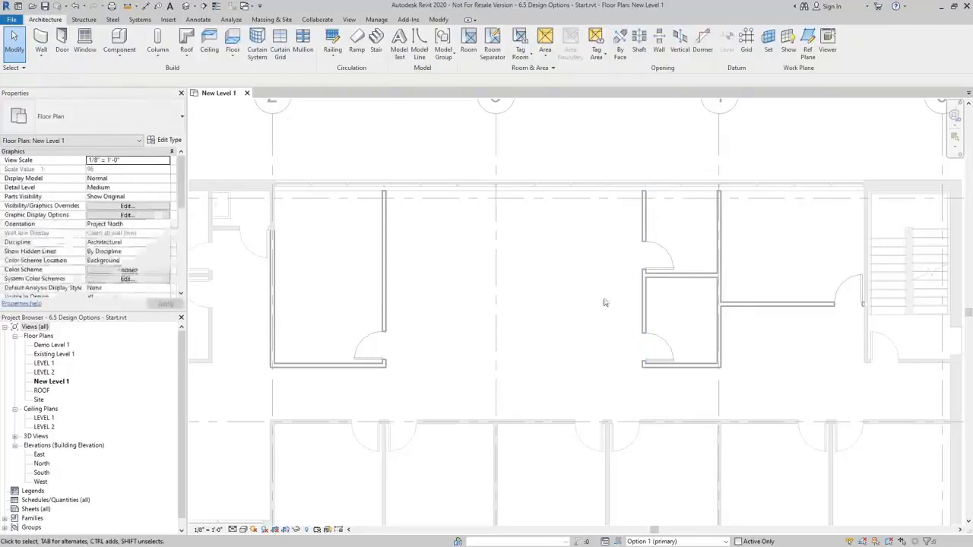
# Step: Select the new-construction partitions with their doors between grid 2 and the east stair, and add them to Option 1 of the option set
pyautogui.click(781, 305)
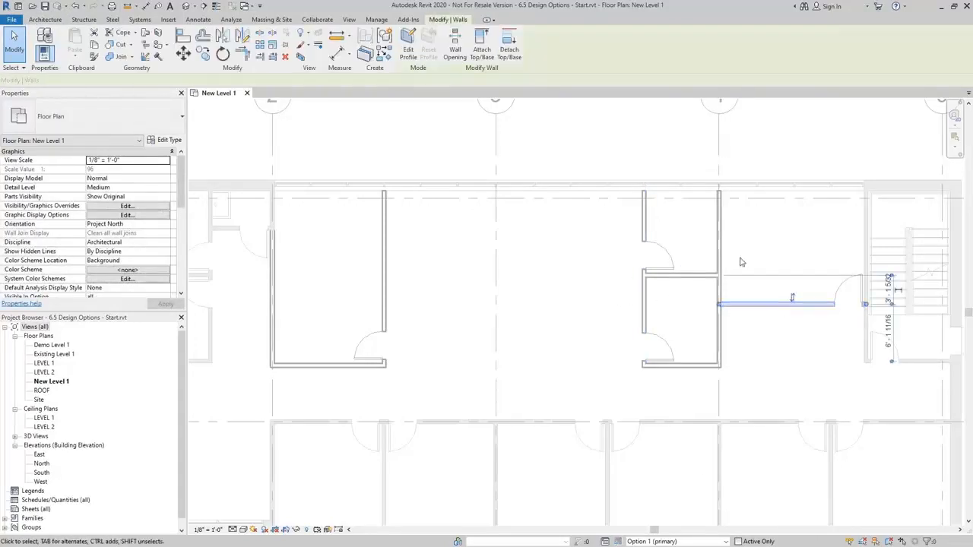
pyautogui.keyDown('ctrl'); pyautogui.click(715, 240); pyautogui.keyUp('ctrl')
pyautogui.keyDown('ctrl'); pyautogui.click(693, 275); pyautogui.keyUp('ctrl')
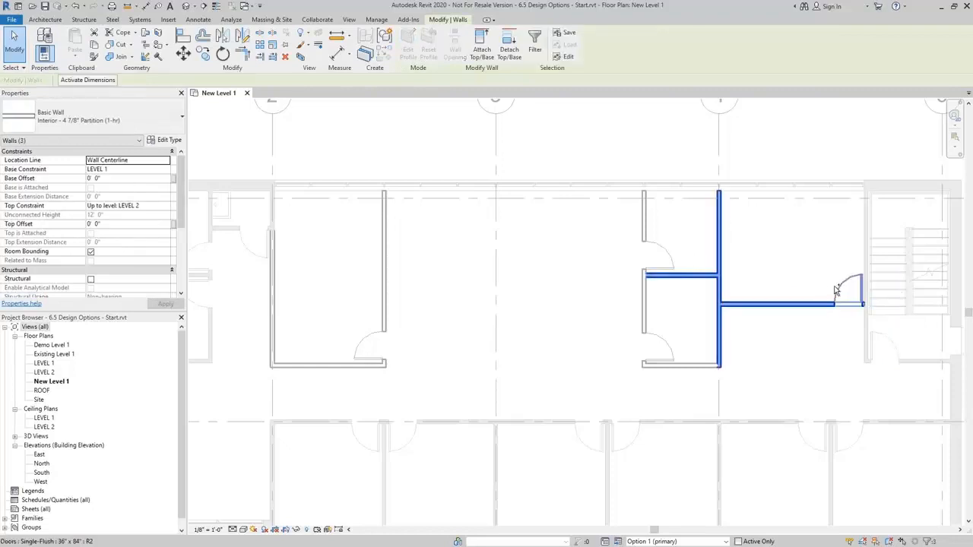
pyautogui.keyDown('ctrl'); pyautogui.click(838, 289); pyautogui.keyUp('ctrl')
pyautogui.keyDown('ctrl'); pyautogui.click(645, 221); pyautogui.keyUp('ctrl')
pyautogui.keyDown('ctrl'); pyautogui.click(645, 308); pyautogui.keyUp('ctrl')
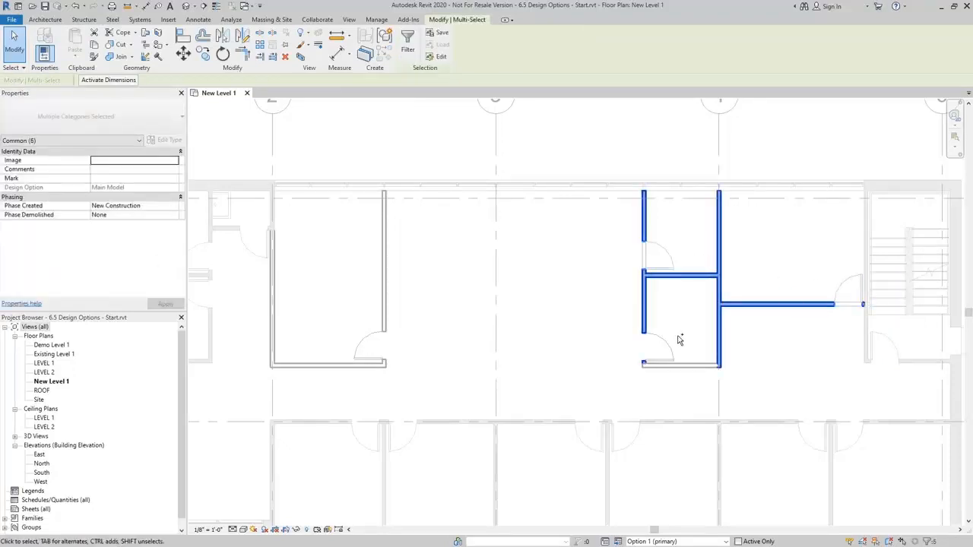
pyautogui.keyDown('ctrl'); pyautogui.click(678, 363); pyautogui.keyUp('ctrl')
pyautogui.keyDown('ctrl'); pyautogui.click(384, 266); pyautogui.keyUp('ctrl')
pyautogui.keyDown('ctrl'); pyautogui.click(369, 343); pyautogui.keyUp('ctrl')
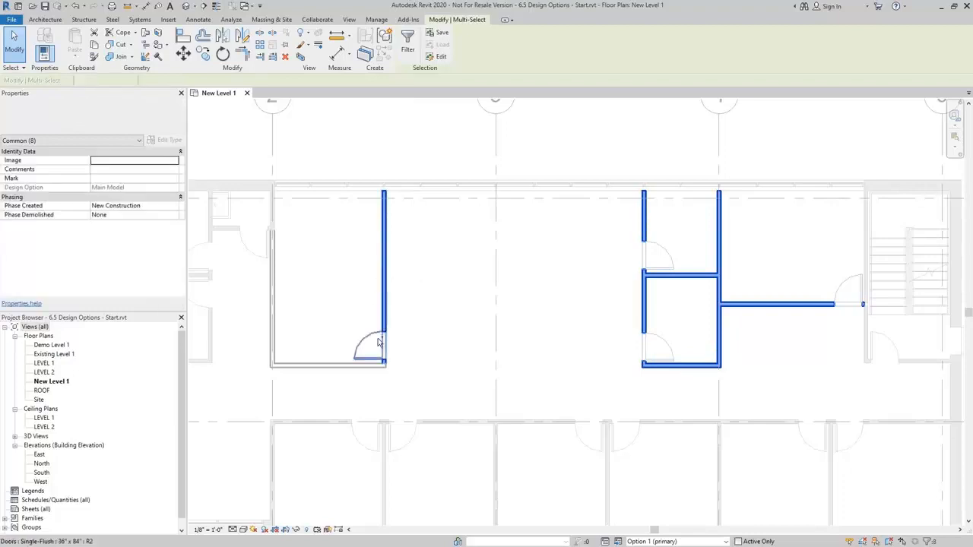
pyautogui.keyDown('ctrl'); pyautogui.click(374, 362); pyautogui.keyUp('ctrl')
pyautogui.keyDown('ctrl'); pyautogui.click(320, 365); pyautogui.keyUp('ctrl')
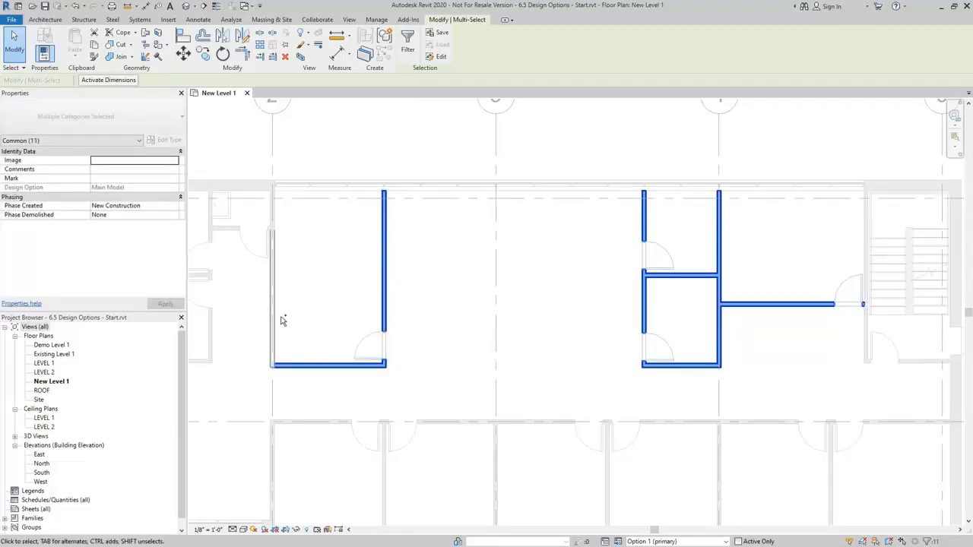
pyautogui.keyDown('ctrl'); pyautogui.click(272, 316); pyautogui.keyUp('ctrl')
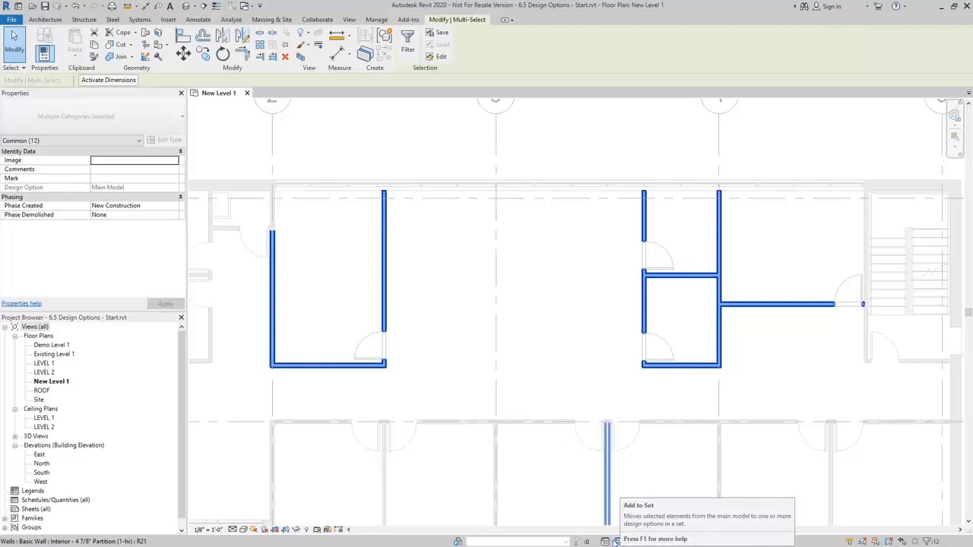
pyautogui.click(617, 542)
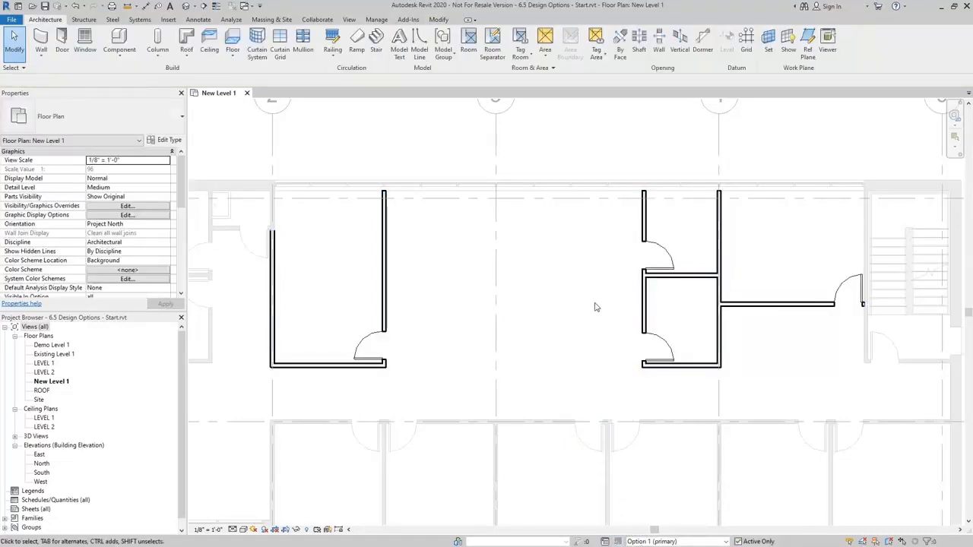
# Step: Finish editing Option 1 and return to the main model
pyautogui.click(604, 541)
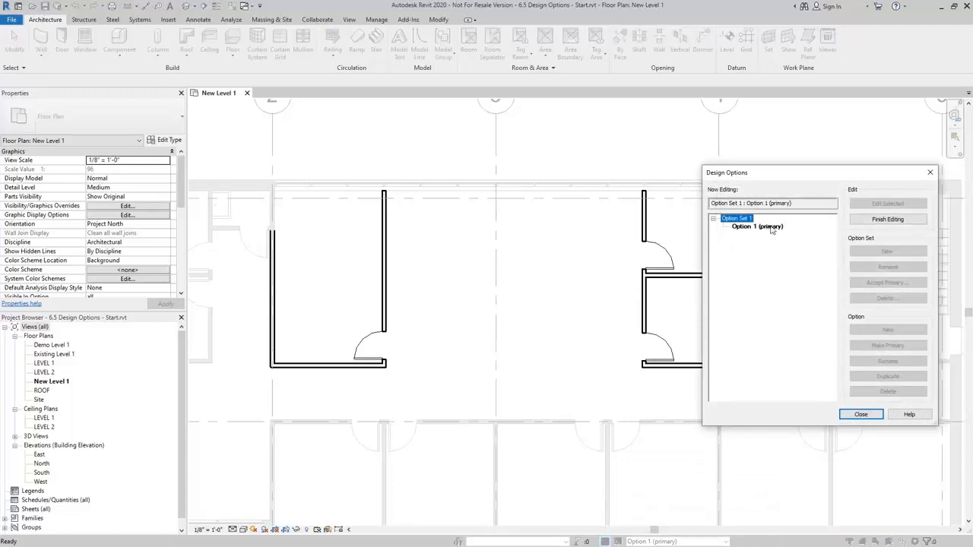
pyautogui.click(922, 219)
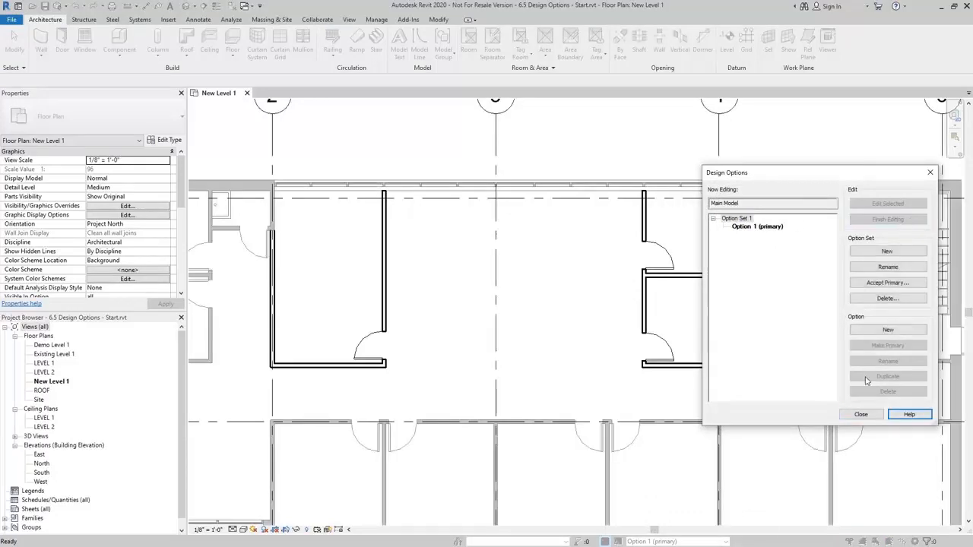
pyautogui.click(860, 415)
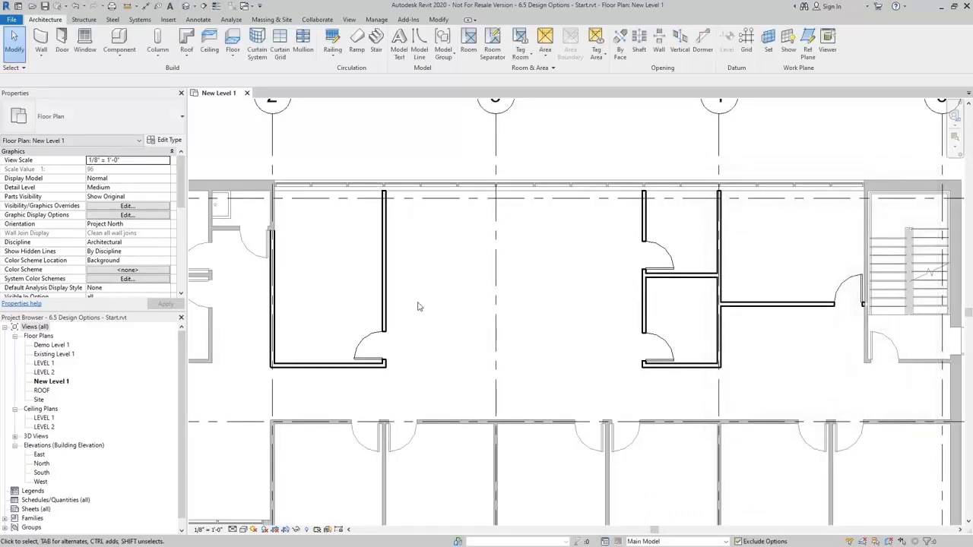
pyautogui.scroll(-1, 416, 300)
pyautogui.moveTo(469, 292); pyautogui.dragTo(570, 278, button='middle')
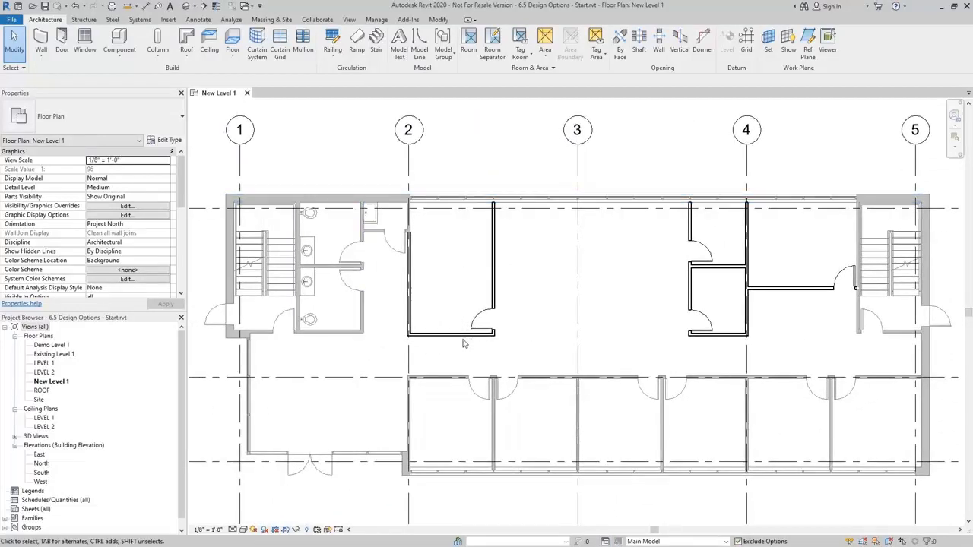
pyautogui.moveTo(510, 278); pyautogui.dragTo(458, 335)
pyautogui.moveTo(632, 285); pyautogui.dragTo(604, 285, button='middle')
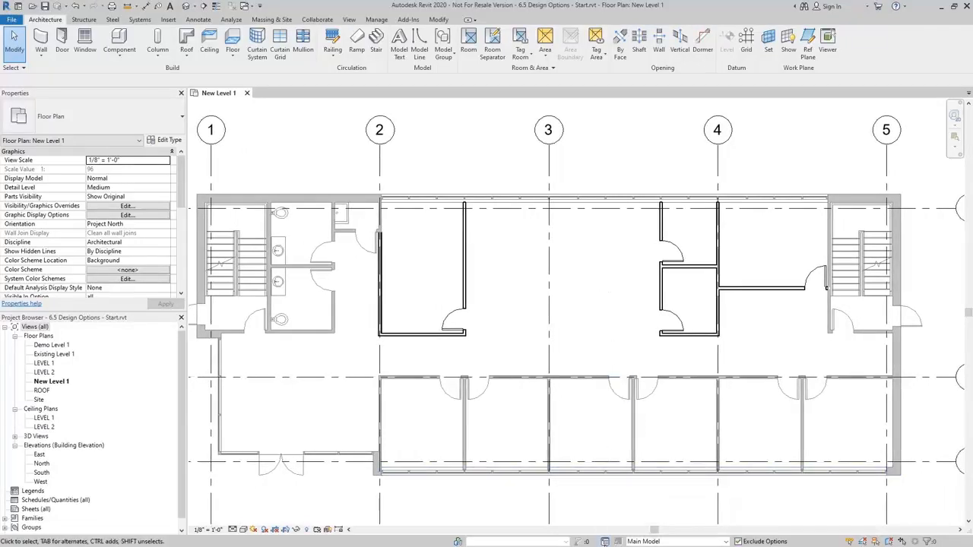
# Step: Add a second option to Option Set 1 and start editing Option 2
pyautogui.click(605, 541)
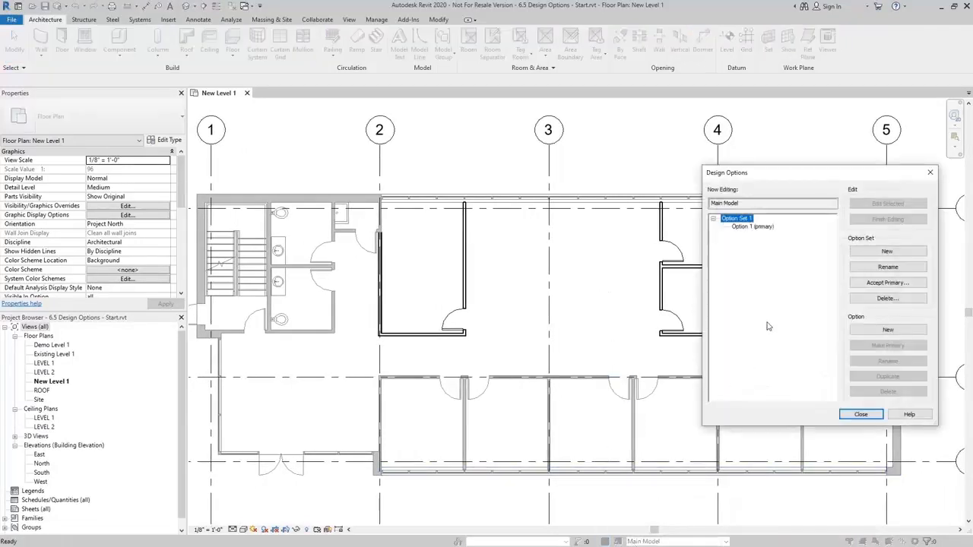
pyautogui.click(767, 228)
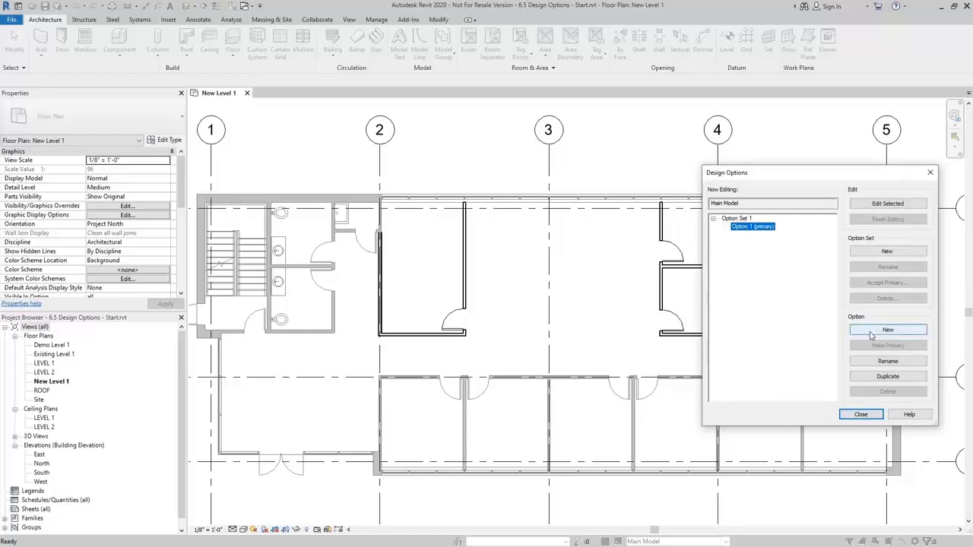
pyautogui.click(871, 333)
pyautogui.click(742, 235)
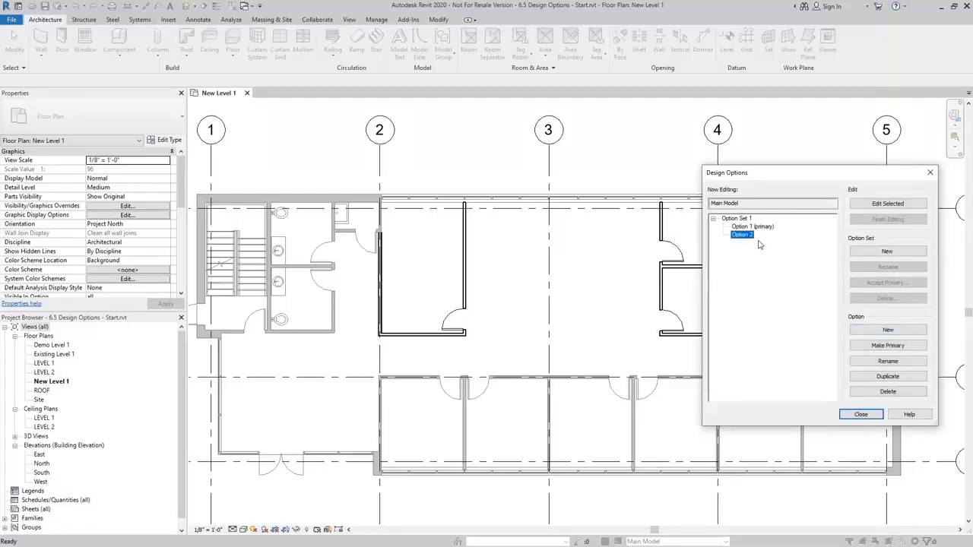
pyautogui.click(902, 205)
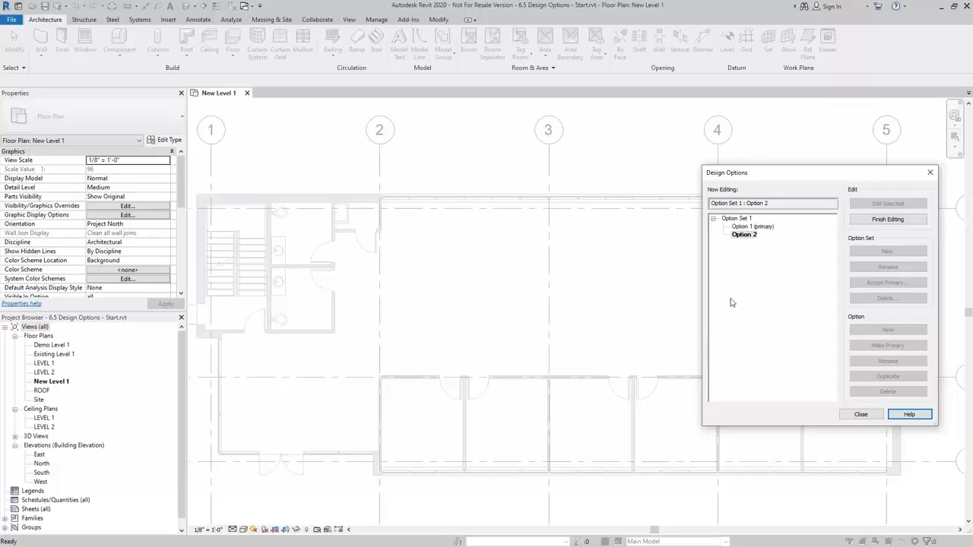
pyautogui.click(862, 414)
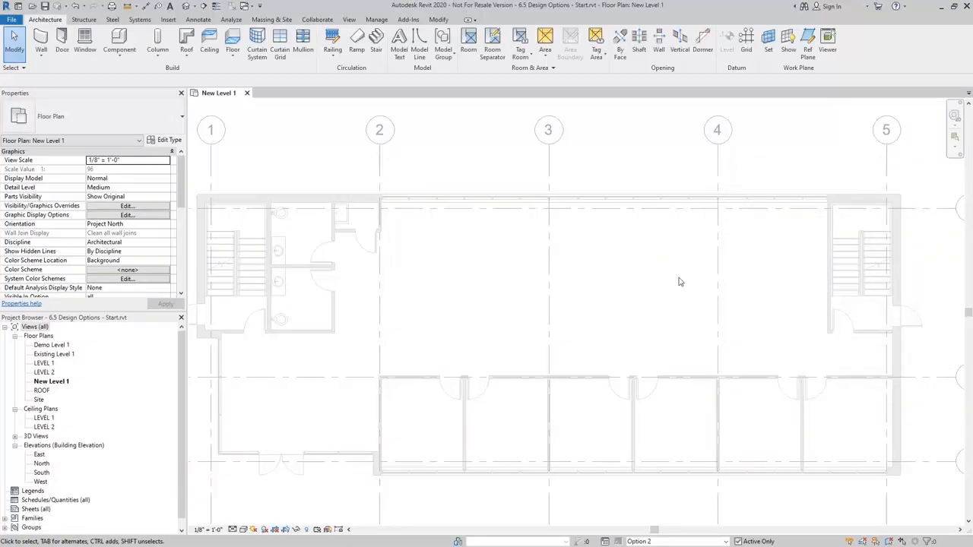
# Step: Draw an L-shaped partition with location line Finish Face: Interior, from the existing wall corner down along grid 2, turning partway toward grid 3
pyautogui.press('w')
pyautogui.press('a')
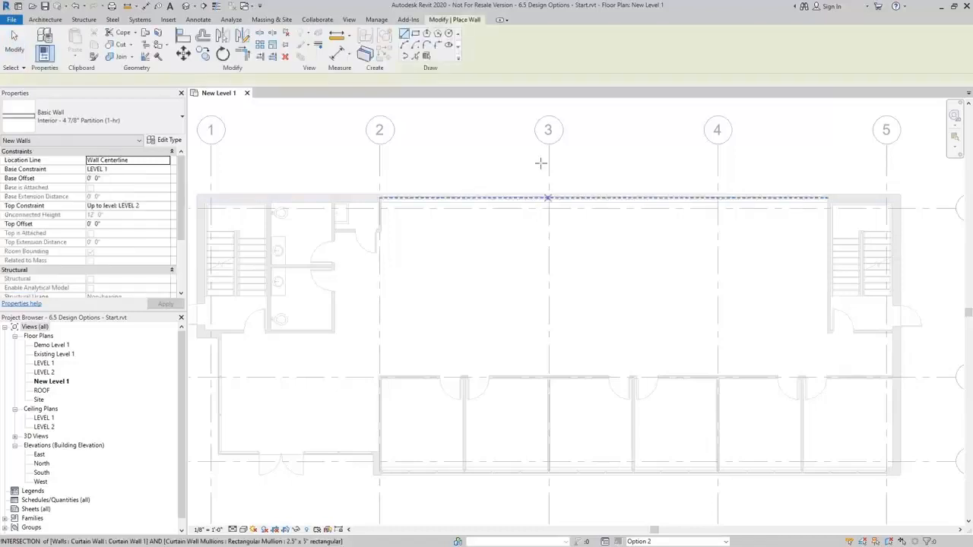
pyautogui.scroll(3, 396, 247)
pyautogui.click(281, 80)
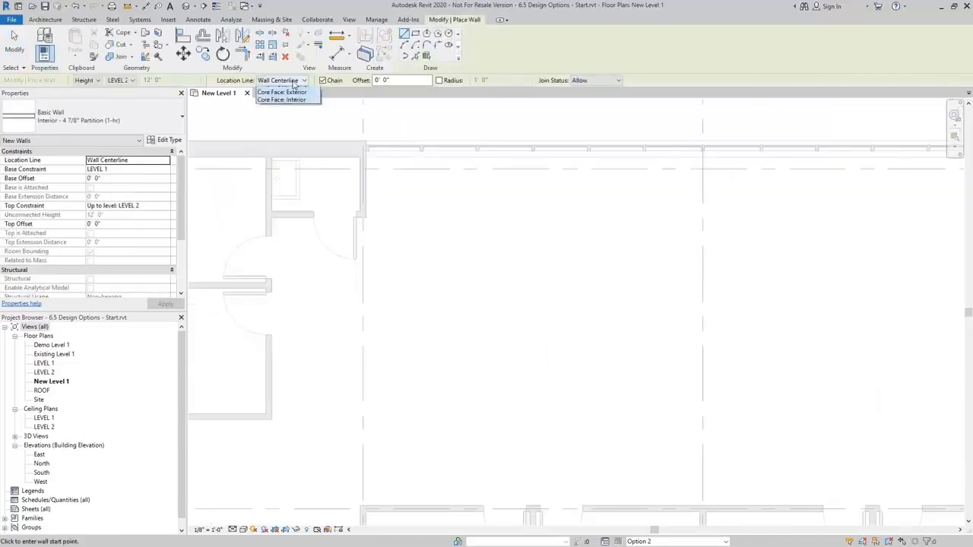
pyautogui.click(304, 113)
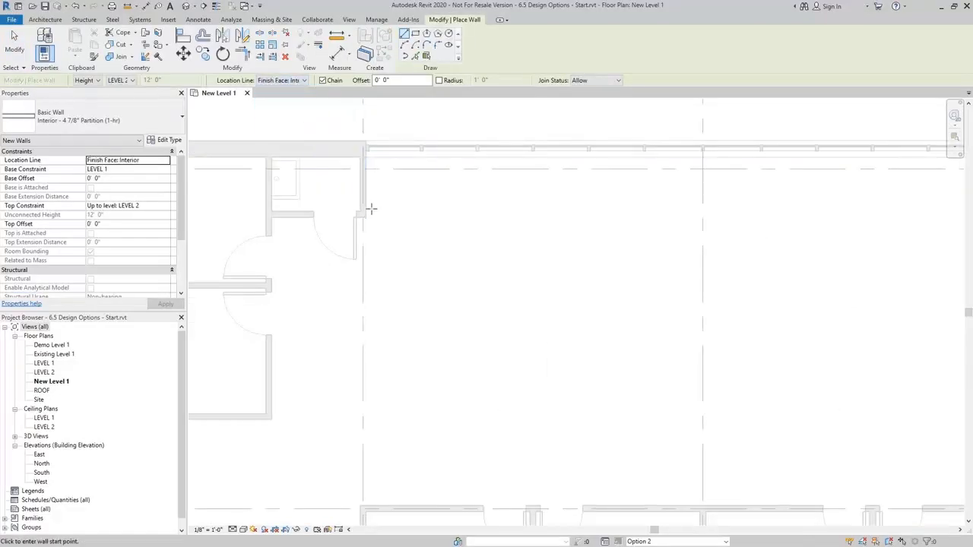
pyautogui.click(368, 219)
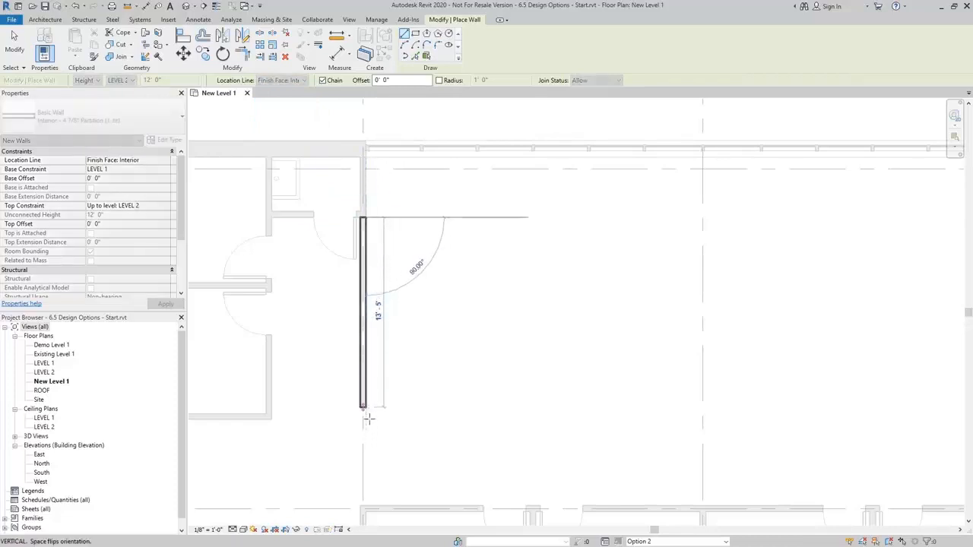
pyautogui.click(365, 417)
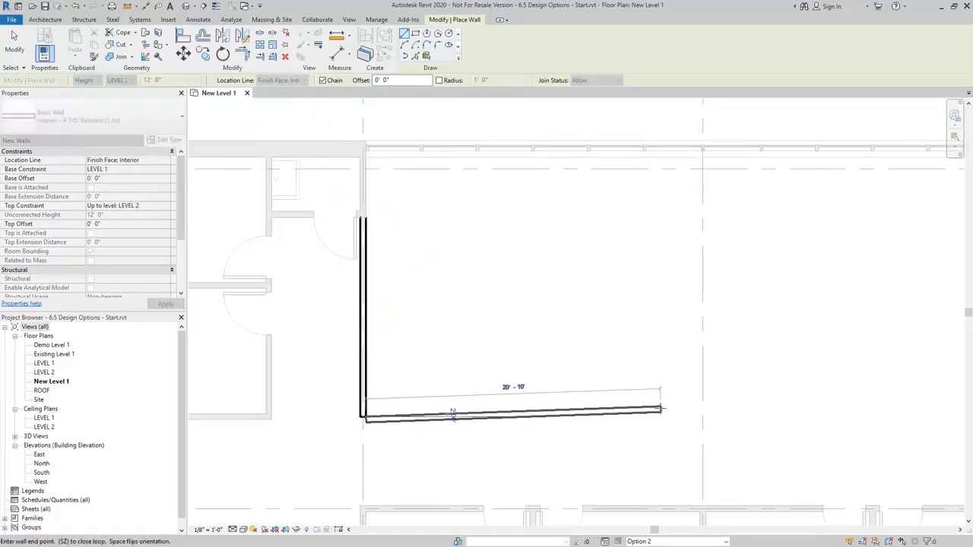
pyautogui.click(499, 417)
pyautogui.moveTo(618, 413); pyautogui.dragTo(537, 387, button='middle')
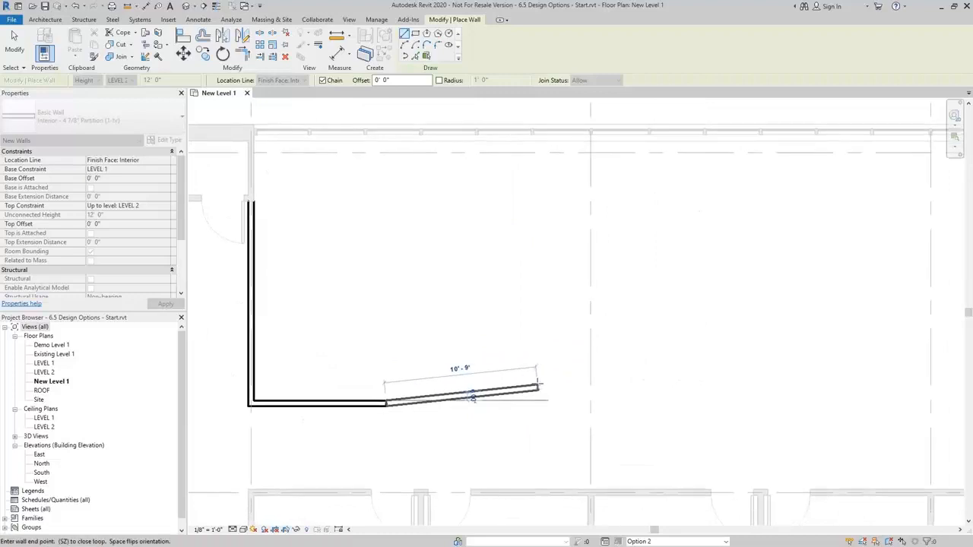
pyautogui.press('Escape')
# Step: Draw a U-shaped partition by Wall Centerline from the curtain wall mullion at grid 3, about 18'-9" deep and 12' wide, back to the curtain wall
pyautogui.click(416, 33)
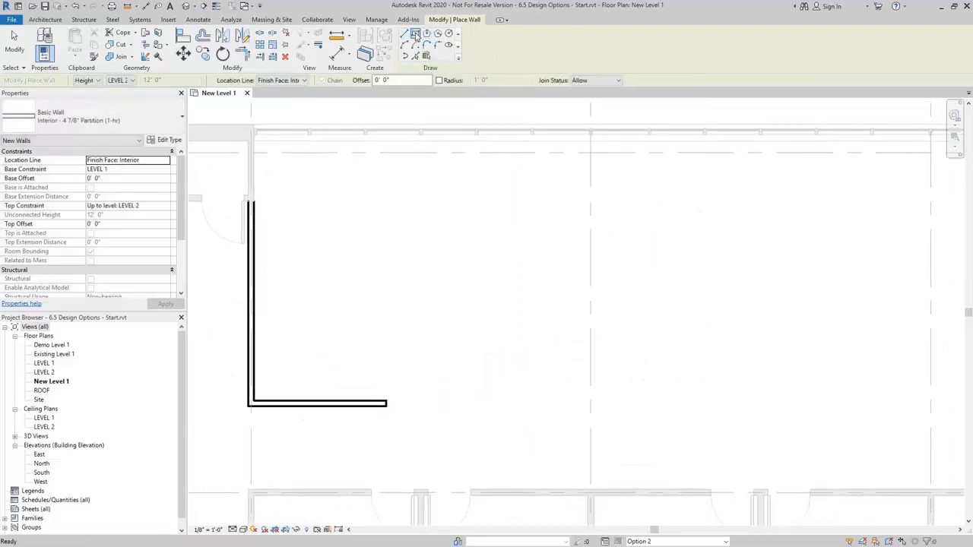
pyautogui.click(405, 33)
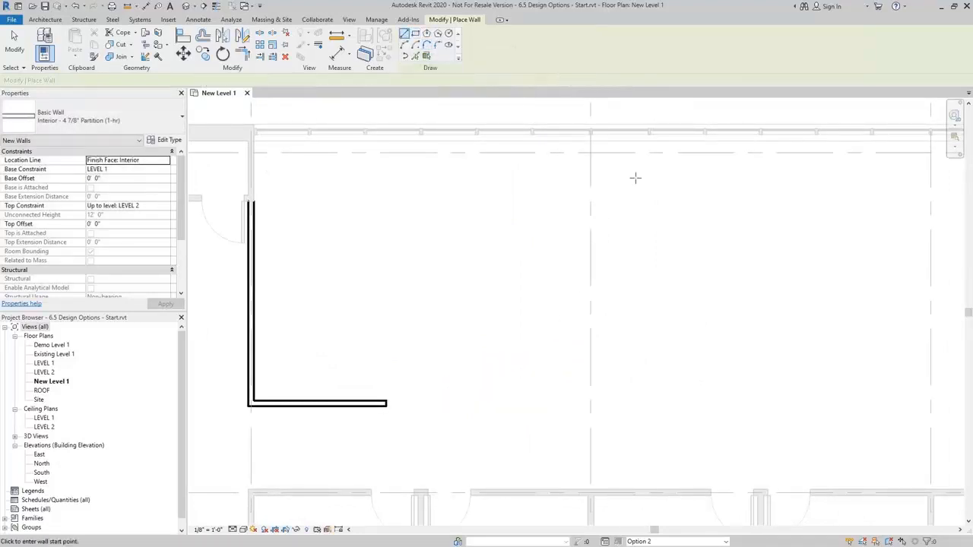
pyautogui.scroll(2, 604, 146)
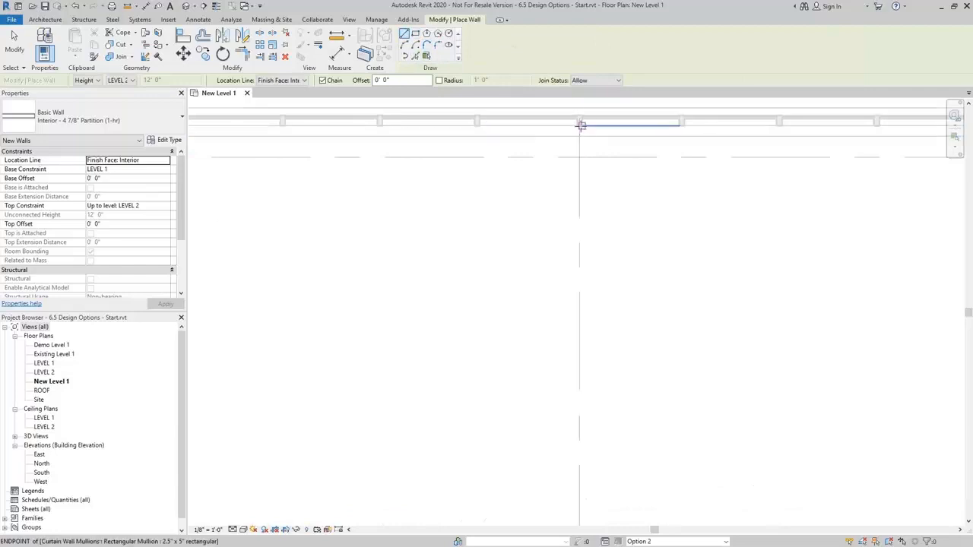
pyautogui.scroll(2, 581, 126)
pyautogui.click(295, 80)
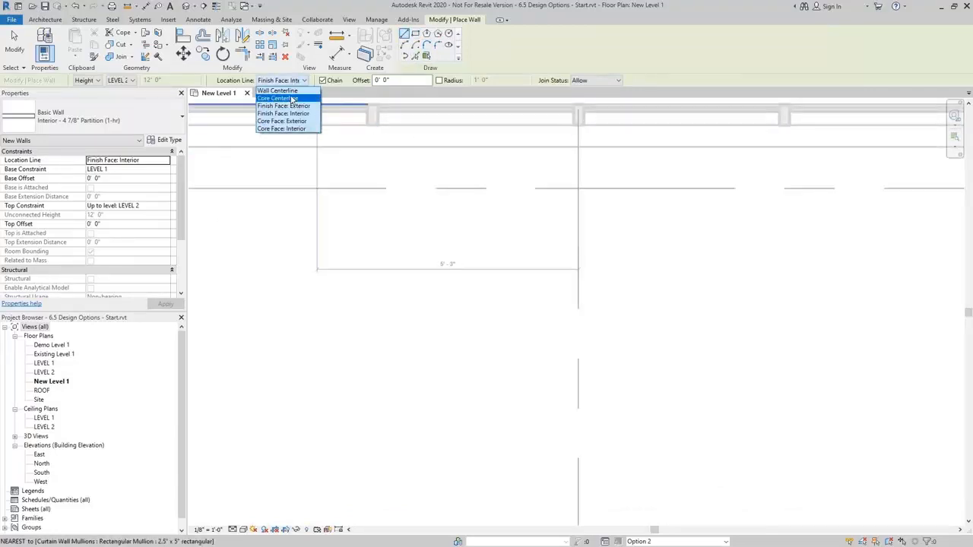
pyautogui.click(289, 91)
pyautogui.click(578, 122)
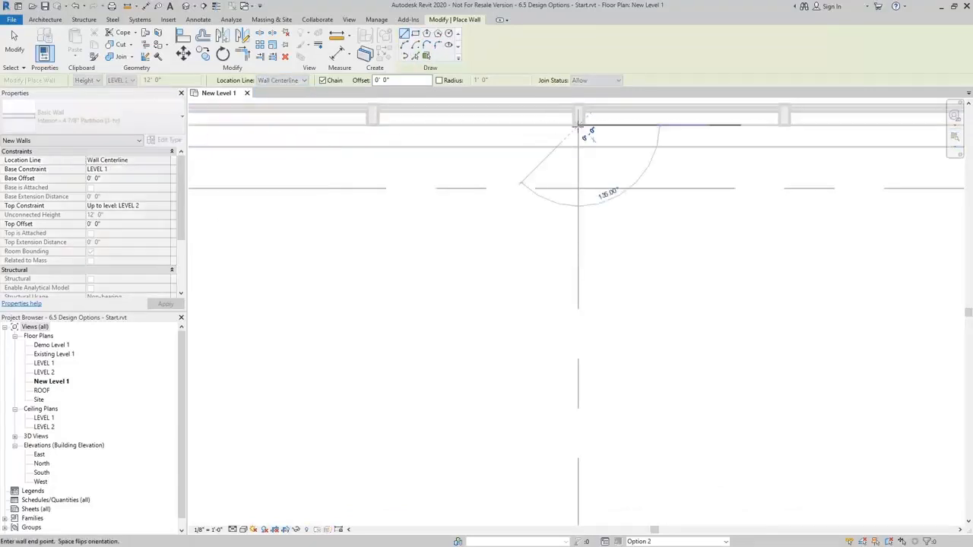
pyautogui.scroll(-3, 577, 129)
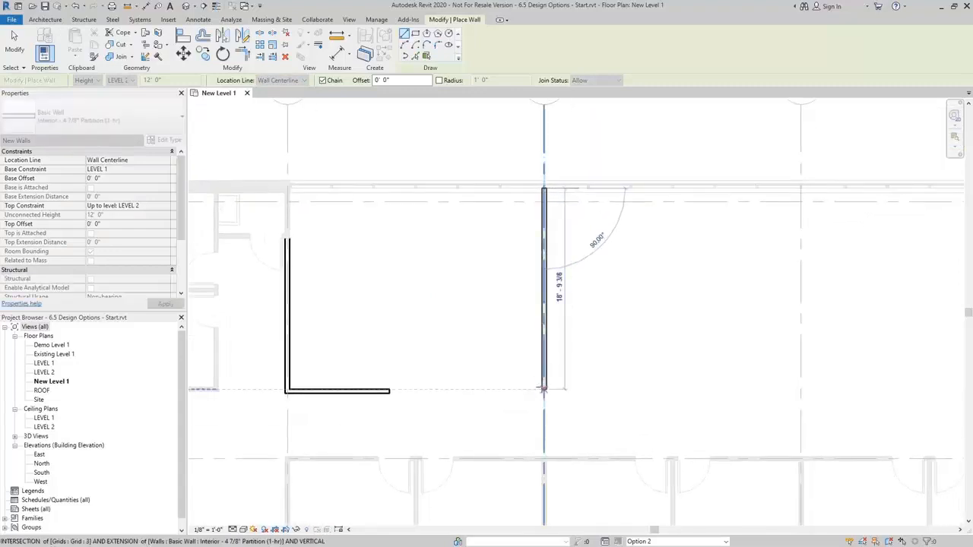
pyautogui.click(544, 389)
pyautogui.click(689, 389)
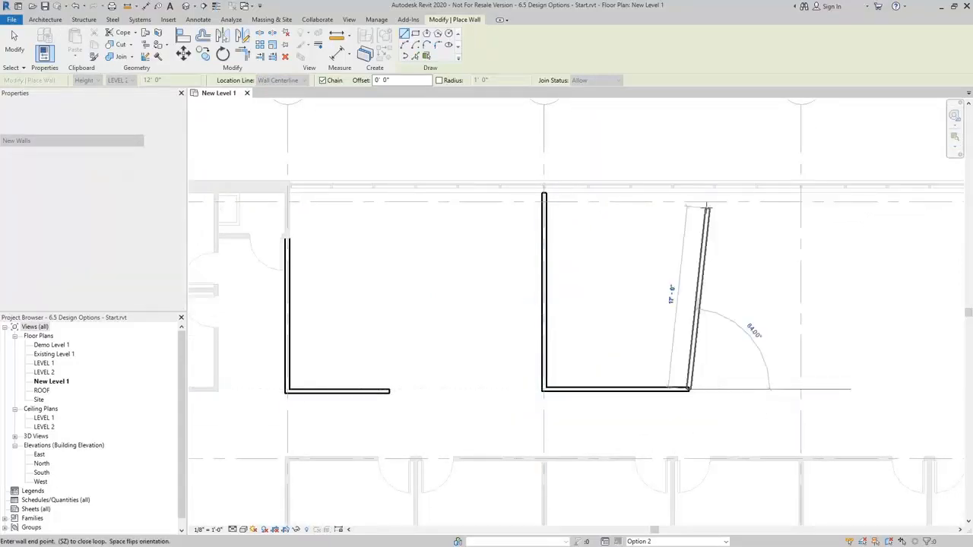
pyautogui.scroll(2, 688, 194)
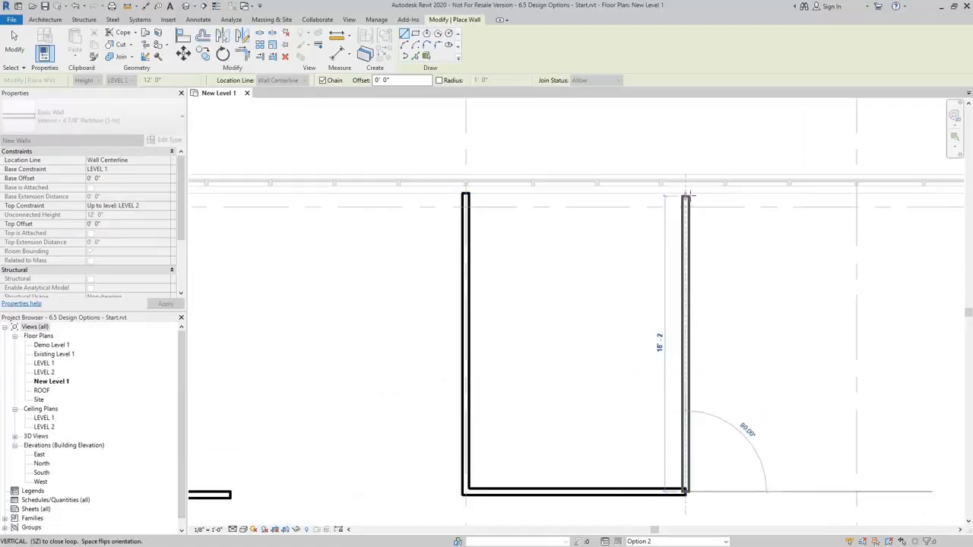
pyautogui.click(687, 195)
pyautogui.press('Escape')
pyautogui.press('Escape')
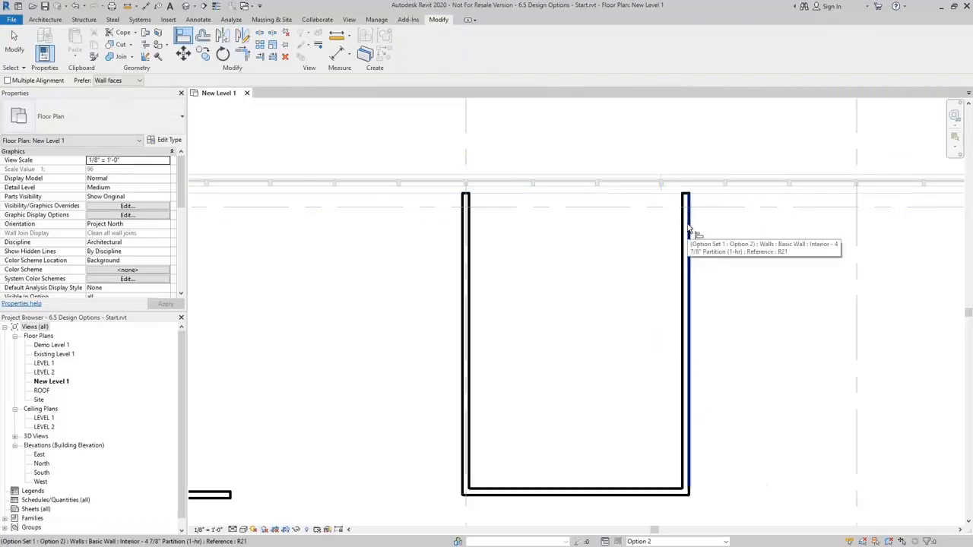
# Step: Divide the U-shaped enclosure east of grid 3 with a horizontal partition at the midpoint of its side walls
pyautogui.scroll(-4, 686, 235)
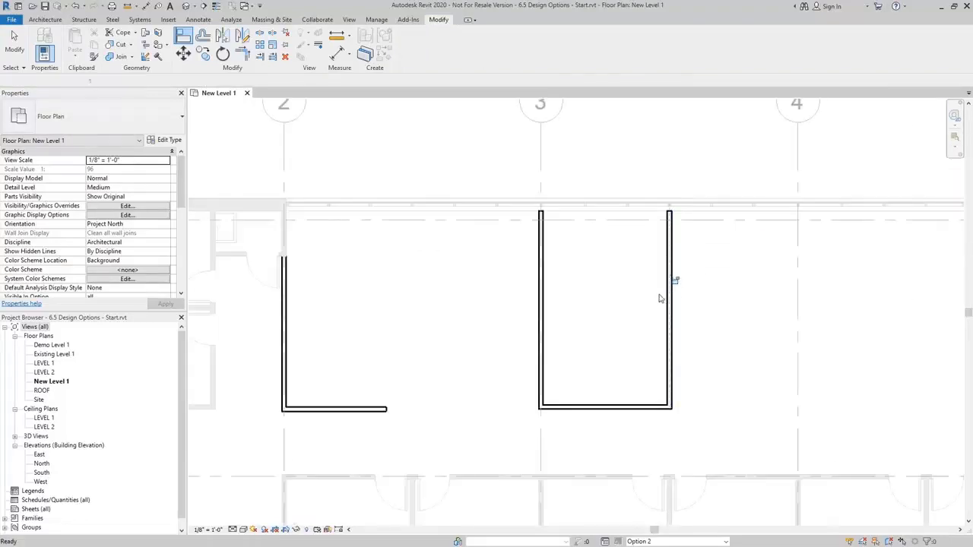
pyautogui.press('w')
pyautogui.press('a')
pyautogui.click(669, 305)
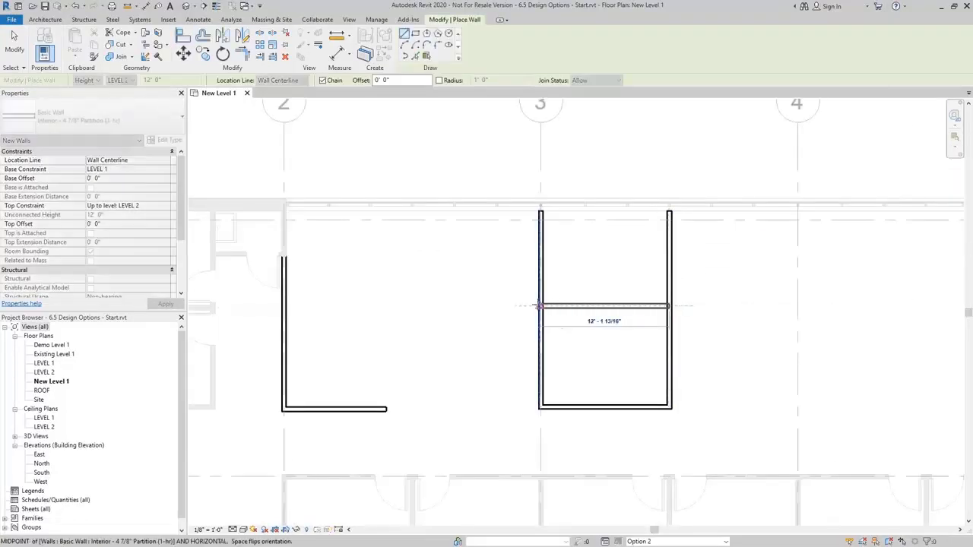
pyautogui.click(538, 306)
pyautogui.press('Escape')
# Step: Place Single-Flush 36" x 84" doors in the upper room's grid 3 wall and in the lower room's east wall
pyautogui.press('d')
pyautogui.press('r')
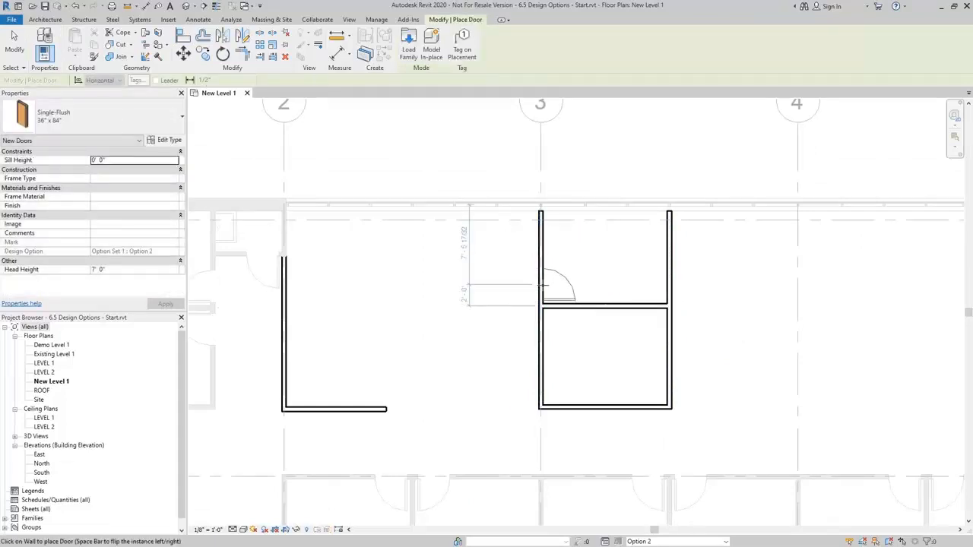
pyautogui.click(542, 286)
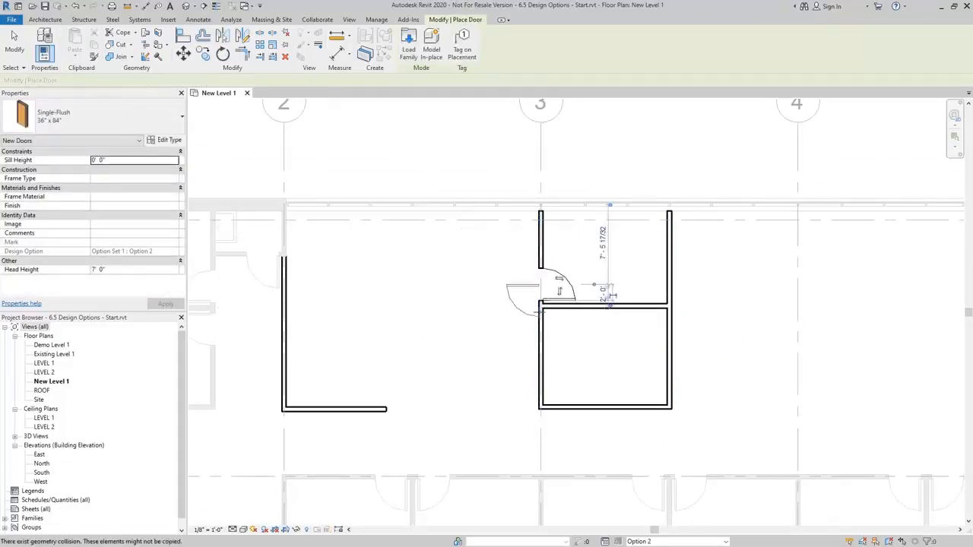
pyautogui.click(665, 388)
# Step: Draw an L-shaped partition from the curtain wall mullion down along grid 4, turning about 15'-7" east to the stair wall
pyautogui.moveTo(774, 337); pyautogui.dragTo(641, 256, button='middle')
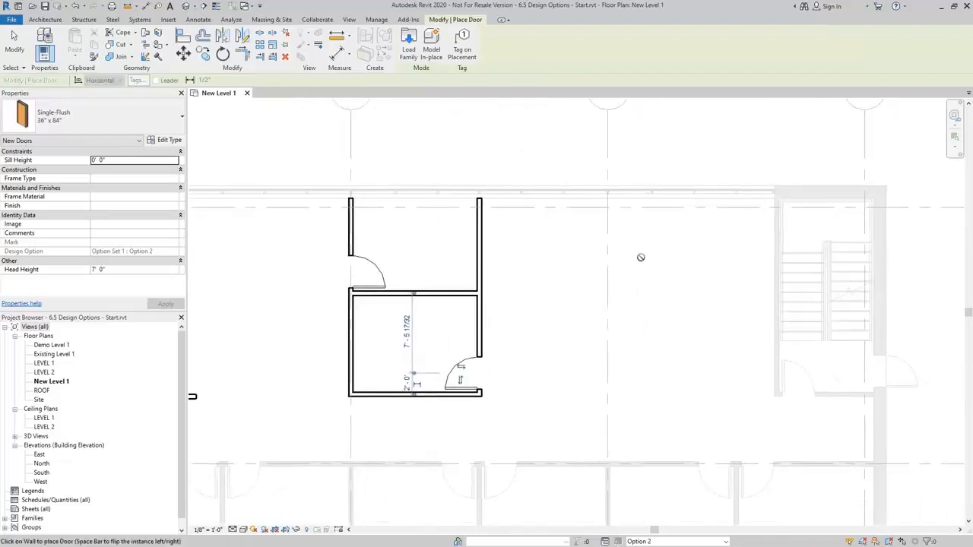
pyautogui.press('w')
pyautogui.press('a')
pyautogui.scroll(3, 617, 209)
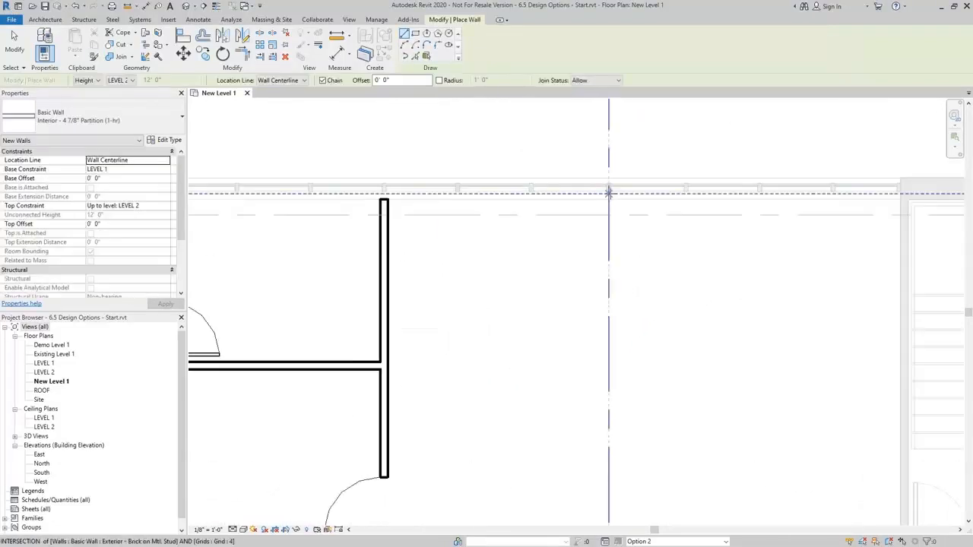
pyautogui.scroll(2, 609, 194)
pyautogui.scroll(1, 608, 192)
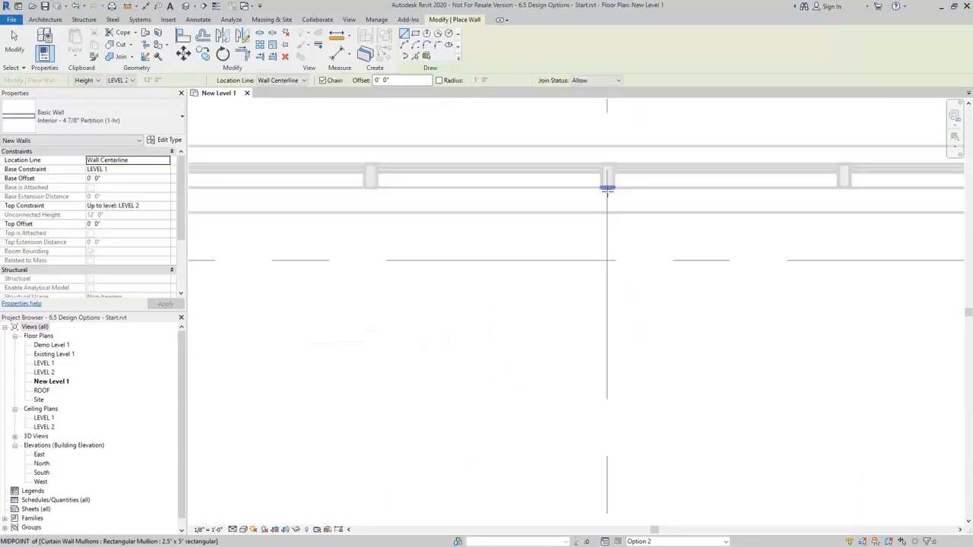
pyautogui.click(607, 188)
pyautogui.scroll(-3, 612, 190)
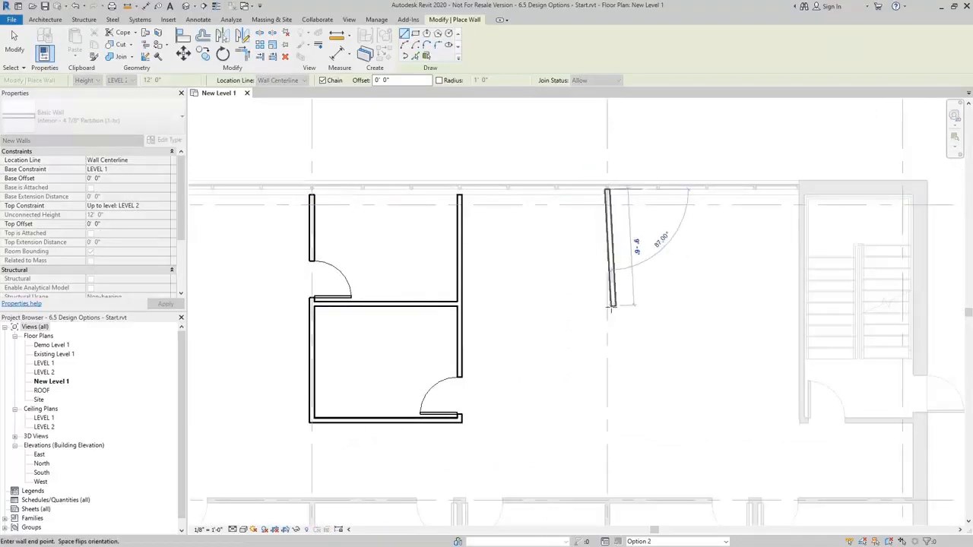
pyautogui.click(607, 336)
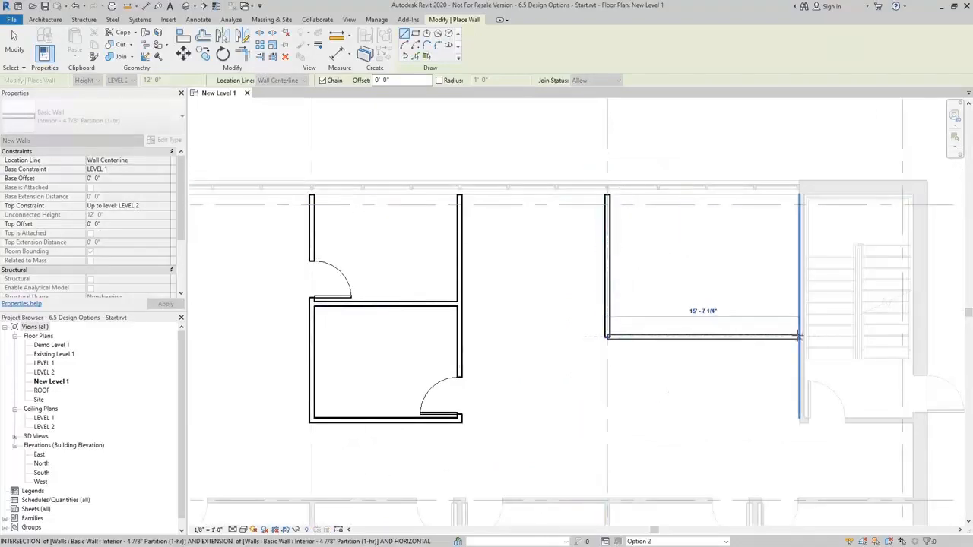
pyautogui.click(800, 336)
# Step: Place a Single-Flush 36" x 84" door at the stair end of the horizontal partition east of grid 4
pyautogui.press('d')
pyautogui.press('r')
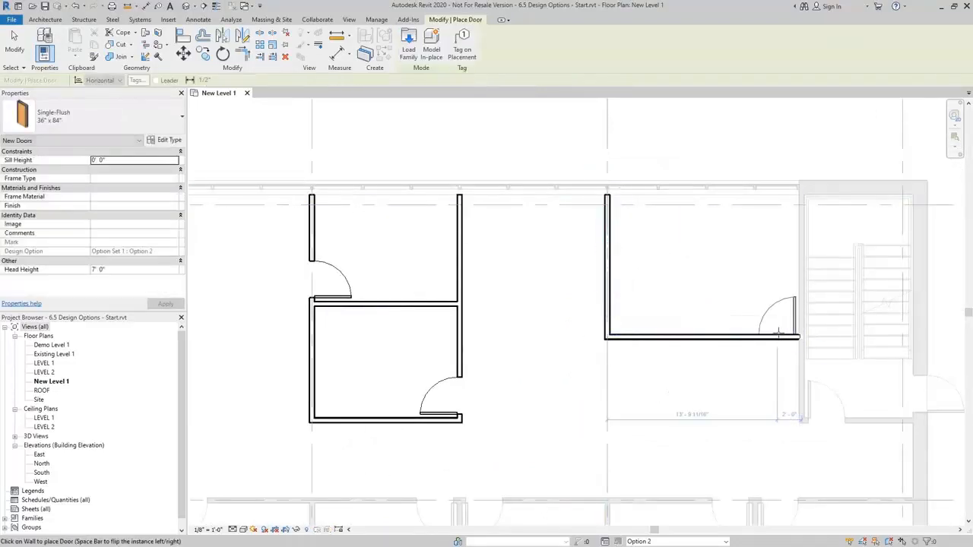
pyautogui.scroll(-2, 768, 318)
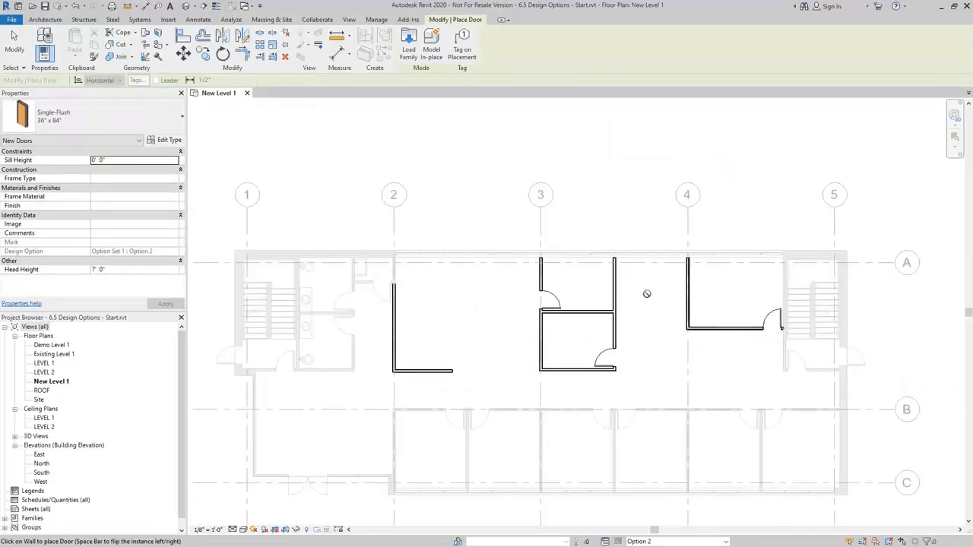
pyautogui.scroll(1, 646, 294)
pyautogui.moveTo(647, 299); pyautogui.dragTo(667, 268, button='middle')
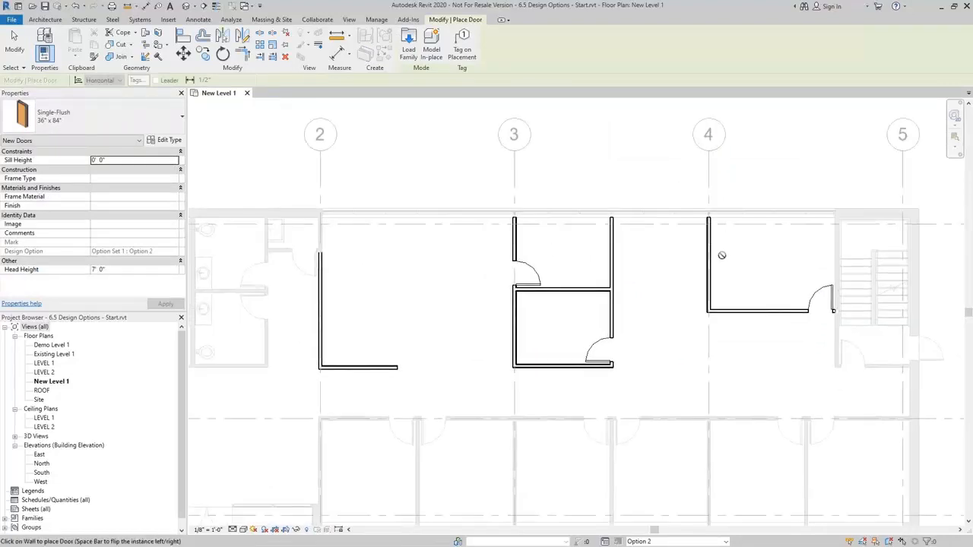
# Step: Finish editing Option 2, return to the main model and end door placement
pyautogui.click(605, 541)
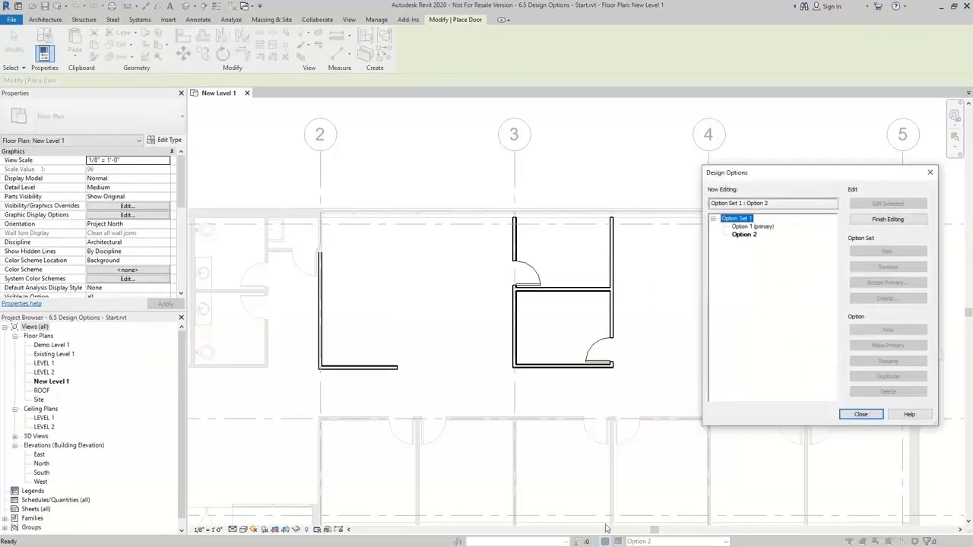
pyautogui.click(894, 220)
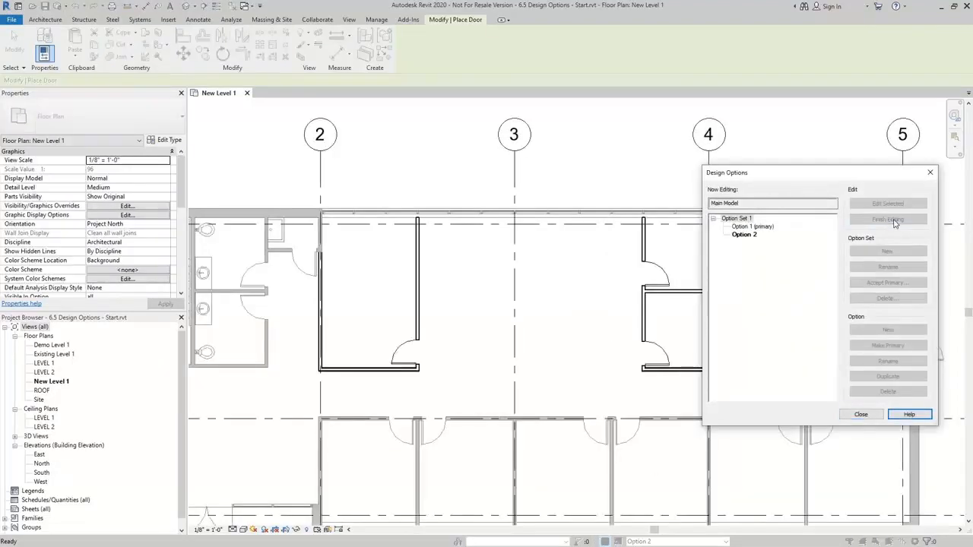
pyautogui.click(861, 415)
pyautogui.moveTo(579, 328); pyautogui.dragTo(533, 311, button='middle')
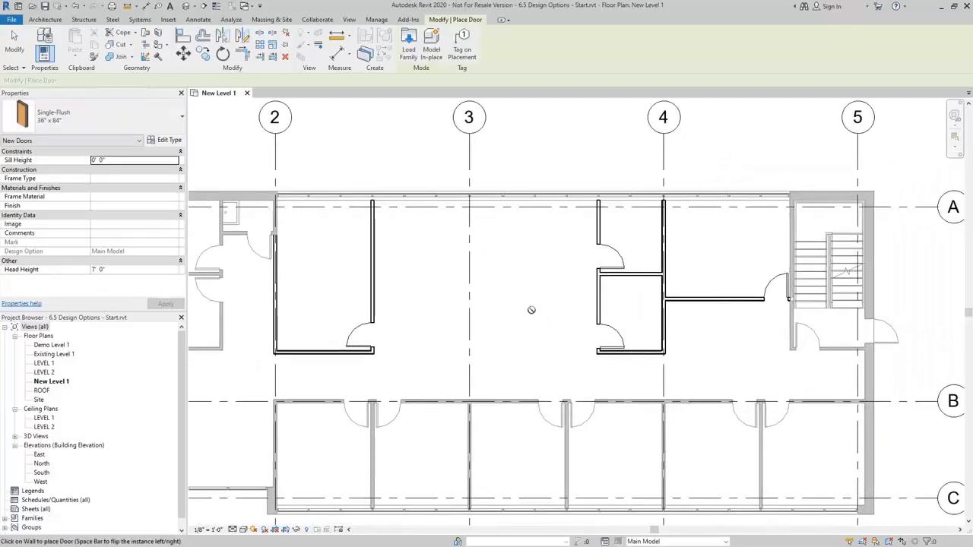
pyautogui.press('Escape')
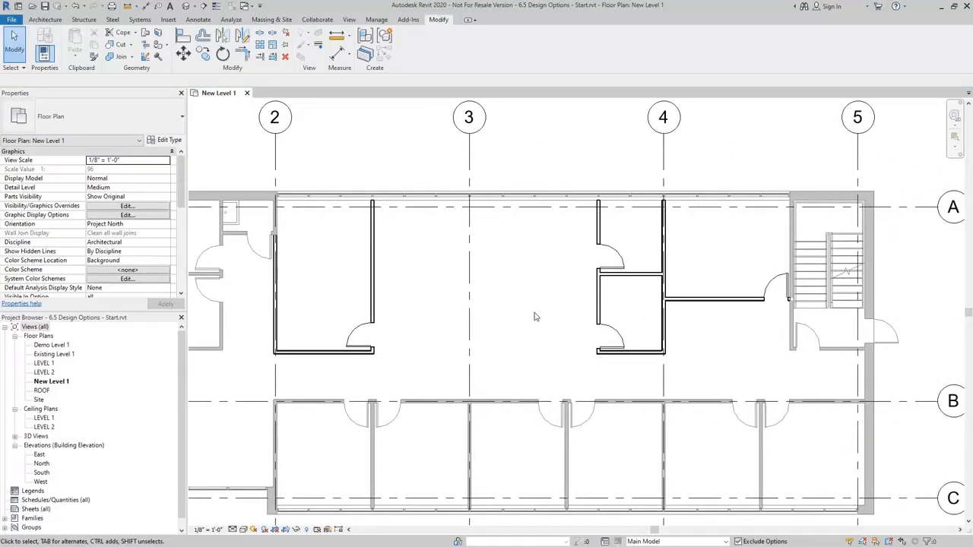
# Step: Make Option 2 the primary option of Option Set 1
pyautogui.click(606, 542)
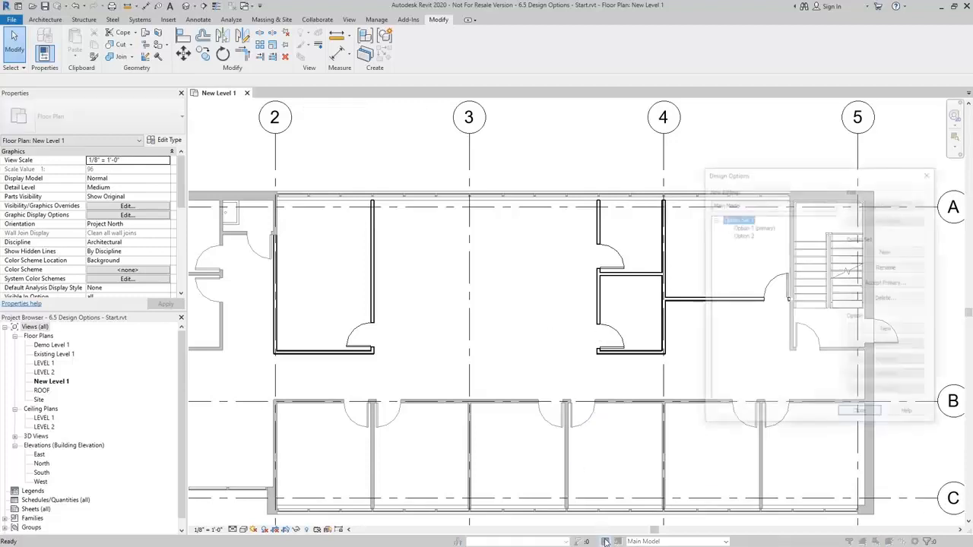
pyautogui.click(757, 226)
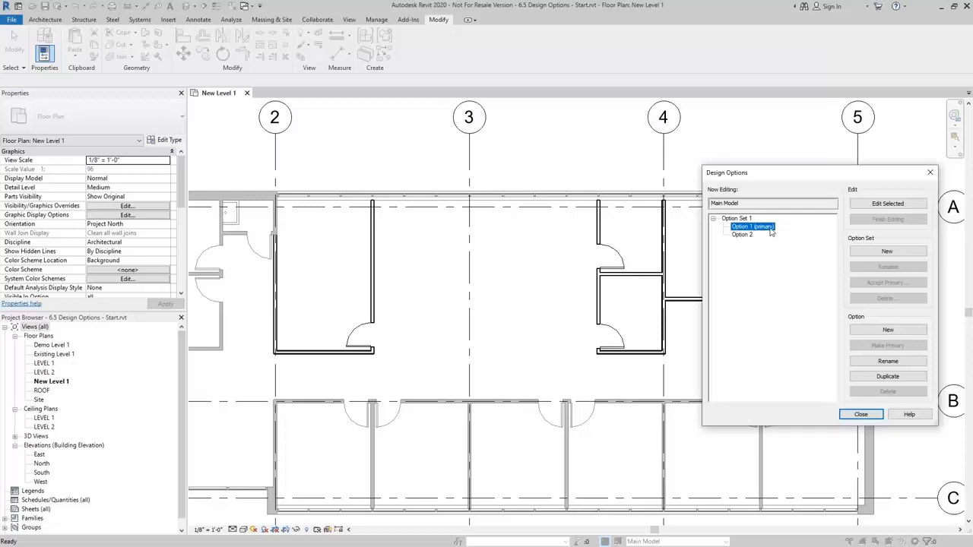
pyautogui.click(743, 235)
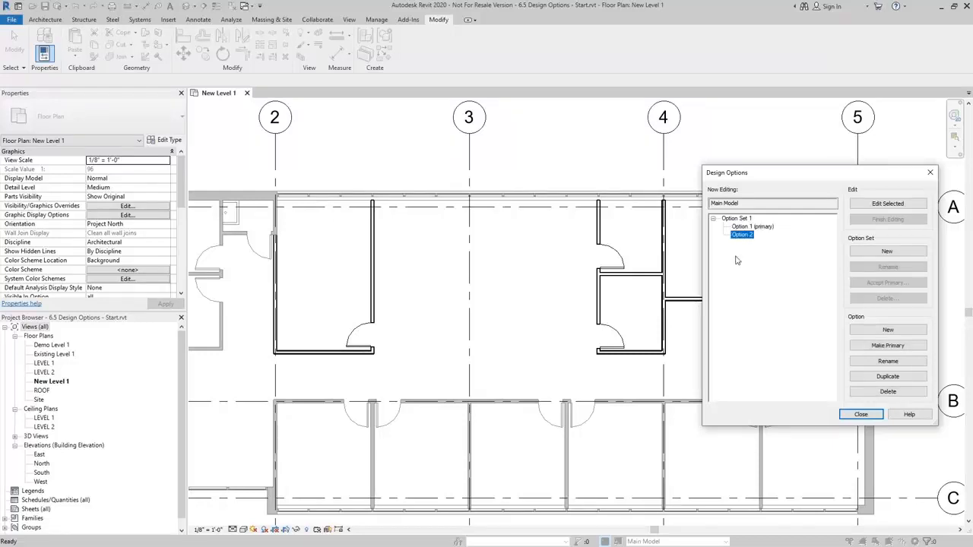
pyautogui.click(886, 346)
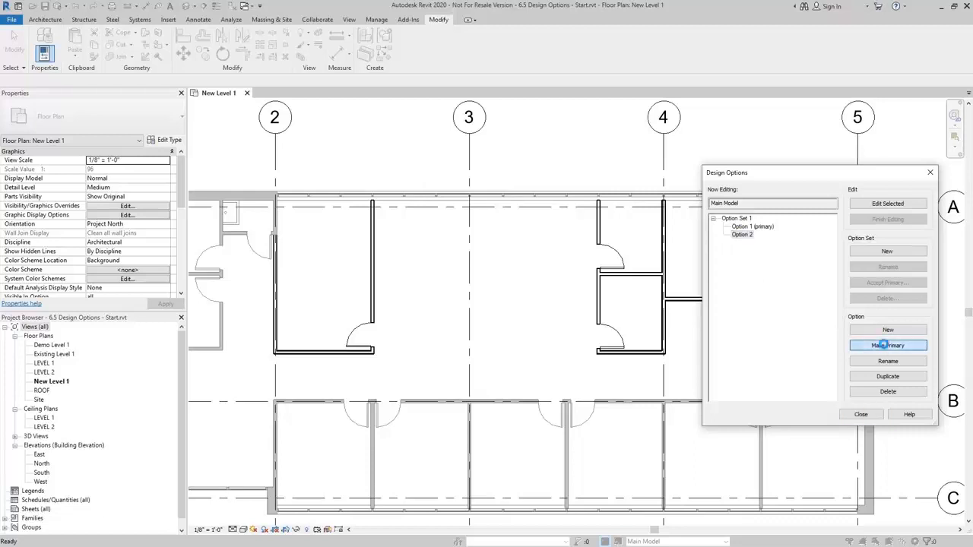
pyautogui.click(860, 415)
pyautogui.click(861, 416)
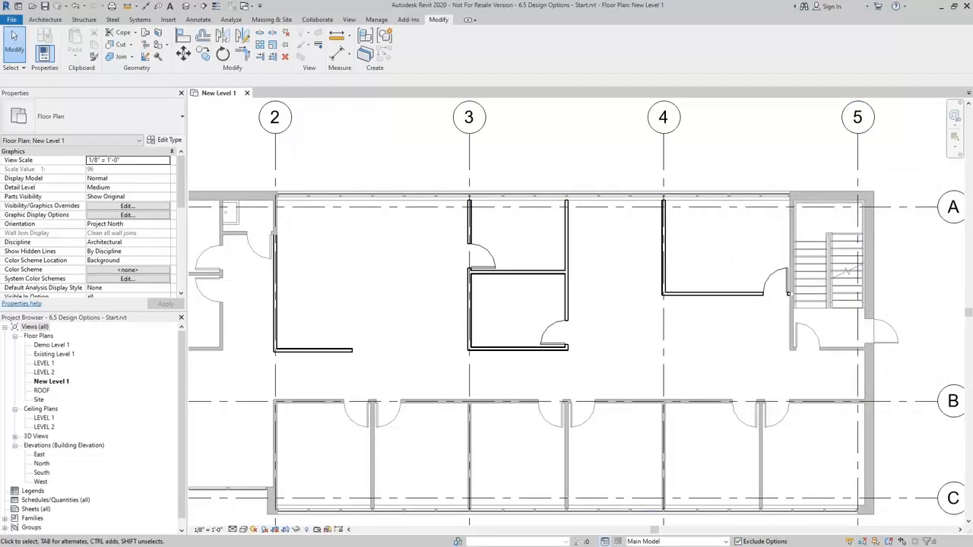
# Step: Make Option 1 the primary option of Option Set 1 again
pyautogui.click(606, 542)
pyautogui.click(742, 227)
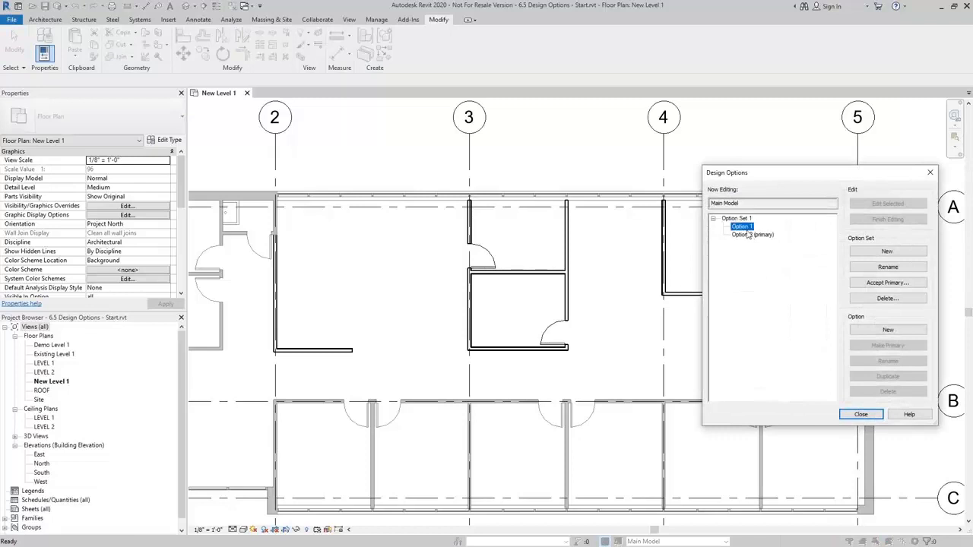
pyautogui.click(859, 346)
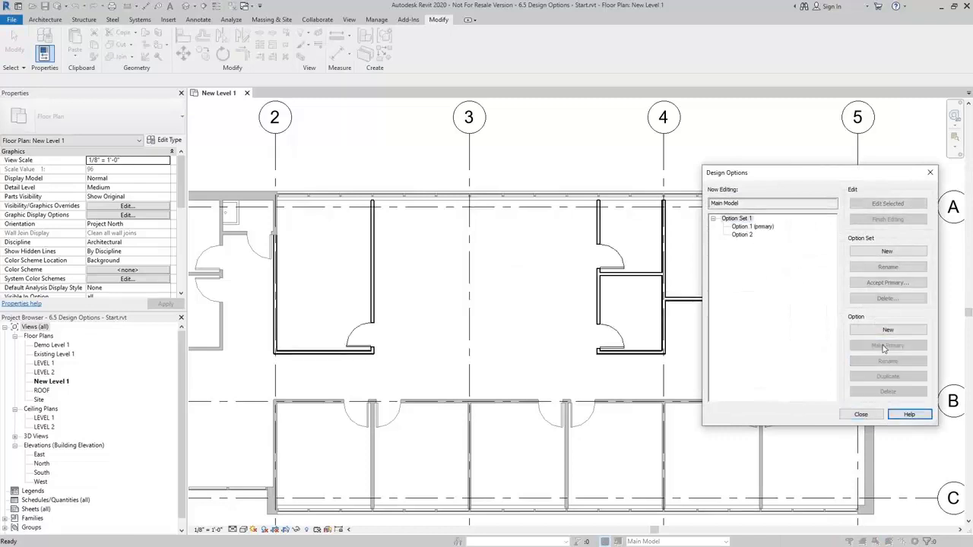
pyautogui.click(861, 415)
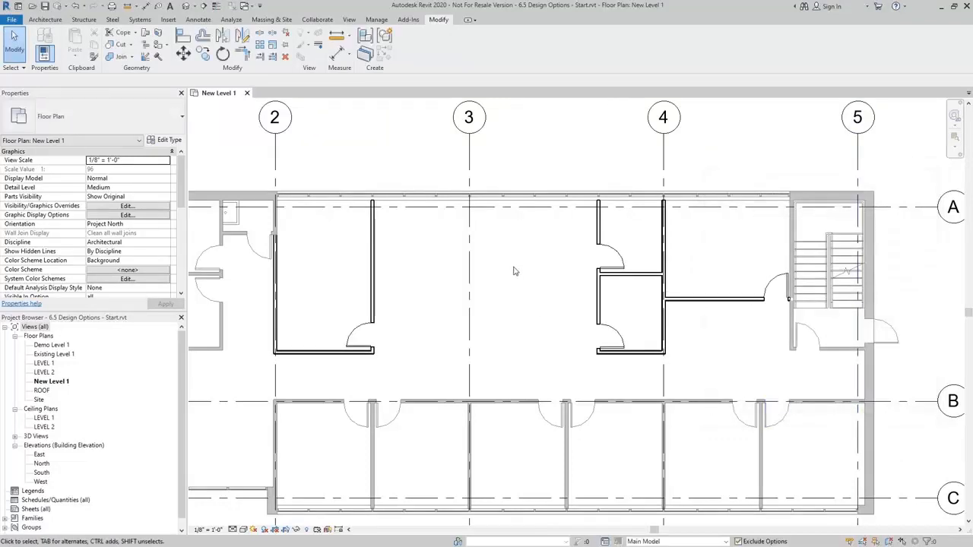
# Step: Duplicate the New Level 1 floor plan view and rename the copy New Level 1 Option 2
pyautogui.moveTo(529, 266); pyautogui.dragTo(562, 268, button='middle')
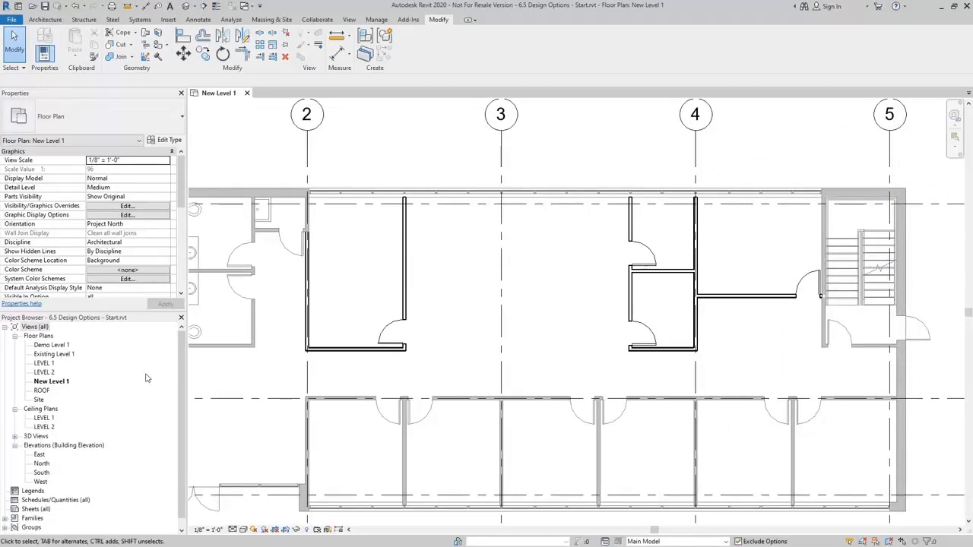
pyautogui.rightClick(65, 383)
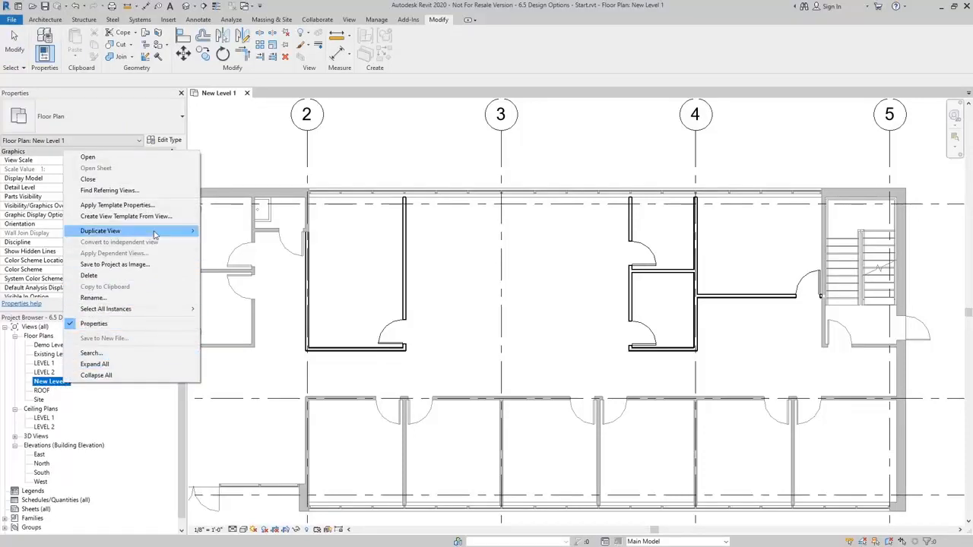
pyautogui.moveTo(155, 232)
pyautogui.click(267, 232)
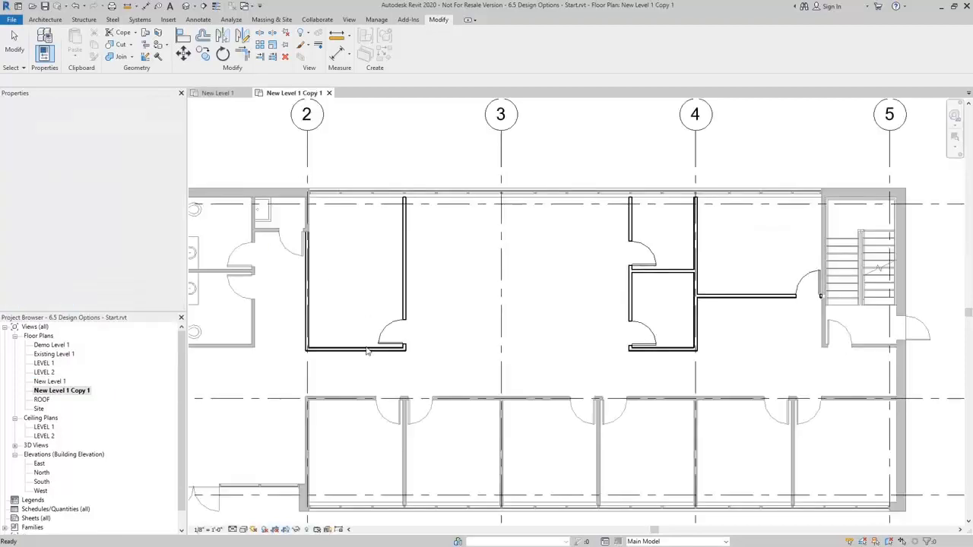
pyautogui.rightClick(74, 390)
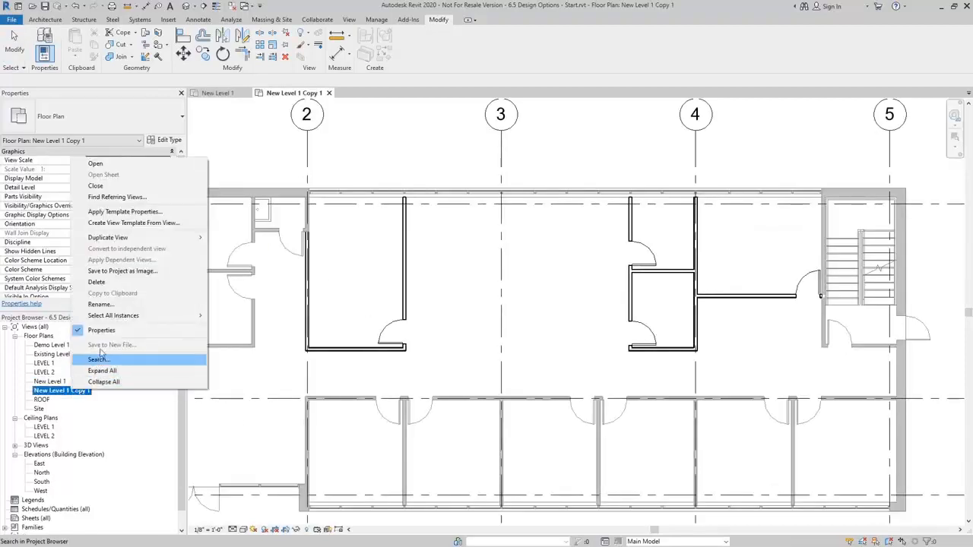
pyautogui.click(106, 304)
pyautogui.moveTo(68, 391); pyautogui.dragTo(103, 391)
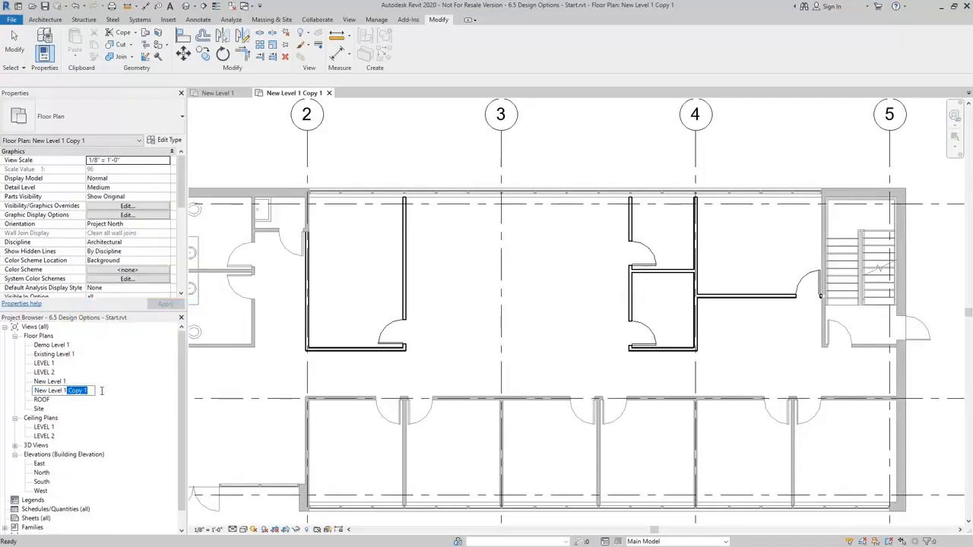
pyautogui.press('BackSpace')
pyautogui.write('Option 2')
pyautogui.press('Return')
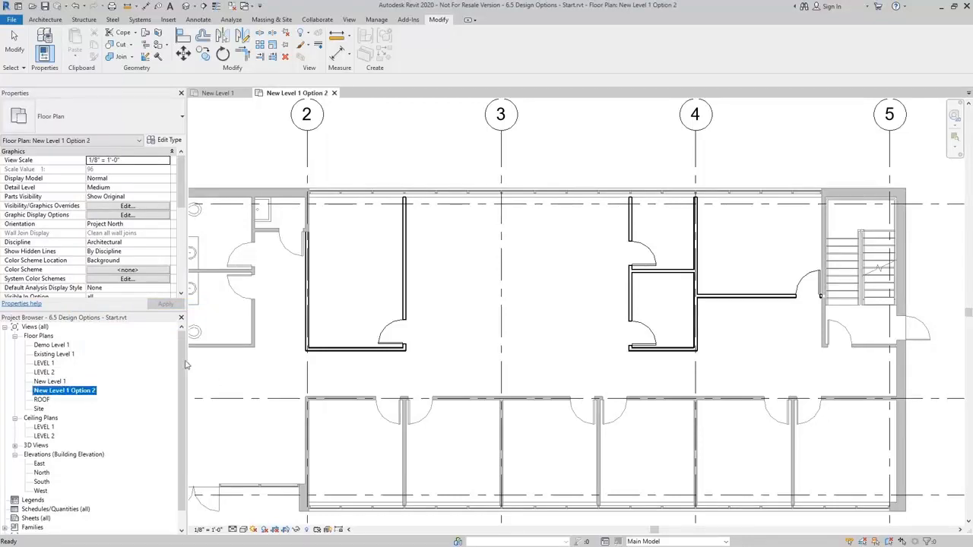
# Step: Rename the original New Level 1 floor plan view as New Level 1 Option 1
pyautogui.rightClick(46, 381)
pyautogui.click(75, 295)
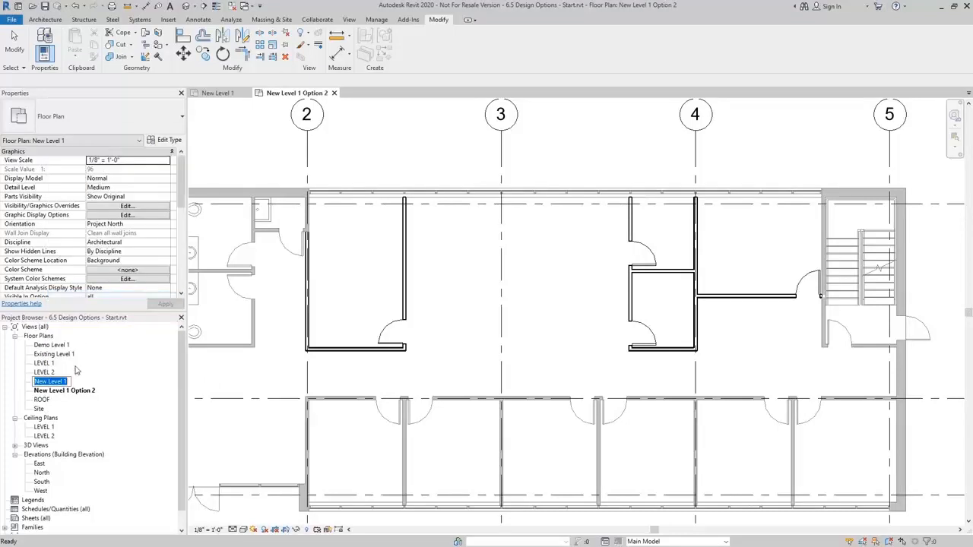
pyautogui.click(66, 382)
pyautogui.write('Option 1')
pyautogui.press('Return')
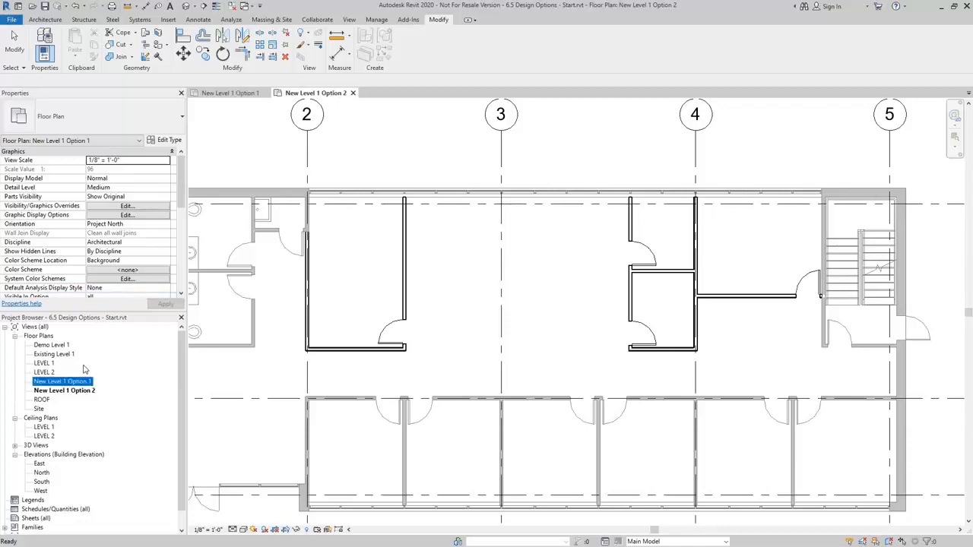
pyautogui.click(415, 301)
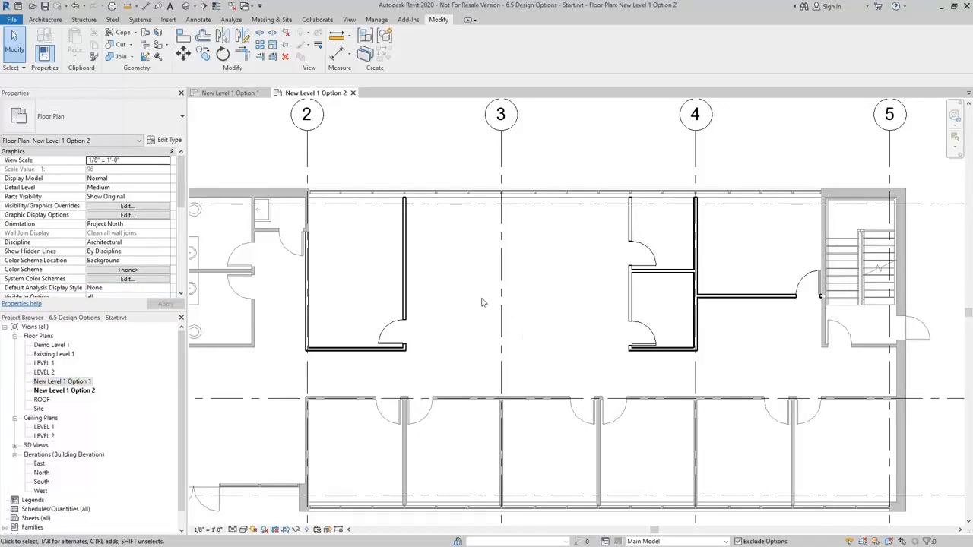
# Step: Override the visibility of the New Level 1 Option 2 view so that Option Set 1 shows Option 2
pyautogui.moveTo(472, 298); pyautogui.dragTo(460, 296, button='middle')
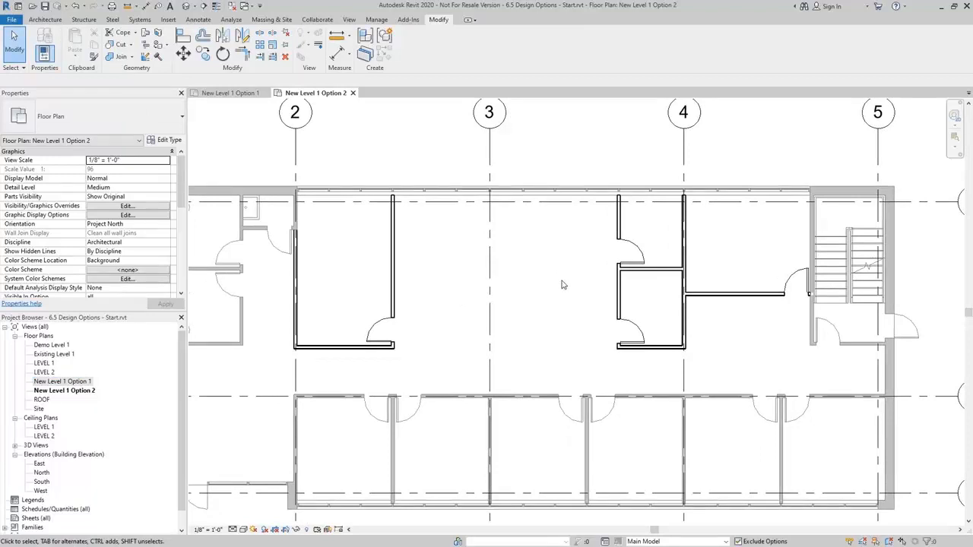
pyautogui.moveTo(562, 285); pyautogui.dragTo(567, 285, button='middle')
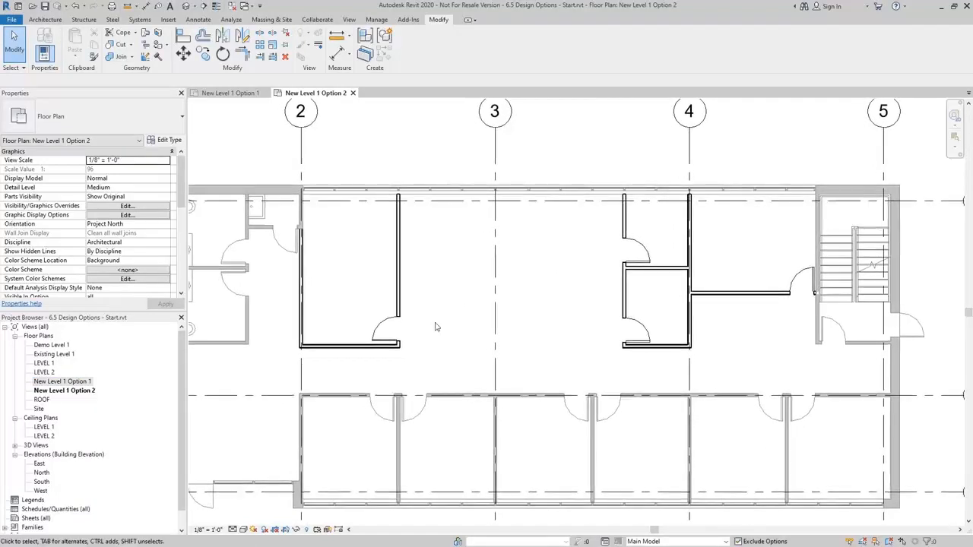
pyautogui.click(54, 392)
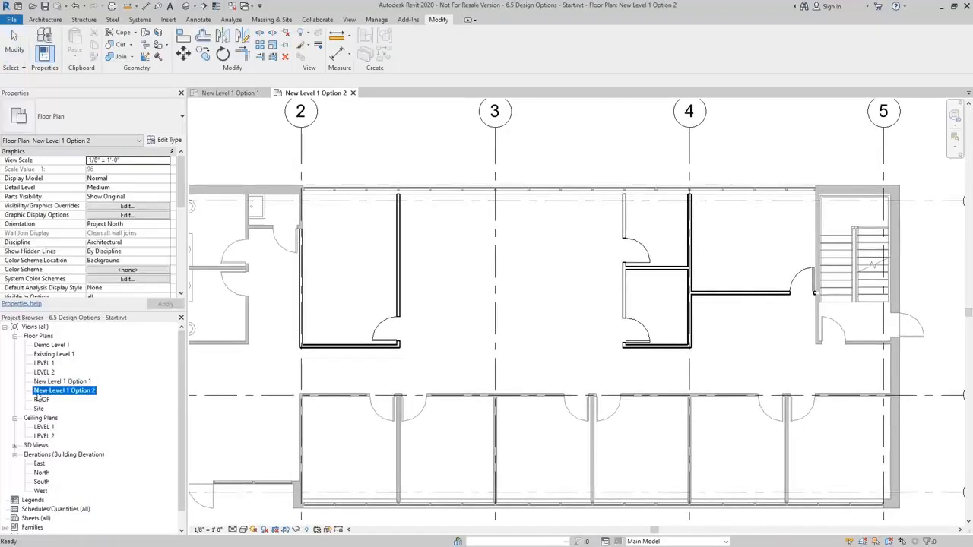
pyautogui.click(478, 302)
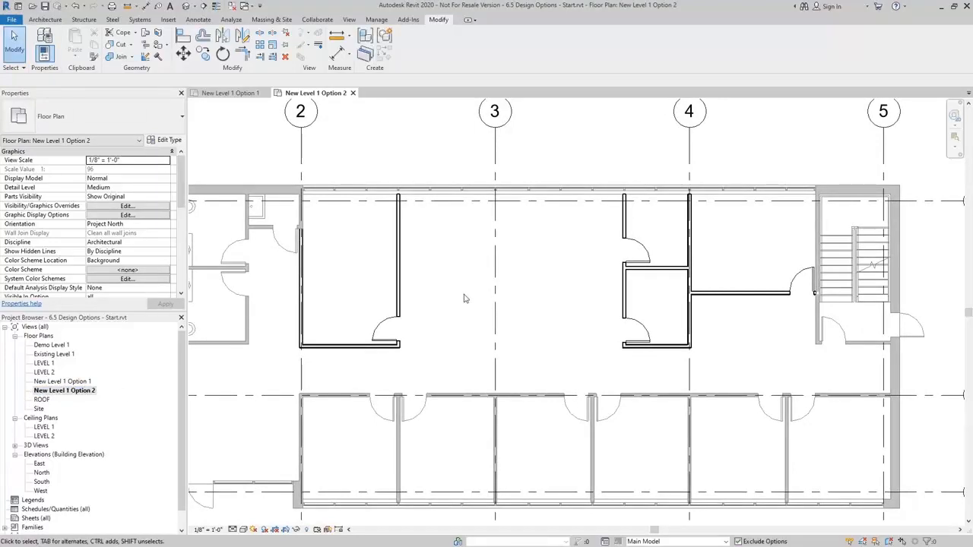
pyautogui.press('v')
pyautogui.press('g')
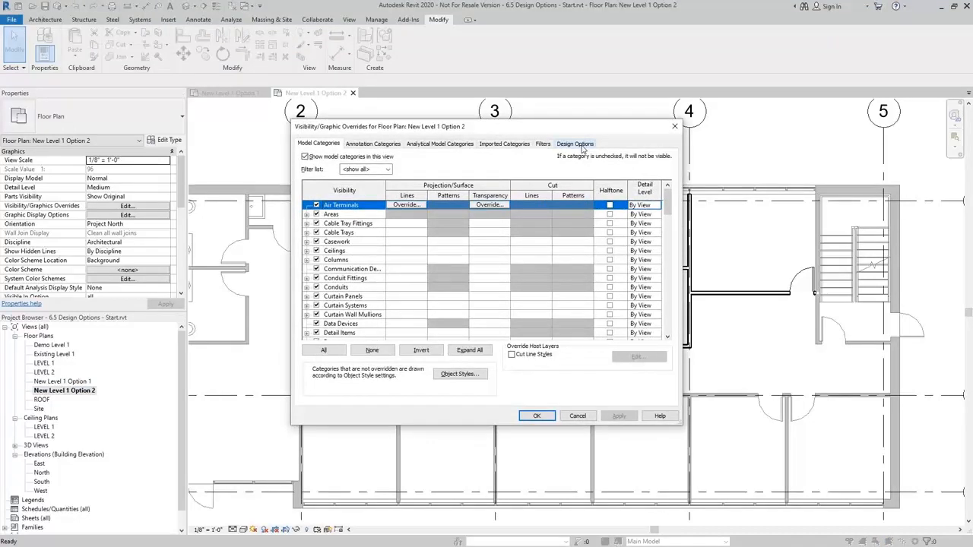
pyautogui.click(576, 143)
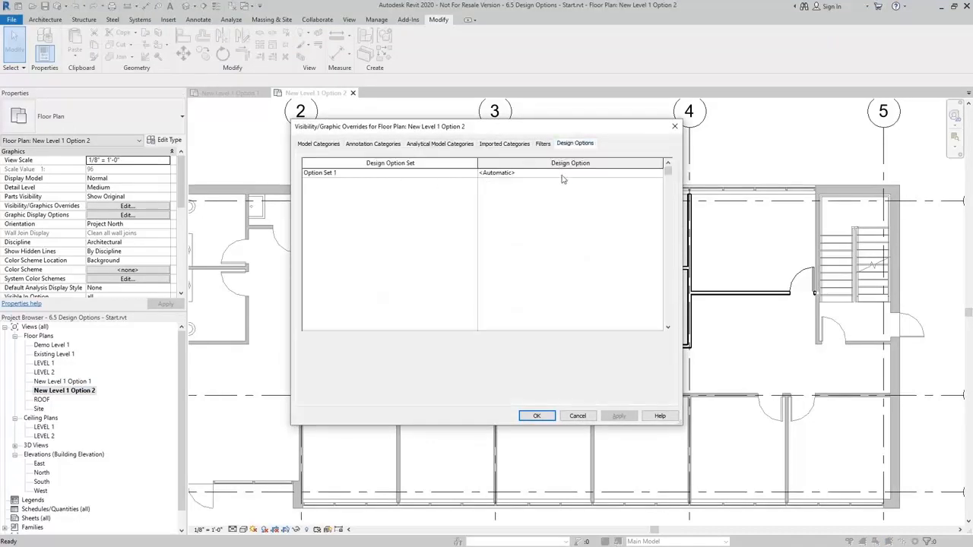
pyautogui.click(563, 174)
pyautogui.click(659, 174)
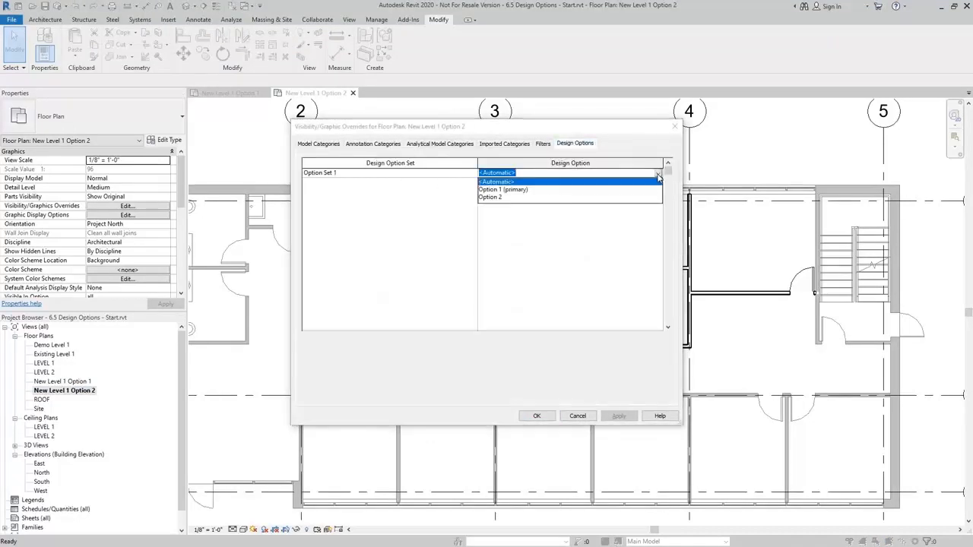
pyautogui.click(489, 198)
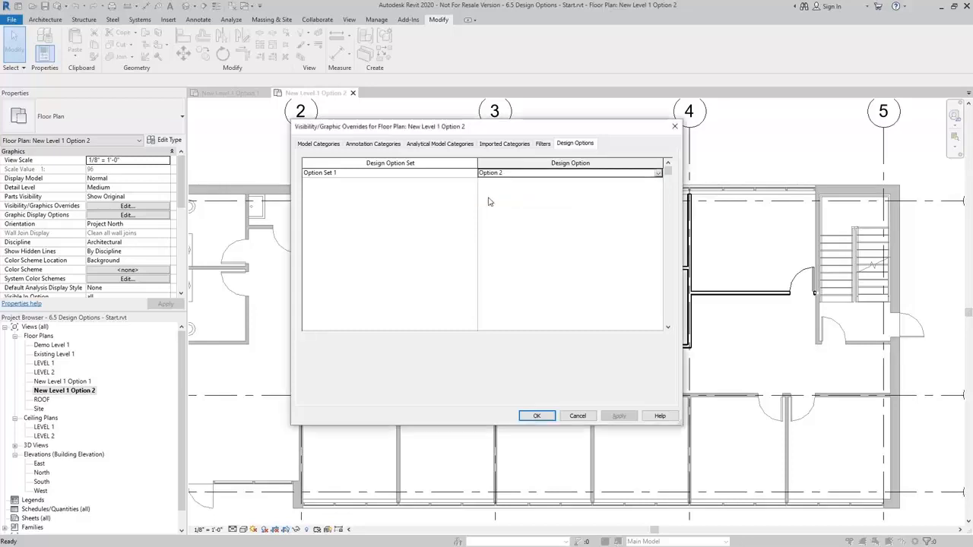
pyautogui.click(546, 417)
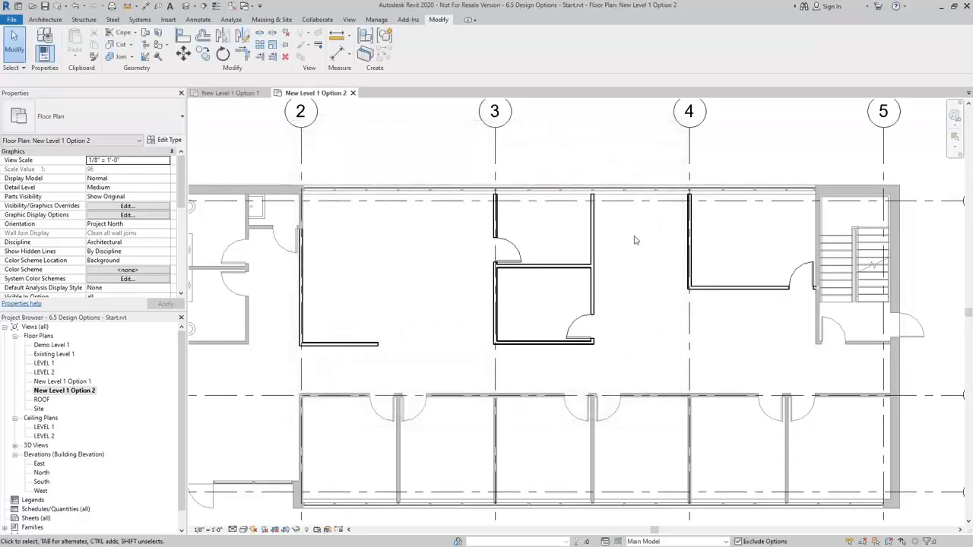
# Step: Open the New Level 1 Option 1 view and set its Option Set 1 visibility override to Option 1 (primary)
pyautogui.doubleClick(62, 381)
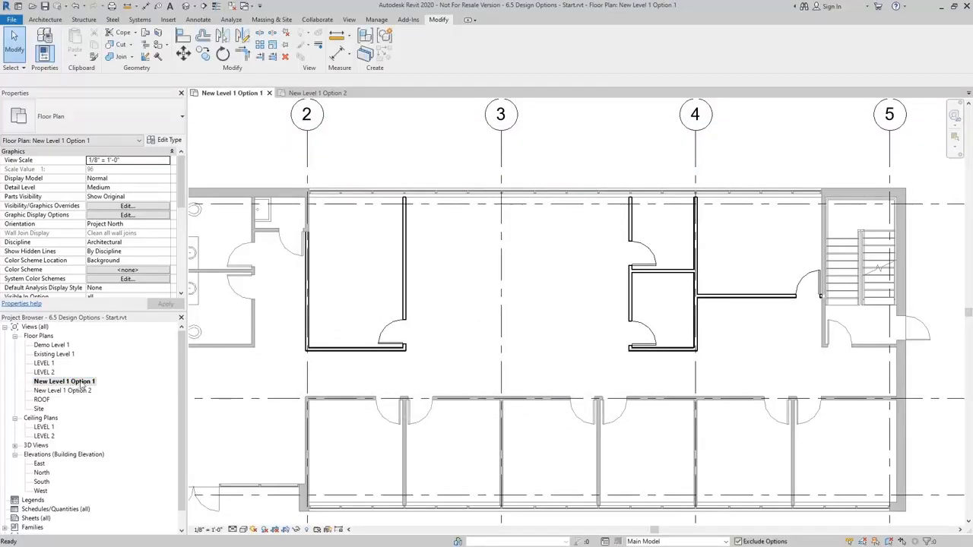
pyautogui.press('v')
pyautogui.press('g')
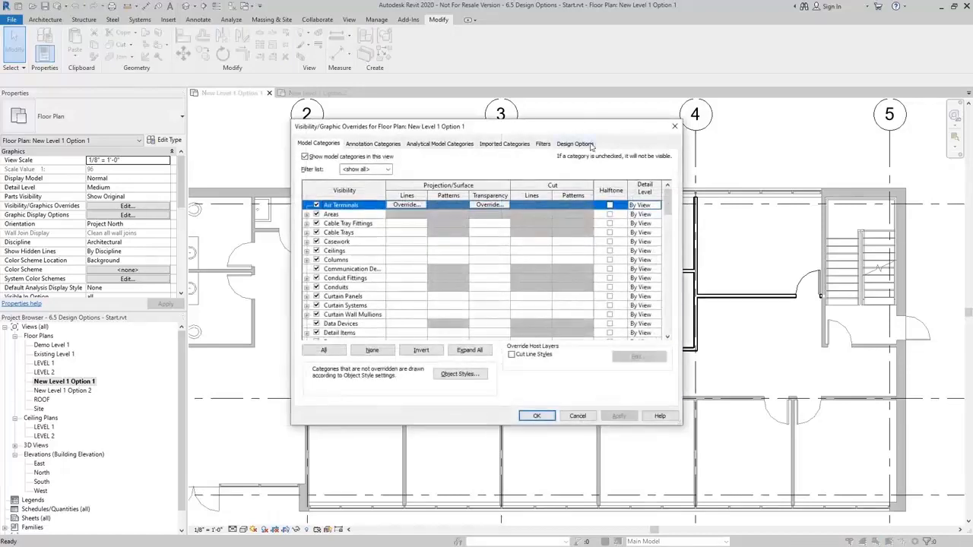
pyautogui.click(575, 143)
pyautogui.click(647, 174)
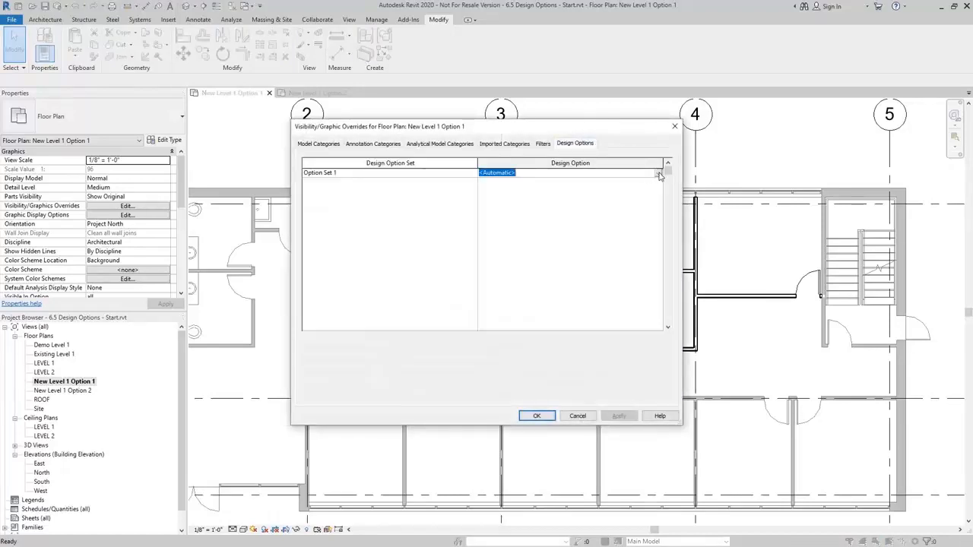
pyautogui.click(658, 174)
pyautogui.click(521, 191)
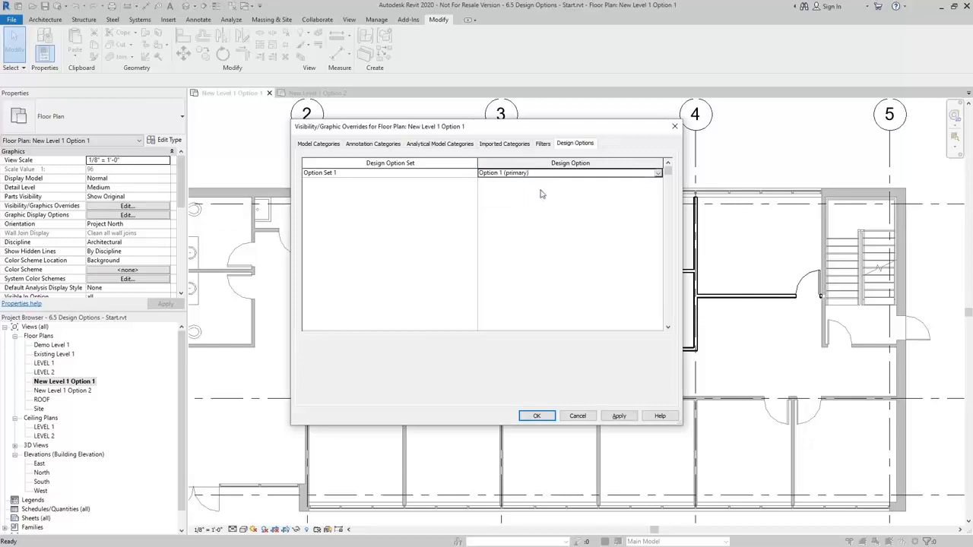
pyautogui.click(537, 416)
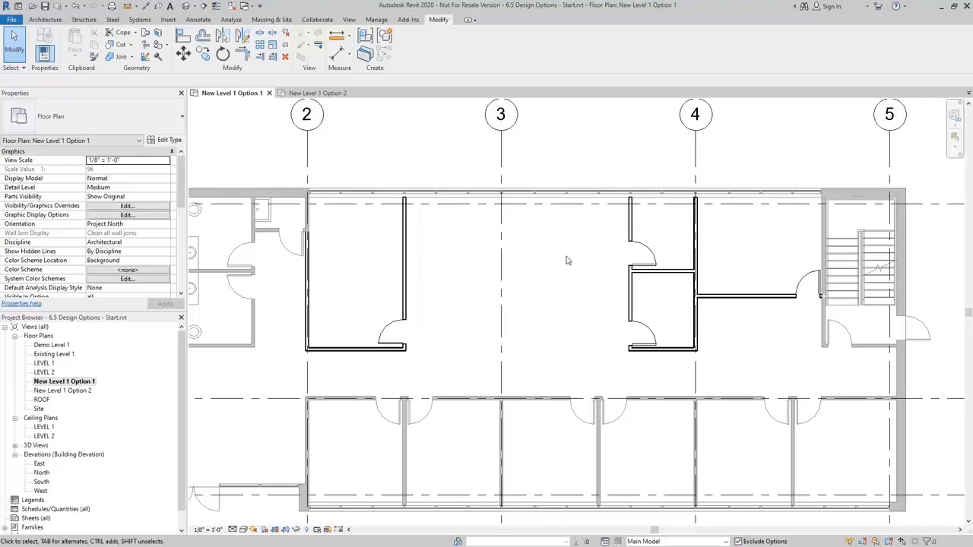
pyautogui.click(87, 383)
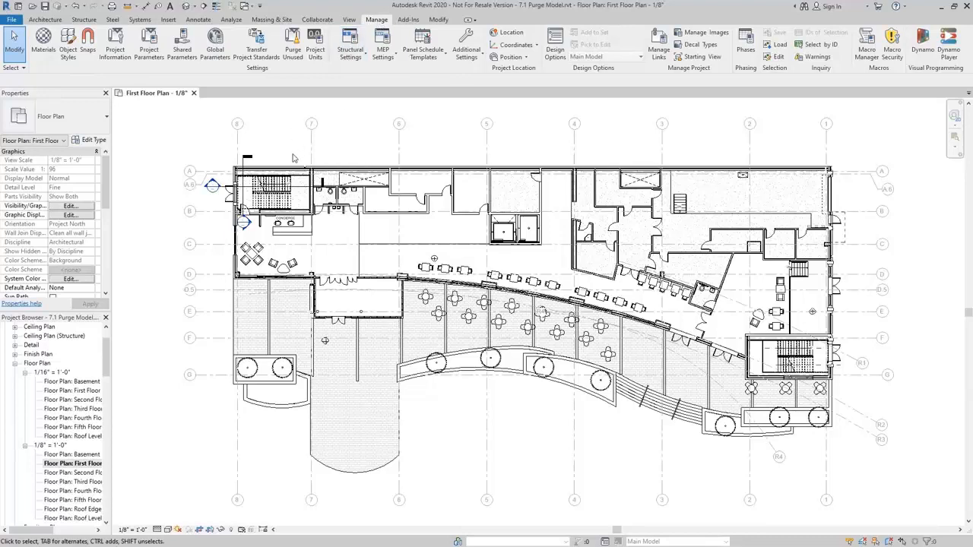
# Step: Start Purge Unused, deselect all items, and mark only the four Precast Door families under Doors for purging
pyautogui.click(293, 54)
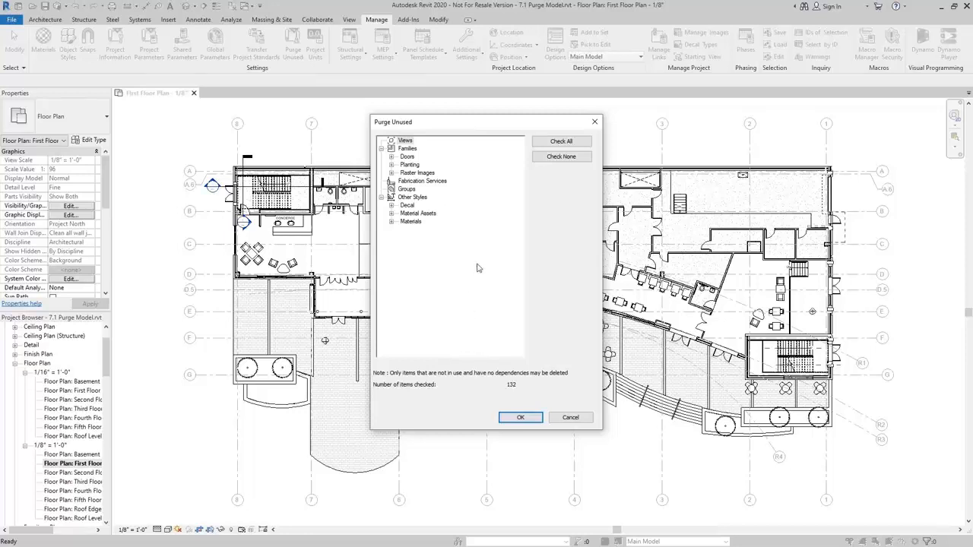
pyautogui.click(576, 158)
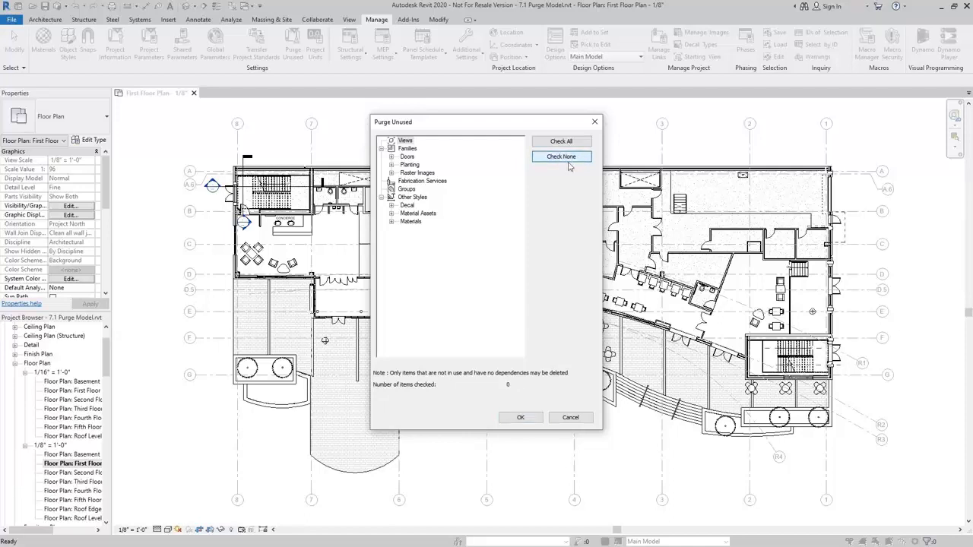
pyautogui.click(391, 157)
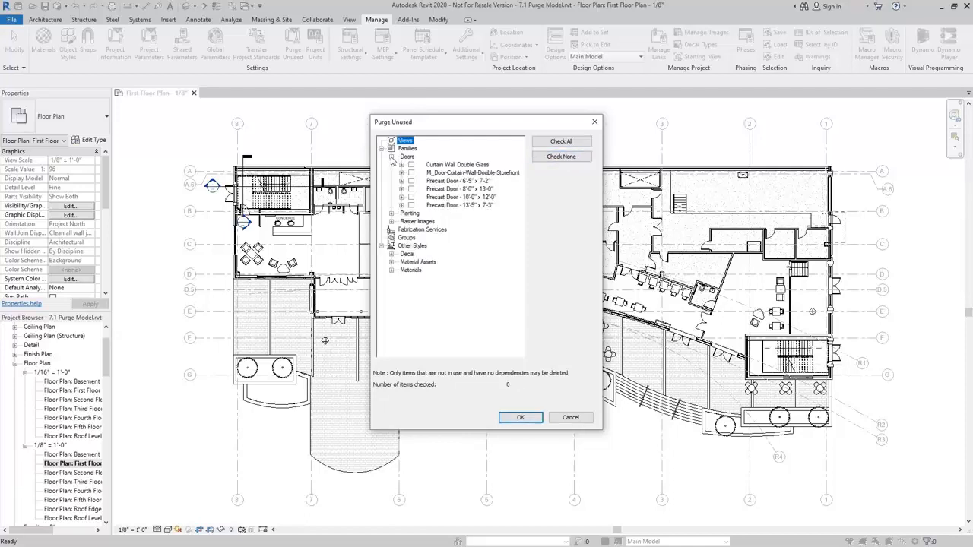
pyautogui.click(412, 206)
pyautogui.click(412, 197)
pyautogui.click(412, 189)
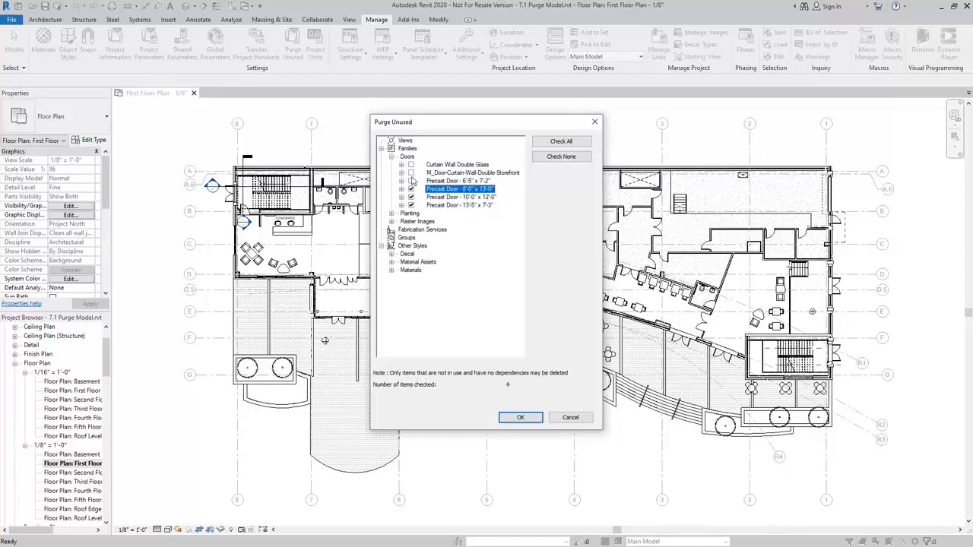
pyautogui.click(411, 172)
pyautogui.click(411, 181)
pyautogui.click(412, 172)
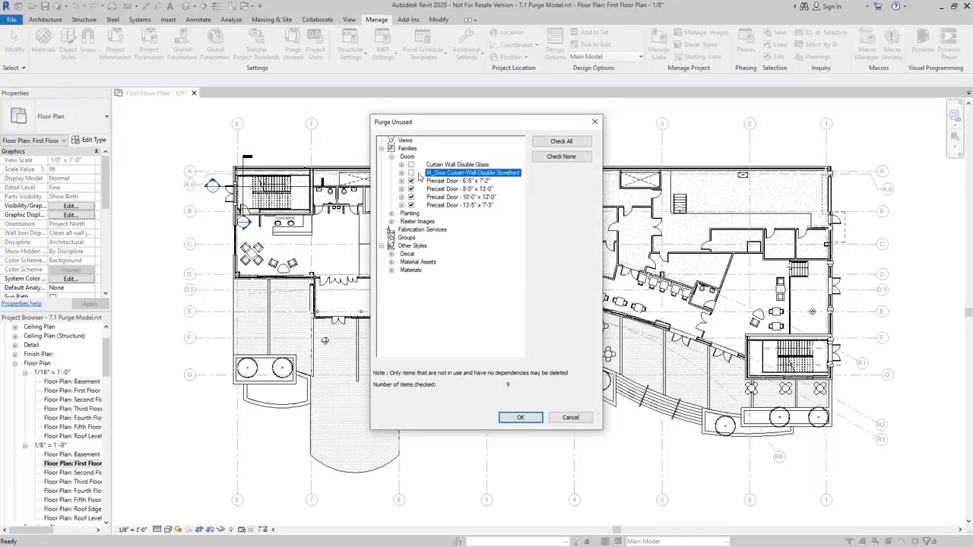
# Step: Expand the four marked Precast Door families in the purge list and examine the types each one contains
pyautogui.click(458, 183)
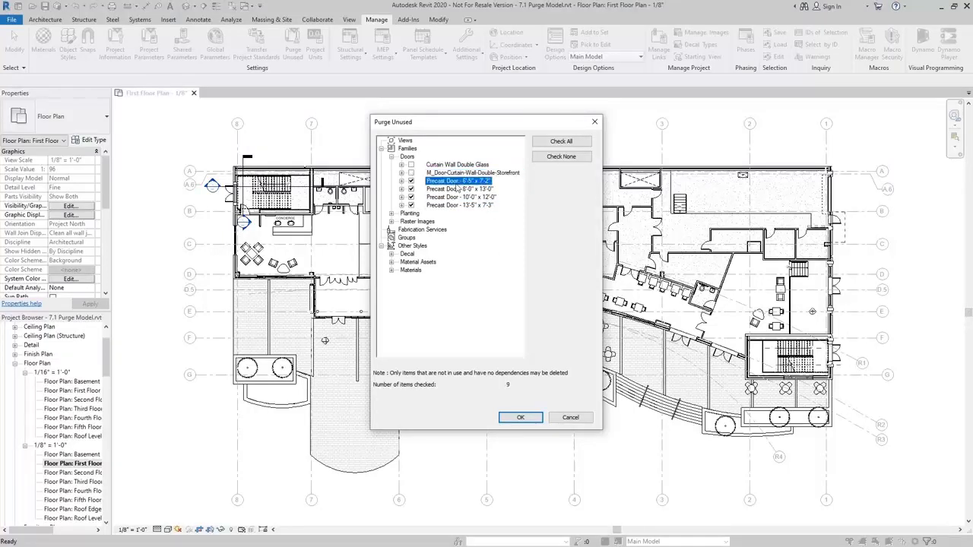
pyautogui.click(401, 181)
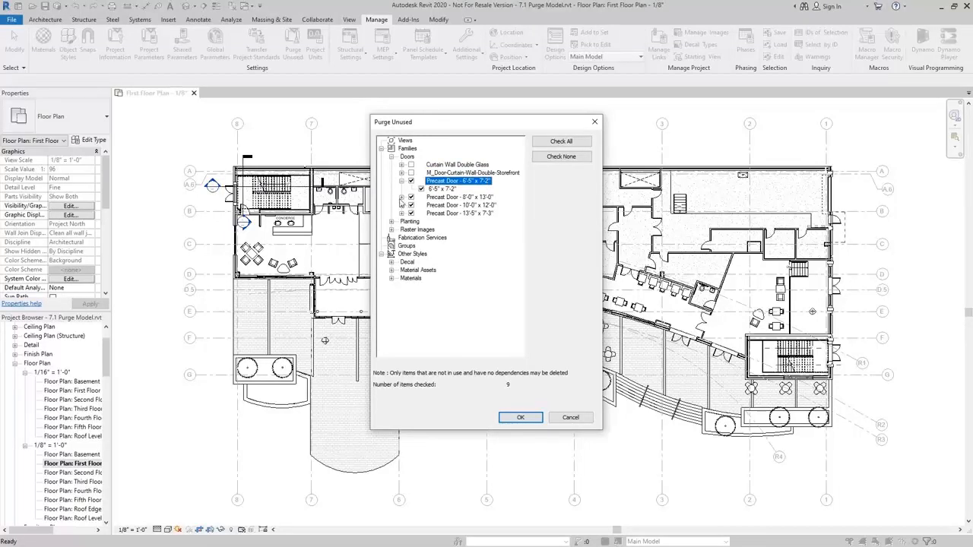
pyautogui.click(401, 196)
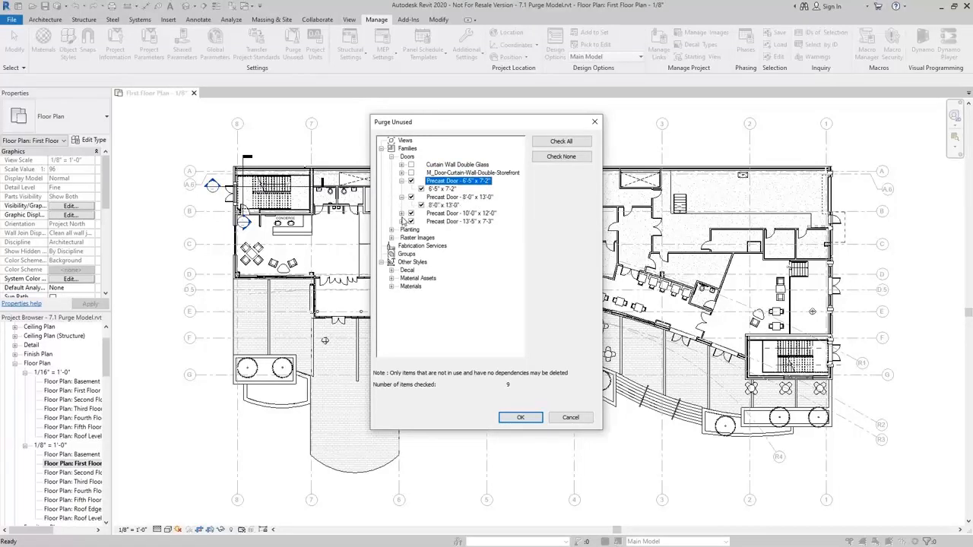
pyautogui.click(402, 213)
pyautogui.click(402, 229)
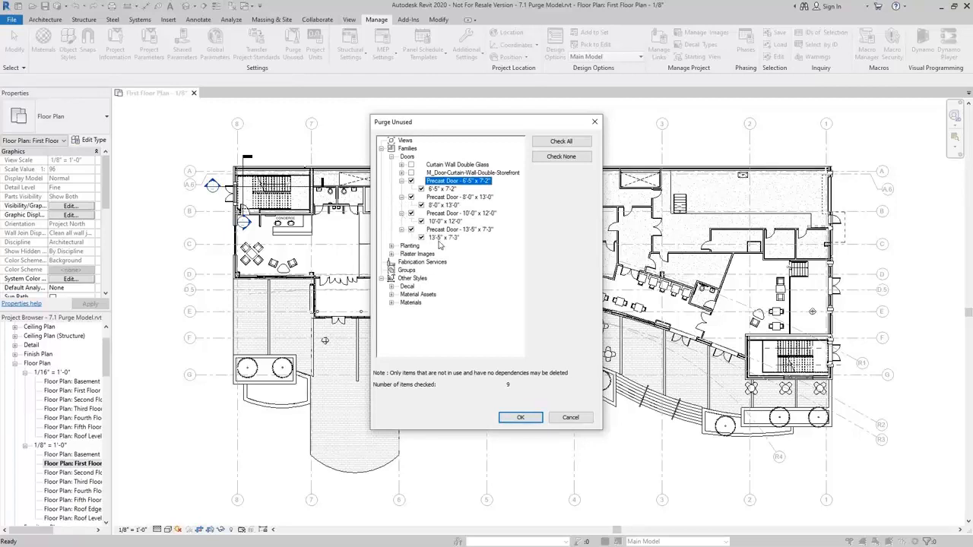
pyautogui.click(442, 238)
pyautogui.click(446, 221)
pyautogui.click(447, 205)
pyautogui.click(447, 189)
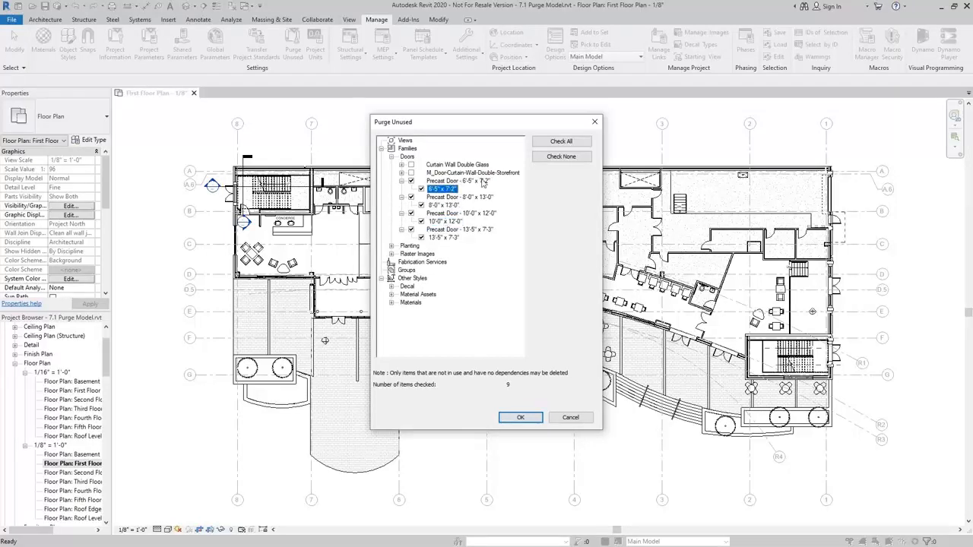
pyautogui.click(410, 181)
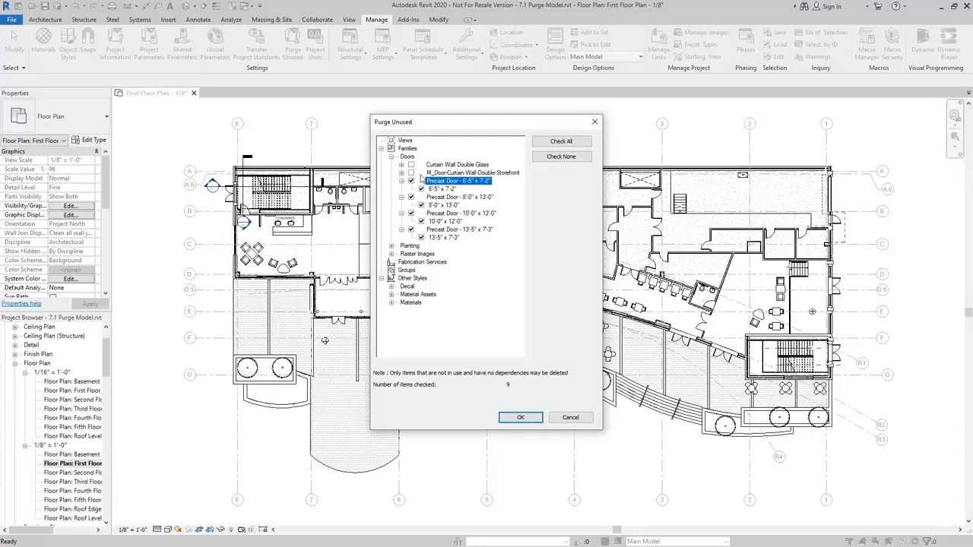
# Step: Expand and mark the Curtain Wall Double Glass and M_Door-Curtain-Wall-Double-Storefront door families for purging
pyautogui.click(401, 173)
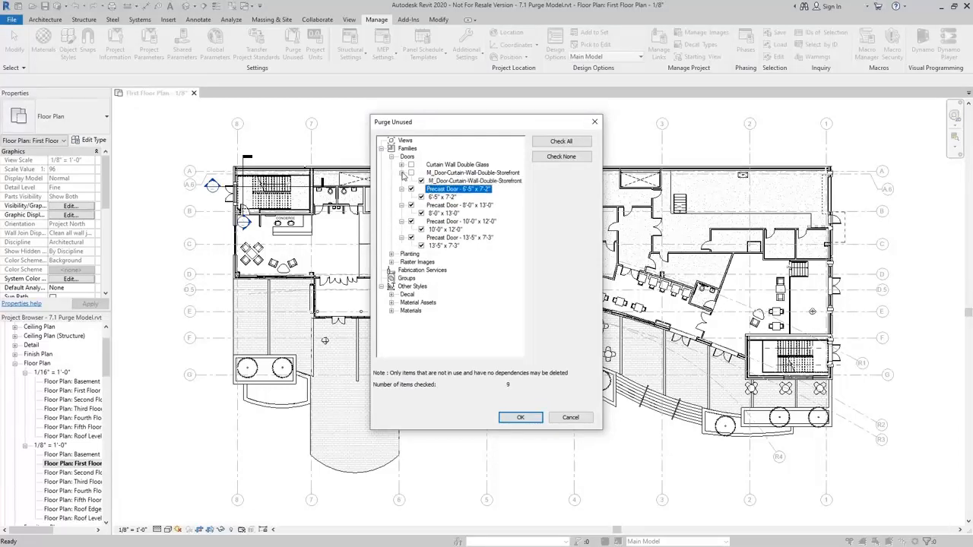
pyautogui.click(401, 164)
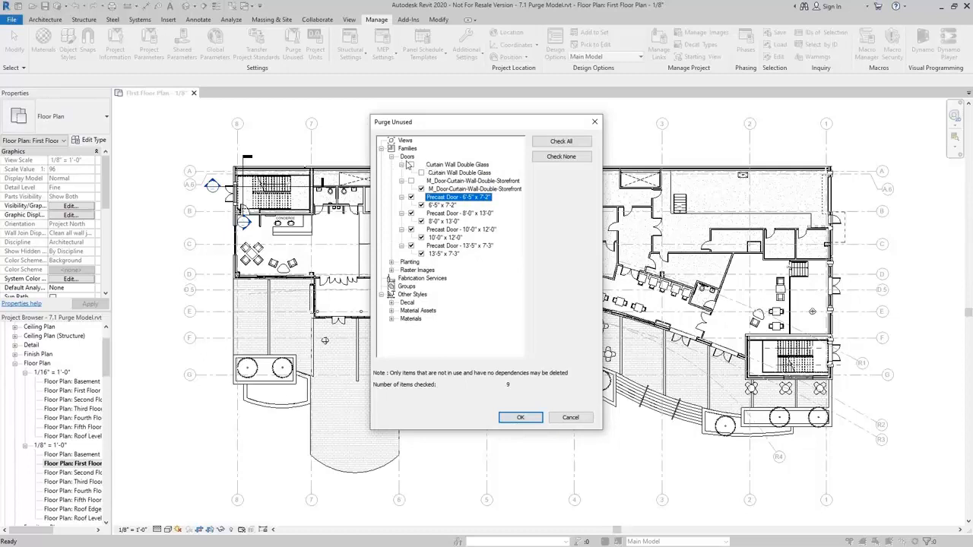
pyautogui.click(411, 165)
pyautogui.click(410, 181)
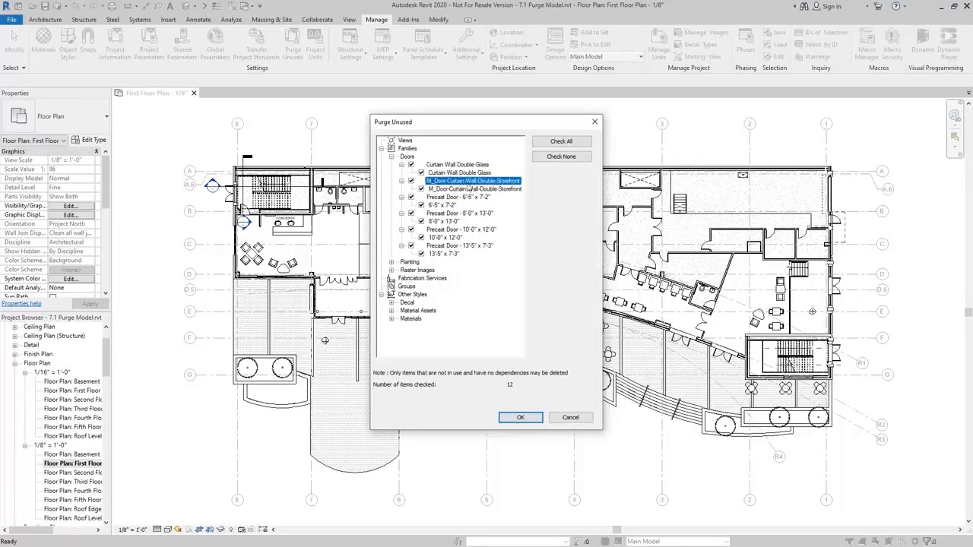
# Step: Mark the raster image revit-2017-badge-2048px.jpg for purging as well, leave the Planting families unmarked, and run the purge
pyautogui.click(392, 263)
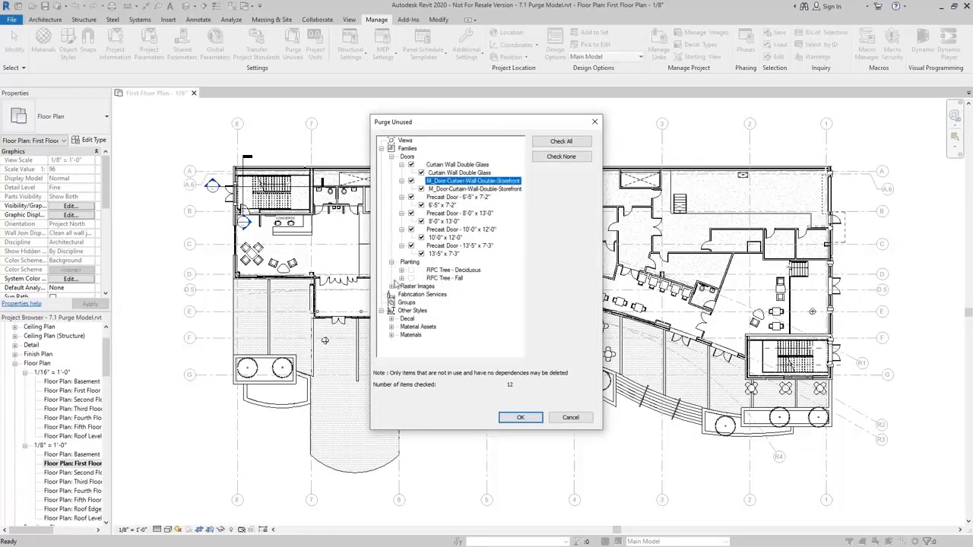
pyautogui.click(392, 286)
pyautogui.click(401, 294)
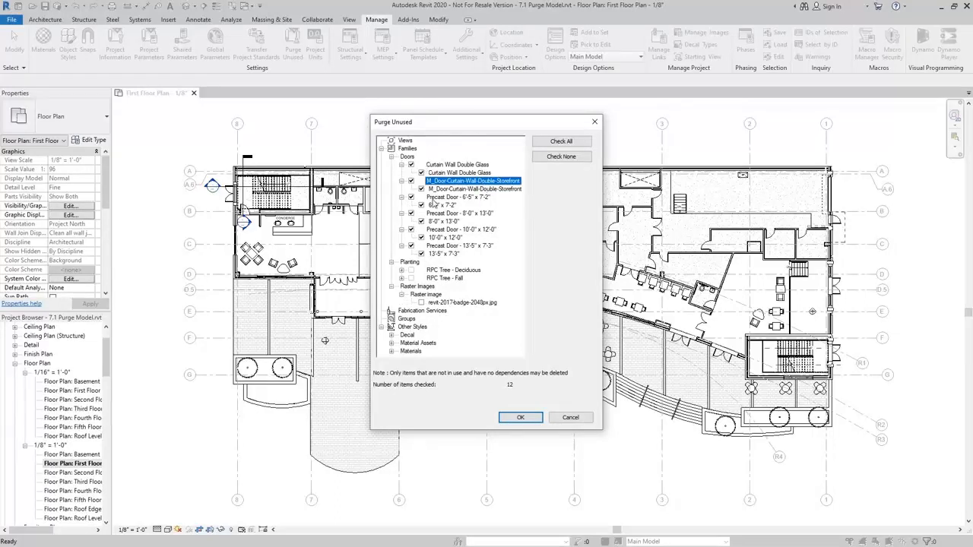
pyautogui.click(473, 303)
pyautogui.click(421, 302)
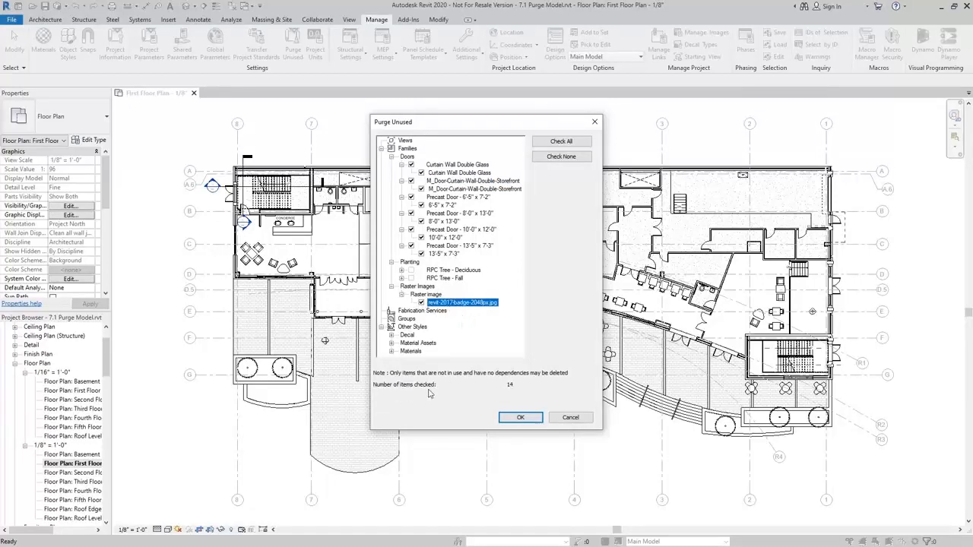
pyautogui.click(532, 420)
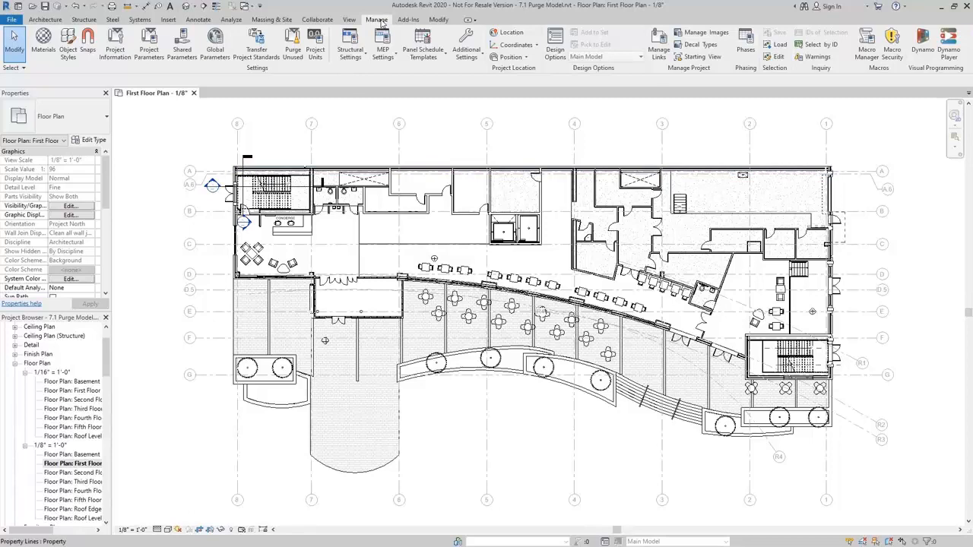
# Step: Review the project warnings, show the Spandrel curtain panel with id 3915143 from Warning 17, and examine its location in plan
pyautogui.click(819, 59)
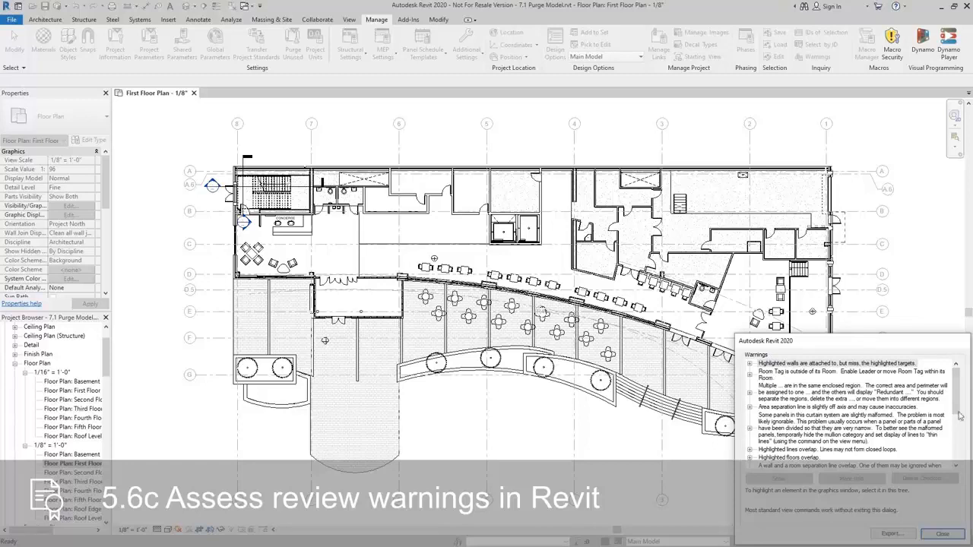
pyautogui.moveTo(959, 388); pyautogui.dragTo(963, 424)
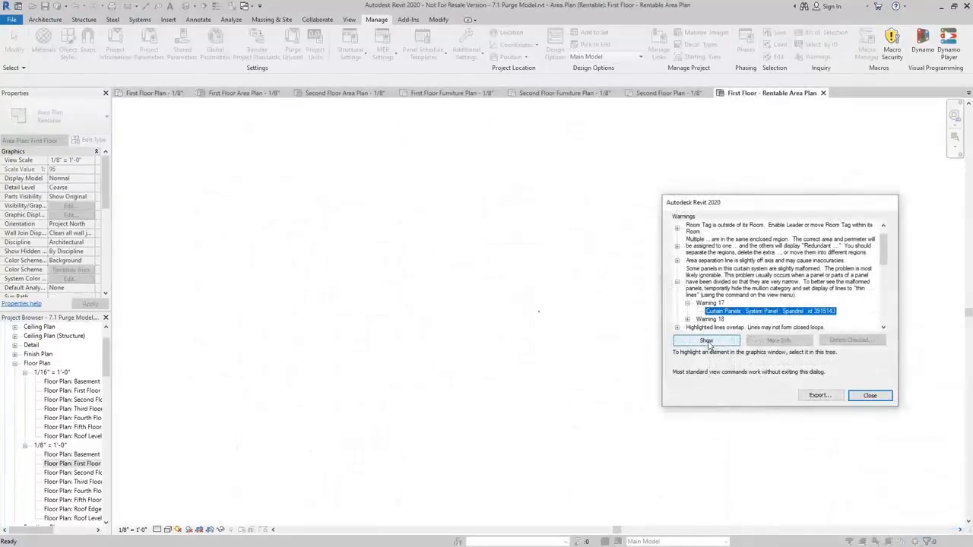
pyautogui.click(706, 340)
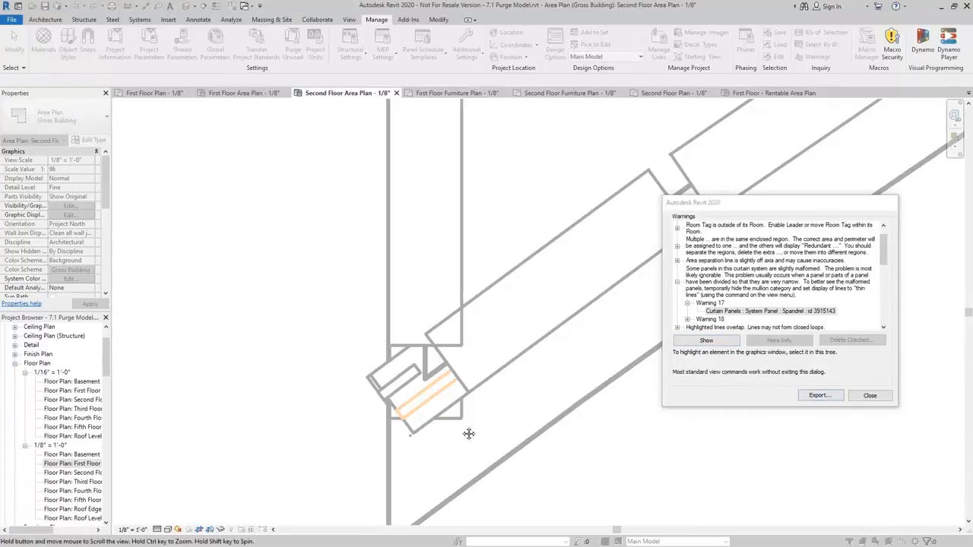
pyautogui.moveTo(469, 434); pyautogui.dragTo(401, 378, button='middle')
pyautogui.scroll(-2, 401, 378)
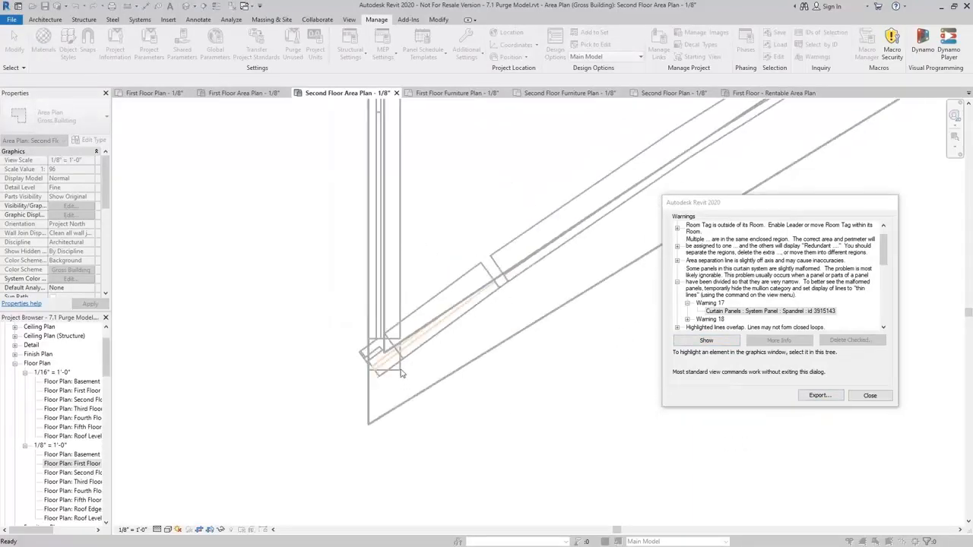
pyautogui.click(870, 395)
pyautogui.scroll(3, 389, 351)
pyautogui.scroll(-5, 383, 368)
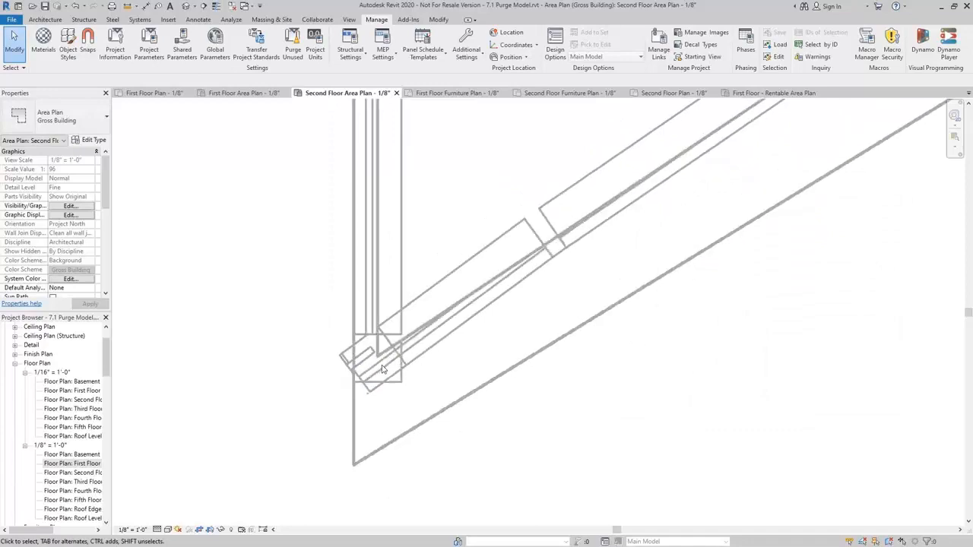
pyautogui.scroll(-4, 382, 369)
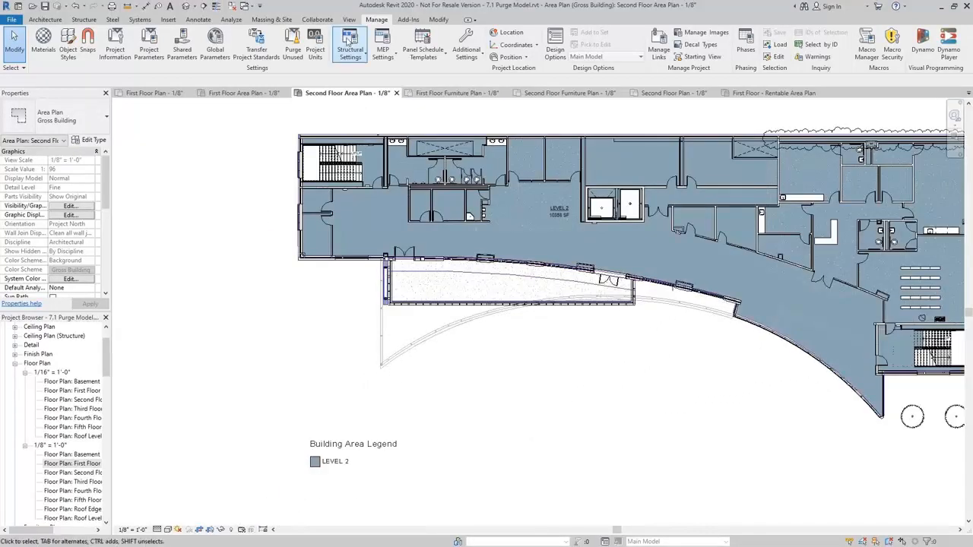
# Step: Close all inactive views and open the default 3D view at the sharp corner of the south exterior curtain wall
pyautogui.click(232, 5)
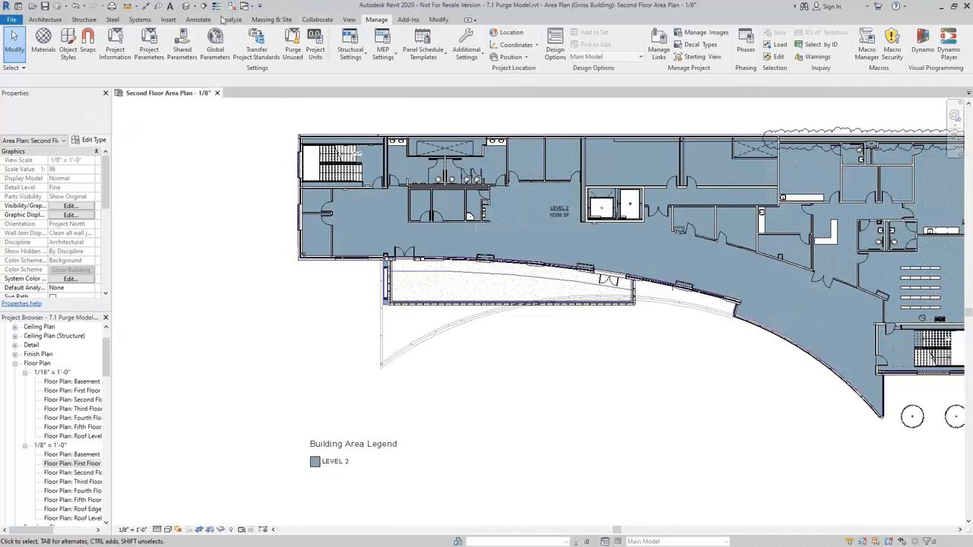
pyautogui.click(186, 5)
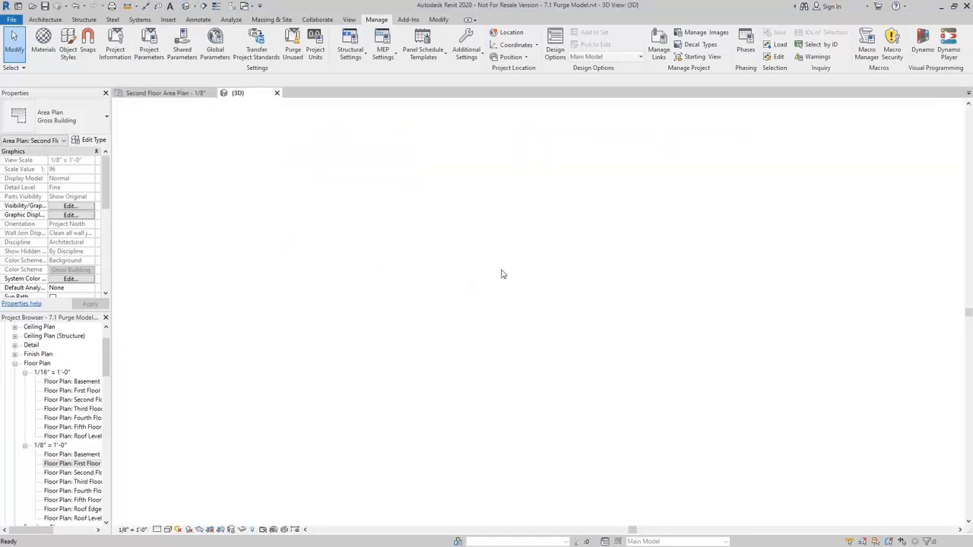
pyautogui.keyDown('shift'); pyautogui.moveTo(402, 344); pyautogui.dragTo(453, 366, button='middle'); pyautogui.keyUp('shift')
pyautogui.scroll(8, 493, 363)
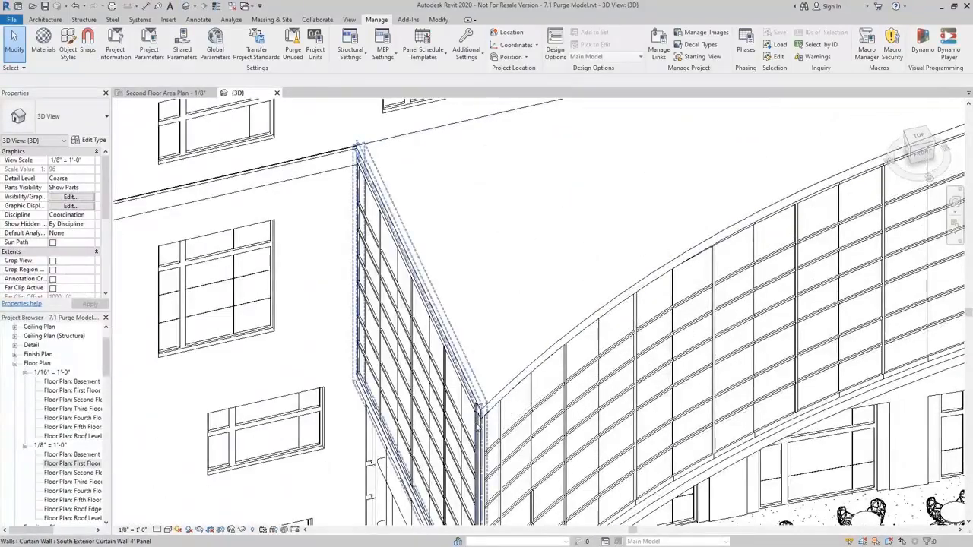
pyautogui.moveTo(493, 382); pyautogui.dragTo(517, 272, button='middle')
pyautogui.scroll(6, 517, 271)
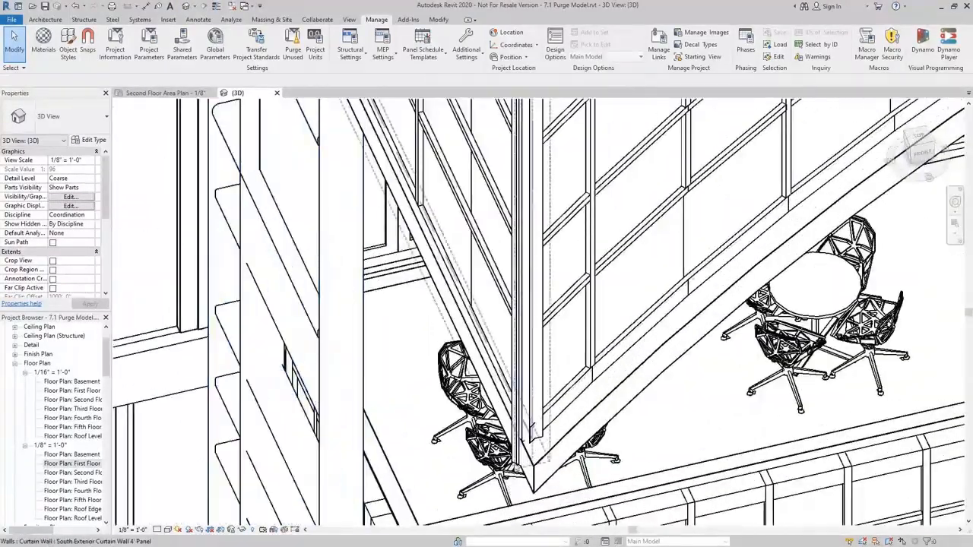
# Step: Select the South Exterior Curtain Wall 4' Panel wall at the corner, inspect it from several sides, and clear the selection
pyautogui.click(531, 429)
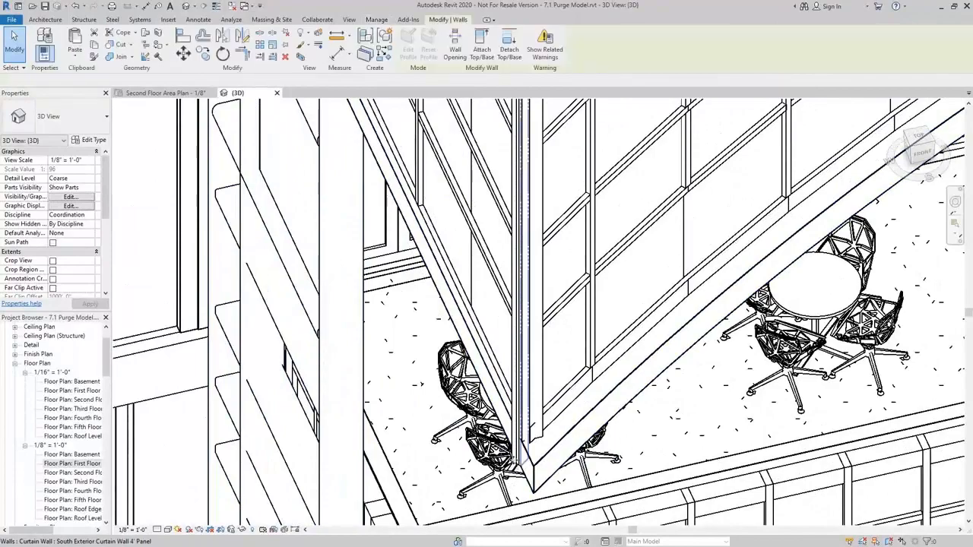
pyautogui.scroll(-4, 525, 437)
pyautogui.scroll(-2, 520, 449)
pyautogui.keyDown('shift'); pyautogui.moveTo(525, 441); pyautogui.dragTo(730, 436, button='middle'); pyautogui.keyUp('shift')
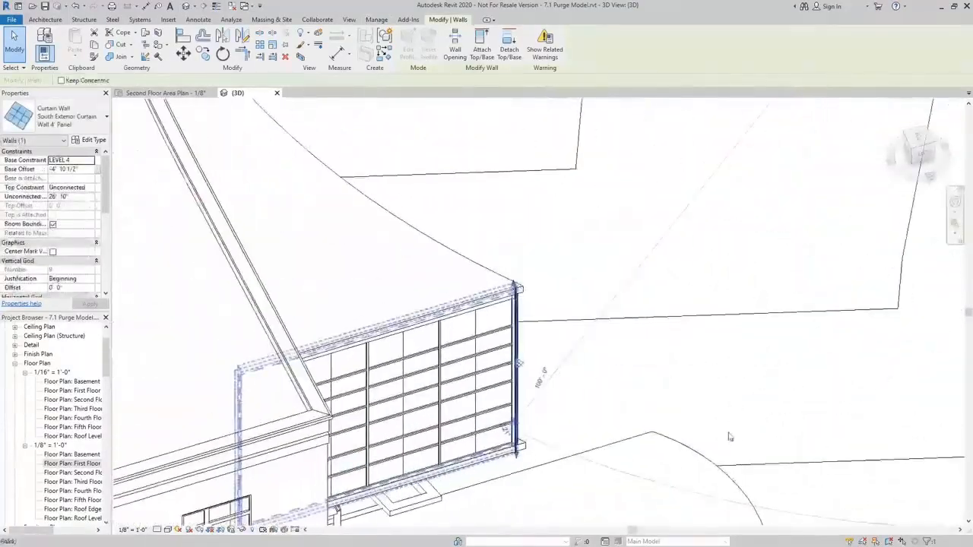
pyautogui.scroll(3, 675, 383)
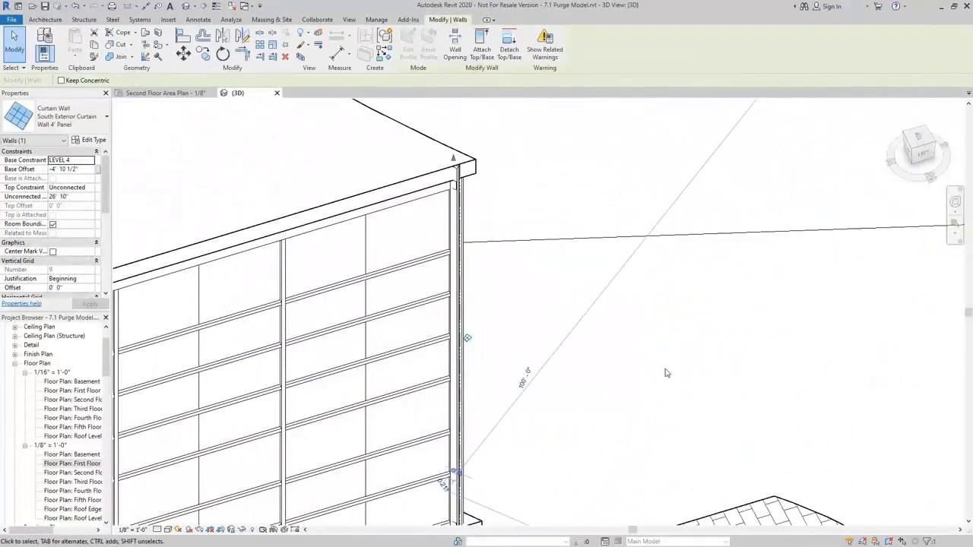
pyautogui.click(652, 367)
pyautogui.scroll(-3, 695, 359)
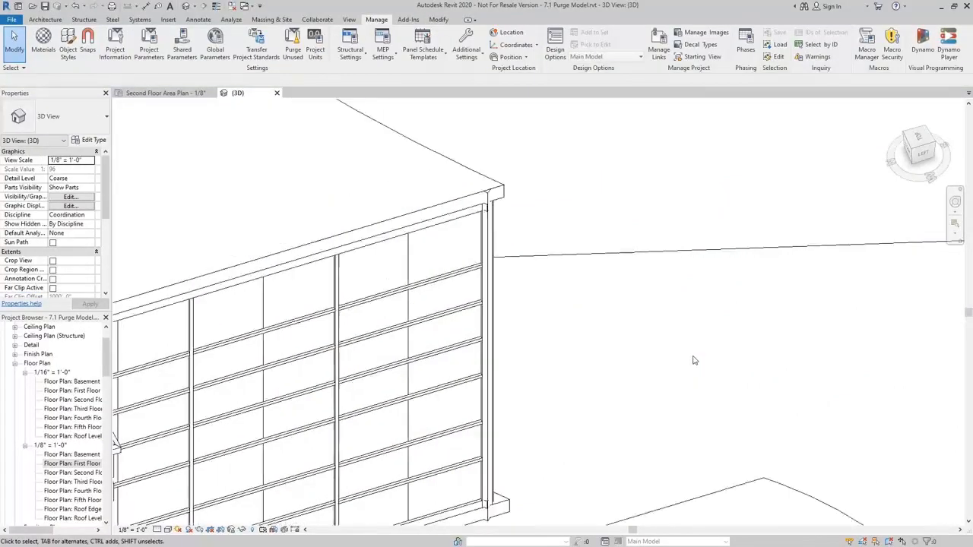
pyautogui.keyDown('shift'); pyautogui.moveTo(779, 363); pyautogui.dragTo(115, 322, button='middle'); pyautogui.keyUp('shift')
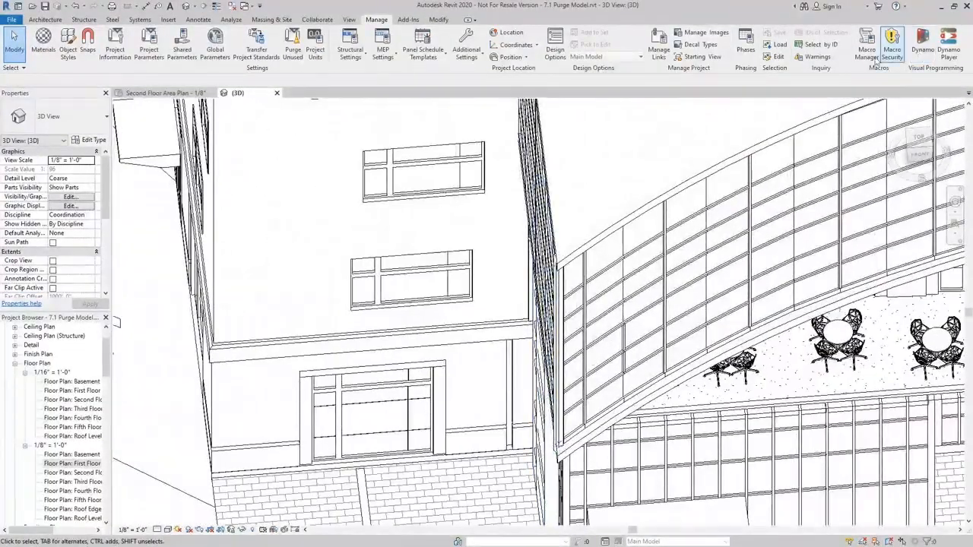
# Step: Read through the full list of project warnings and view the HTML error report export options without saving a report
pyautogui.click(812, 58)
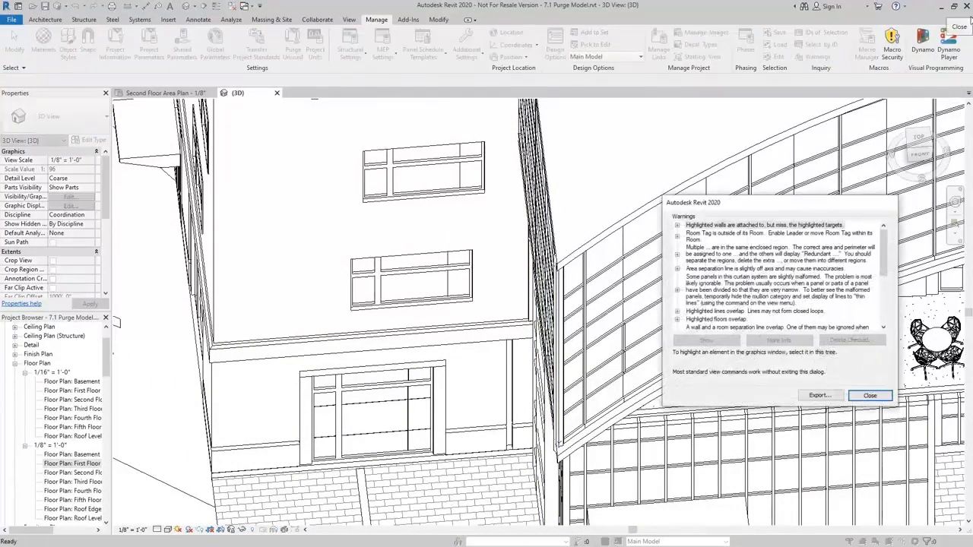
pyautogui.scroll(-4, 817, 303)
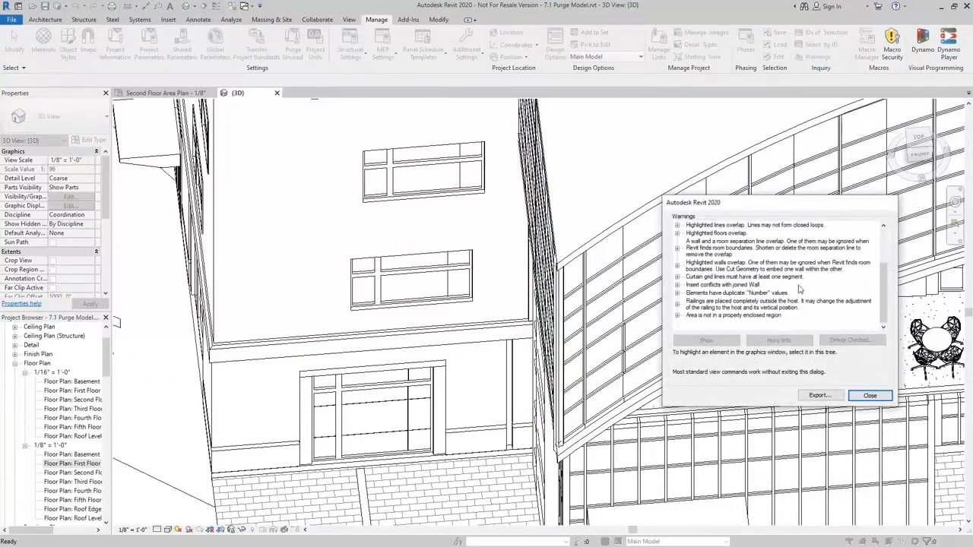
pyautogui.scroll(4, 729, 318)
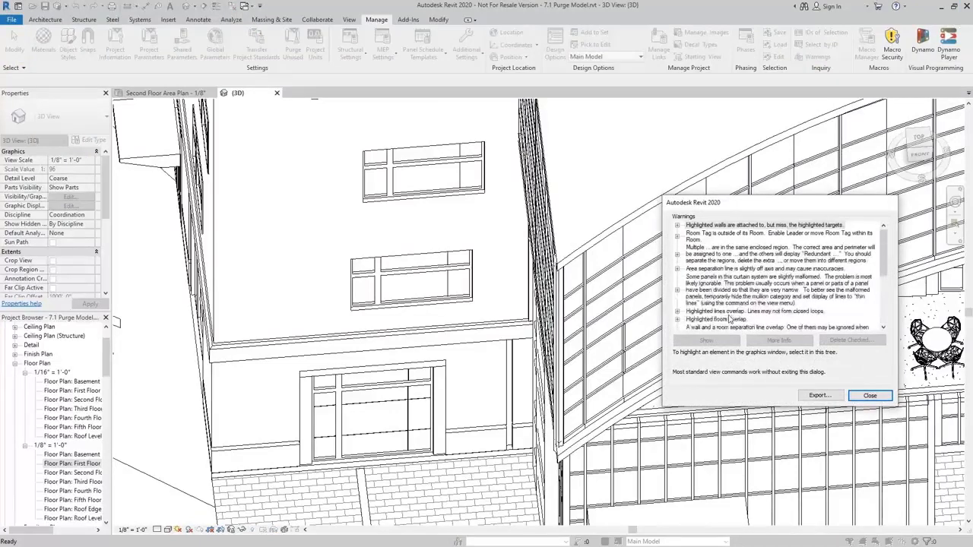
pyautogui.scroll(-4, 723, 308)
pyautogui.click(820, 396)
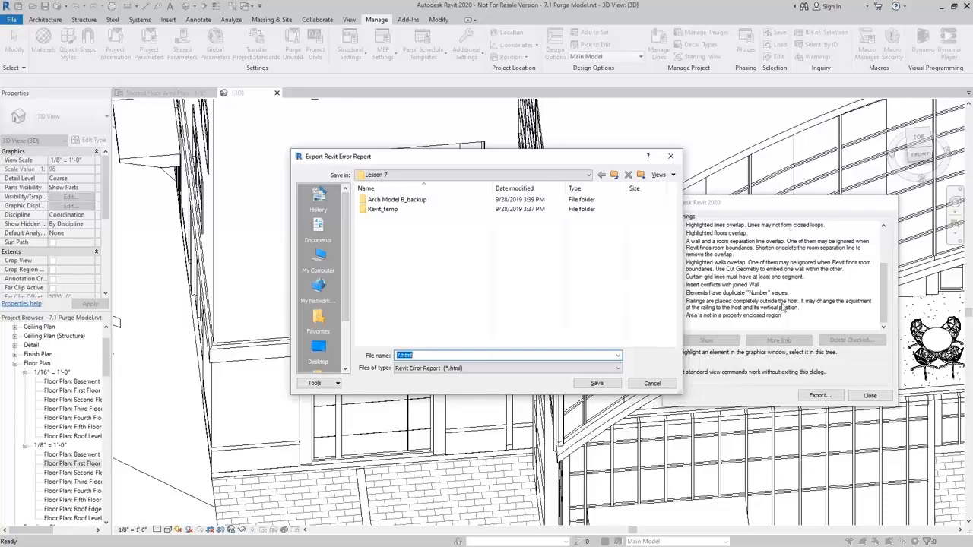
pyautogui.click(652, 383)
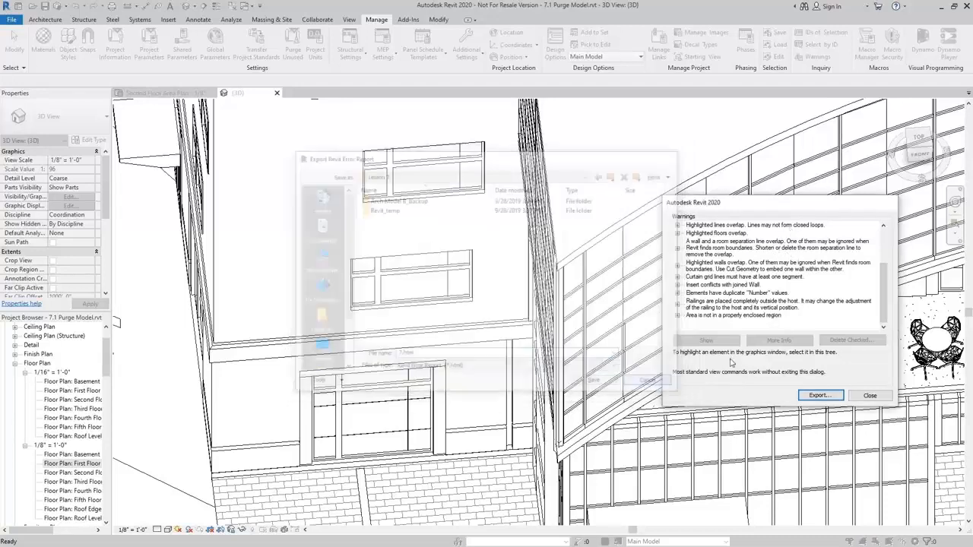
# Step: Look up the element ID of room MAIN ELECTRICAL 111 in Warning 65 under the duplicate "Number" values warnings
pyautogui.click(677, 293)
pyautogui.click(688, 302)
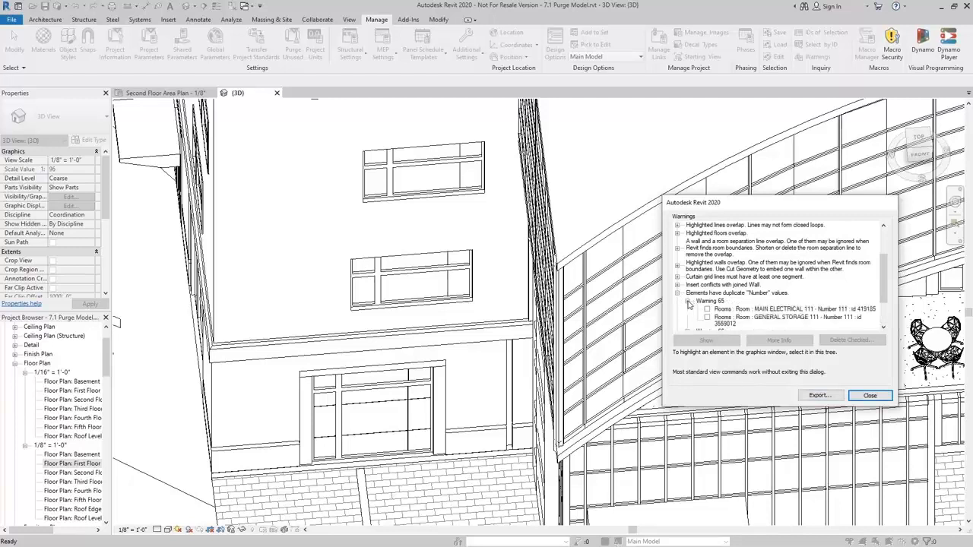
pyautogui.click(859, 311)
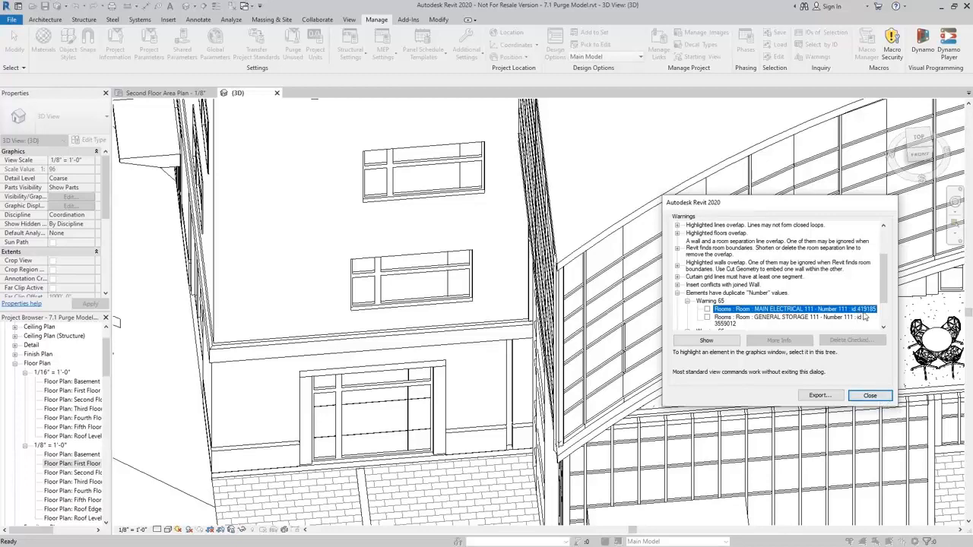
pyautogui.click(870, 395)
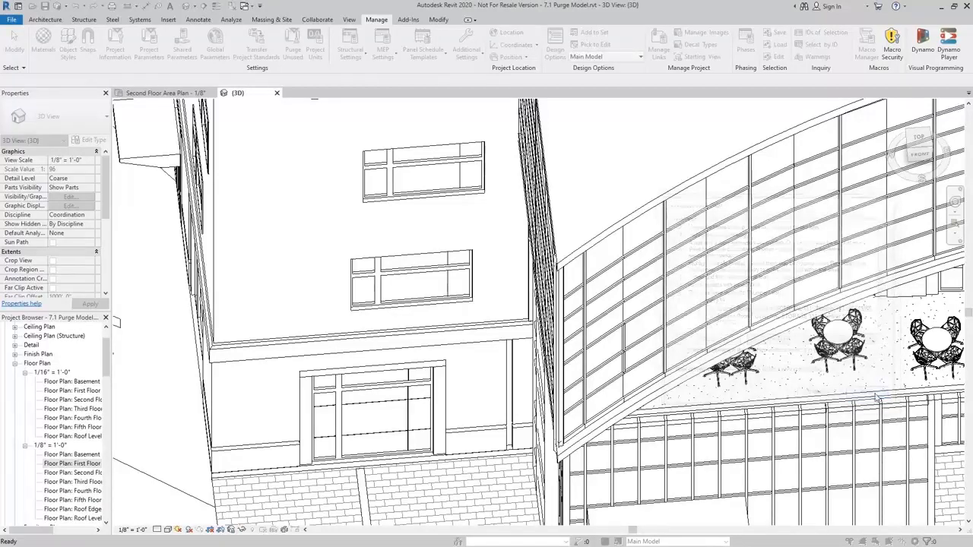
# Step: Find the element with ID 419185 using Select by ID, show it in a plan view, and select it
pyautogui.click(828, 45)
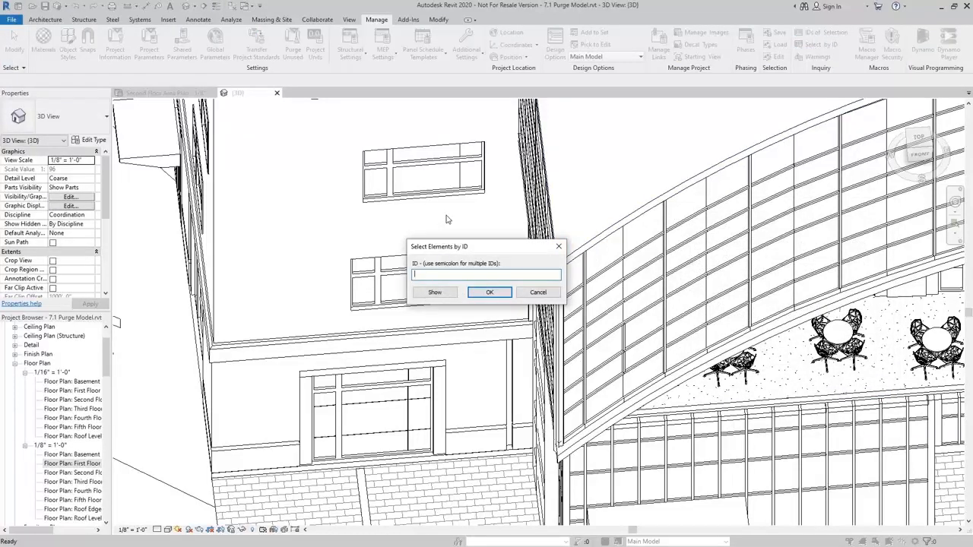
pyautogui.write('1')
pyautogui.write('419185')
pyautogui.click(448, 293)
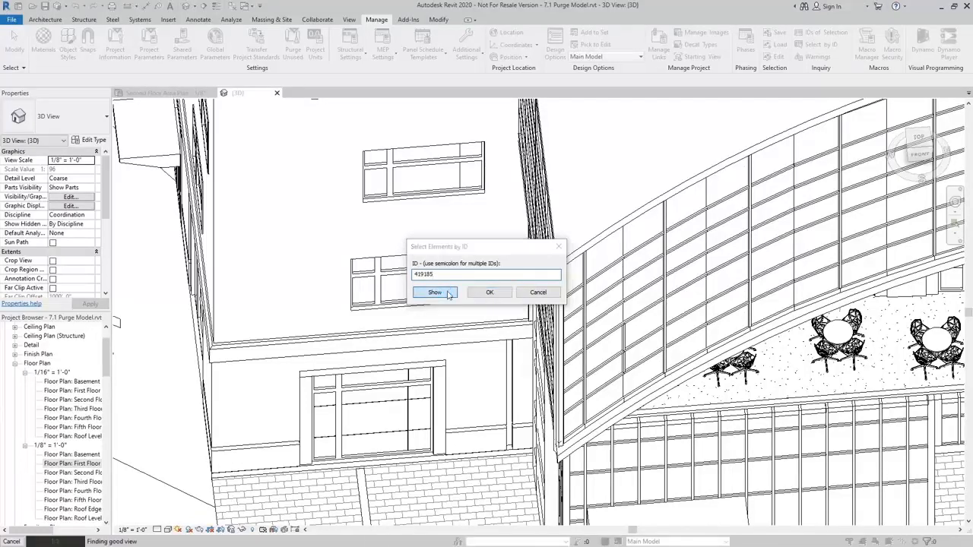
pyautogui.click(505, 294)
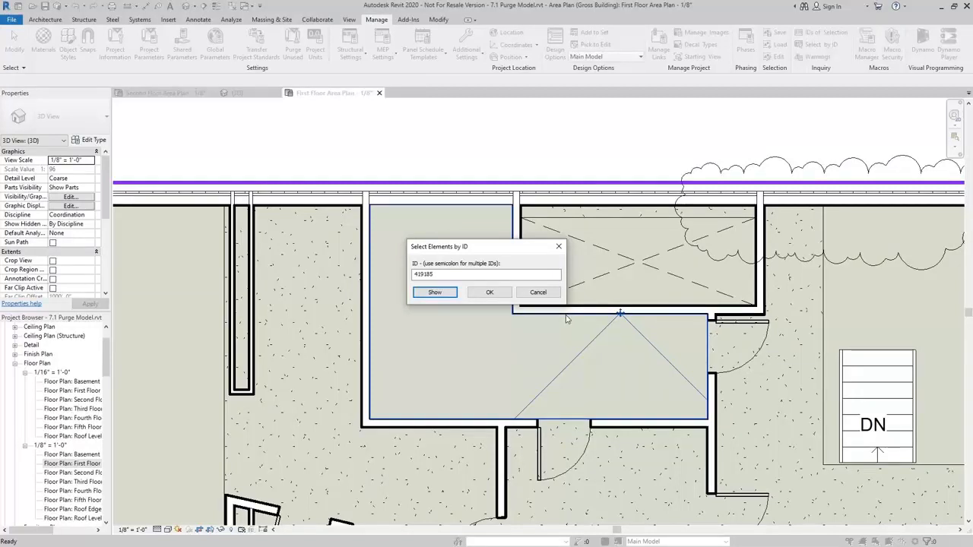
pyautogui.click(490, 292)
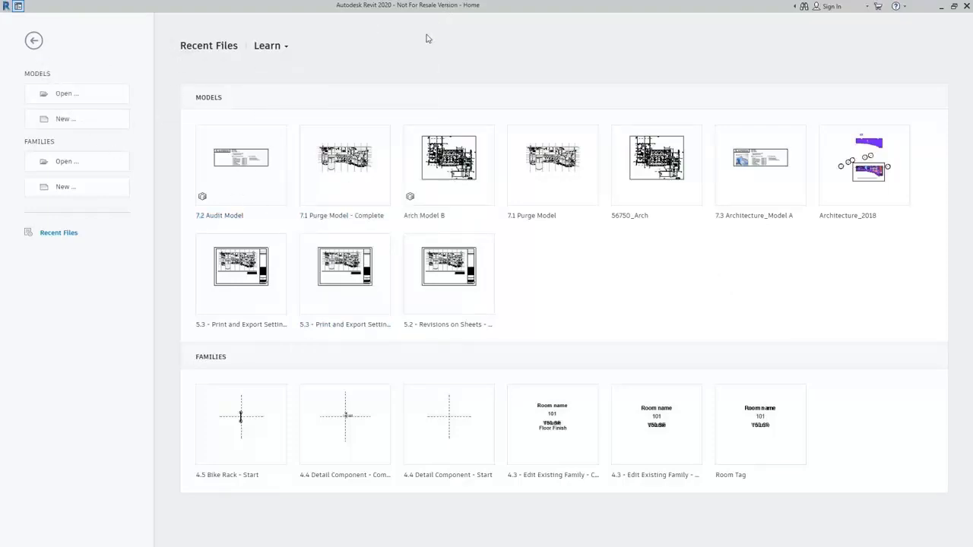
# Step: Open 7.2 Audit Model.rvt from the Lesson 7 folder with Audit enabled, accepting the audit and creating a new local file
pyautogui.click(71, 98)
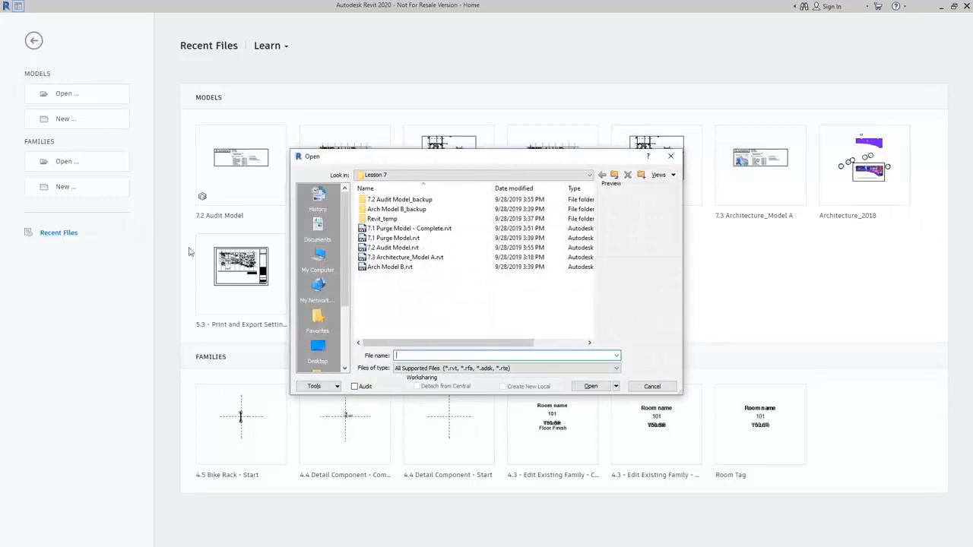
pyautogui.click(406, 252)
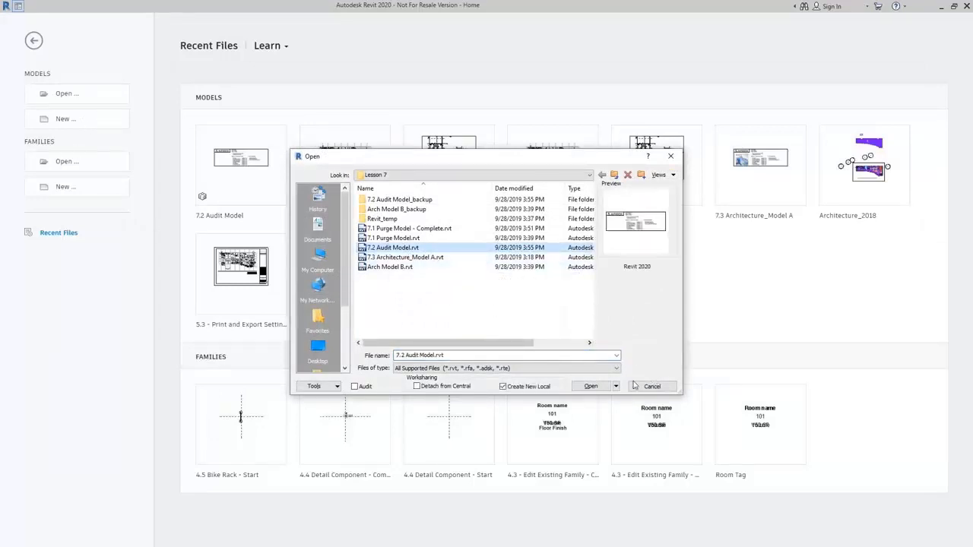
pyautogui.click(355, 387)
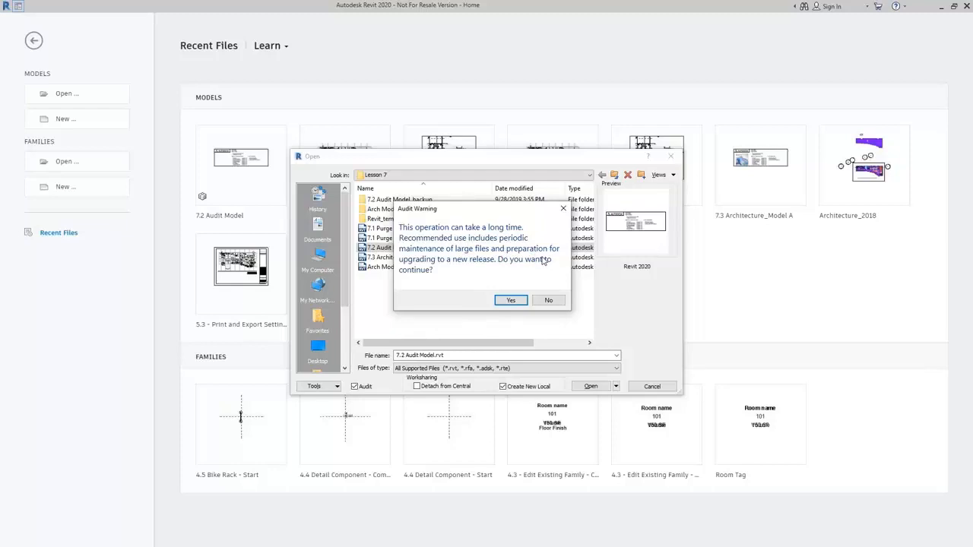
pyautogui.click(511, 301)
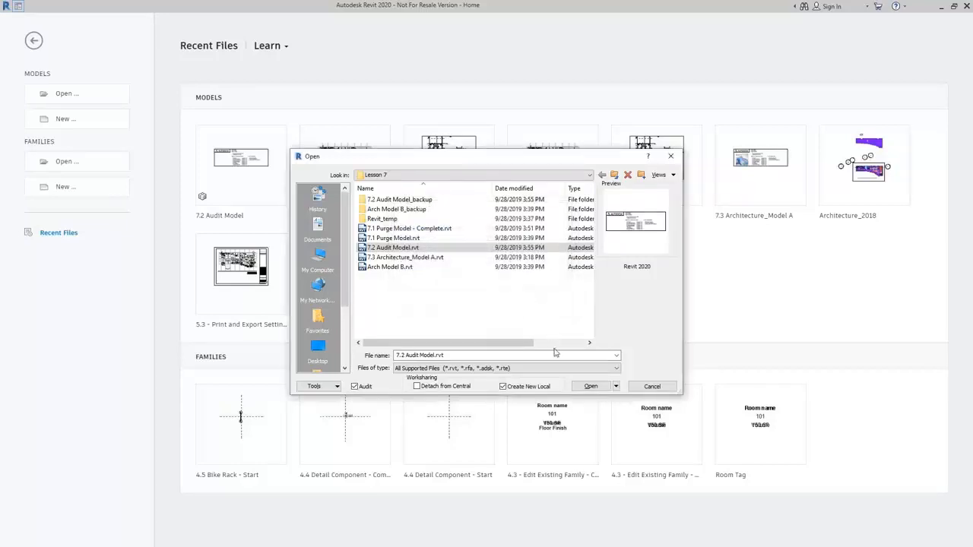
pyautogui.click(591, 386)
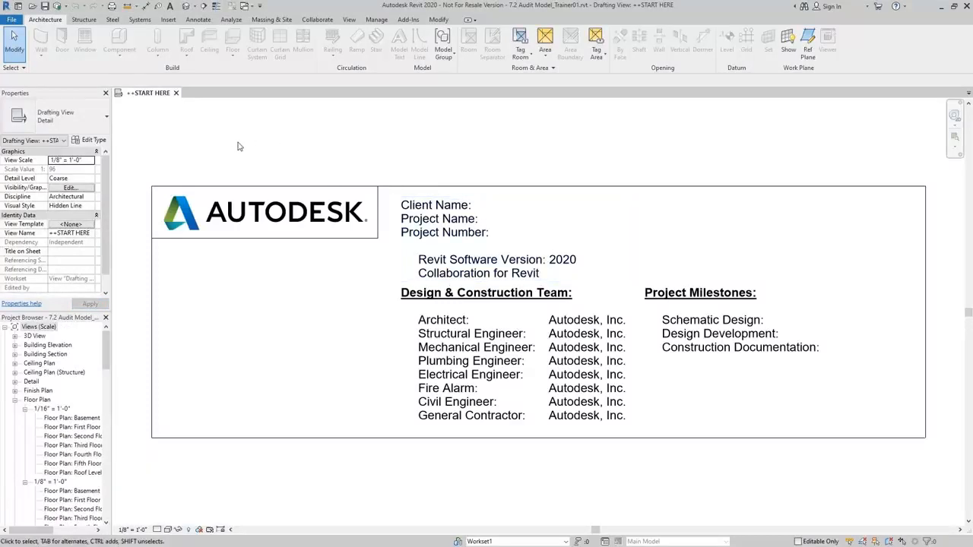
# Step: Save the local file and synchronize it with the central model, with Compact Central Model enabled
pyautogui.click(45, 6)
pyautogui.click(61, 6)
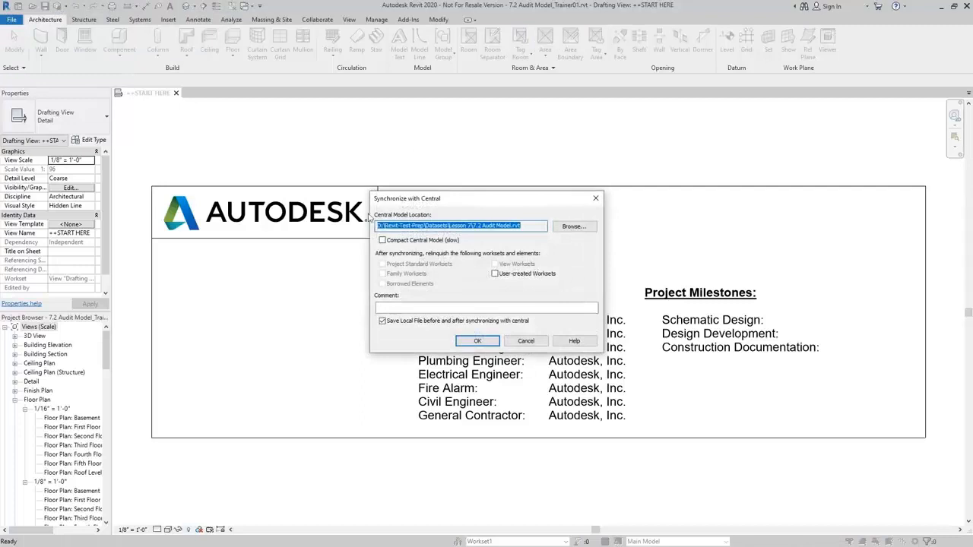
pyautogui.click(406, 240)
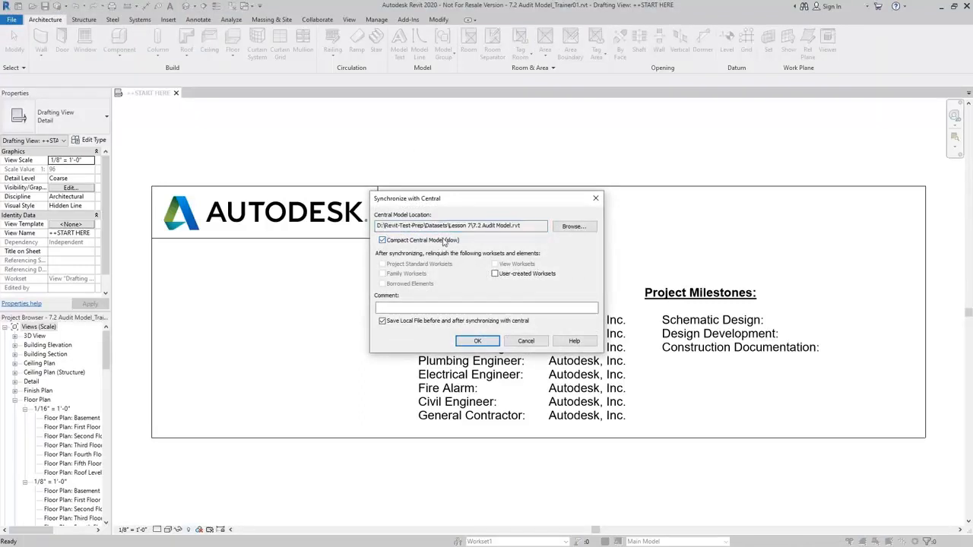
pyautogui.click(479, 341)
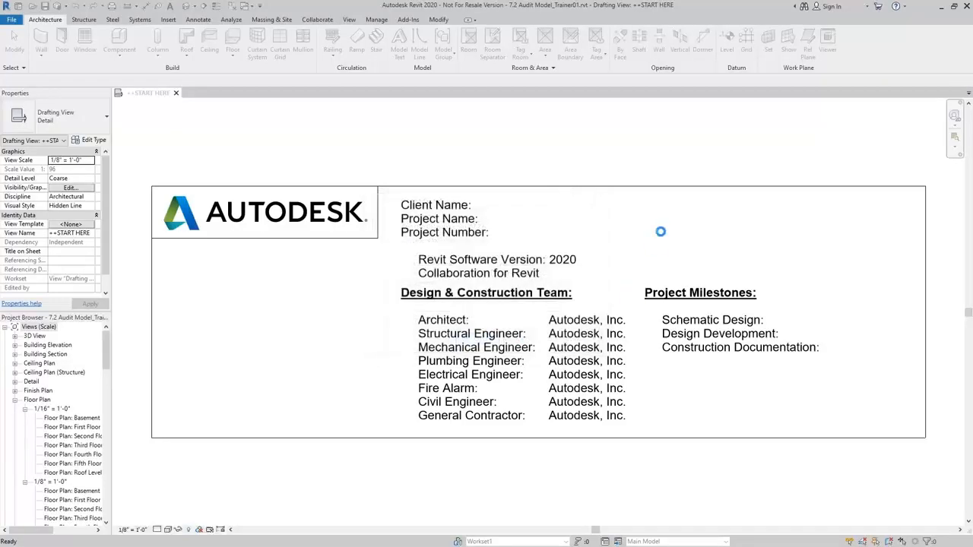
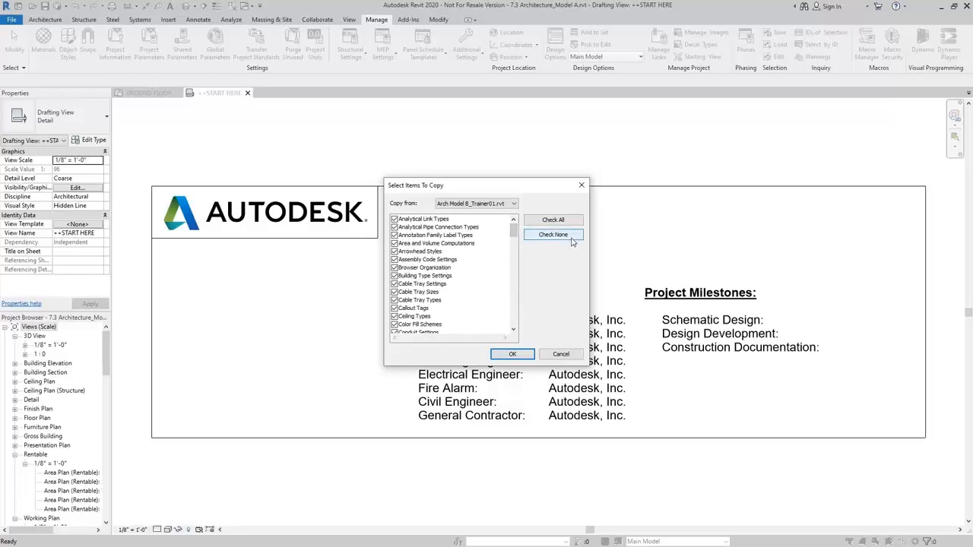
# Step: Exclude all standards from the transfer from Arch Model B_Trainer01.rvt, including only Arrowhead Styles and Ceiling Types
pyautogui.click(572, 241)
pyautogui.click(395, 252)
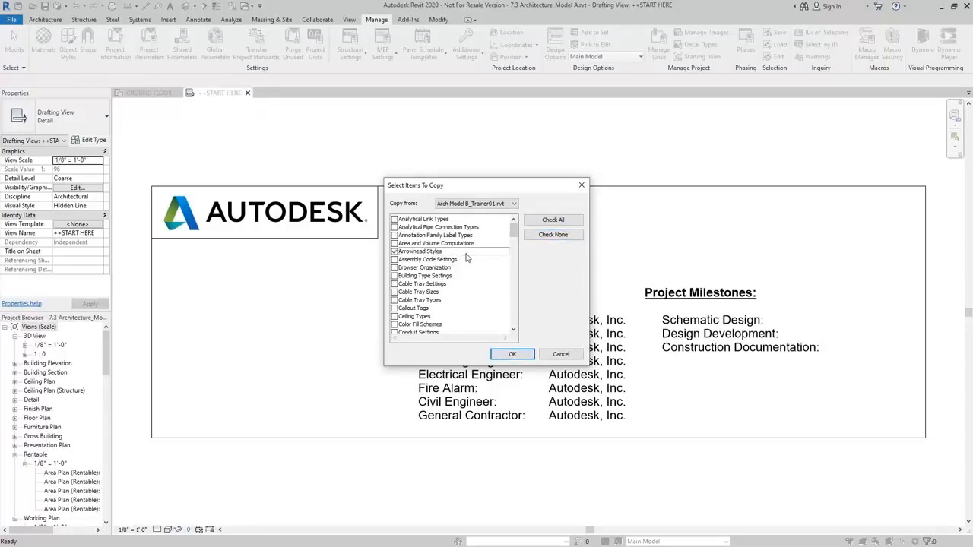
pyautogui.scroll(-2, 467, 259)
pyautogui.click(412, 268)
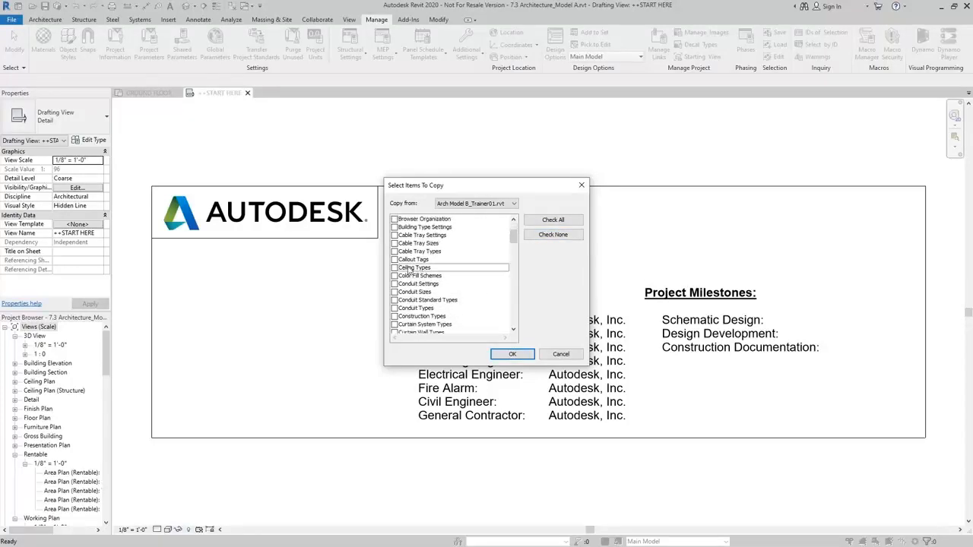
pyautogui.click(394, 269)
pyautogui.click(426, 261)
pyautogui.click(433, 268)
pyautogui.scroll(-8, 439, 270)
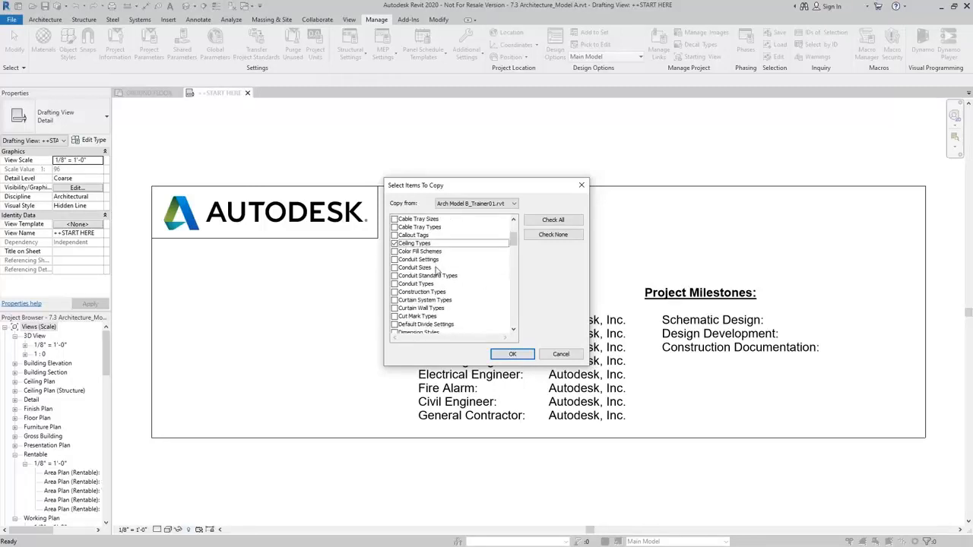
# Step: Add Line Patterns, Line Styles, Line Weights and Object Styles to the items to copy
pyautogui.scroll(-5, 444, 270)
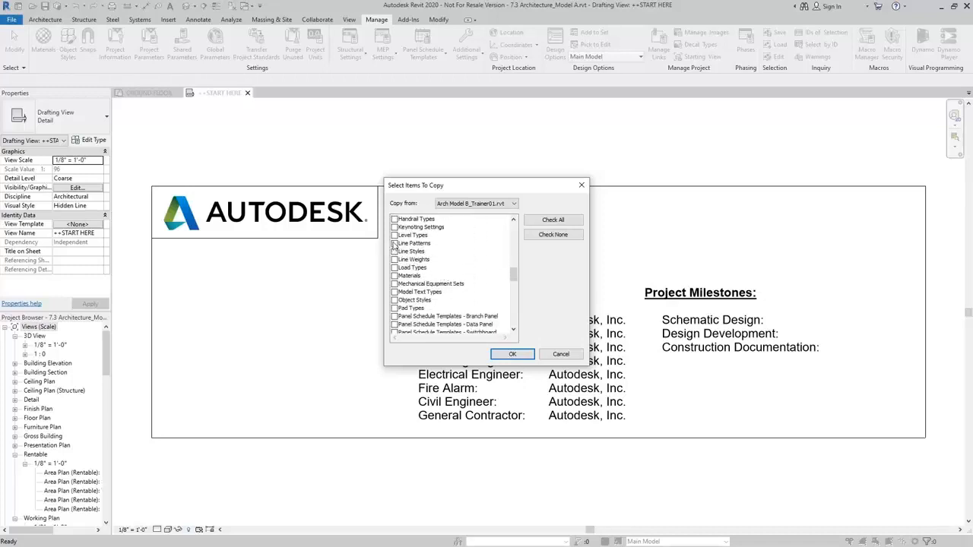
pyautogui.click(394, 243)
pyautogui.click(394, 252)
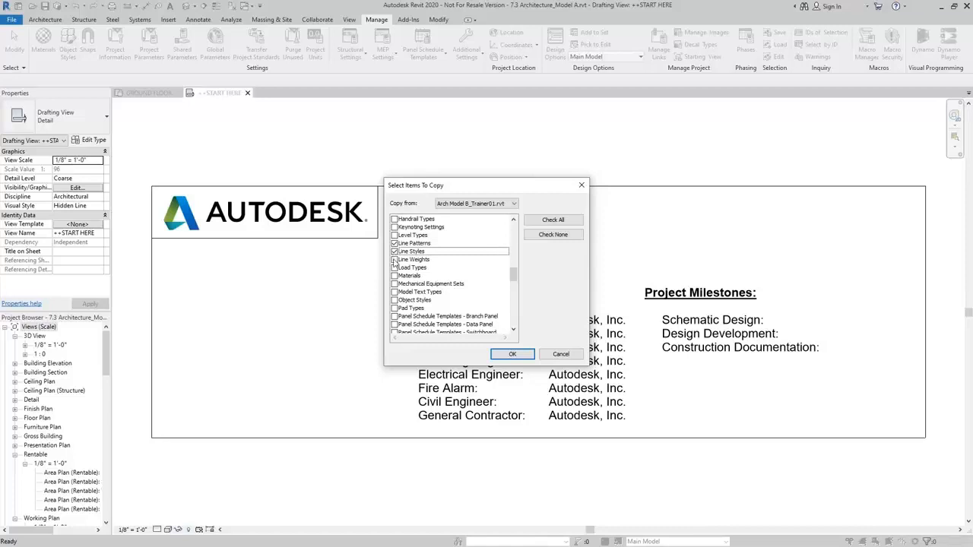
pyautogui.click(394, 260)
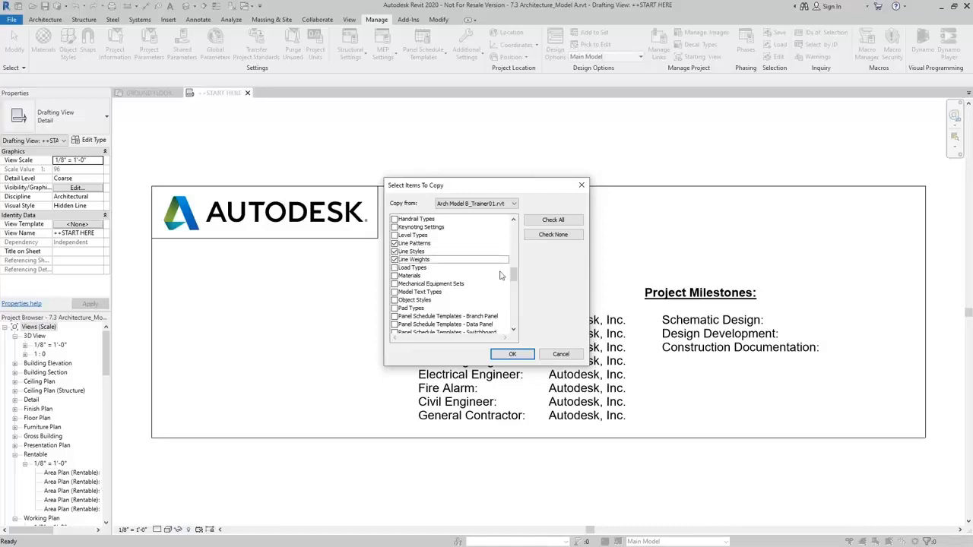
pyautogui.click(393, 300)
# Step: Add View Templates to the items to copy and transfer the standards, bringing in only new types where duplicates exist
pyautogui.scroll(-5, 451, 290)
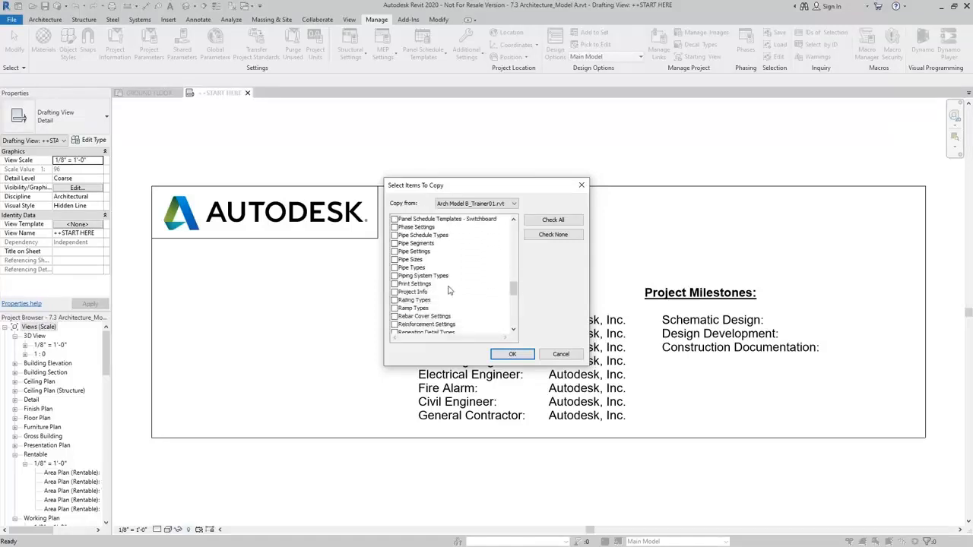
pyautogui.scroll(-7, 449, 291)
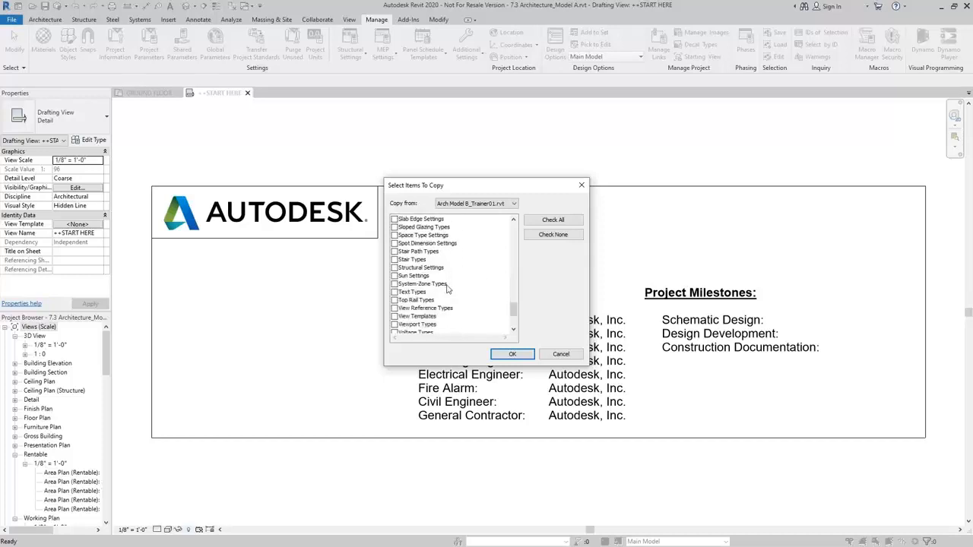
pyautogui.scroll(-2, 448, 287)
pyautogui.click(394, 268)
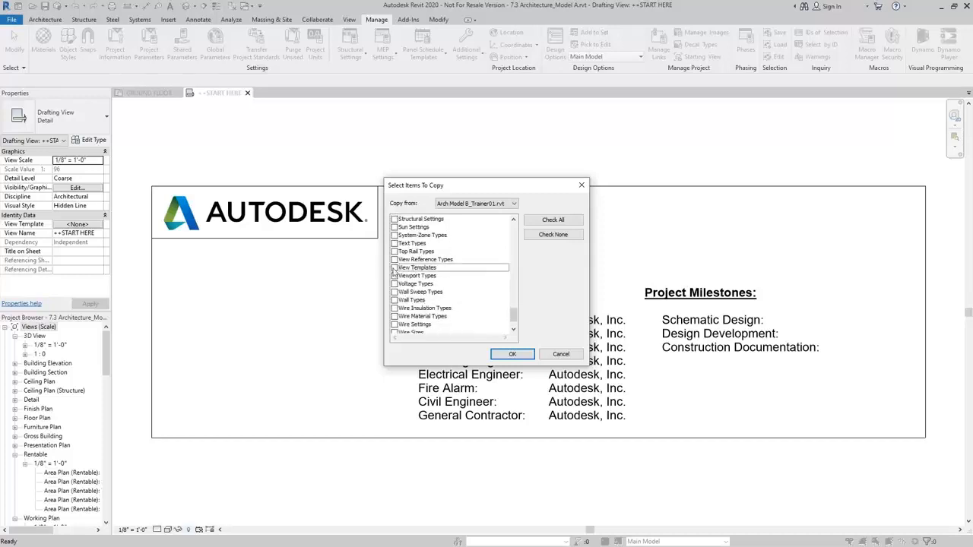
pyautogui.click(396, 268)
pyautogui.click(524, 353)
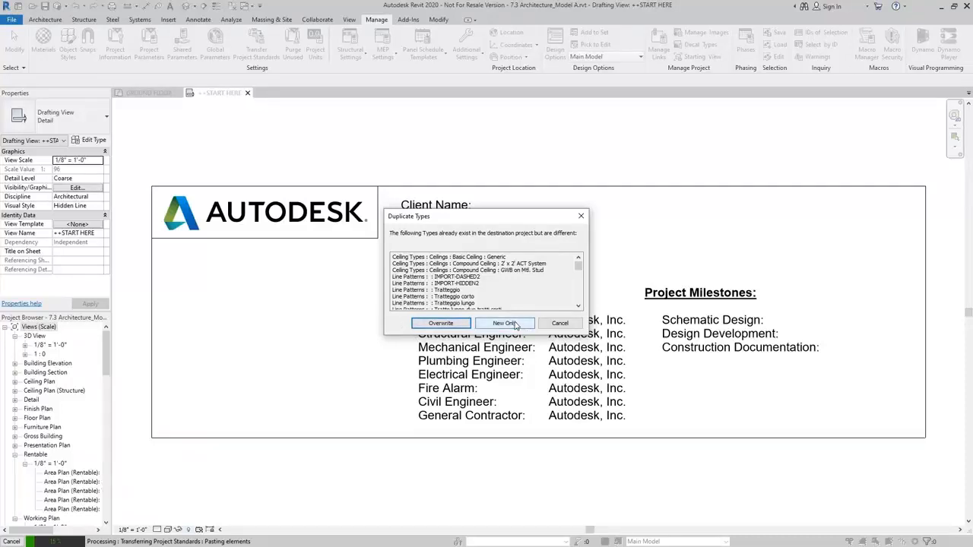
pyautogui.click(517, 324)
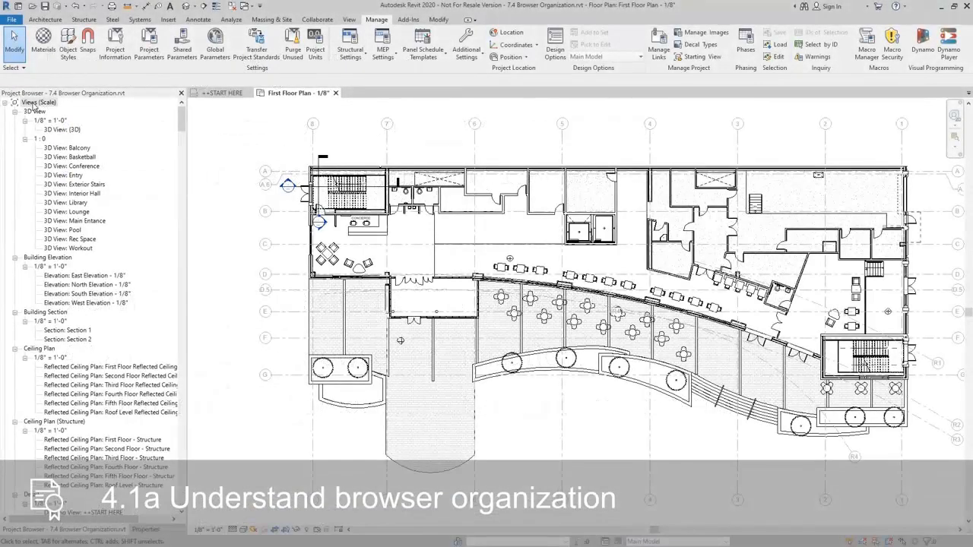
# Step: Choose Discipline as the organization scheme for the views in the Project Browser
pyautogui.rightClick(34, 105)
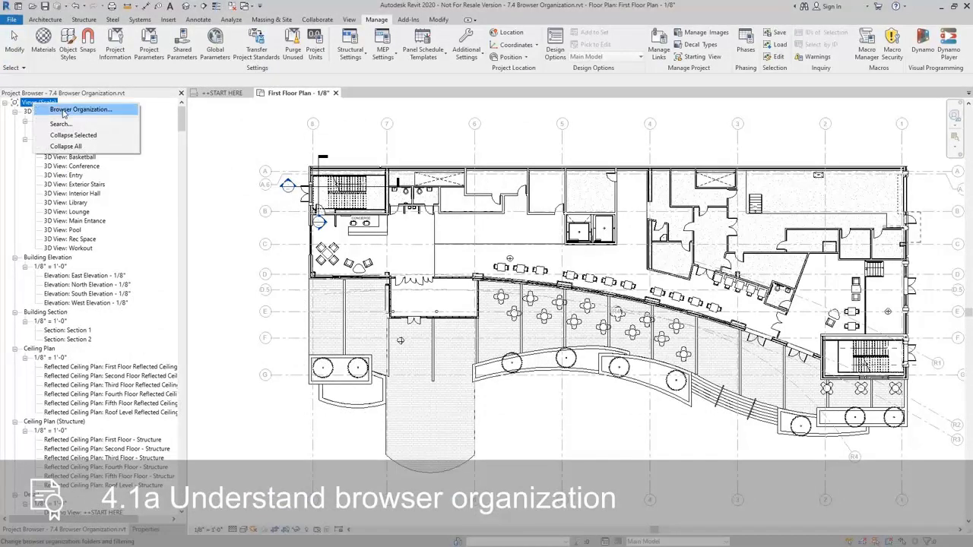
pyautogui.click(64, 113)
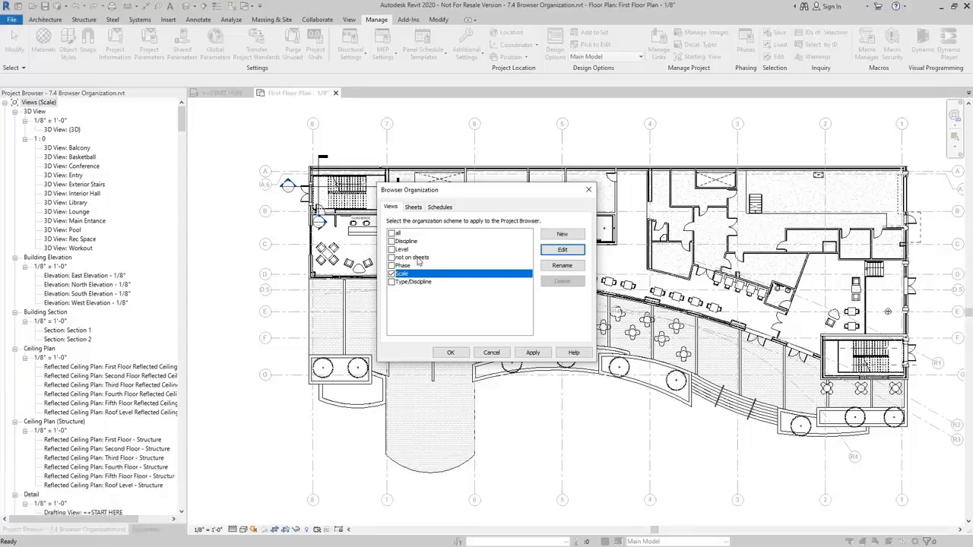
pyautogui.click(417, 258)
pyautogui.click(435, 284)
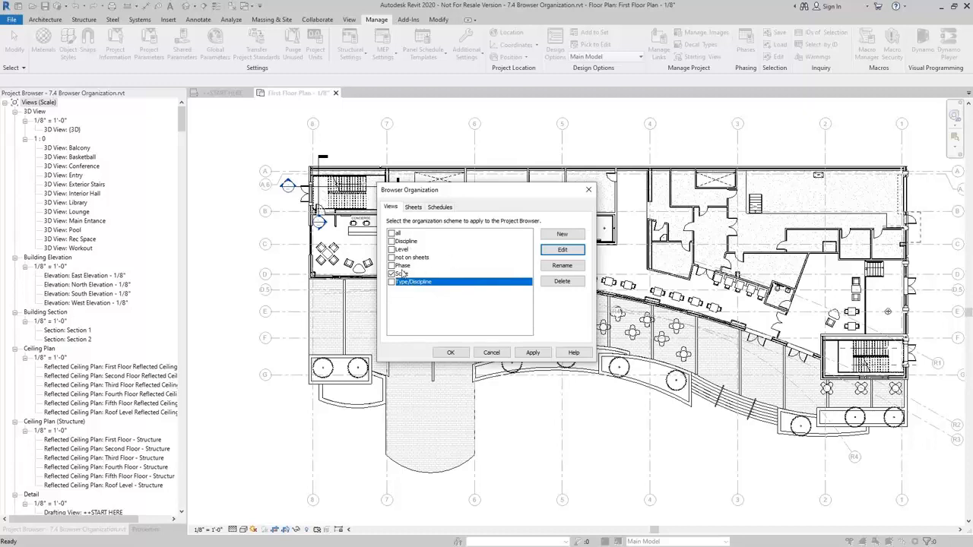
pyautogui.click(403, 274)
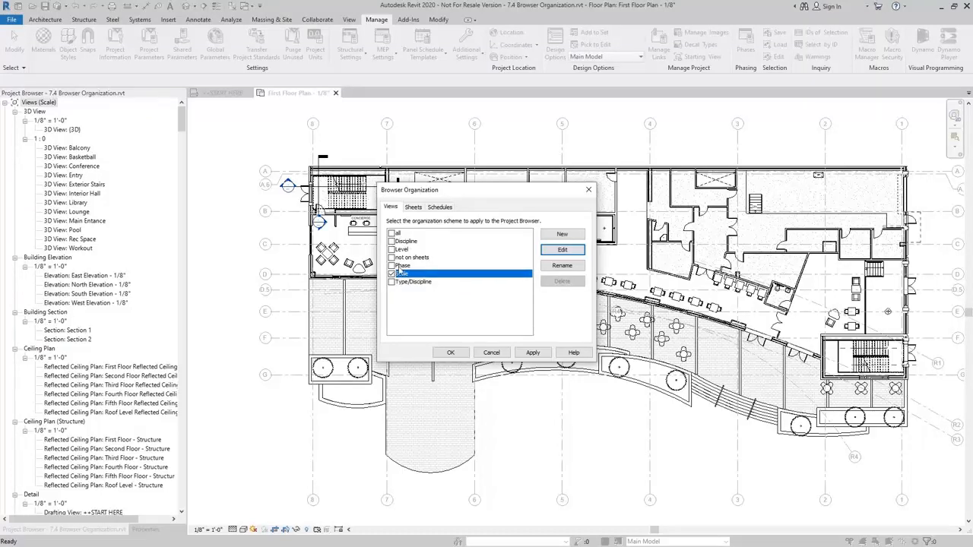
pyautogui.click(392, 241)
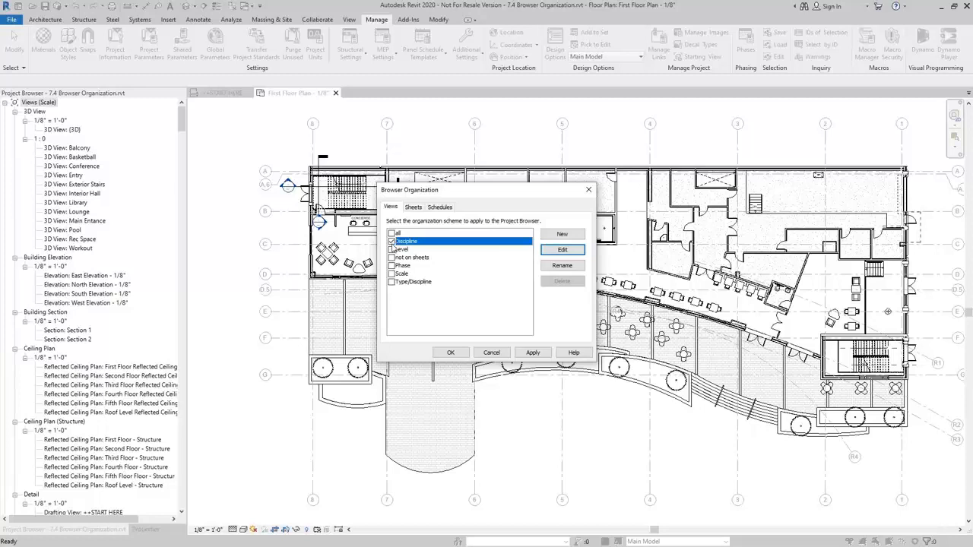
# Step: Add View Scale as the Discipline scheme's third grouping level, below Family and Type, and apply the scheme to the Project Browser
pyautogui.click(575, 253)
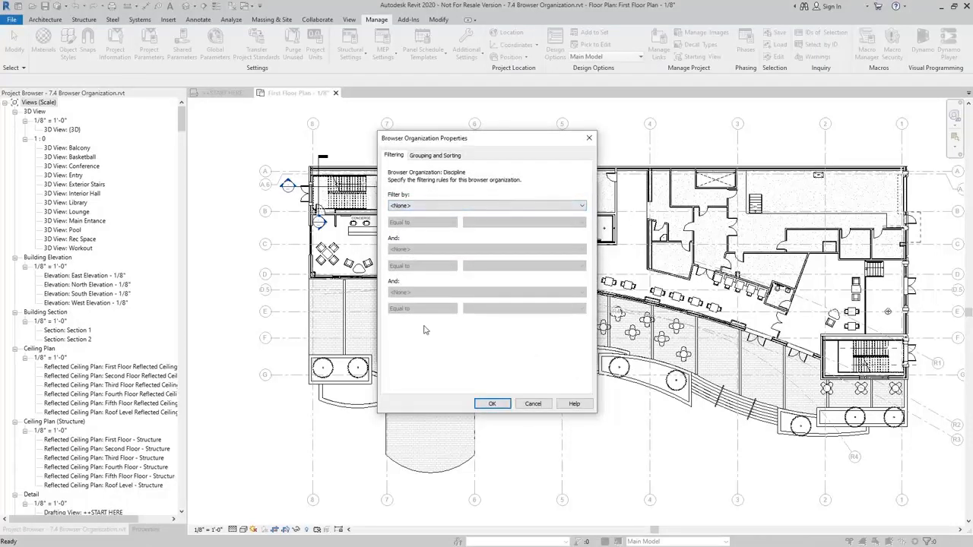
pyautogui.click(439, 157)
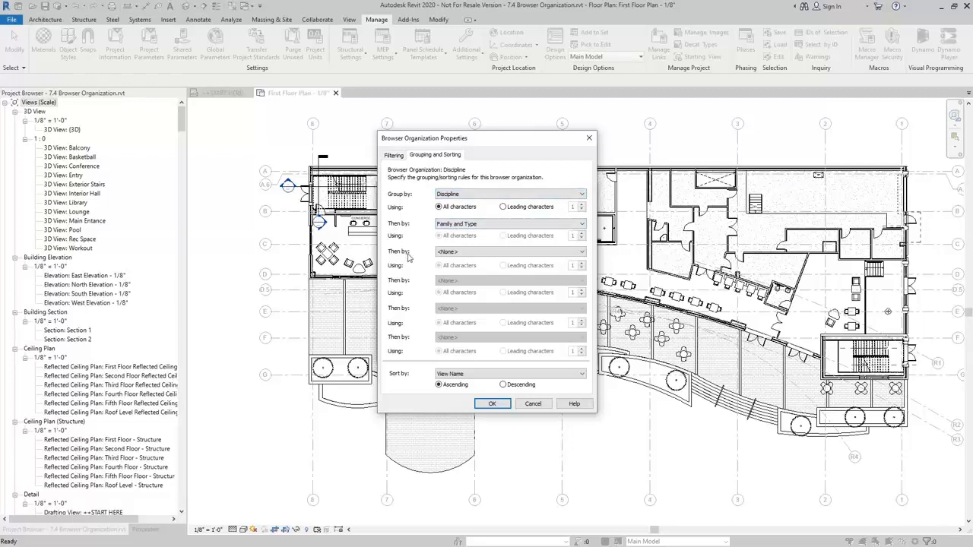
pyautogui.click(454, 251)
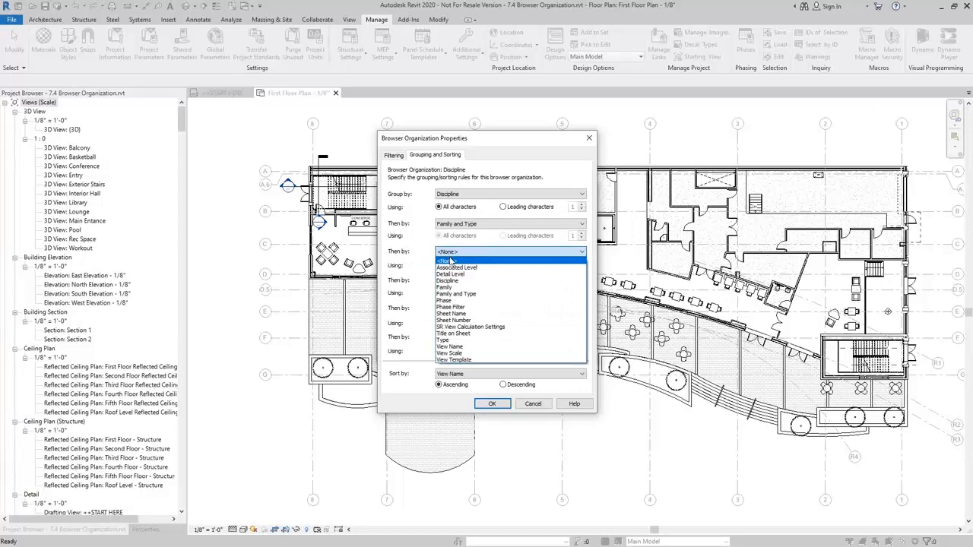
pyautogui.click(471, 346)
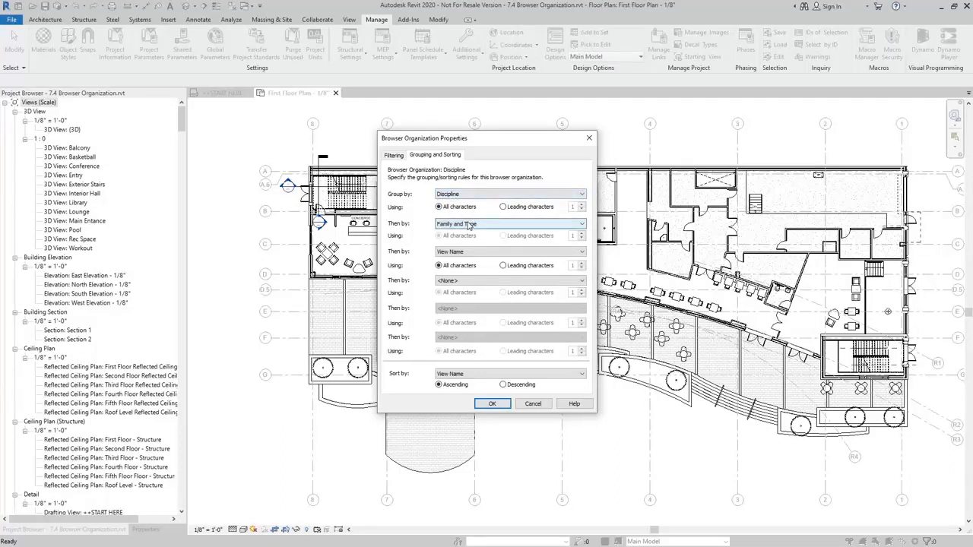
pyautogui.click(541, 256)
pyautogui.click(533, 360)
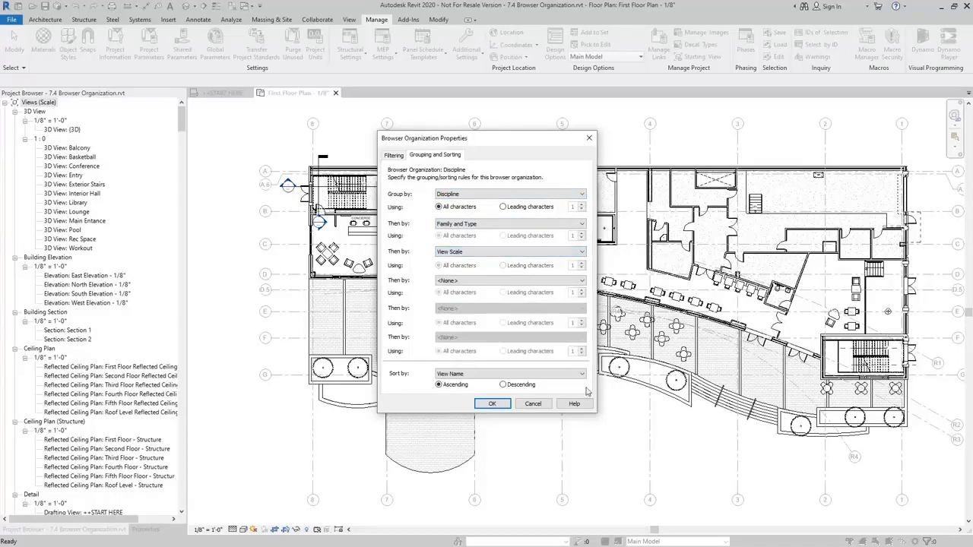
pyautogui.click(492, 404)
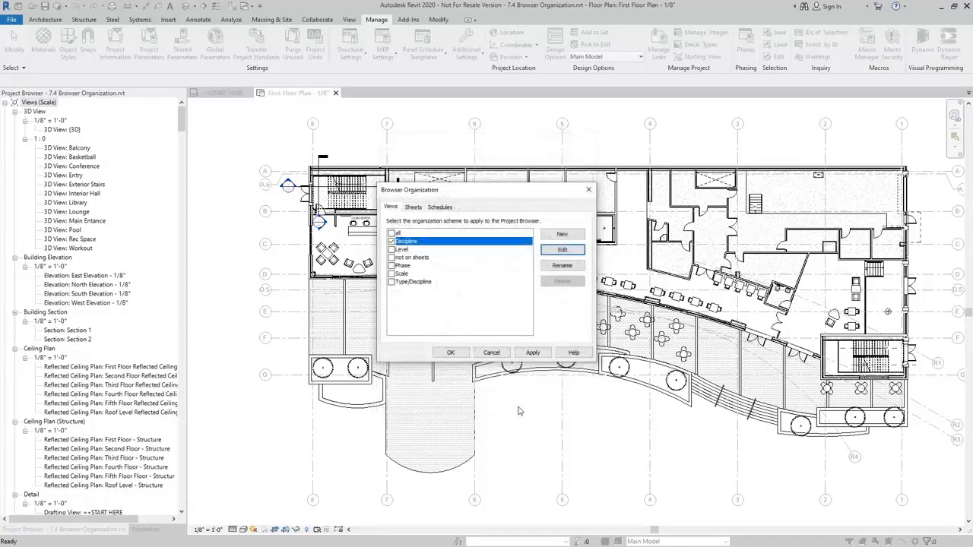
pyautogui.click(451, 354)
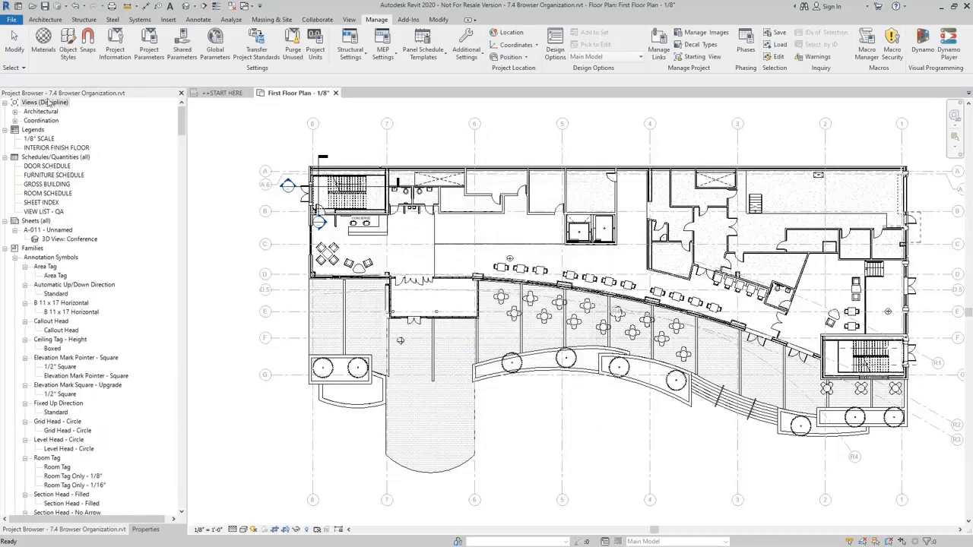
# Step: Expand Architectural, Floor Plans and the 1/8" = 1'-0" group in the Project Browser to review the new view grouping
pyautogui.click(15, 112)
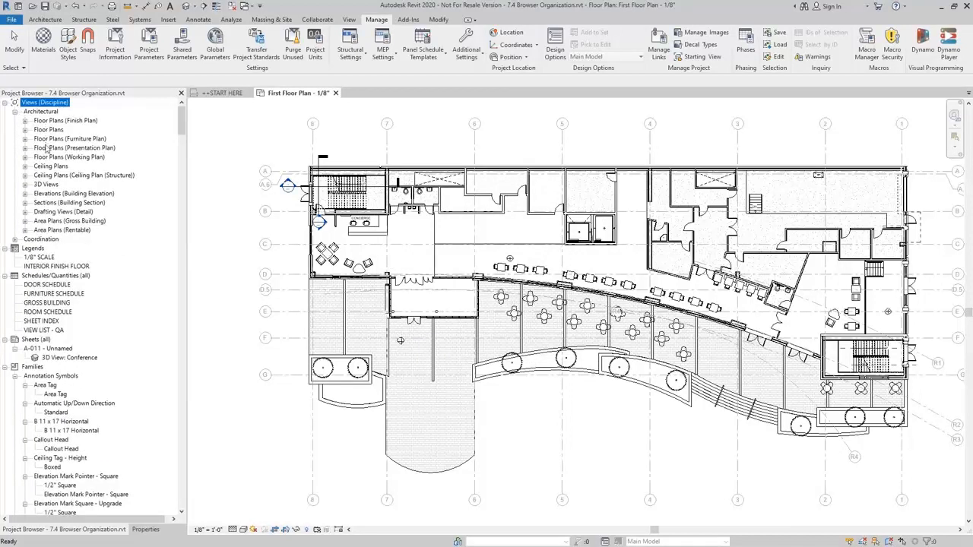
pyautogui.click(46, 129)
pyautogui.click(25, 130)
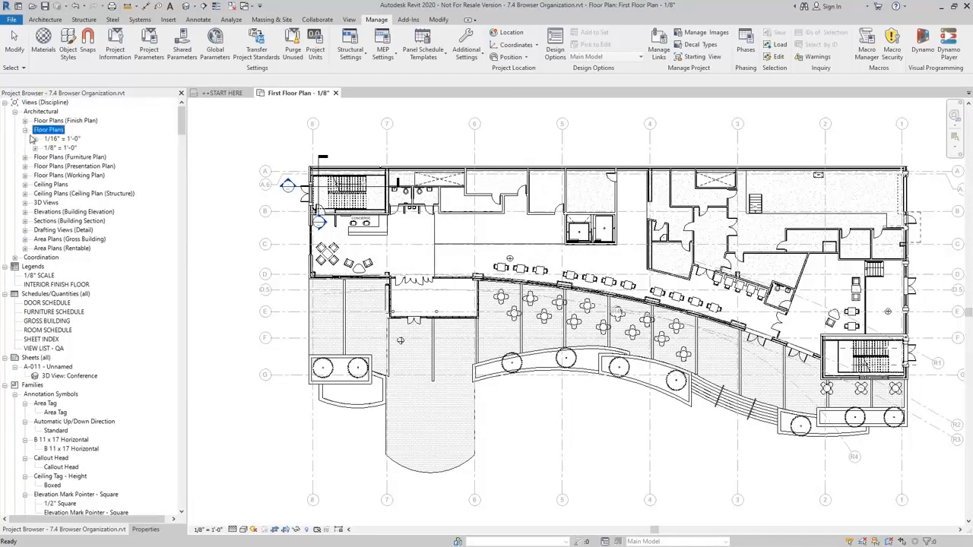
pyautogui.click(53, 148)
pyautogui.click(35, 148)
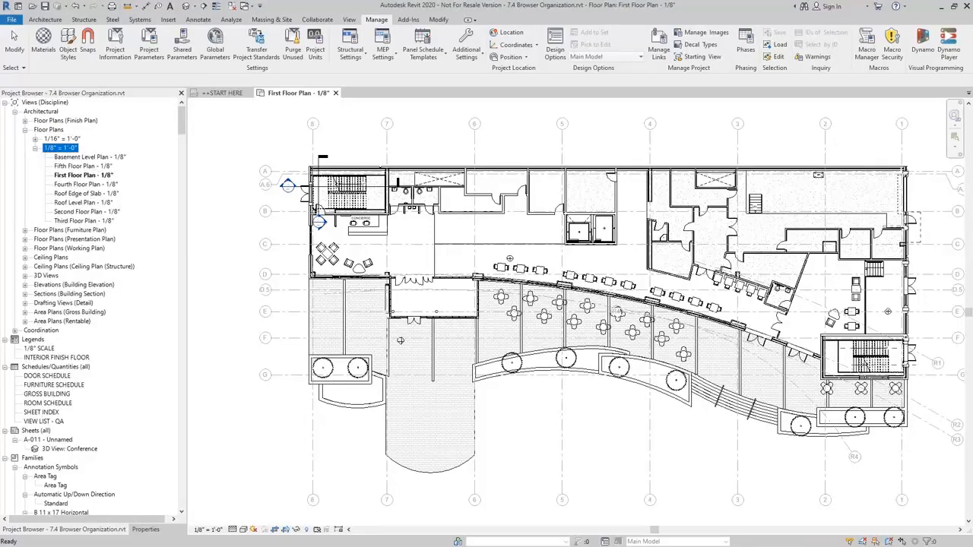
pyautogui.click(865, 365)
pyautogui.click(53, 444)
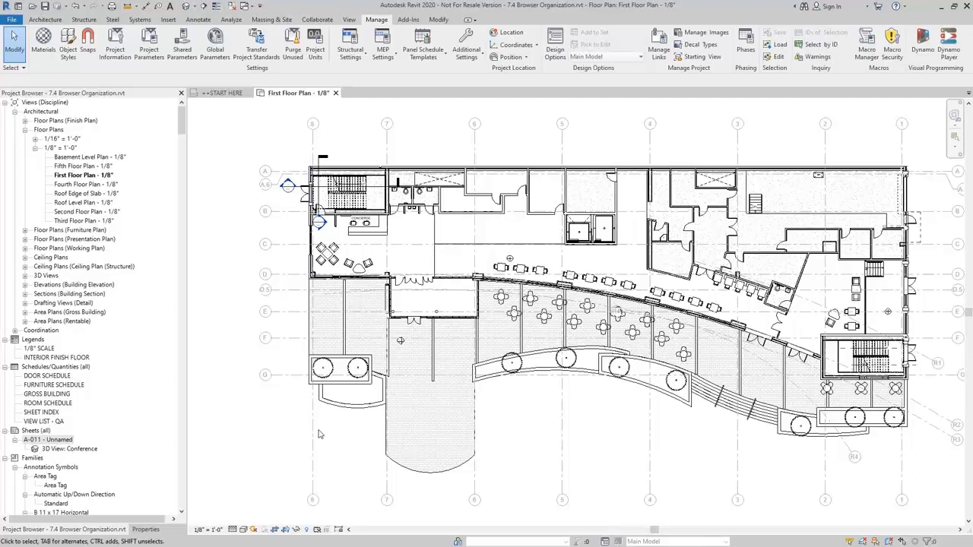
pyautogui.click(257, 370)
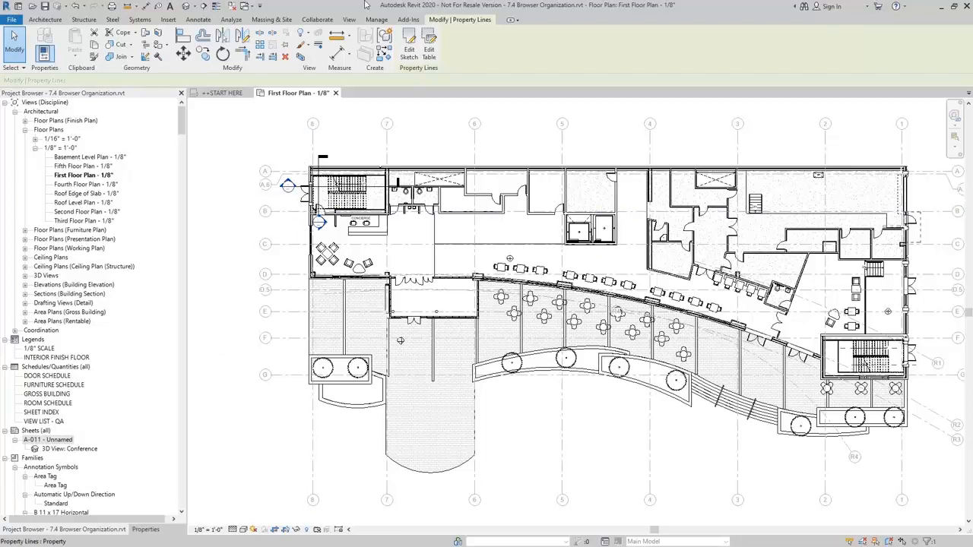
# Step: Start a new project parameter and assign it to the Sheets category
pyautogui.click(376, 20)
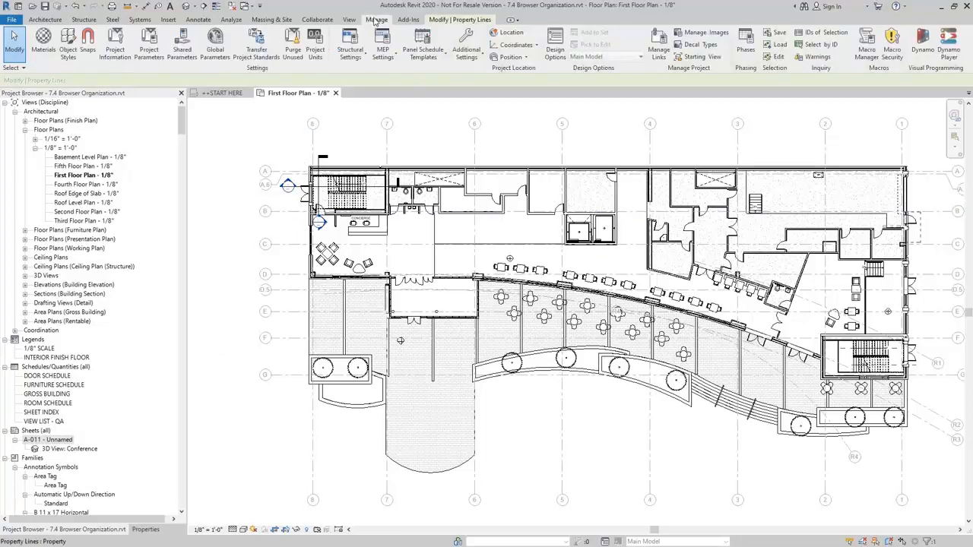
pyautogui.click(150, 39)
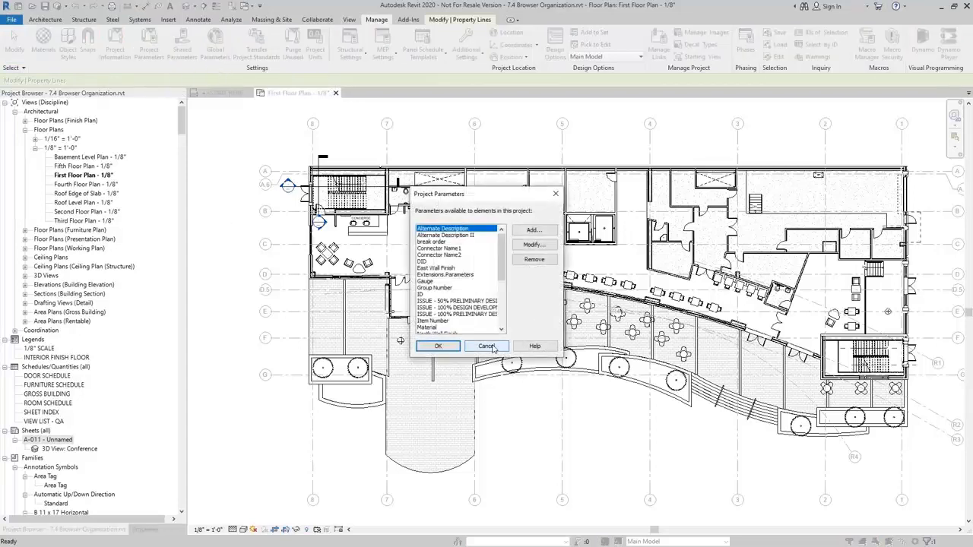
pyautogui.click(534, 230)
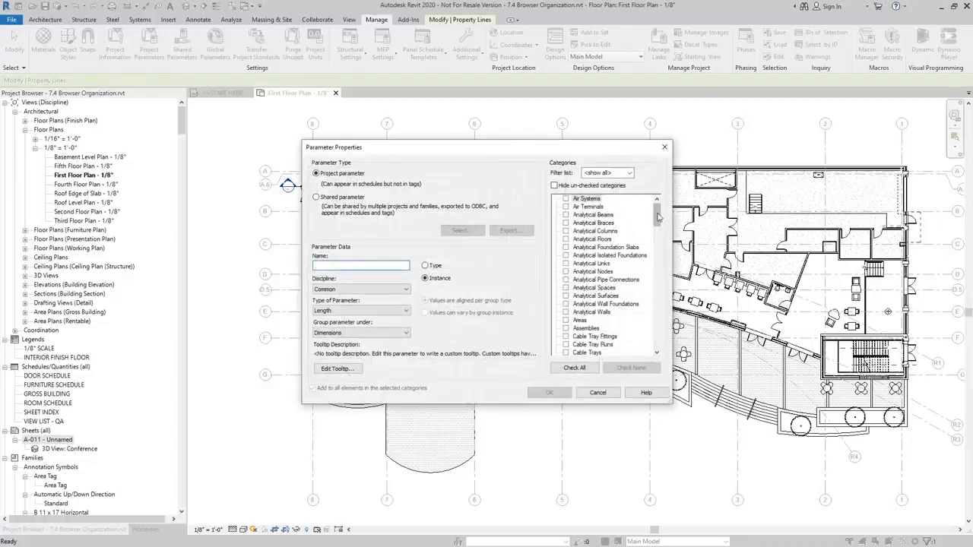
pyautogui.moveTo(658, 215); pyautogui.dragTo(663, 313)
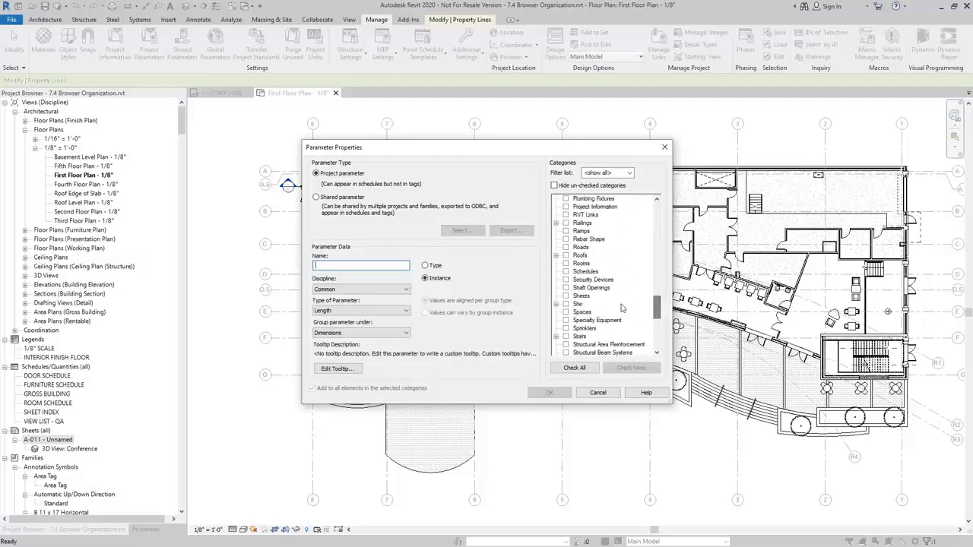
pyautogui.click(565, 296)
# Step: Name the instance parameter Package, set its type to Text, and add it to the project parameters
pyautogui.click(341, 264)
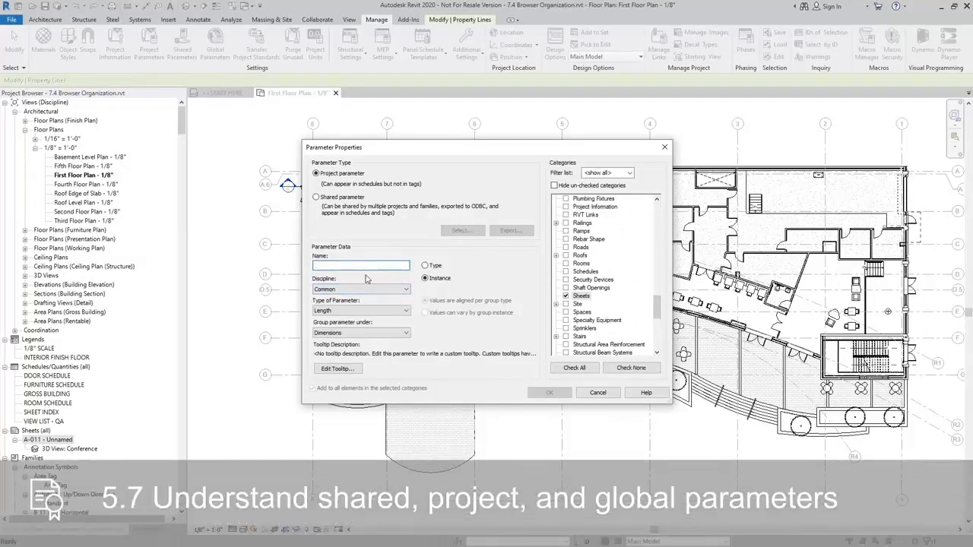
pyautogui.write('P')
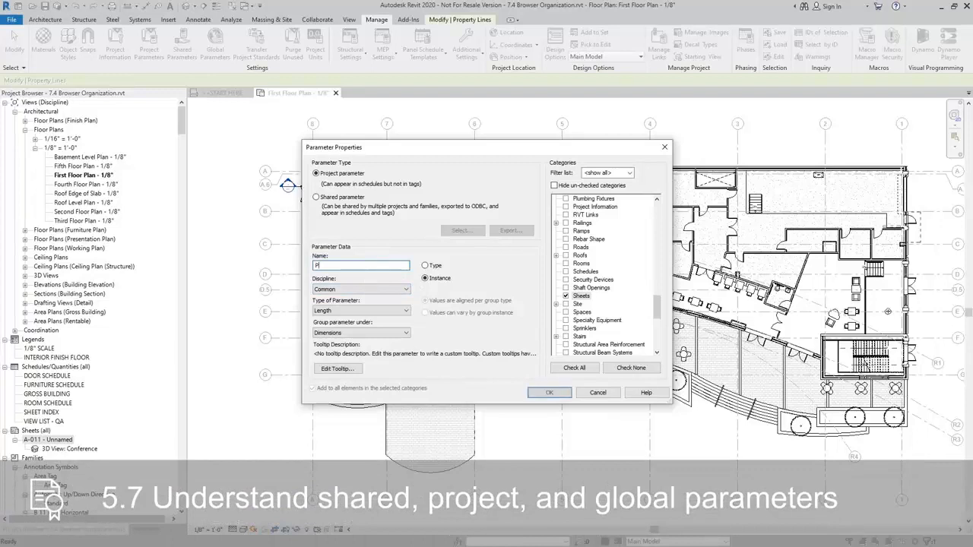
pyautogui.write('ackage')
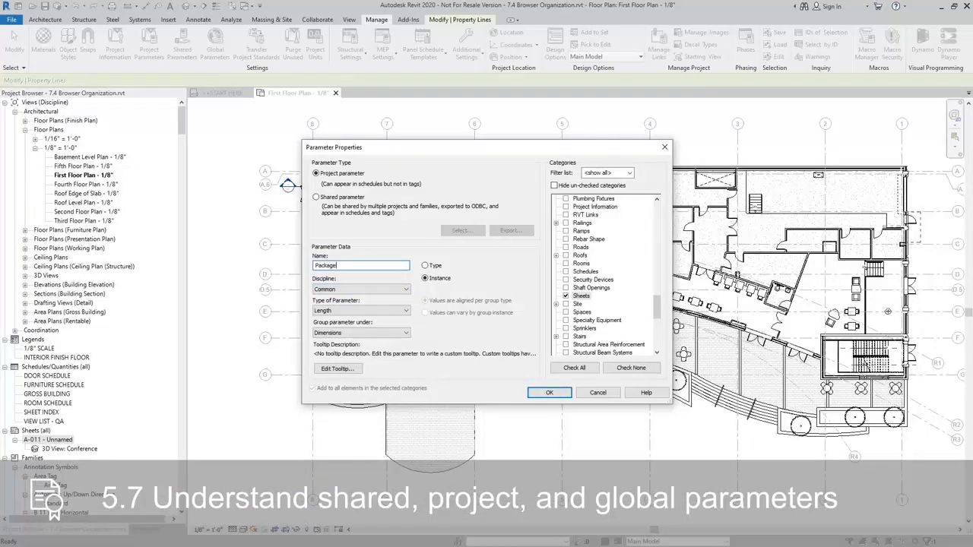
pyautogui.click(358, 310)
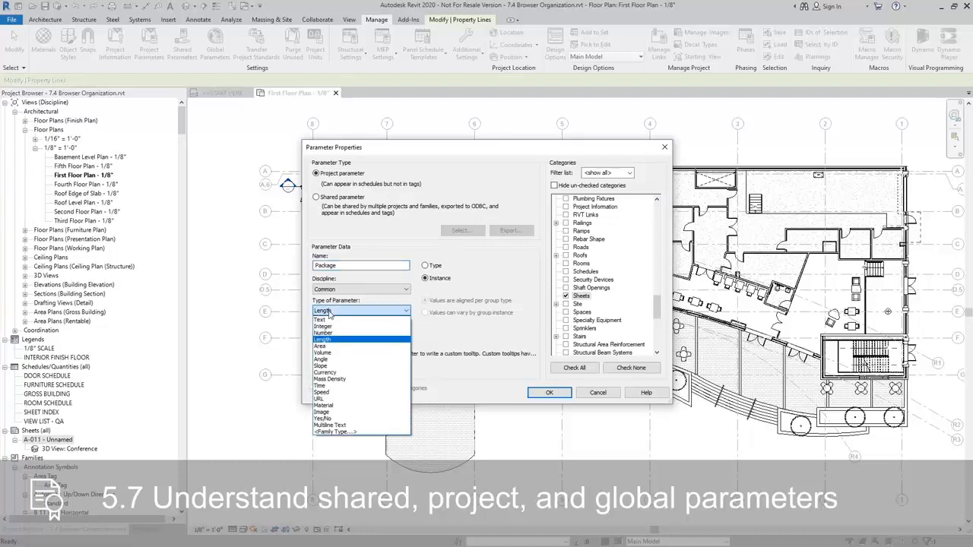
pyautogui.click(334, 320)
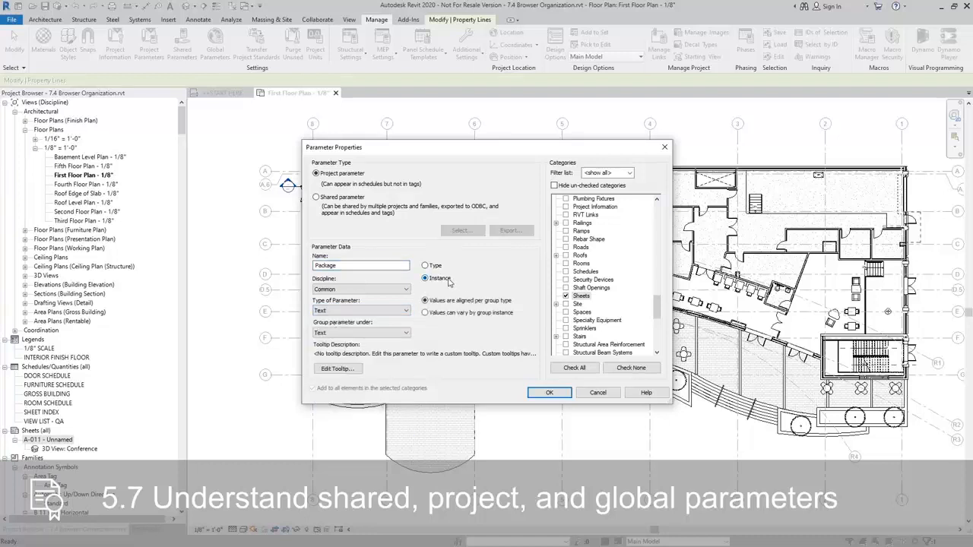
pyautogui.click(346, 264)
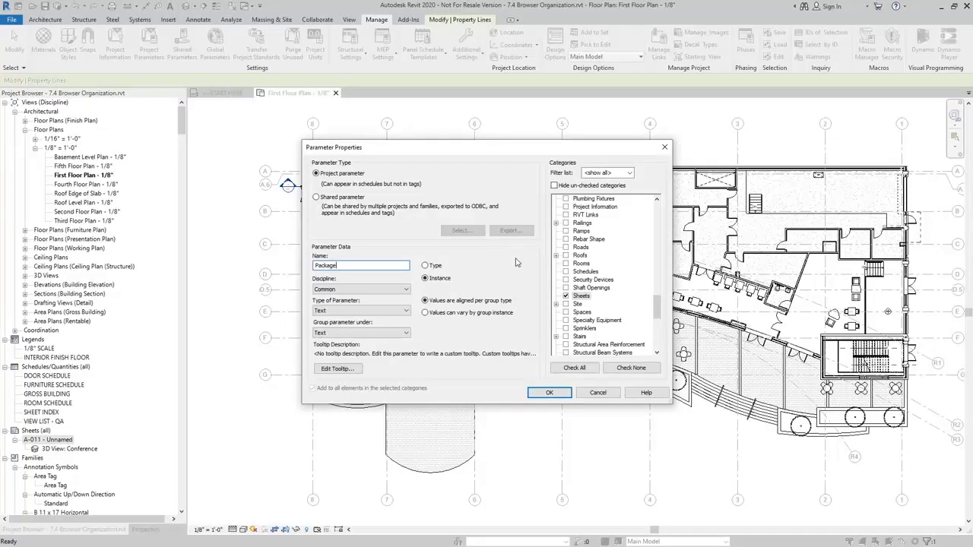
pyautogui.click(553, 394)
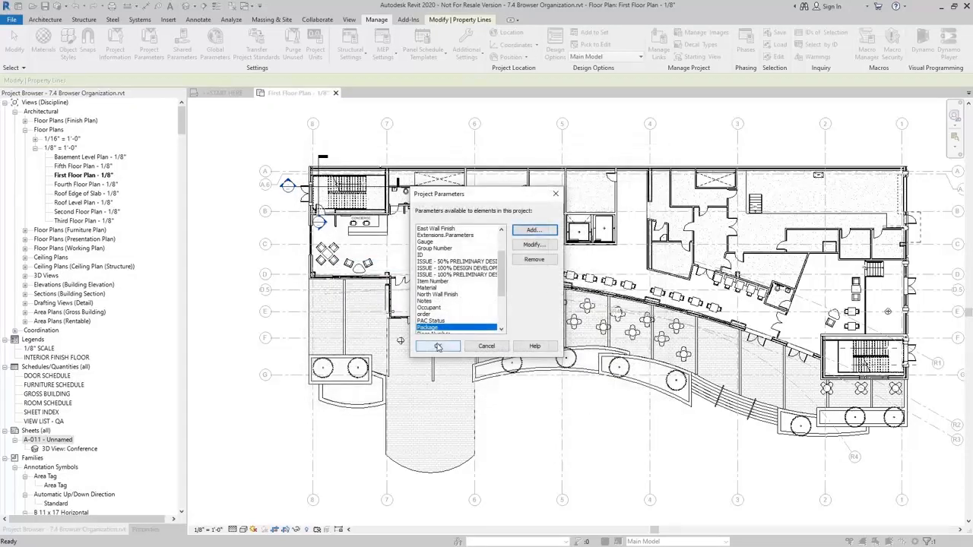
pyautogui.click(437, 347)
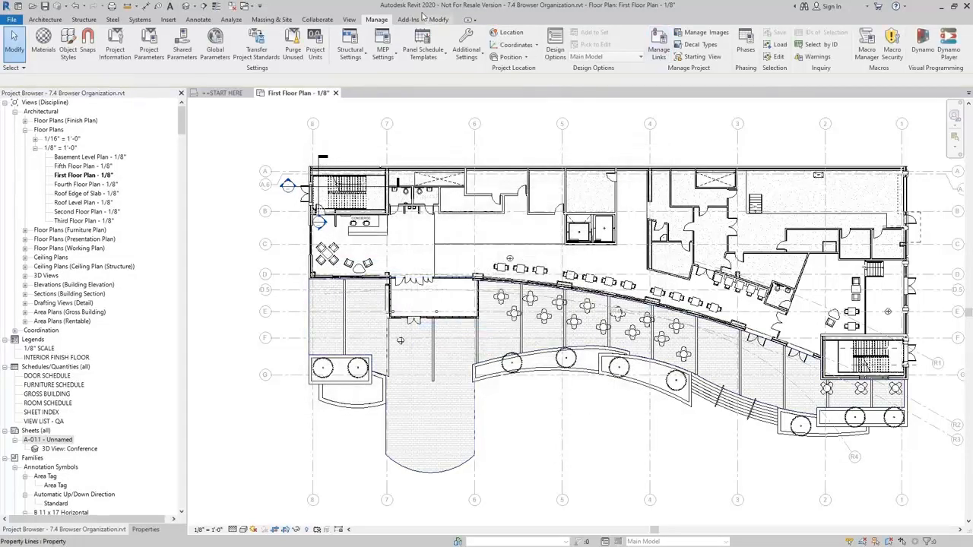
# Step: Create three new sheets with the B 11 x 17 Horizontal titleblock
pyautogui.click(349, 19)
pyautogui.click(601, 47)
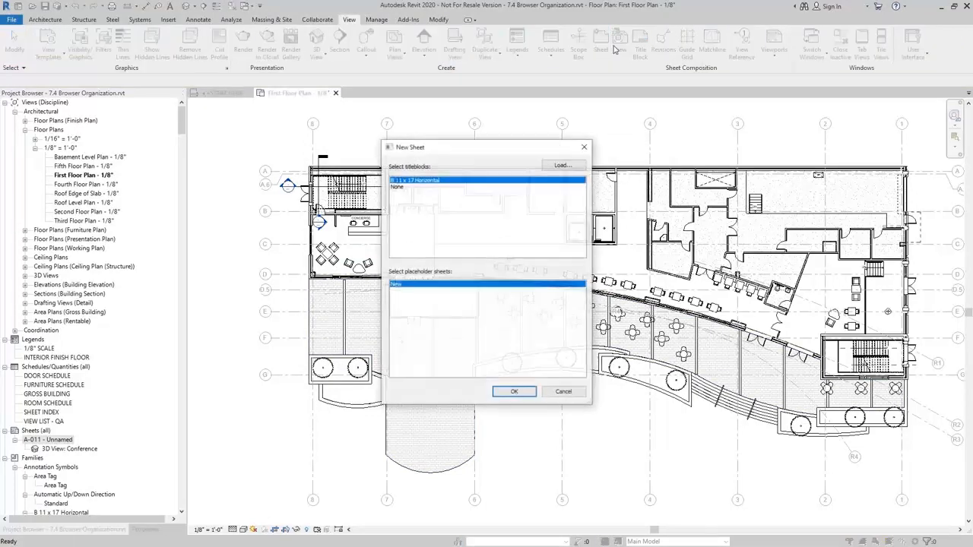
pyautogui.click(511, 396)
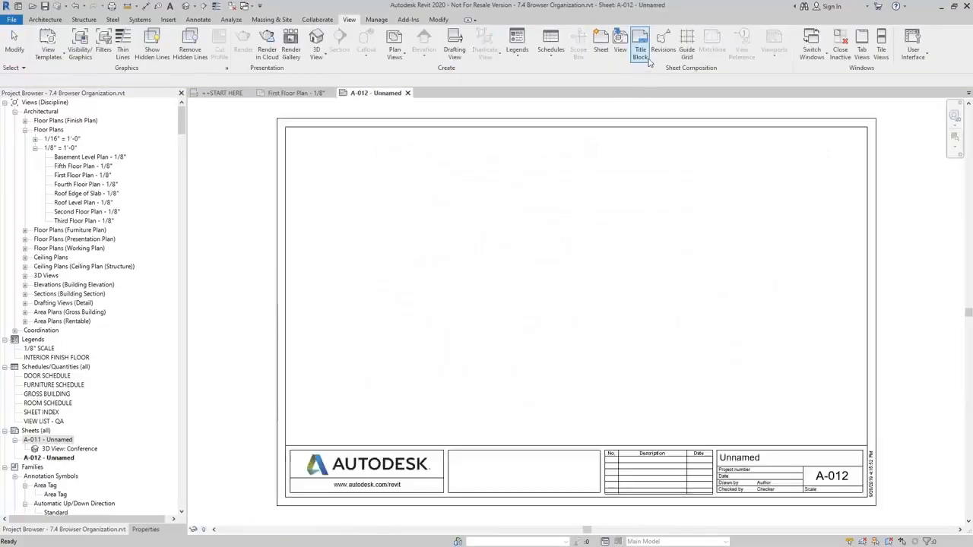
pyautogui.click(601, 47)
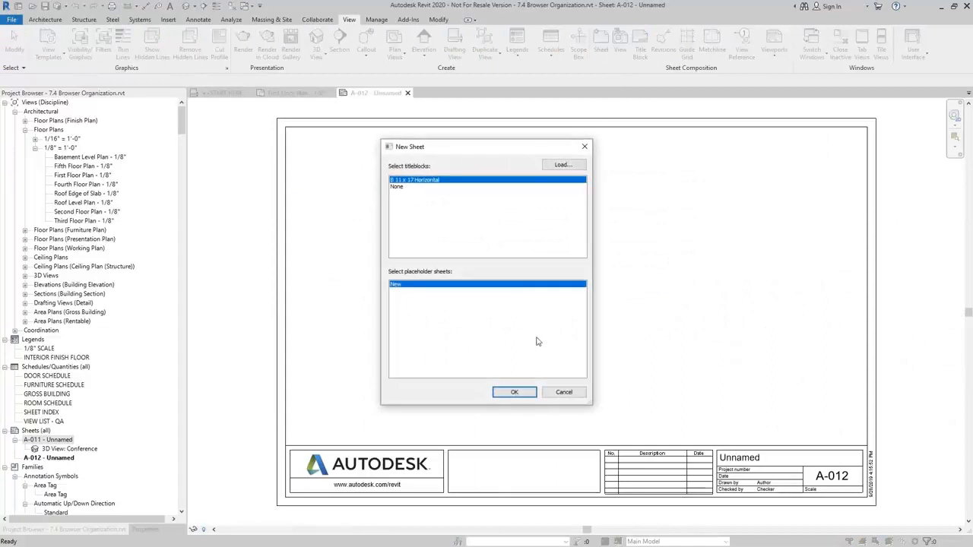
pyautogui.click(514, 391)
pyautogui.click(600, 47)
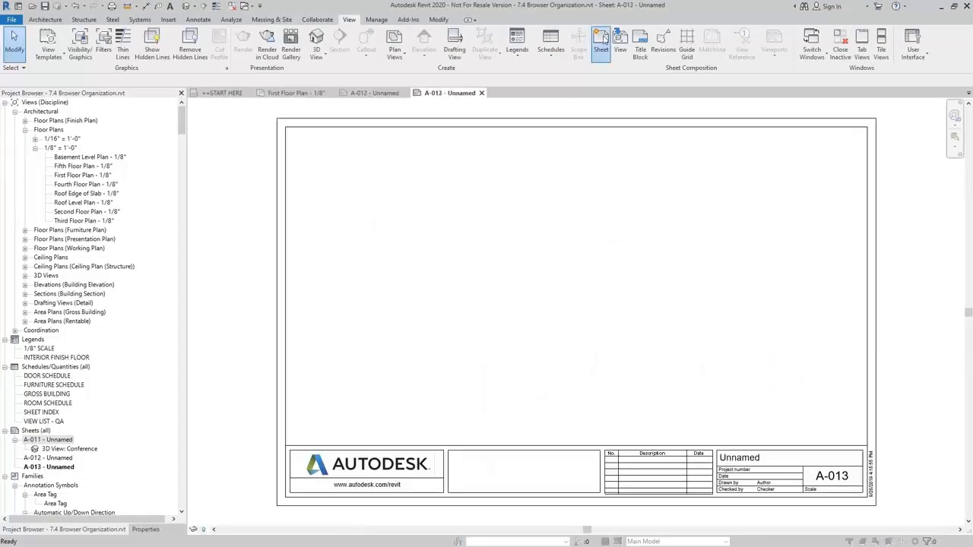
pyautogui.click(514, 392)
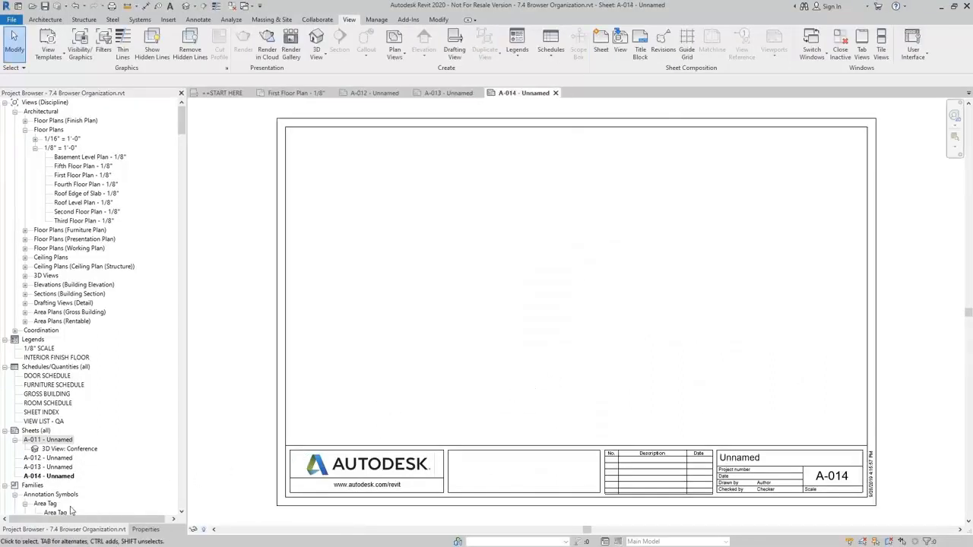
# Step: Create a new browser organization scheme for sheets named Package
pyautogui.click(58, 467)
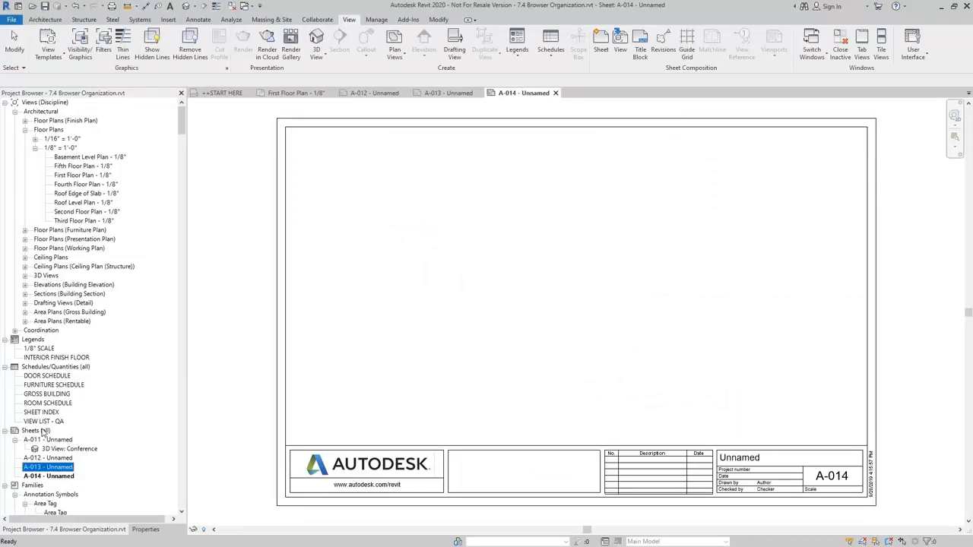
pyautogui.rightClick(43, 432)
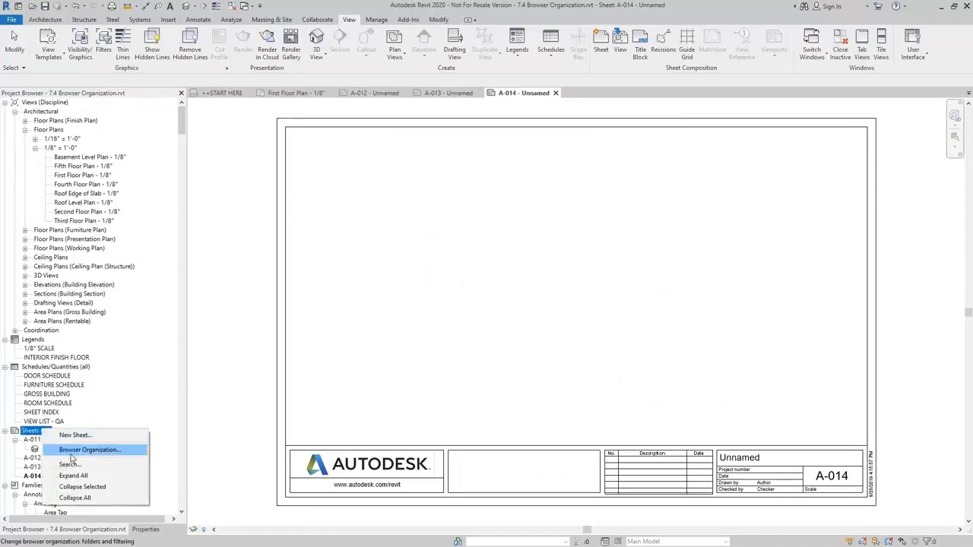
pyautogui.click(76, 450)
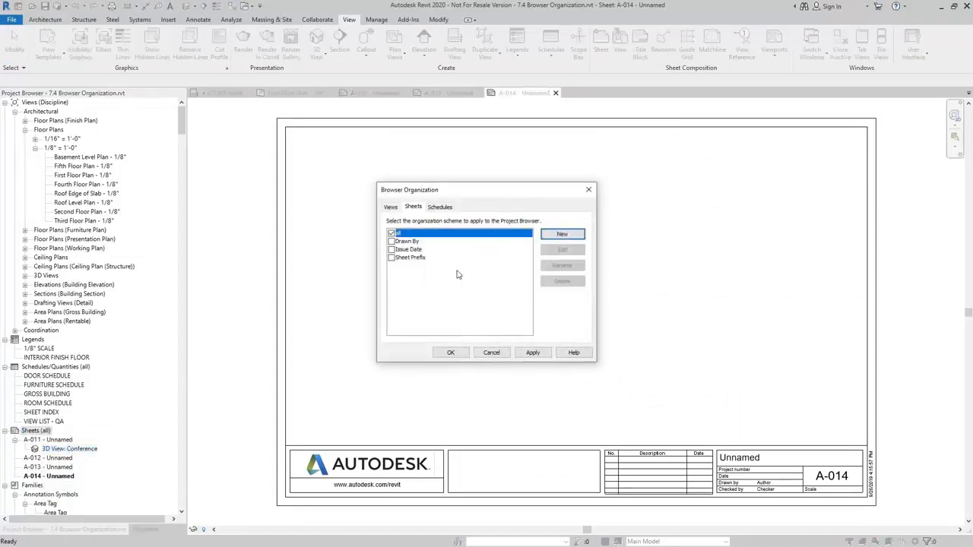
pyautogui.click(411, 259)
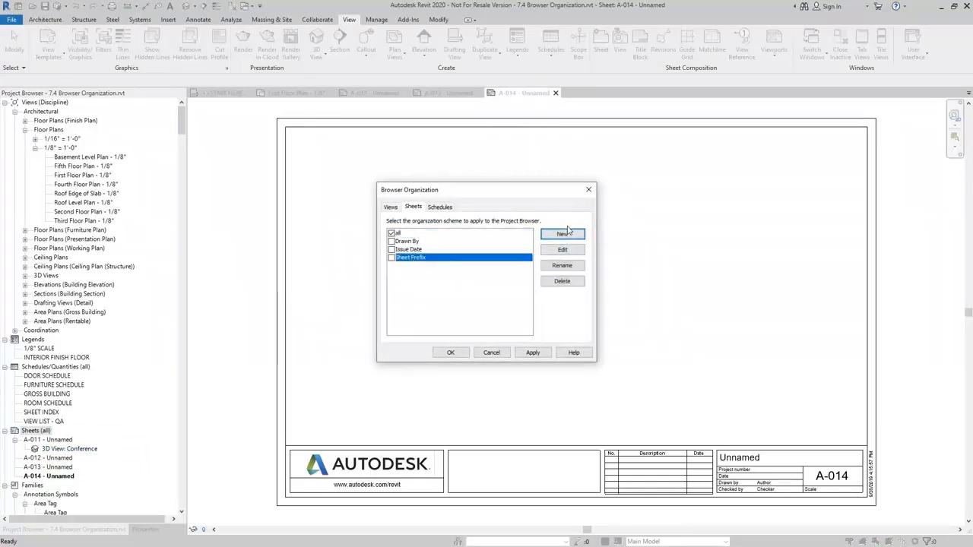
pyautogui.click(564, 235)
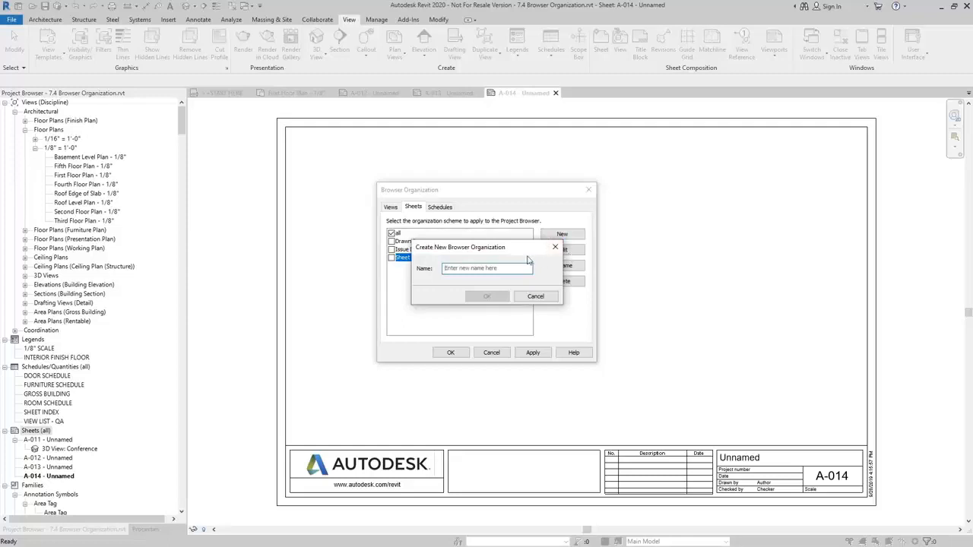
pyautogui.write('Package')
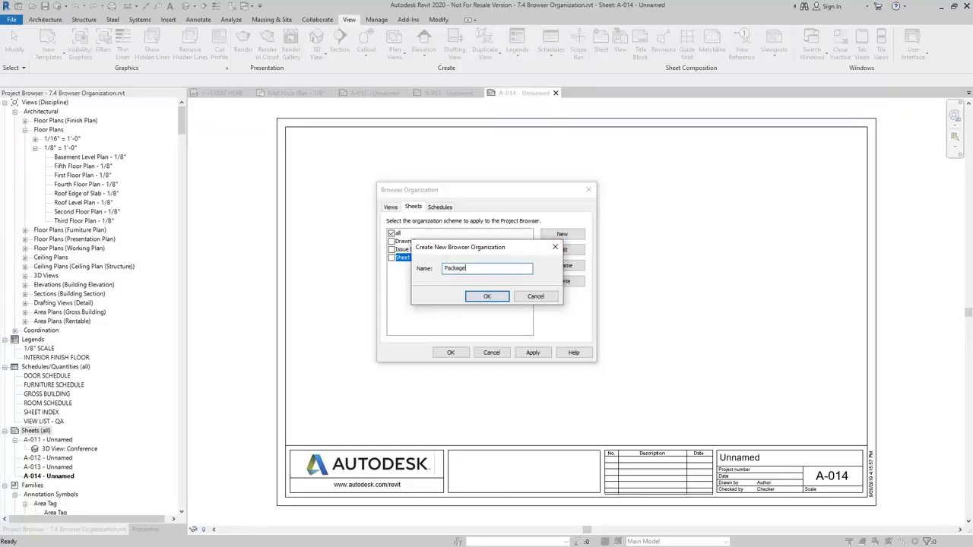
pyautogui.press('Return')
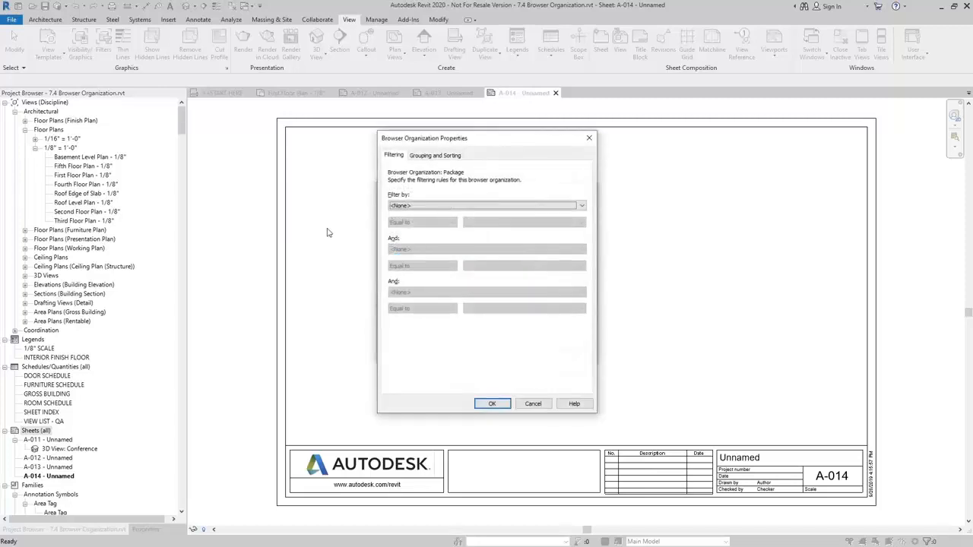
# Step: Try filtering the Package scheme by the Package parameter with the Equal to condition
pyautogui.click(431, 207)
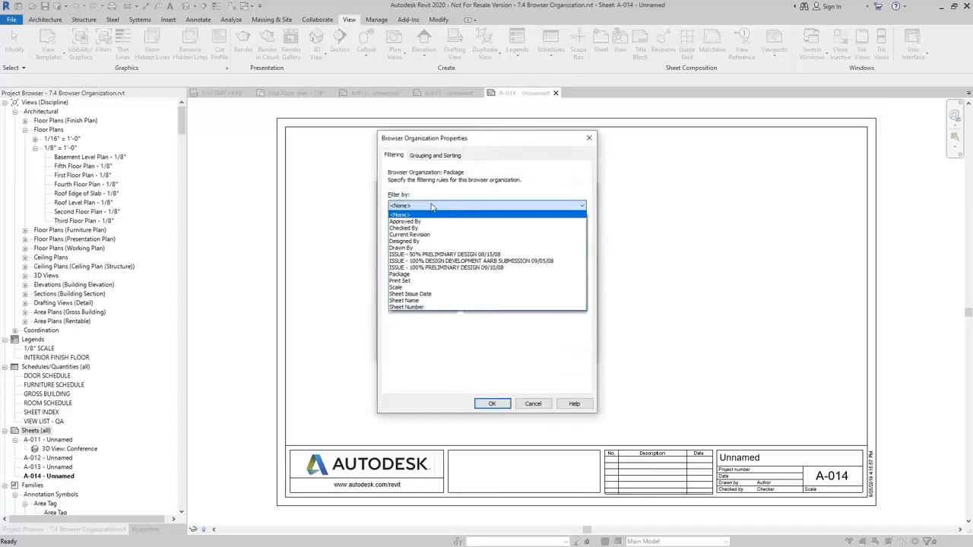
pyautogui.click(417, 275)
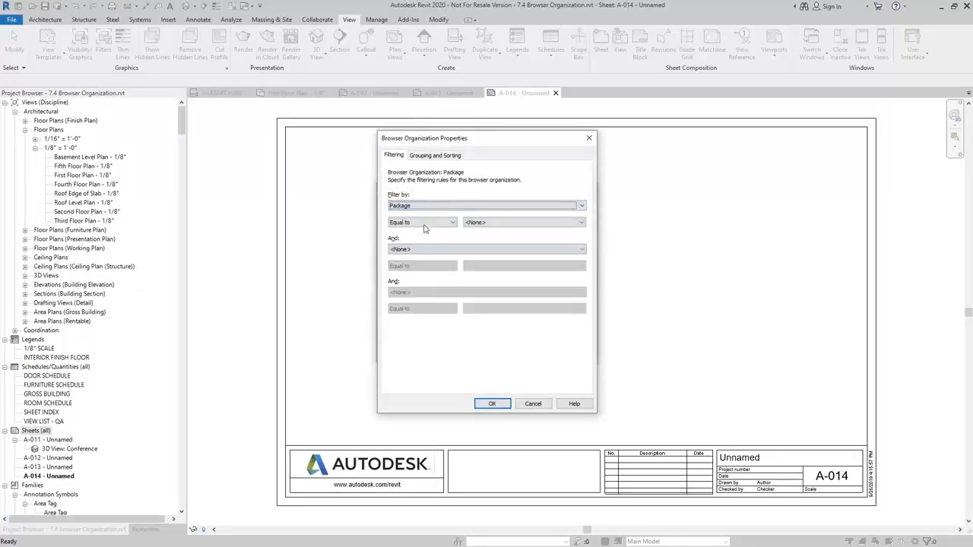
pyautogui.click(491, 225)
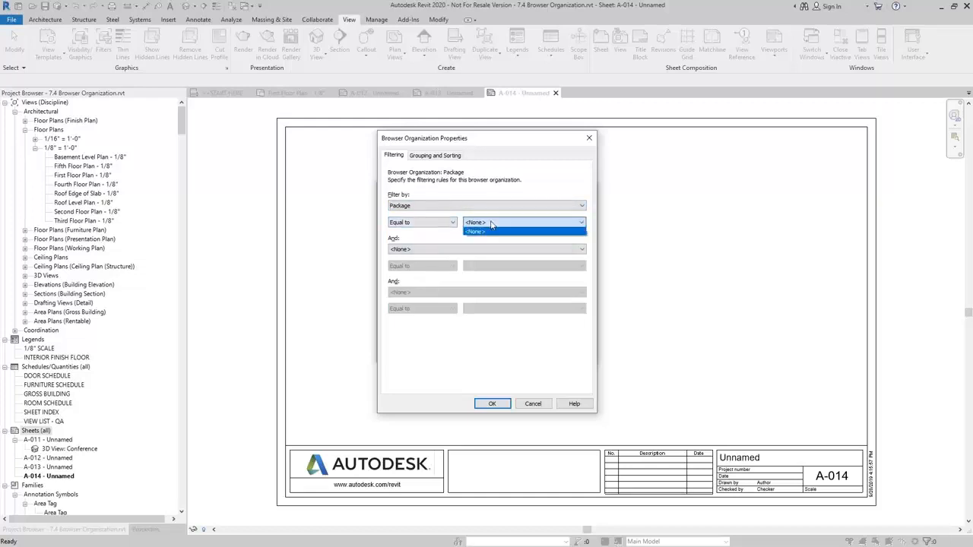
pyautogui.click(490, 225)
pyautogui.click(452, 223)
pyautogui.click(452, 224)
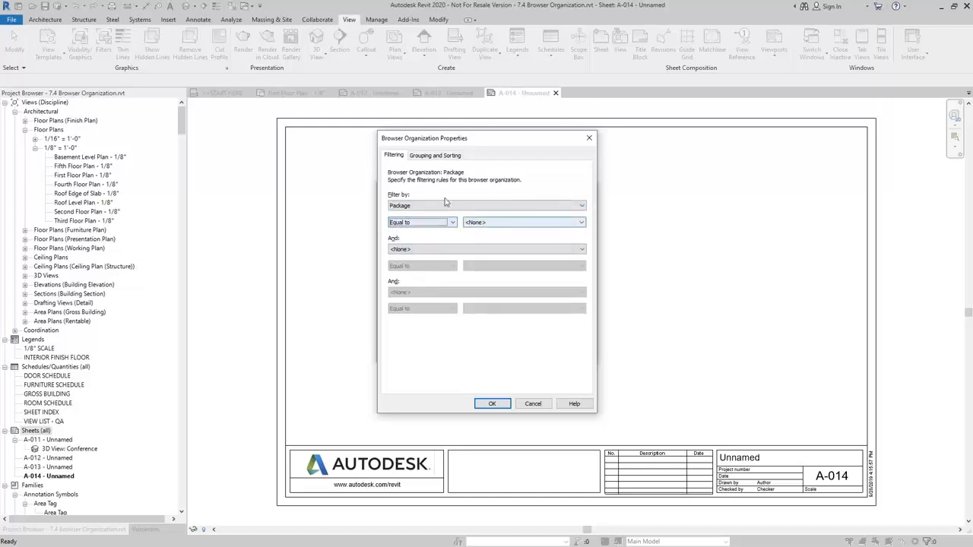
# Step: Group the sheets in the Package scheme by the Package parameter at the first level
pyautogui.click(441, 156)
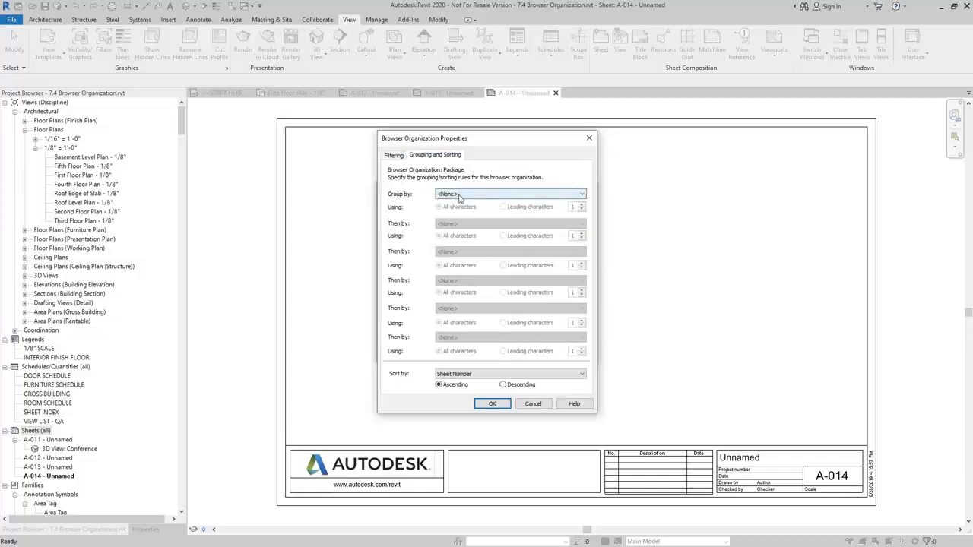
pyautogui.click(460, 195)
pyautogui.click(454, 277)
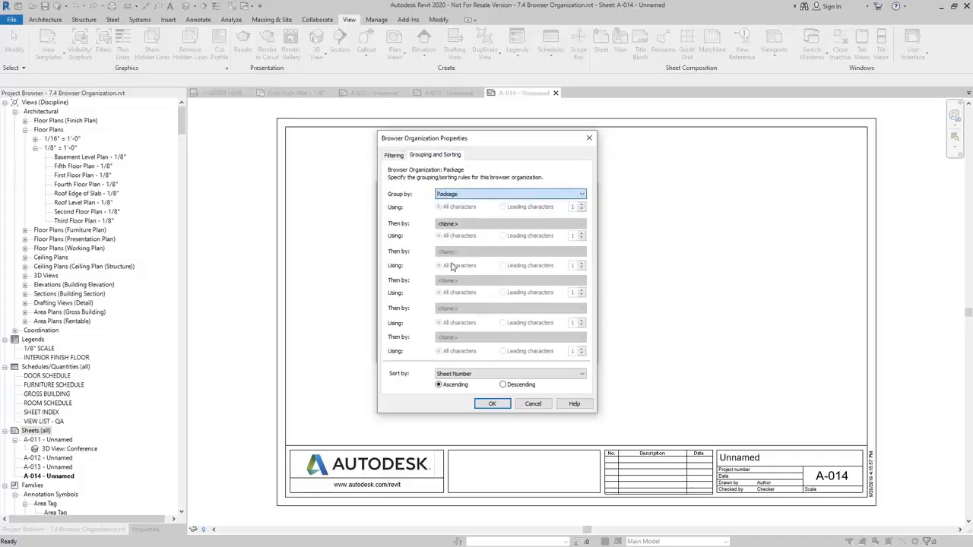
# Step: Reset the Package scheme's filter to <None> and return to its grouping and sorting rules
pyautogui.click(402, 157)
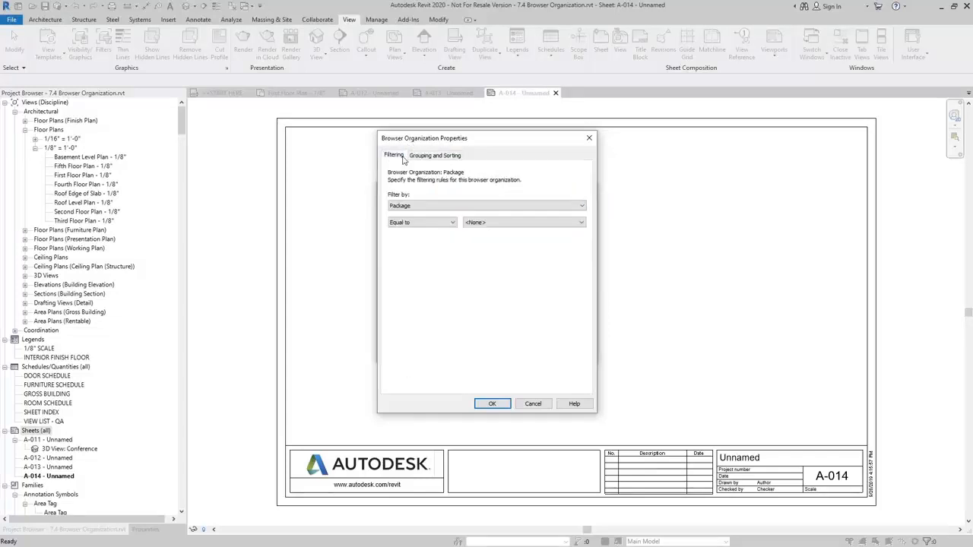
pyautogui.click(425, 205)
pyautogui.click(415, 215)
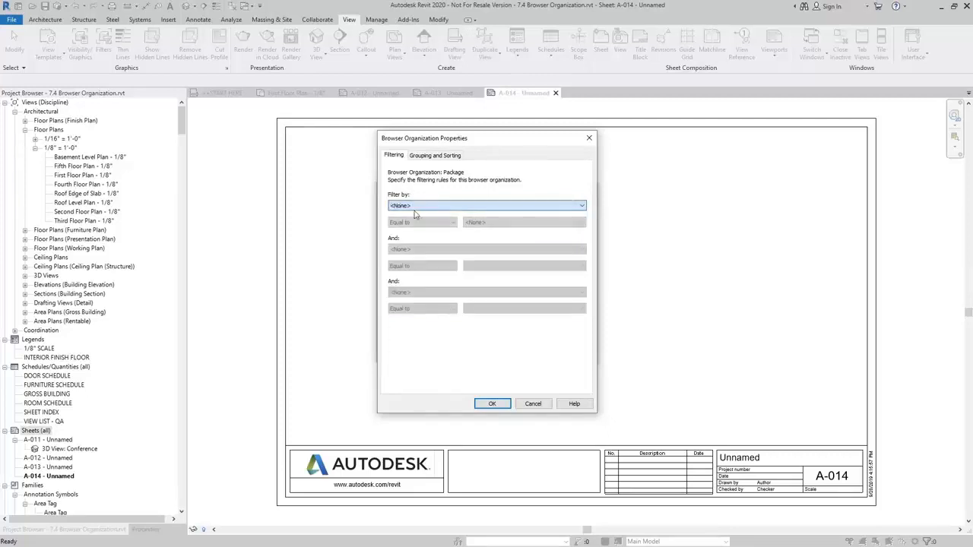
pyautogui.click(434, 155)
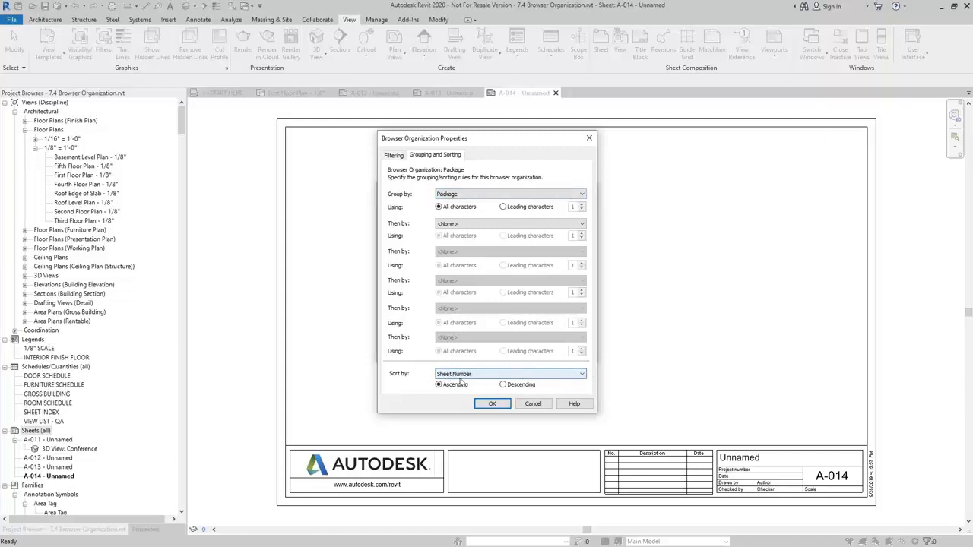
# Step: Accept the Package scheme's grouping rules, close the browser organization settings without applying the scheme, and open sheet A-011
pyautogui.click(492, 404)
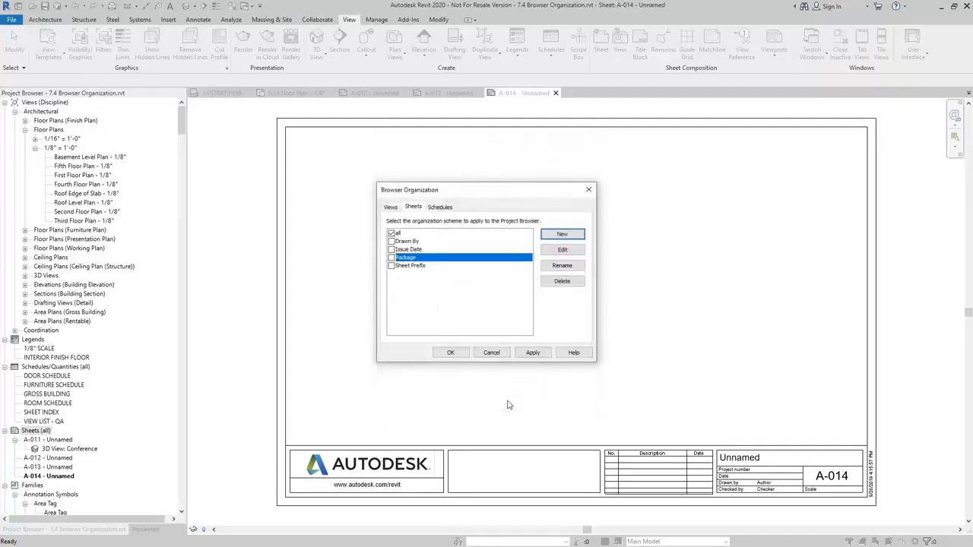
pyautogui.click(433, 355)
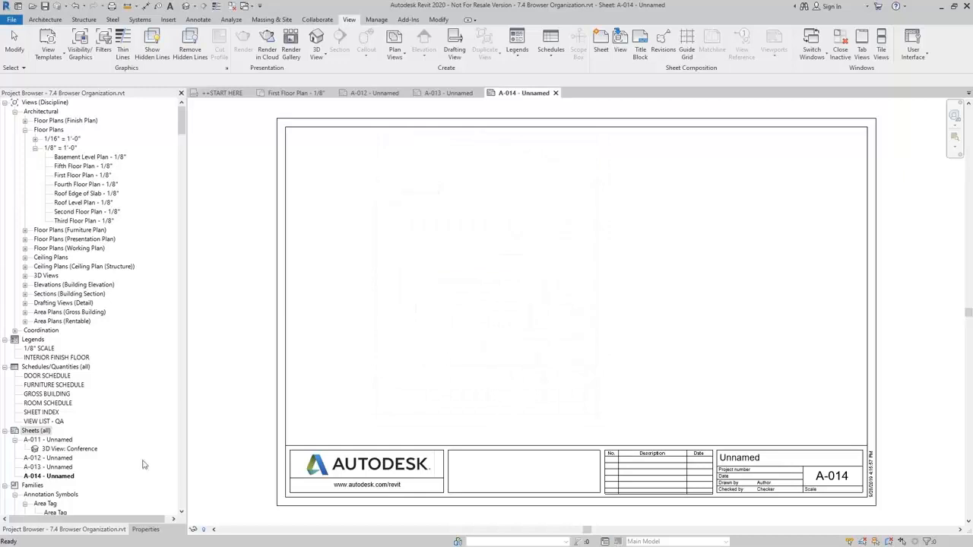
pyautogui.click(57, 439)
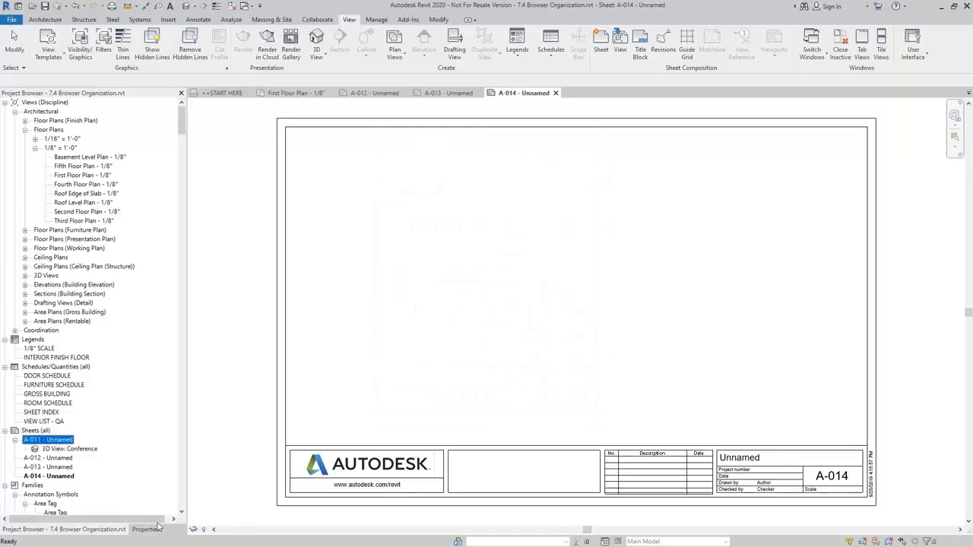
pyautogui.click(548, 307)
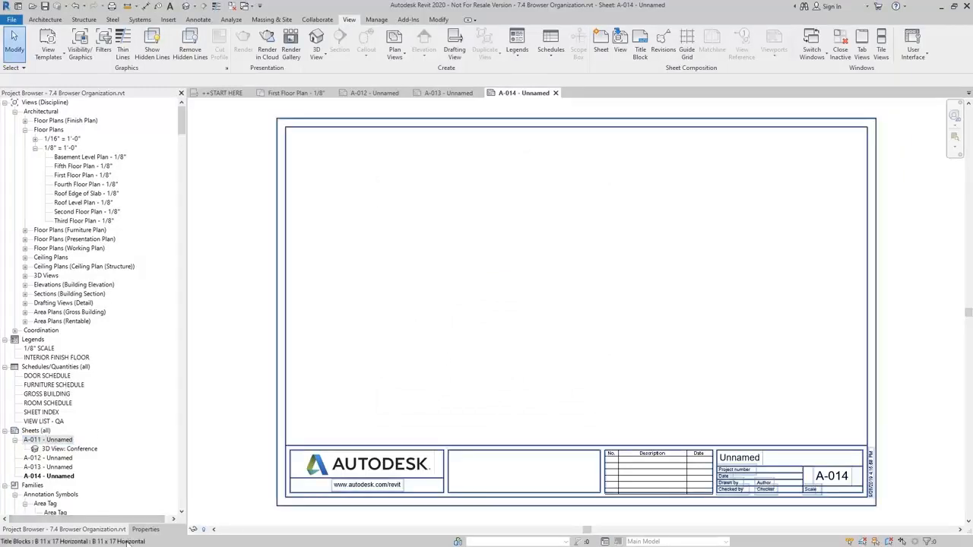
pyautogui.click(53, 441)
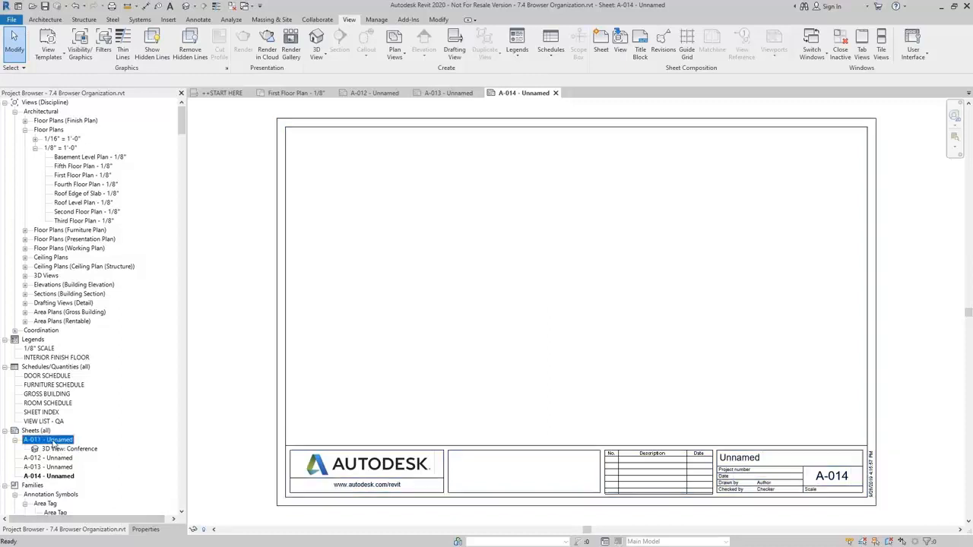
pyautogui.doubleClick(53, 441)
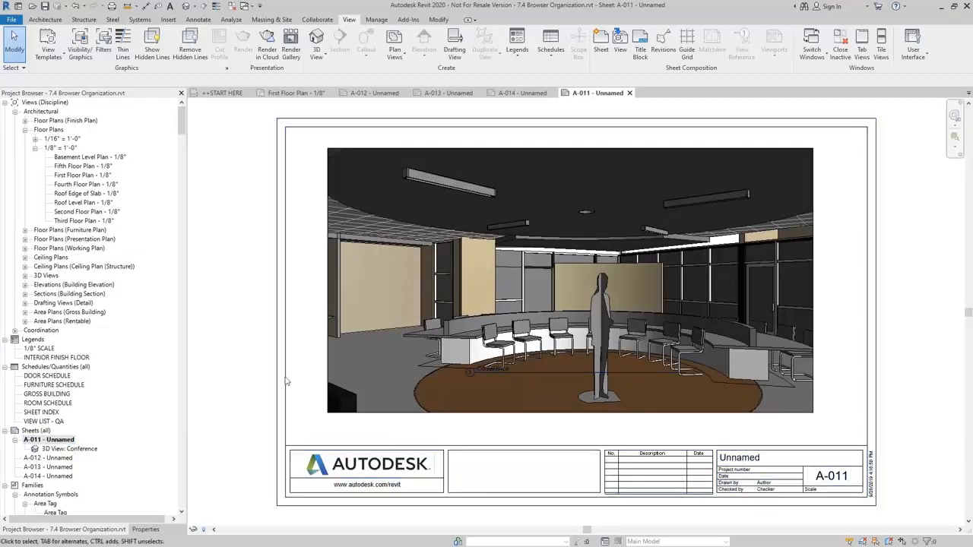
# Step: Set the Package parameter of sheet A-011 to A
pyautogui.click(145, 529)
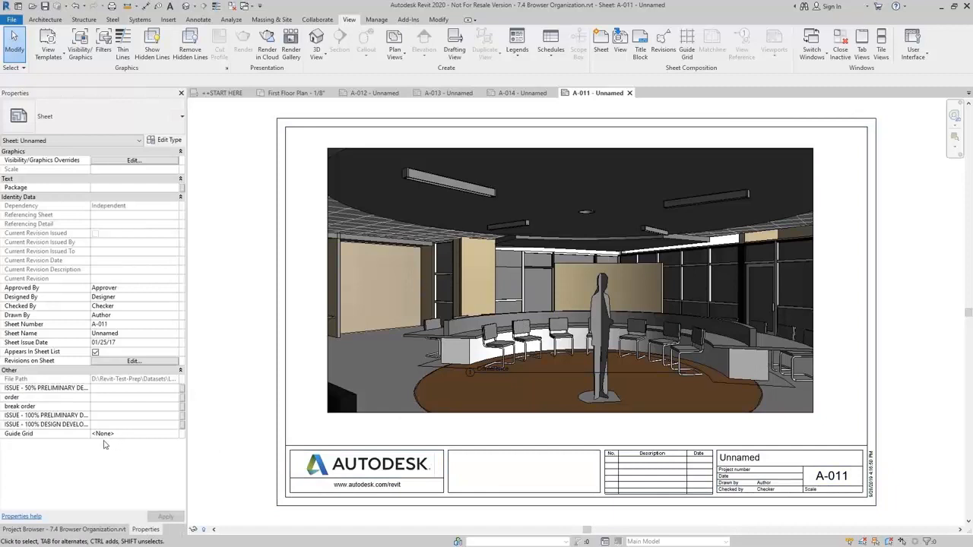
pyautogui.click(114, 188)
pyautogui.write('a')
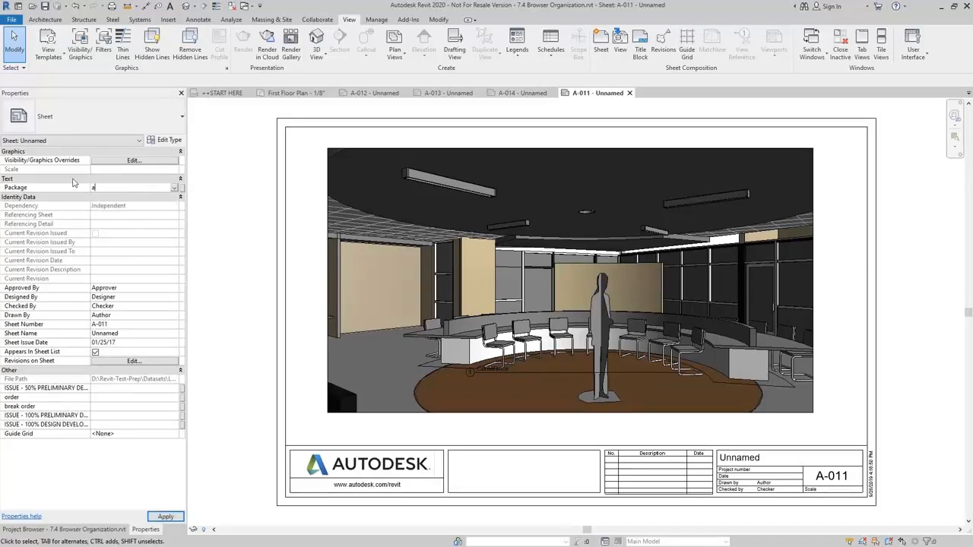
pyautogui.write('A')
pyautogui.press('BackSpace')
pyautogui.write('A')
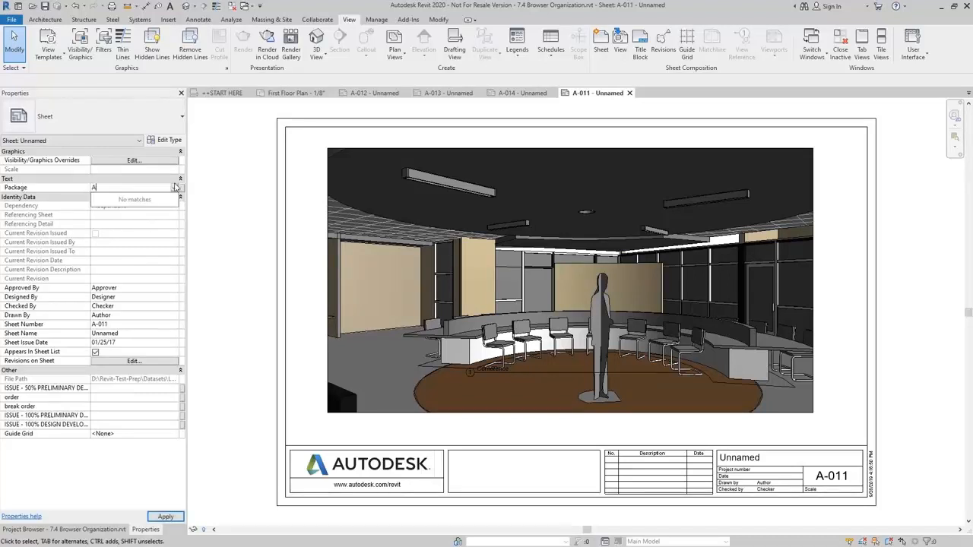
pyautogui.press('Return')
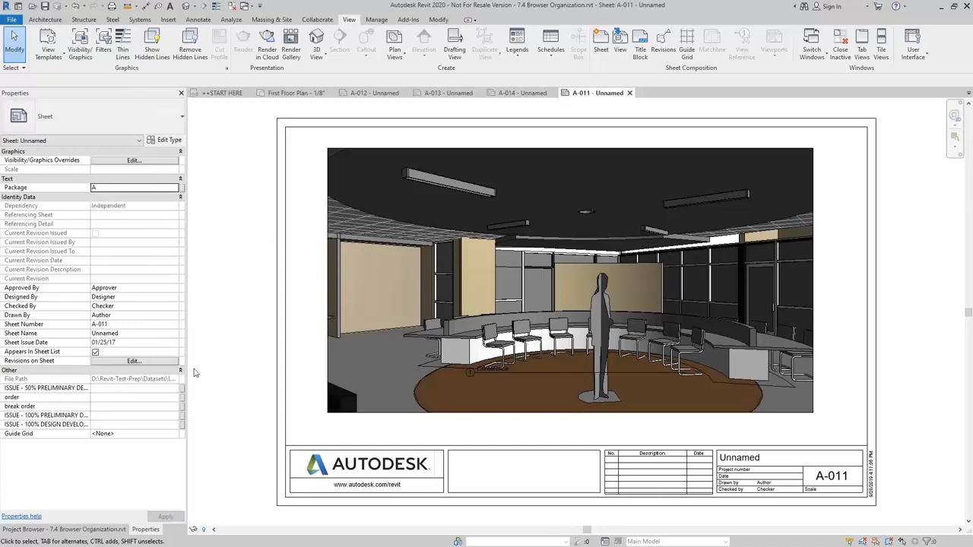
# Step: Apply the Package organization scheme to the sheets in the Project Browser
pyautogui.click(79, 530)
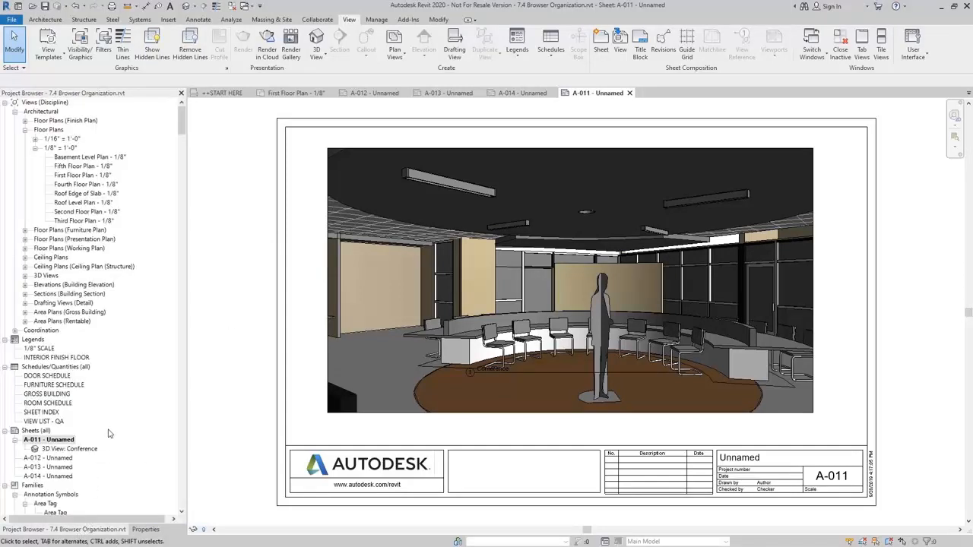
pyautogui.rightClick(44, 436)
pyautogui.click(80, 454)
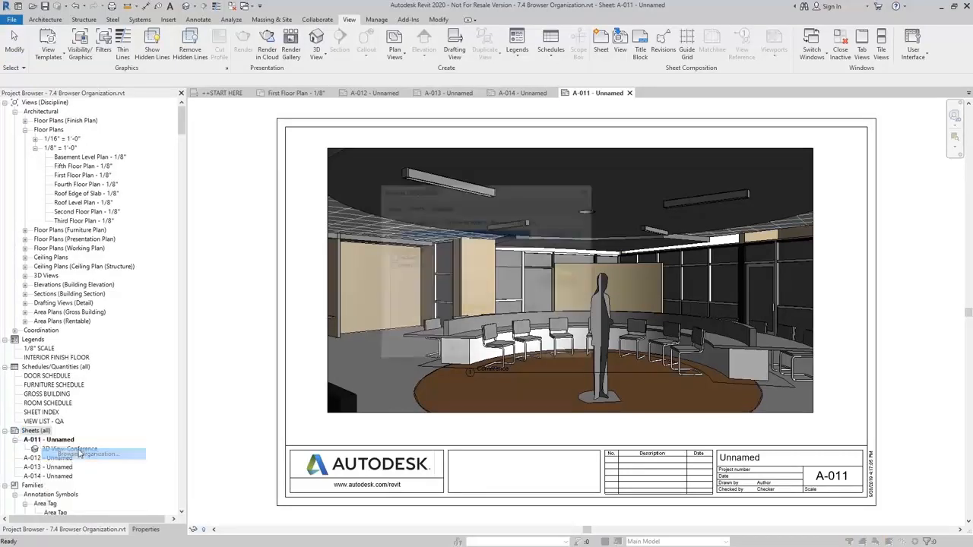
pyautogui.click(392, 258)
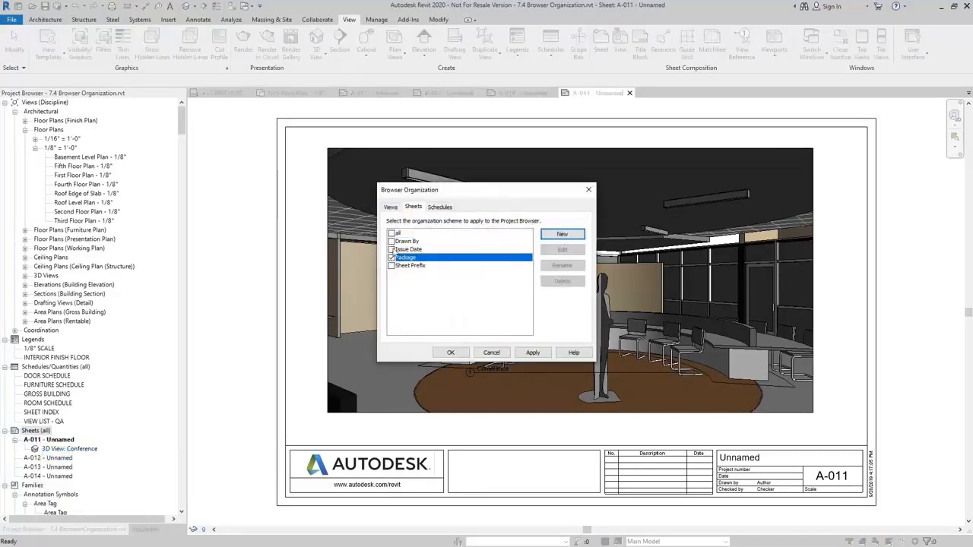
pyautogui.click(451, 352)
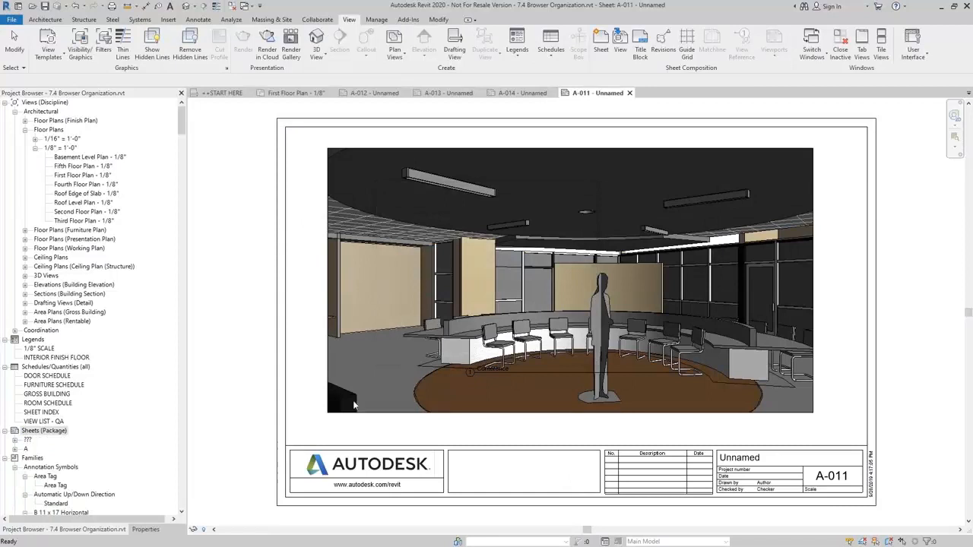
# Step: Expand the A and ??? package groups to show the sheets in each
pyautogui.click(15, 448)
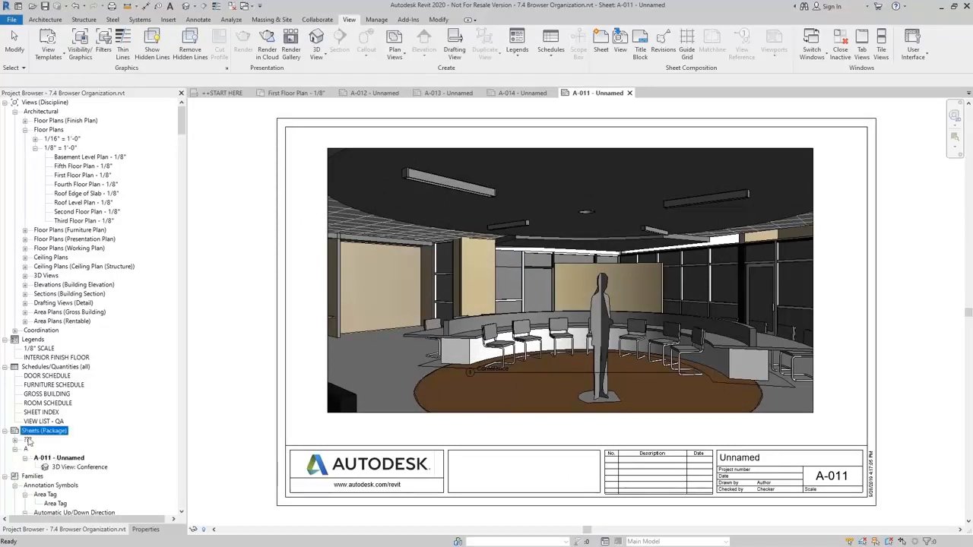
pyautogui.click(27, 440)
pyautogui.click(16, 441)
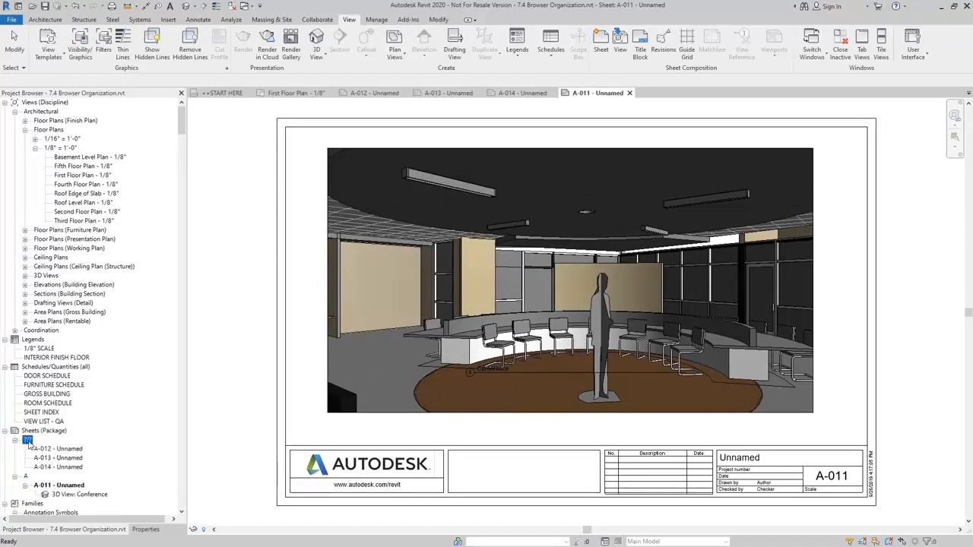
# Step: Set the Package parameter of sheets A-012, A-013 and A-014 together to B and check their grouping in the Project Browser
pyautogui.click(52, 450)
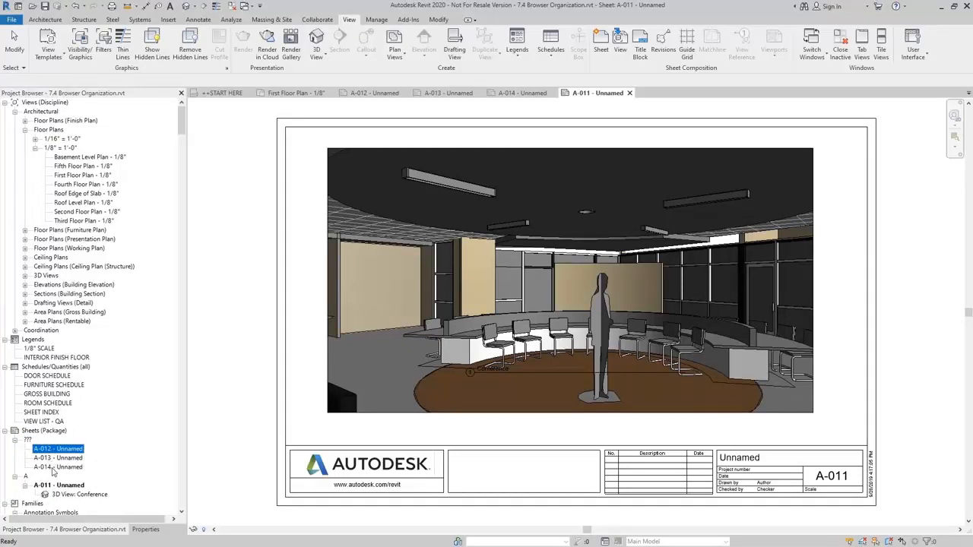
pyautogui.keyDown('shift'); pyautogui.click(53, 468); pyautogui.keyUp('shift')
pyautogui.click(145, 530)
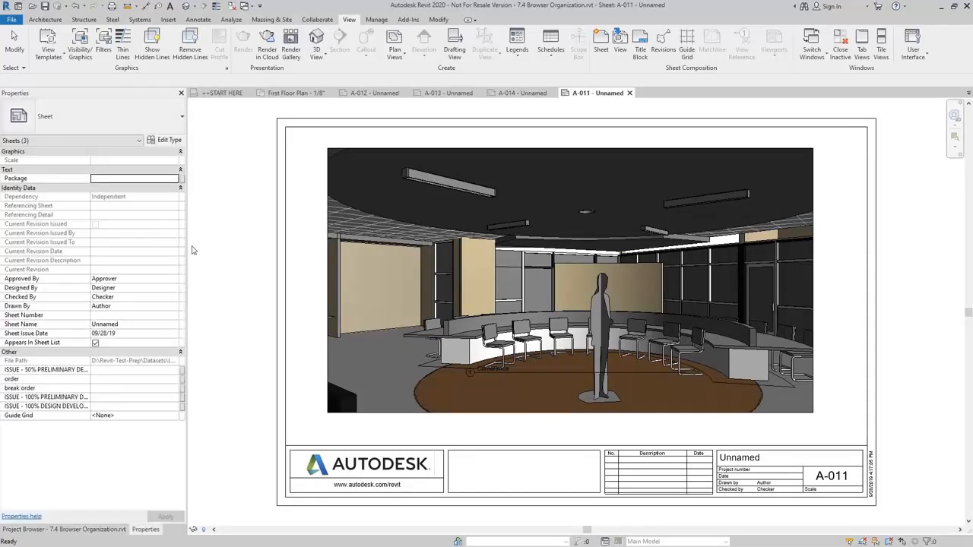
pyautogui.click(133, 178)
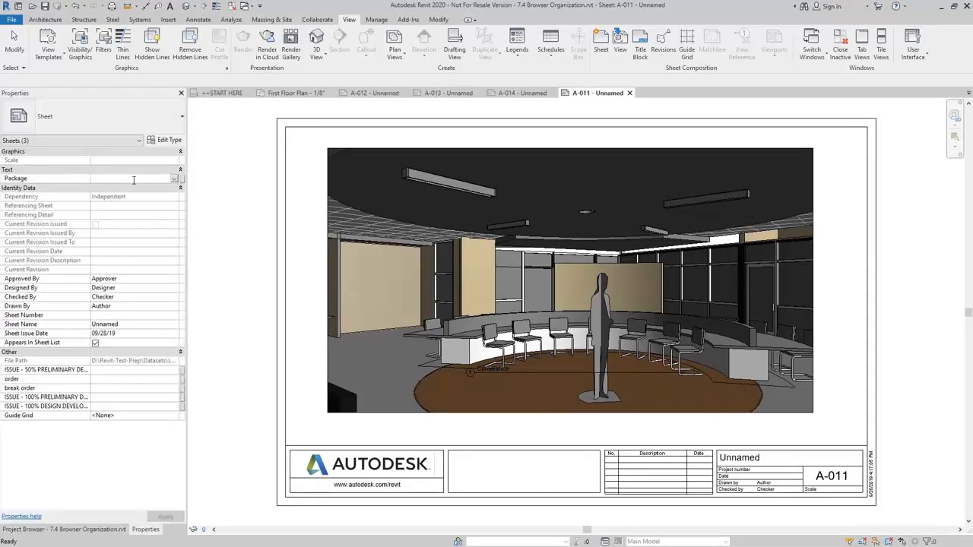
pyautogui.write('b')
pyautogui.press('BackSpace')
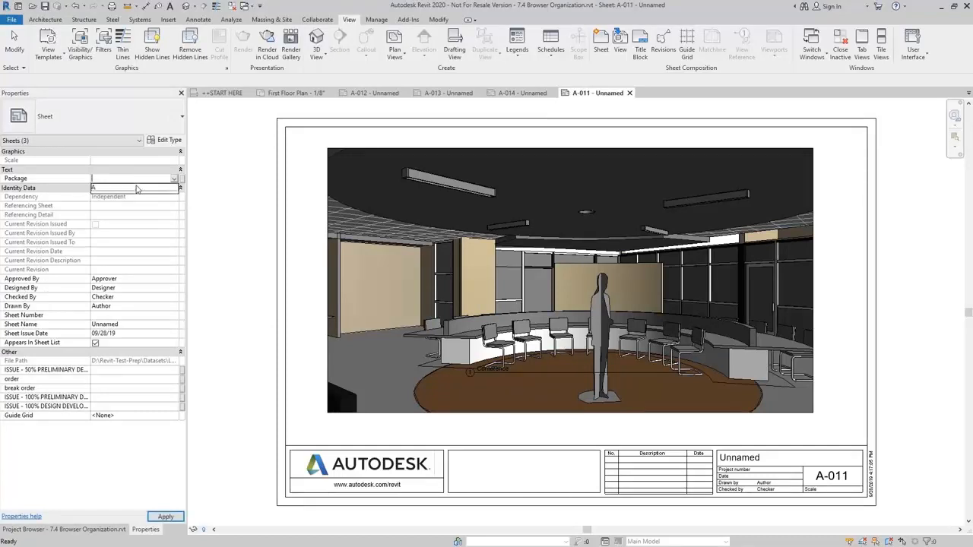
pyautogui.write('B')
pyautogui.click(245, 178)
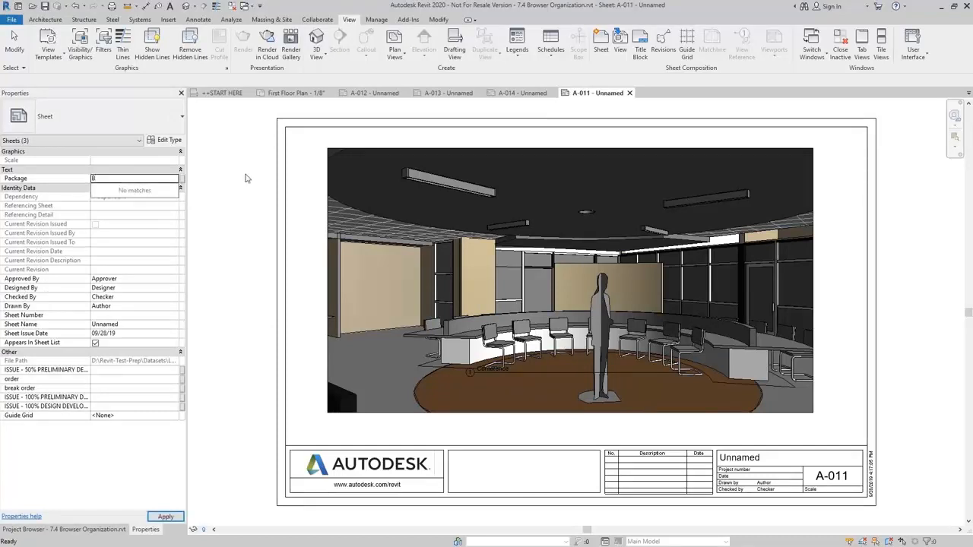
pyautogui.scroll(-1, 71, 458)
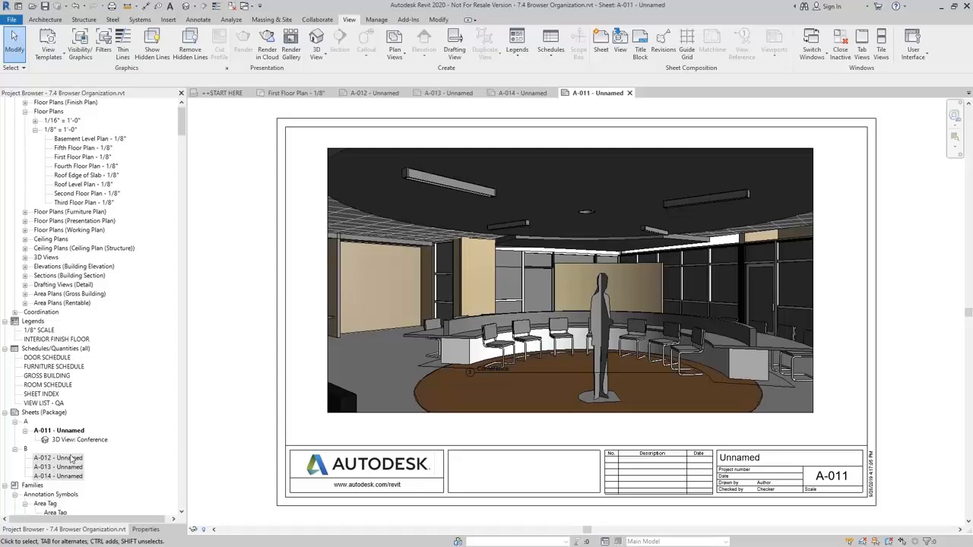
pyautogui.click(72, 459)
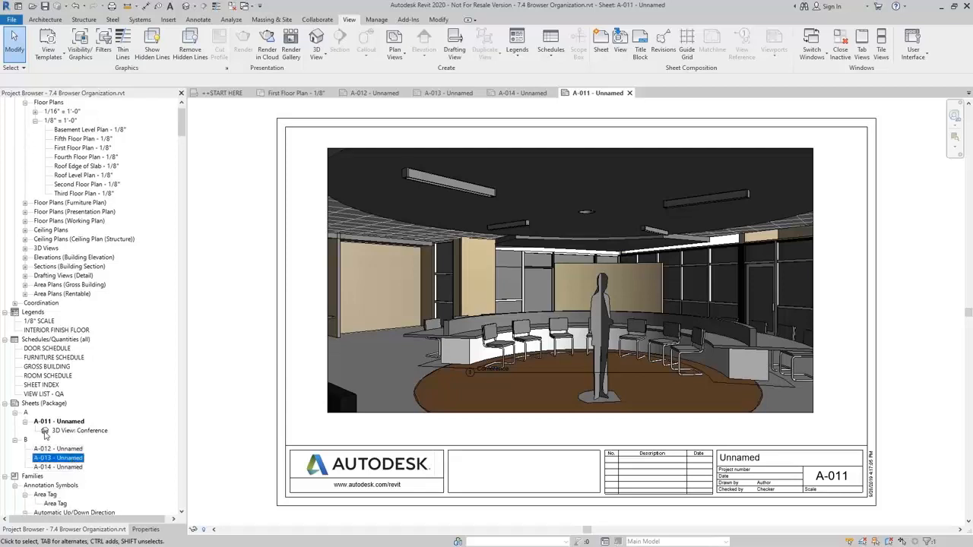